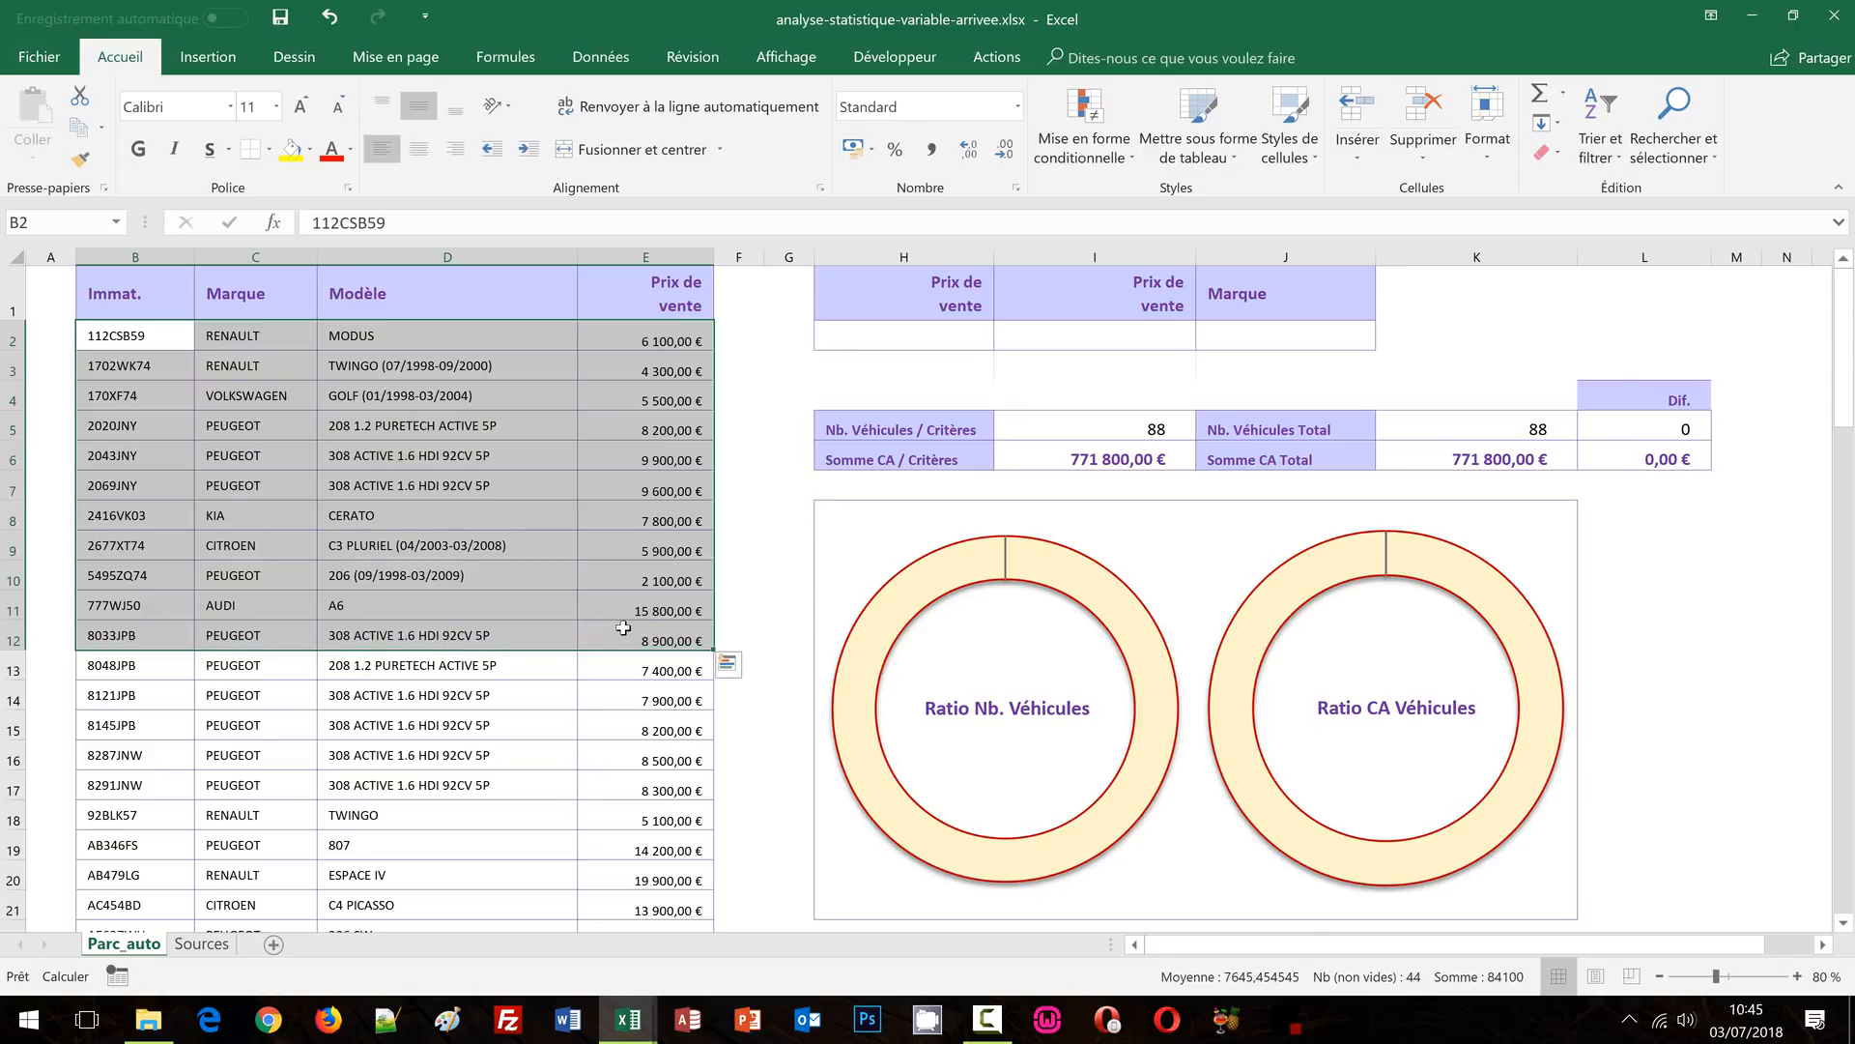
Examine the vehicle table's registration, brand, model and price columns and the criteria cells beside it
{"action": "left_click", "coordinate": [135, 332]}
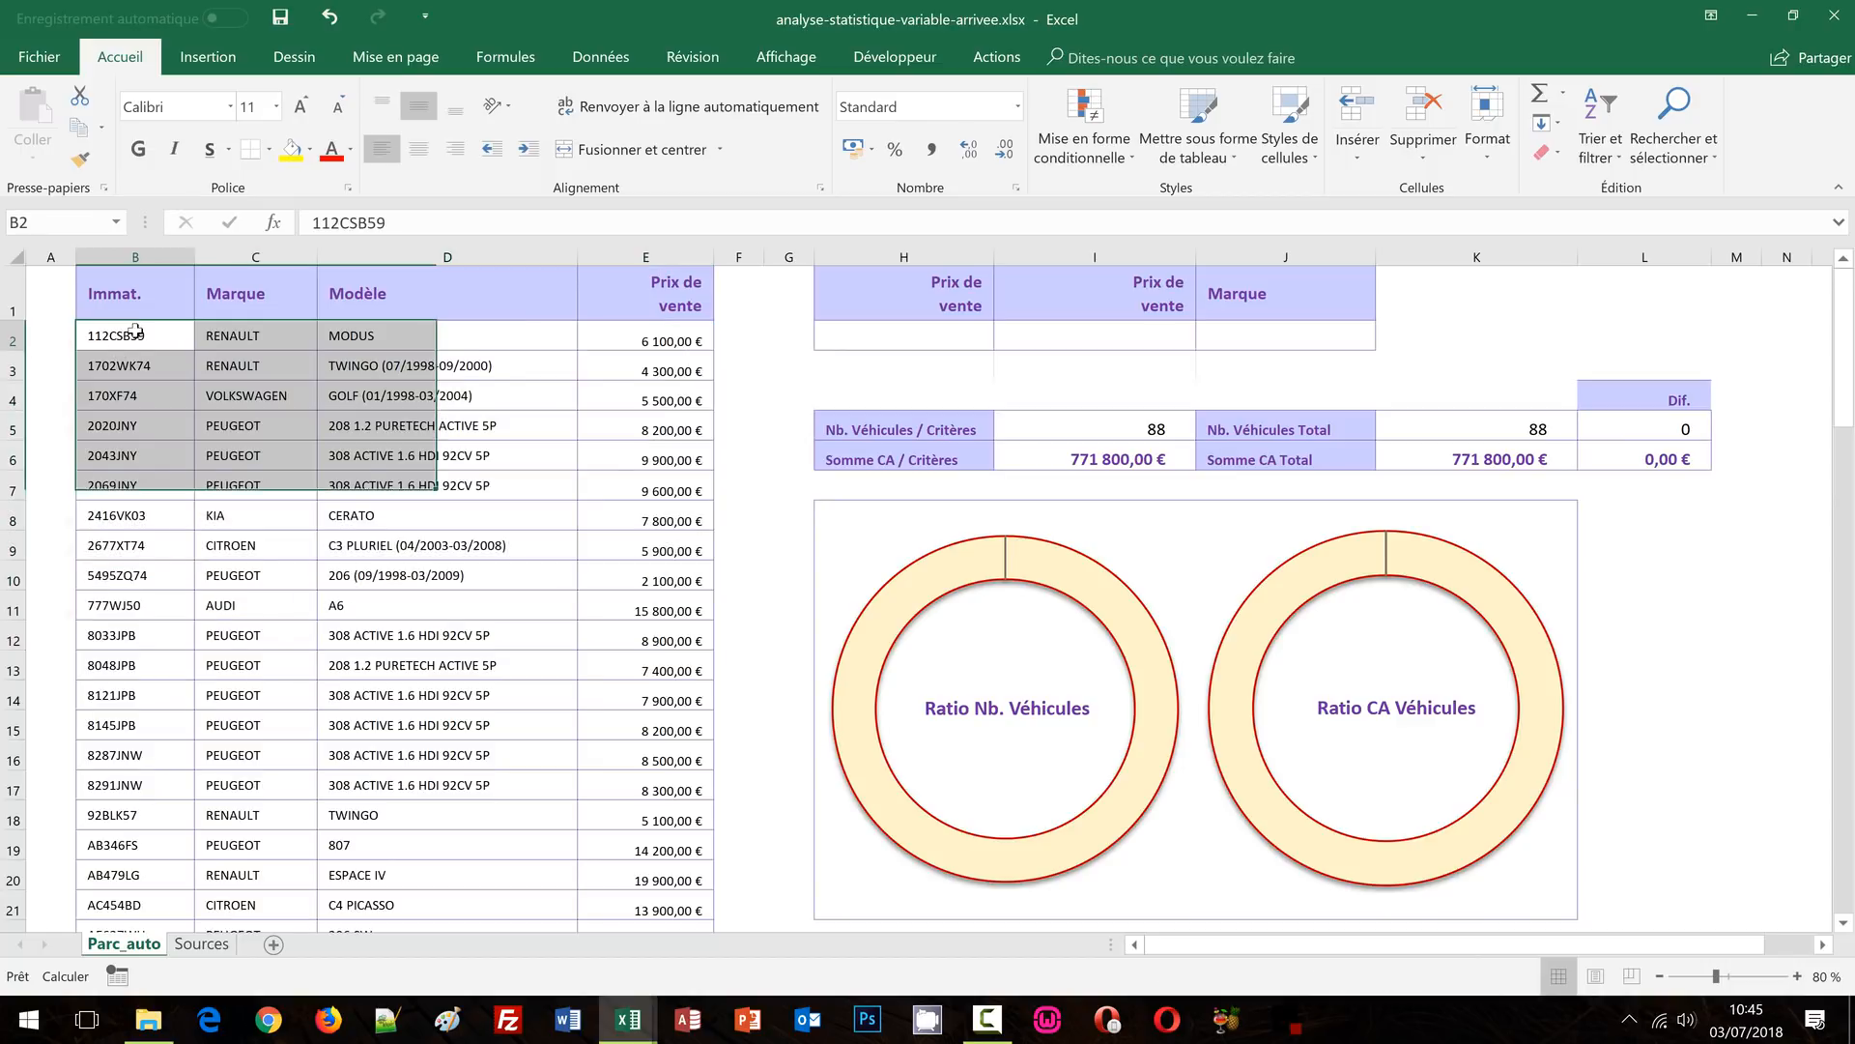
{"action": "left_click", "coordinate": [273, 340]}
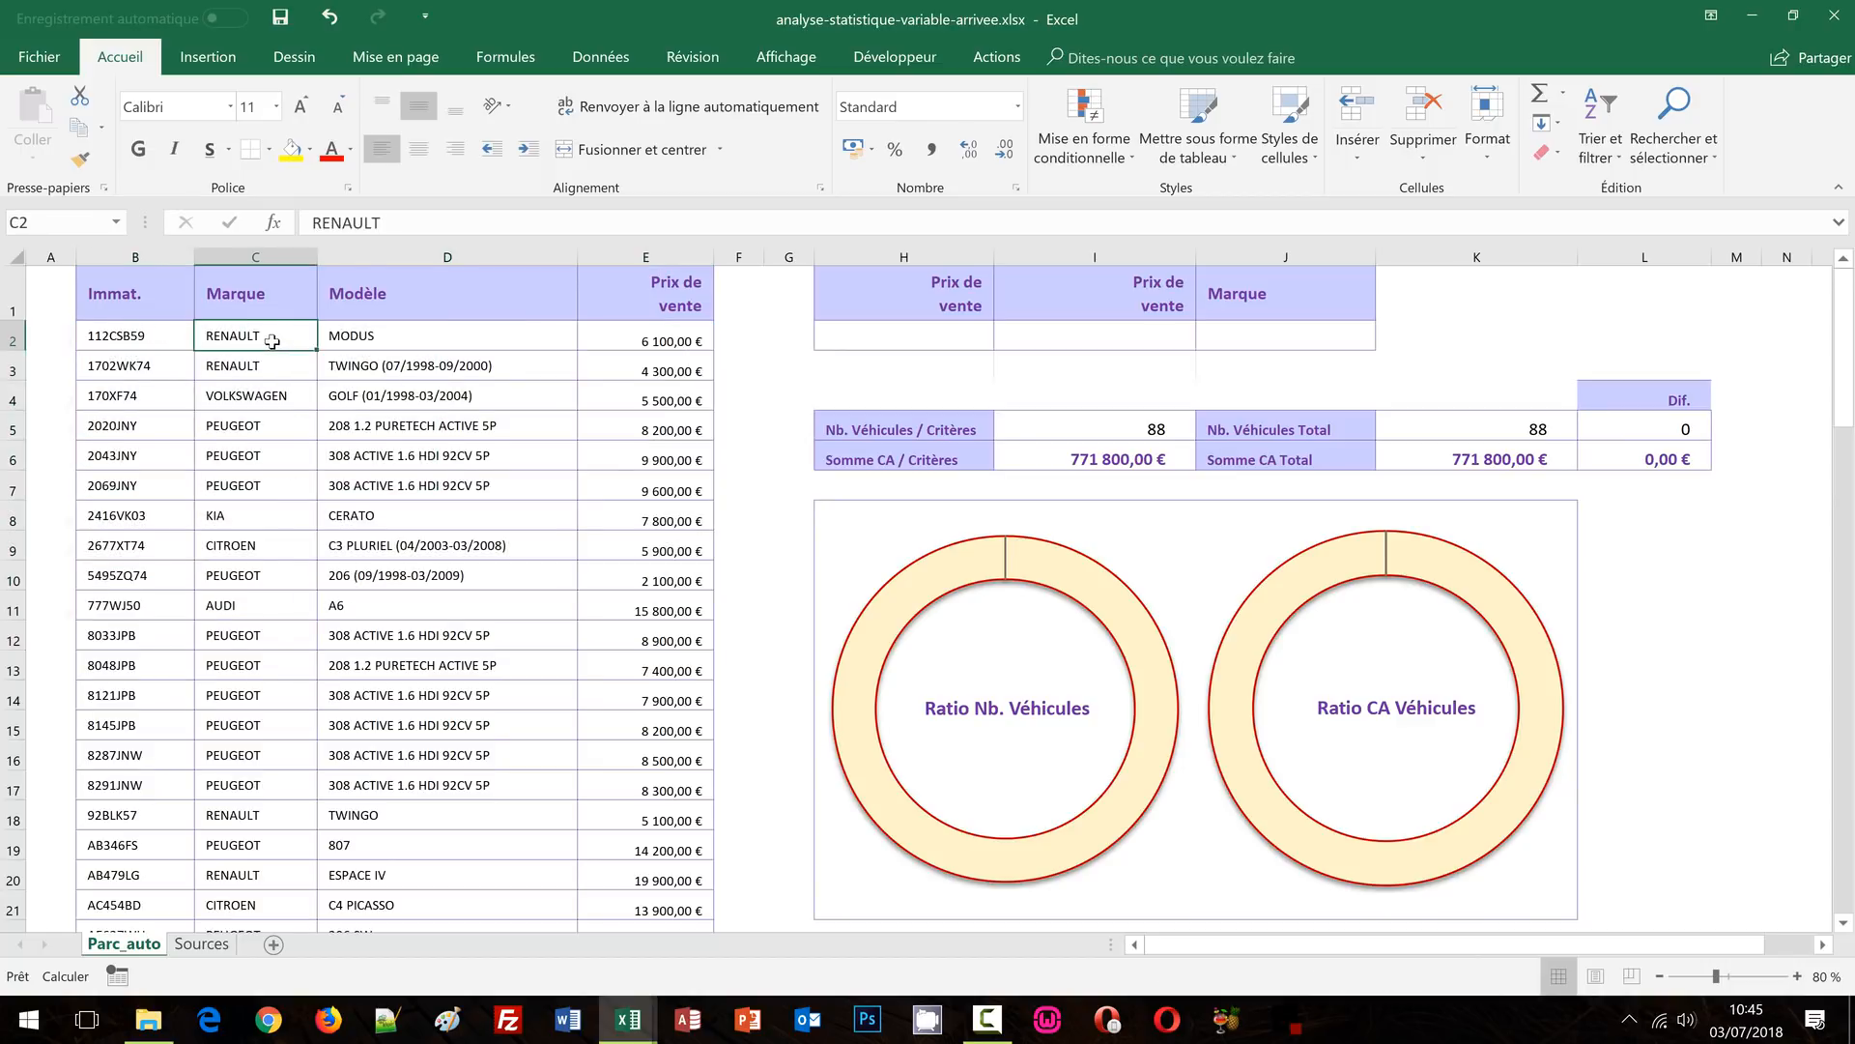
{"action": "left_click", "coordinate": [372, 333]}
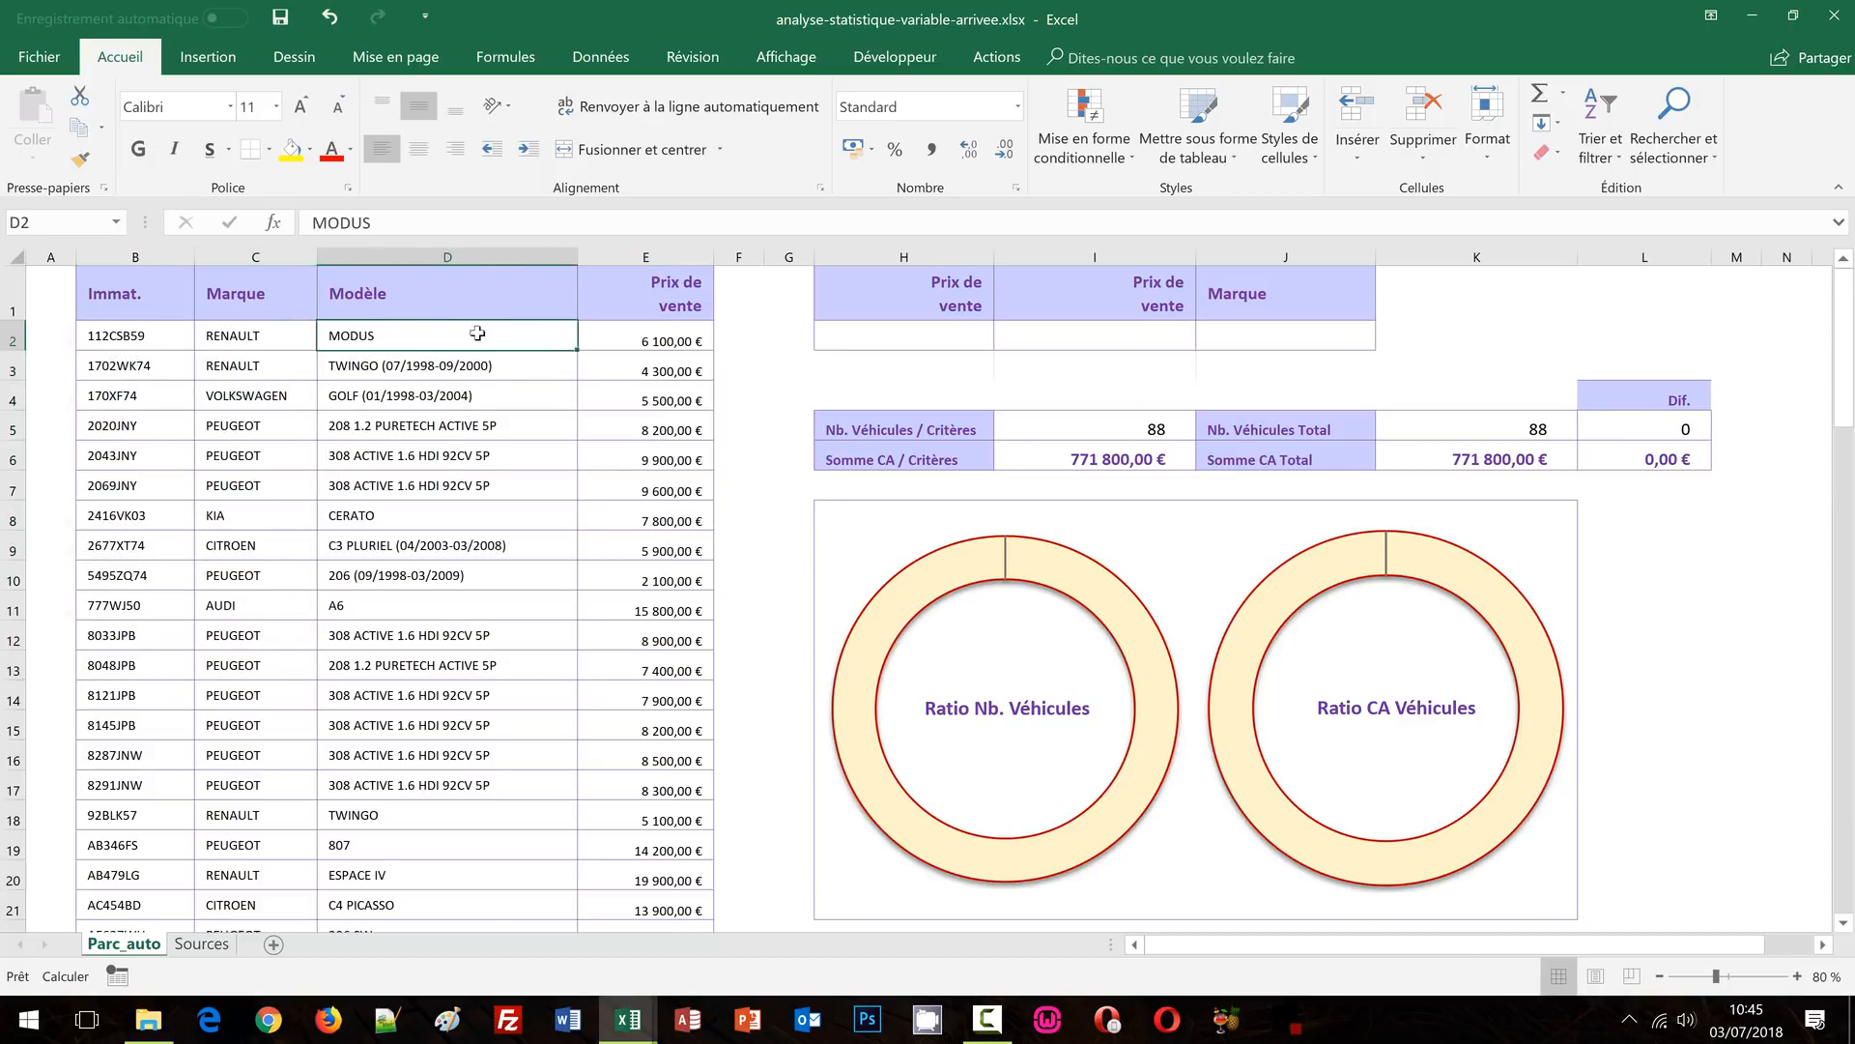
{"action": "left_click", "coordinate": [616, 335]}
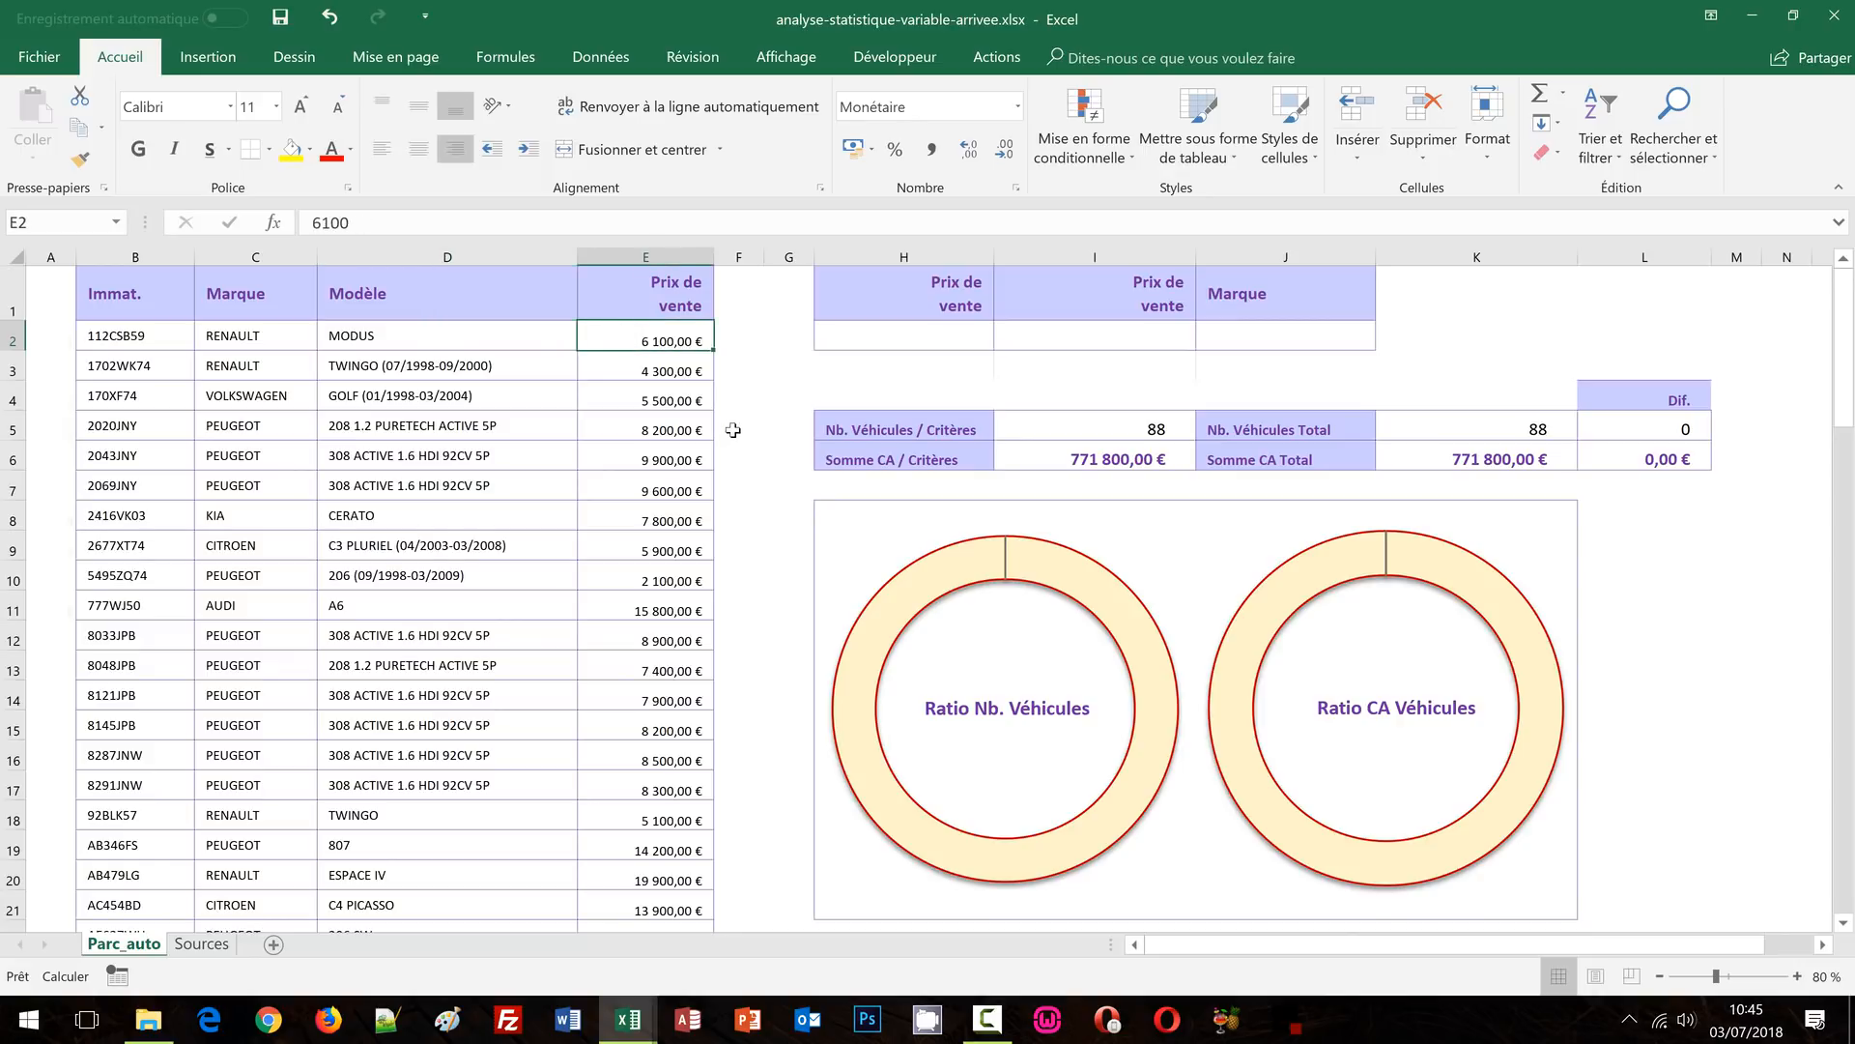
{"action": "left_click", "coordinate": [795, 365]}
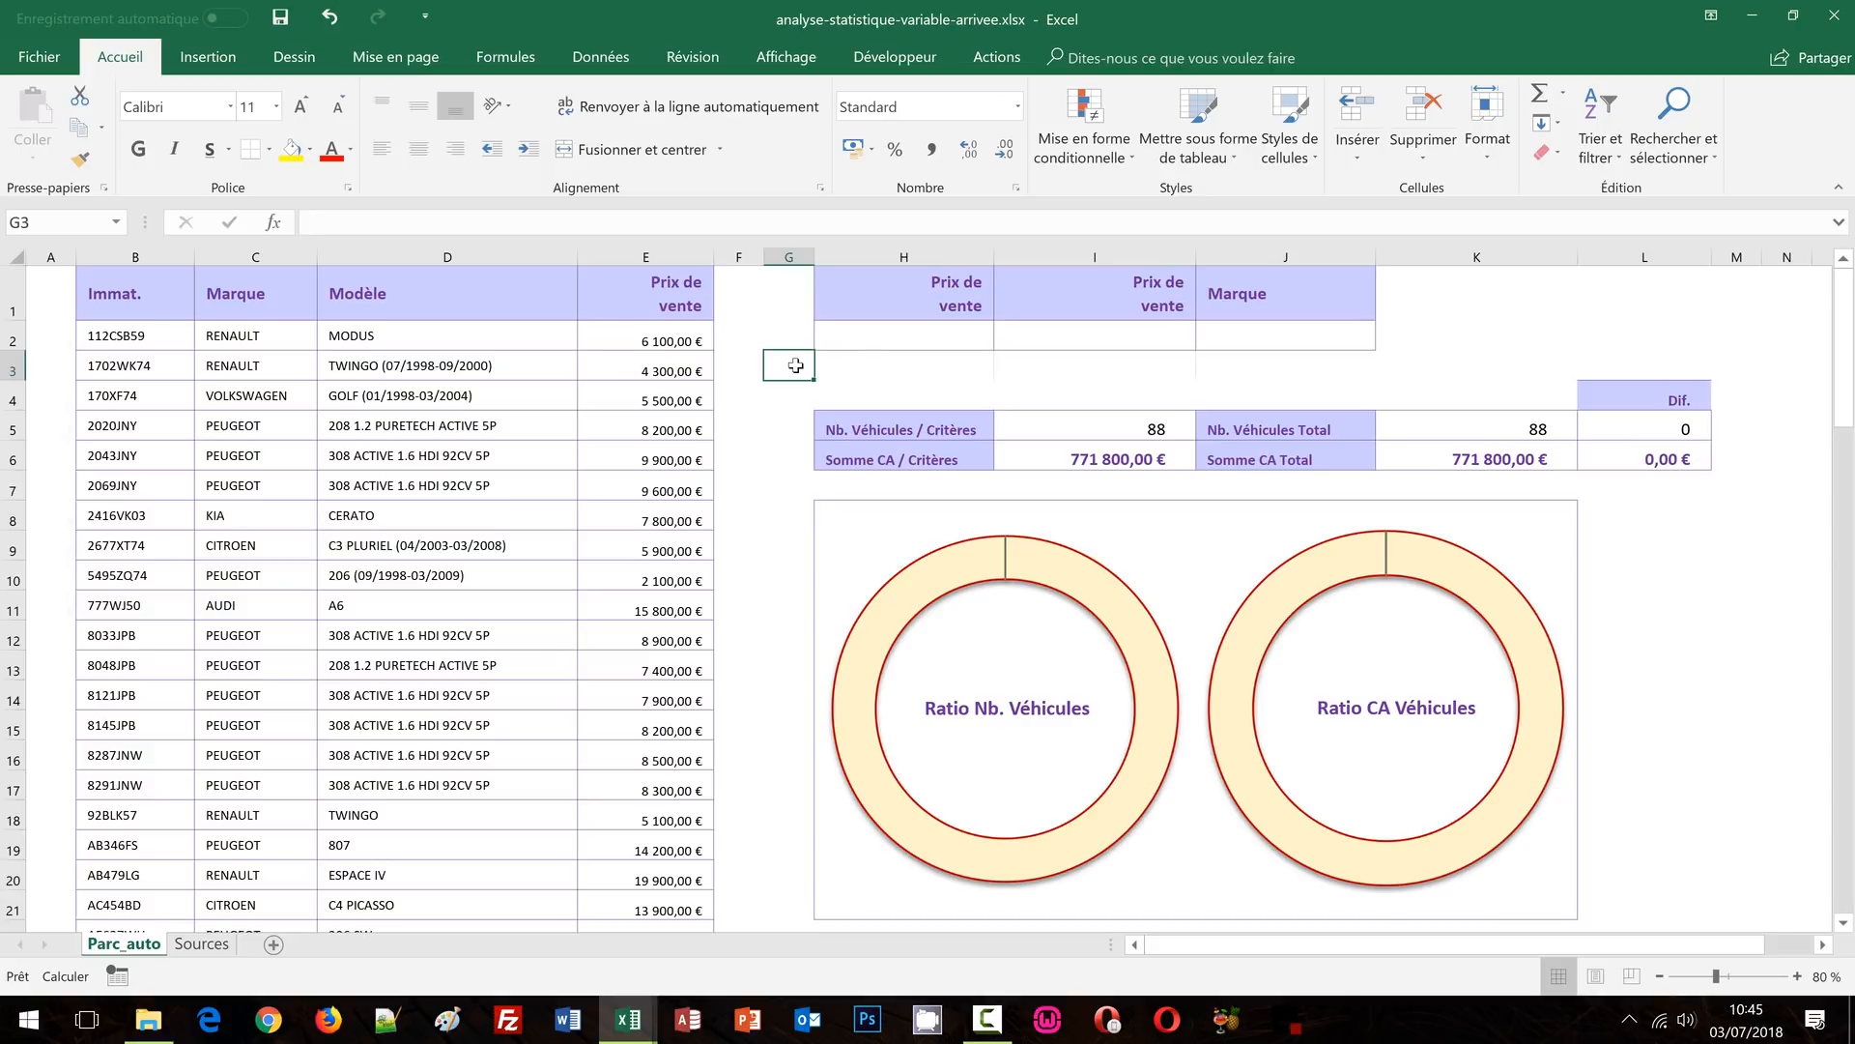
{"action": "left_click", "coordinate": [1464, 341]}
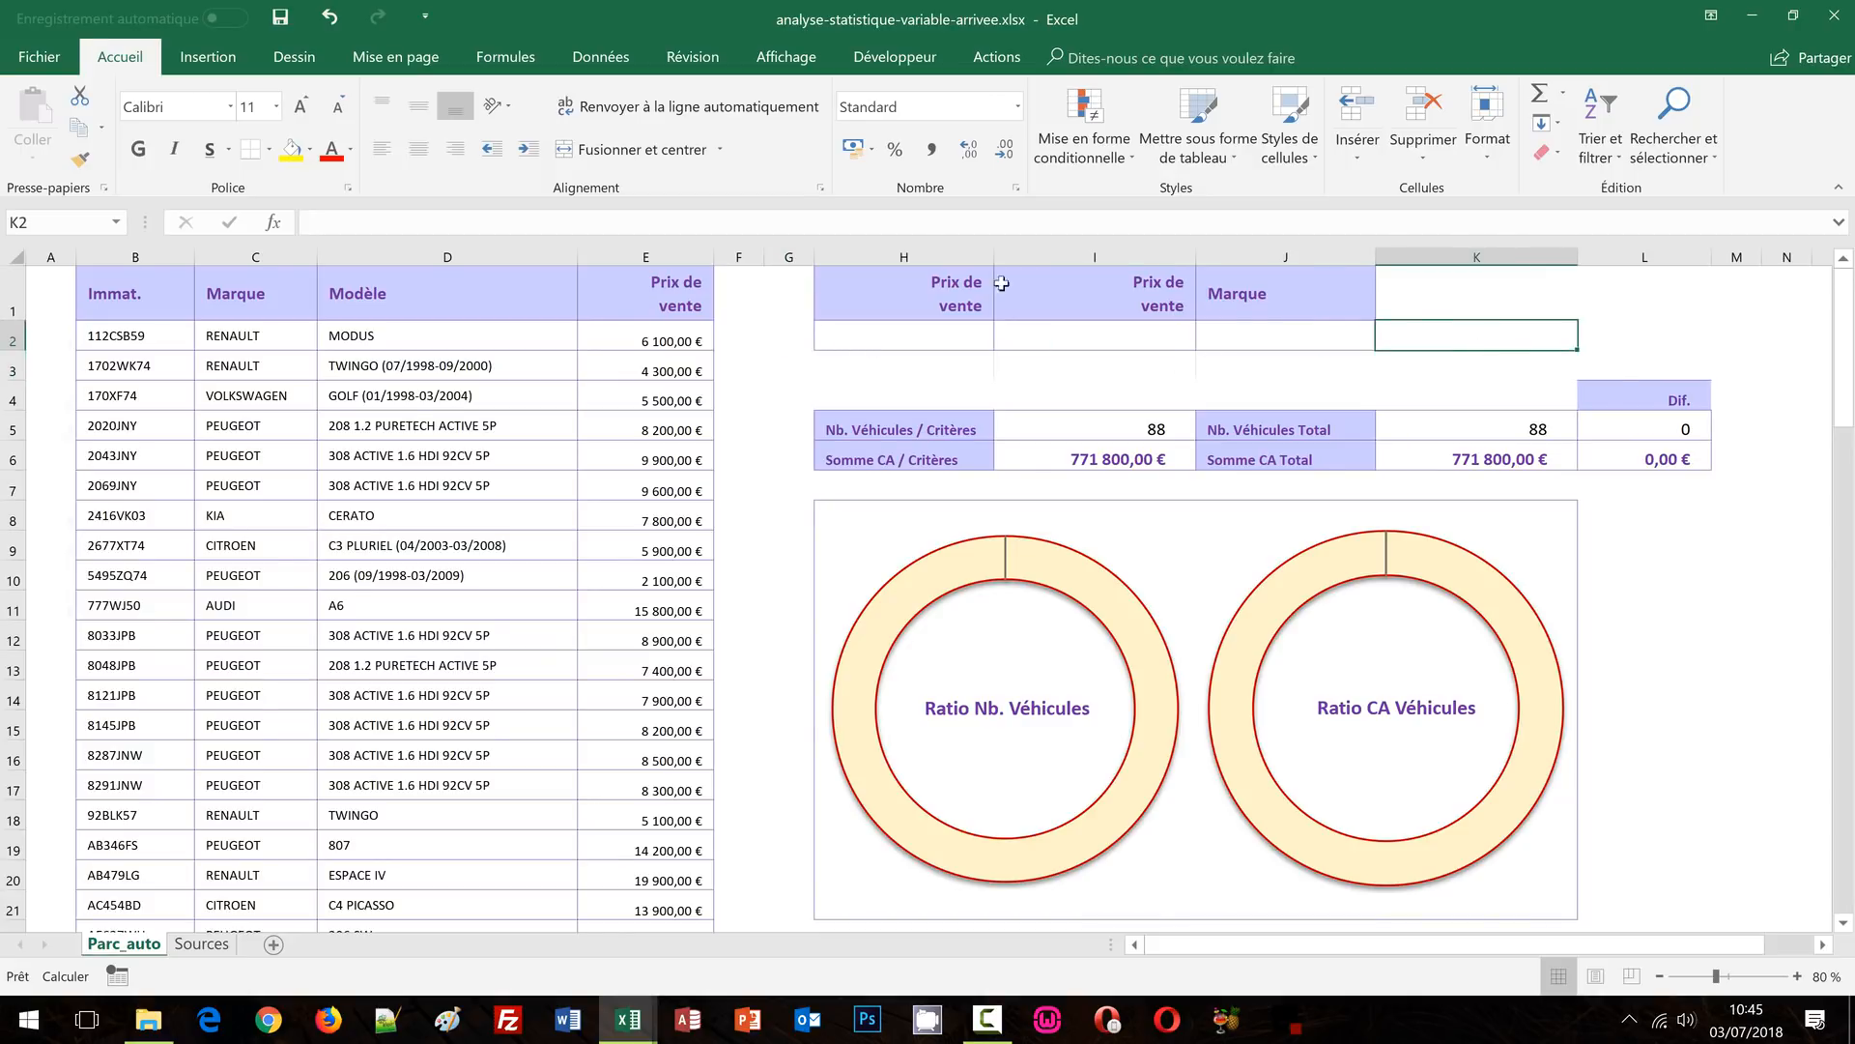
{"action": "left_click", "coordinate": [936, 341]}
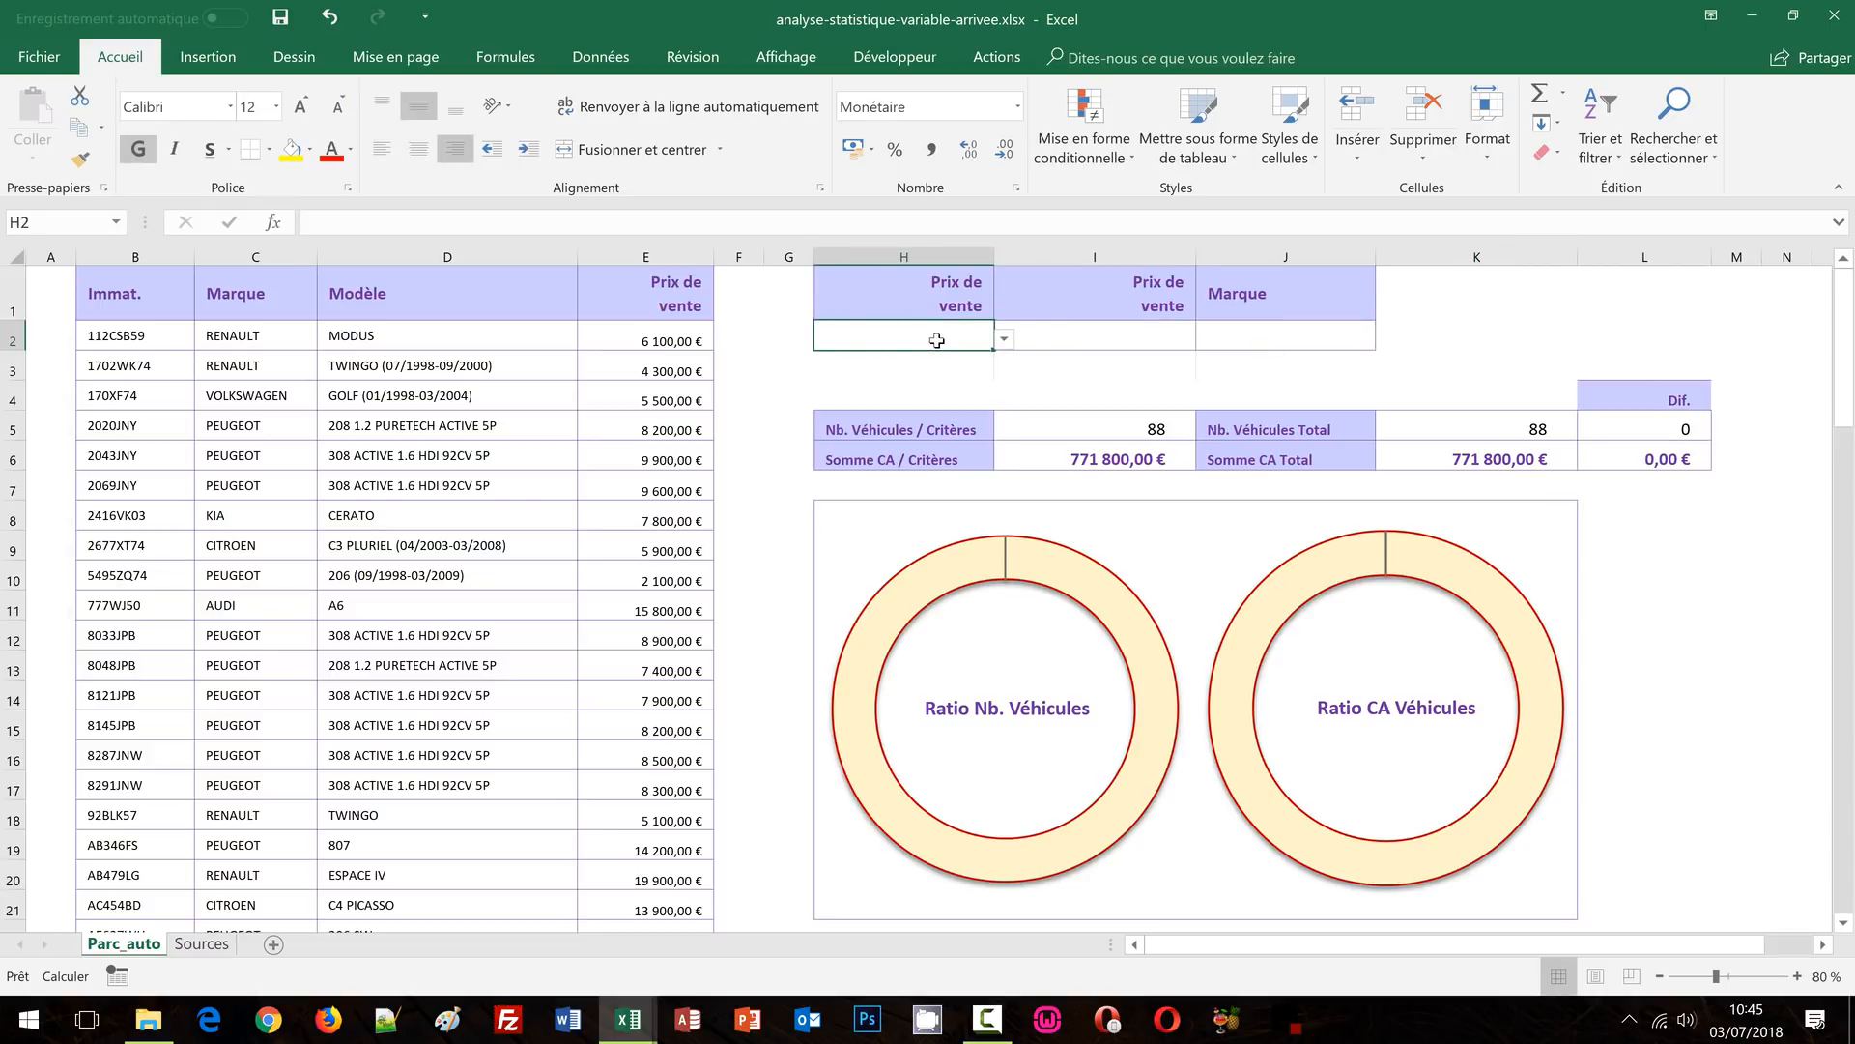
{"action": "left_click", "coordinate": [1492, 344]}
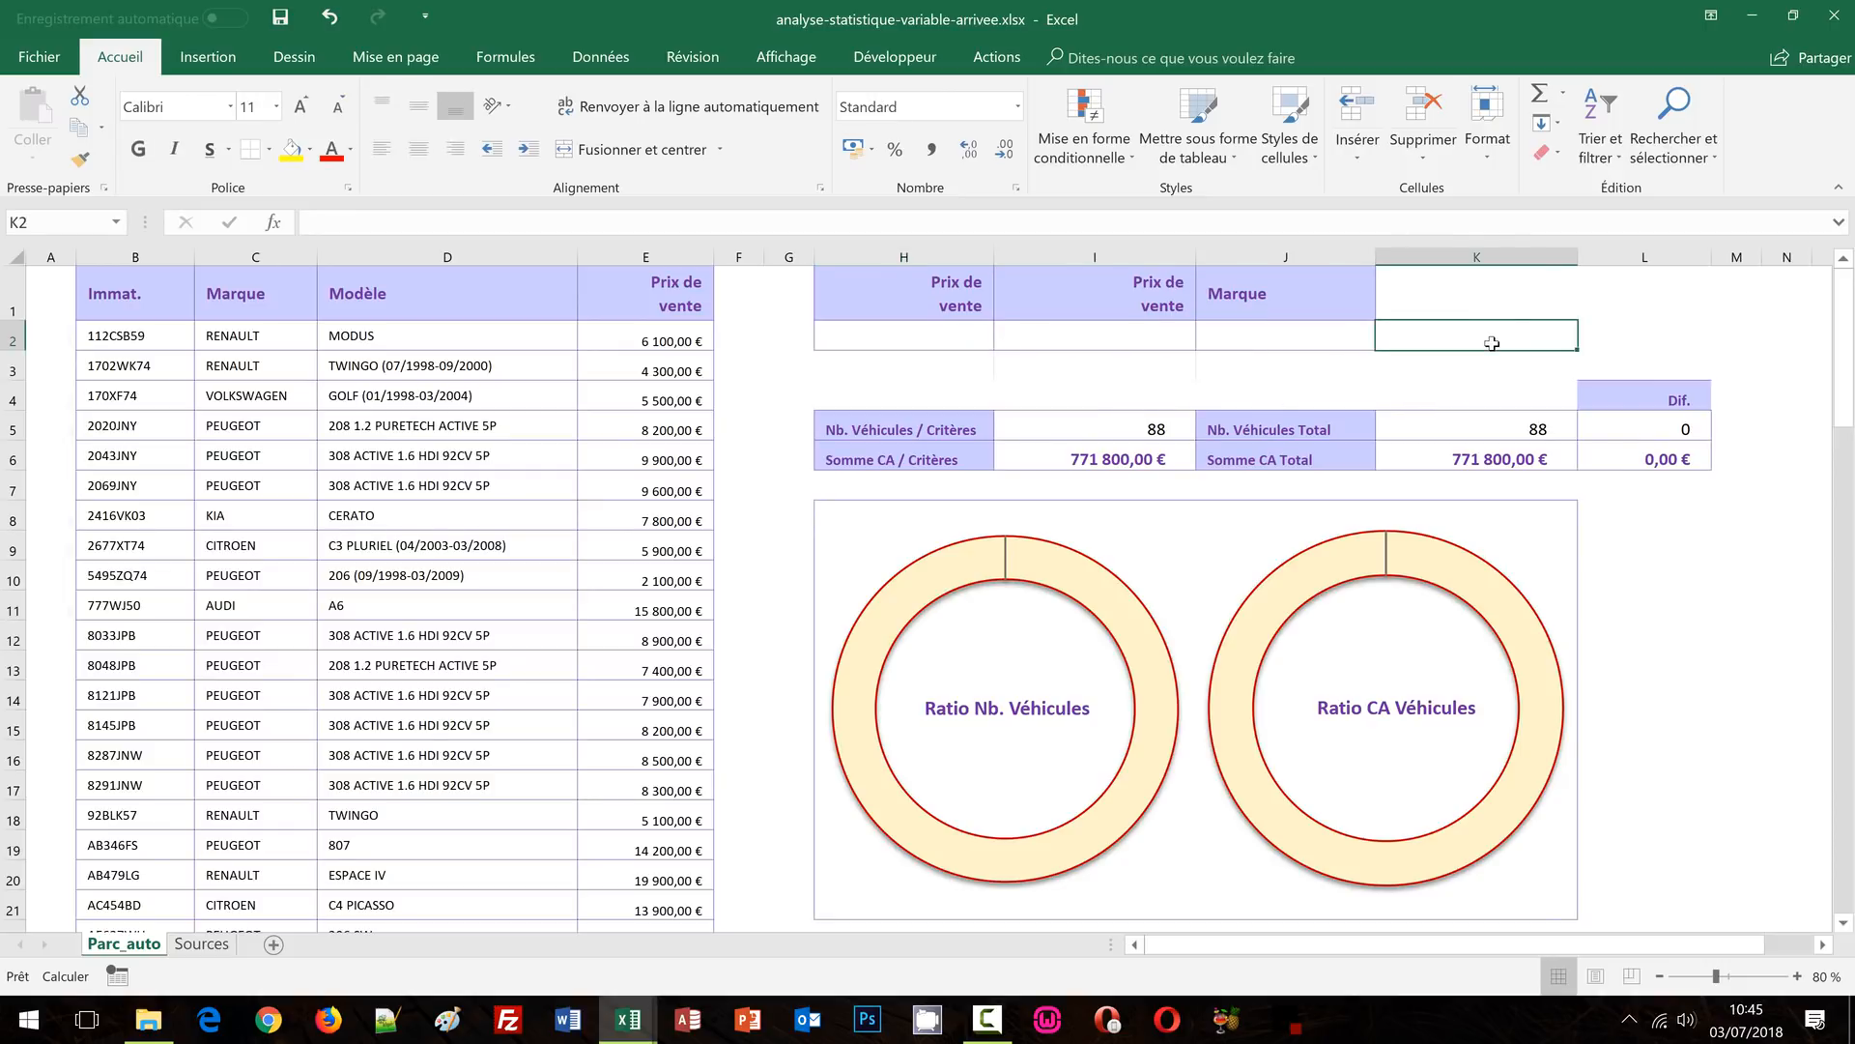
Set the Marque criterion in cell J2 to RENAULT
{"action": "left_click", "coordinate": [1319, 339]}
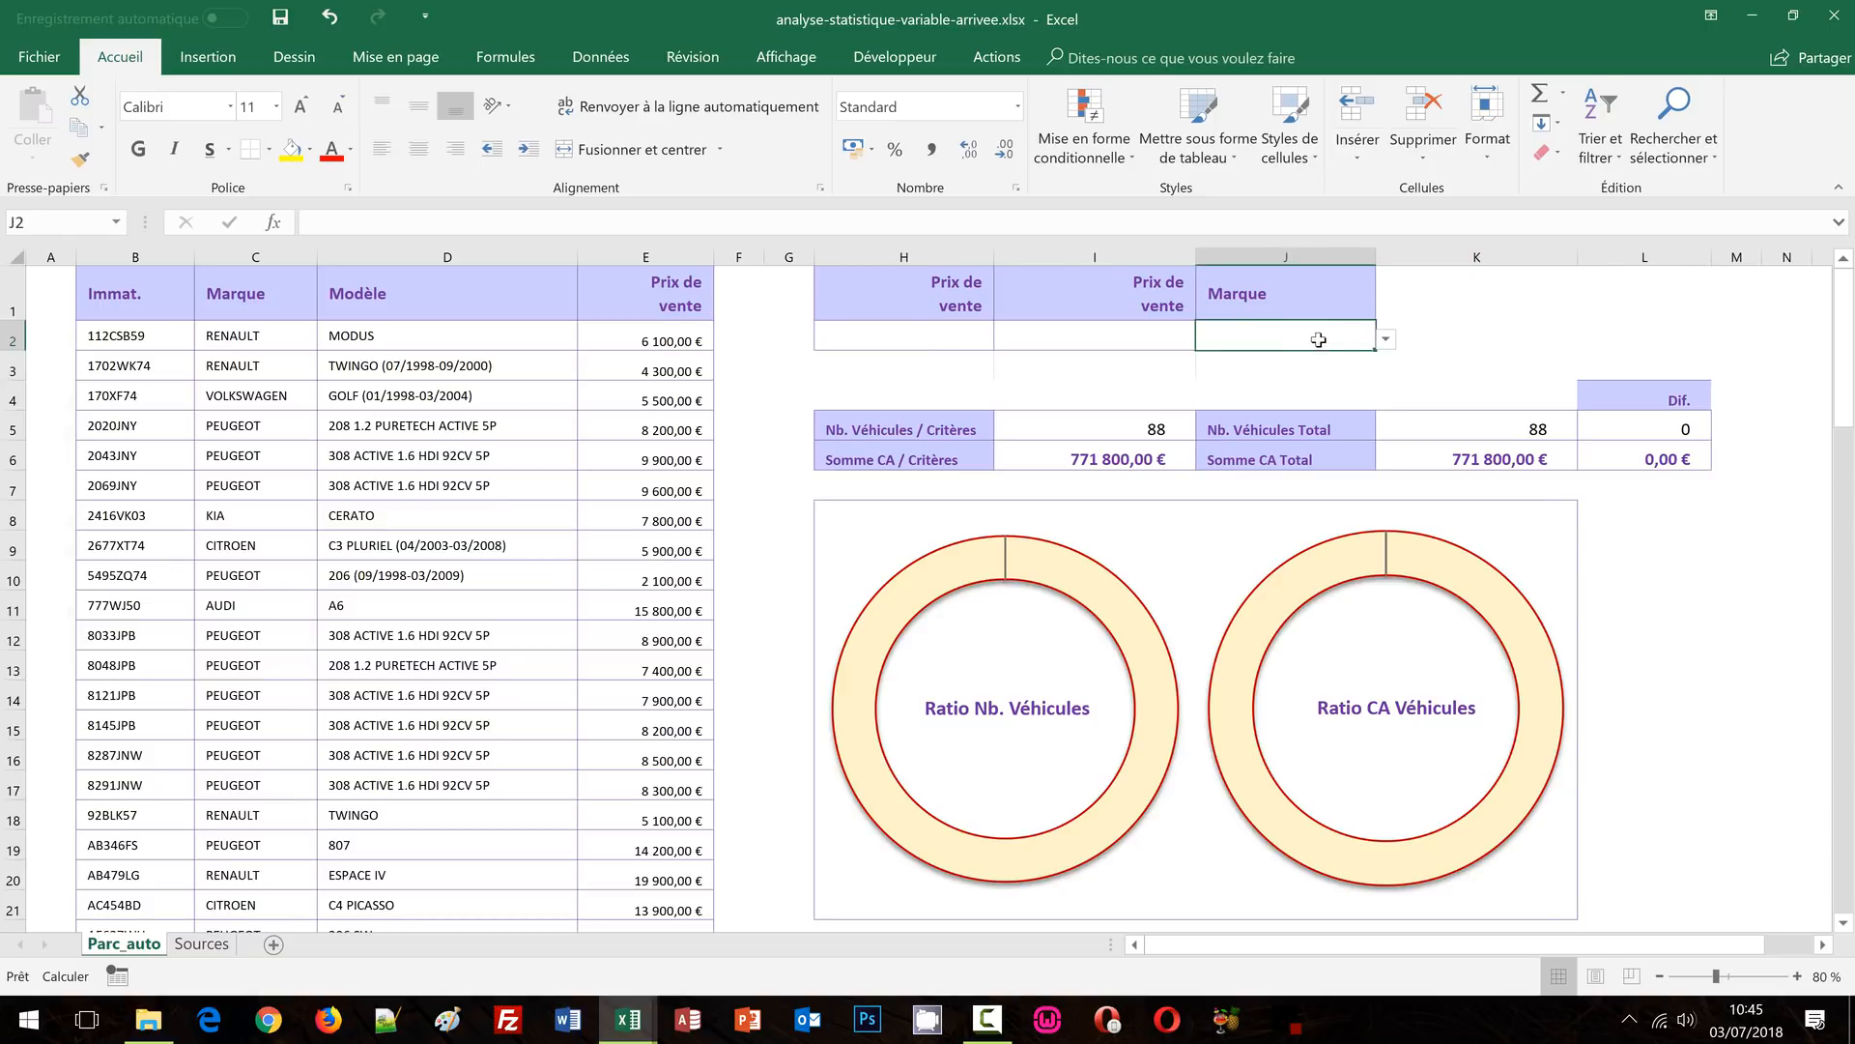
{"action": "left_click", "coordinate": [1385, 341]}
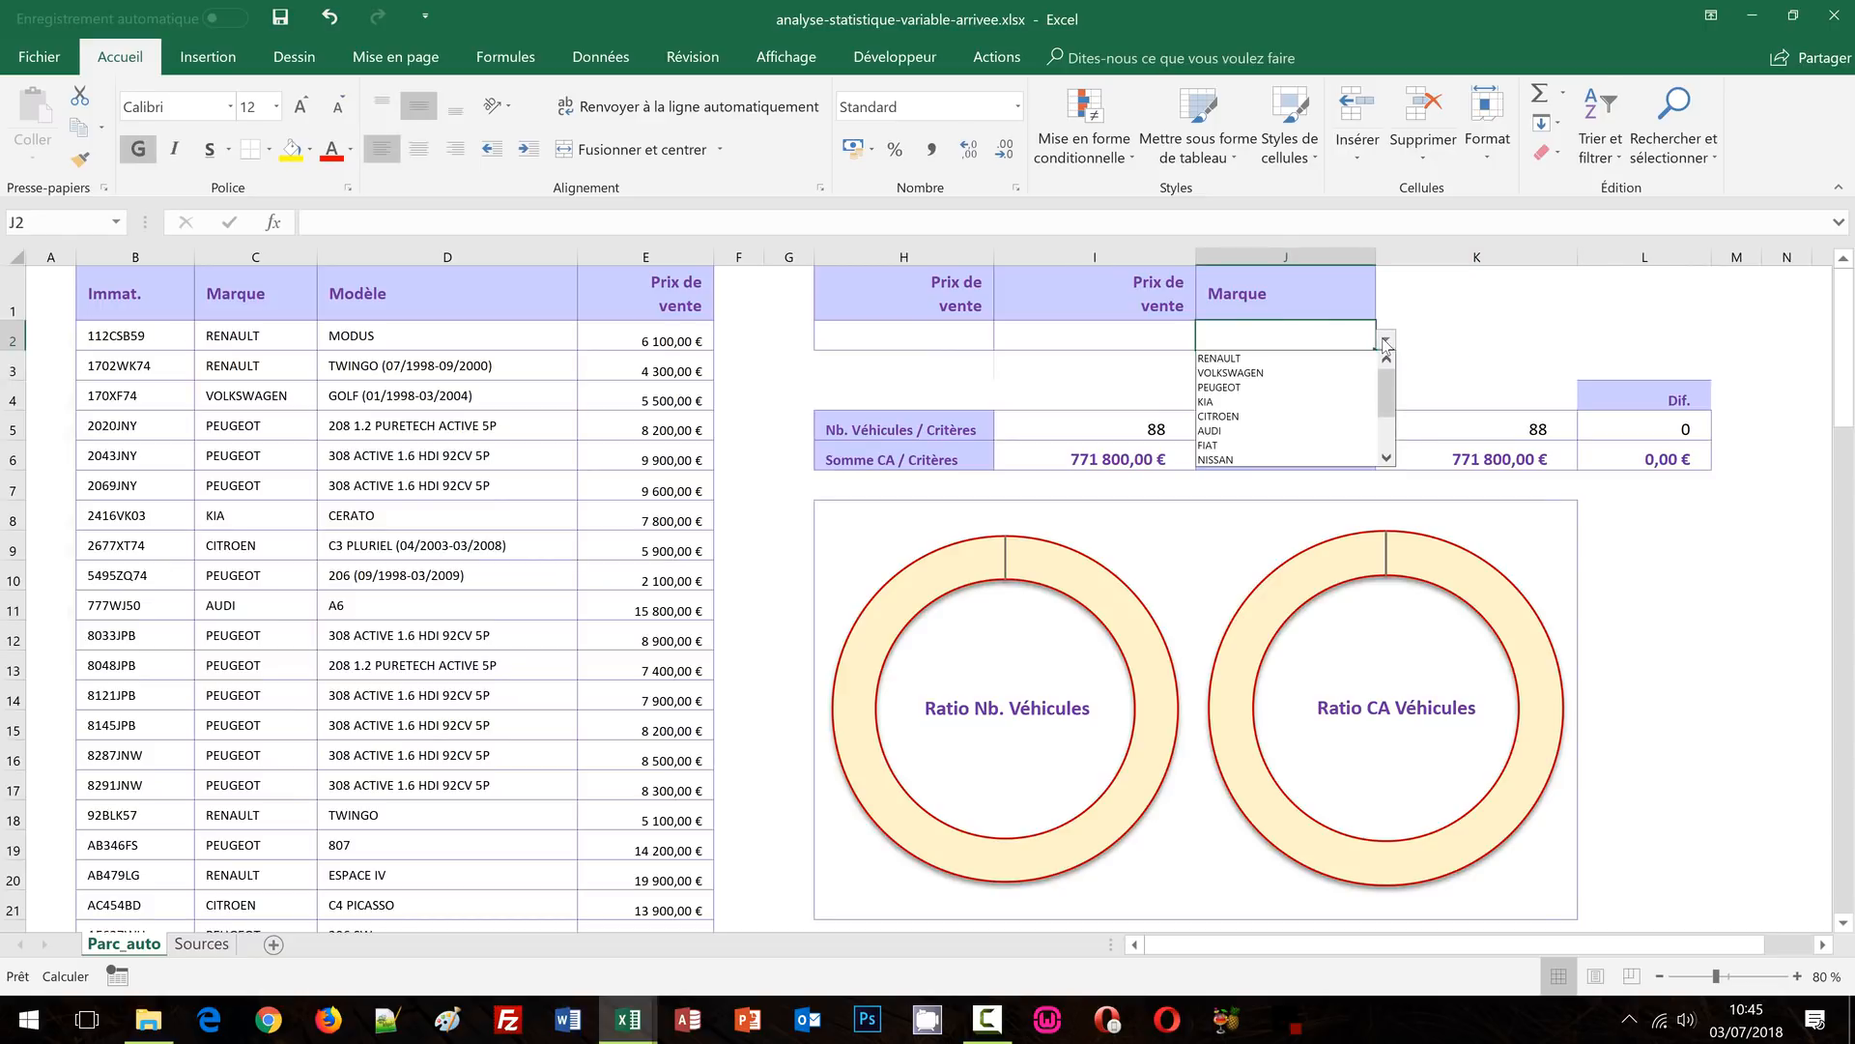
{"action": "left_click", "coordinate": [1312, 363]}
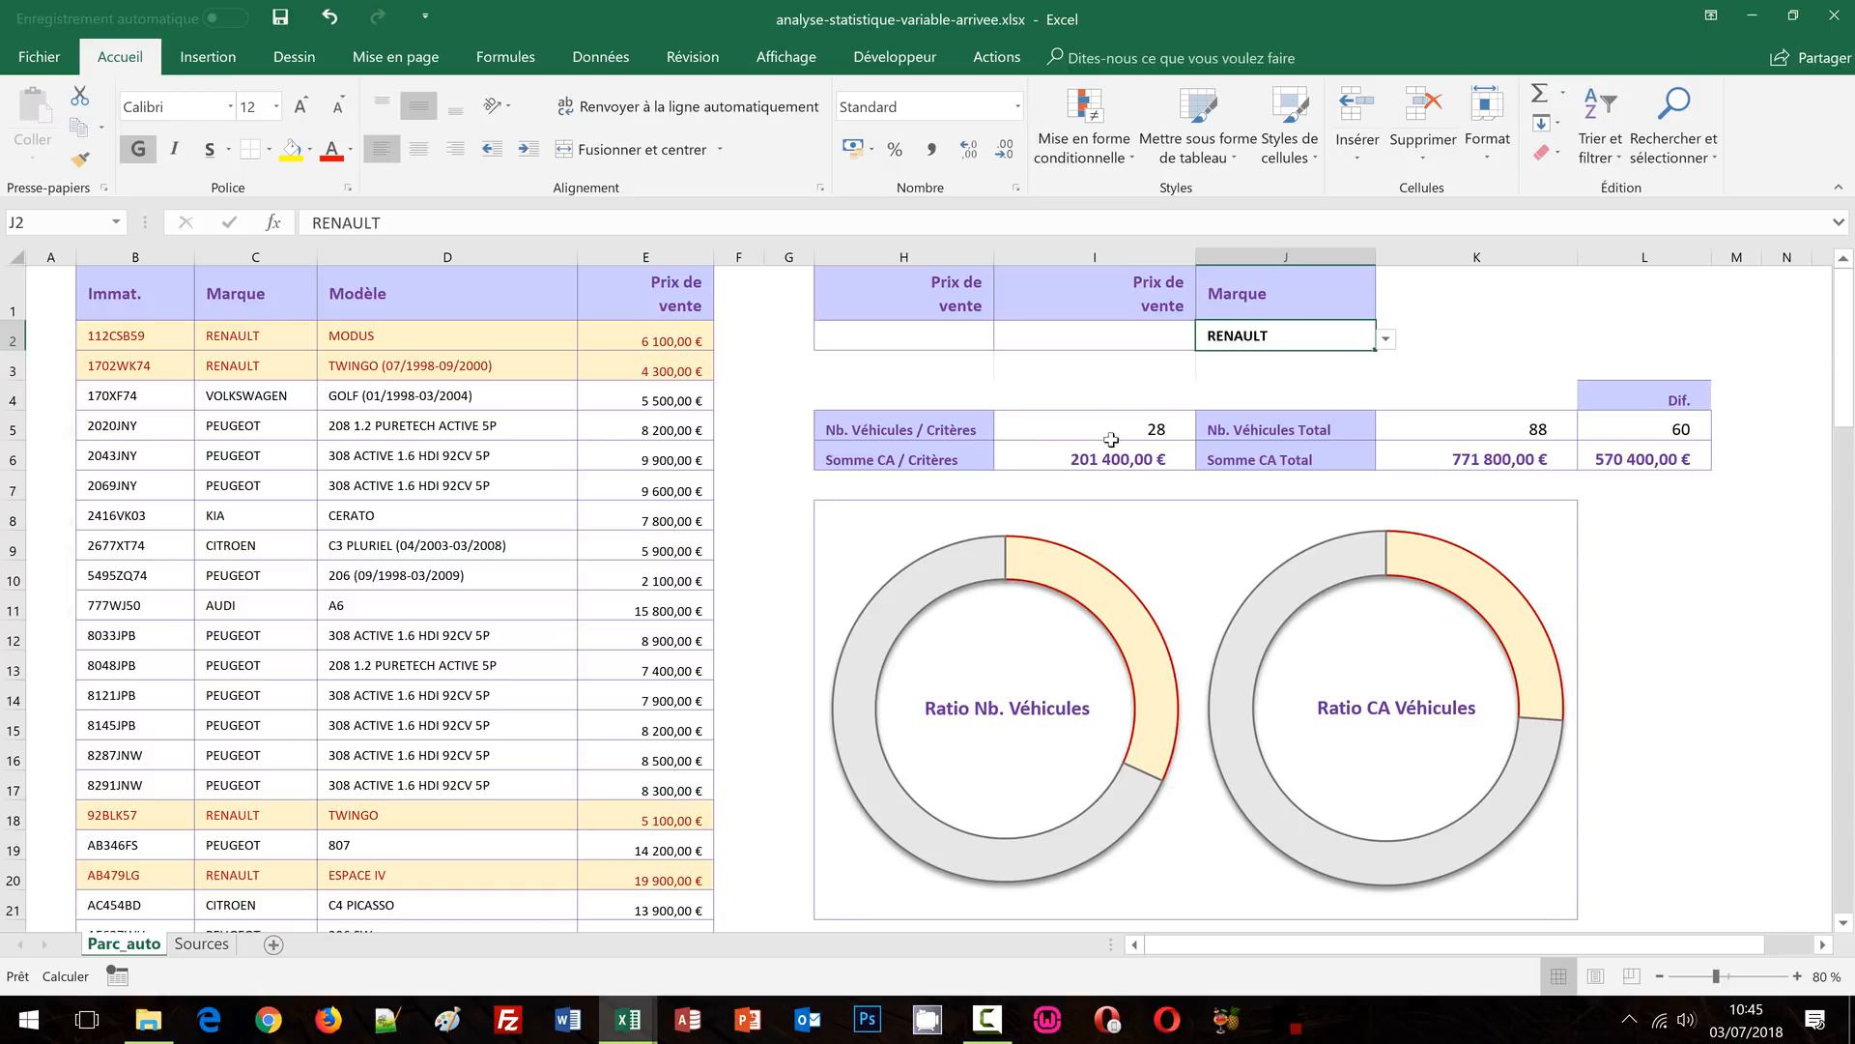
Examine the vehicle count and sales sum matching the criteria, and the two ratio doughnut charts
{"action": "left_click_drag", "start_coordinate": [1111, 433], "coordinate": [1117, 474]}
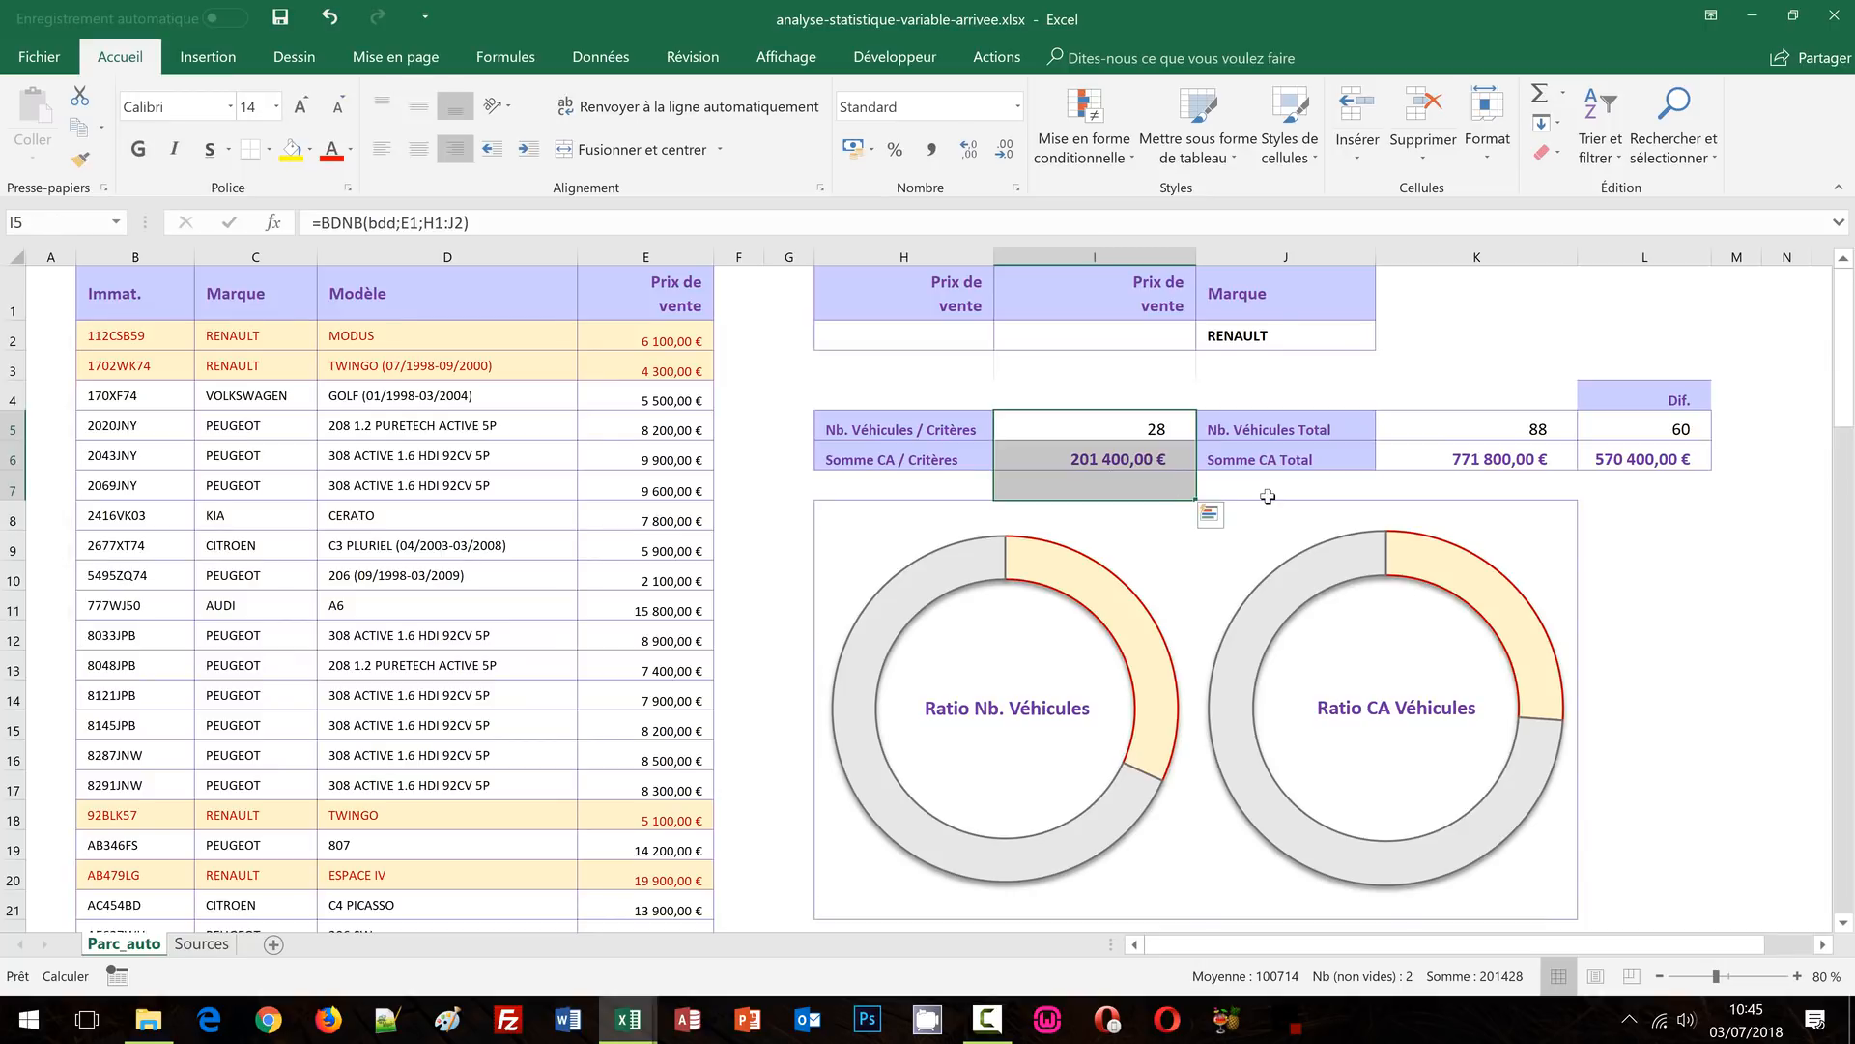
{"action": "left_click", "coordinate": [1549, 574]}
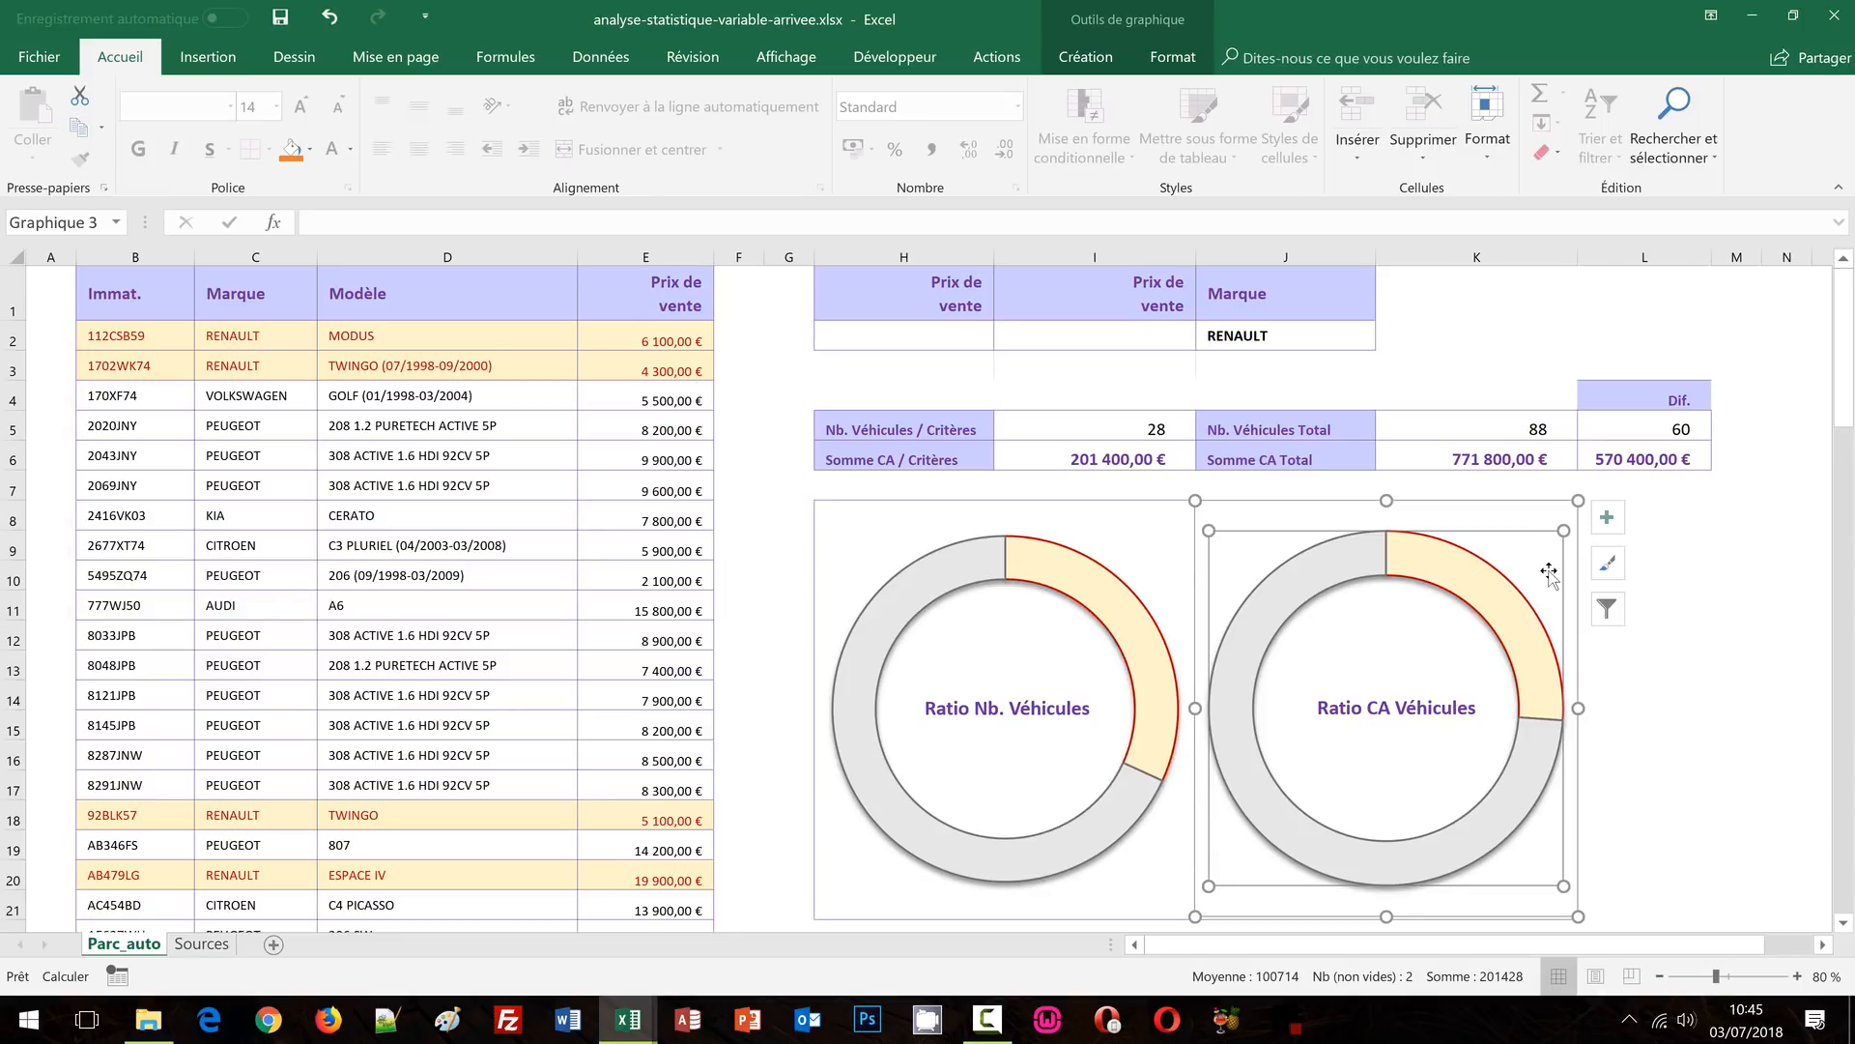
{"action": "left_click", "coordinate": [1294, 365]}
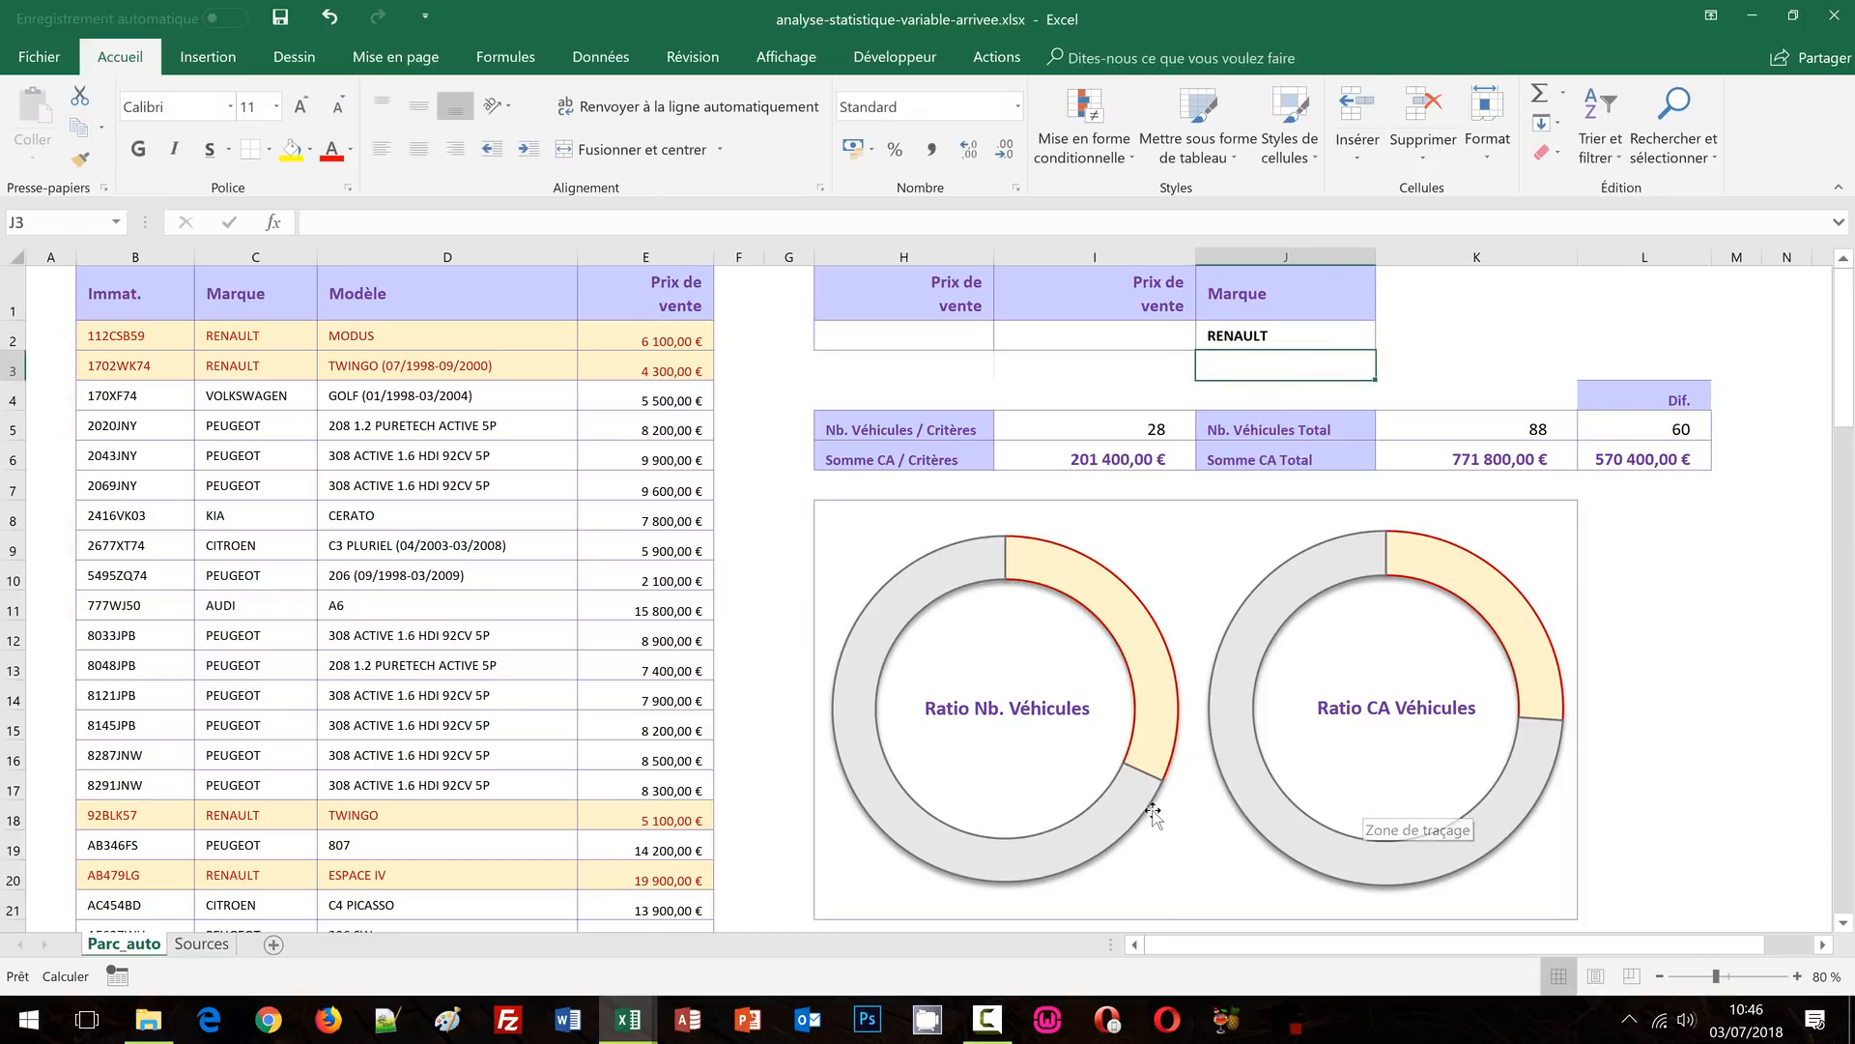
{"action": "mouse_move", "coordinate": [1145, 780]}
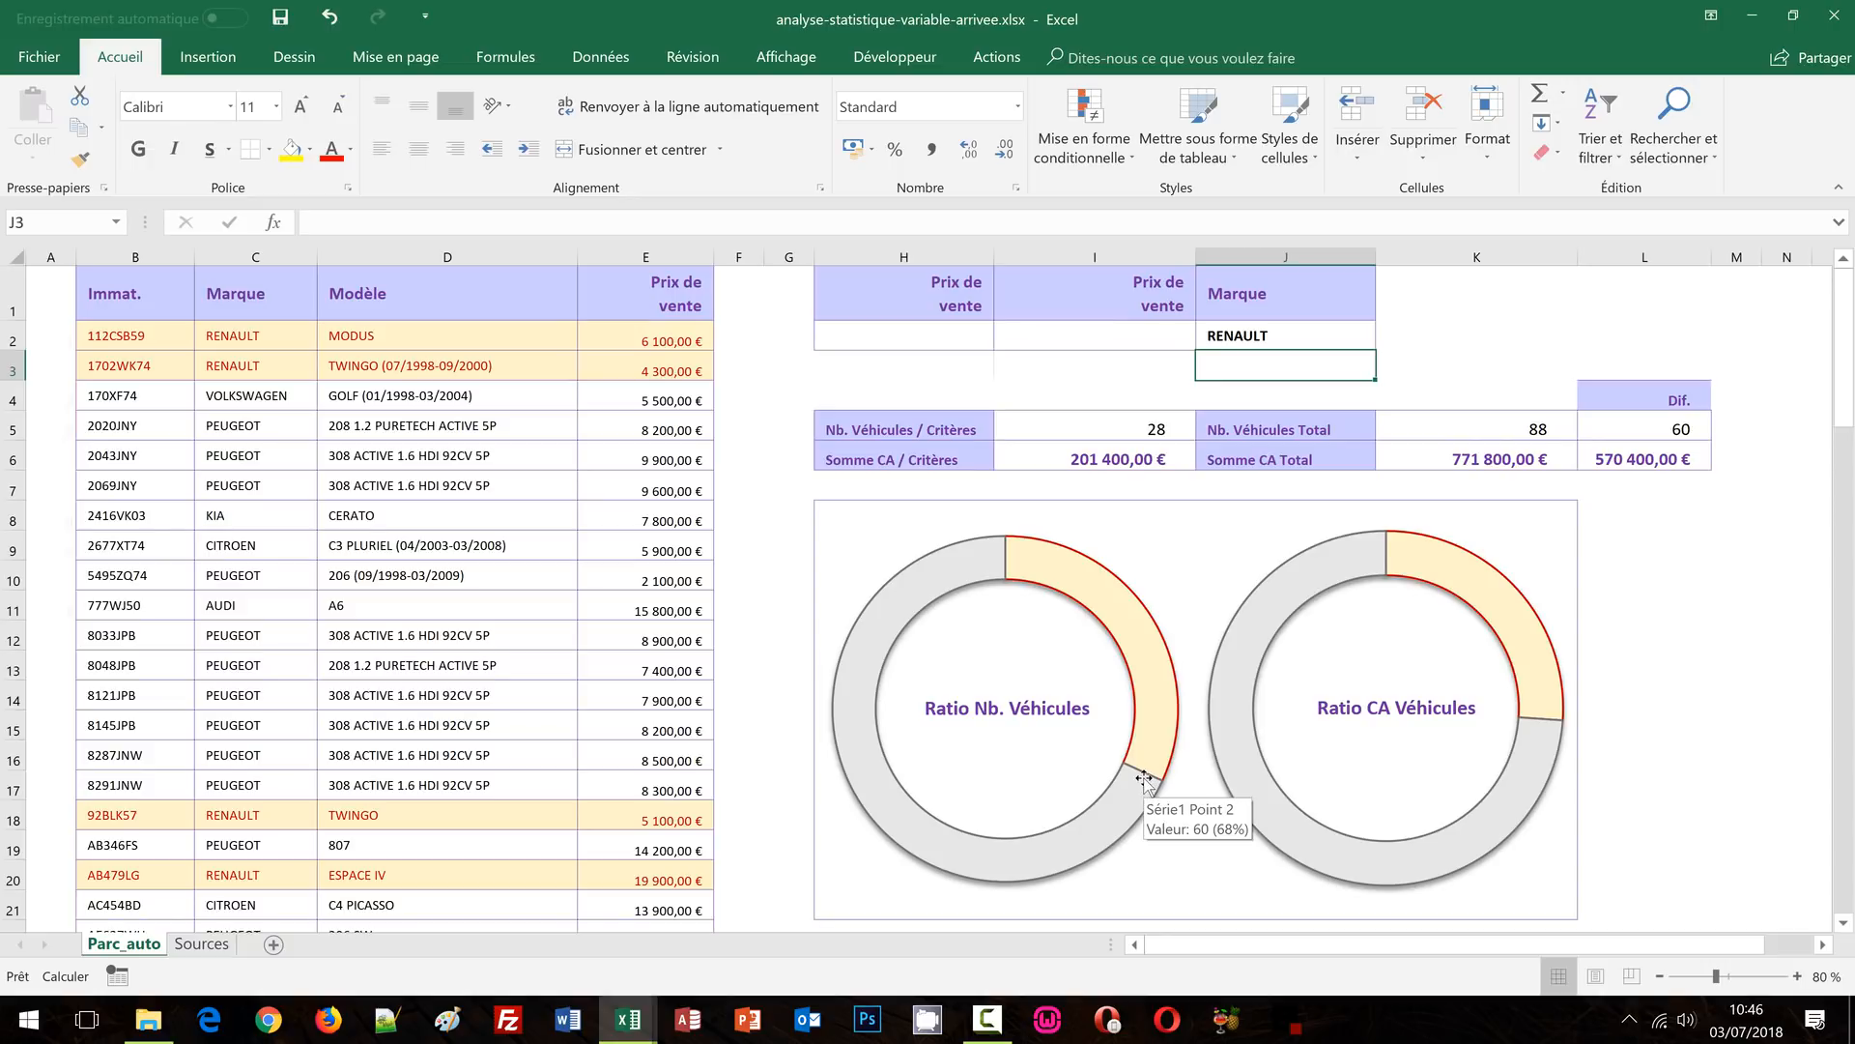
{"action": "left_click", "coordinate": [1106, 434]}
{"action": "left_click_drag", "start_coordinate": [1106, 434], "coordinate": [1106, 460]}
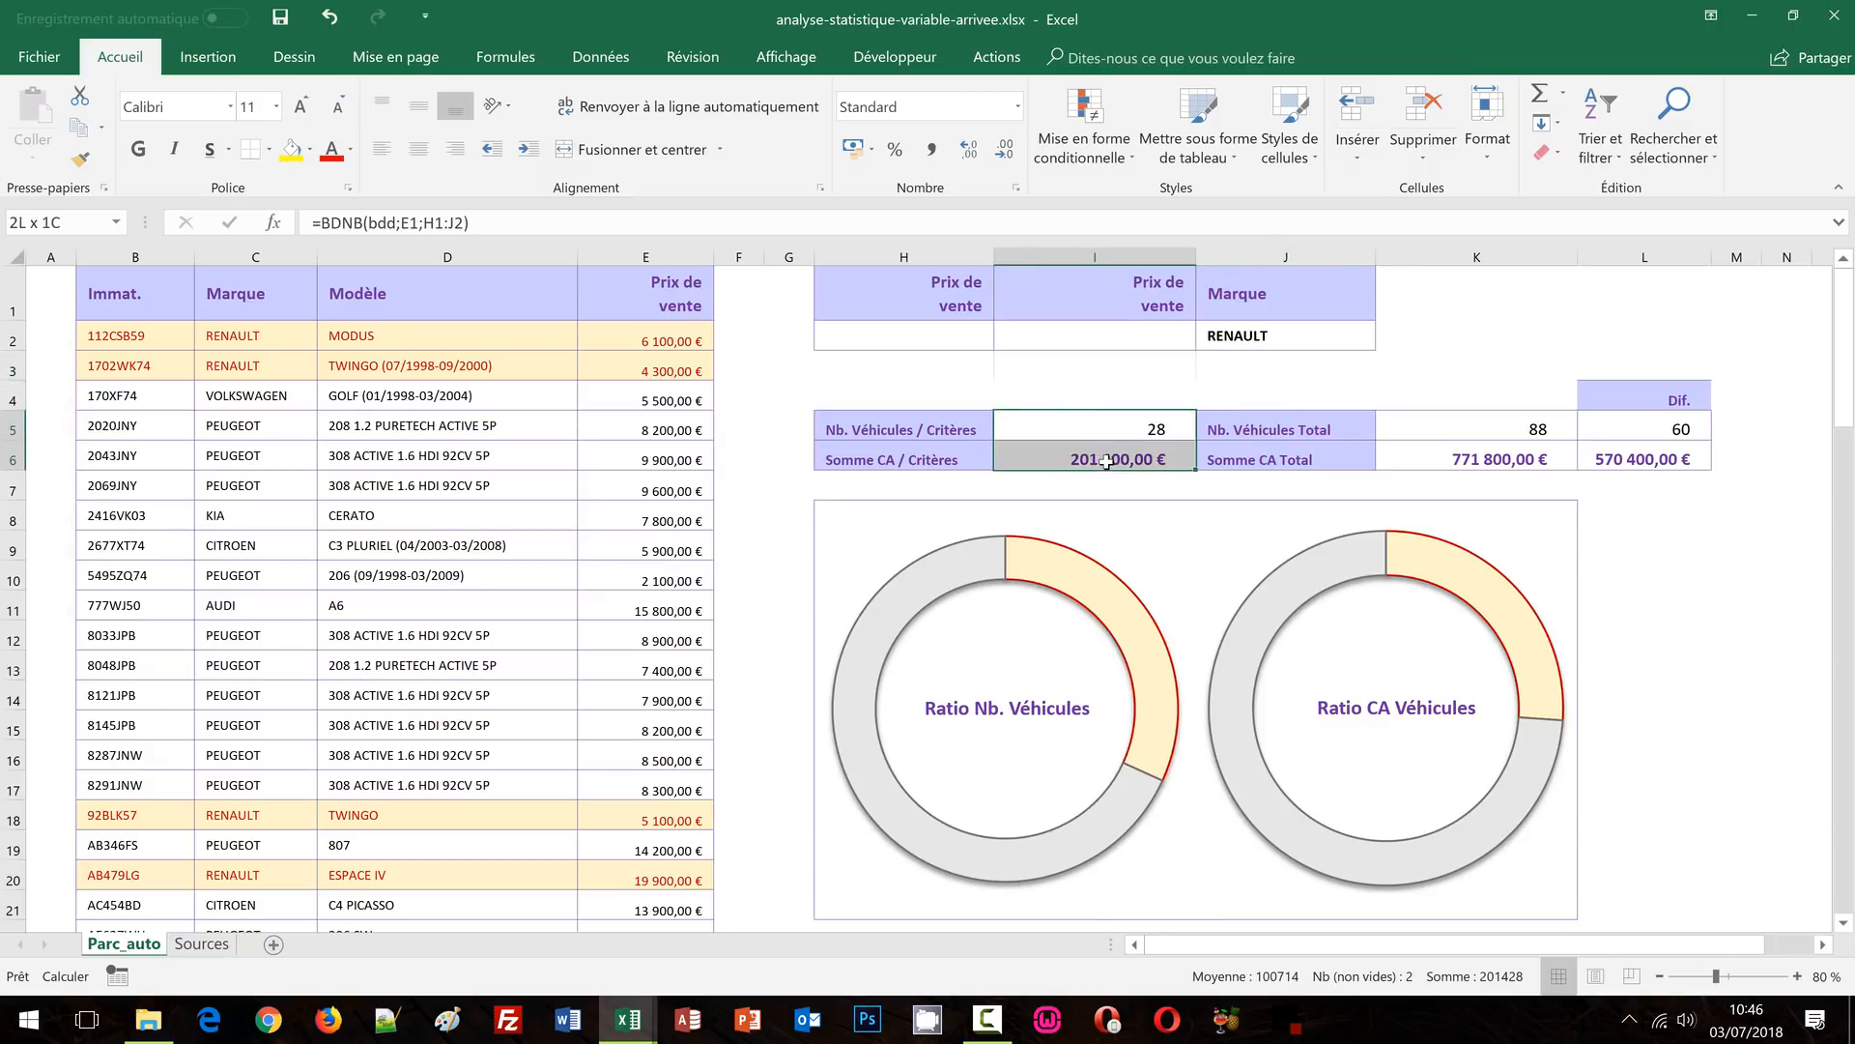
{"action": "left_click", "coordinate": [1460, 307]}
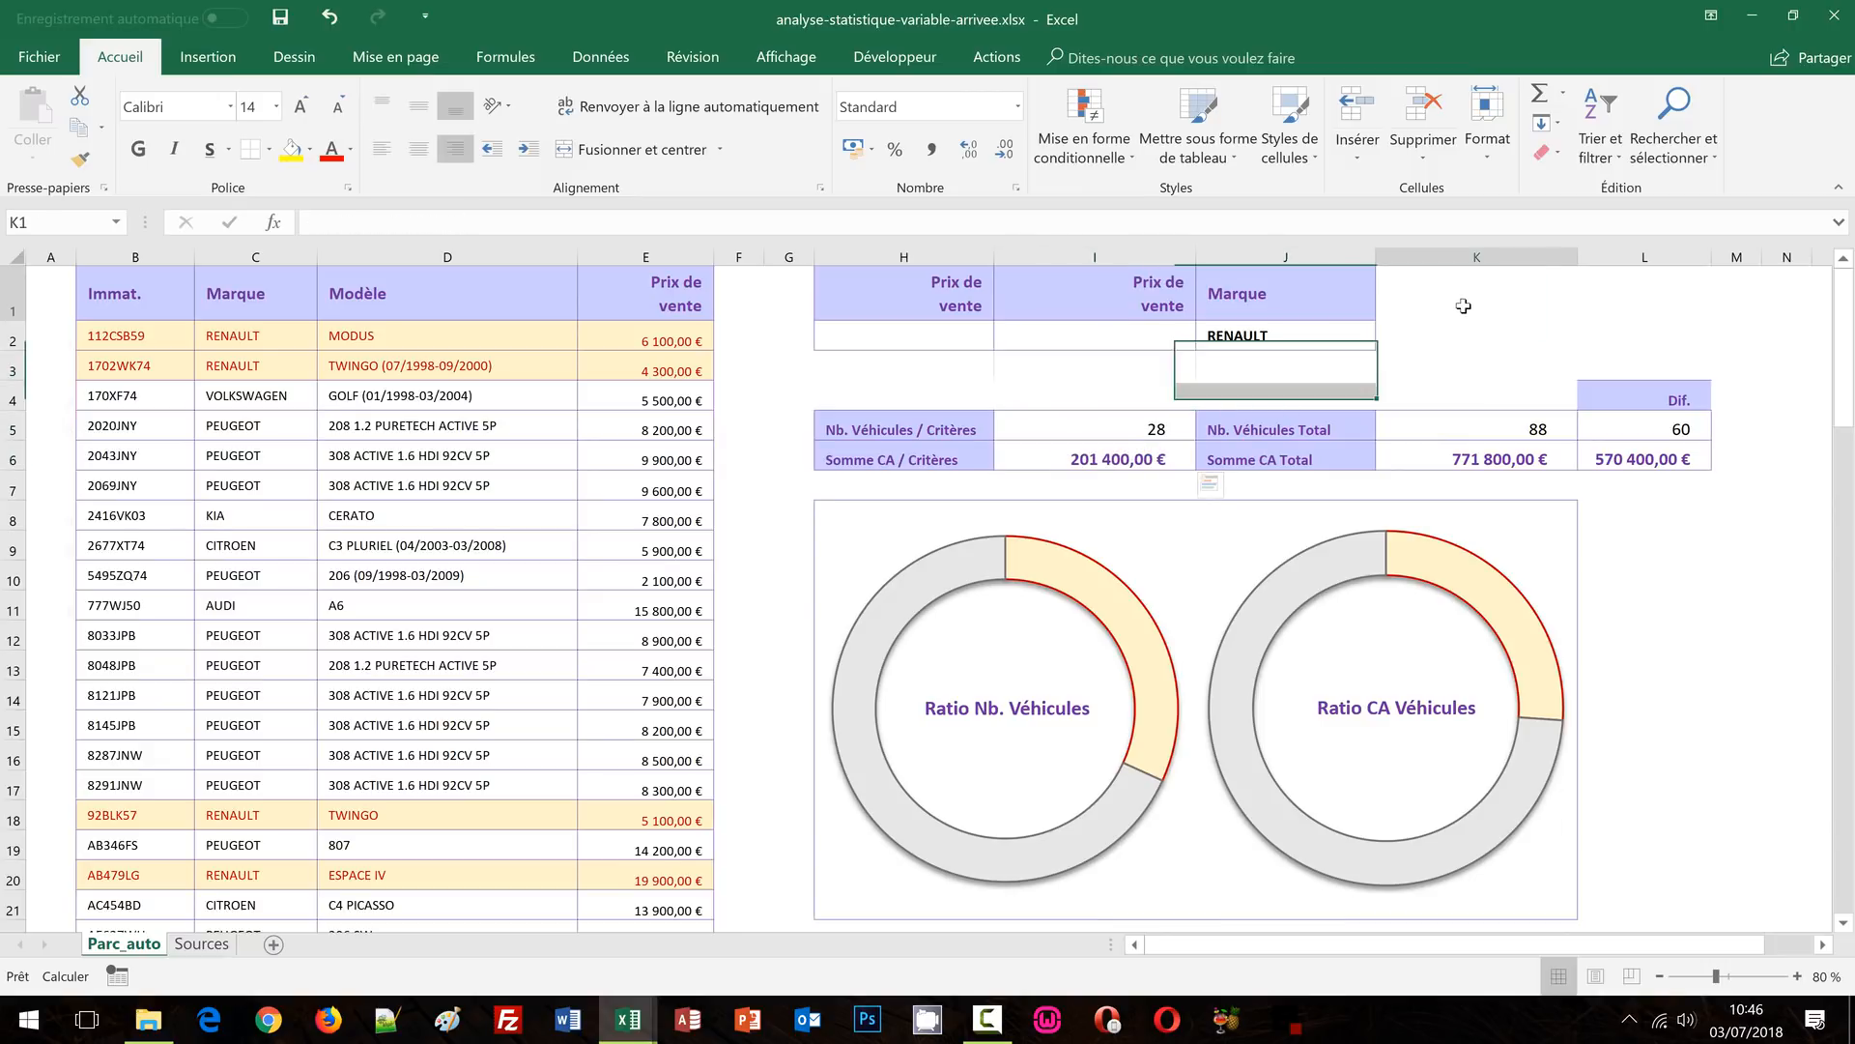
Restrict the sale price criteria to <=14000 in cell I2 and >=6000 in cell H2
{"action": "left_click", "coordinate": [1116, 338]}
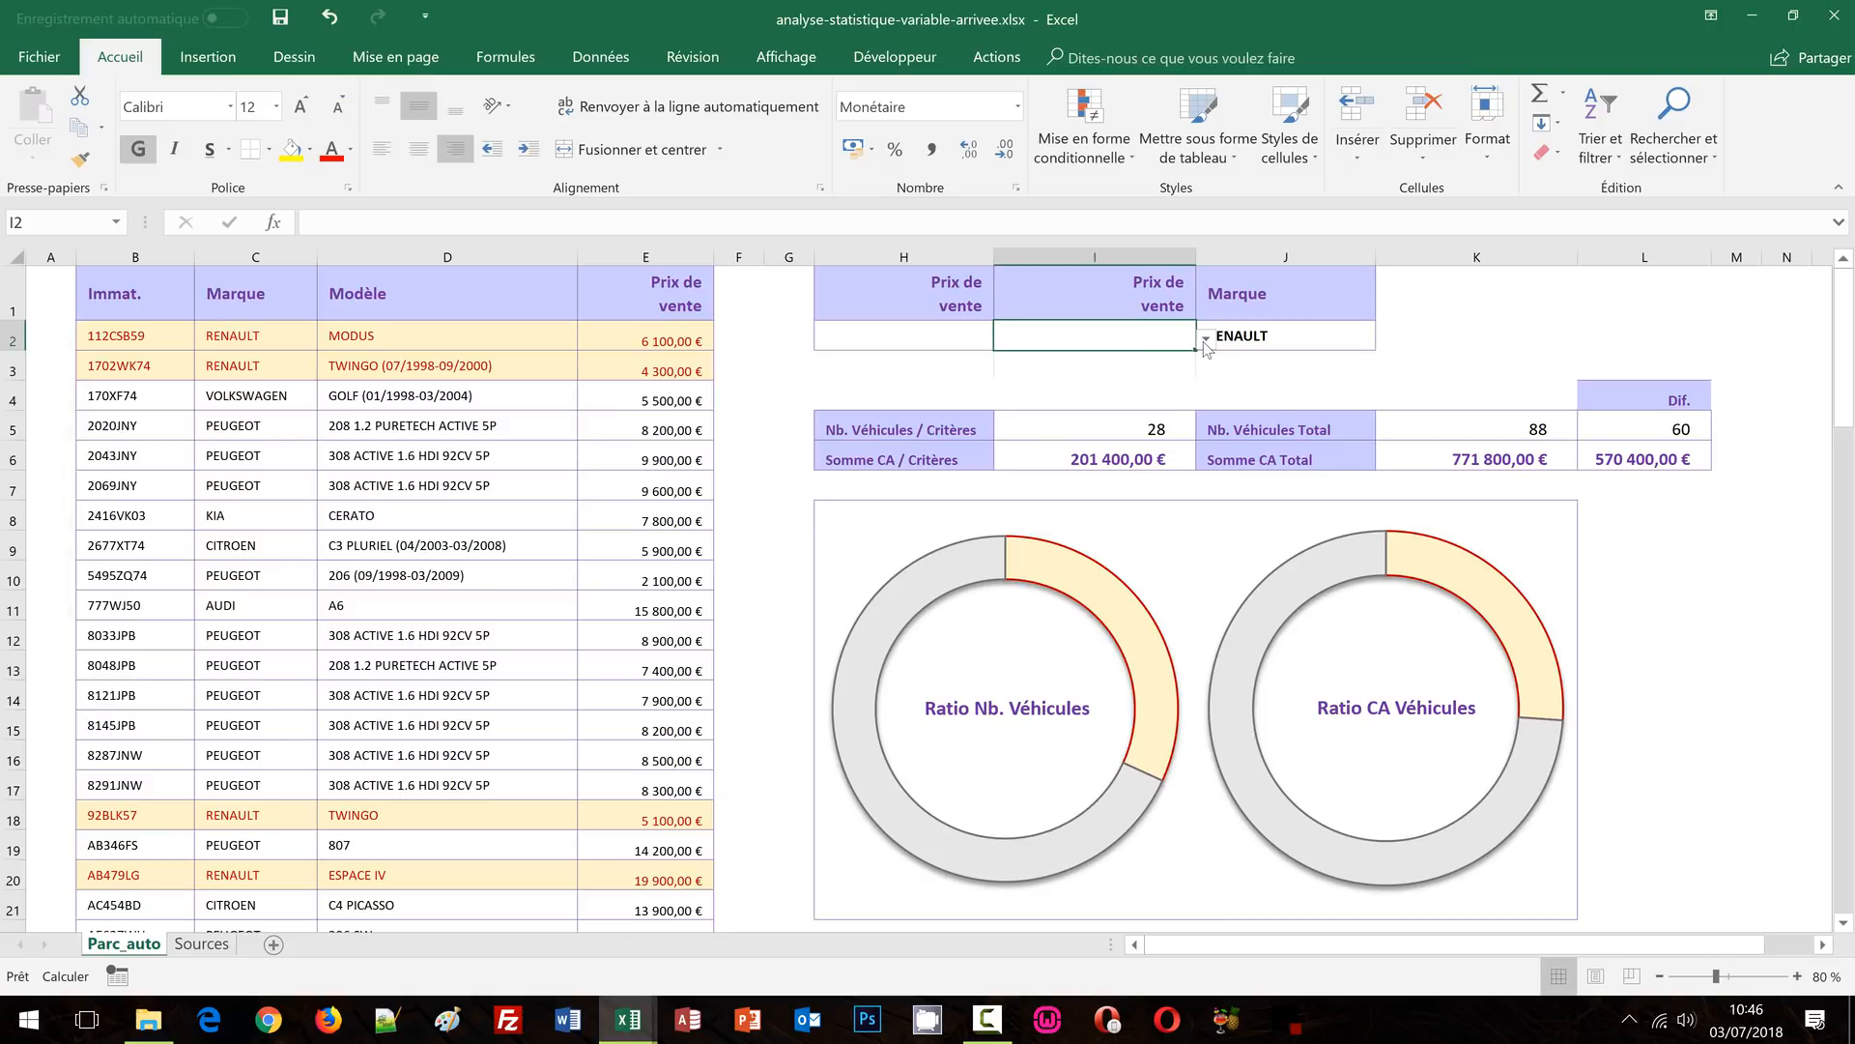
{"action": "left_click", "coordinate": [1206, 338]}
{"action": "scroll", "coordinate": [1208, 437], "scroll_direction": "down", "scroll_amount": 2}
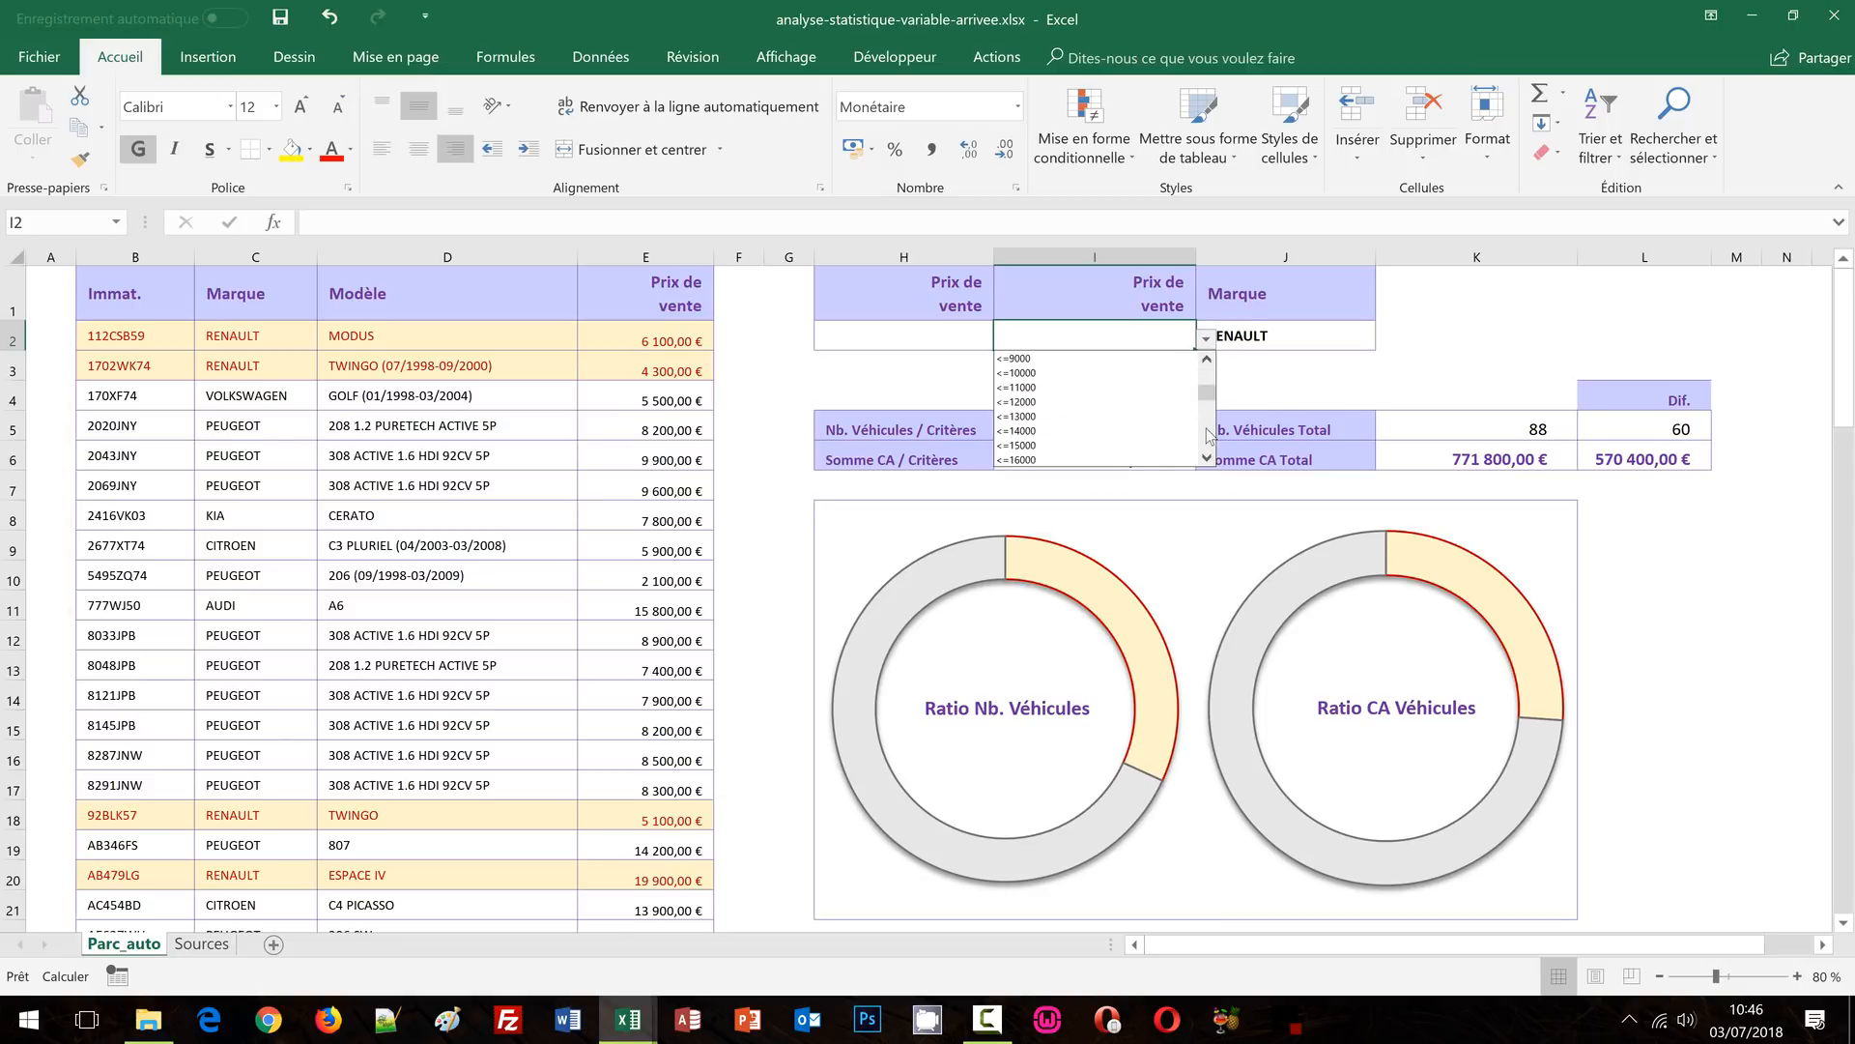
{"action": "left_click", "coordinate": [1123, 431]}
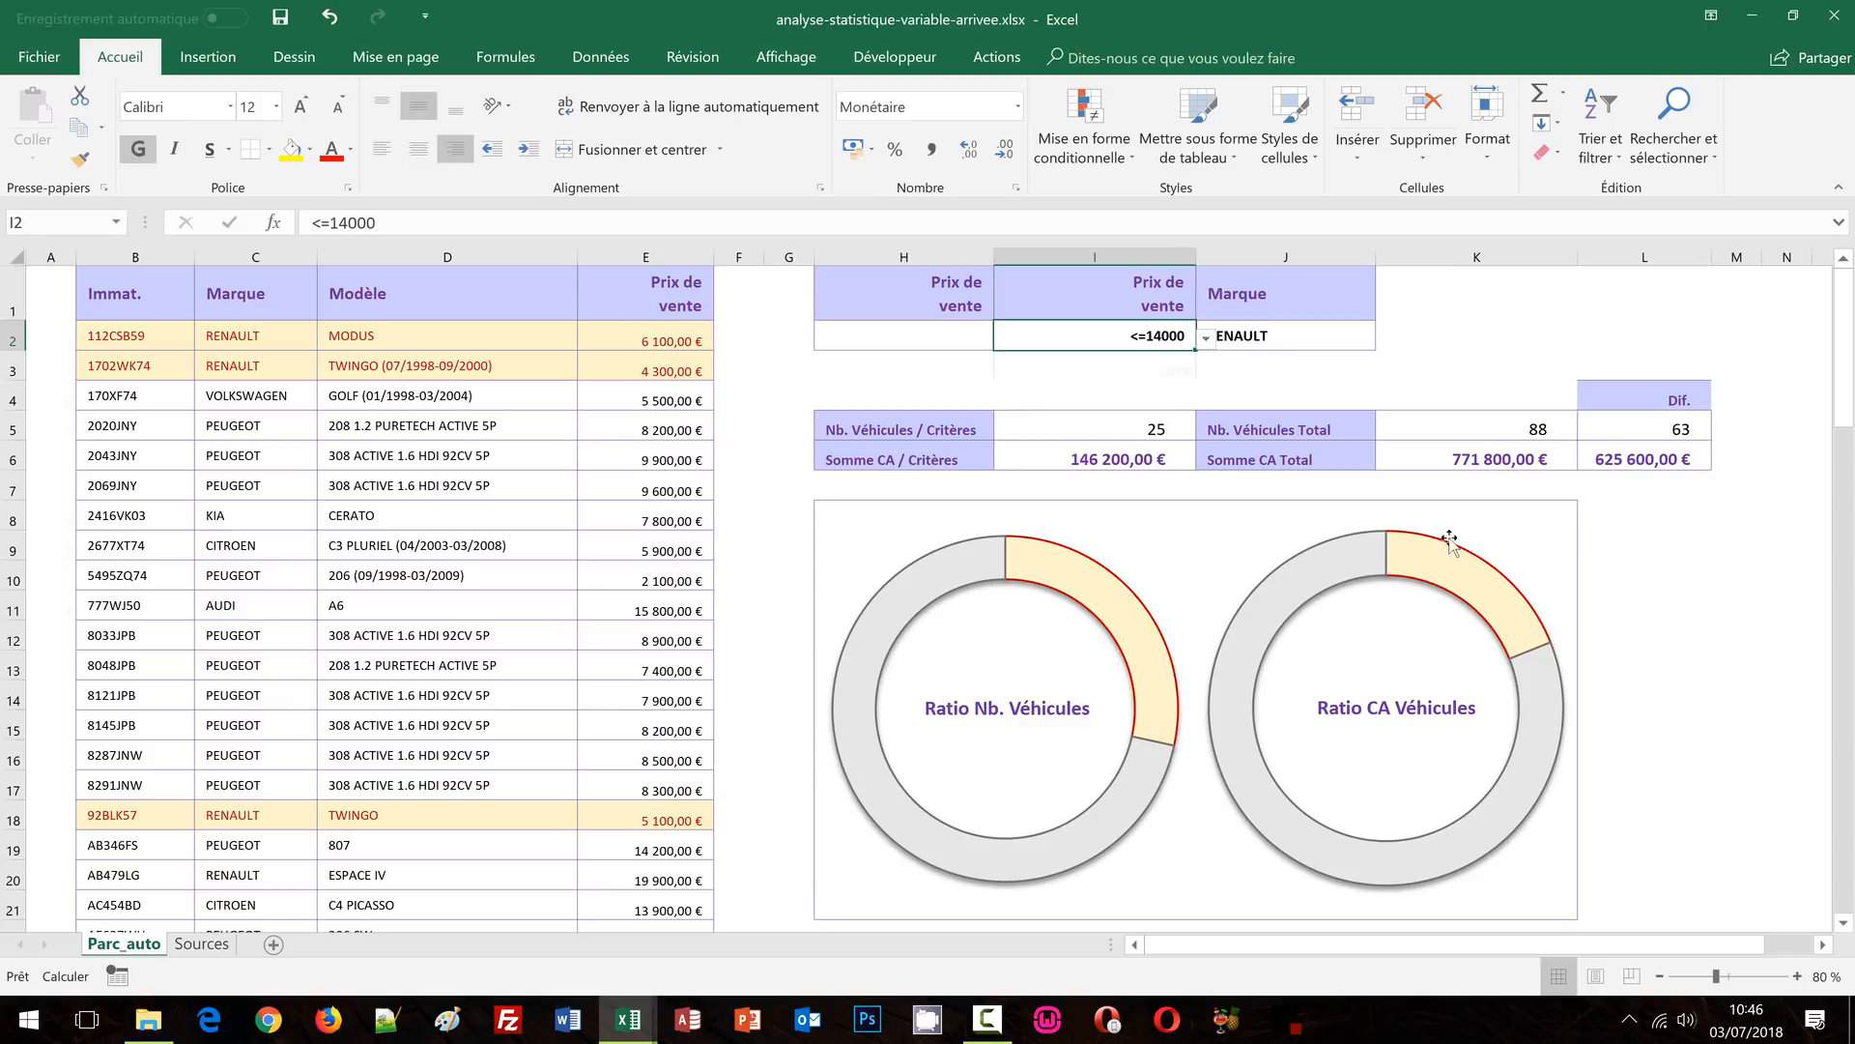
{"action": "left_click", "coordinate": [947, 334]}
{"action": "left_click", "coordinate": [1005, 340]}
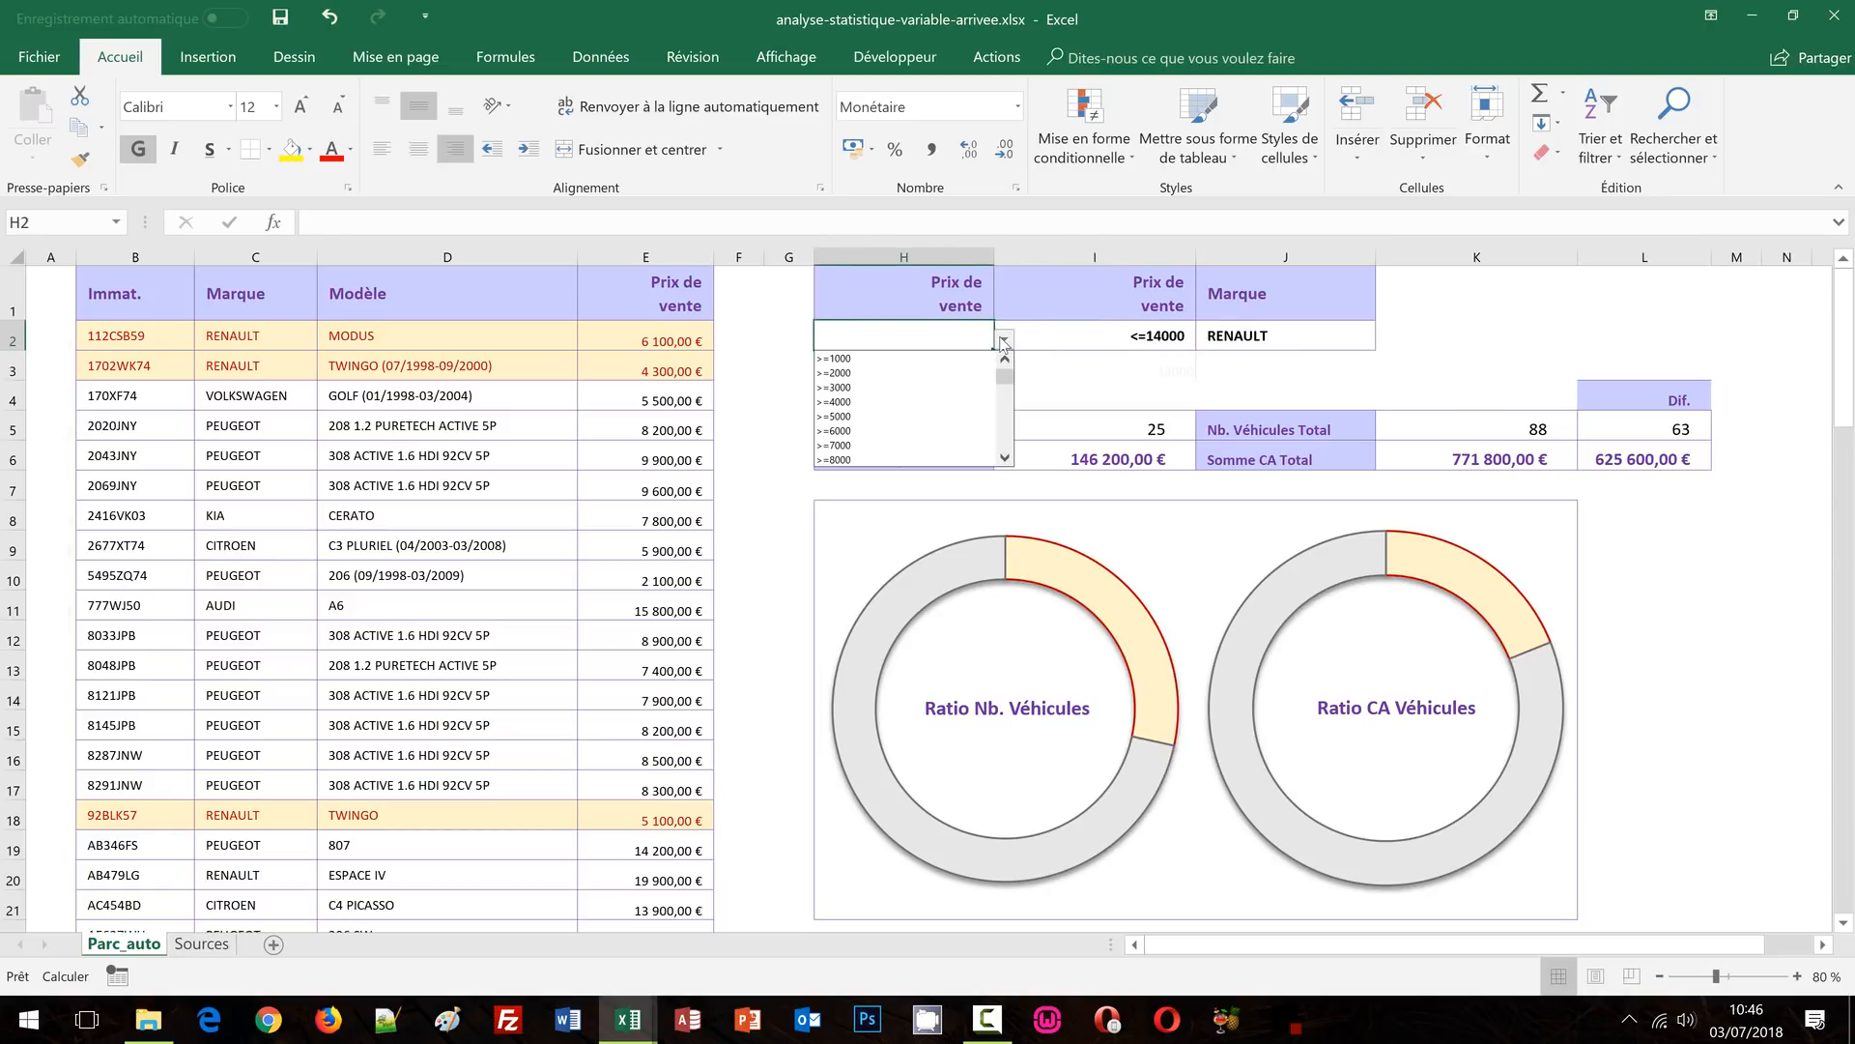
{"action": "left_click", "coordinate": [913, 427]}
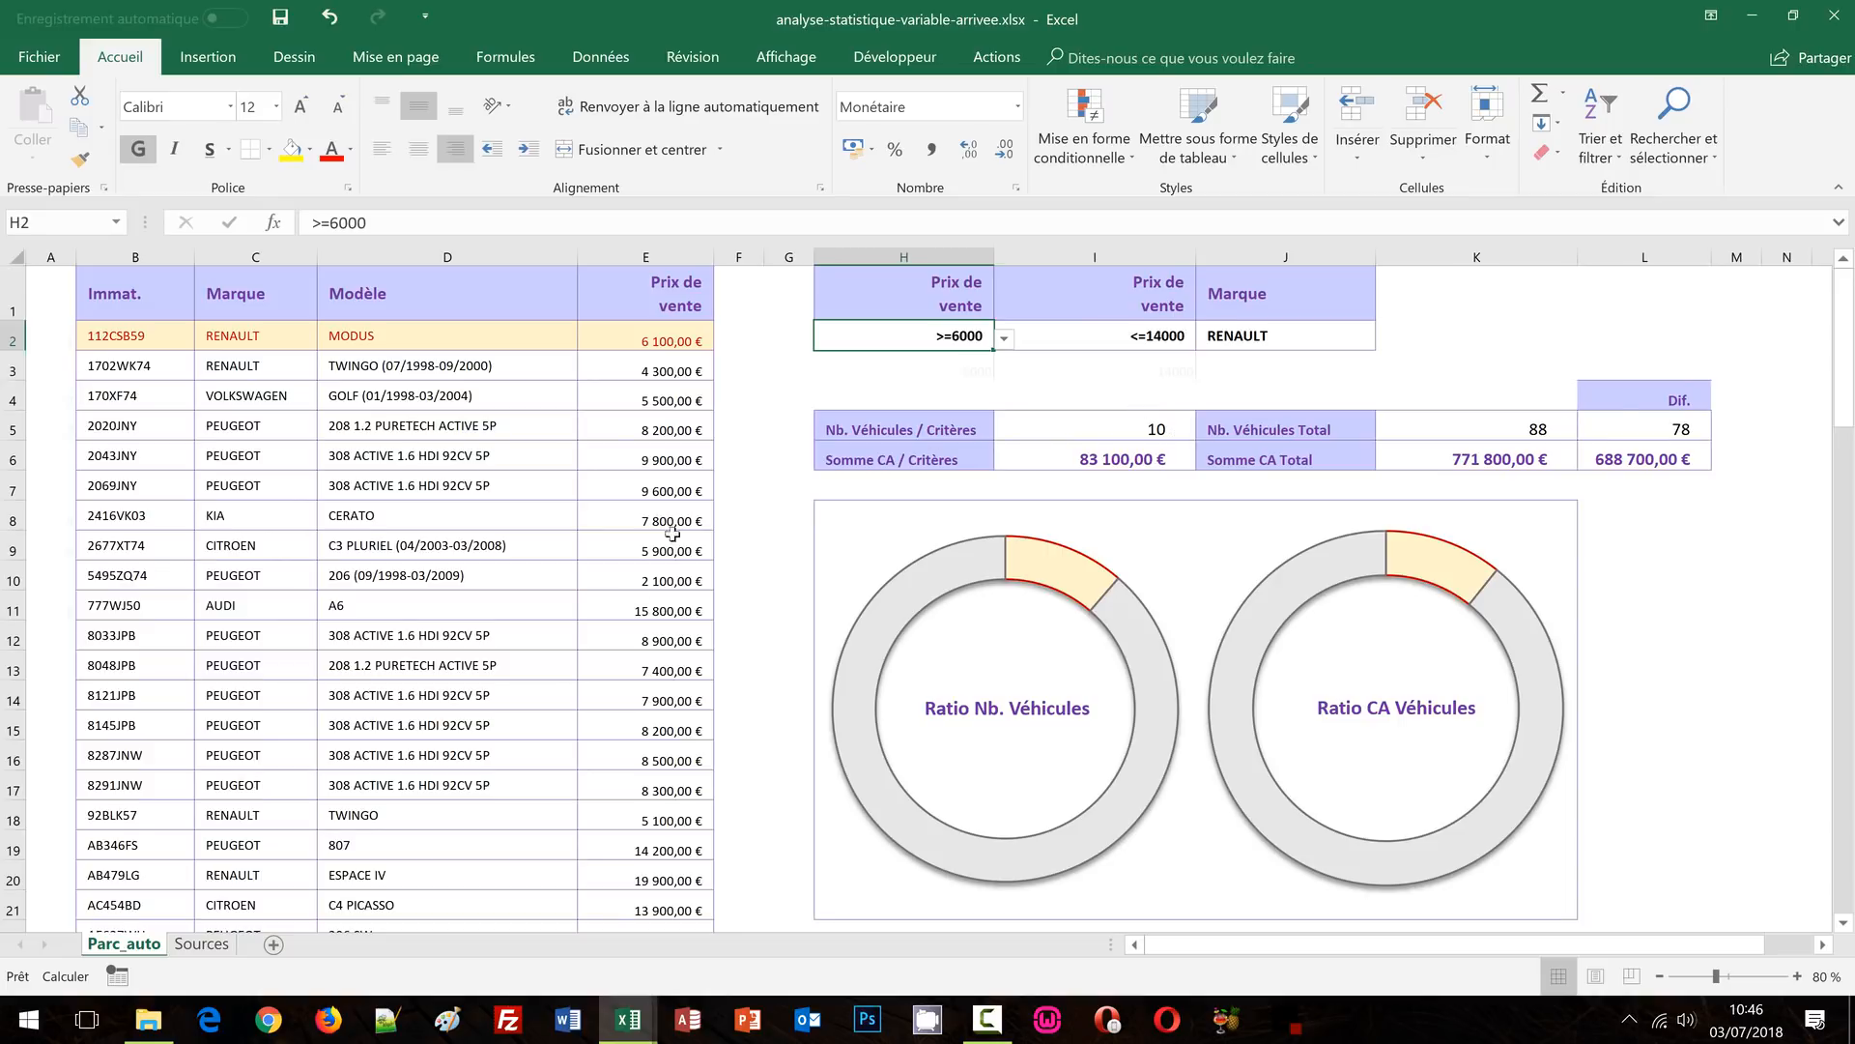
Review the price criteria and brand lists on the Sources sheet, and return to the Parc_auto sheet
{"action": "left_click", "coordinate": [202, 944]}
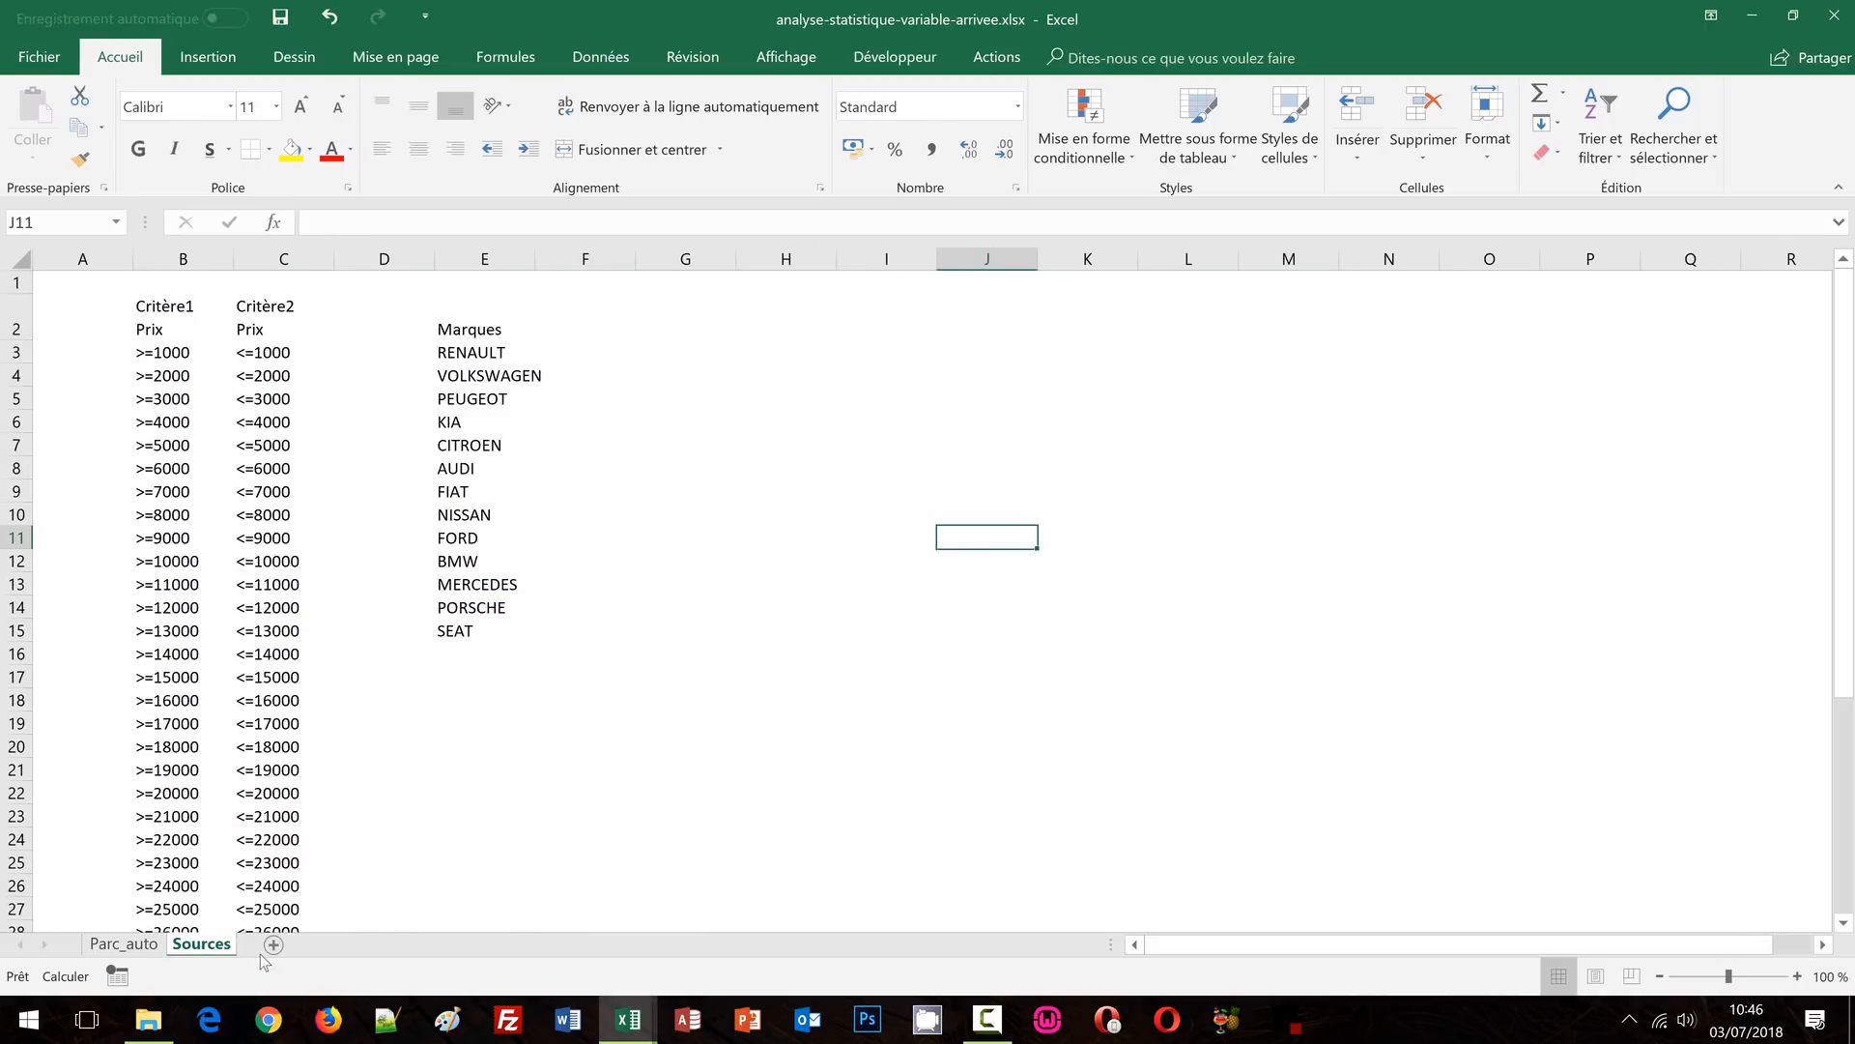
{"action": "left_click", "coordinate": [678, 528]}
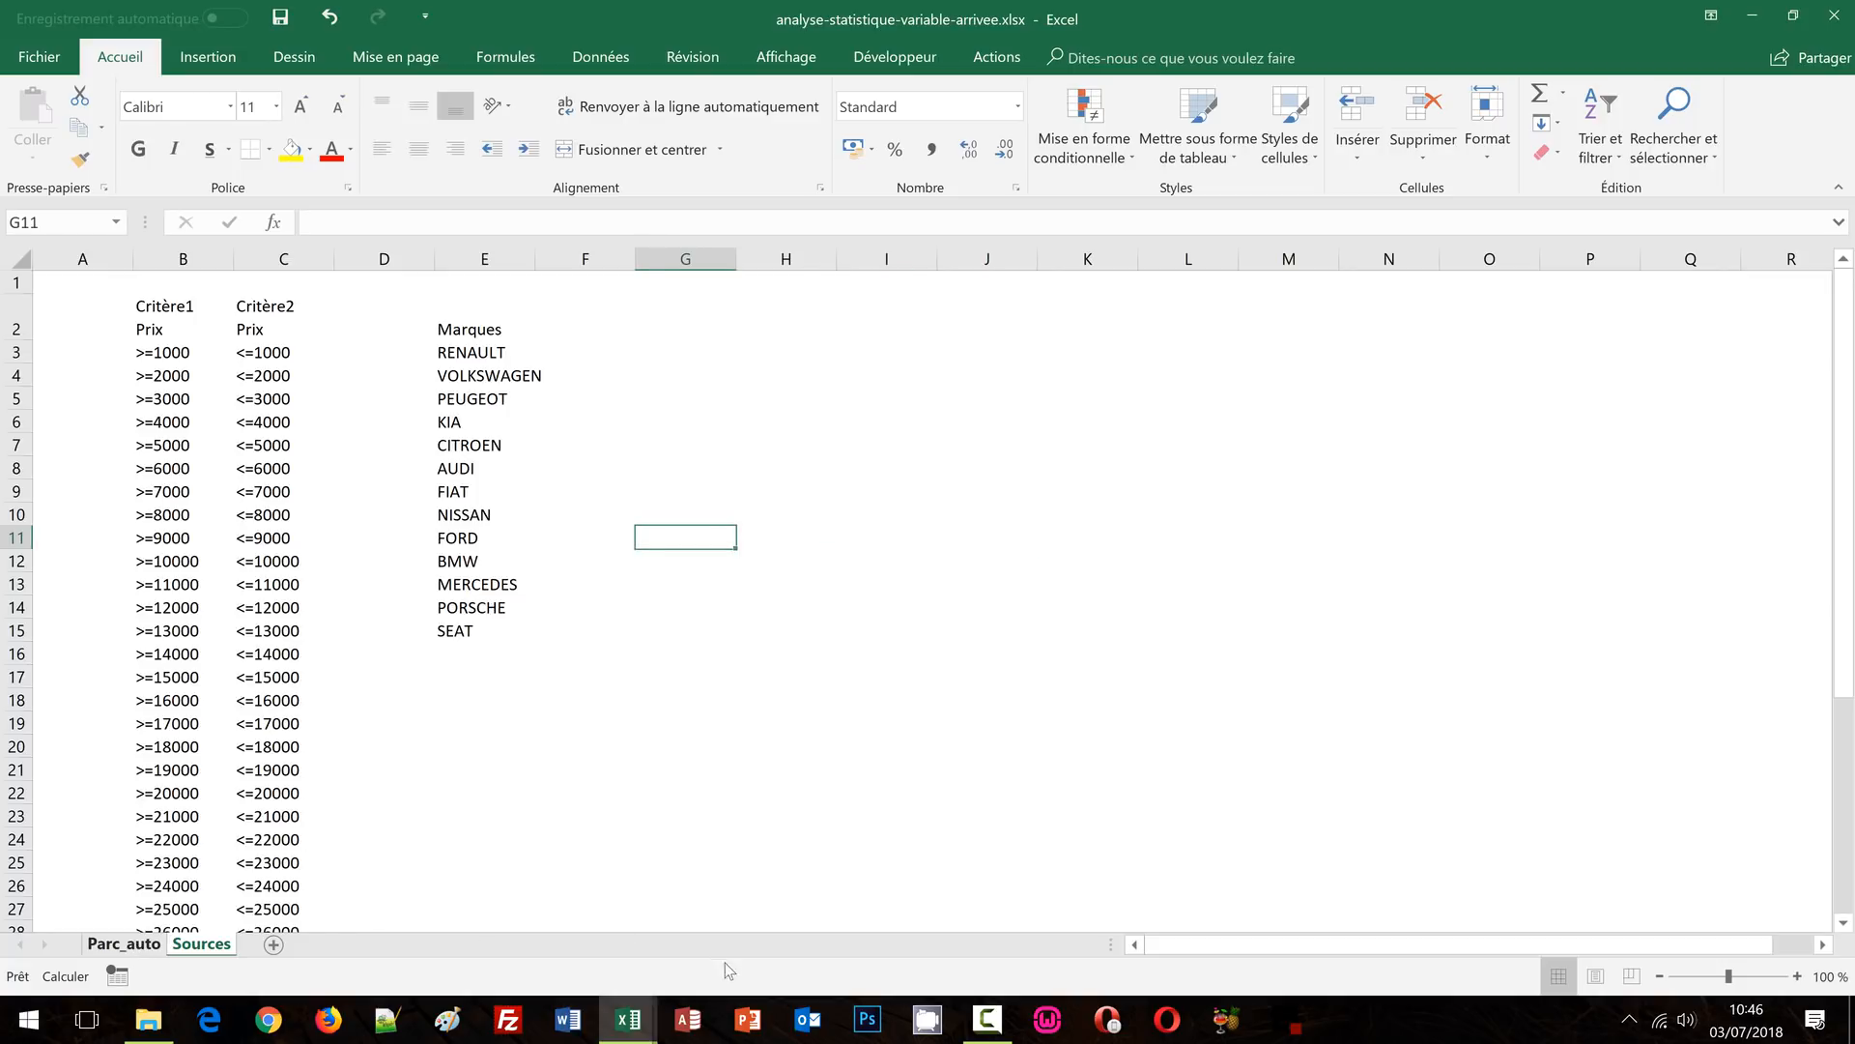
{"action": "key", "text": "ctrl+Page_Up"}
Switch to the analyse-statistique-variable.xlsx workbook and inspect its empty criteria cells and total cells K5 and K6
{"action": "mouse_move", "coordinate": [642, 1021]}
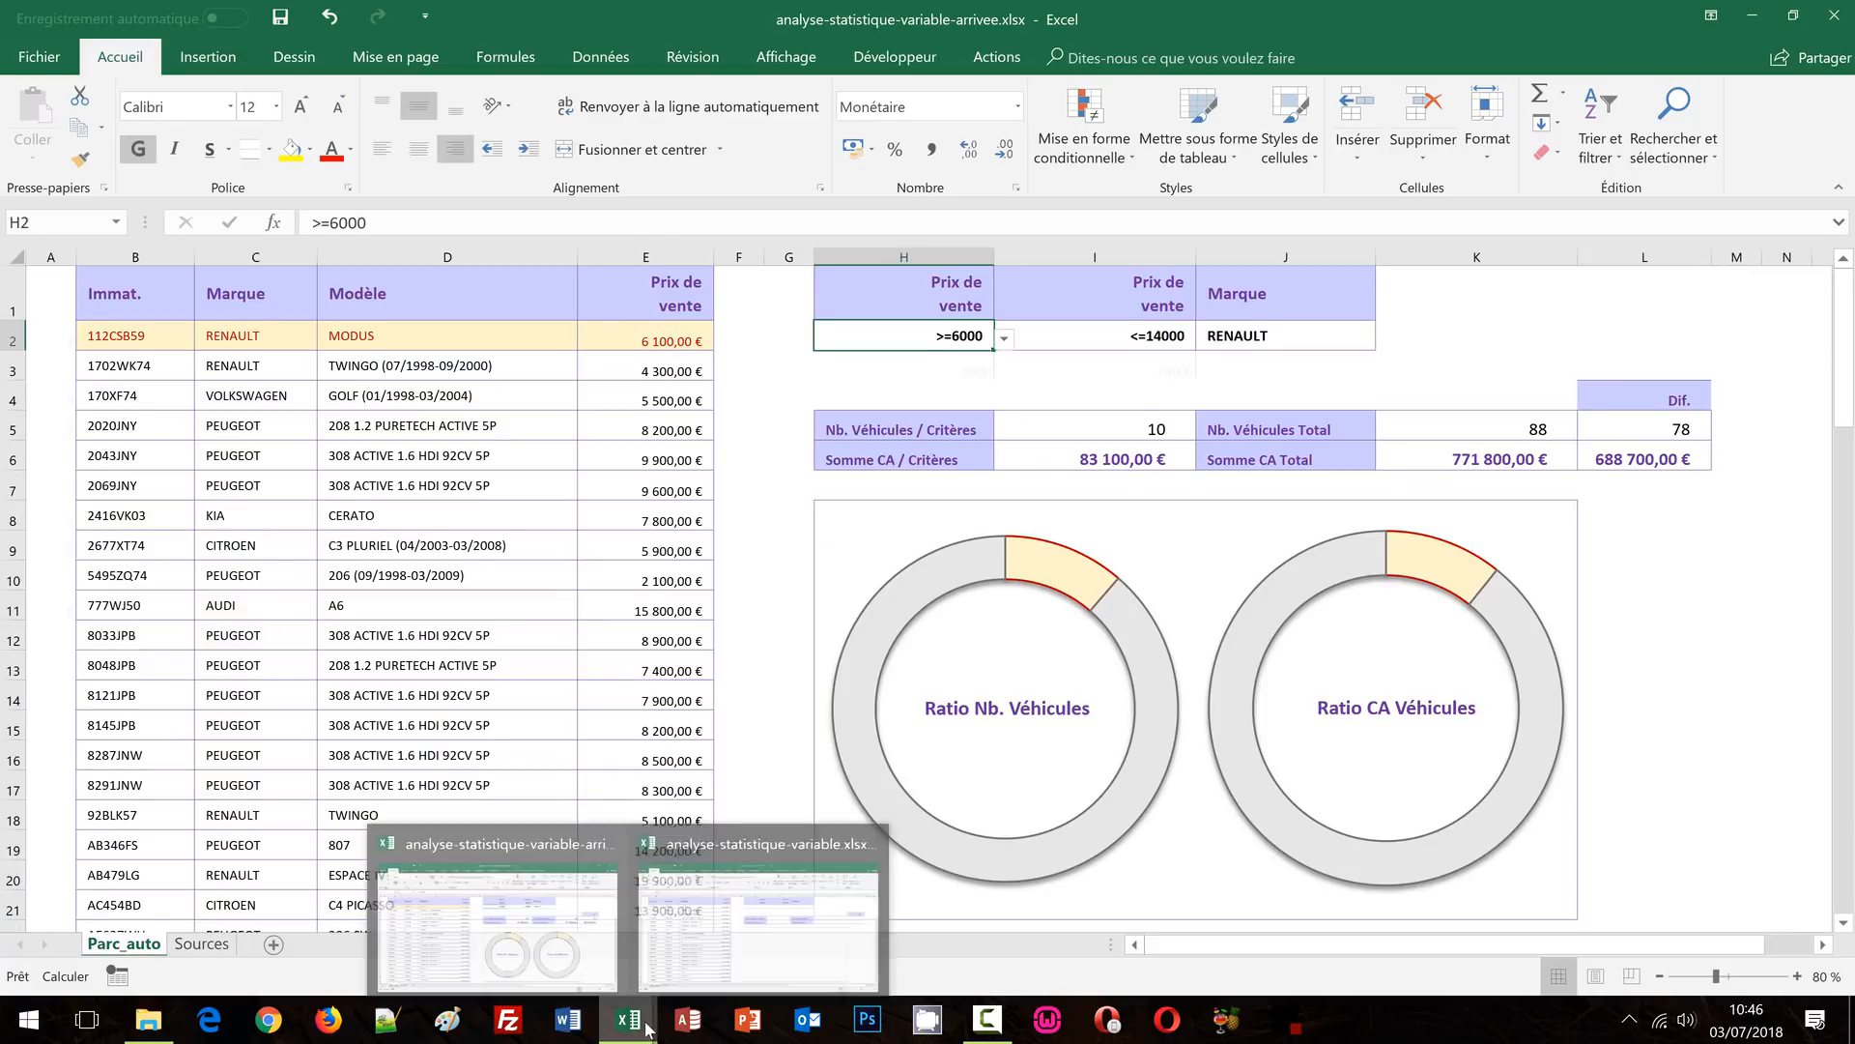
{"action": "left_click", "coordinate": [725, 947]}
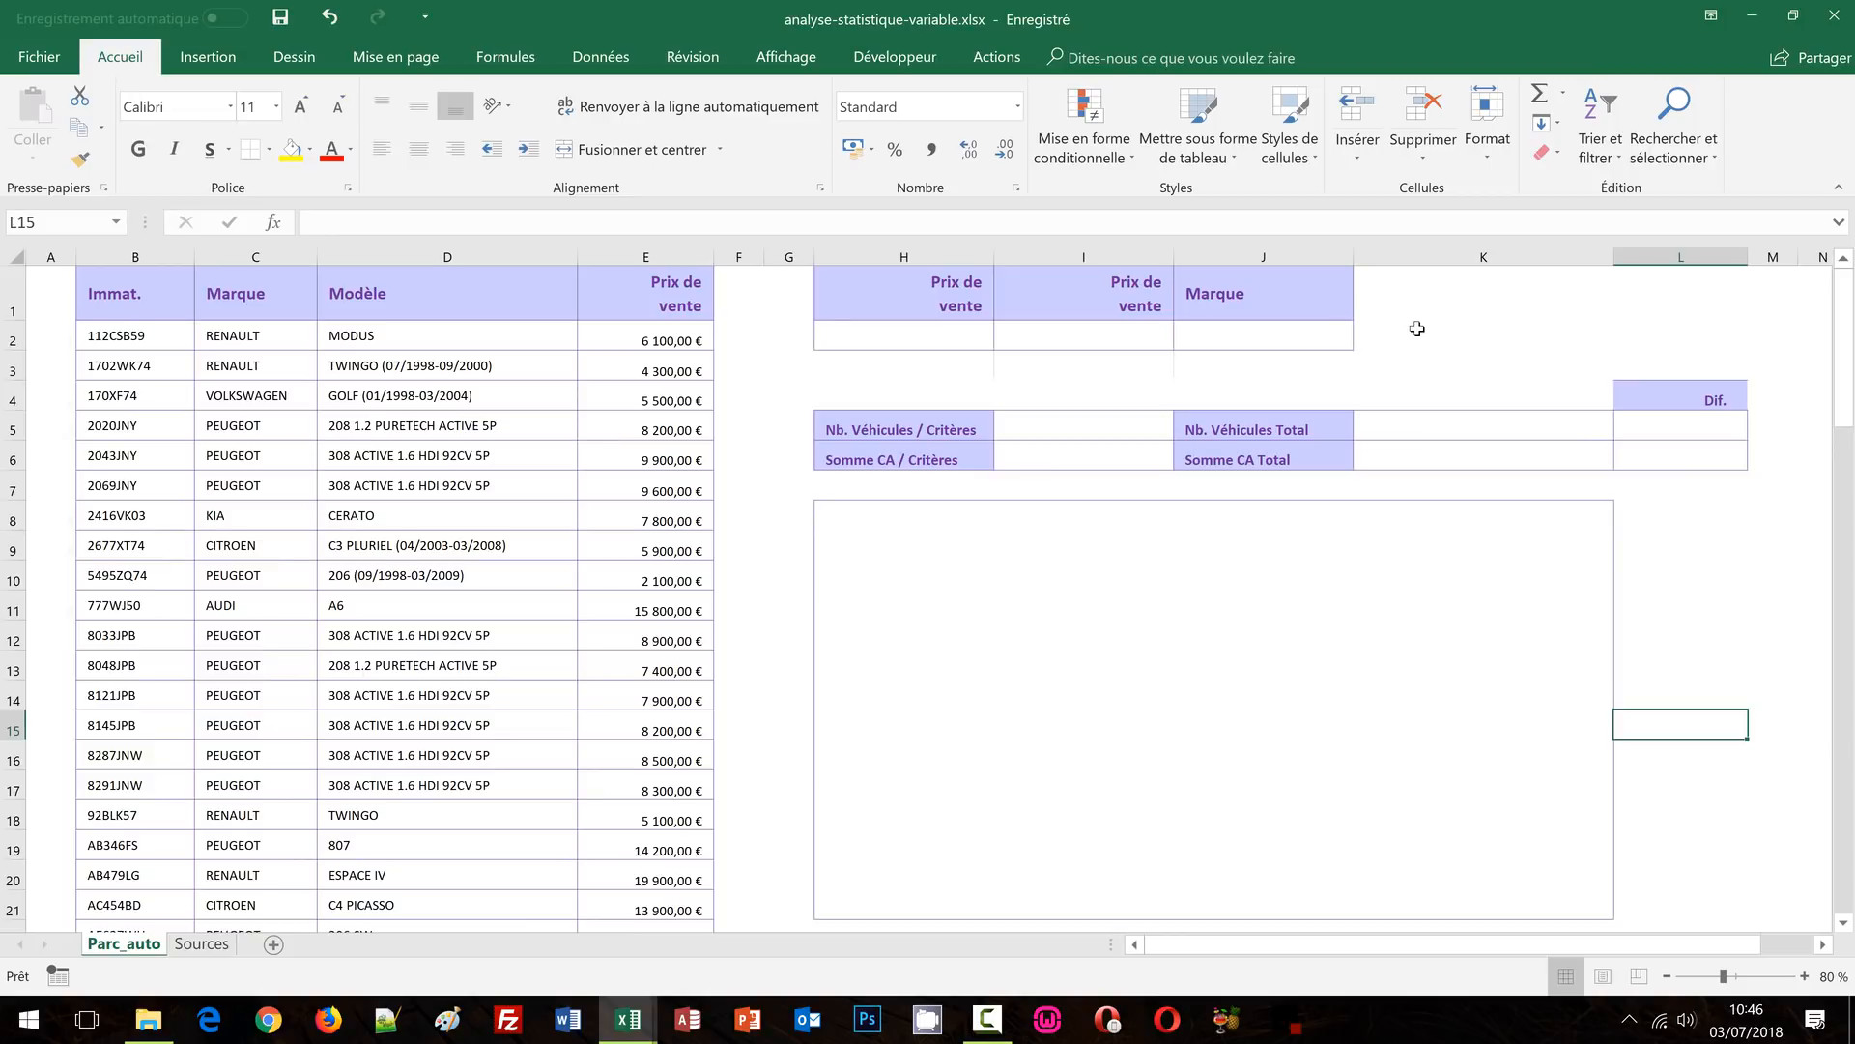
{"action": "left_click", "coordinate": [1417, 328]}
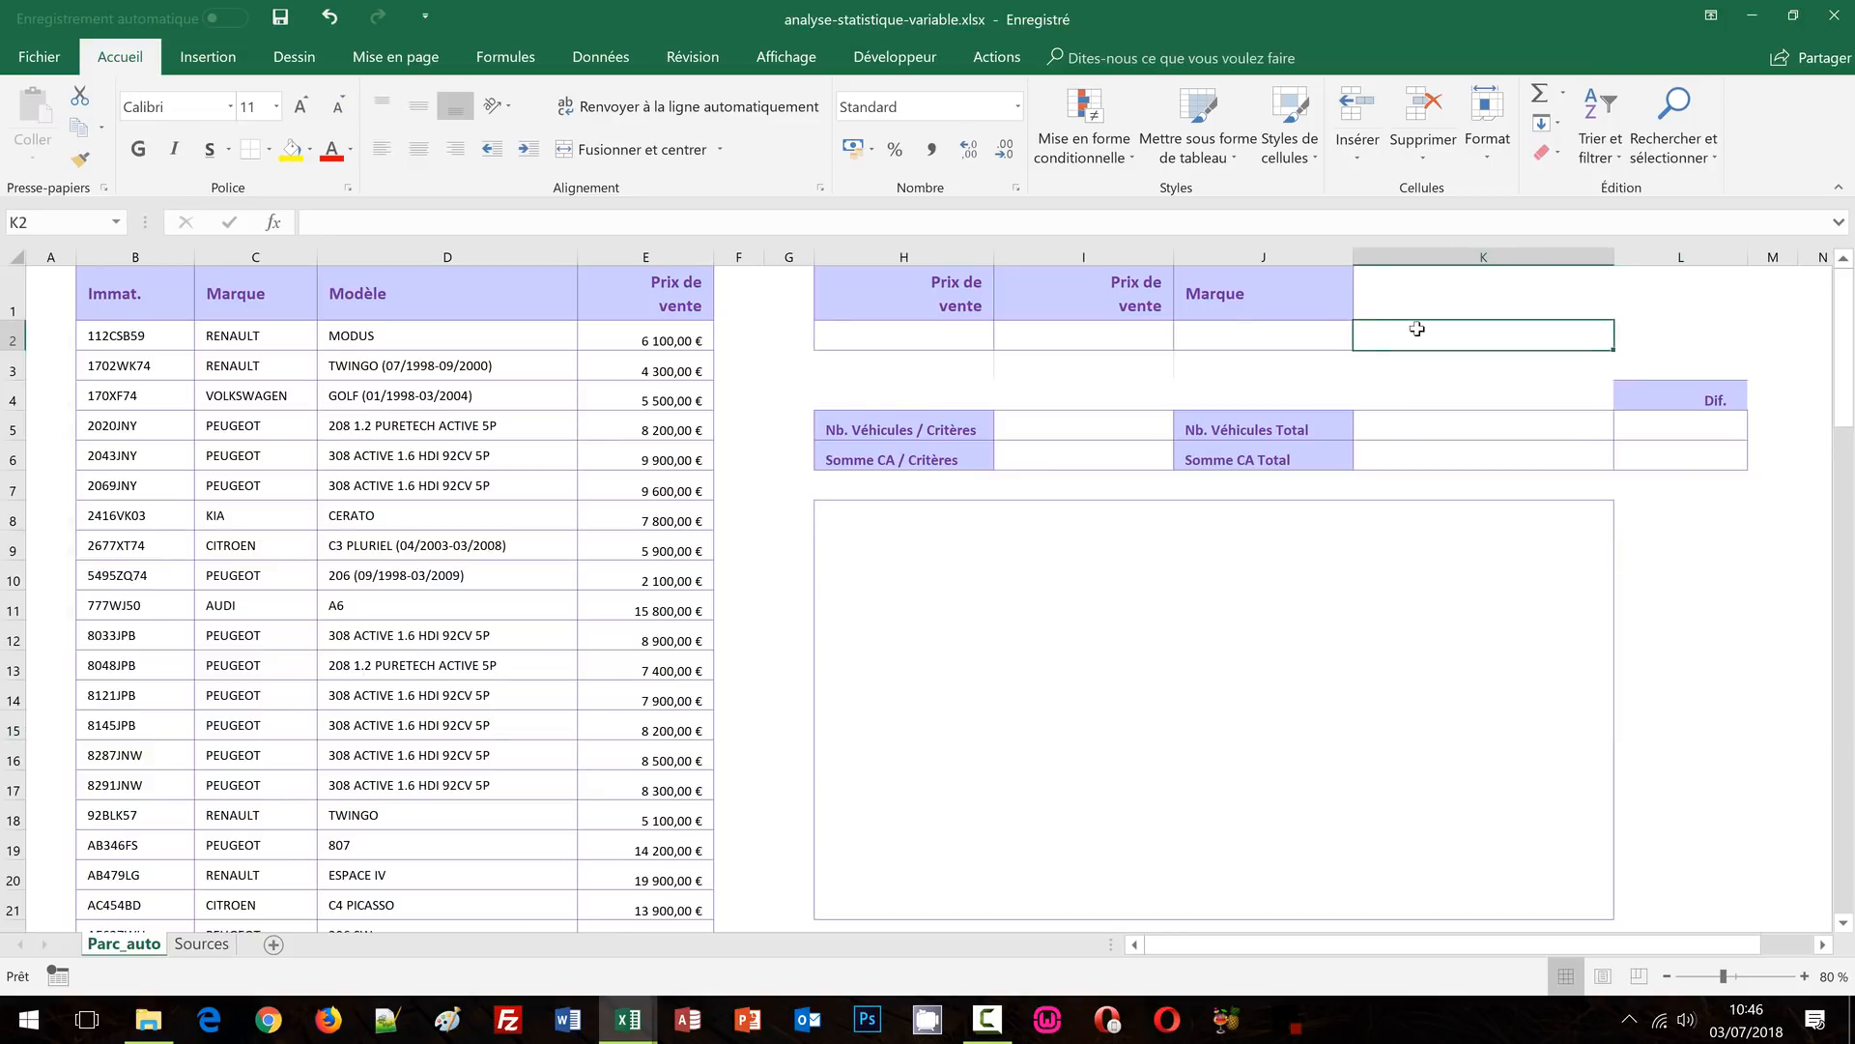
{"action": "left_click", "coordinate": [1299, 334]}
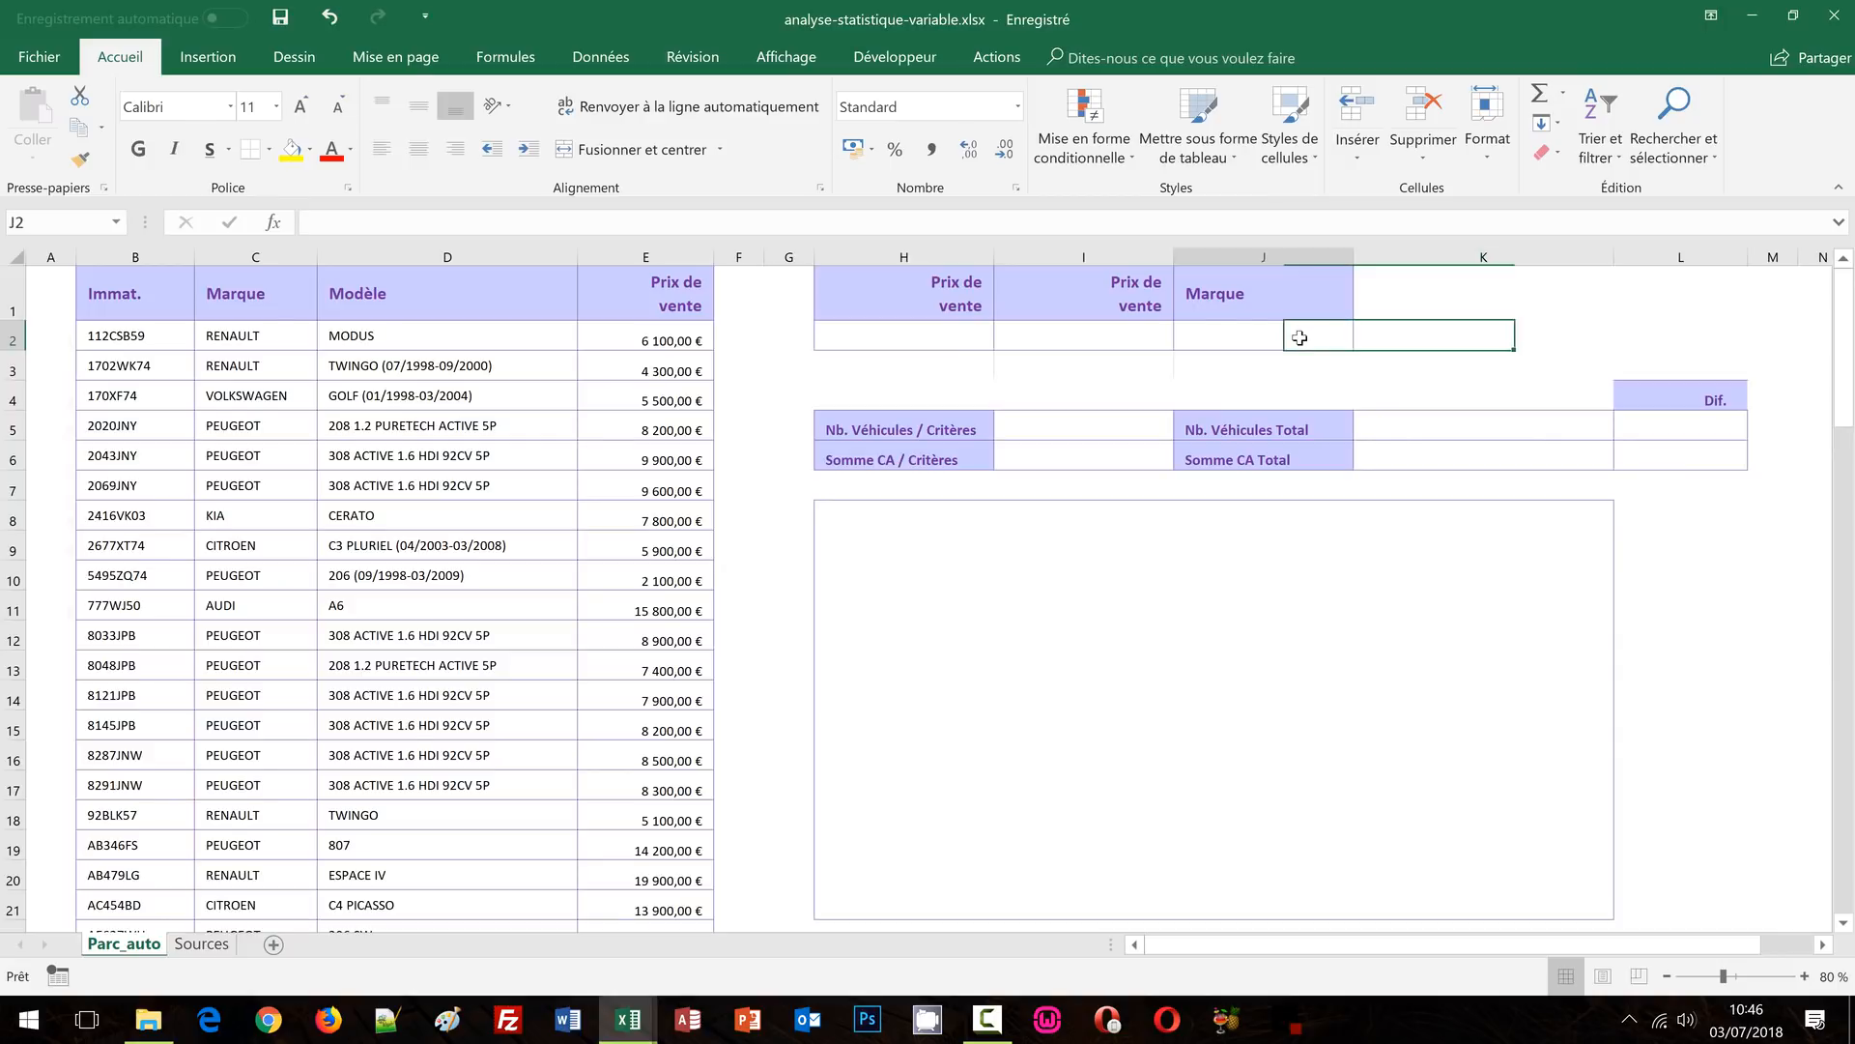
{"action": "left_click", "coordinate": [1095, 336]}
{"action": "left_click", "coordinate": [1184, 340]}
{"action": "left_click", "coordinate": [1184, 343]}
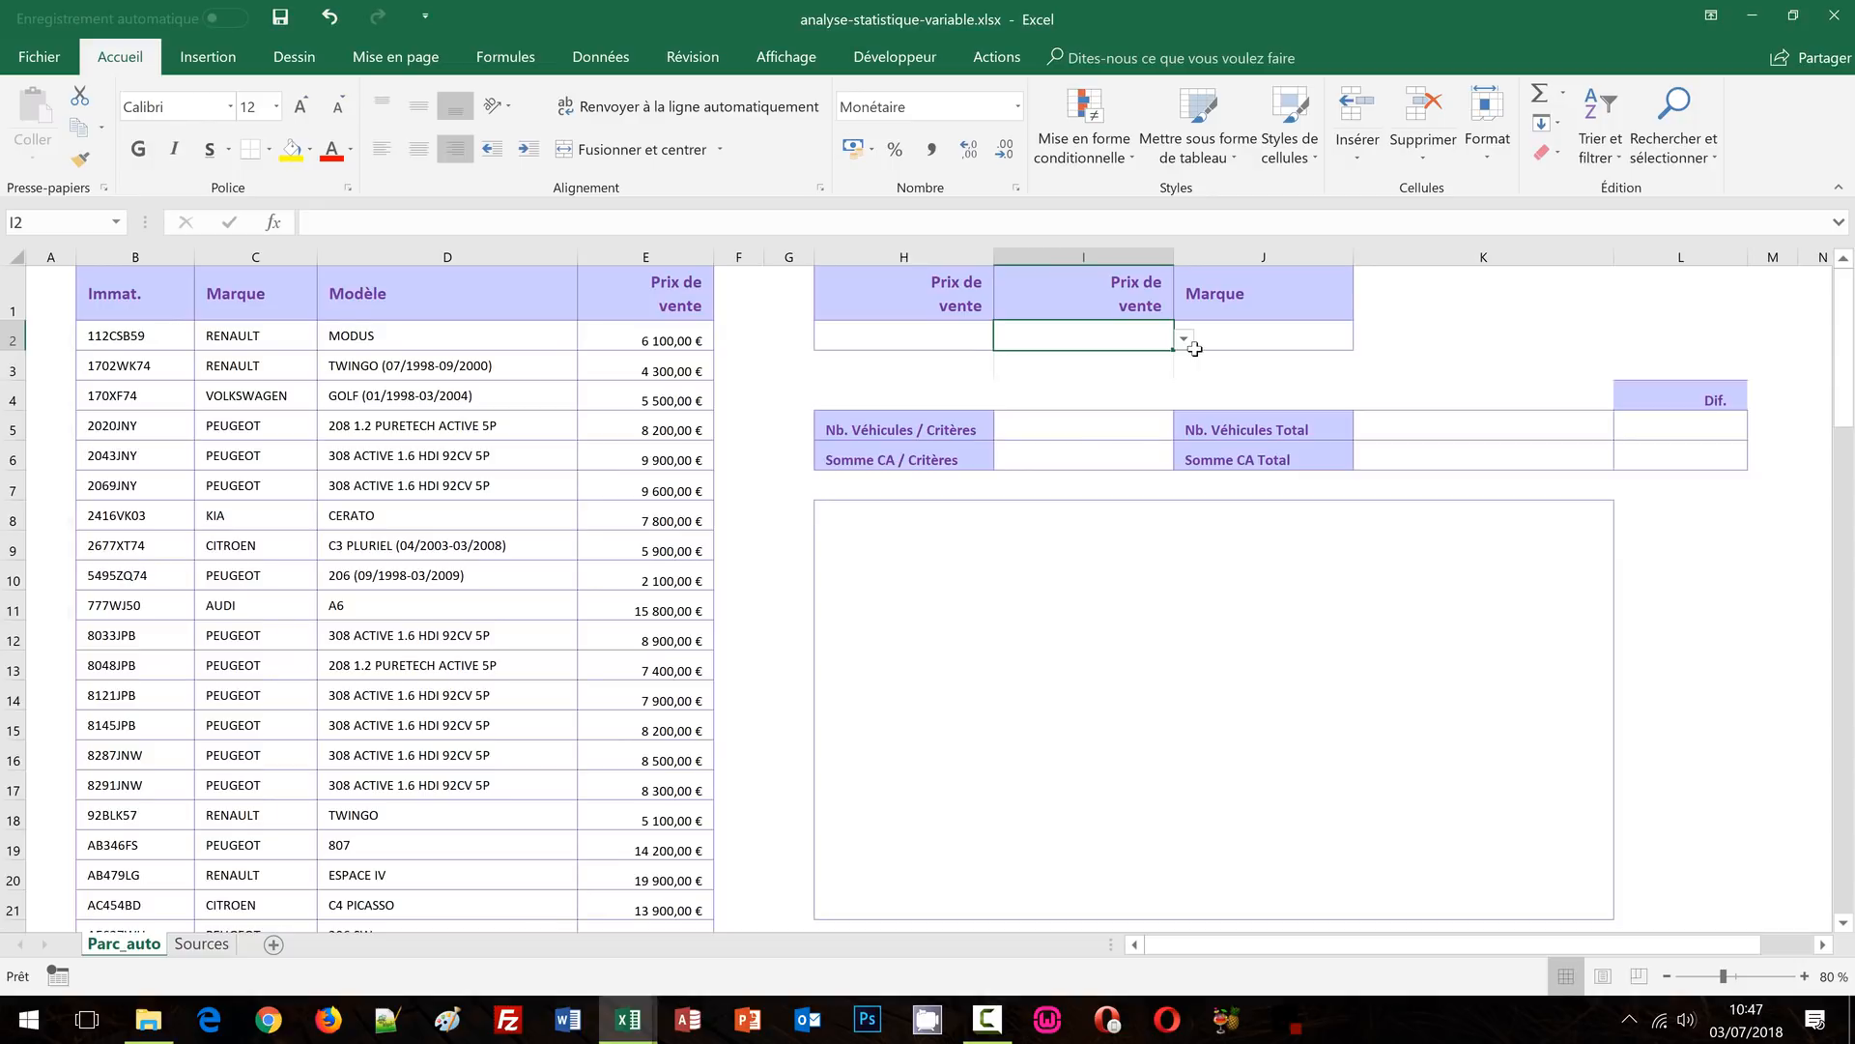
{"action": "left_click", "coordinate": [1422, 428]}
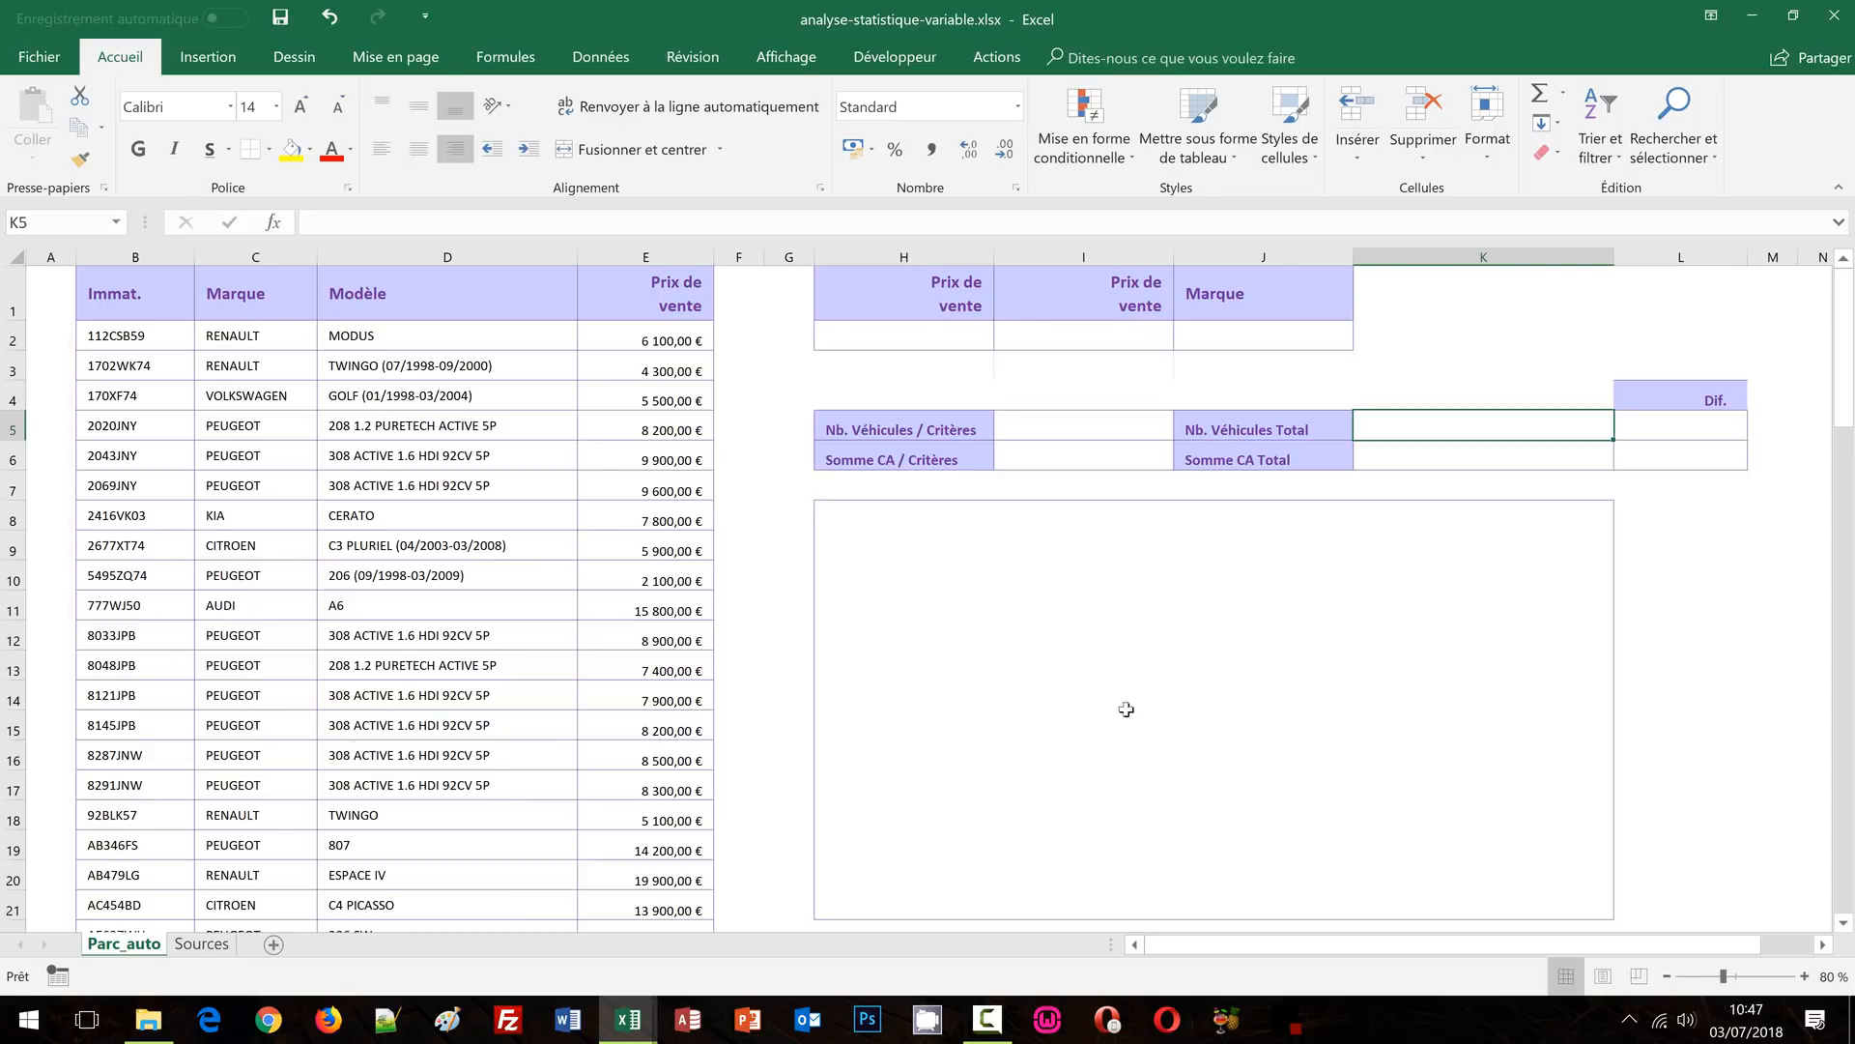
{"action": "left_click", "coordinate": [1394, 462]}
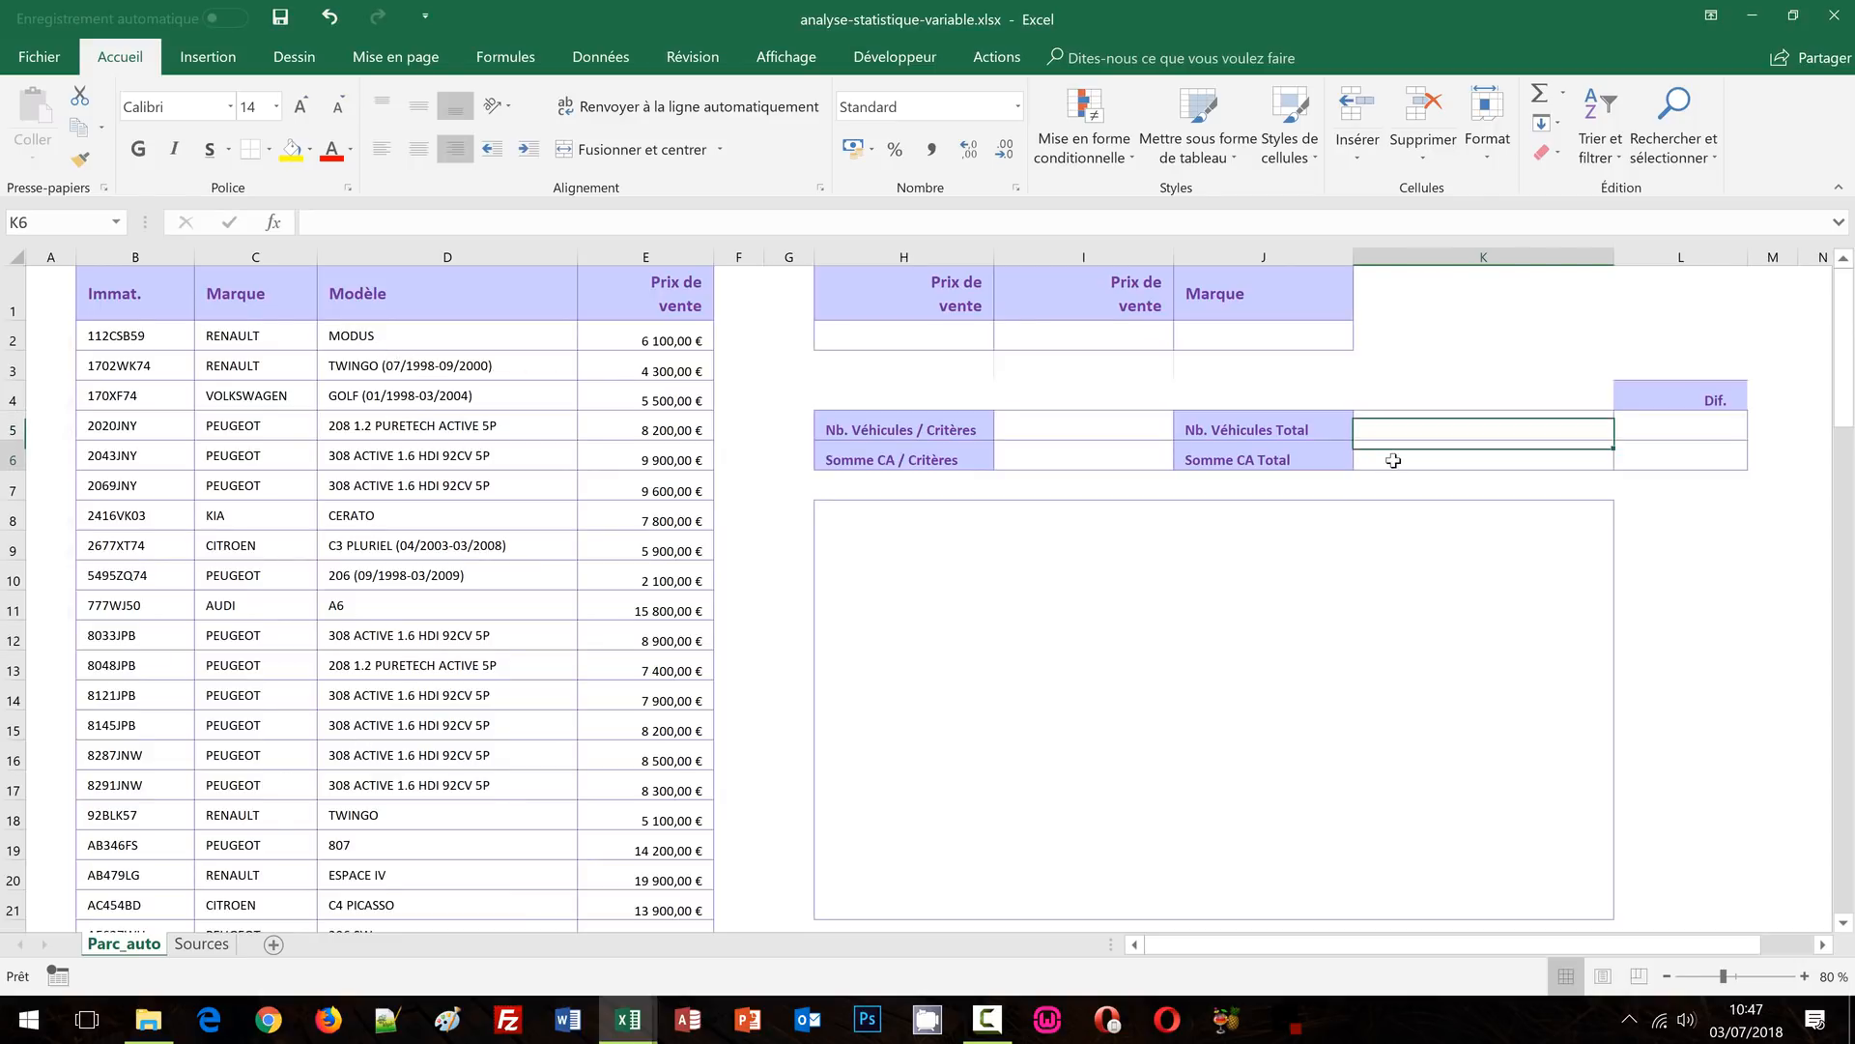
Enter the formula =NBVAL(B:B)-1 in cell K5 to count all vehicles without the header row
{"action": "left_click", "coordinate": [1439, 428]}
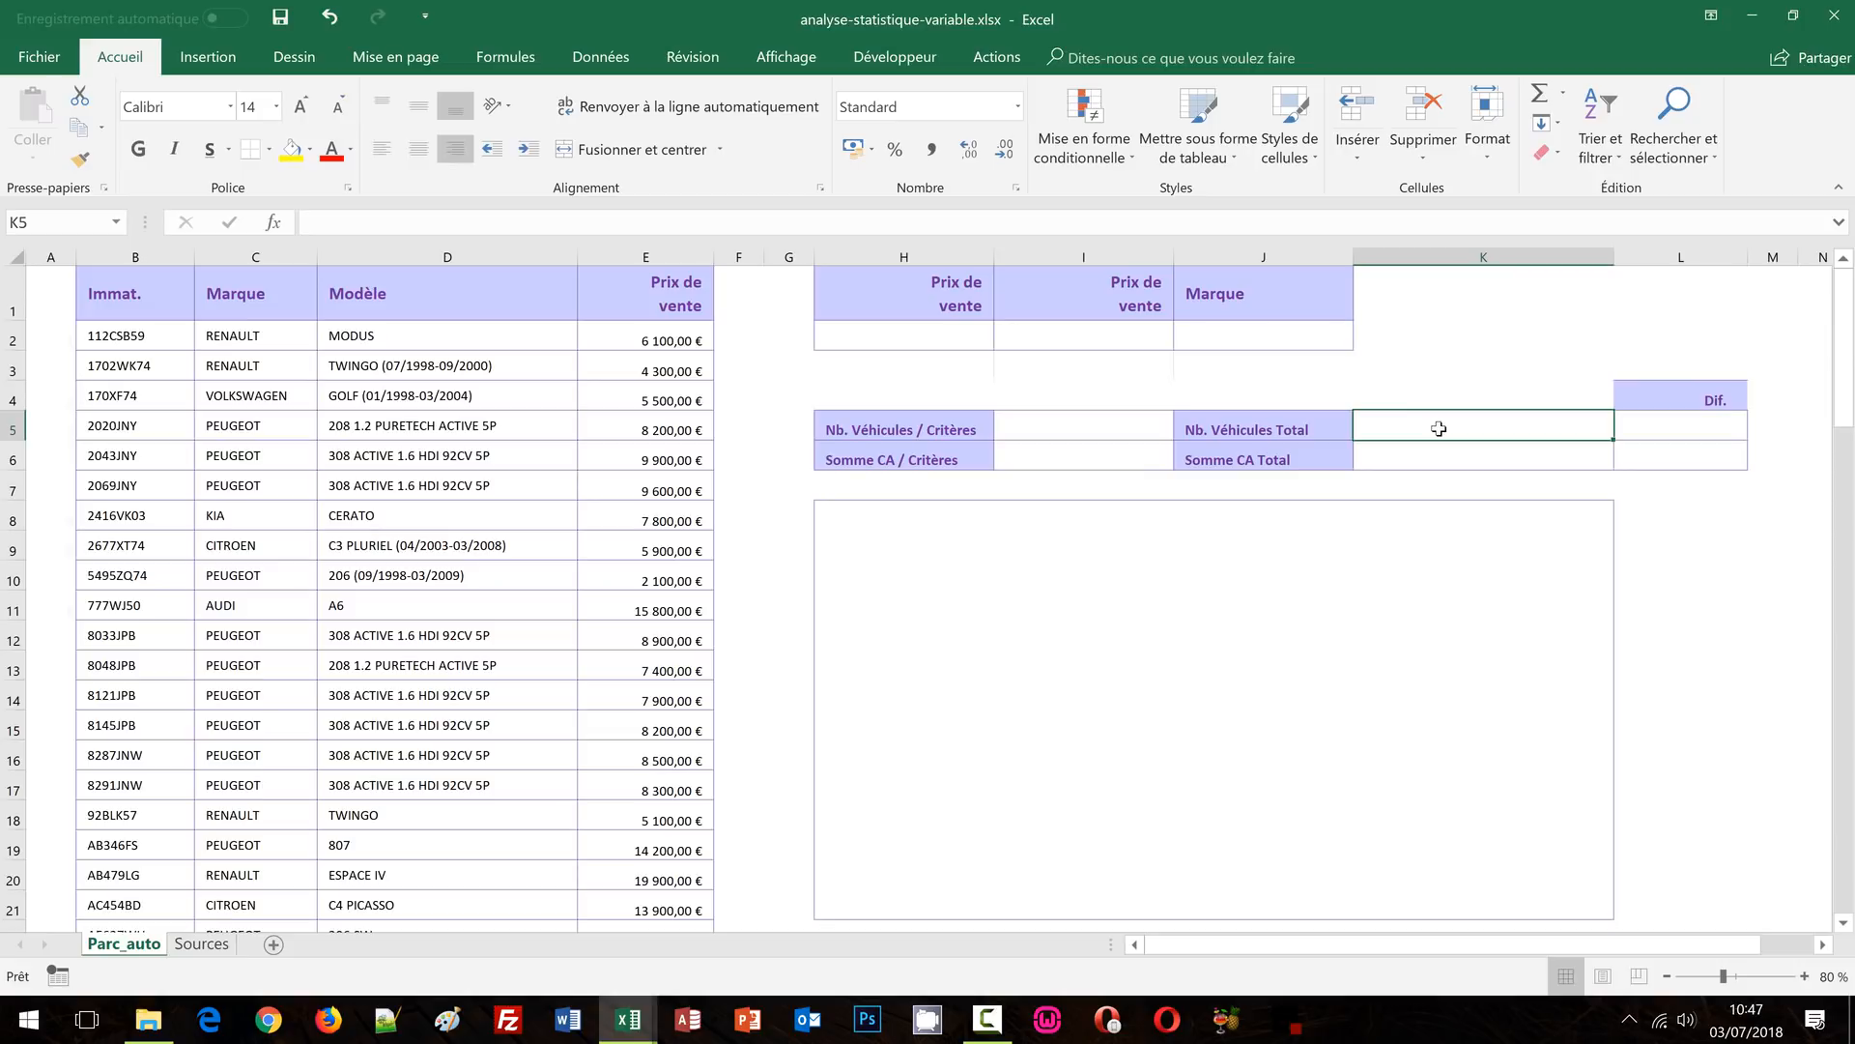
{"action": "type", "text": "="}
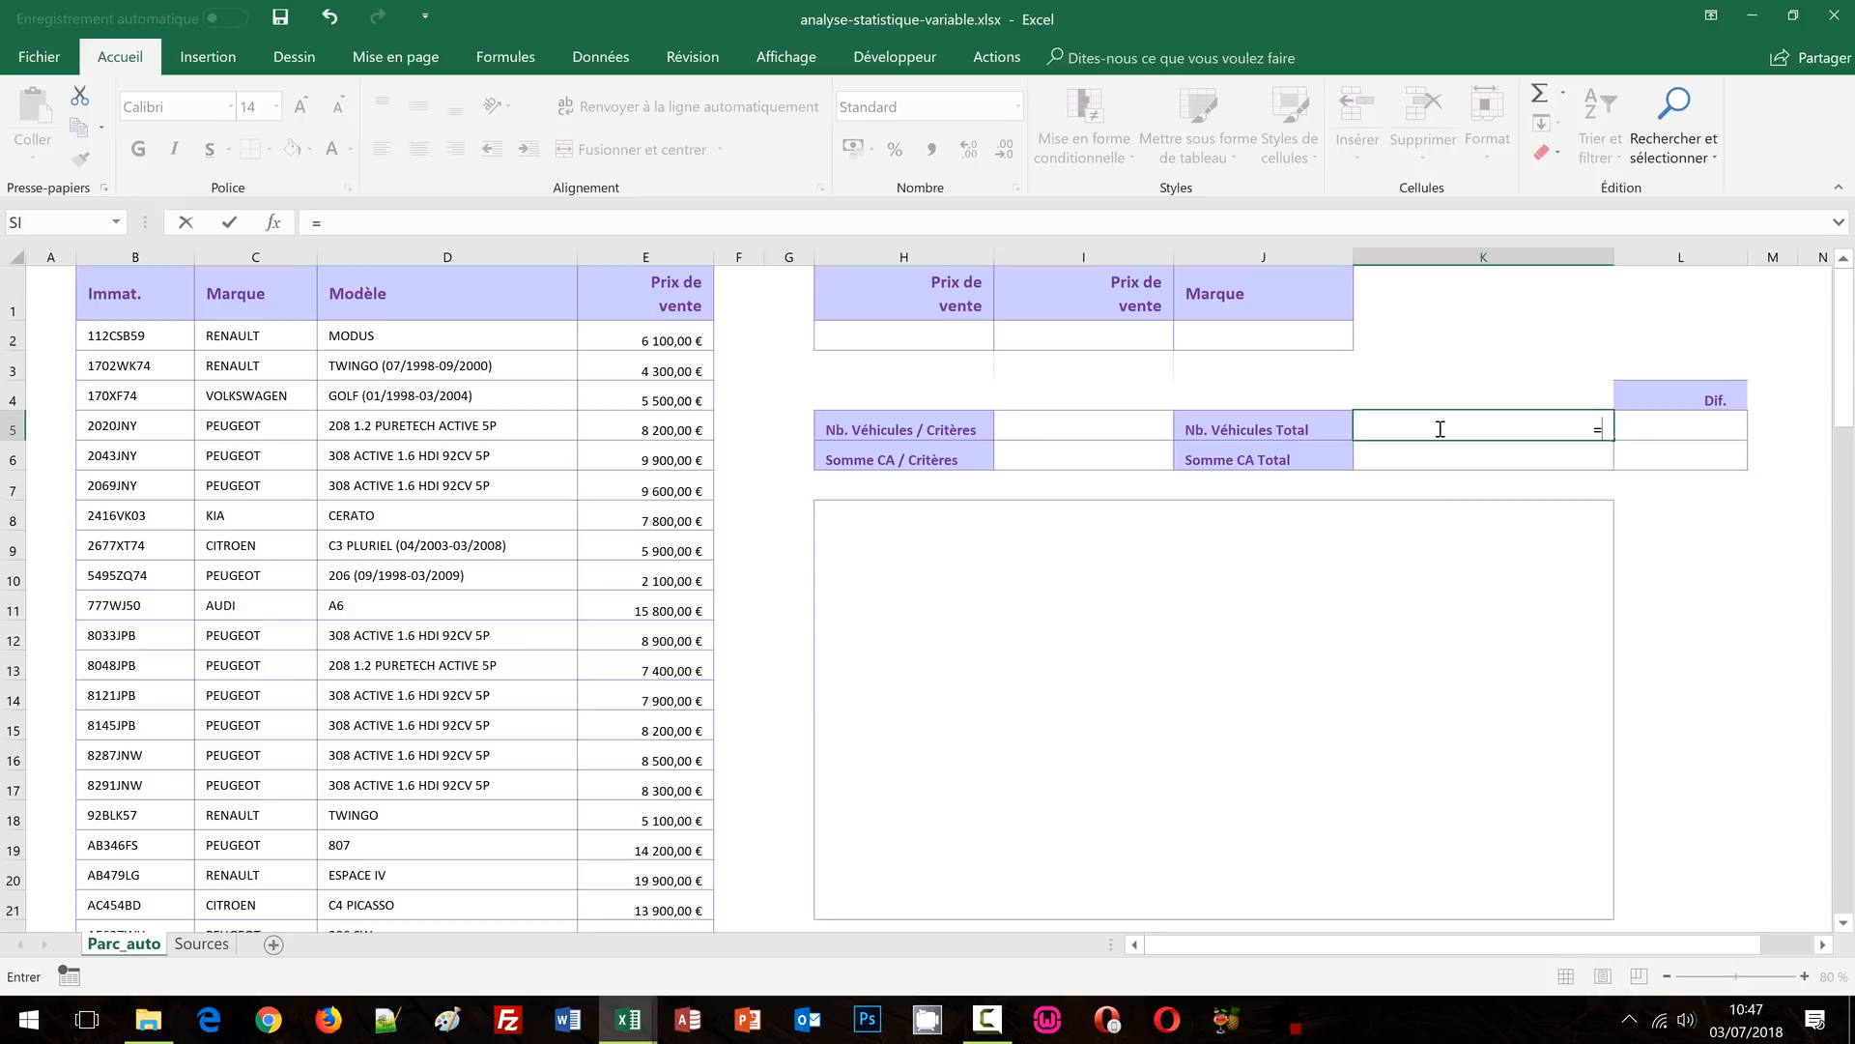
{"action": "type", "text": "nbv"}
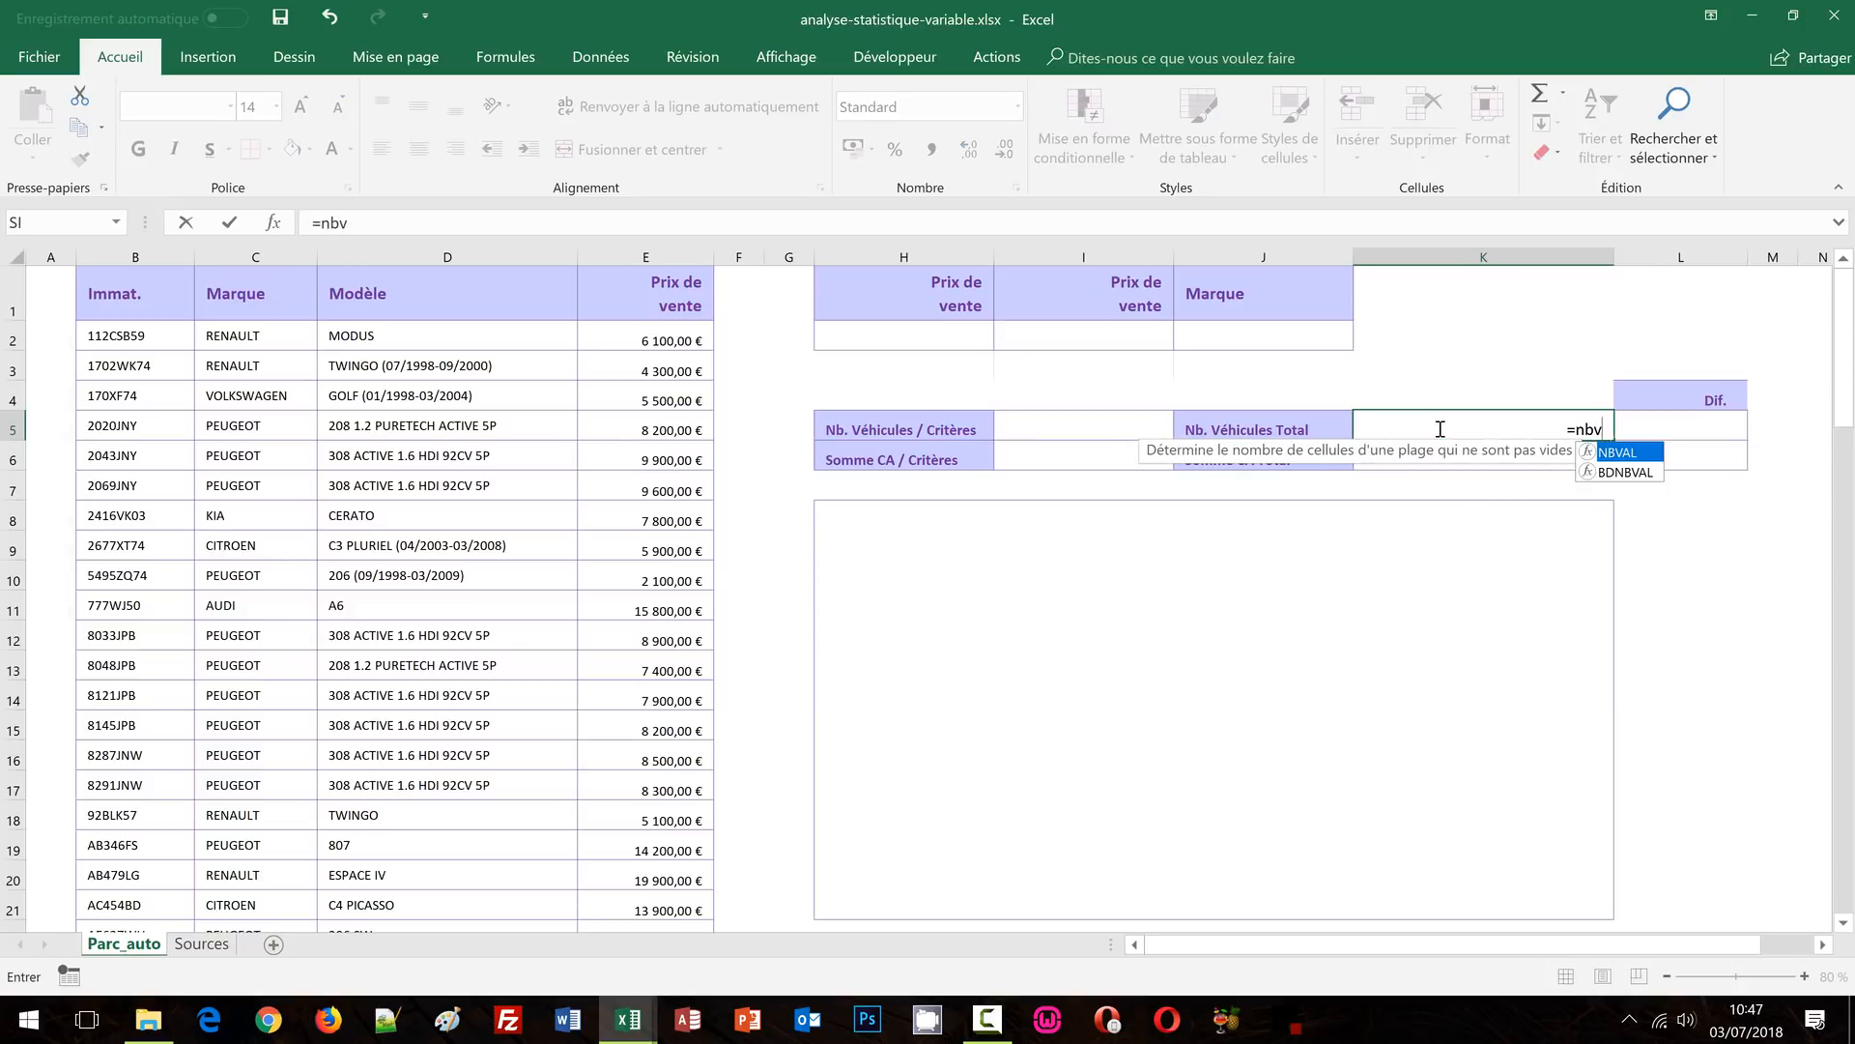
{"action": "type", "text": "al"}
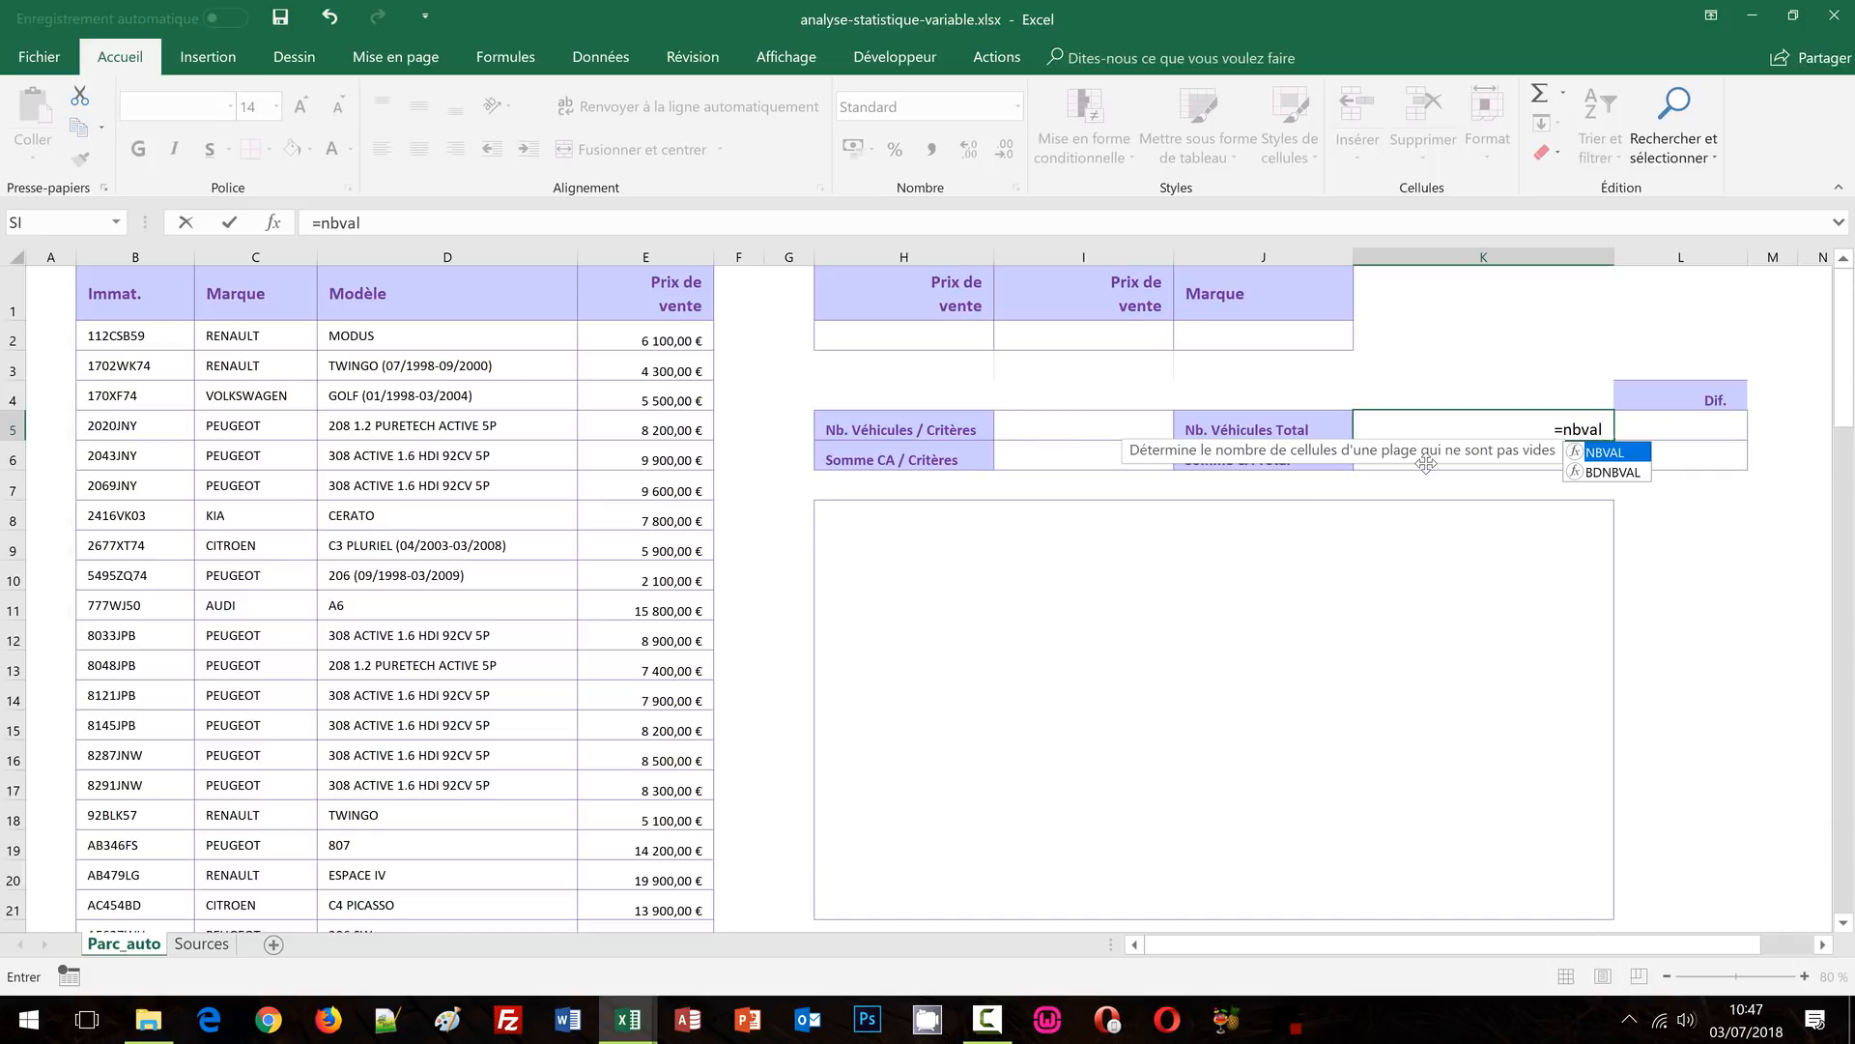
{"action": "type", "text": "("}
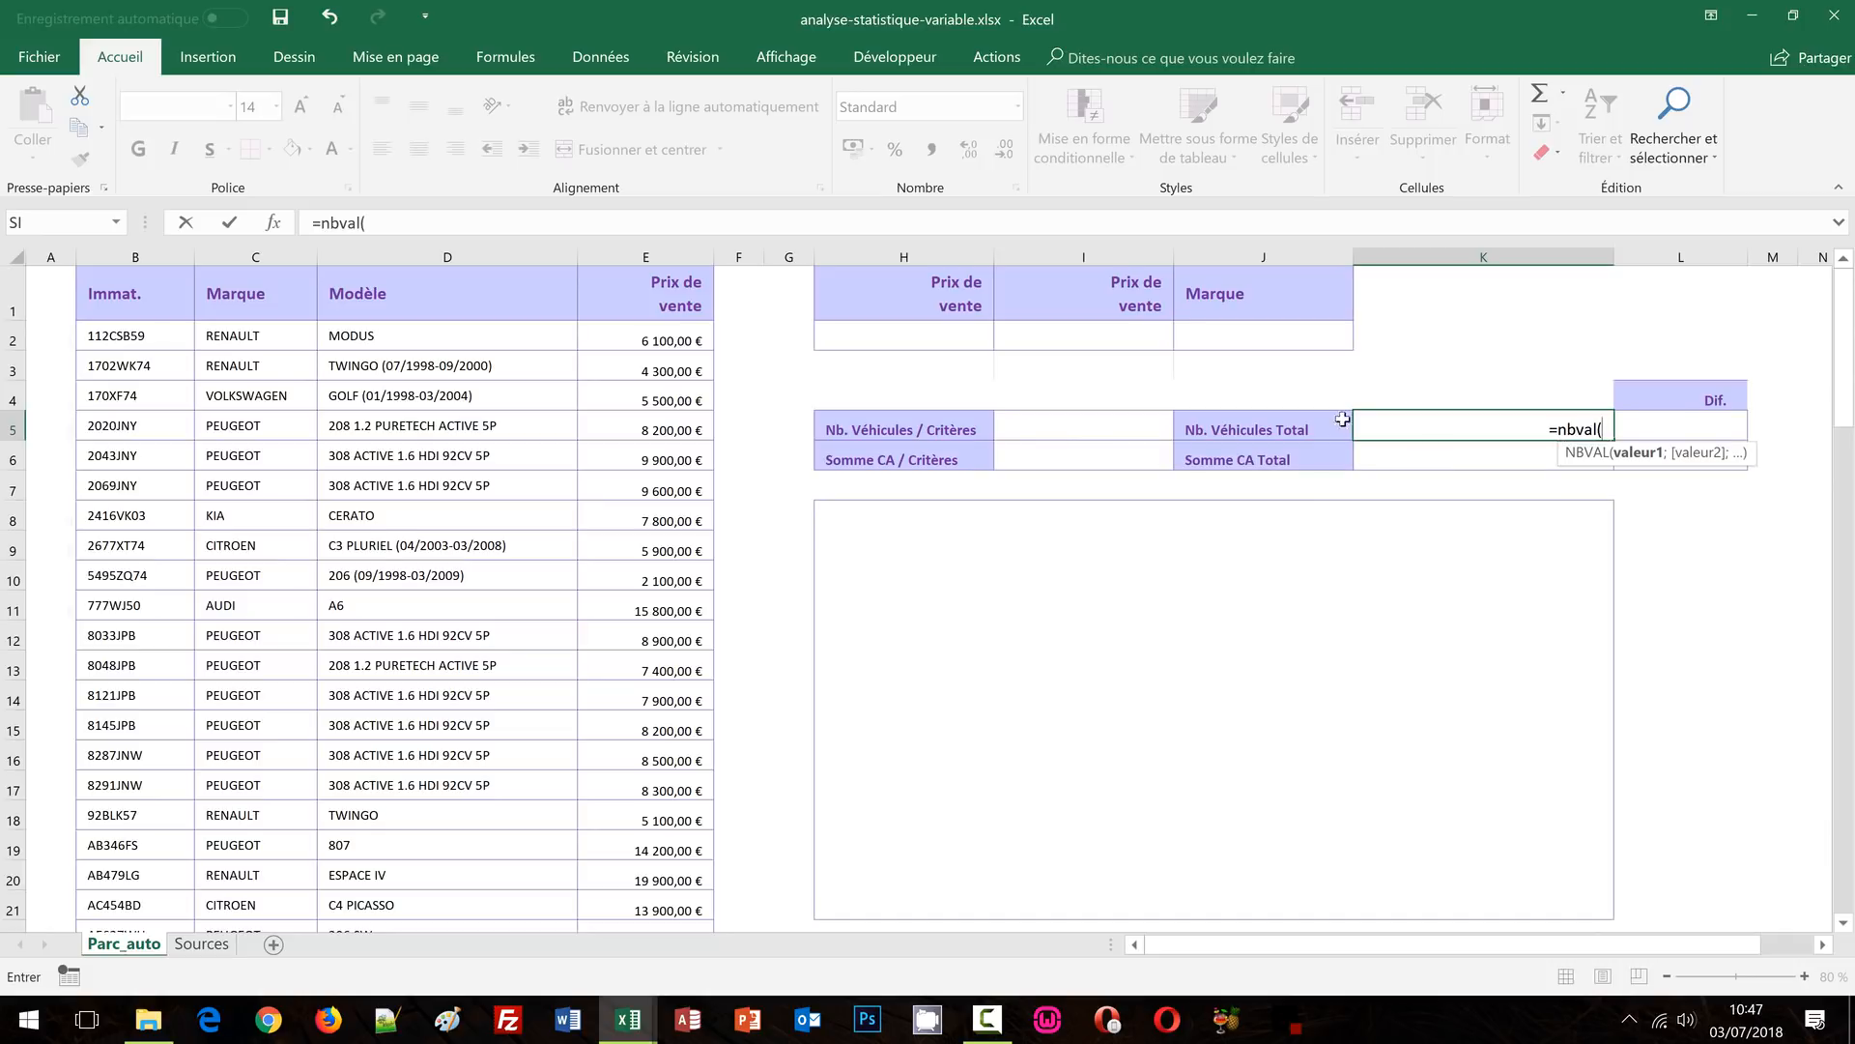
{"action": "left_click", "coordinate": [119, 254]}
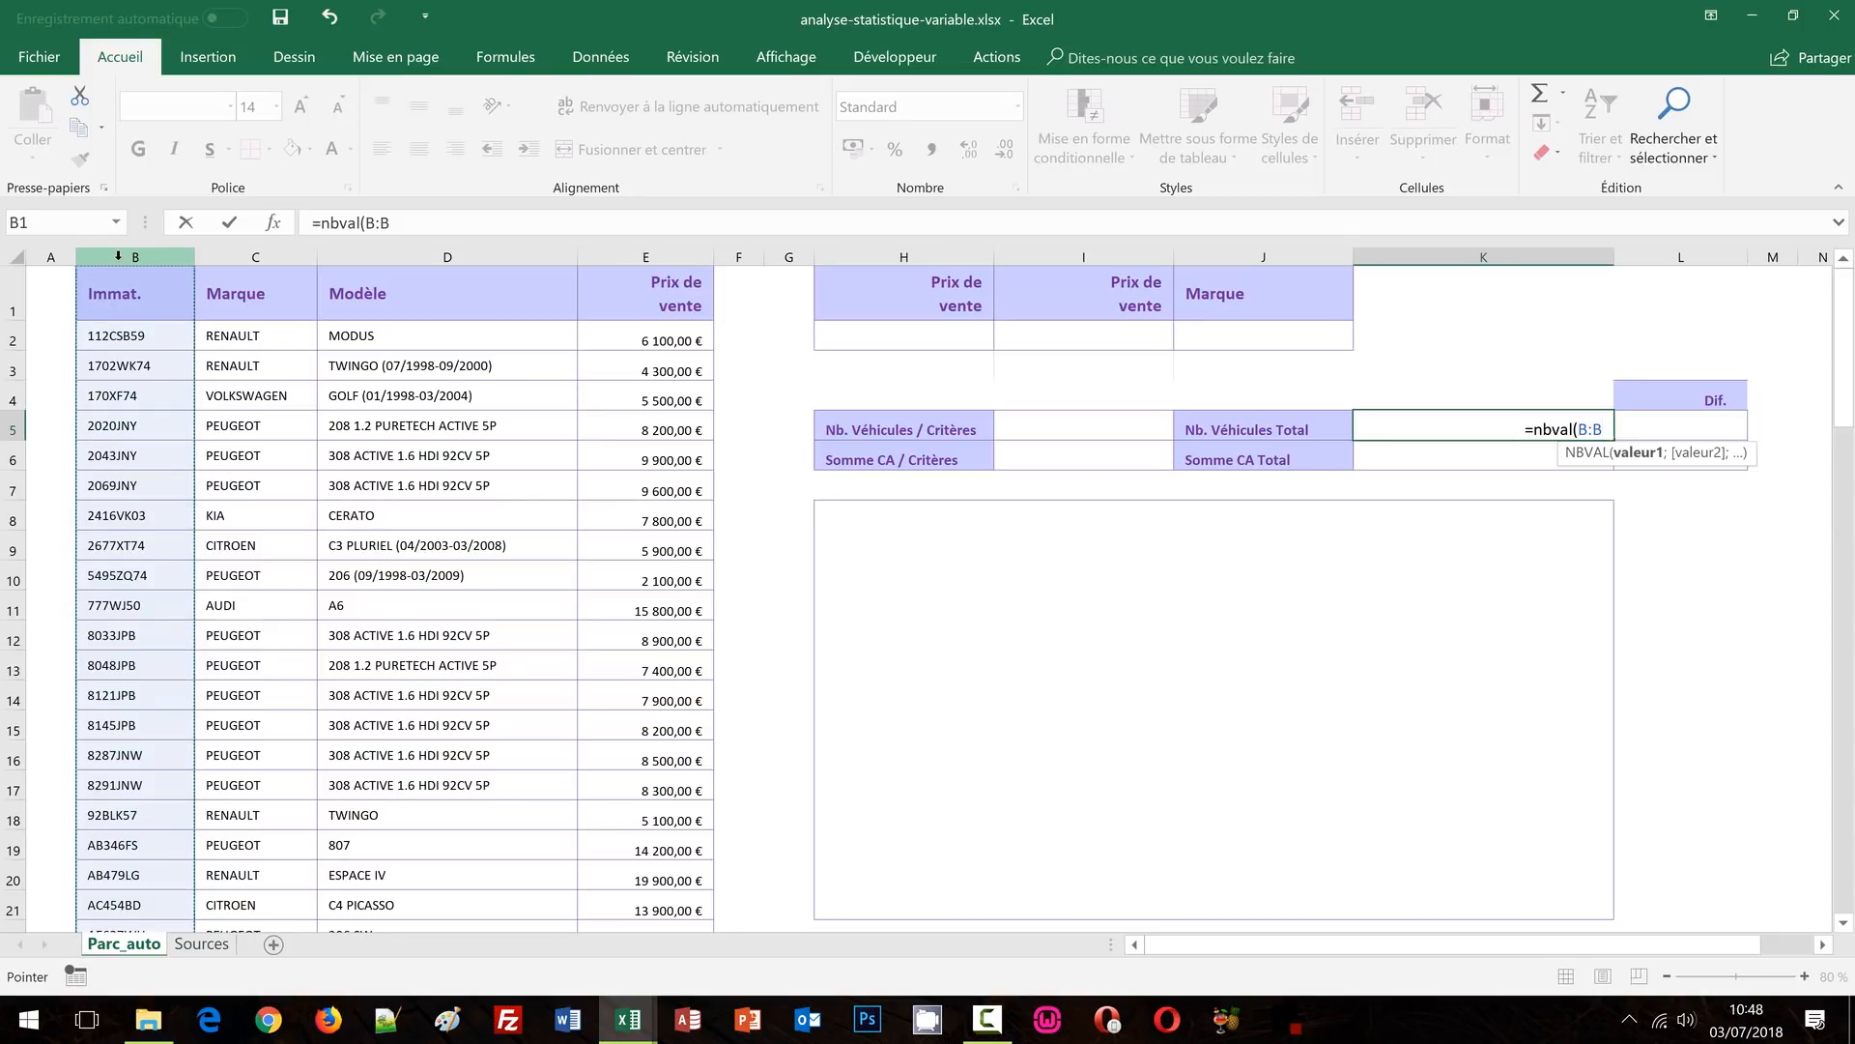
{"action": "type", "text": ")"}
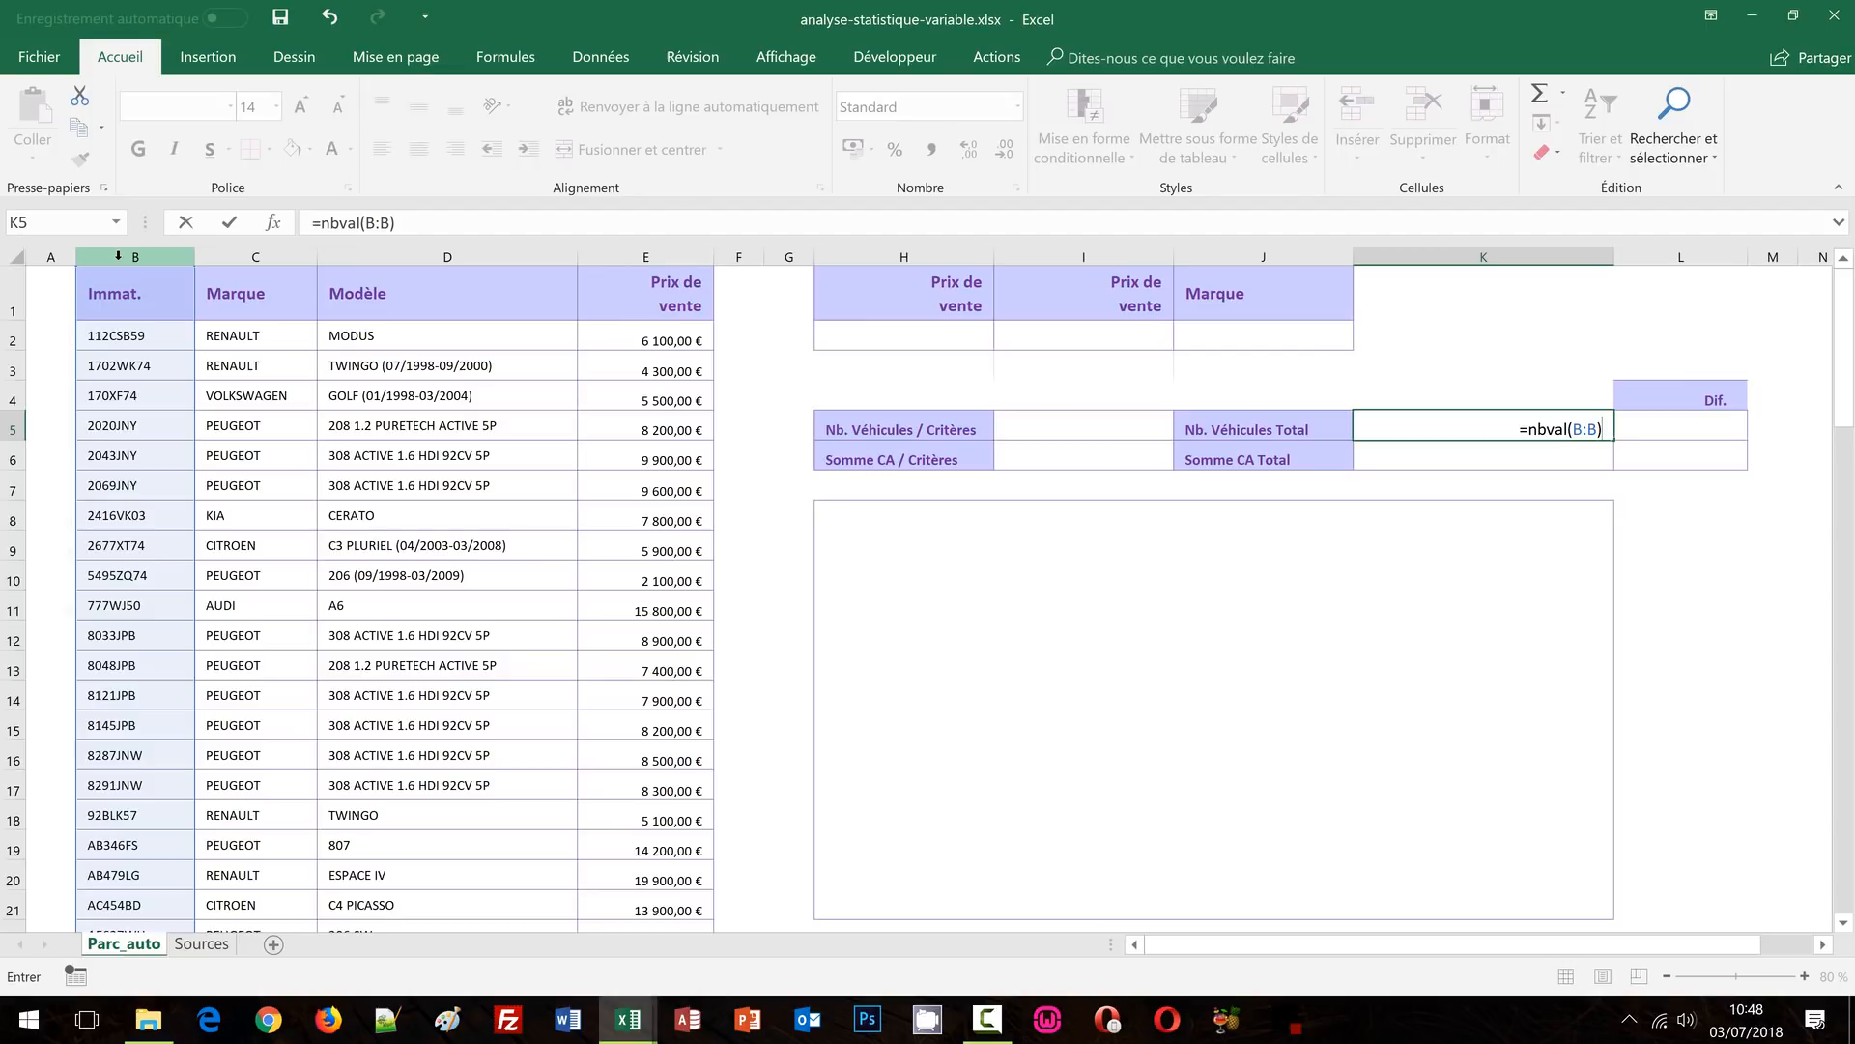
{"action": "type", "text": "-1"}
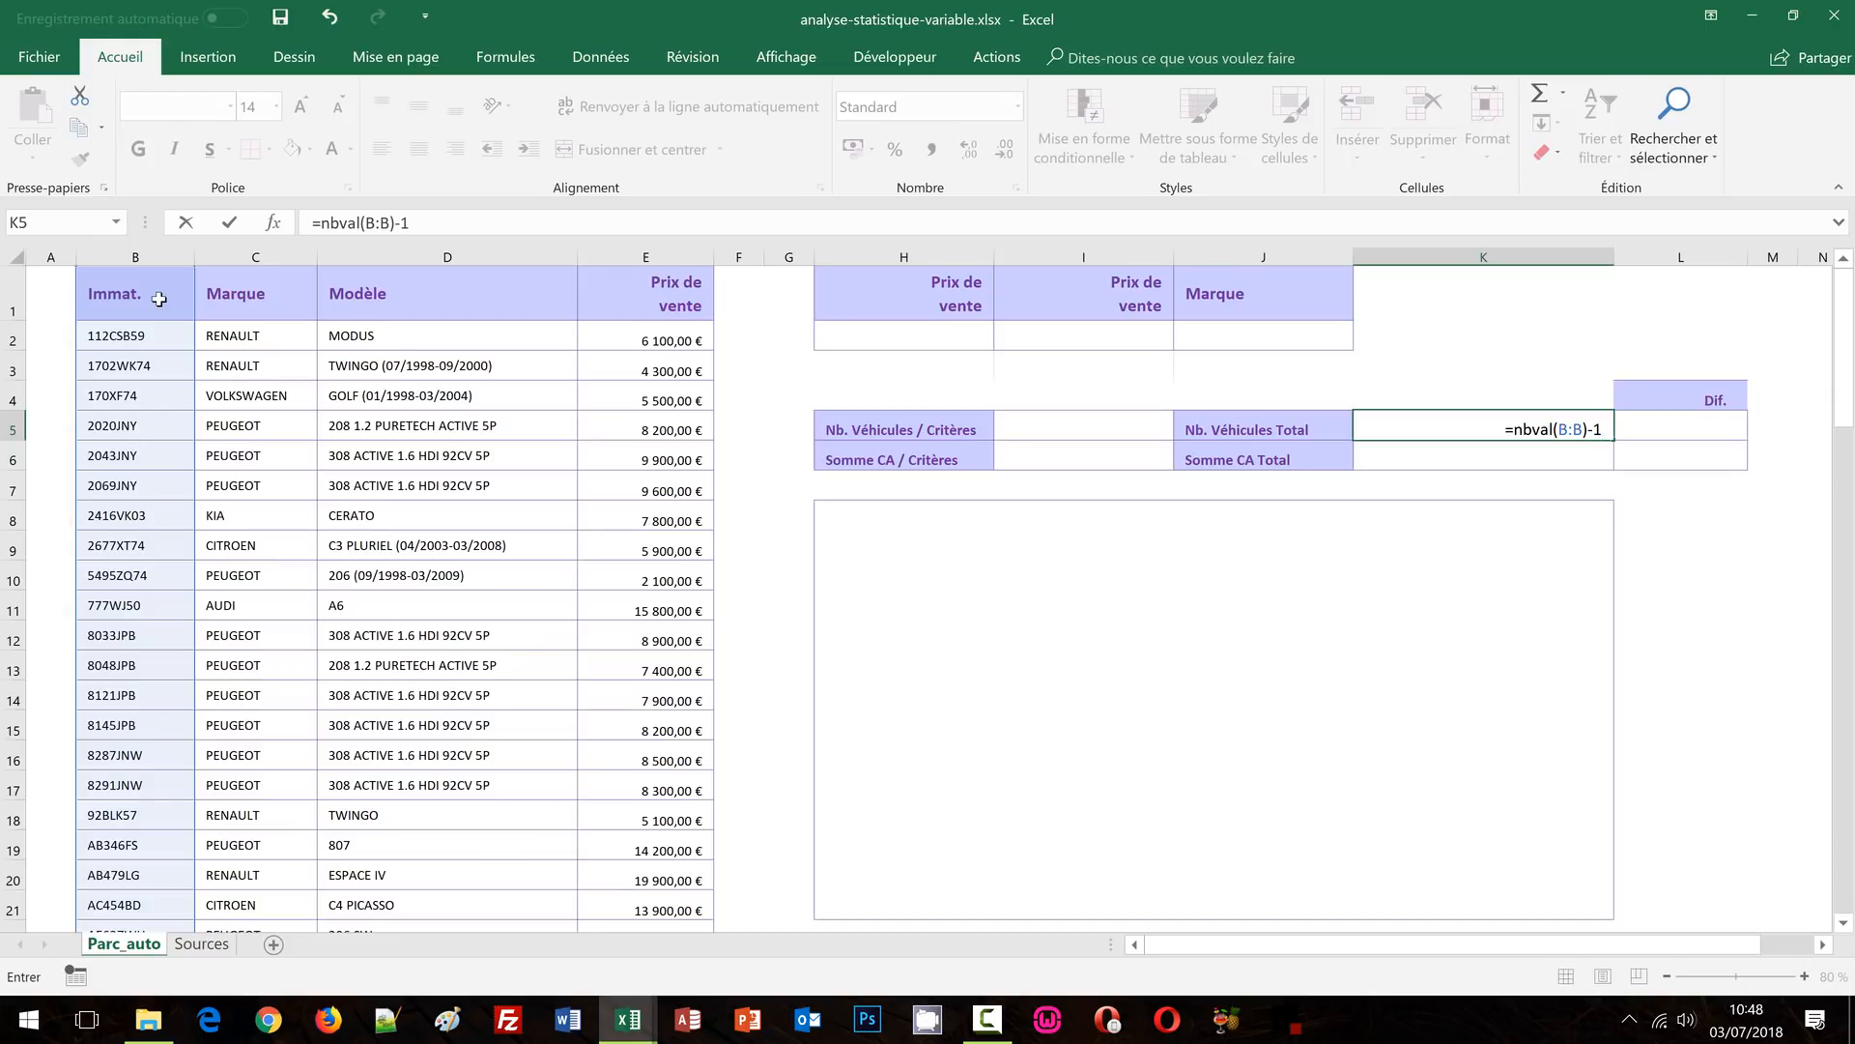
{"action": "key", "text": "Return"}
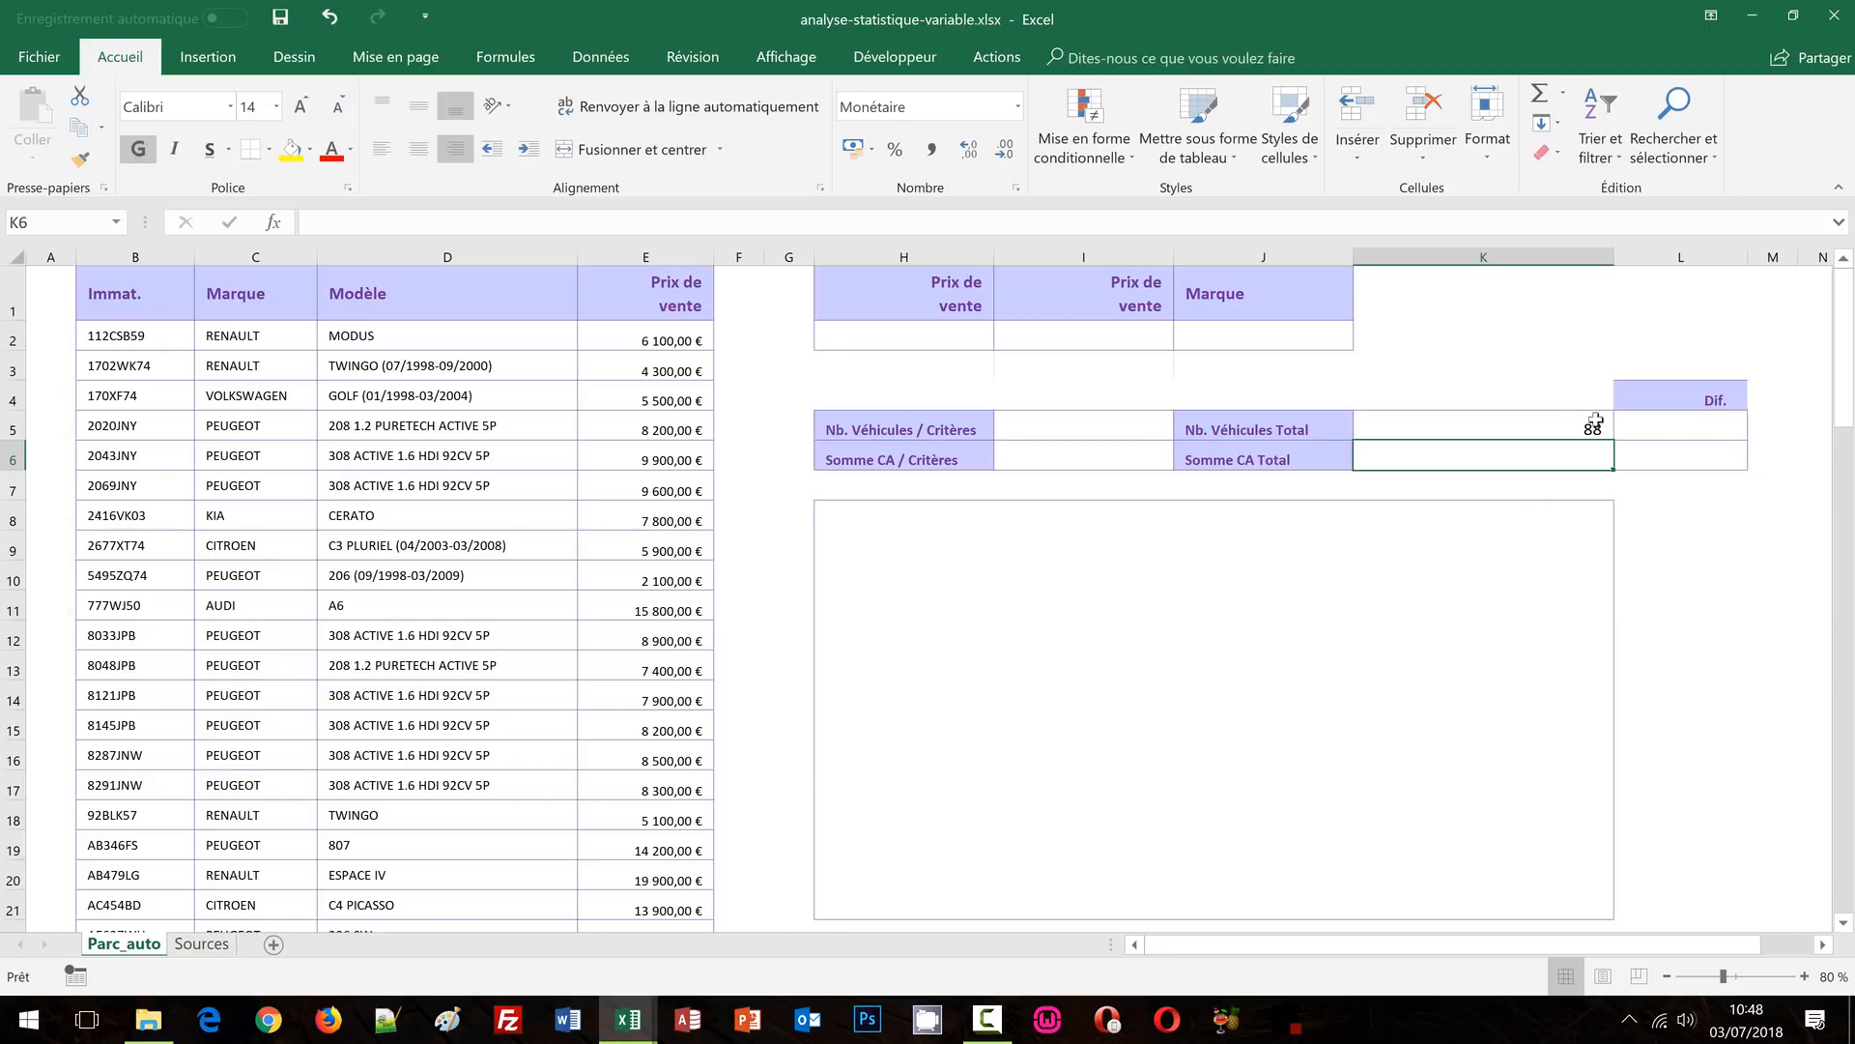
Check the vehicle count against the last row of the fleet table, and return to its first record in B2
{"action": "scroll", "coordinate": [564, 763], "scroll_direction": "down", "scroll_amount": 7}
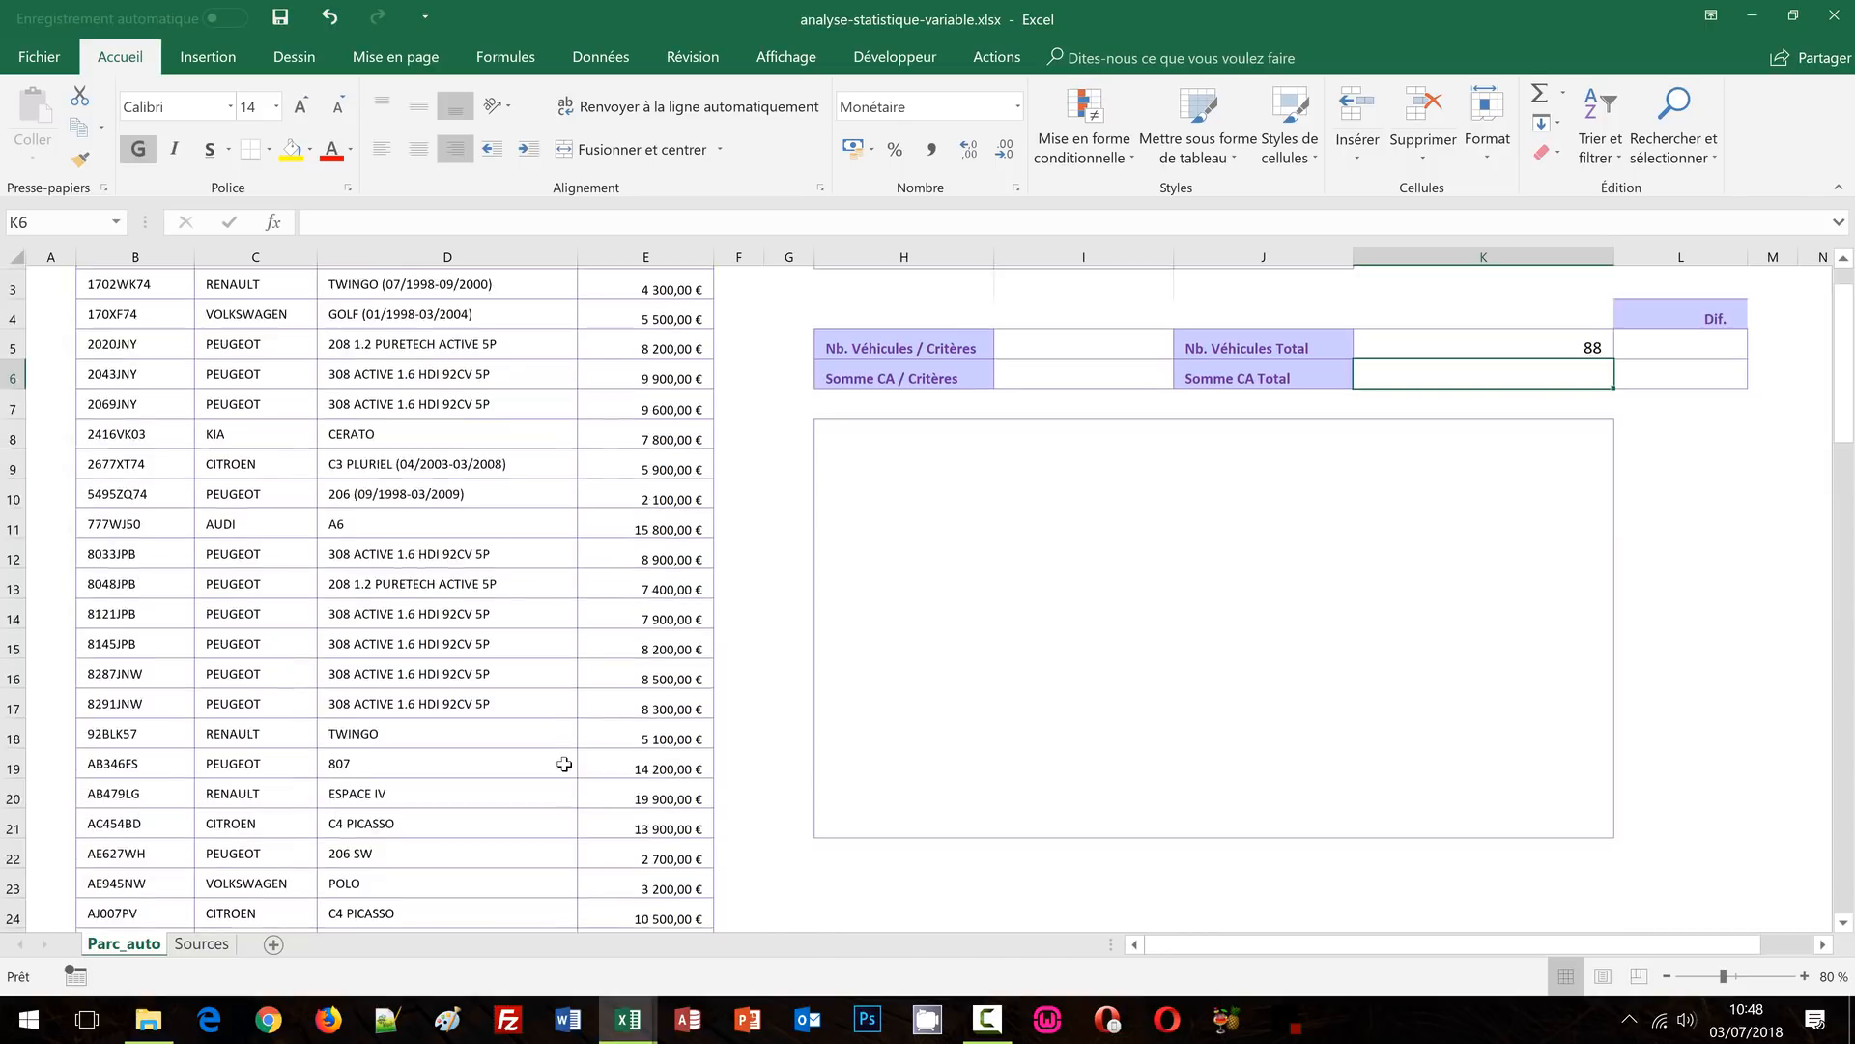
{"action": "scroll", "coordinate": [564, 764], "scroll_direction": "down", "scroll_amount": 17}
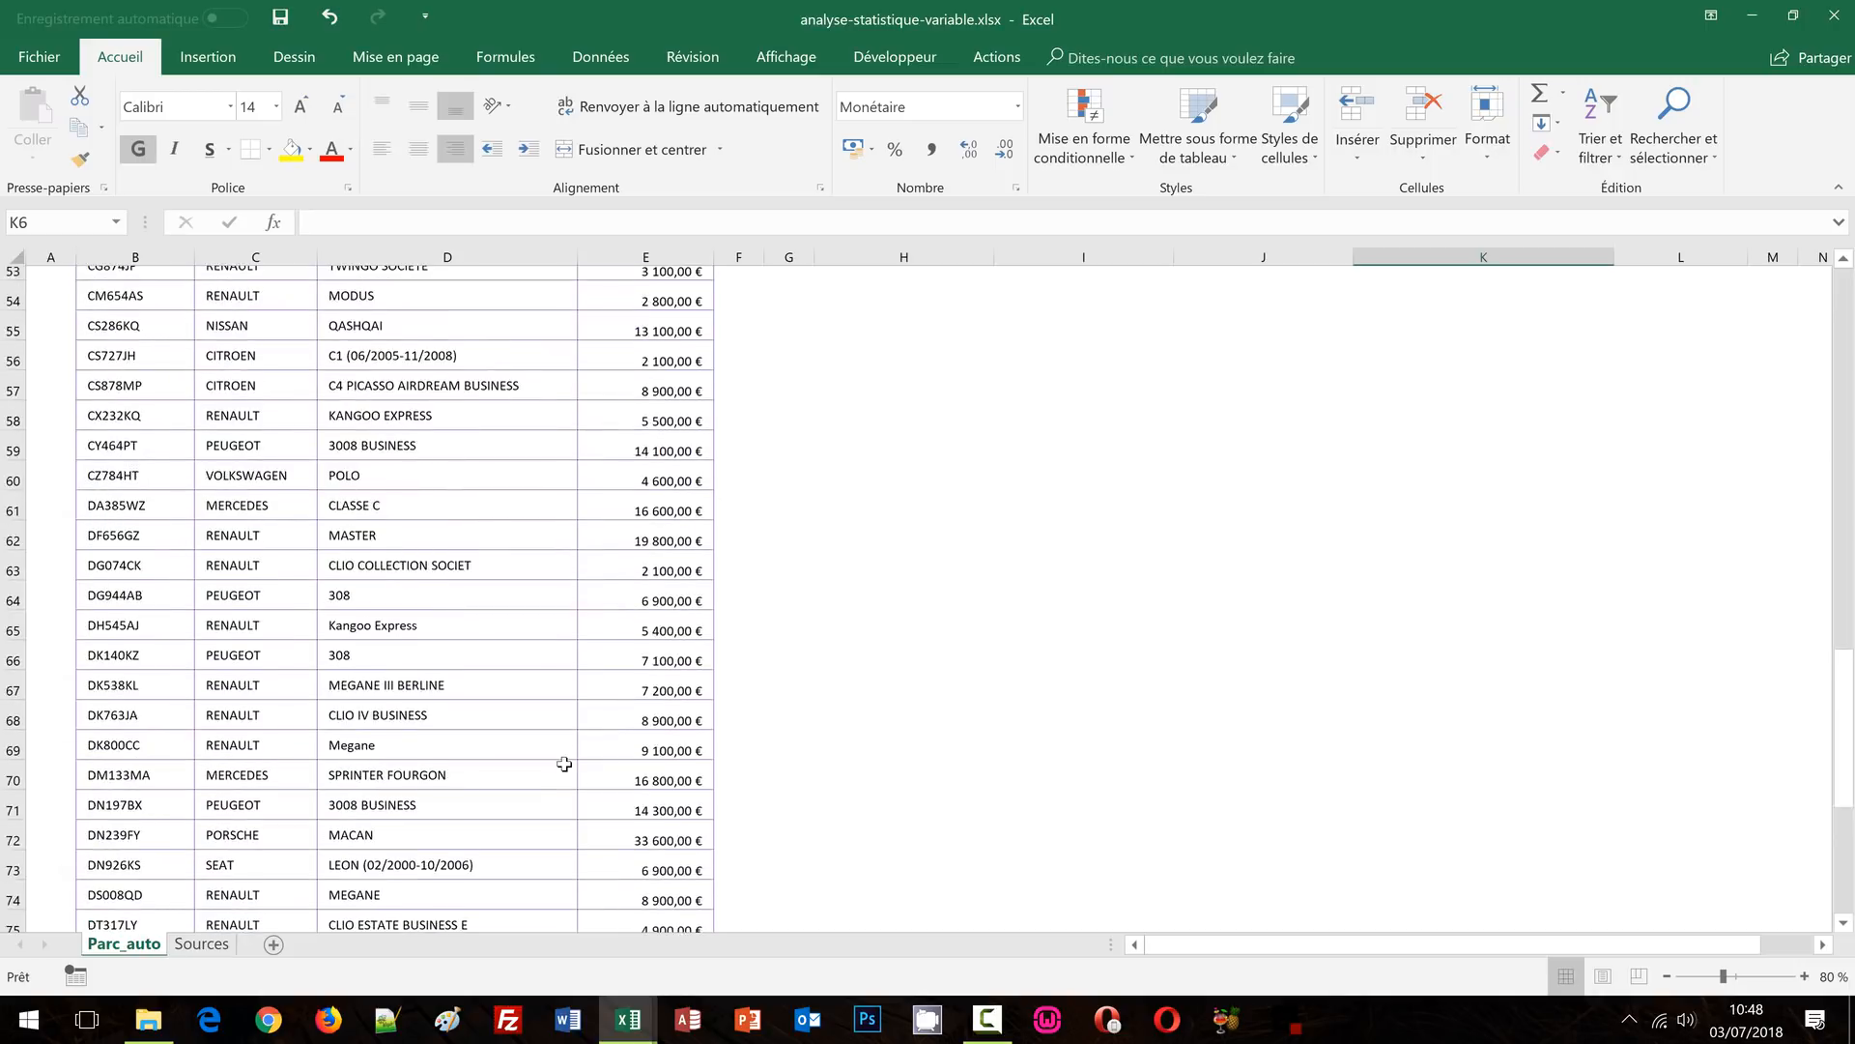
{"action": "scroll", "coordinate": [564, 763], "scroll_direction": "down", "scroll_amount": 2}
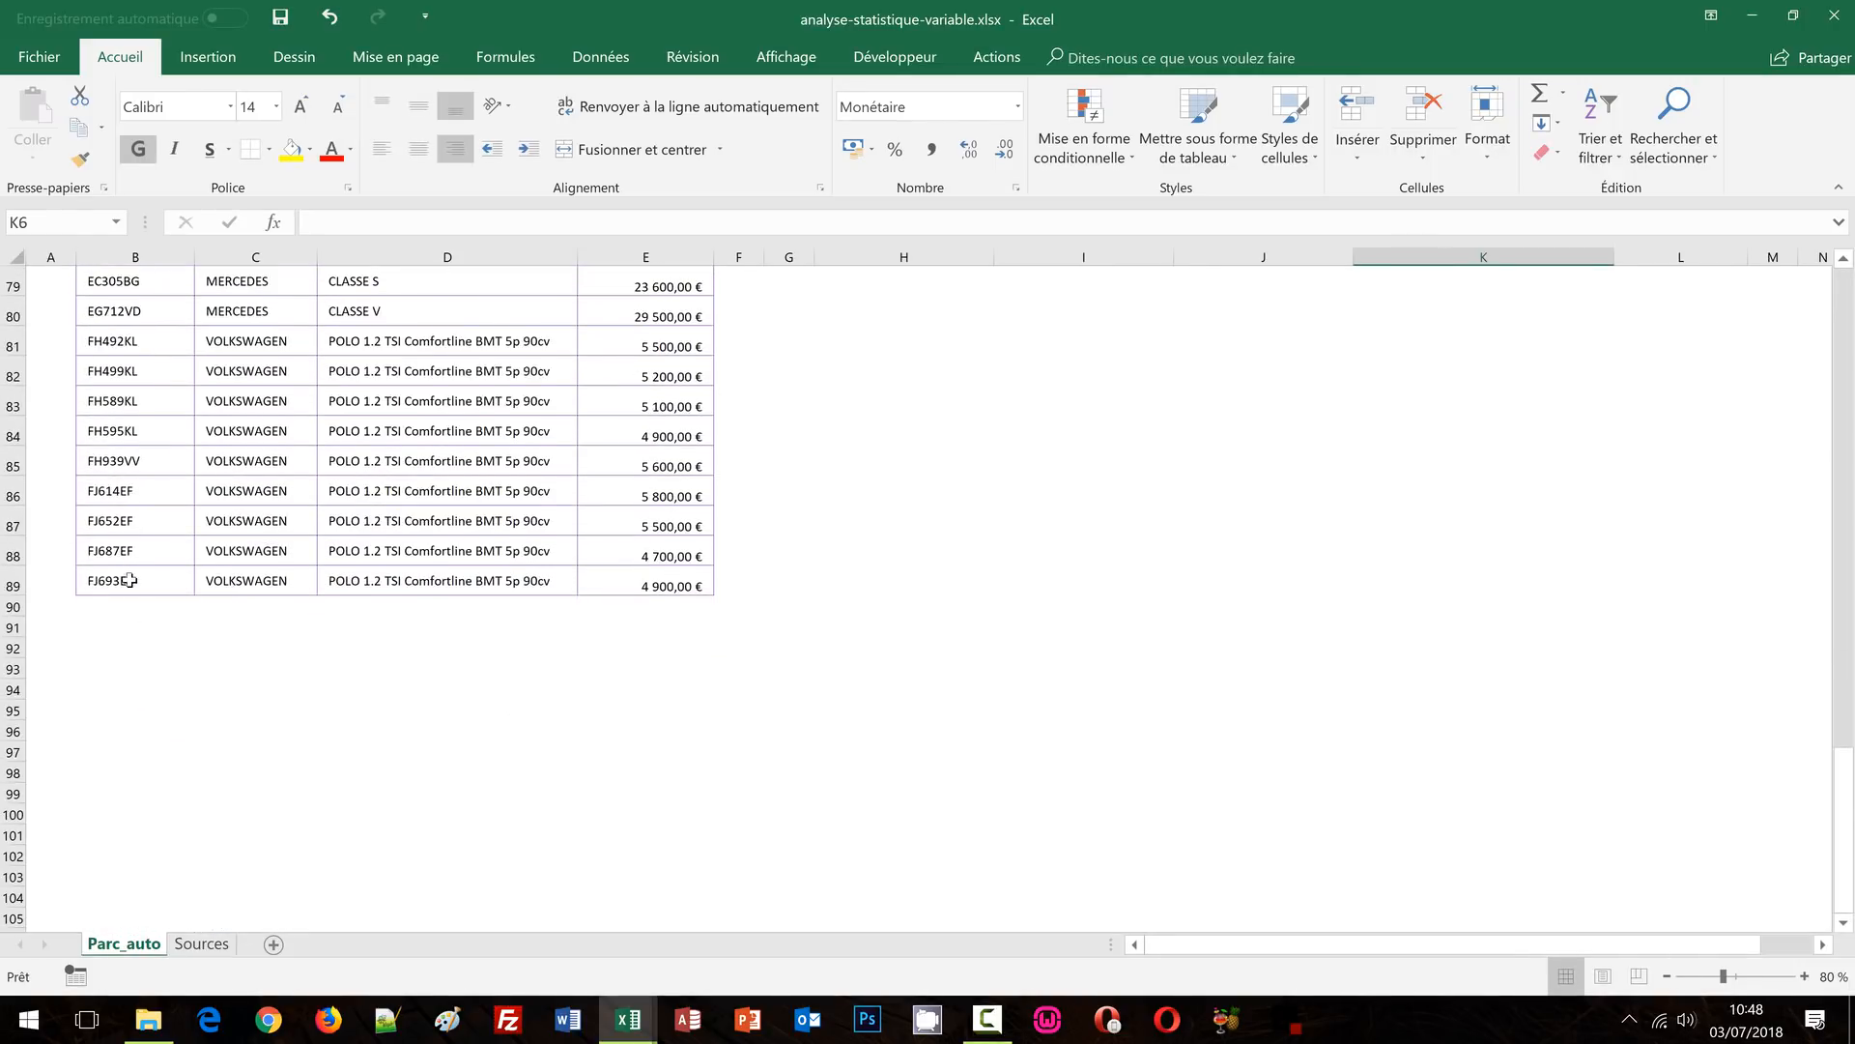
{"action": "scroll", "coordinate": [200, 577], "scroll_direction": "up", "scroll_amount": 6}
{"action": "scroll", "coordinate": [200, 577], "scroll_direction": "up", "scroll_amount": 20}
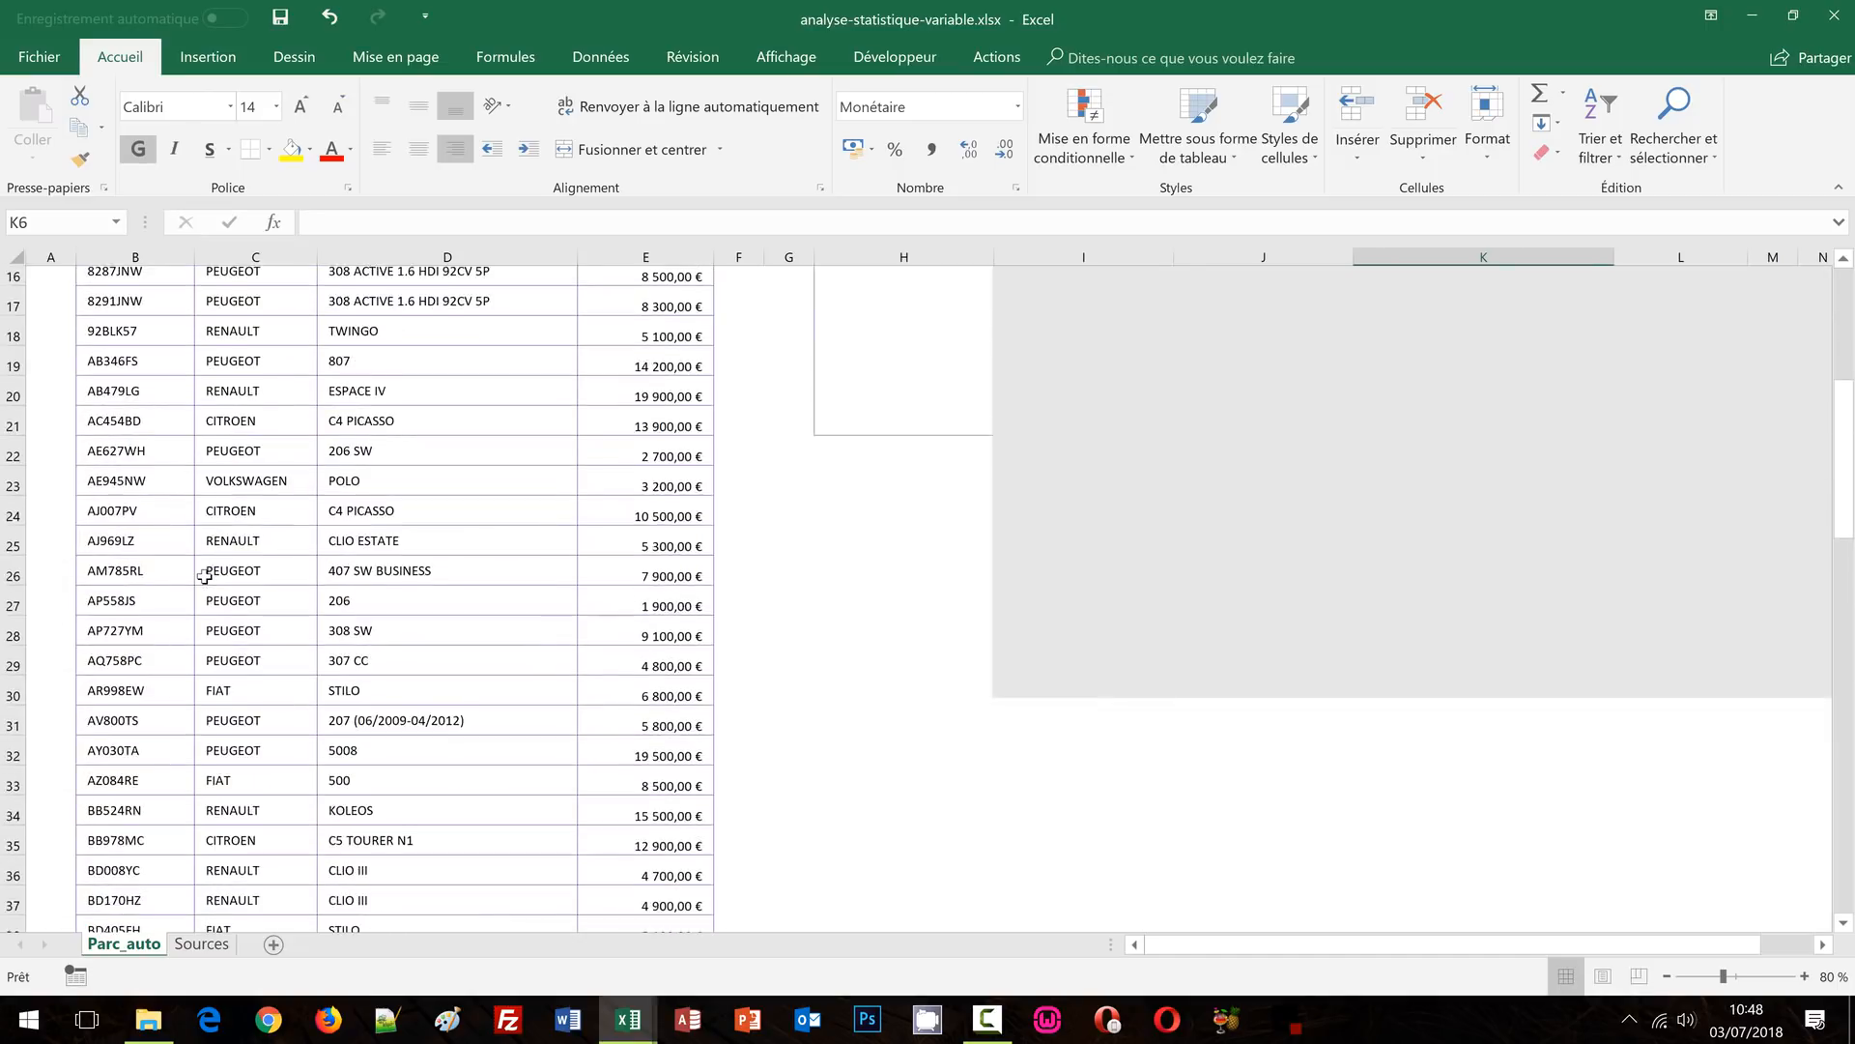
{"action": "left_click", "coordinate": [106, 338]}
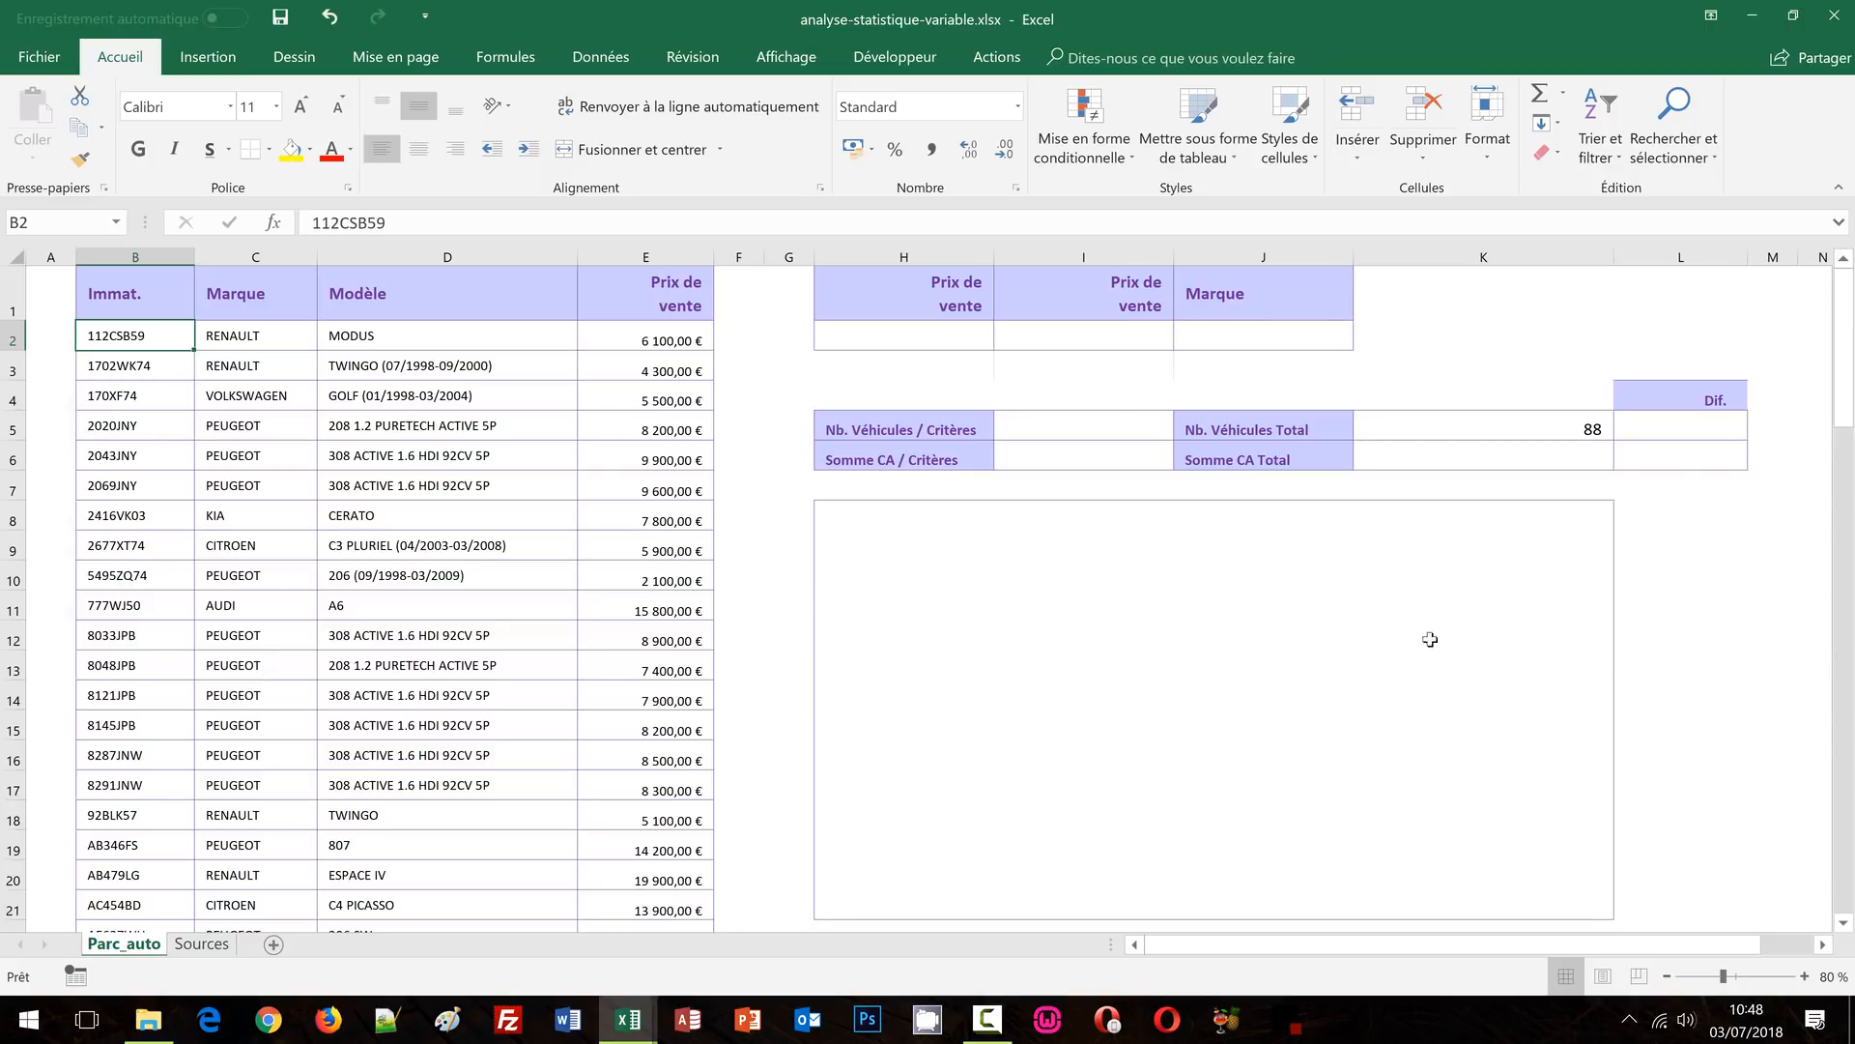
Enter the formula =SOMME(E:E) in cell K6 to total the sale prices
{"action": "left_click", "coordinate": [1502, 460]}
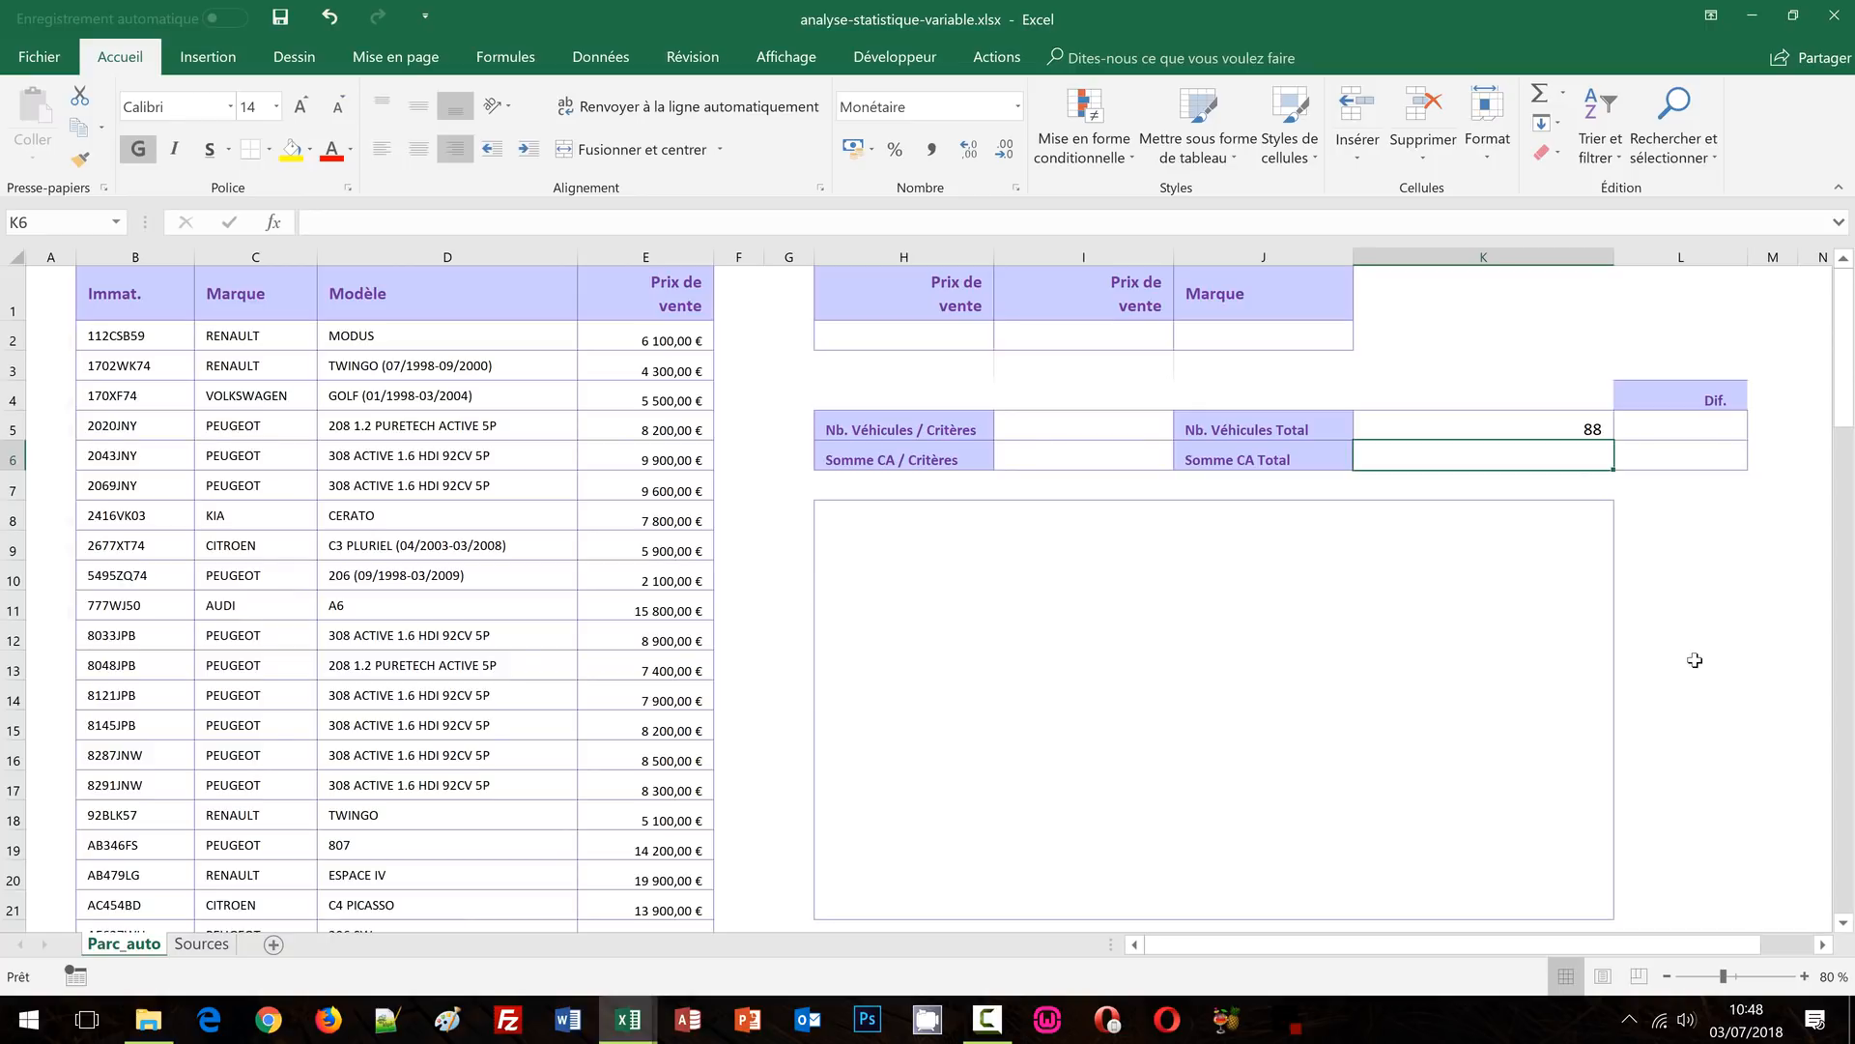
{"action": "type", "text": "=somm"}
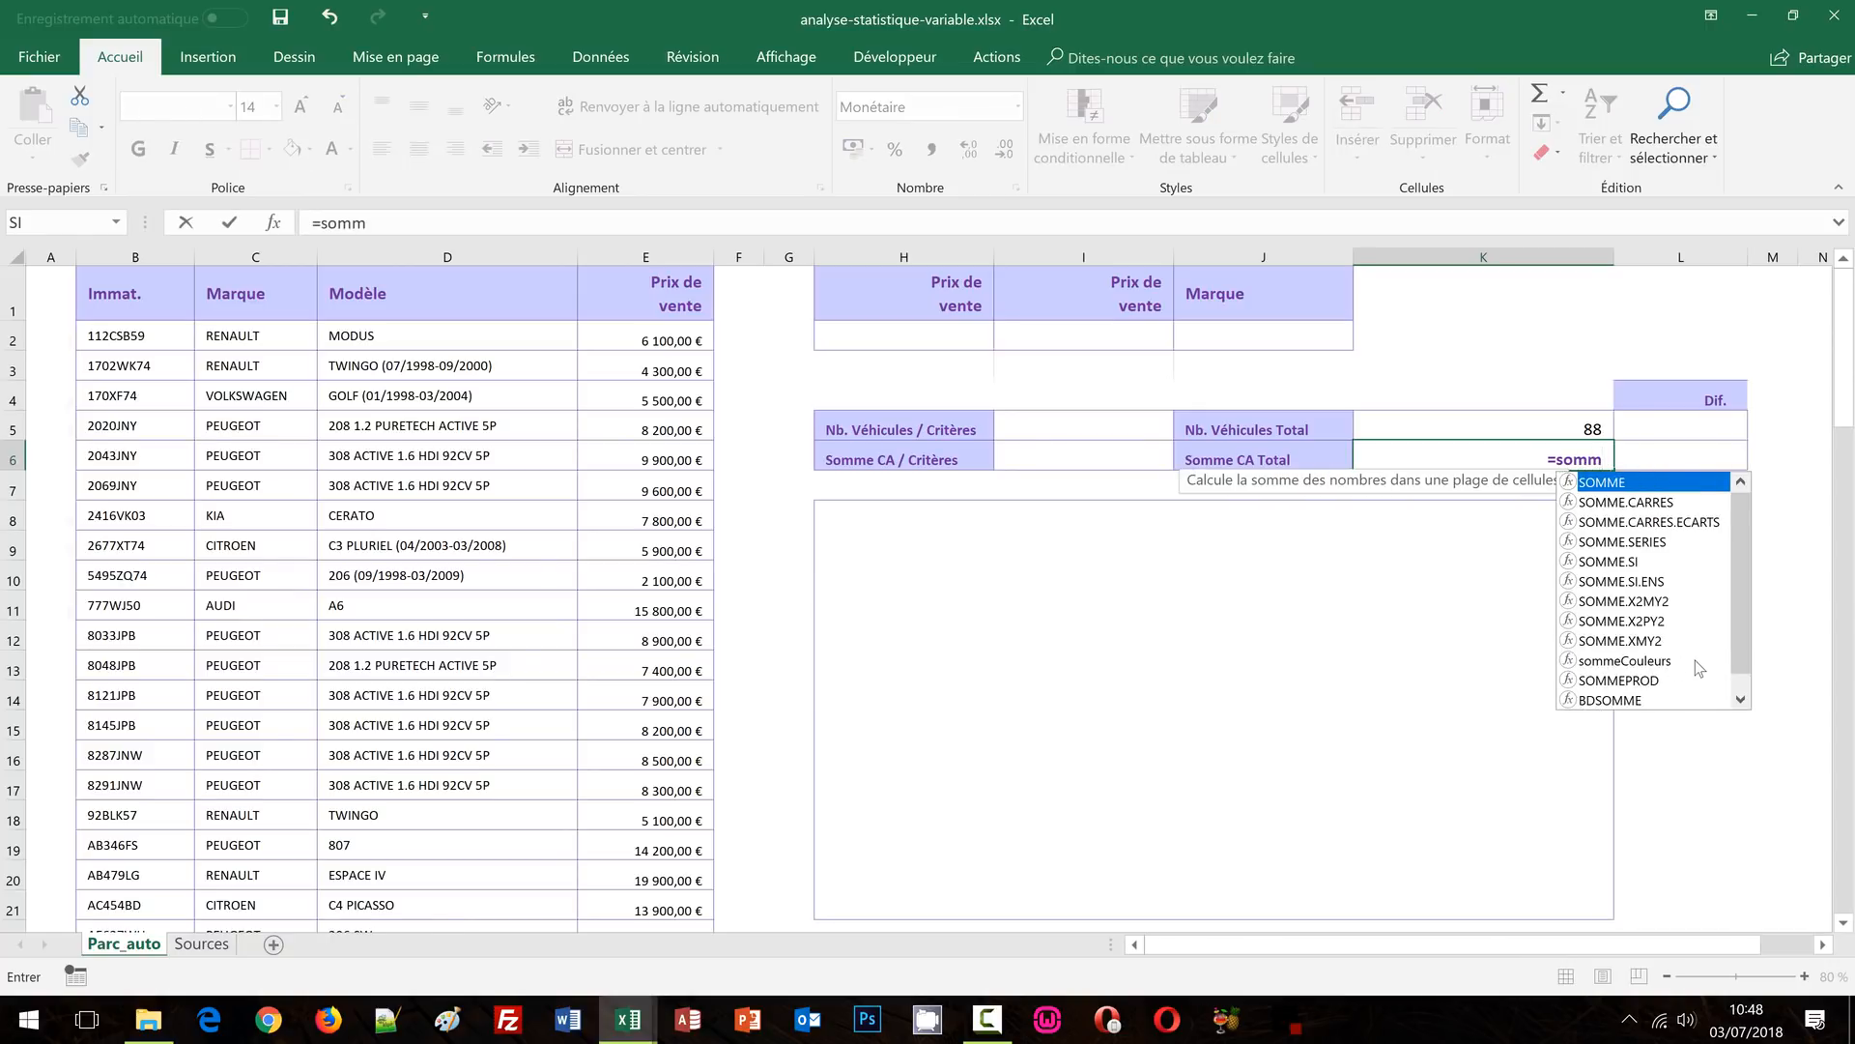
{"action": "type", "text": "e("}
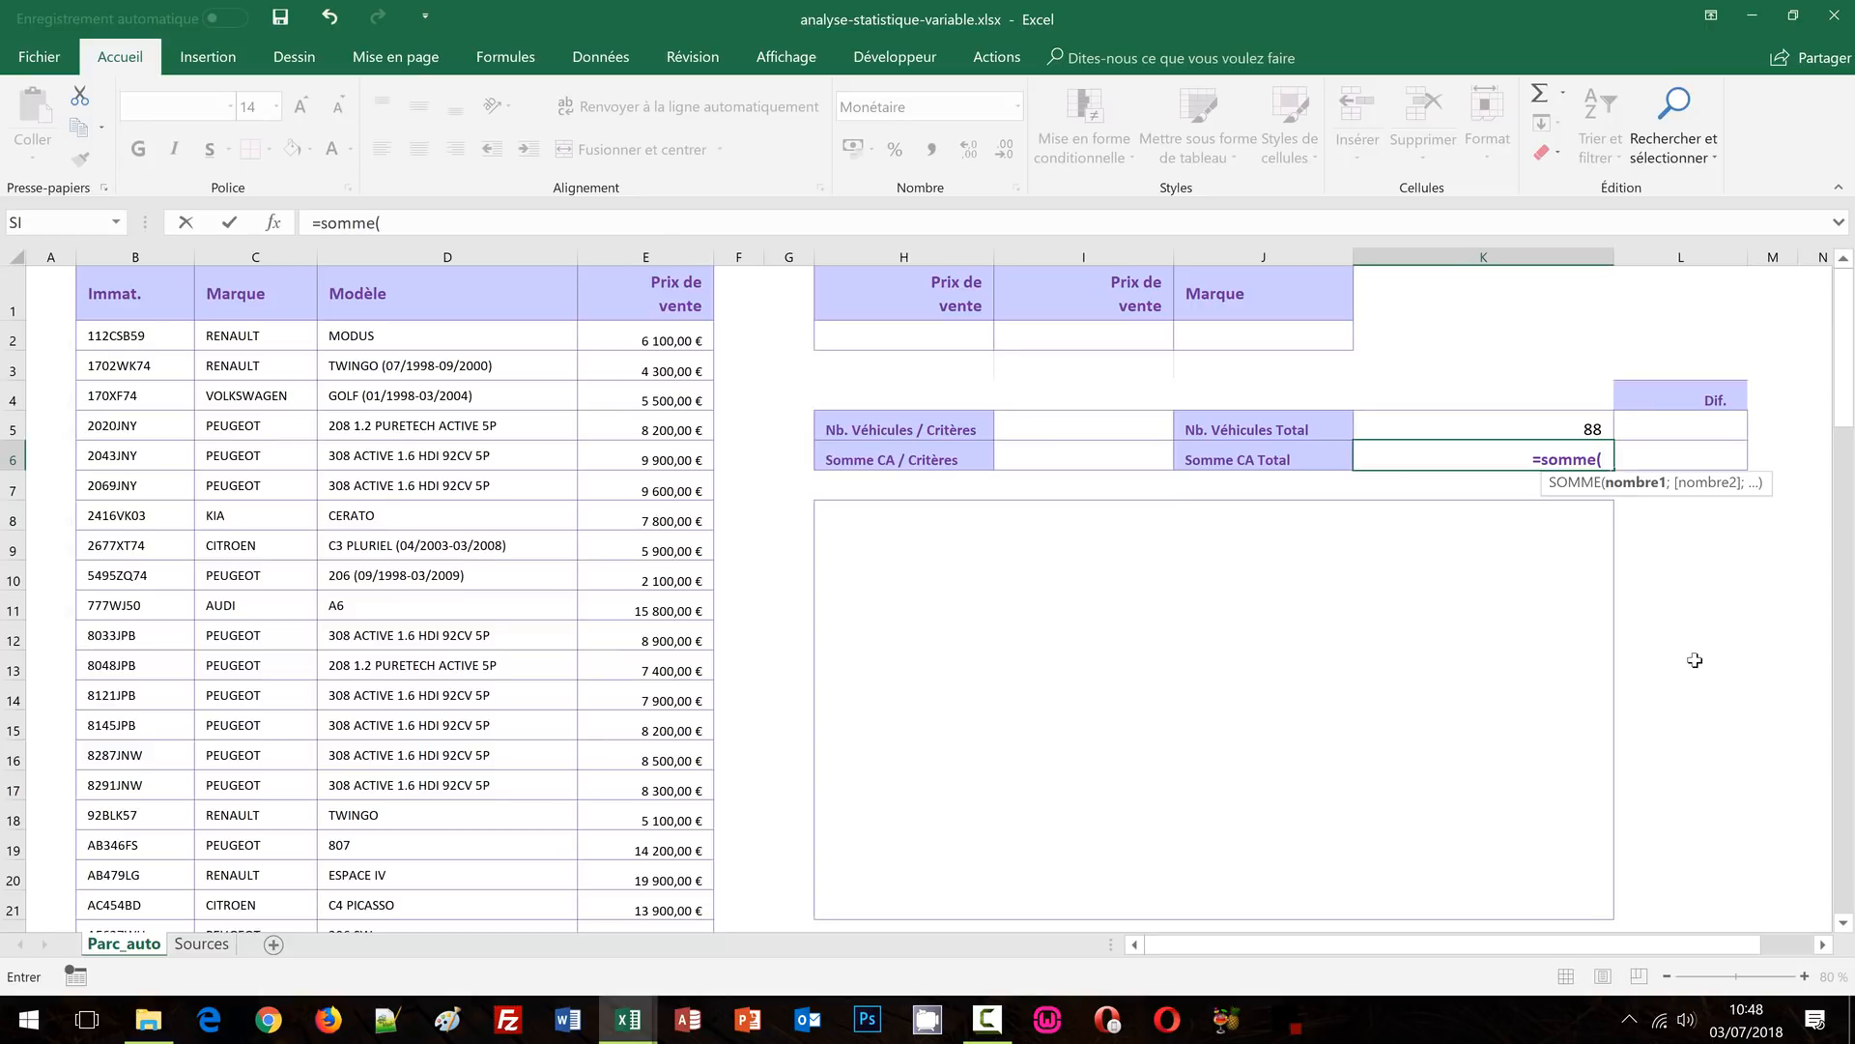
{"action": "left_click", "coordinate": [637, 257]}
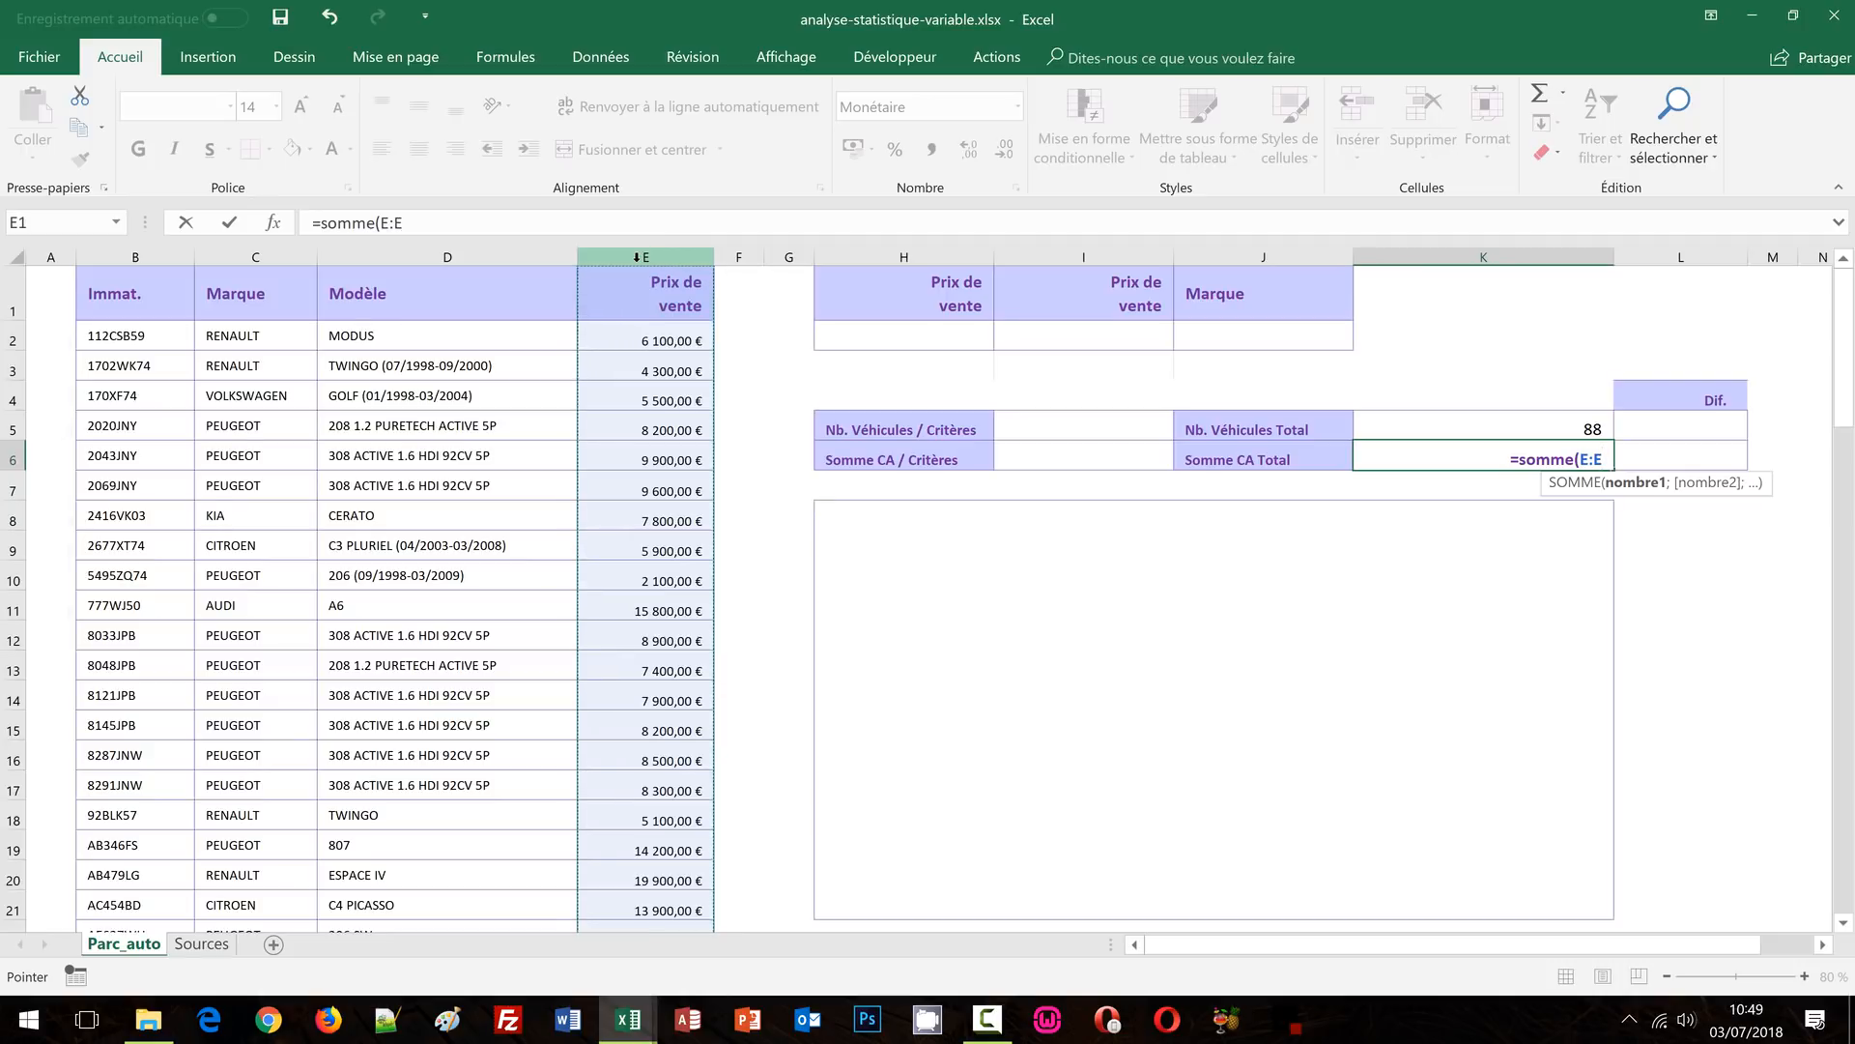
{"action": "type", "text": ")"}
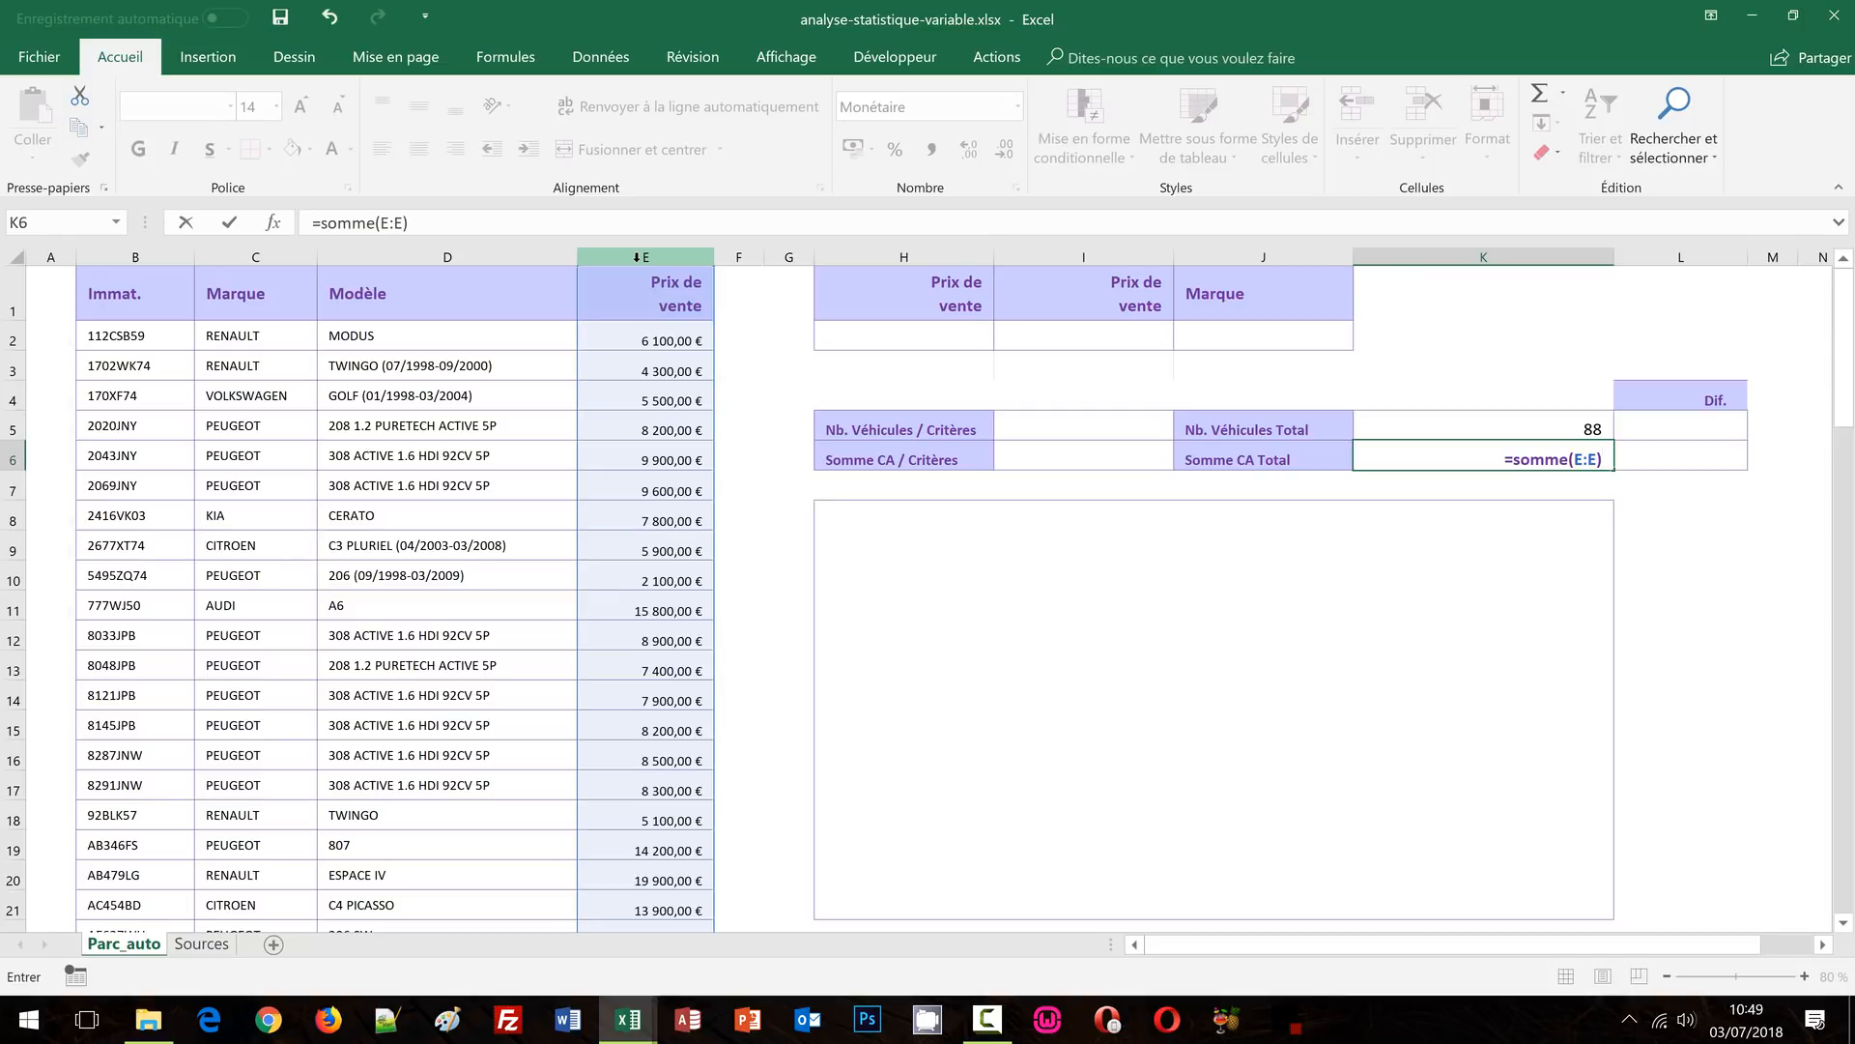
{"action": "key", "text": "ctrl+Return"}
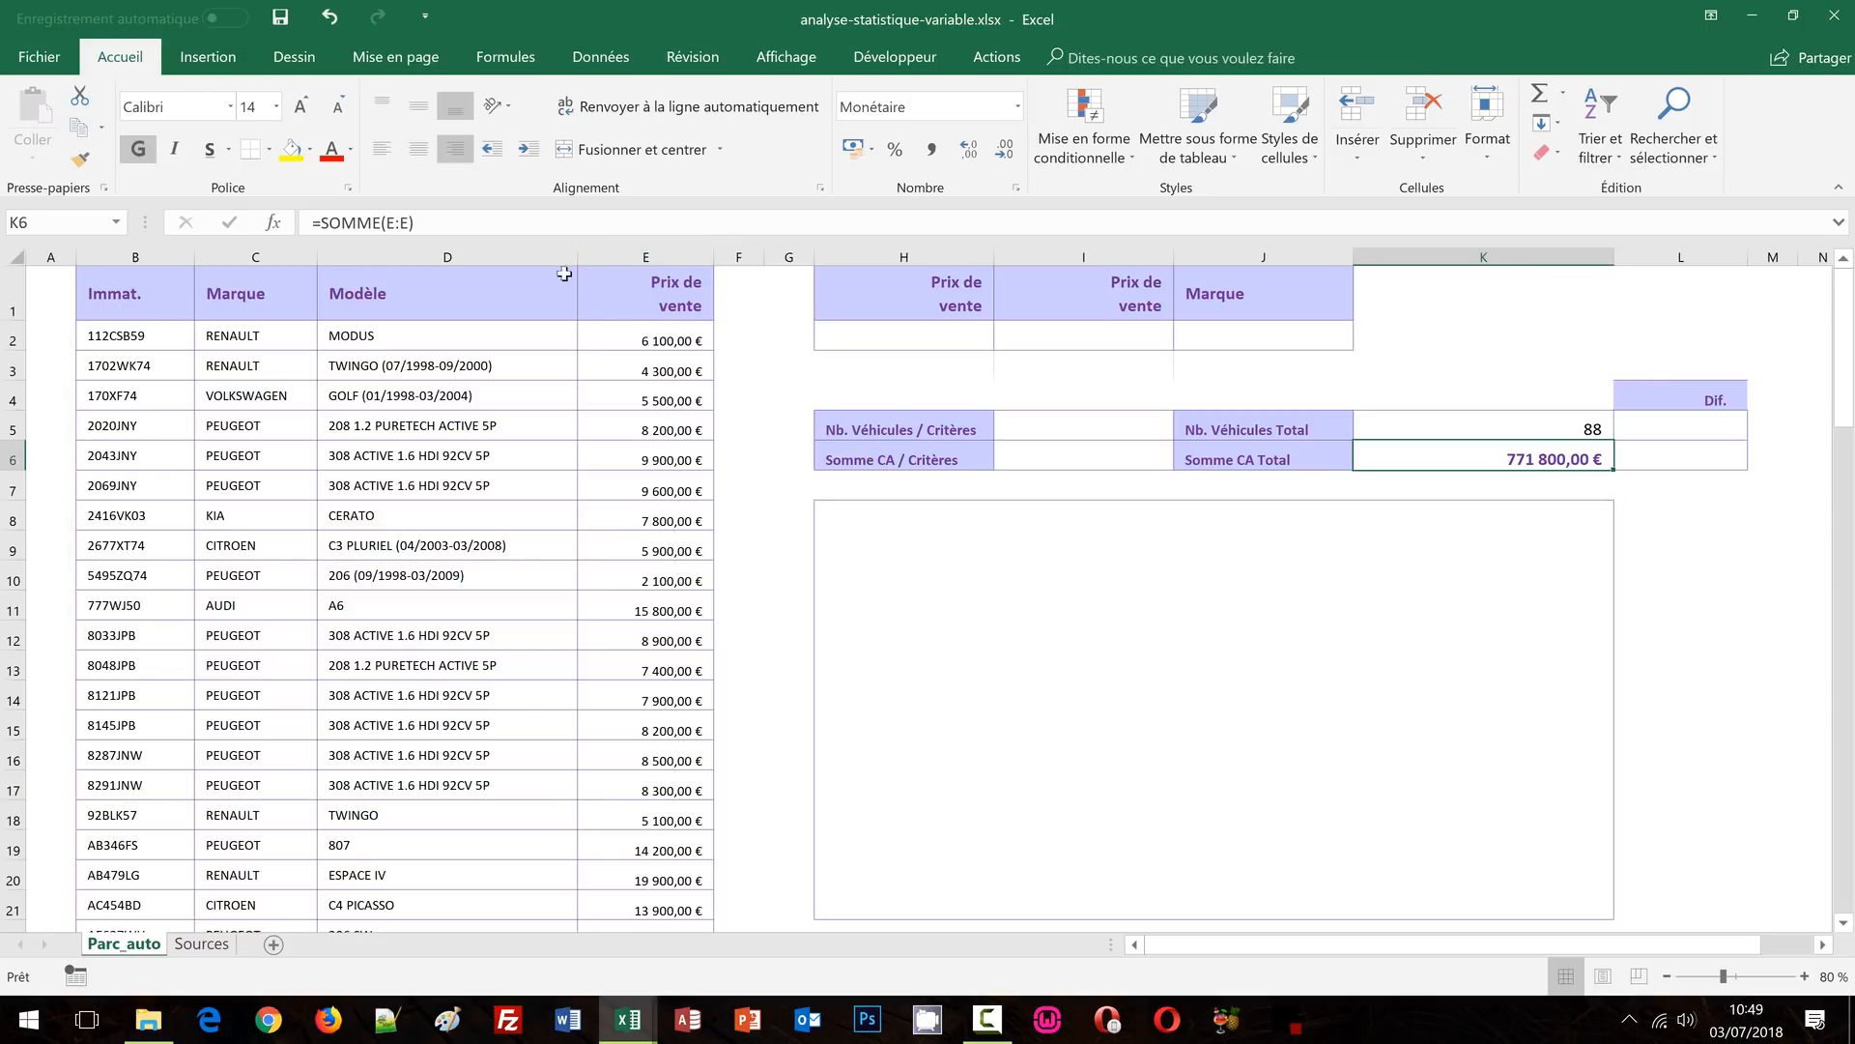
Examine the criteria range H1:J2 and compare its Prix de vente and Marque headers with the fleet table's headers
{"action": "left_click", "coordinate": [1105, 429]}
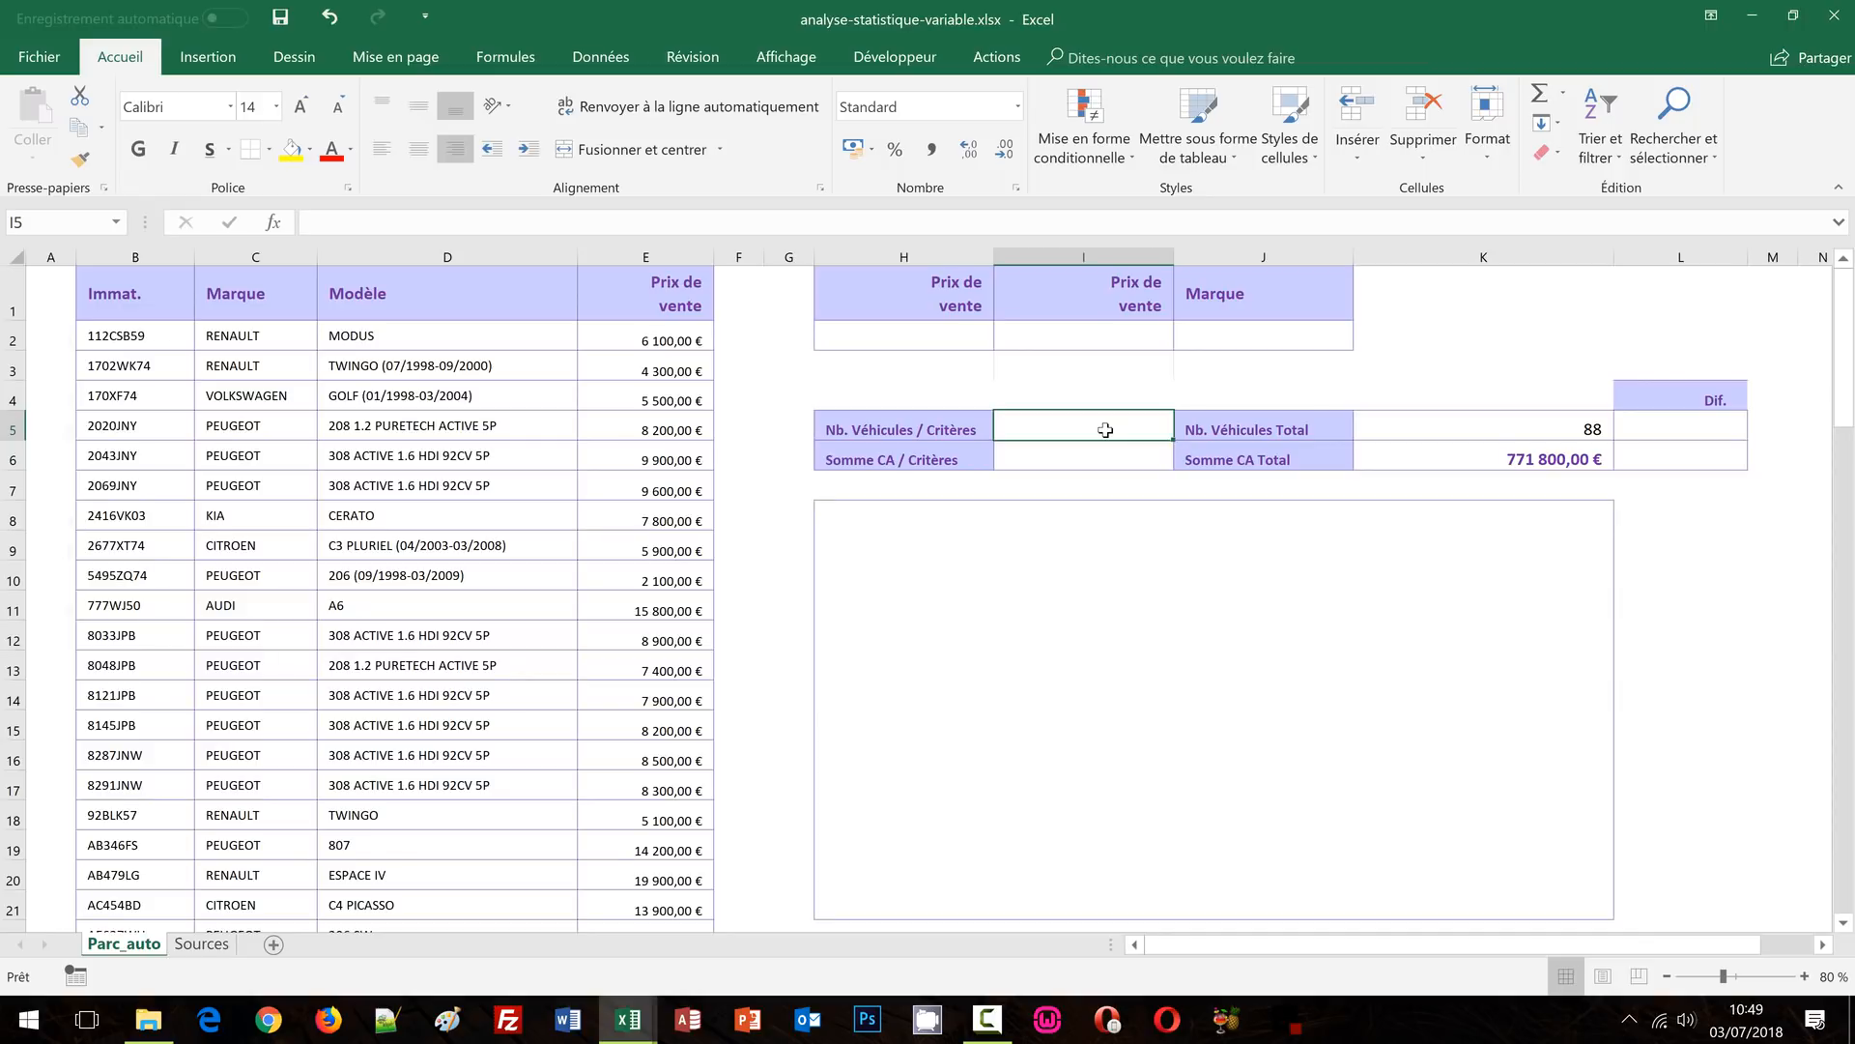
{"action": "left_click_drag", "start_coordinate": [902, 277], "coordinate": [1177, 336]}
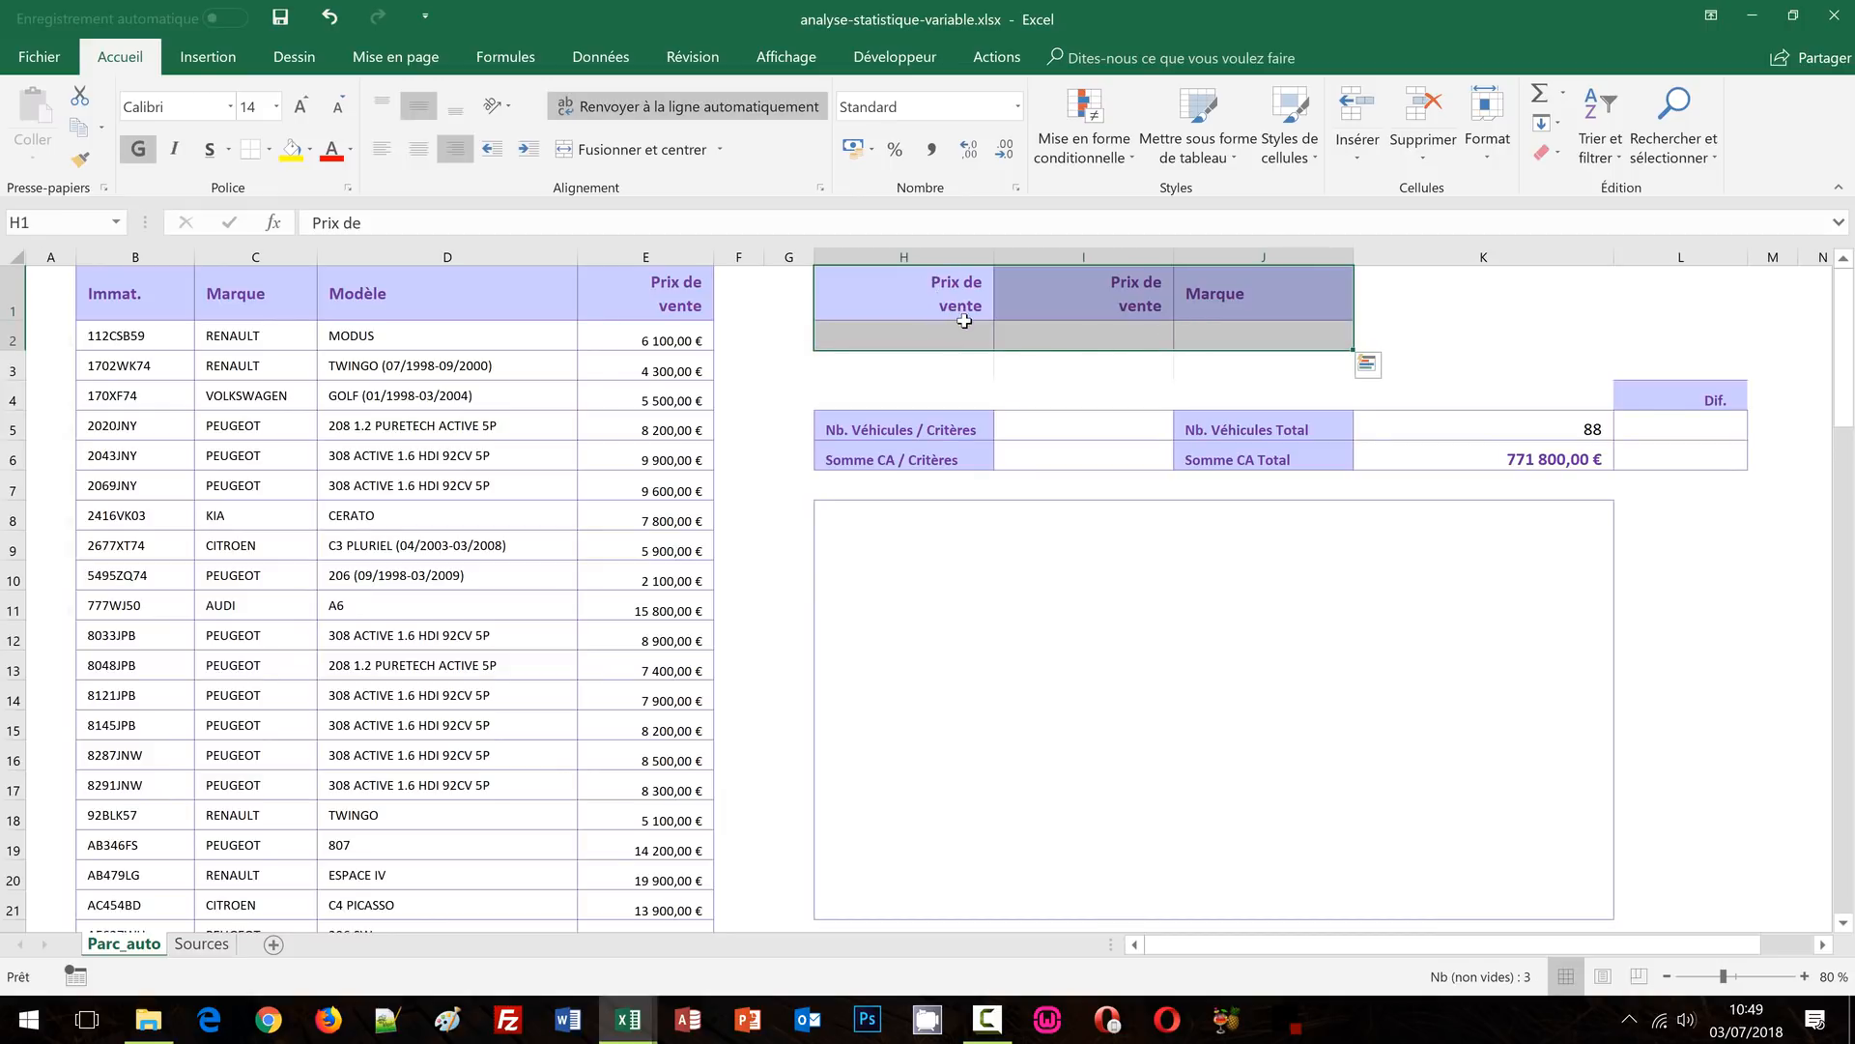
{"action": "left_click", "coordinate": [964, 313]}
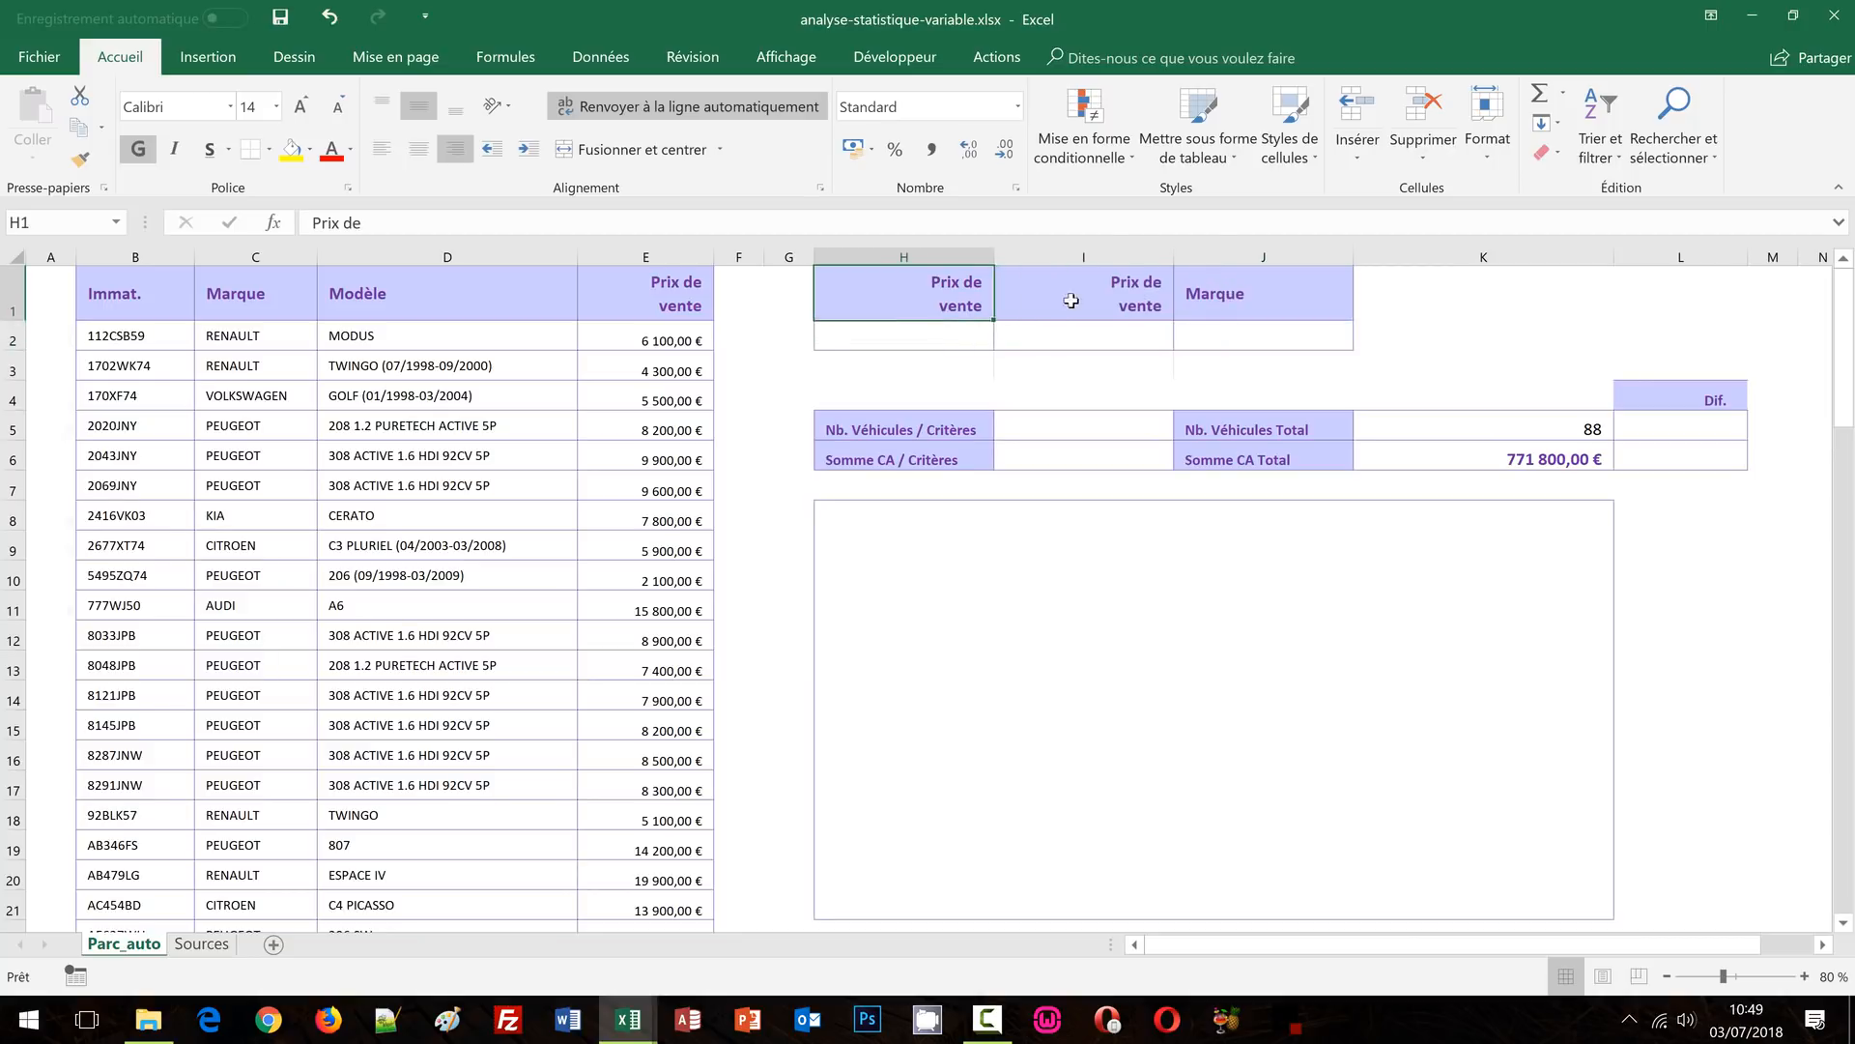
{"action": "left_click", "coordinate": [1092, 301]}
{"action": "left_click", "coordinate": [1219, 291]}
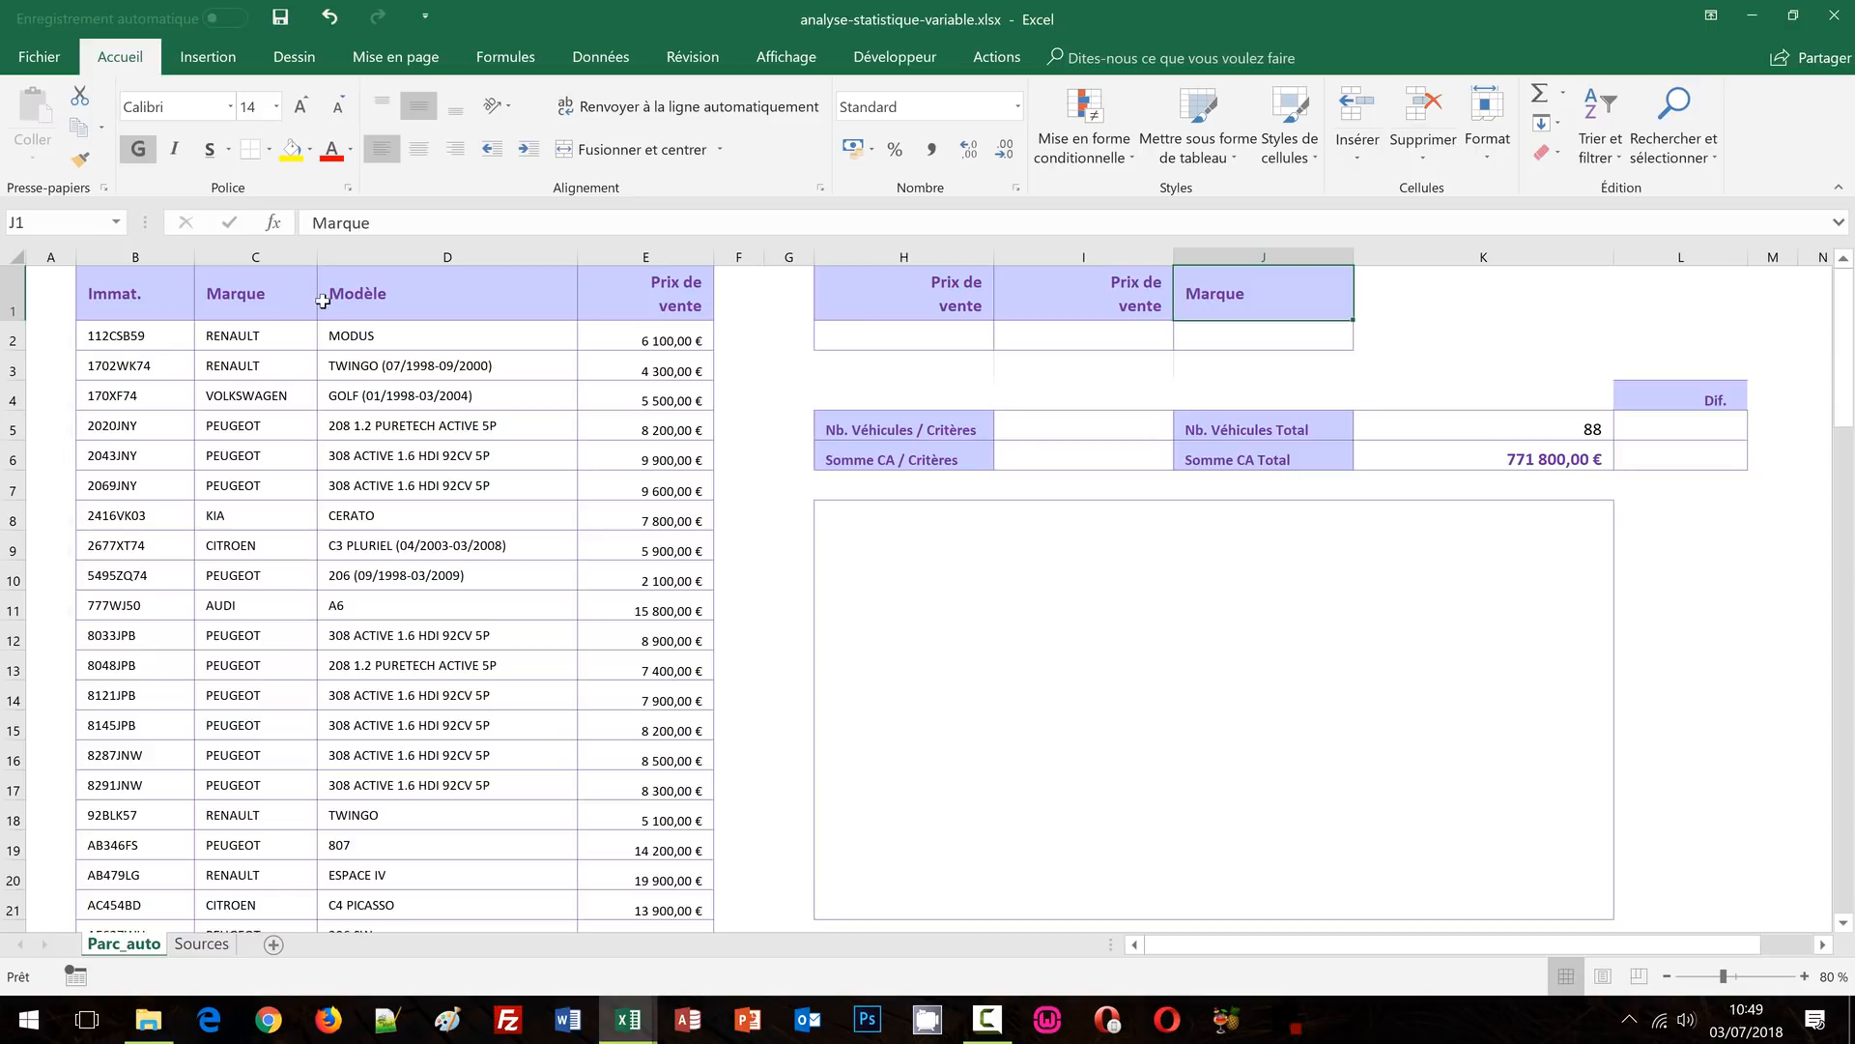
{"action": "left_click", "coordinate": [1434, 350]}
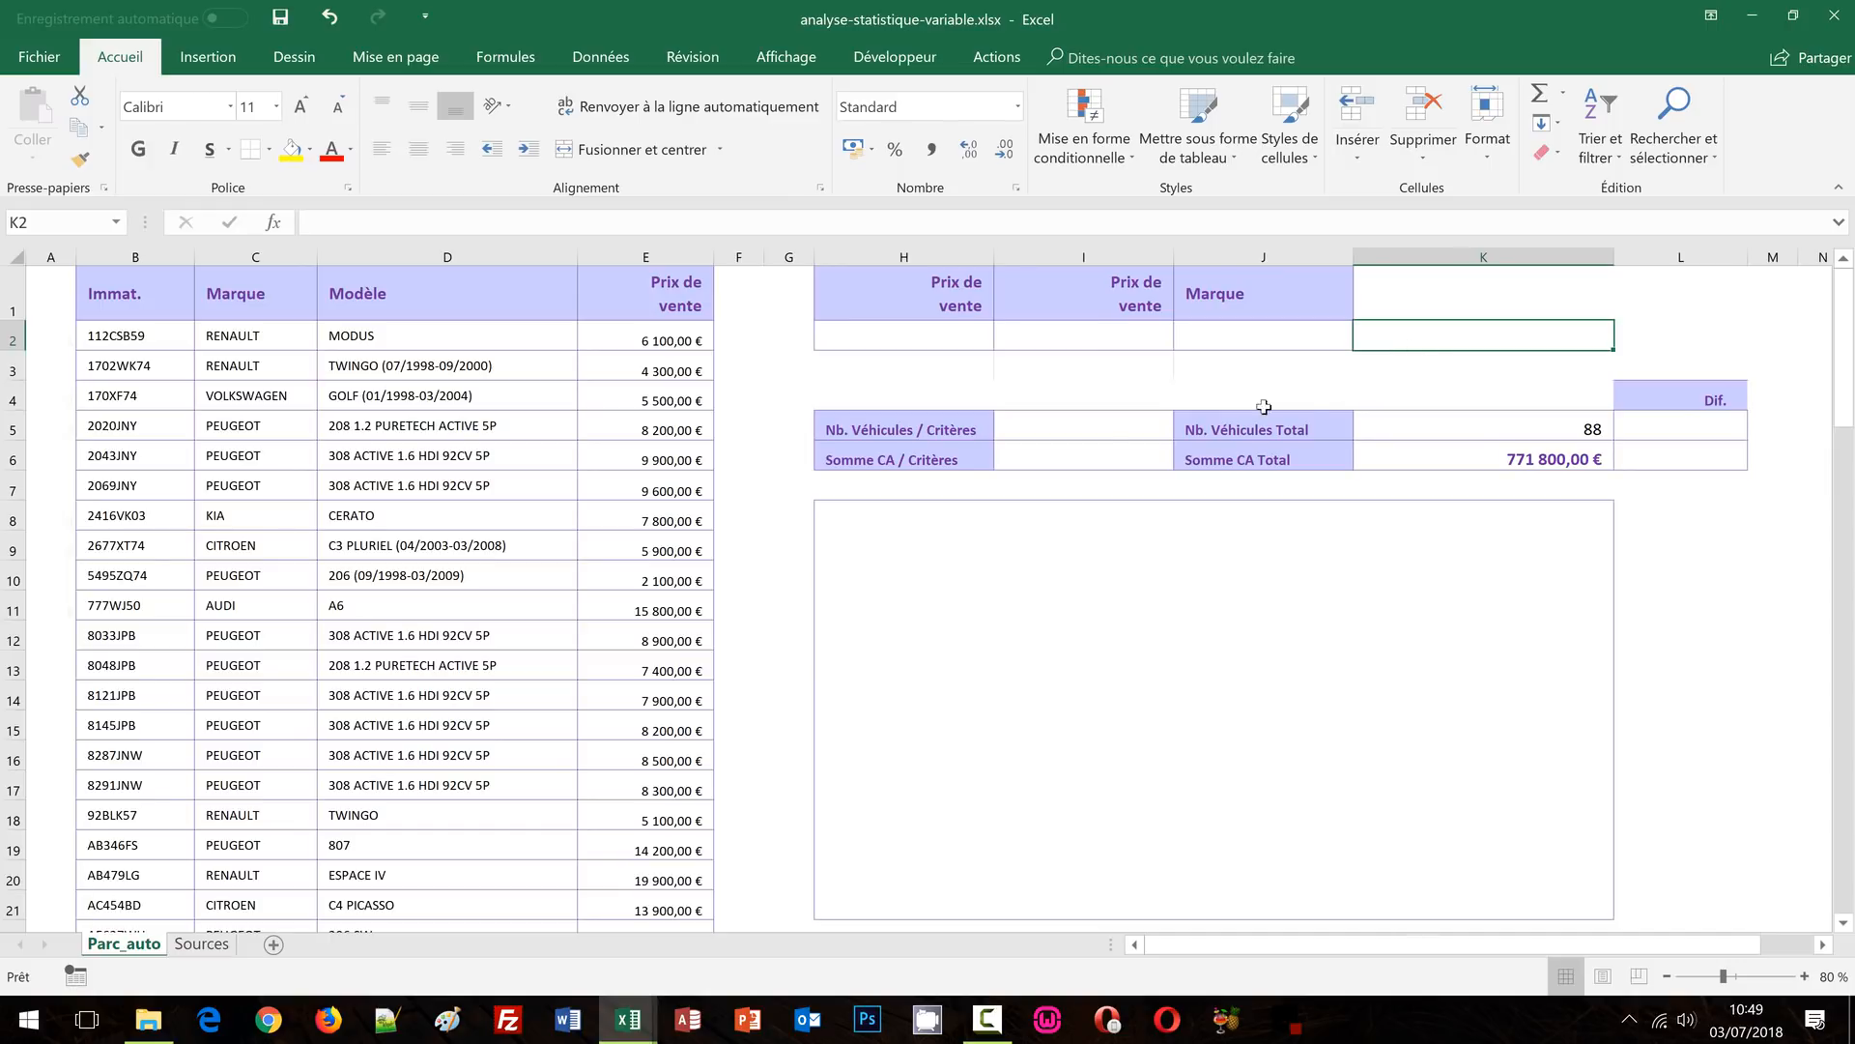
Select cell I5 and review the workbook's defined names and their ranges in the Name Manager
{"action": "left_click", "coordinate": [1088, 422]}
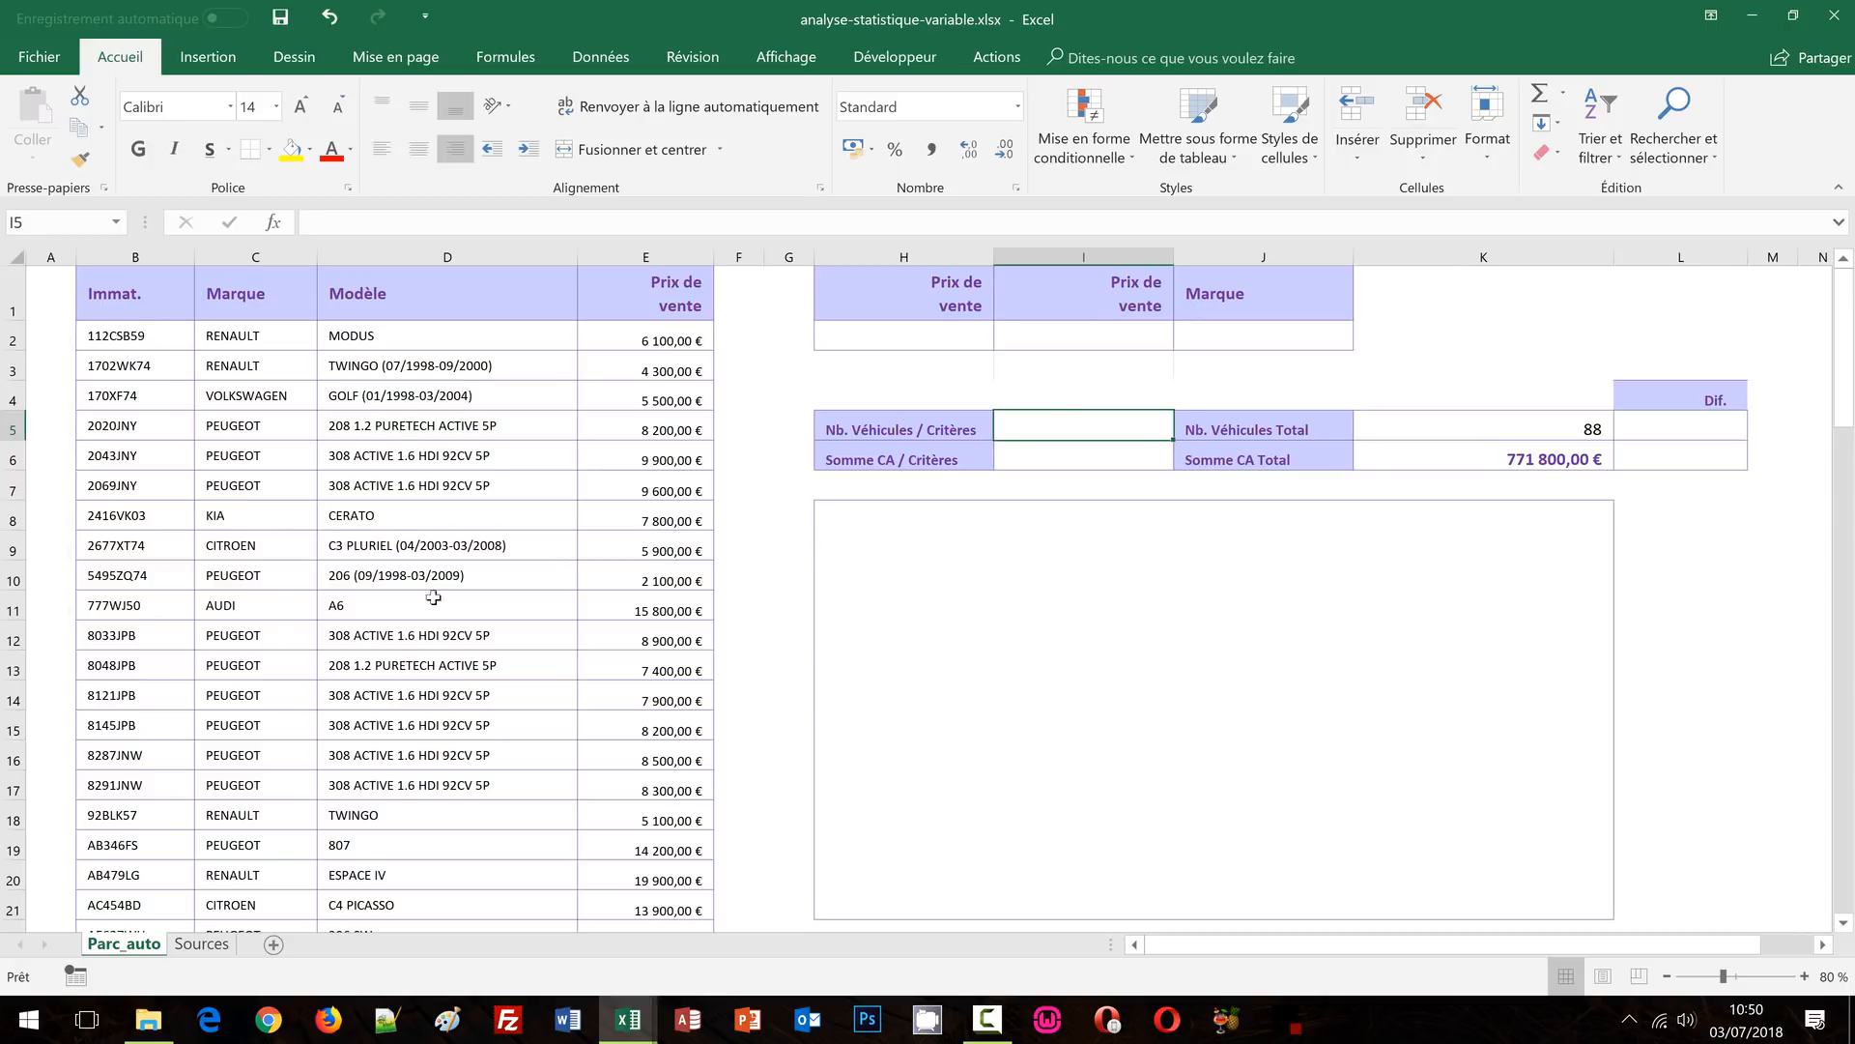
{"action": "left_click", "coordinate": [527, 66]}
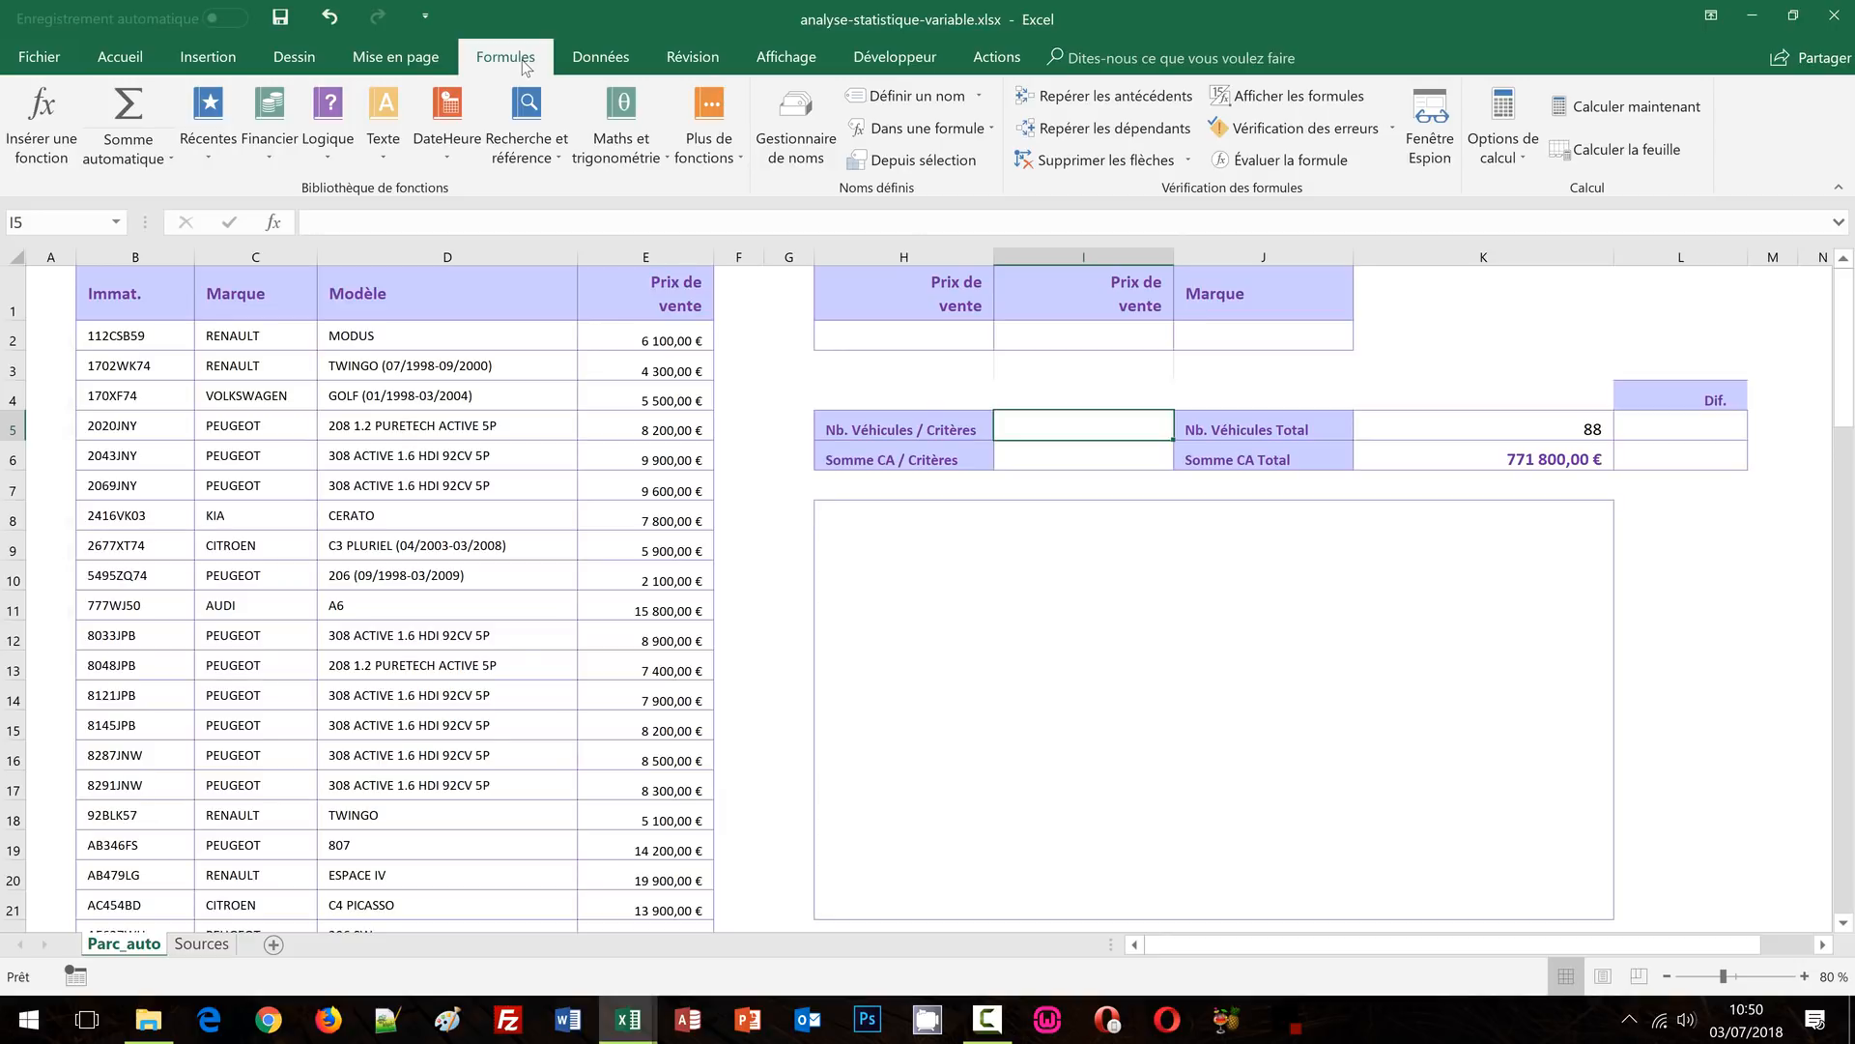
{"action": "left_click", "coordinate": [797, 144]}
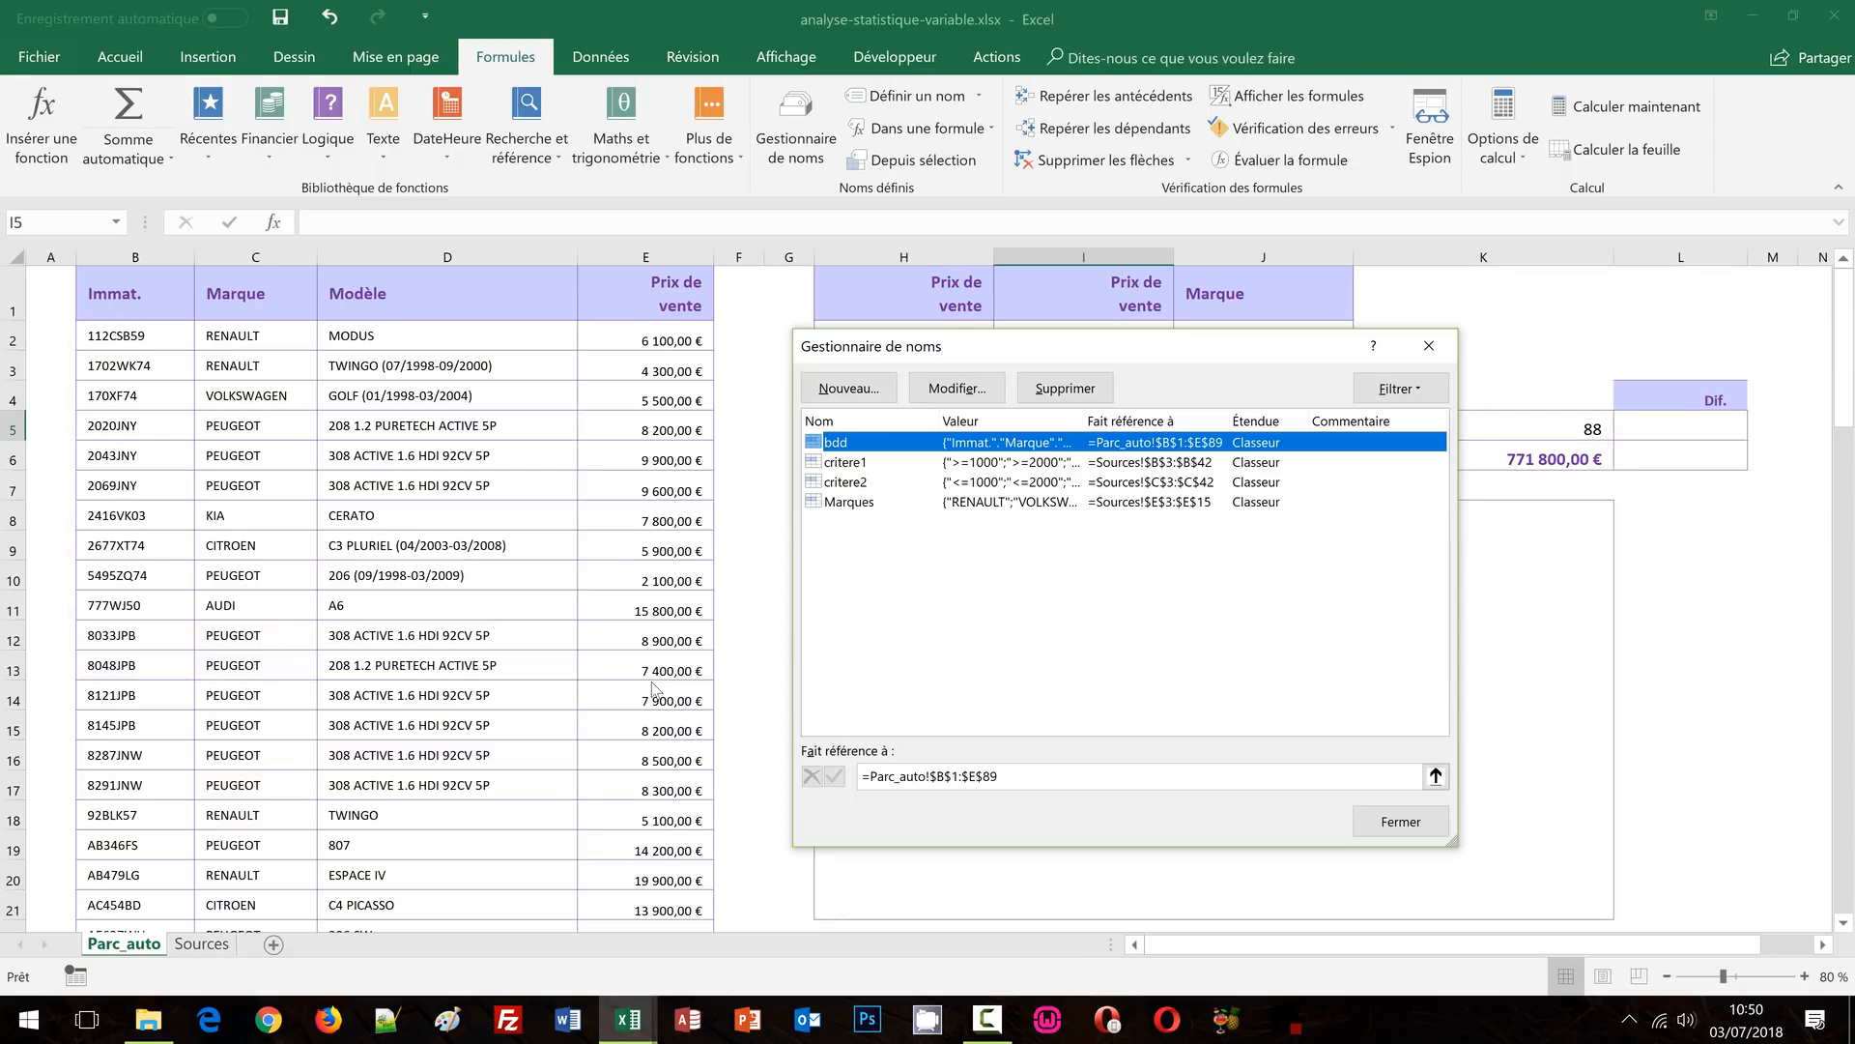
{"action": "left_click", "coordinate": [1430, 346]}
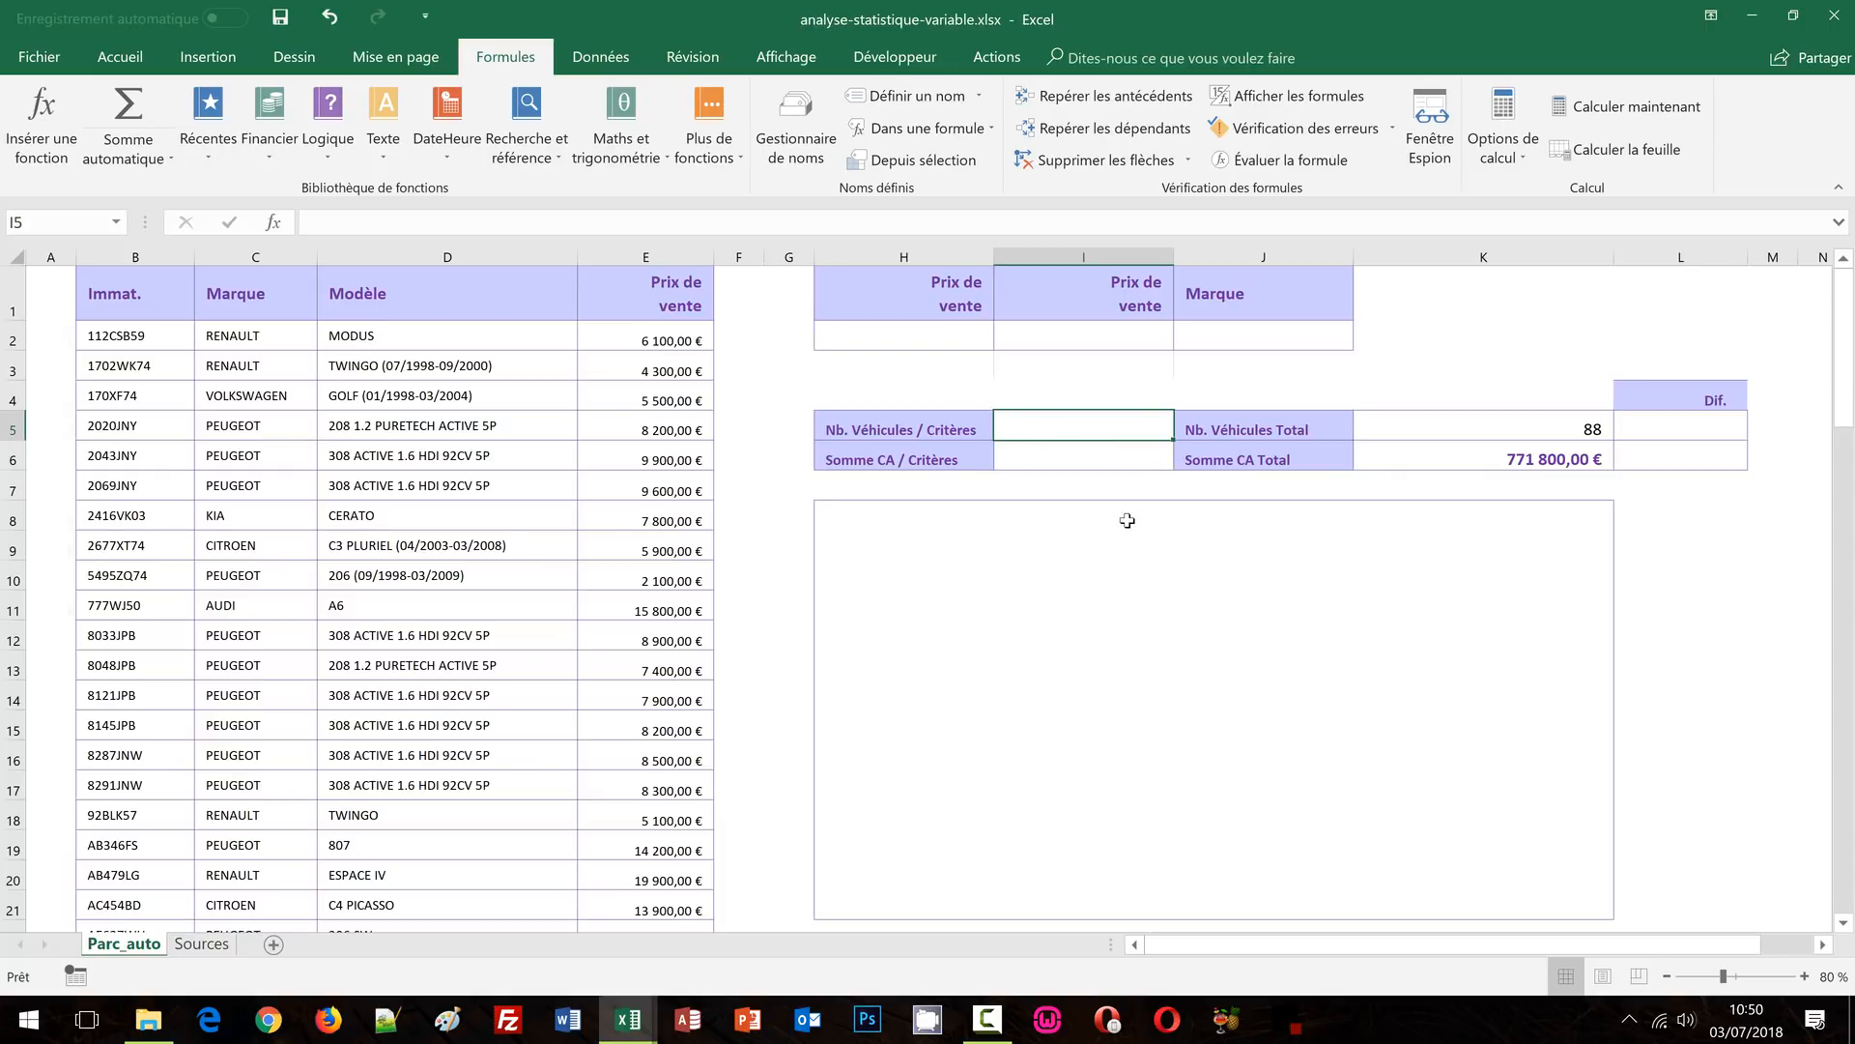
Enter the formula =BDNB(bdd;E1;H1:J2) in cell I5 to count the vehicles matching the criteria
{"action": "type", "text": "="}
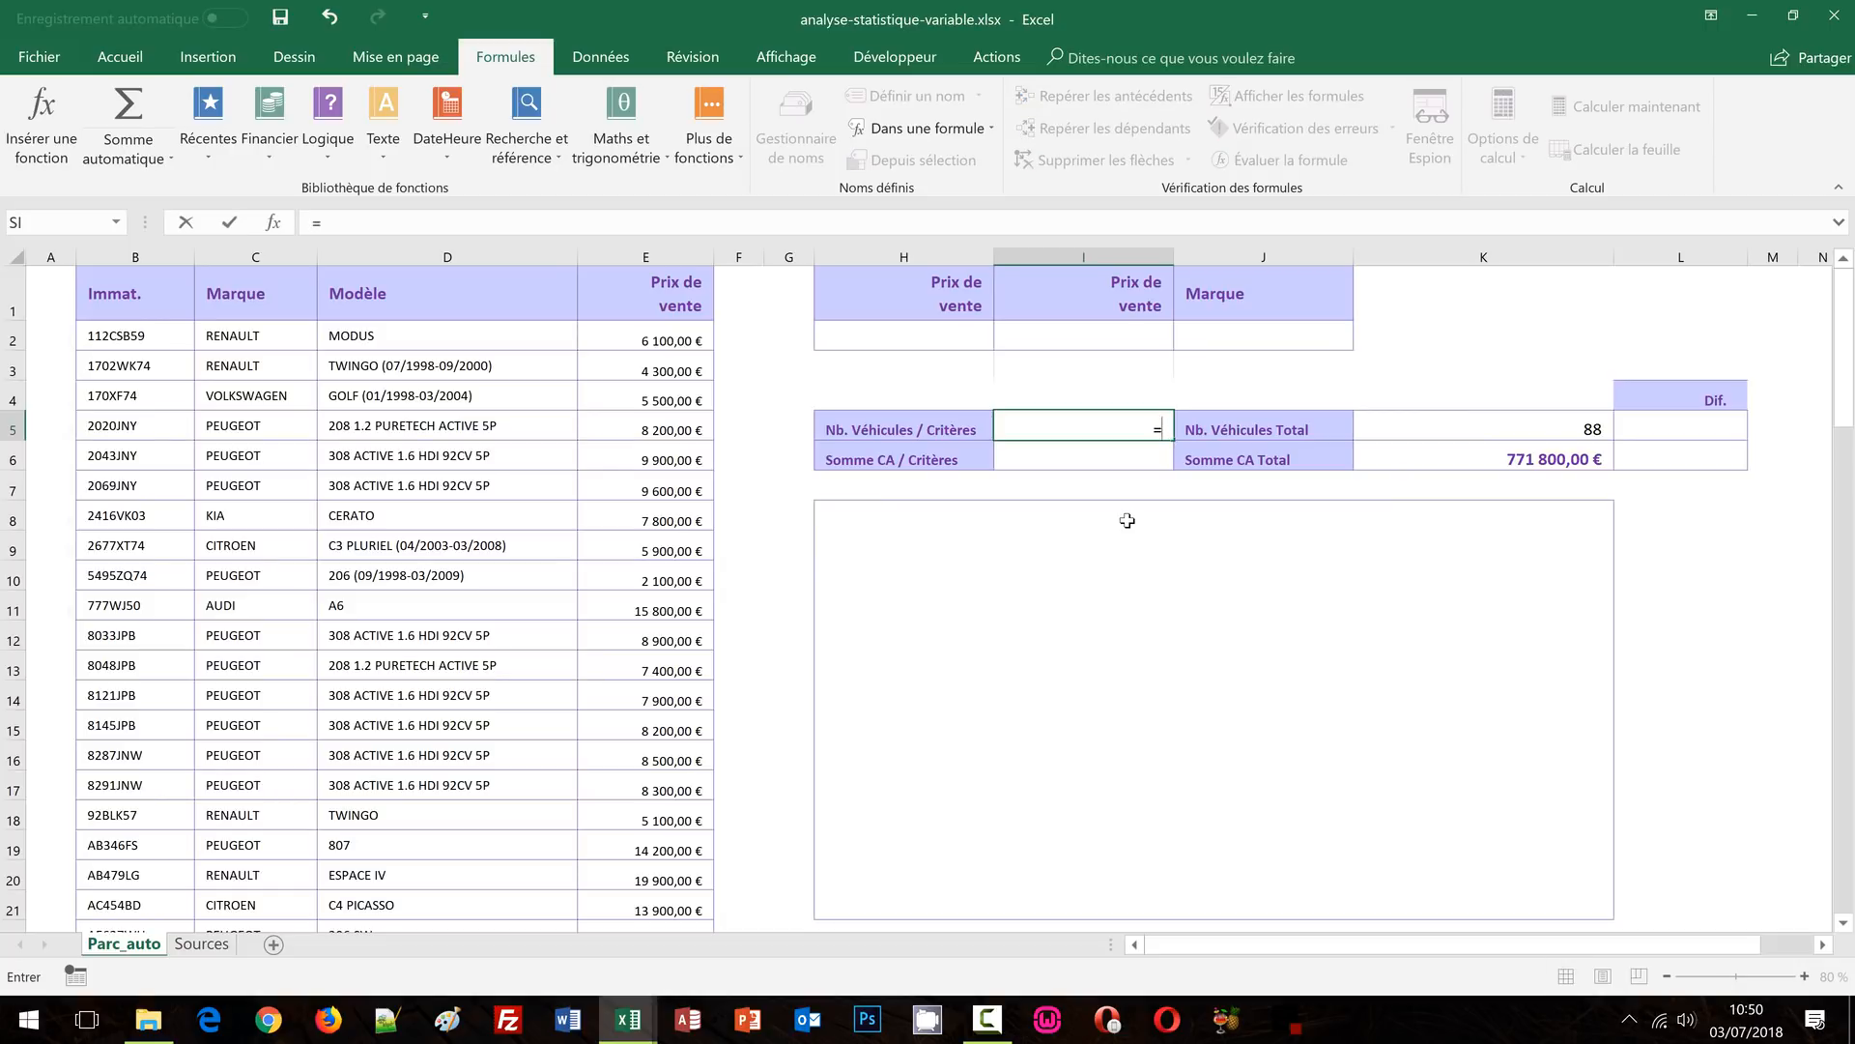
{"action": "type", "text": "nb"}
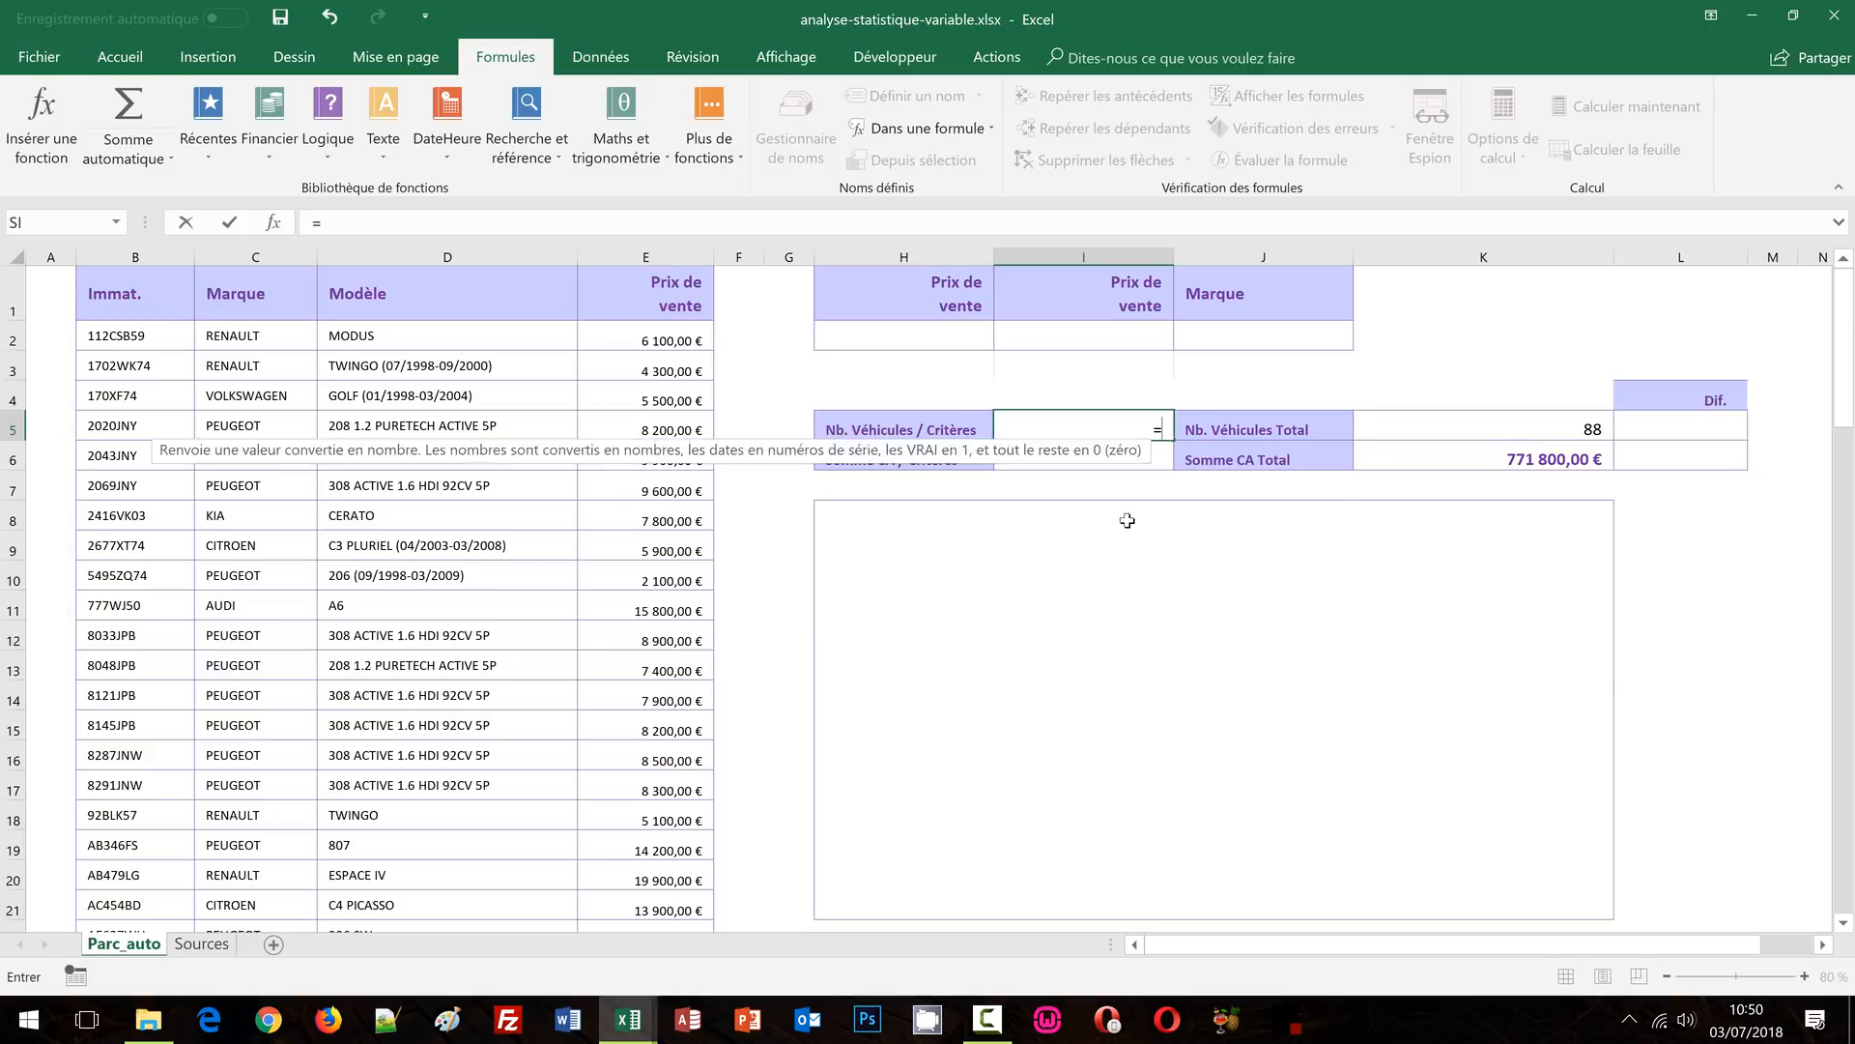
{"action": "key", "text": "BackSpace"}
{"action": "key", "text": "BackSpace"}
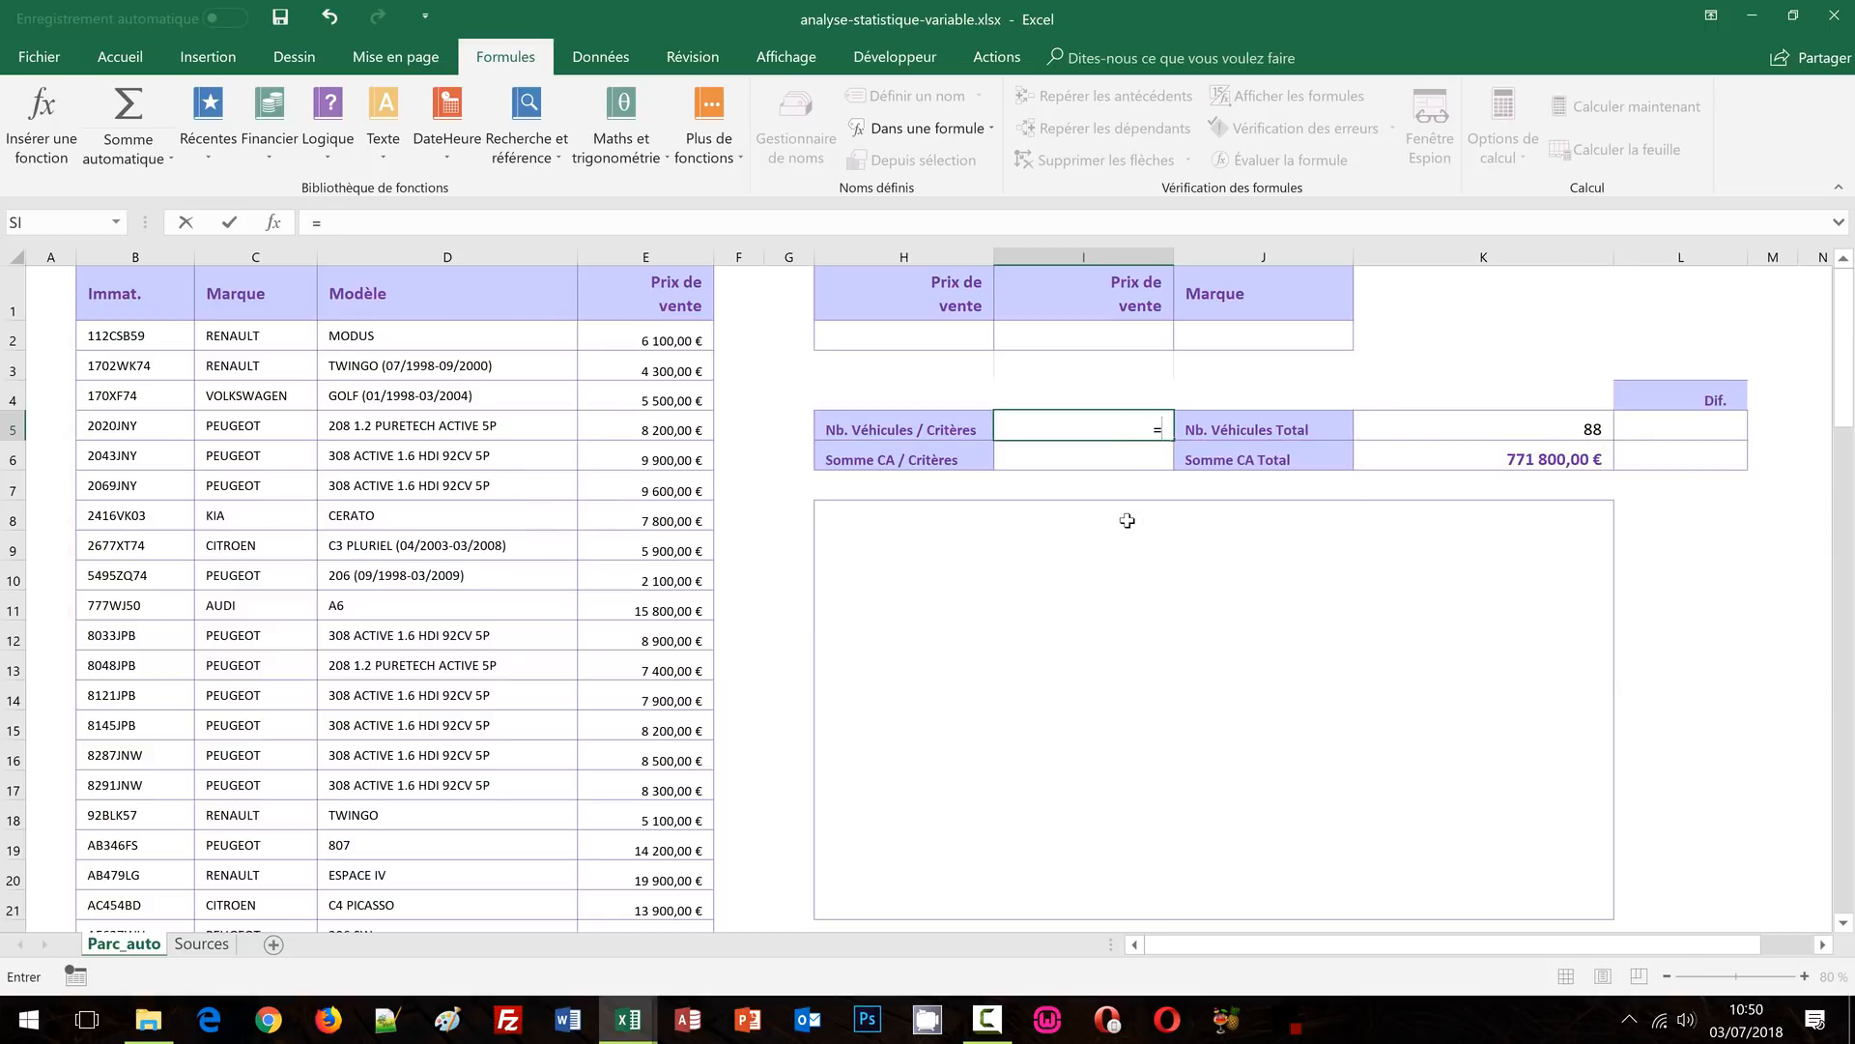
{"action": "type", "text": "bdnb"}
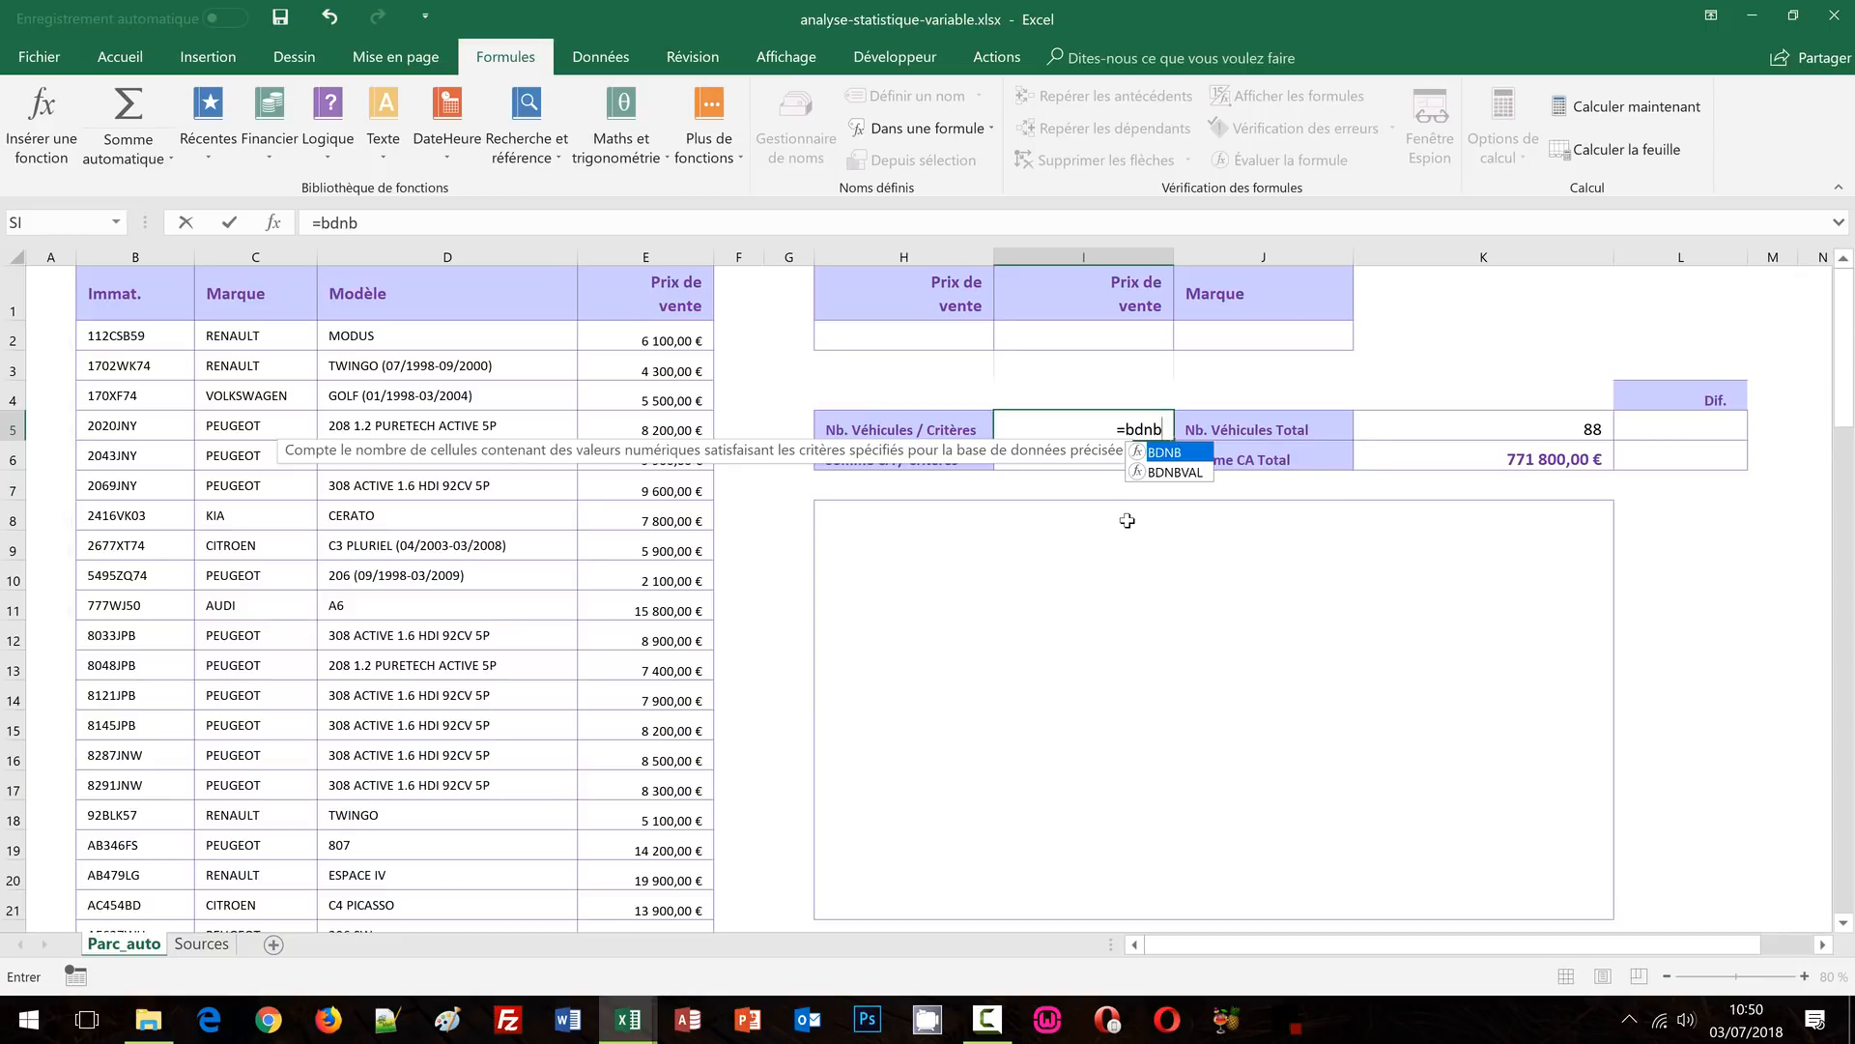
{"action": "type", "text": "("}
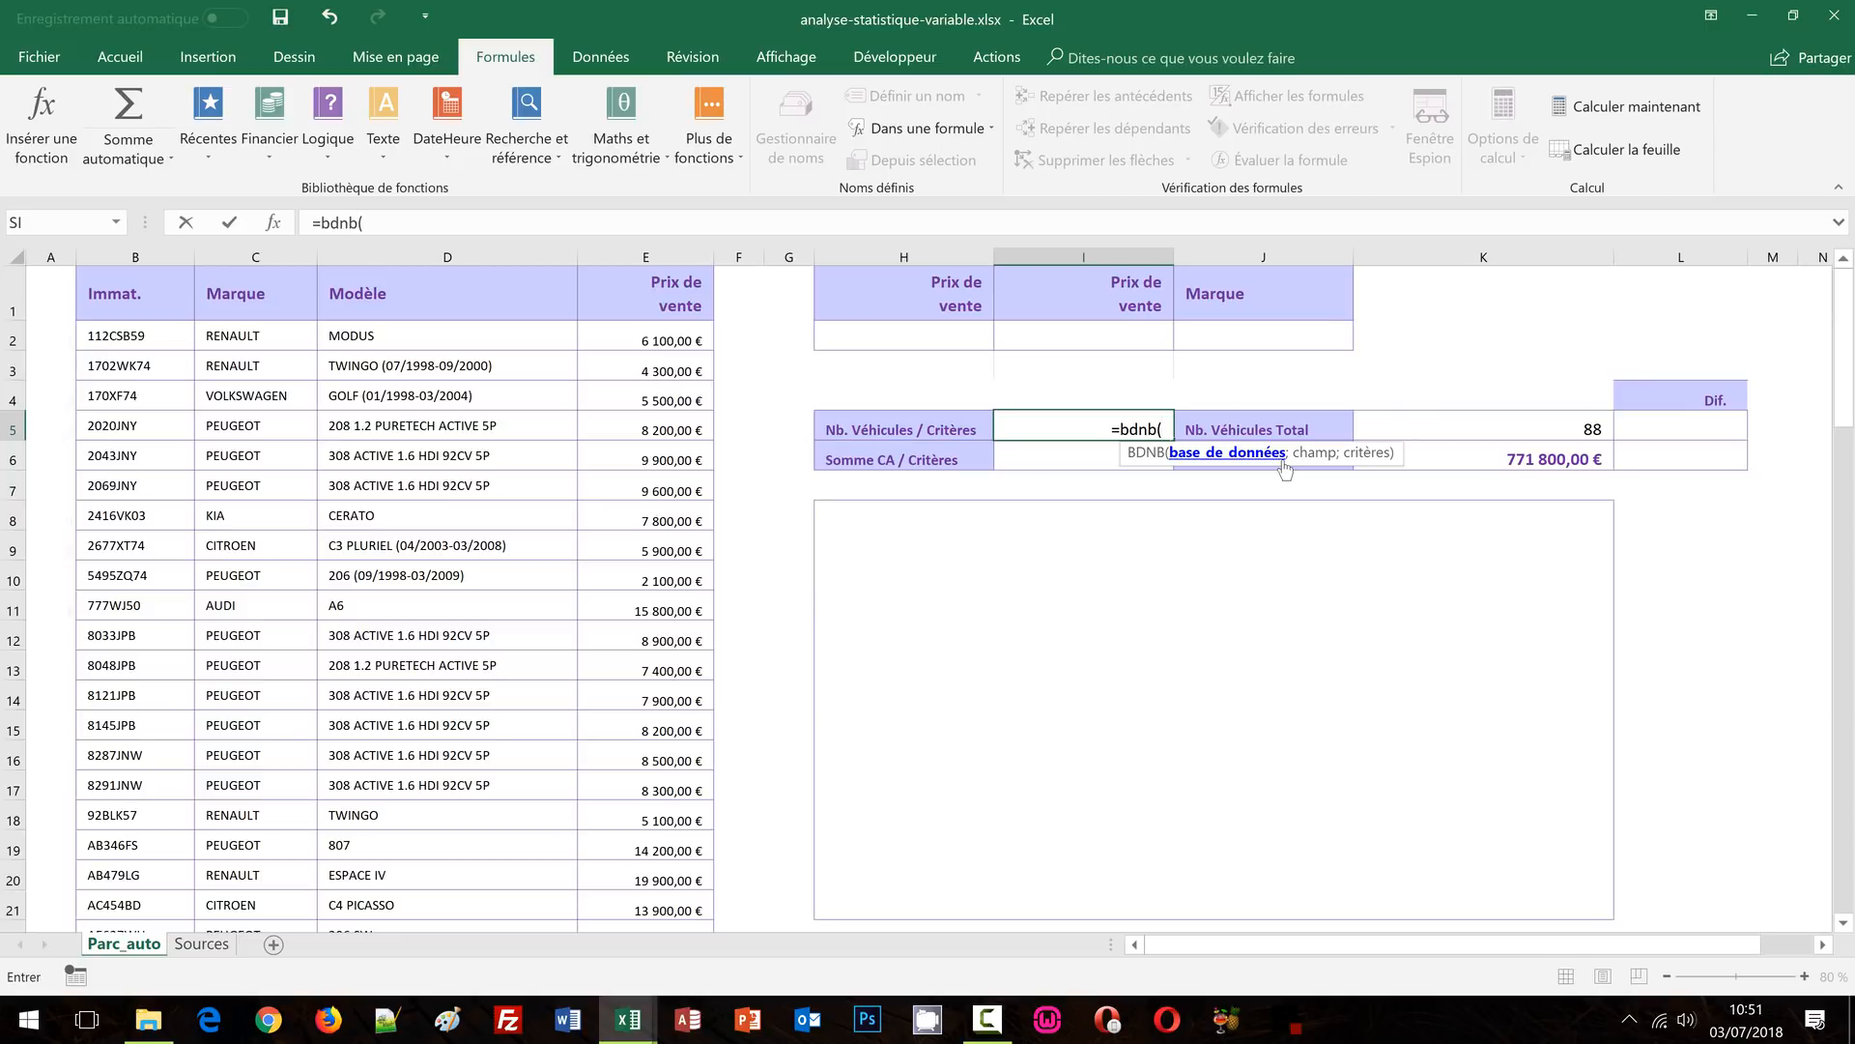
{"action": "type", "text": "bd"}
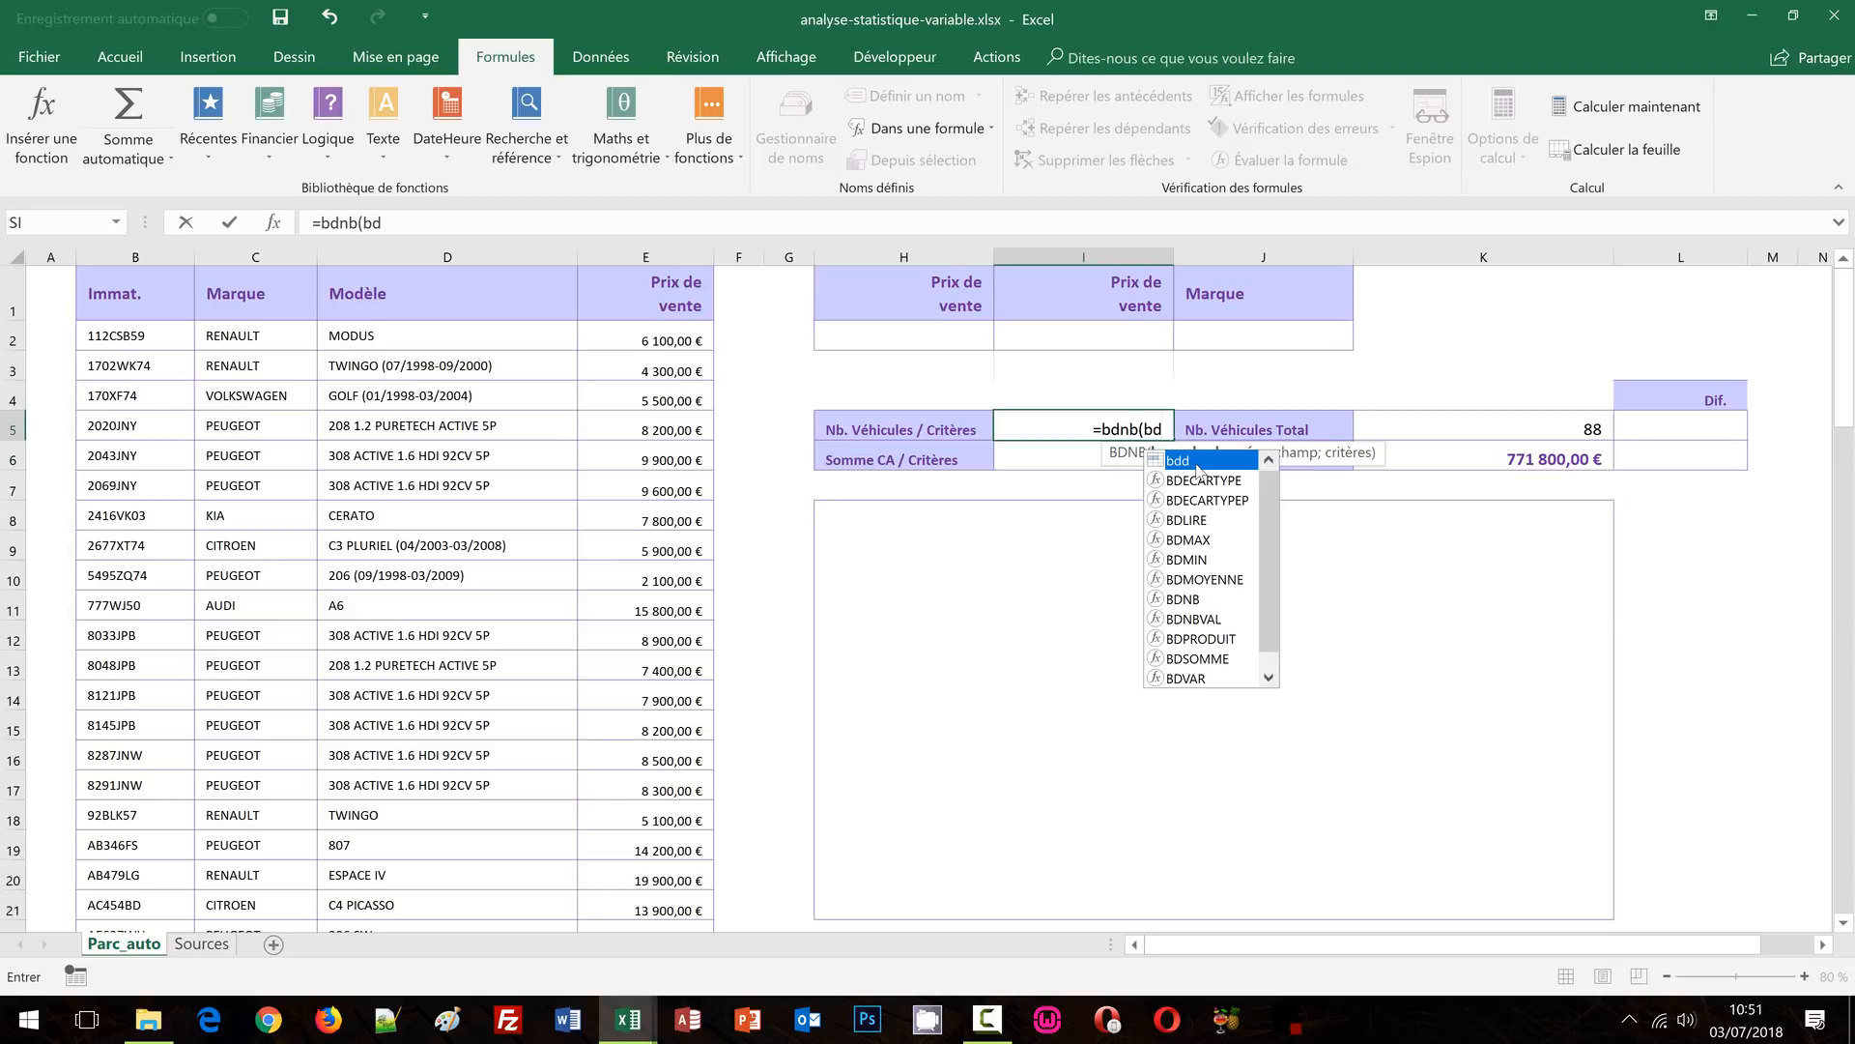
{"action": "type", "text": "d"}
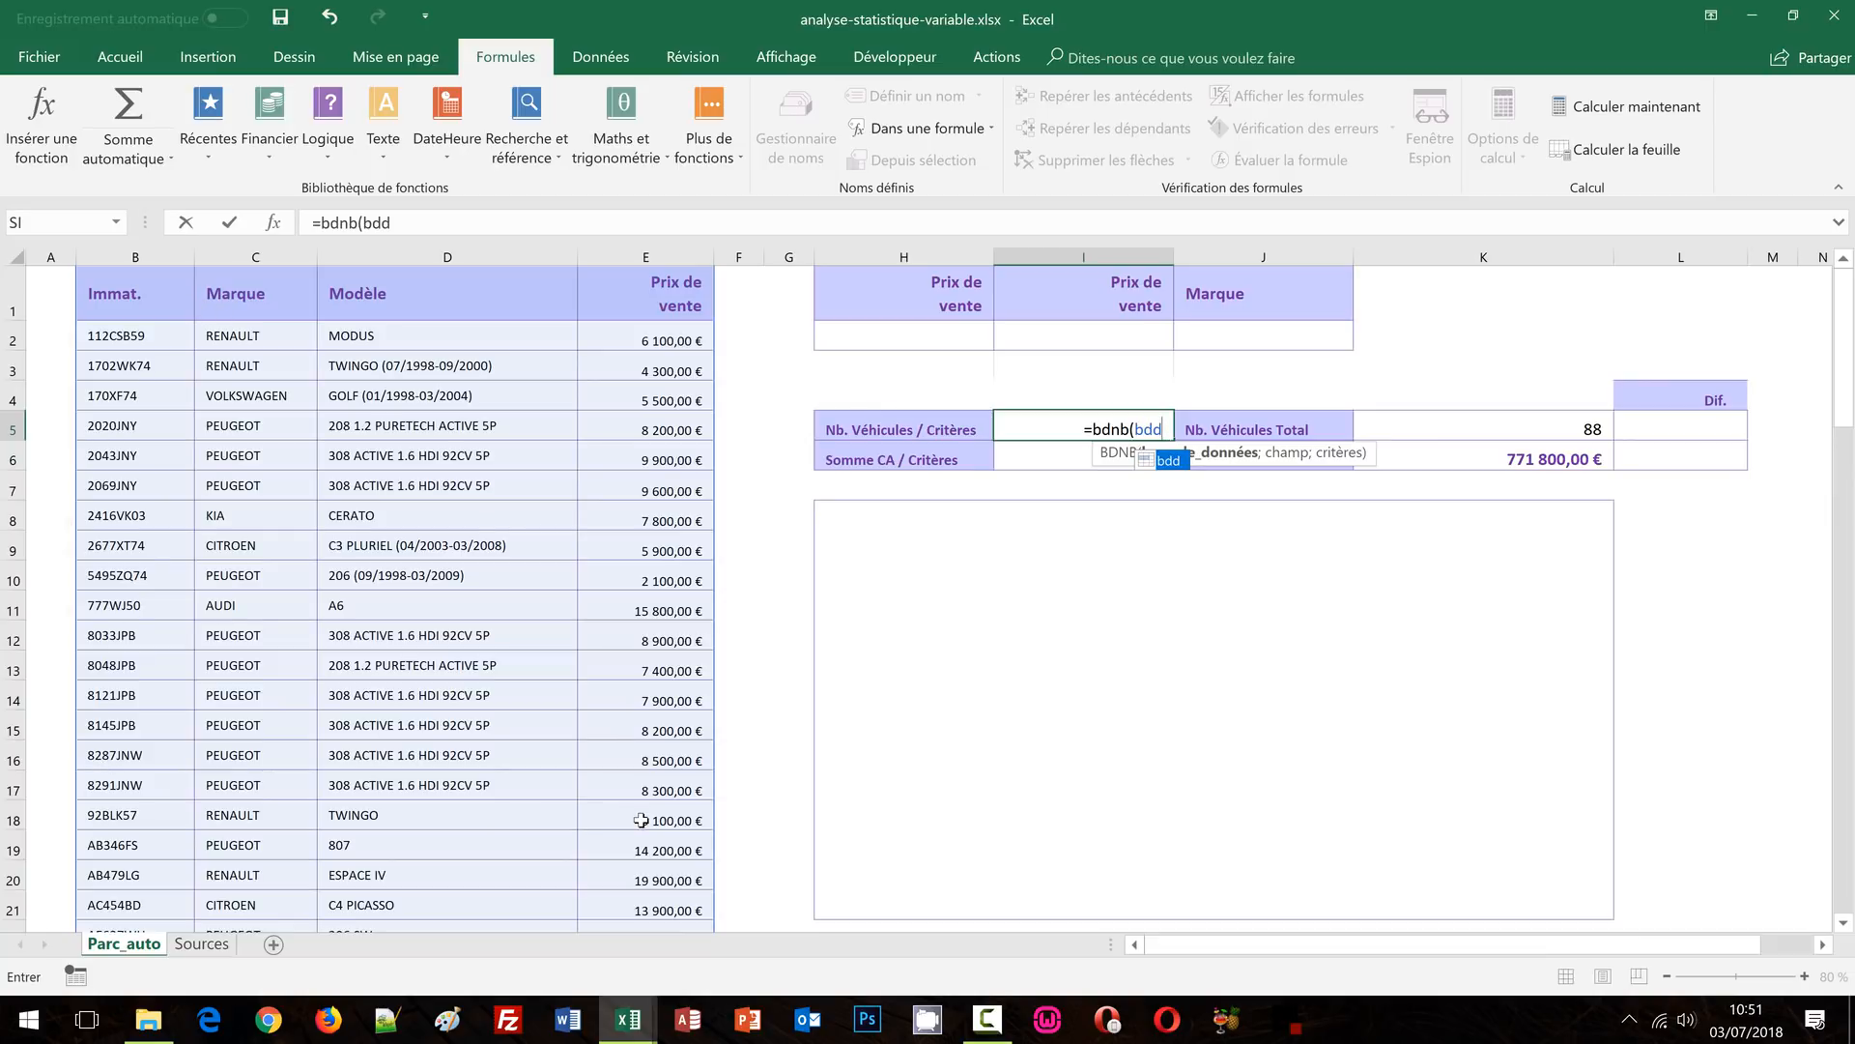
{"action": "type", "text": ";"}
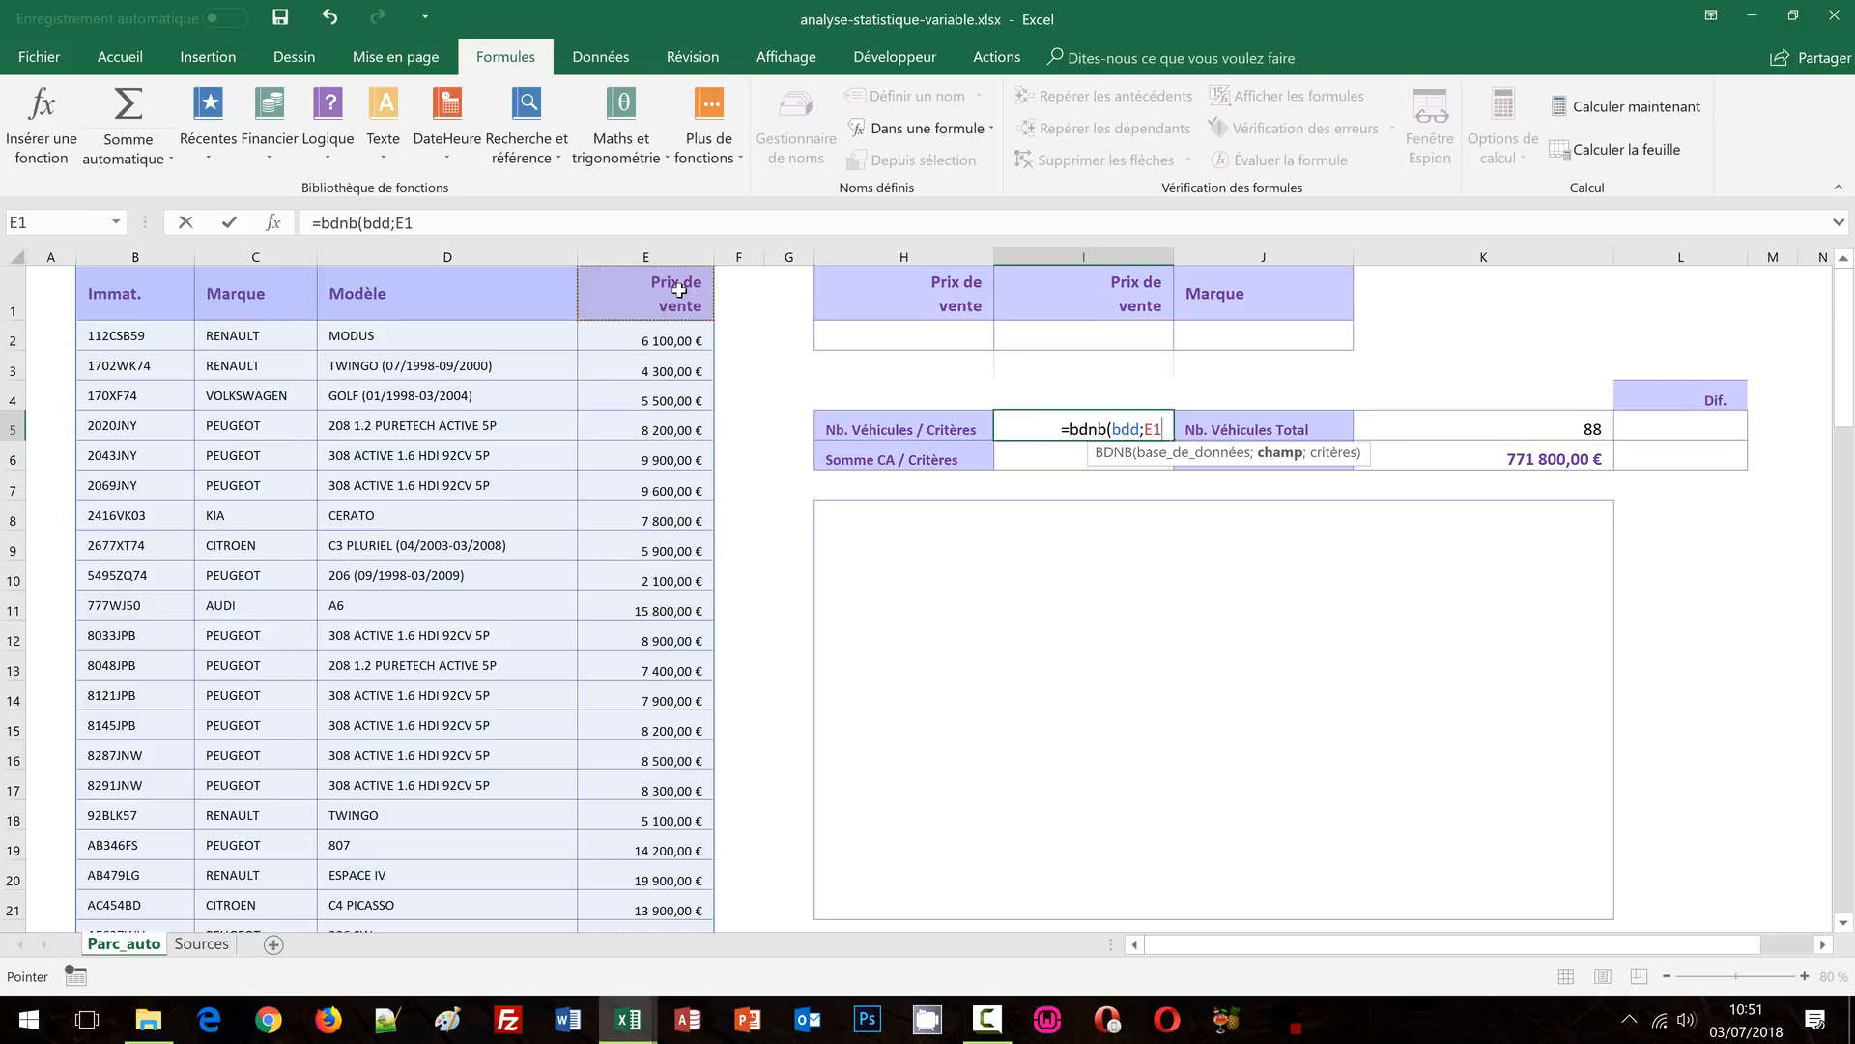
{"action": "type", "text": ";"}
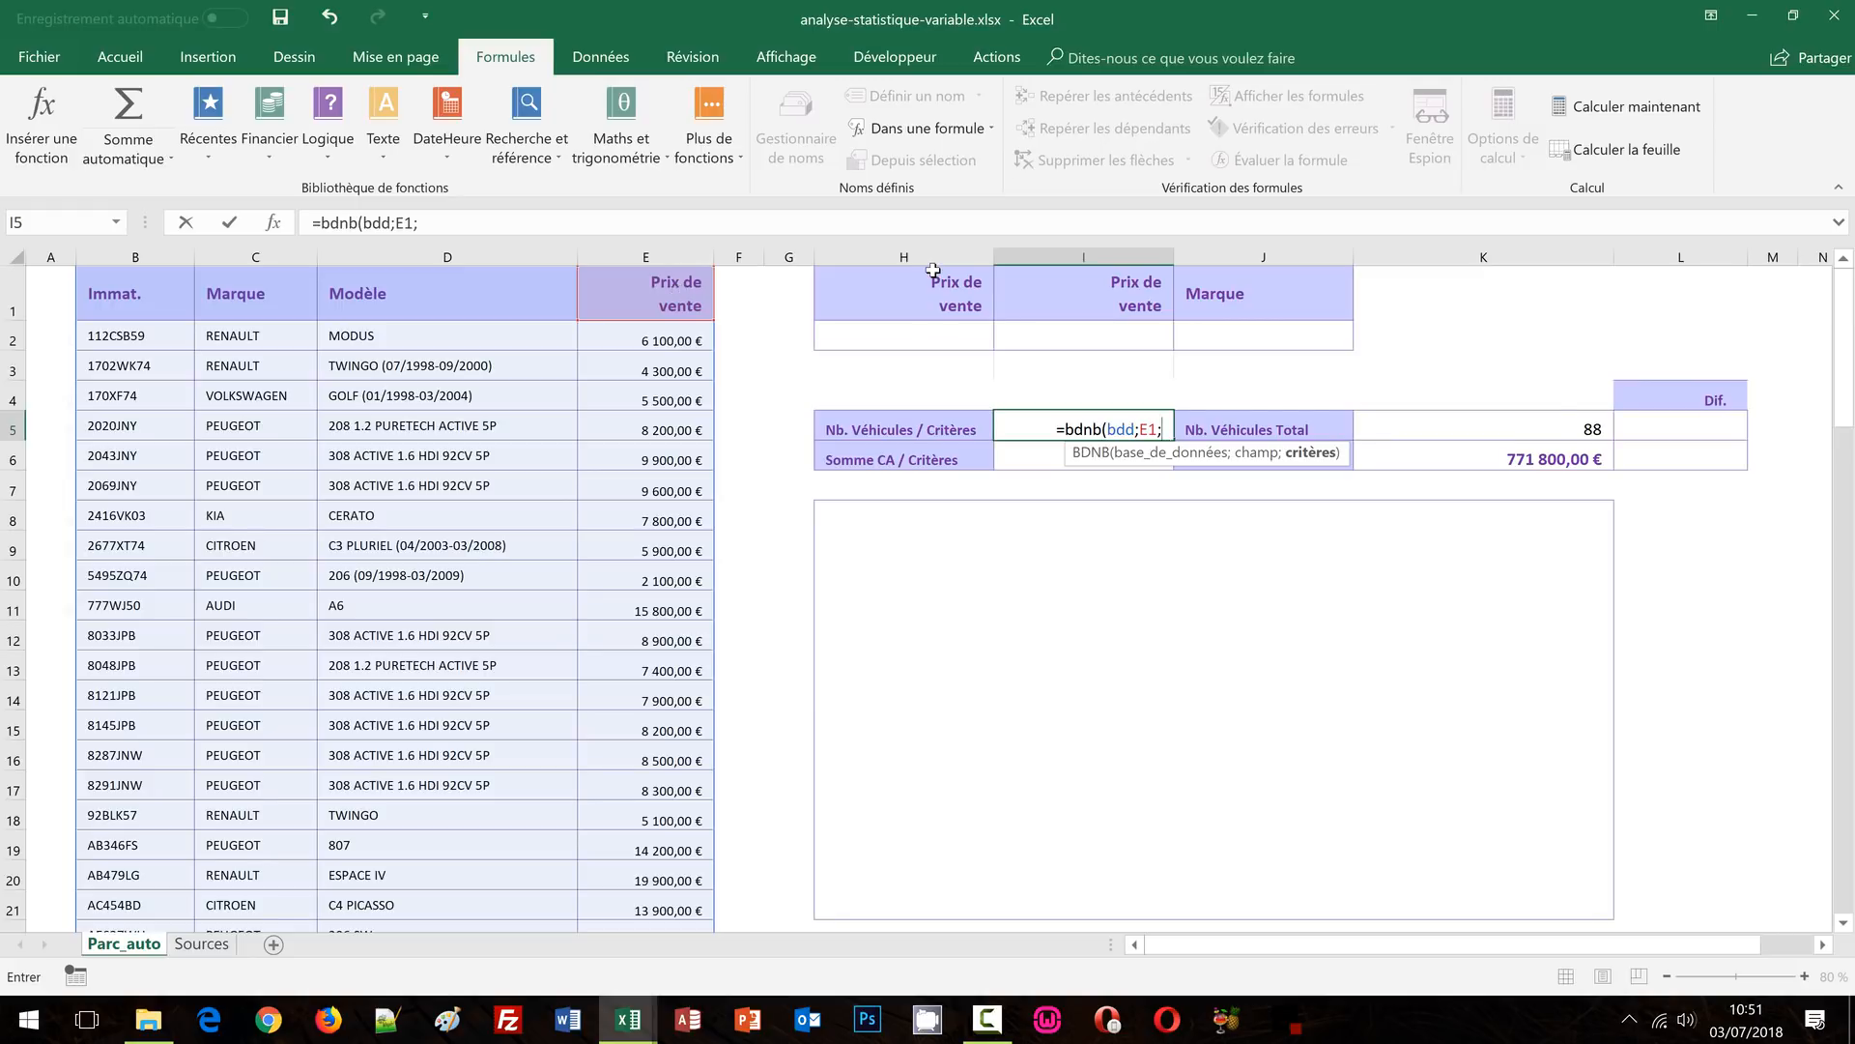
{"action": "left_click_drag", "start_coordinate": [935, 271], "coordinate": [1316, 340]}
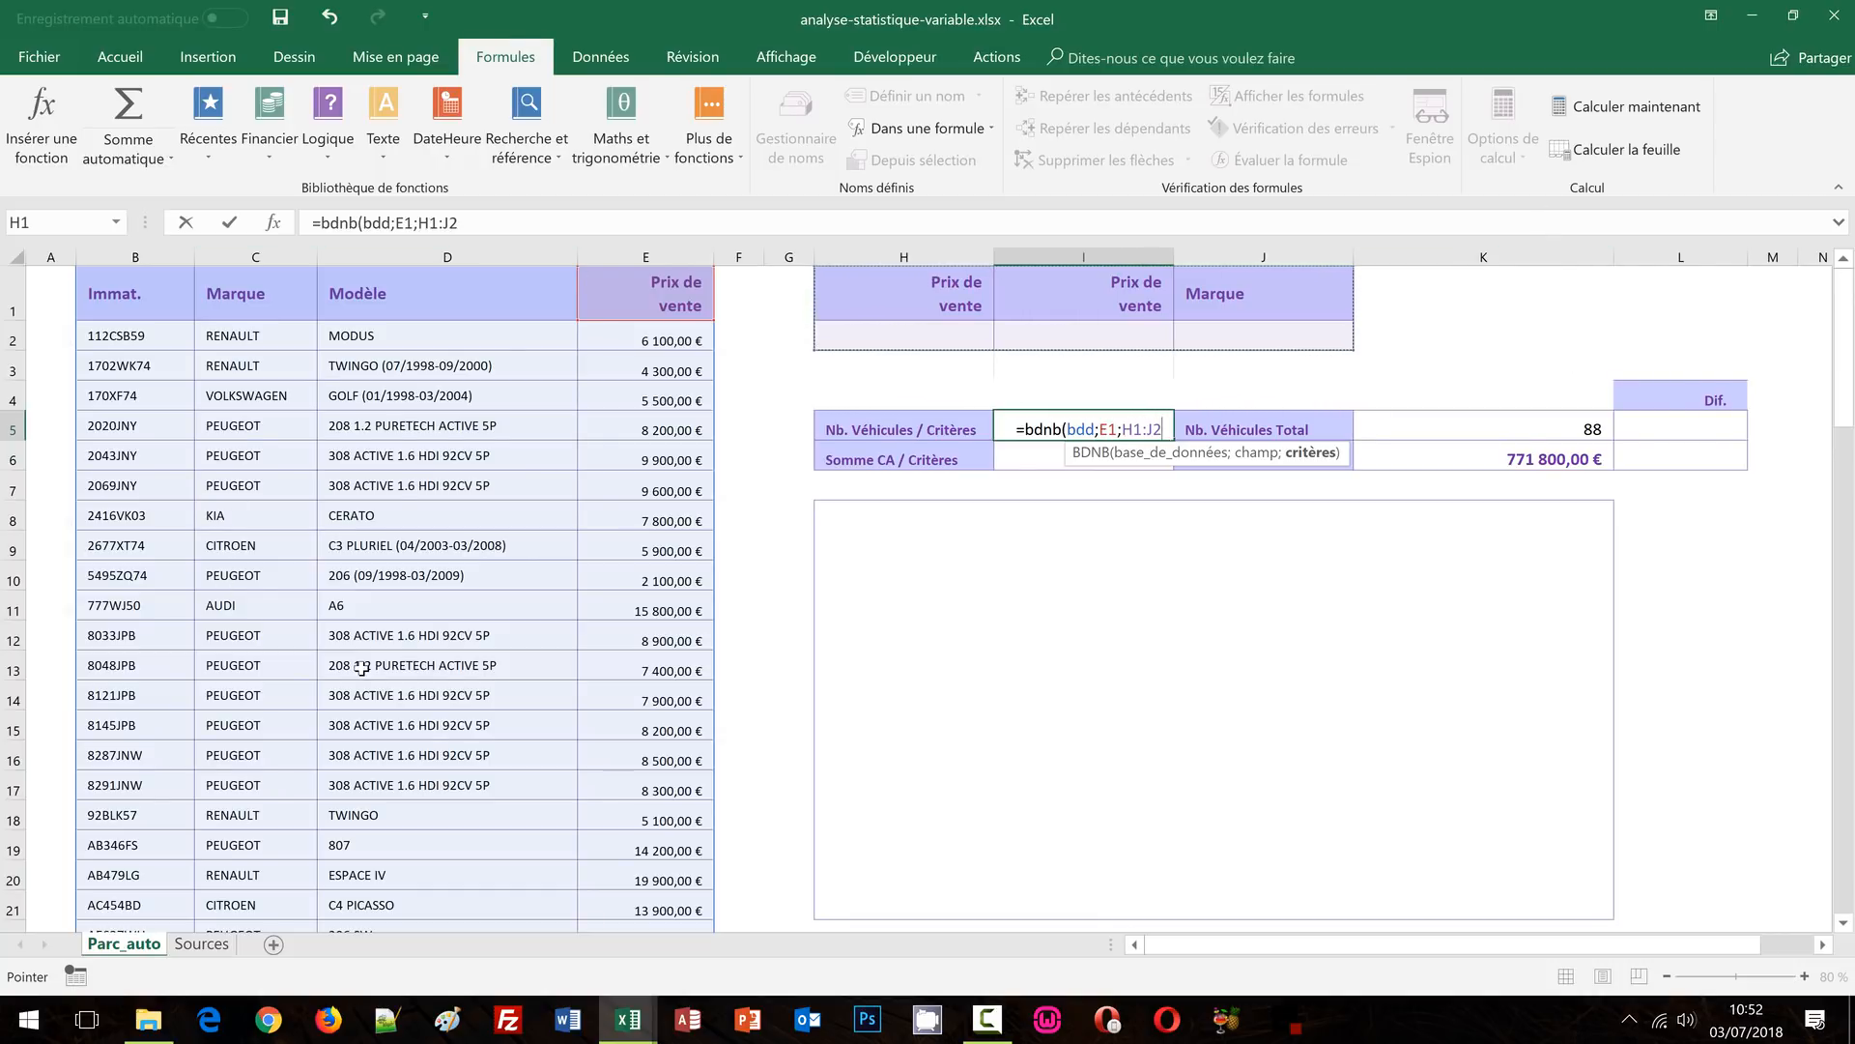
{"action": "type", "text": ")"}
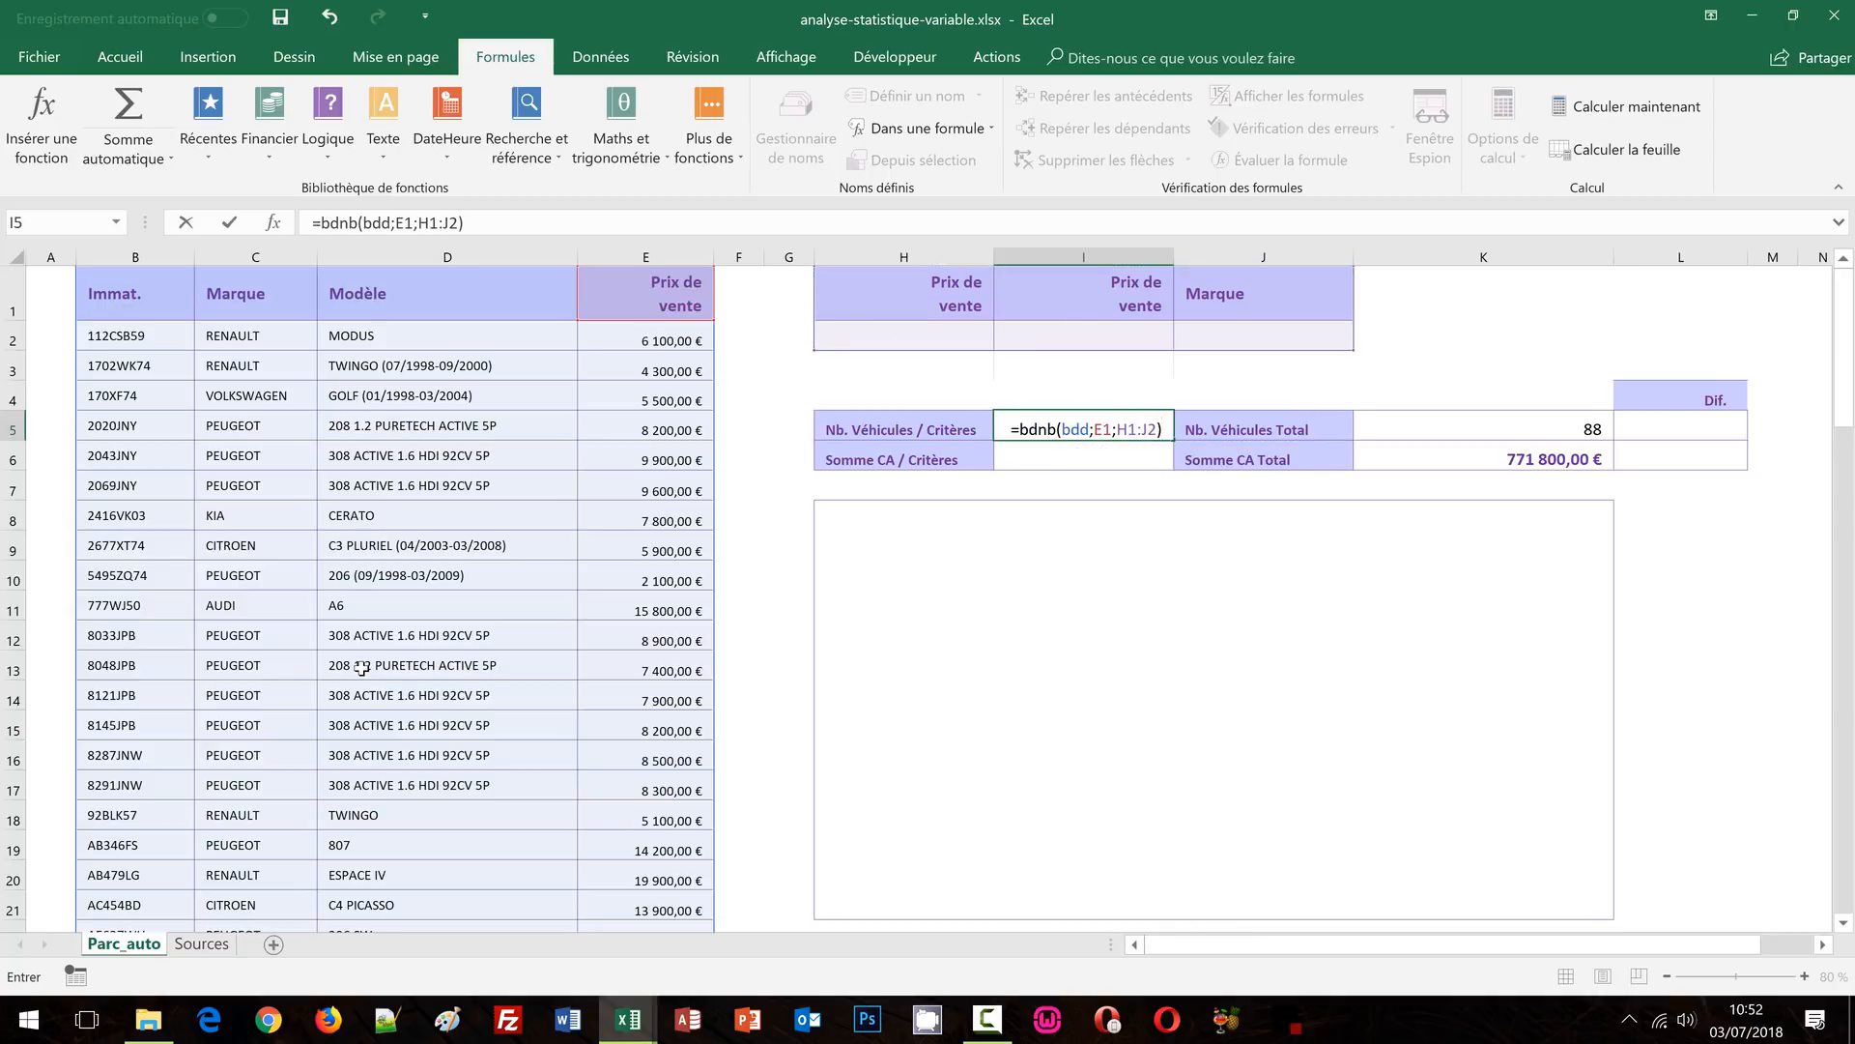
{"action": "key", "text": "ctrl+Return"}
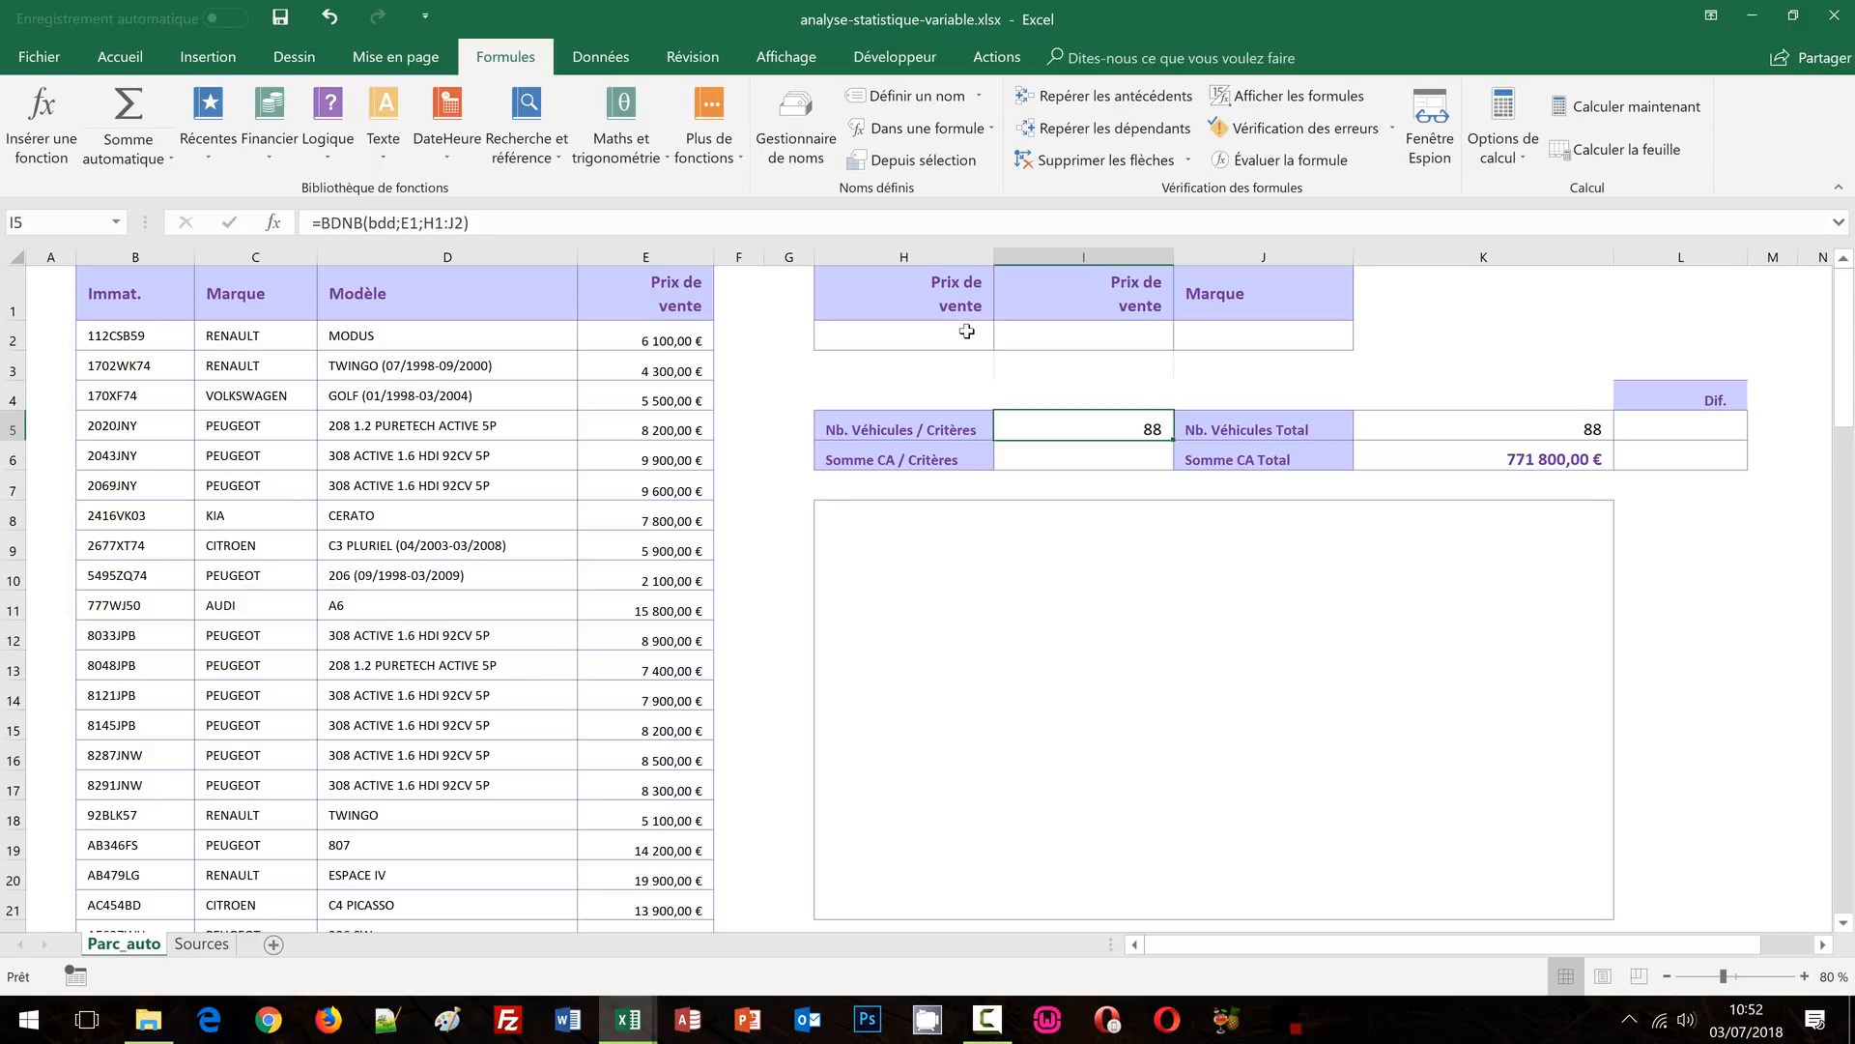
Enter the formula =BDSOMME(bdd;E1;H1:J2) in cell I6 to total the sale prices matching the criteria
{"action": "left_click", "coordinate": [1084, 464]}
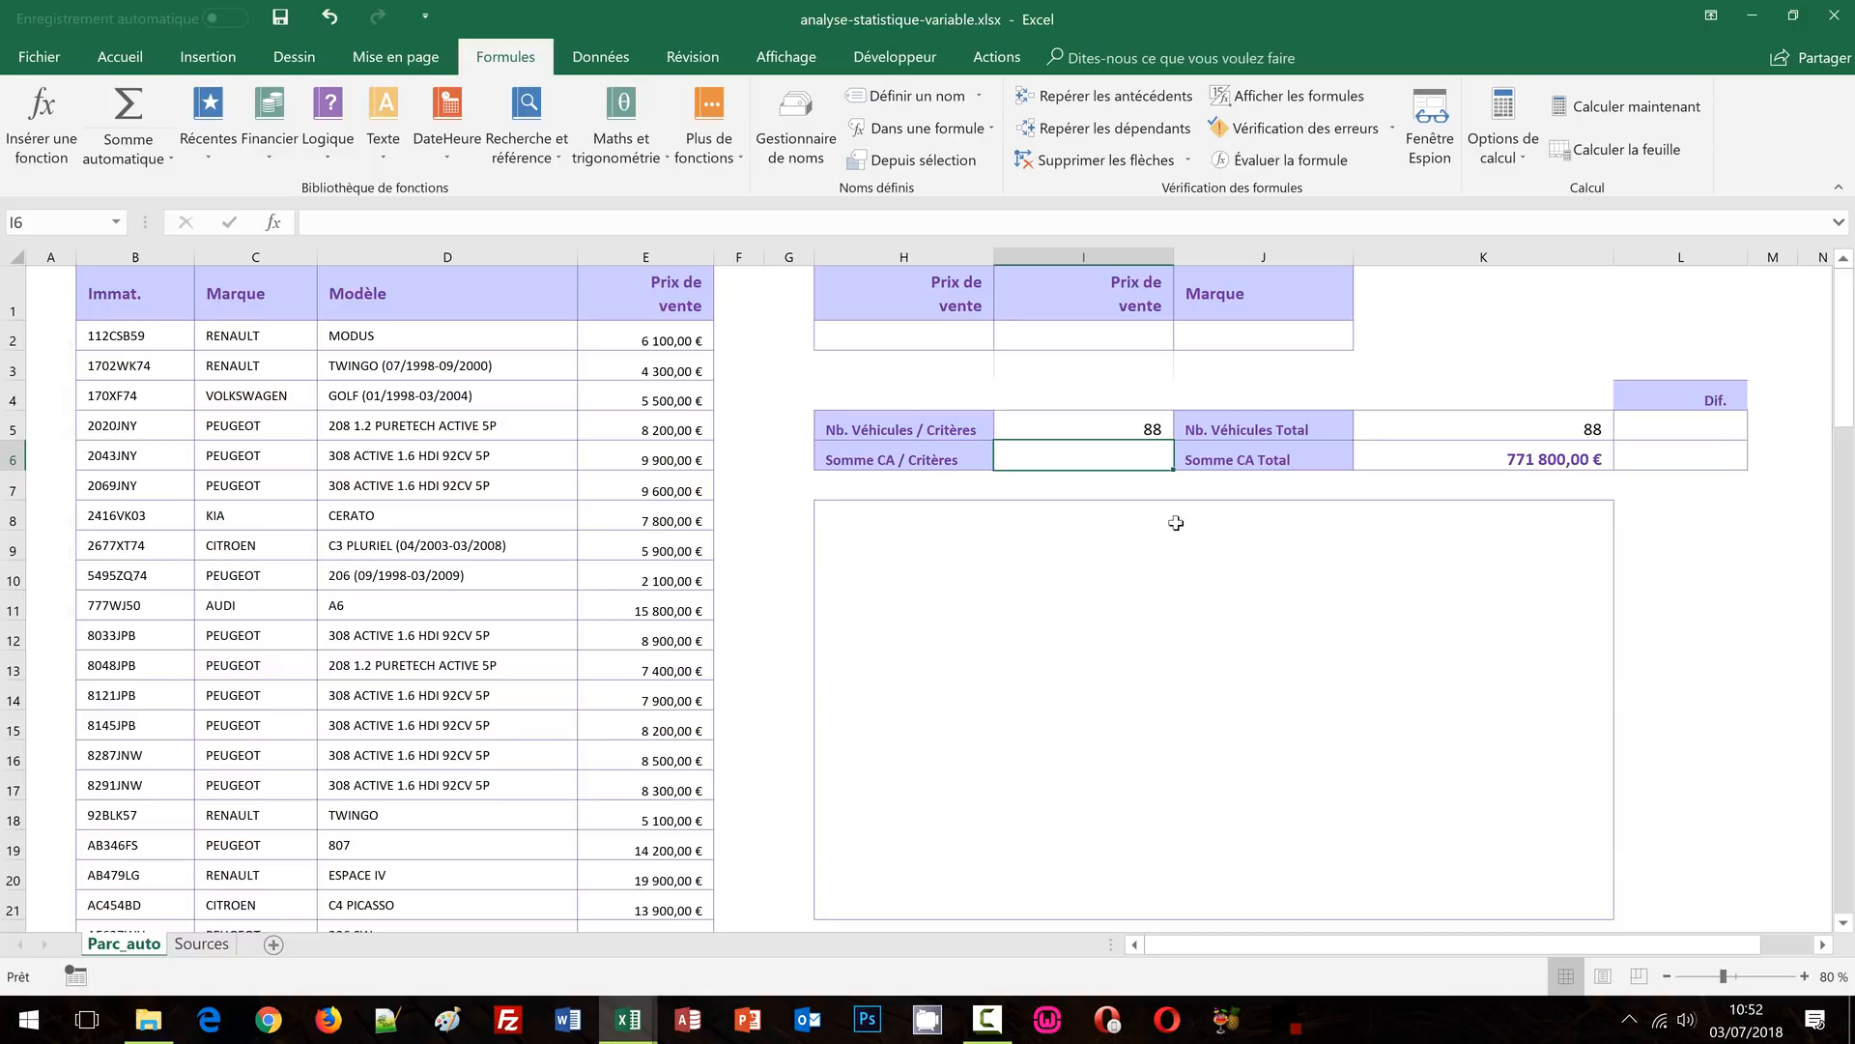
{"action": "type", "text": "="}
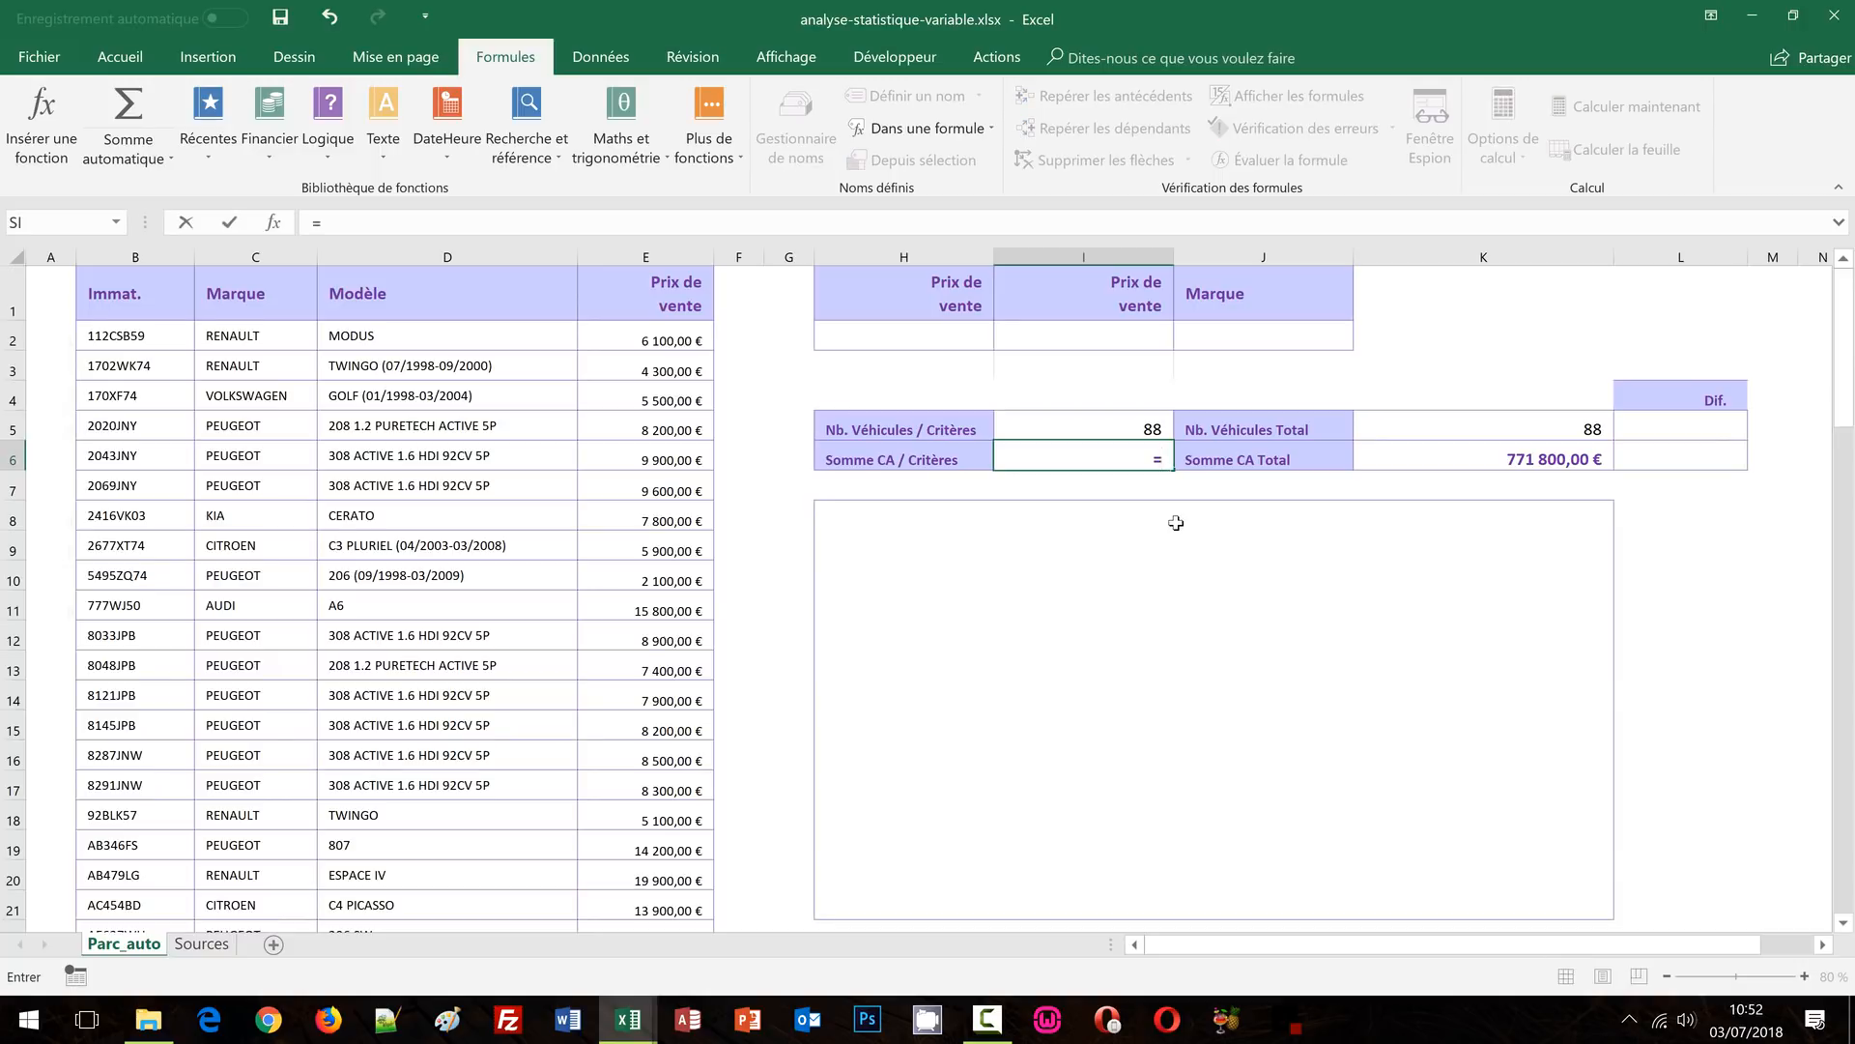
{"action": "type", "text": "bdsomme"}
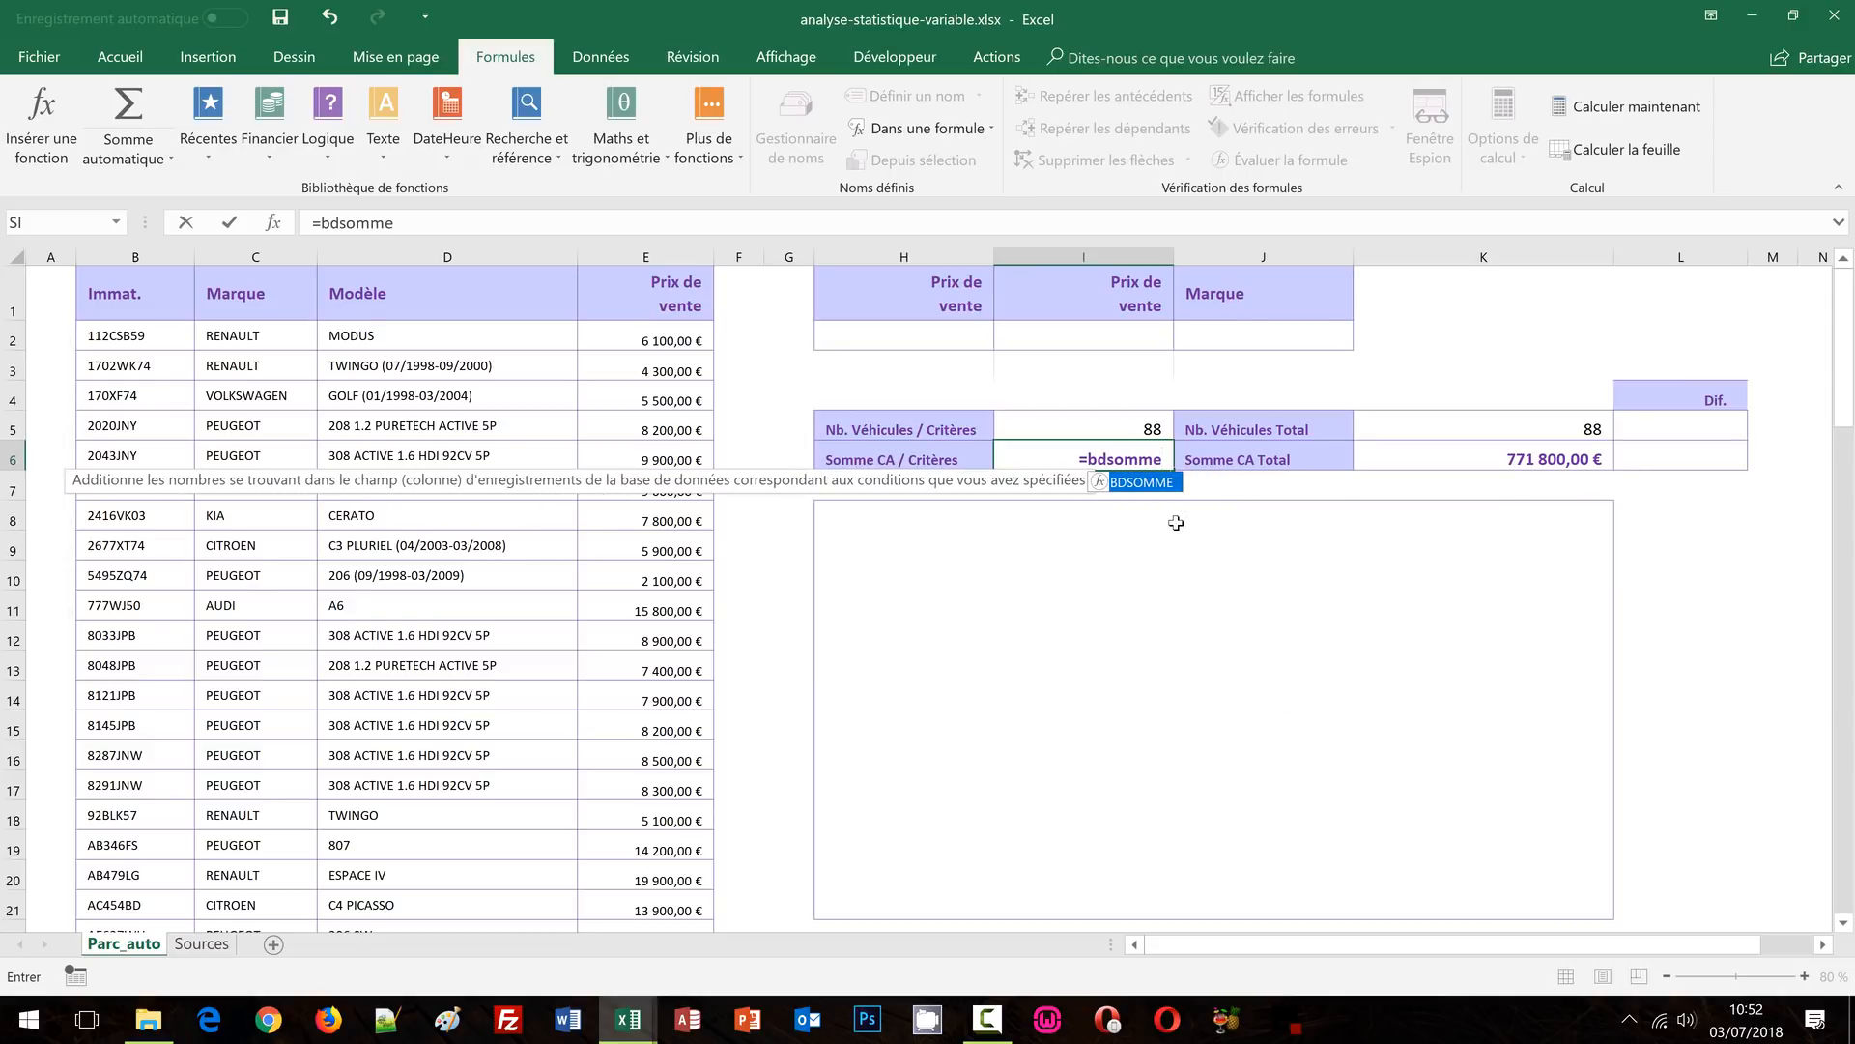
{"action": "type", "text": "("}
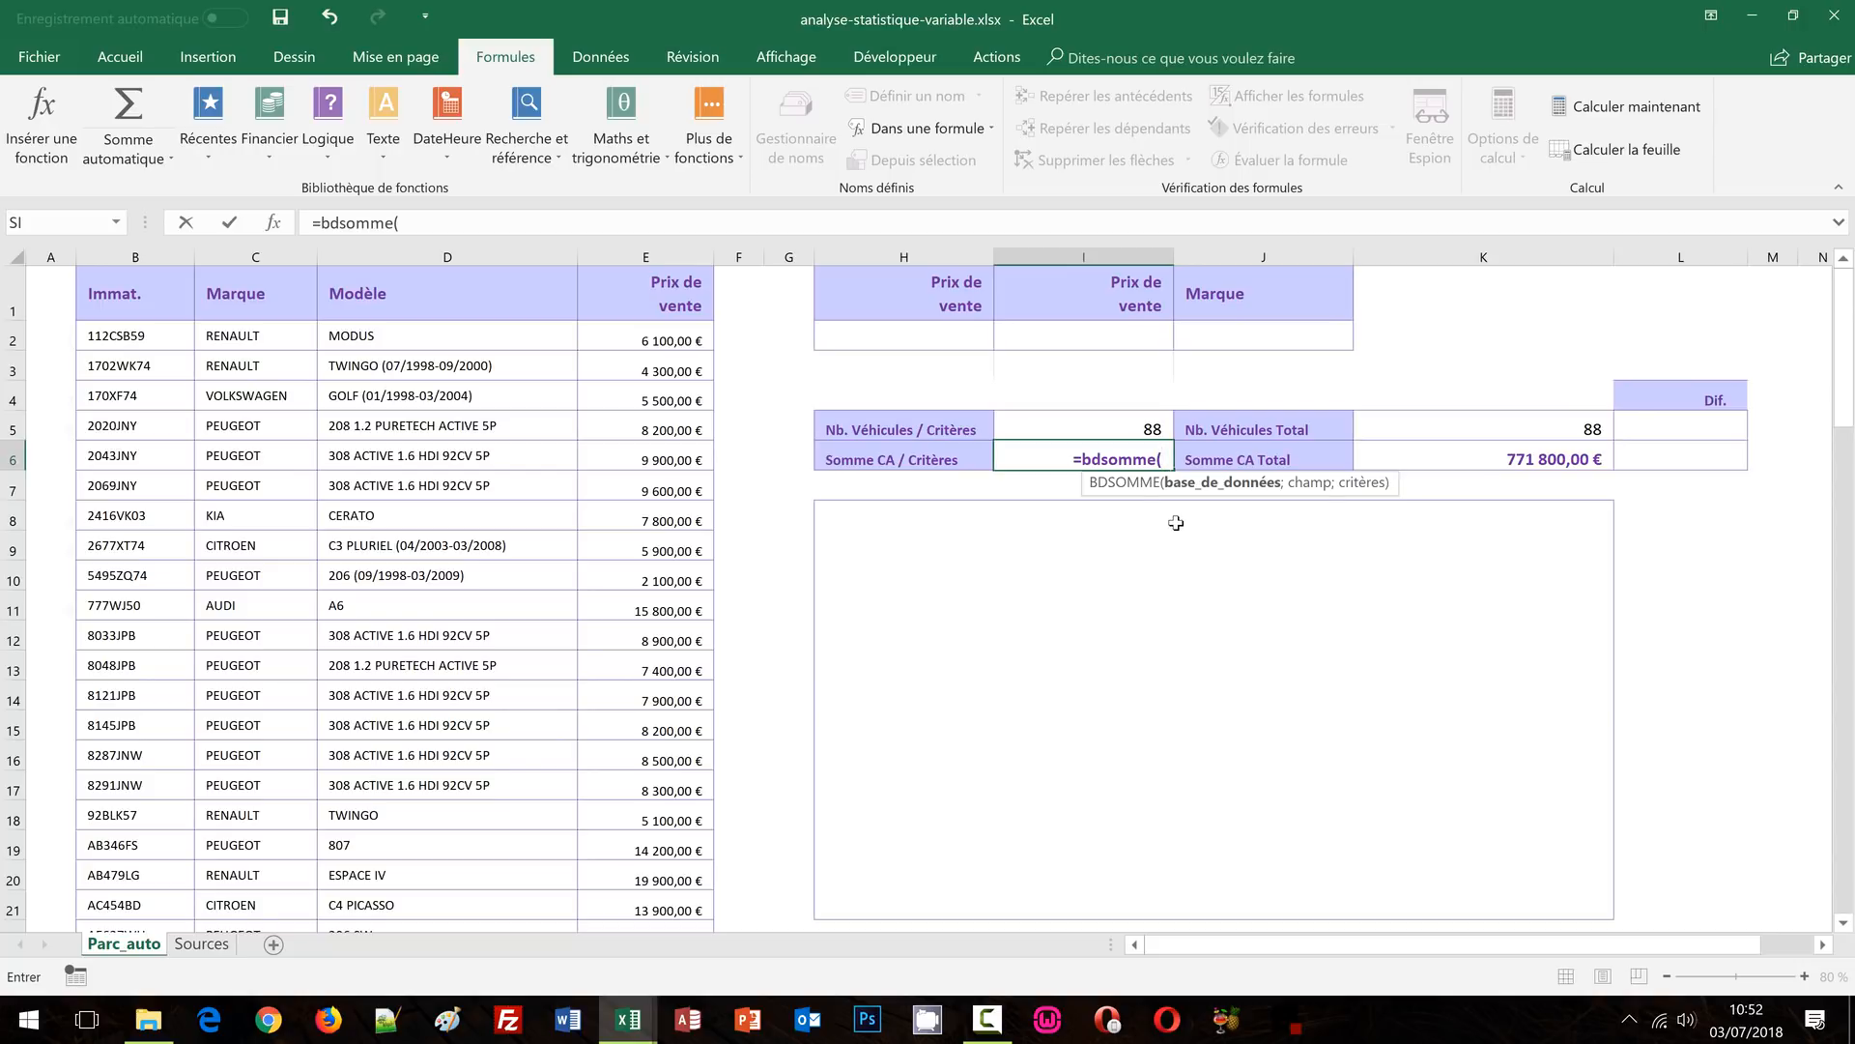
{"action": "type", "text": "bdd"}
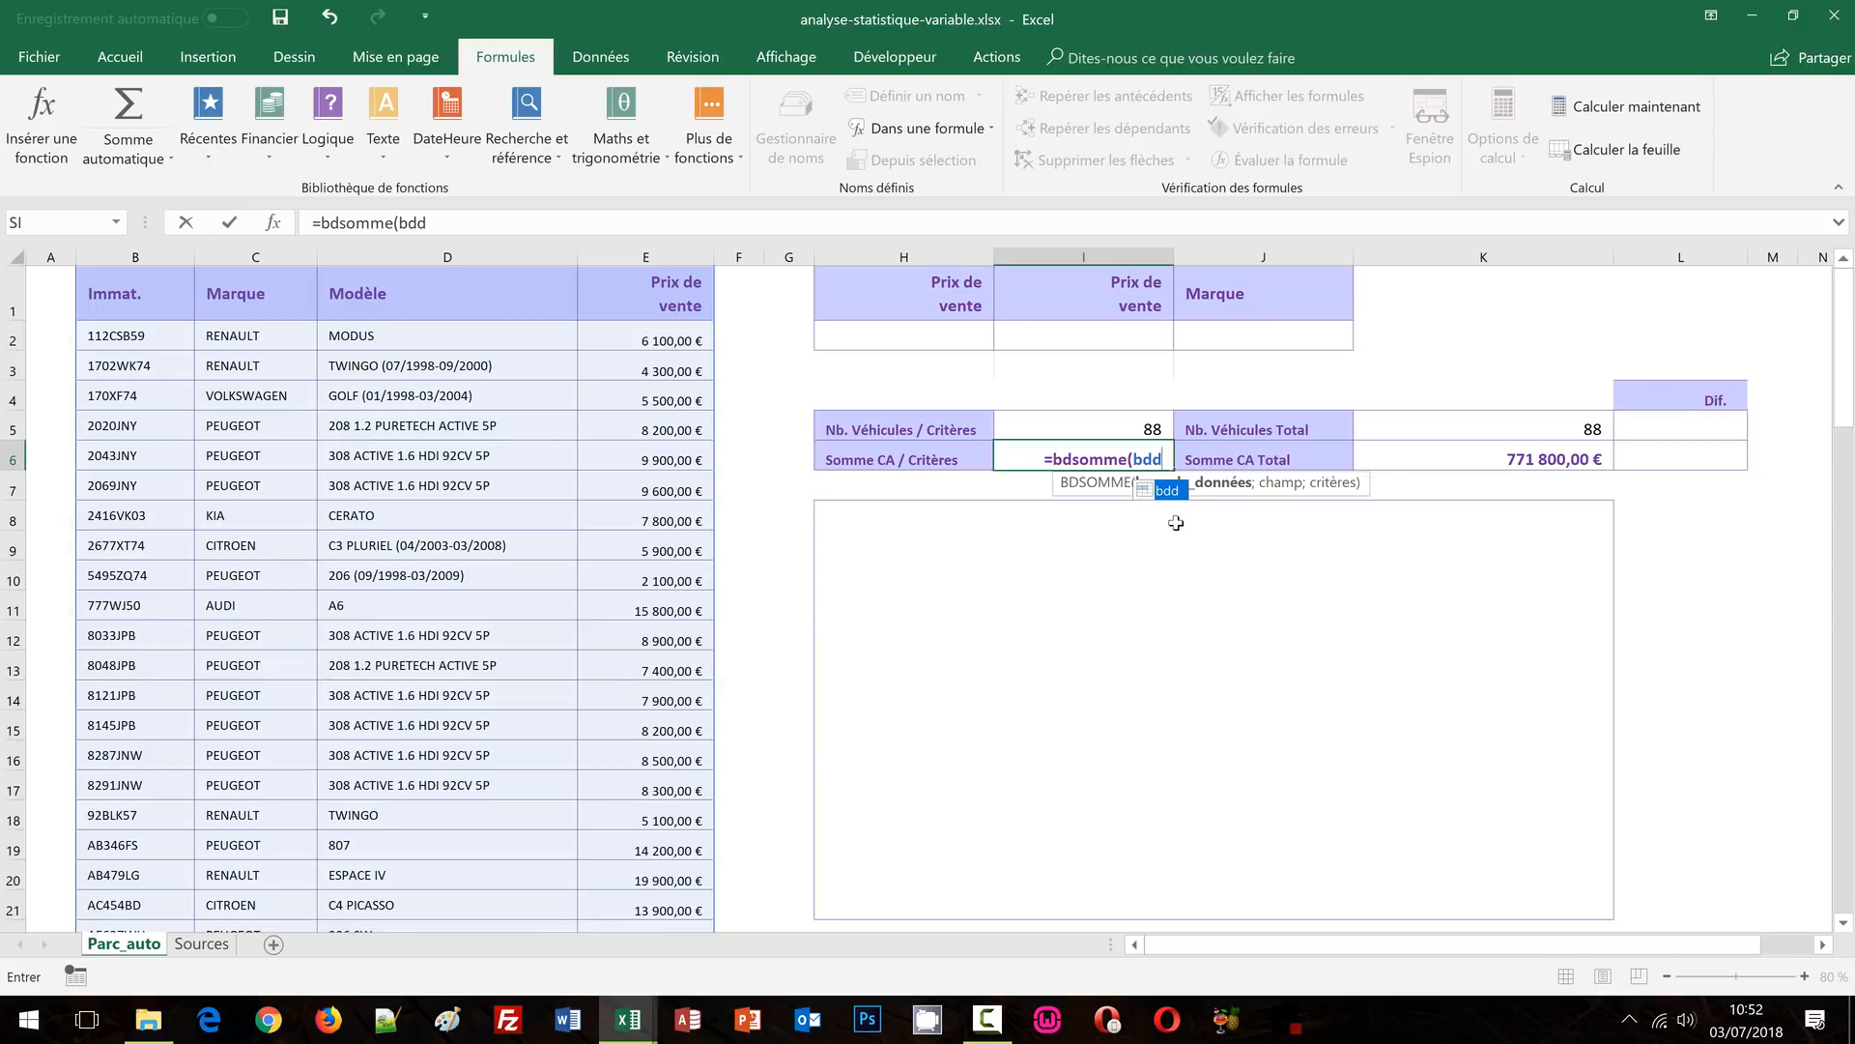
{"action": "type", "text": ";"}
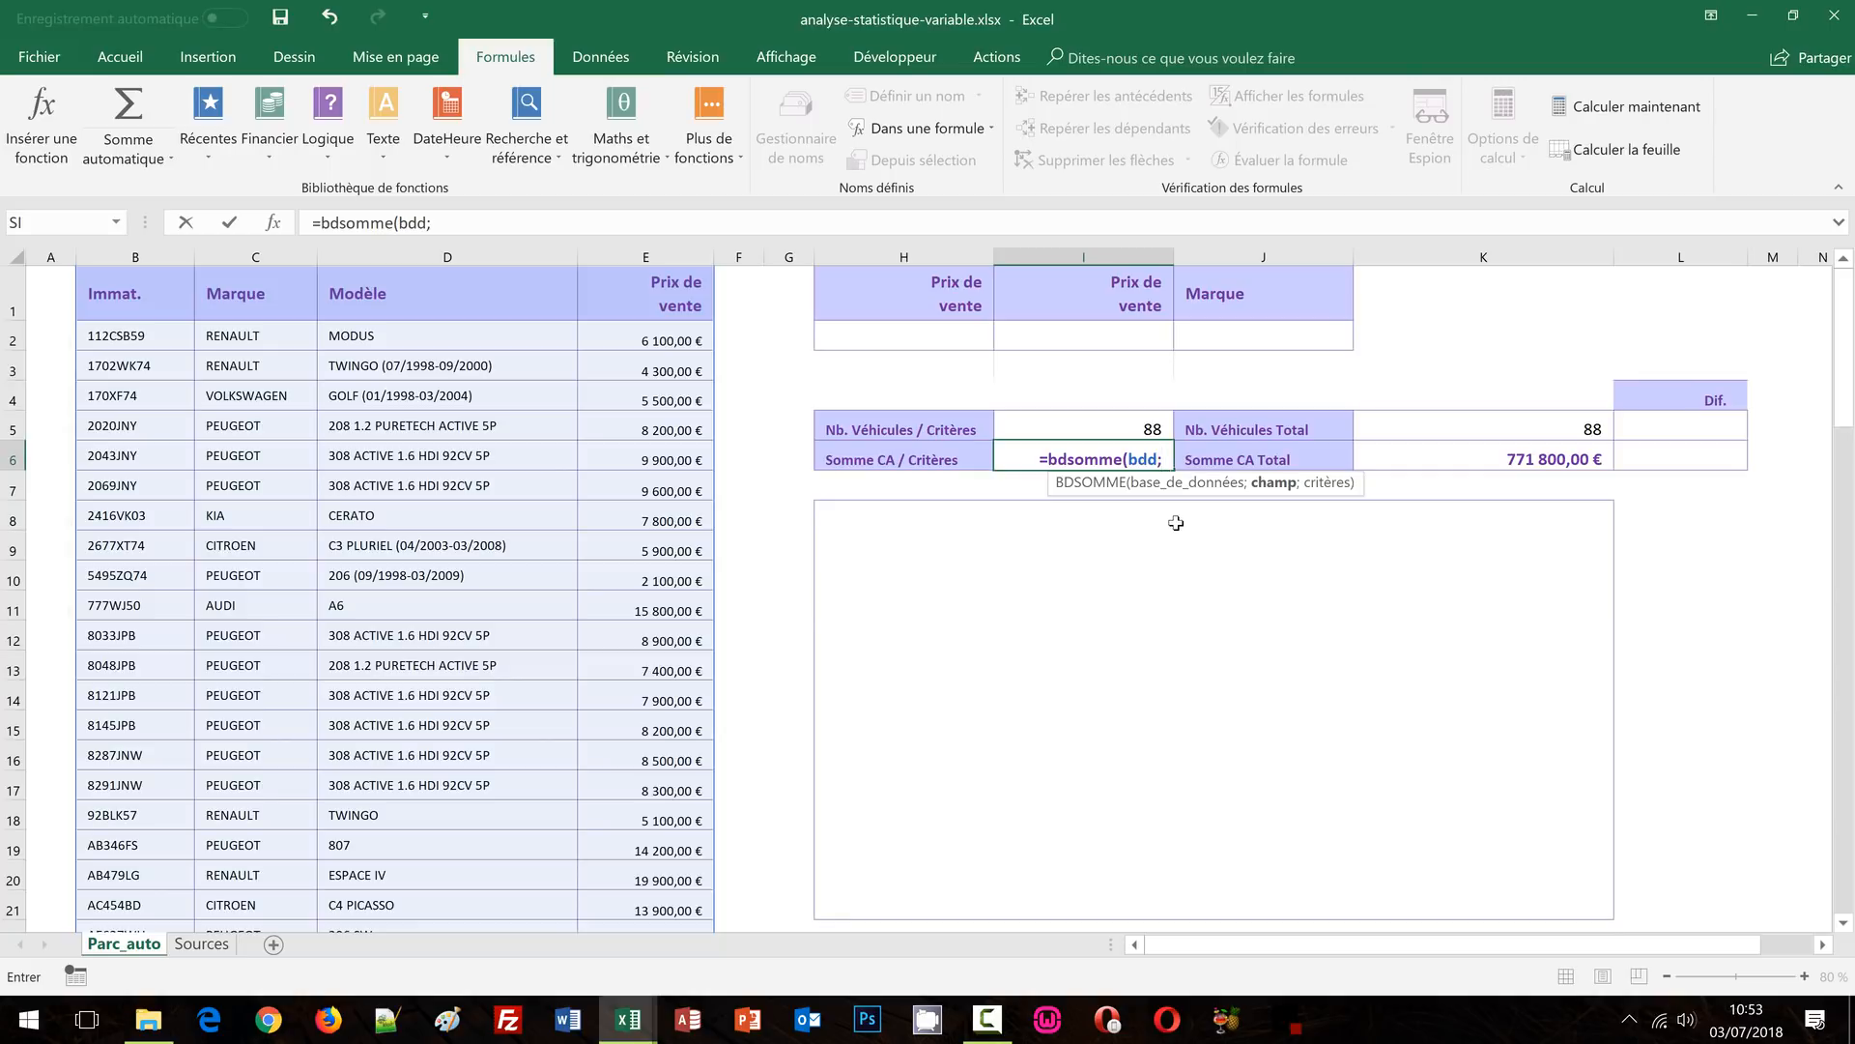
{"action": "left_click", "coordinate": [672, 286]}
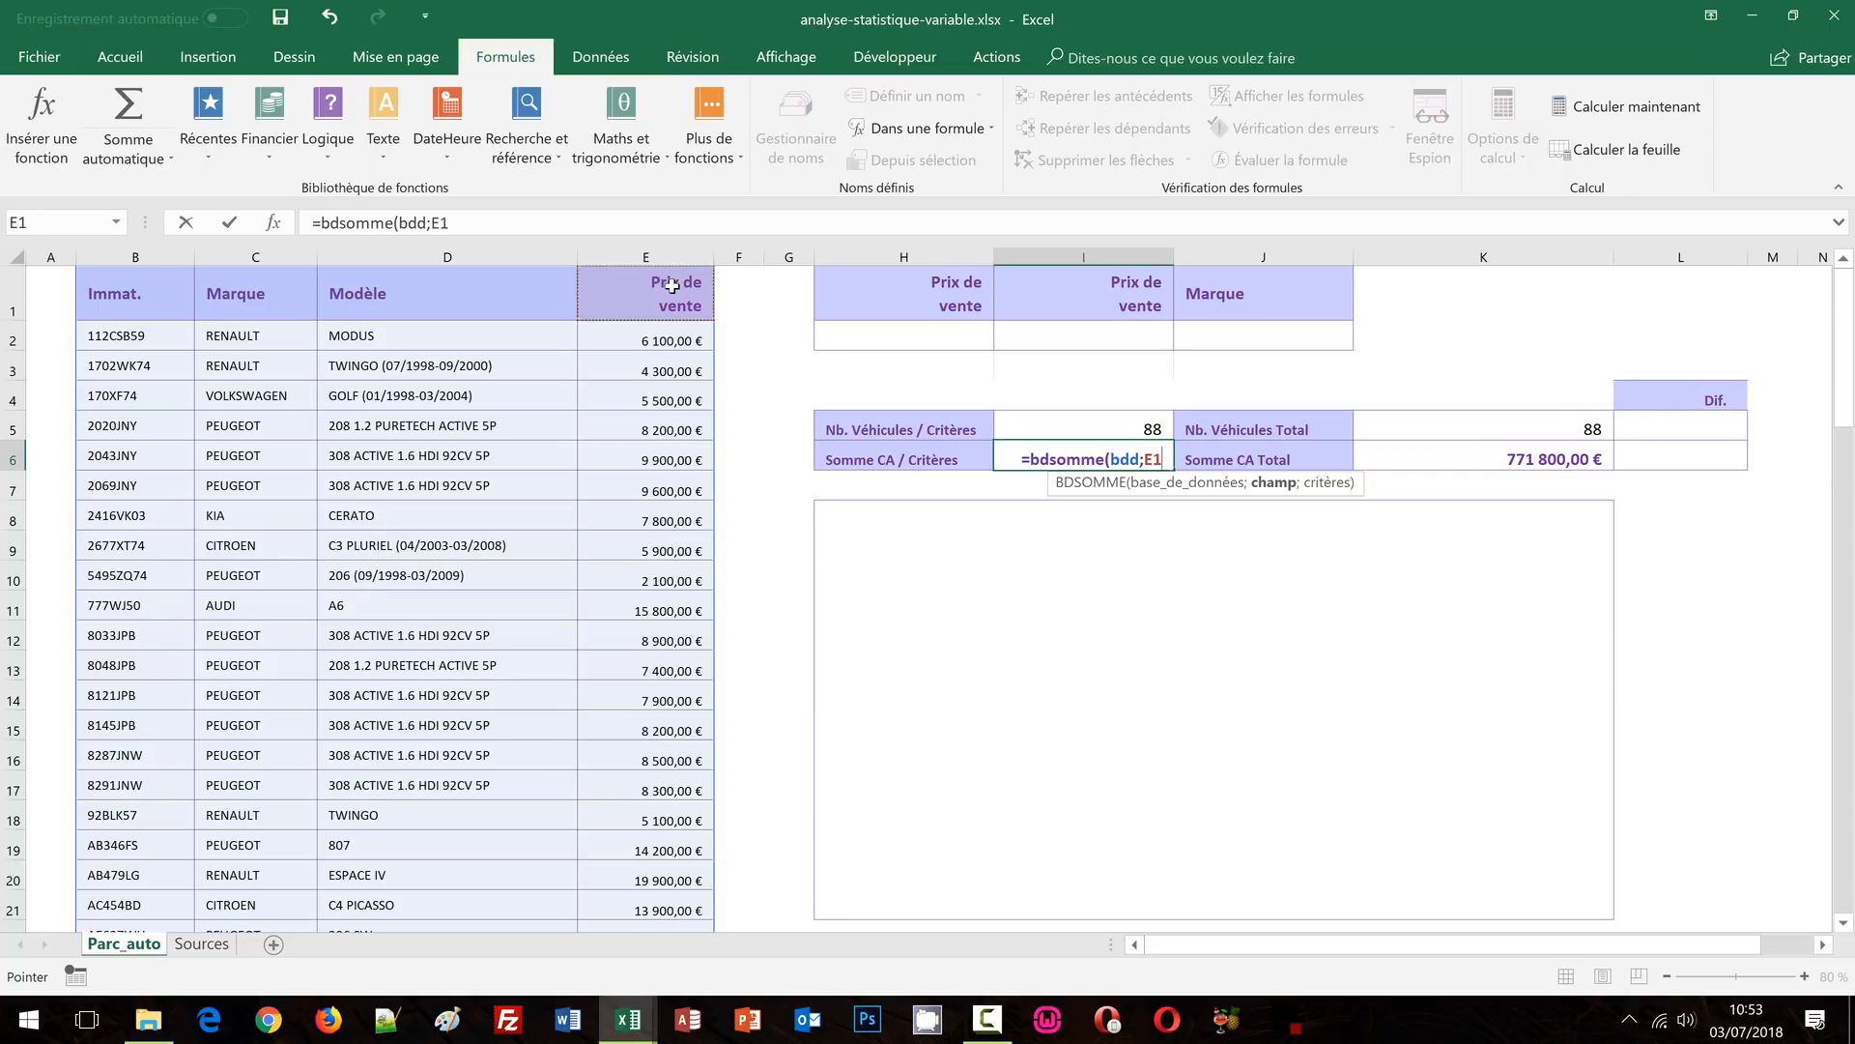
{"action": "type", "text": ";"}
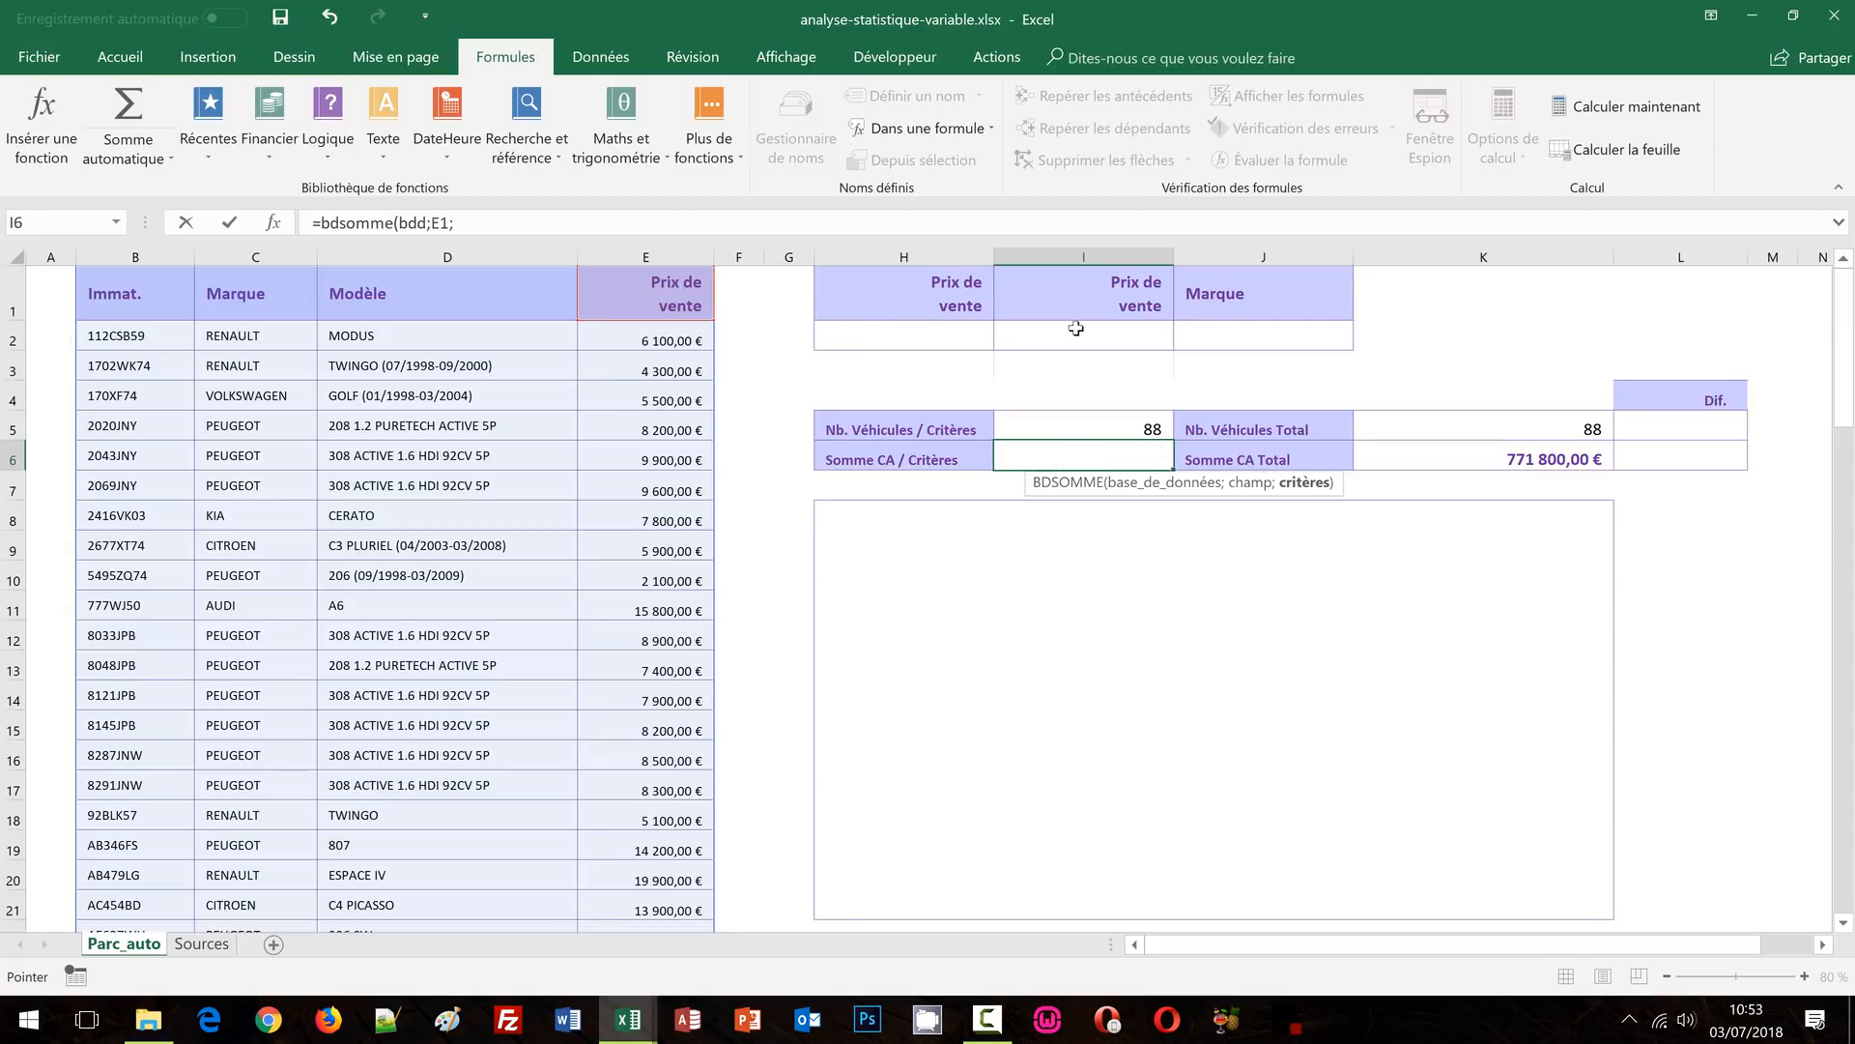
{"action": "left_click_drag", "start_coordinate": [893, 292], "coordinate": [1256, 338]}
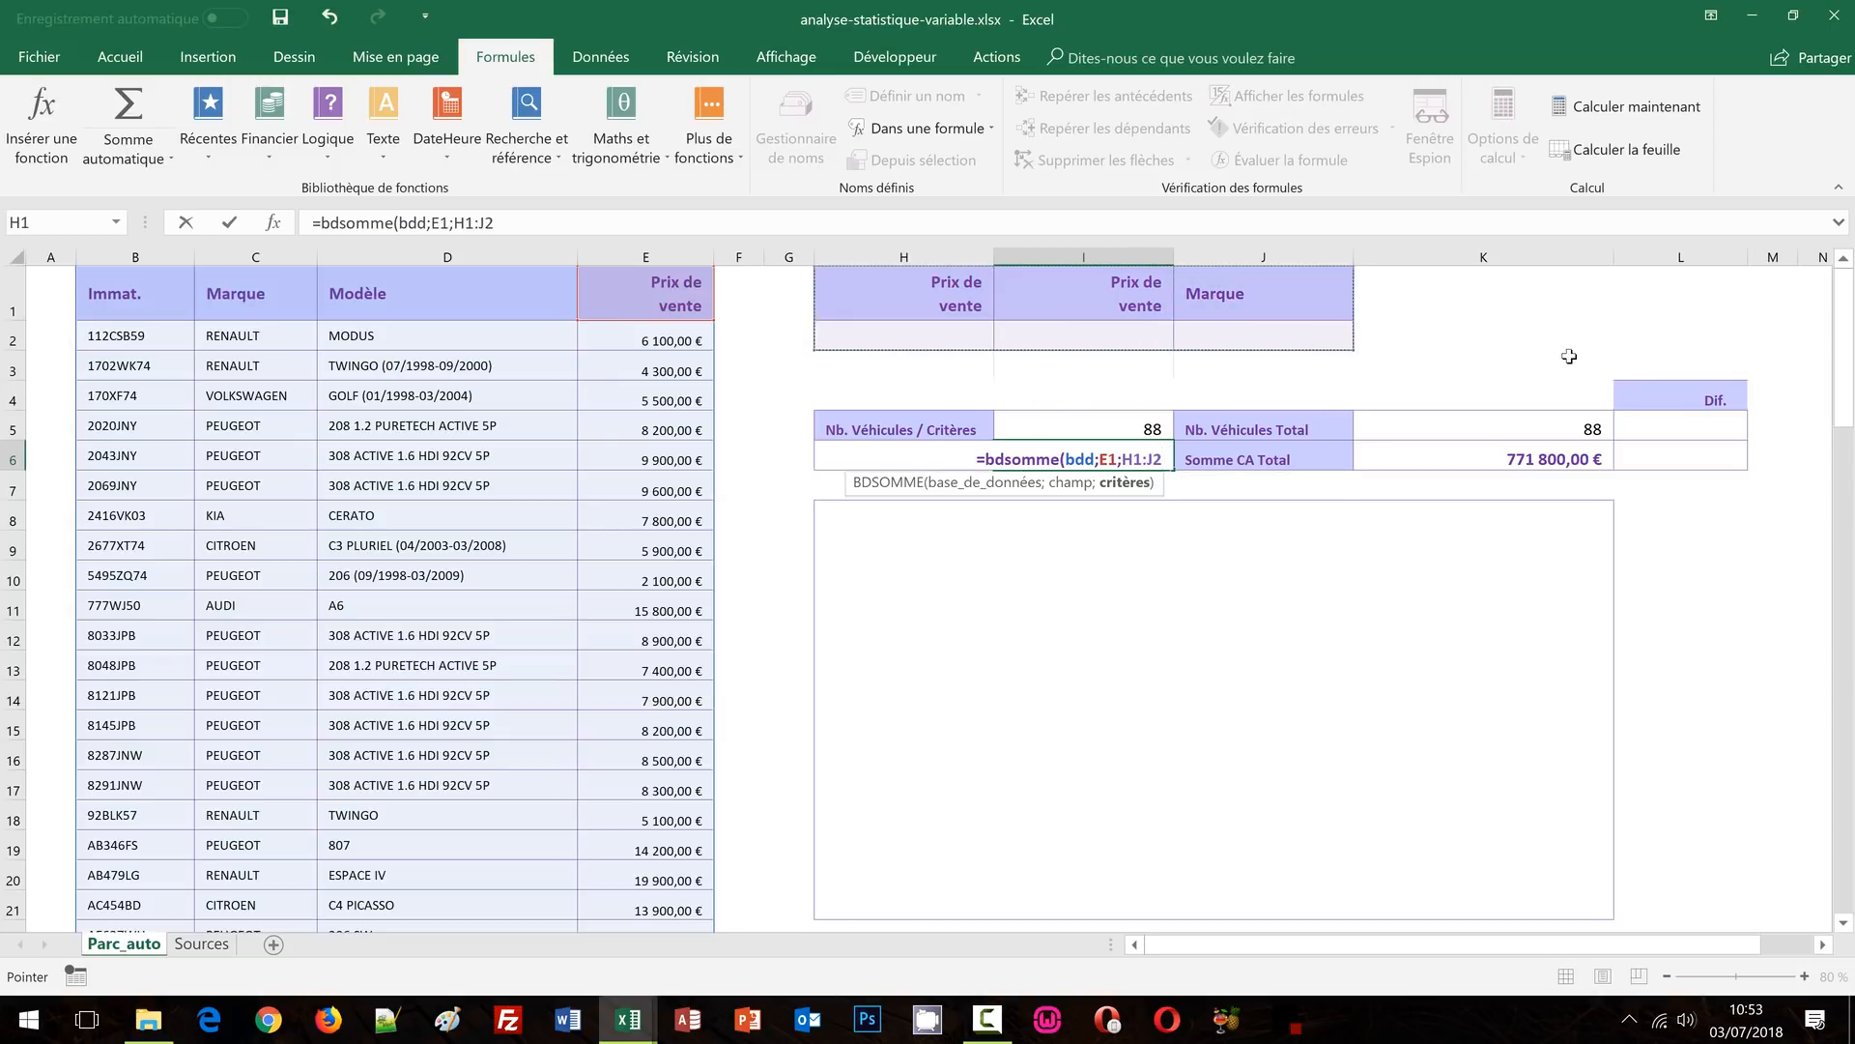
{"action": "type", "text": ")"}
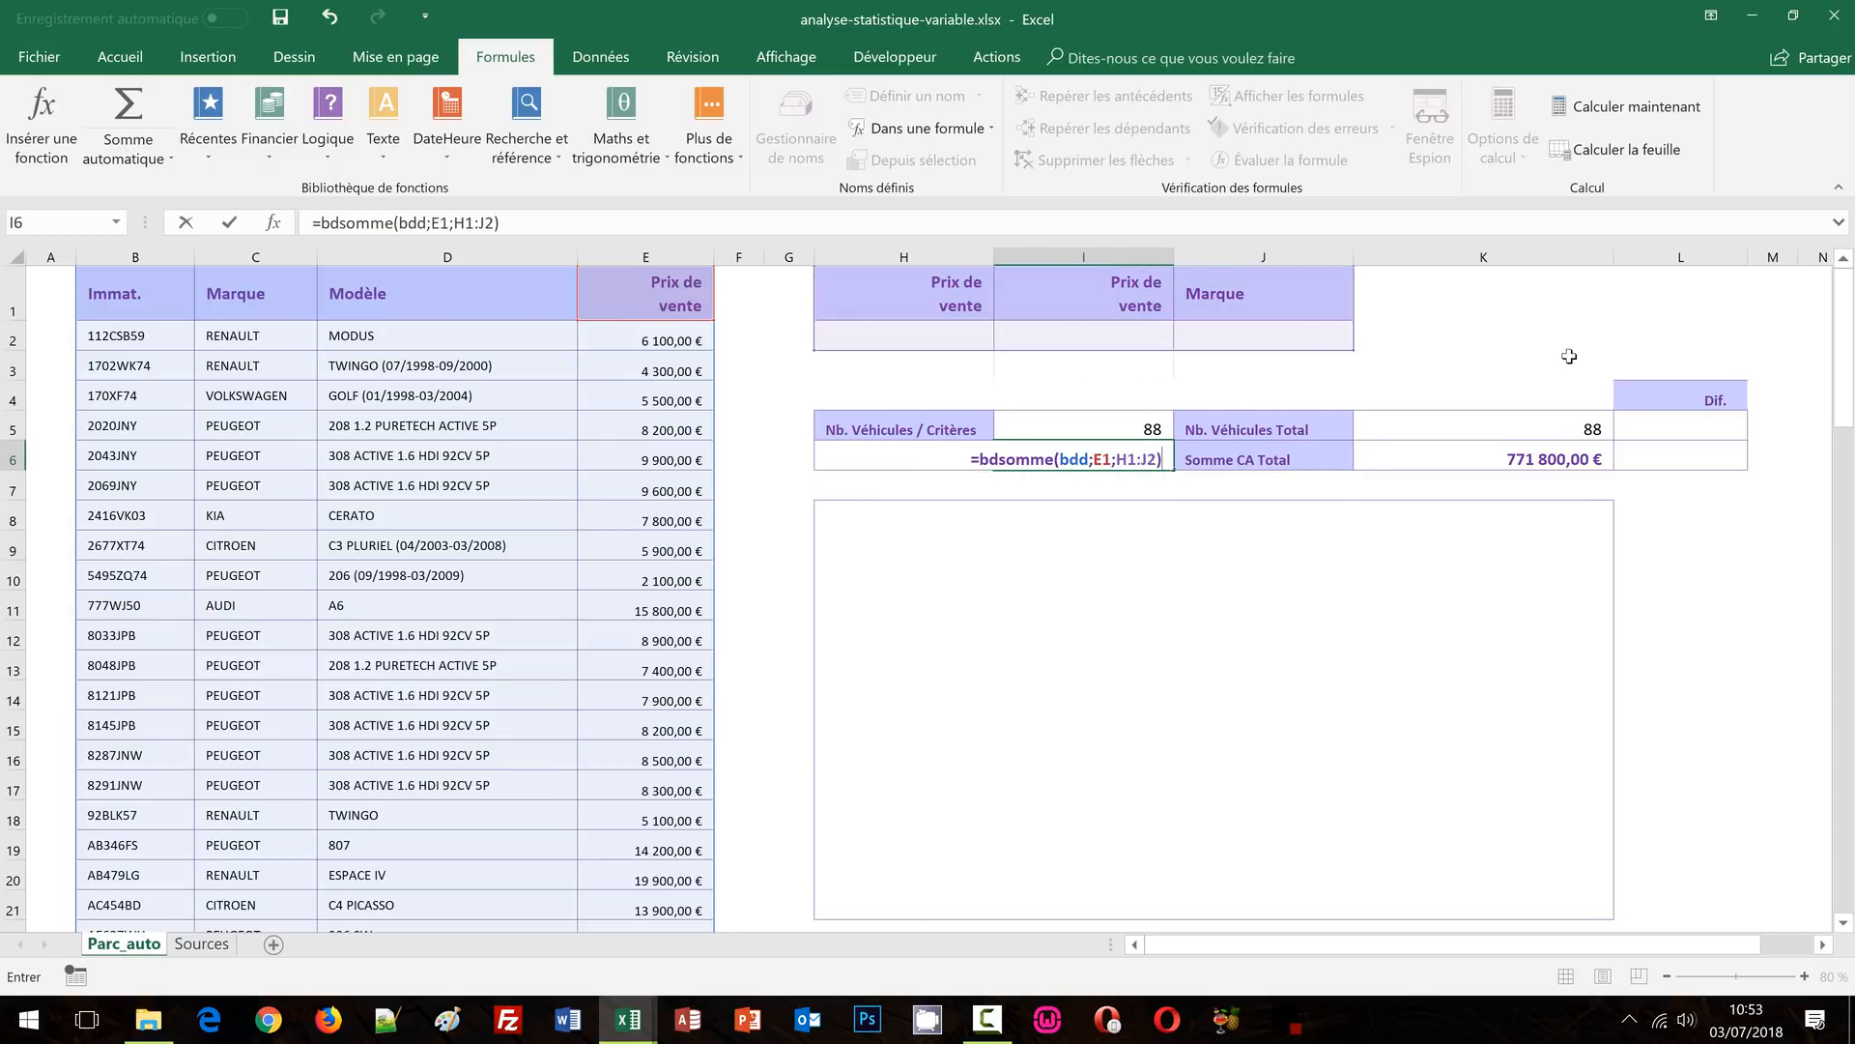
{"action": "key", "text": "ctrl+Return"}
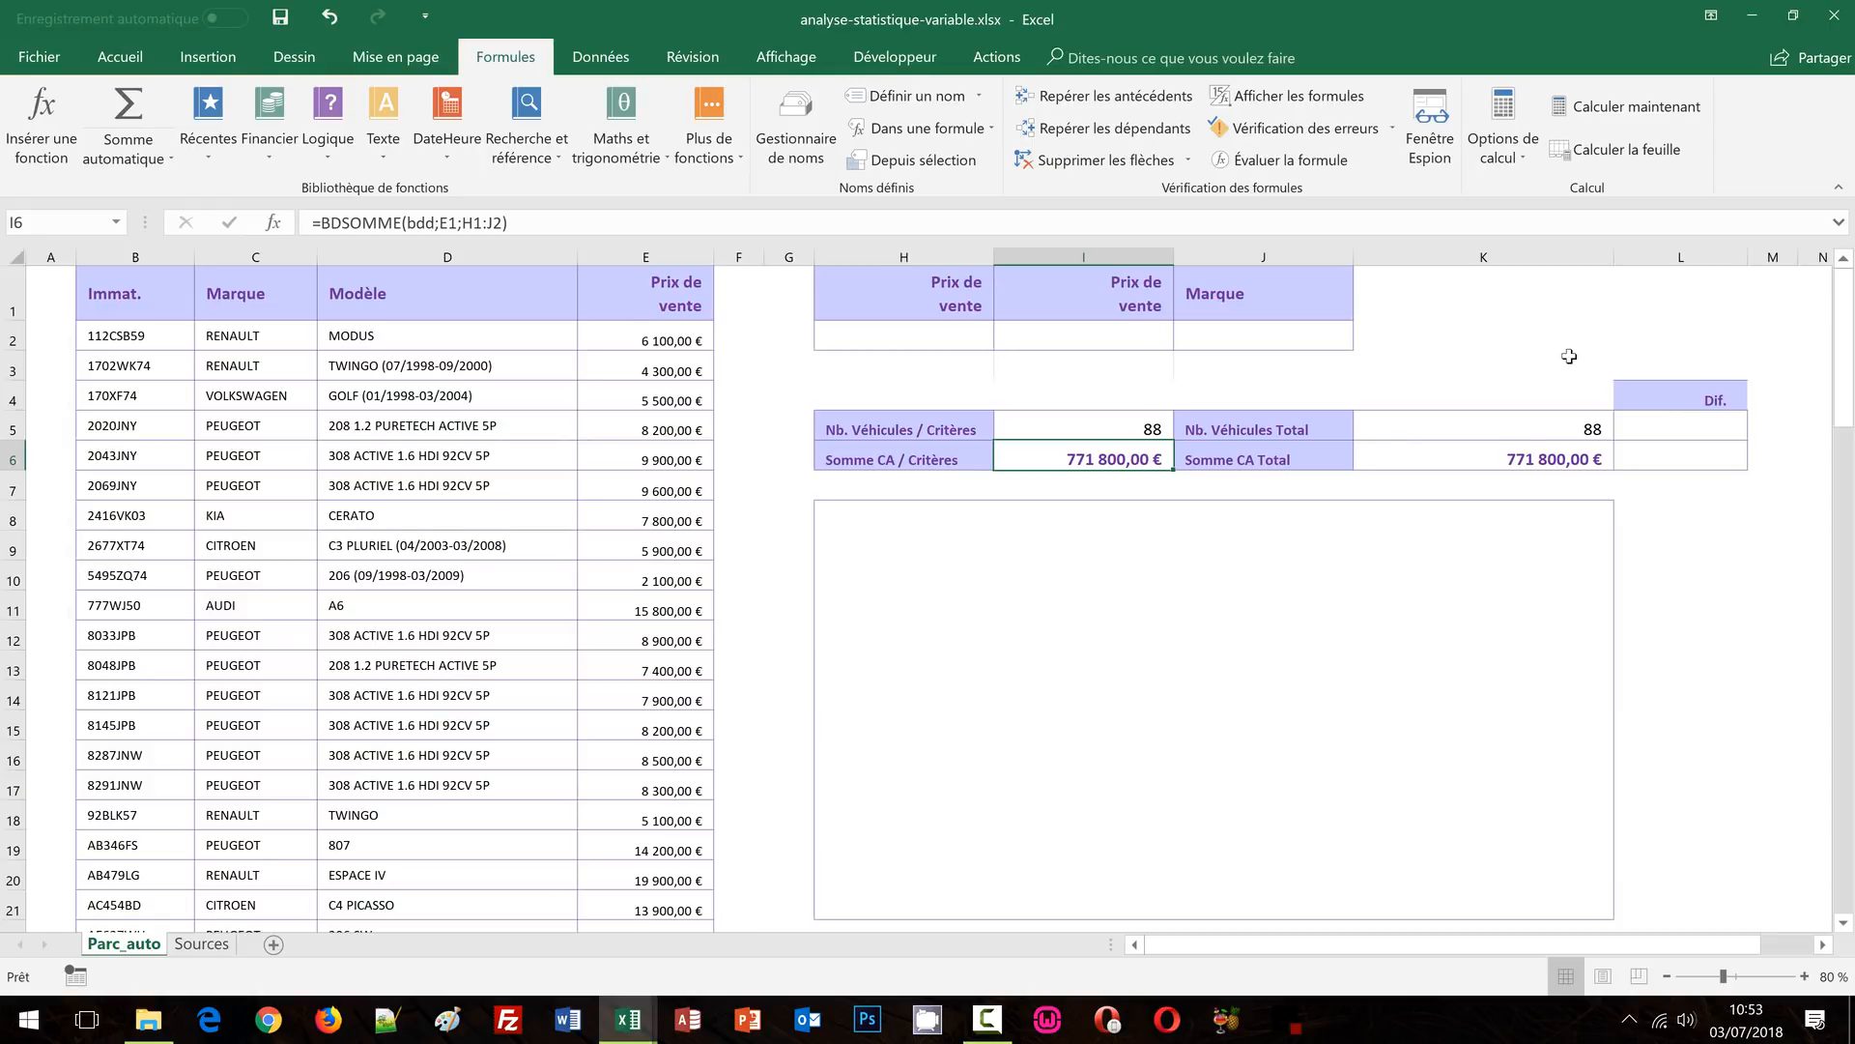
Set the Marque criterion in J2 to RENAULT and the maximum price criterion in I2 to <=14000
{"action": "left_click", "coordinate": [1273, 340]}
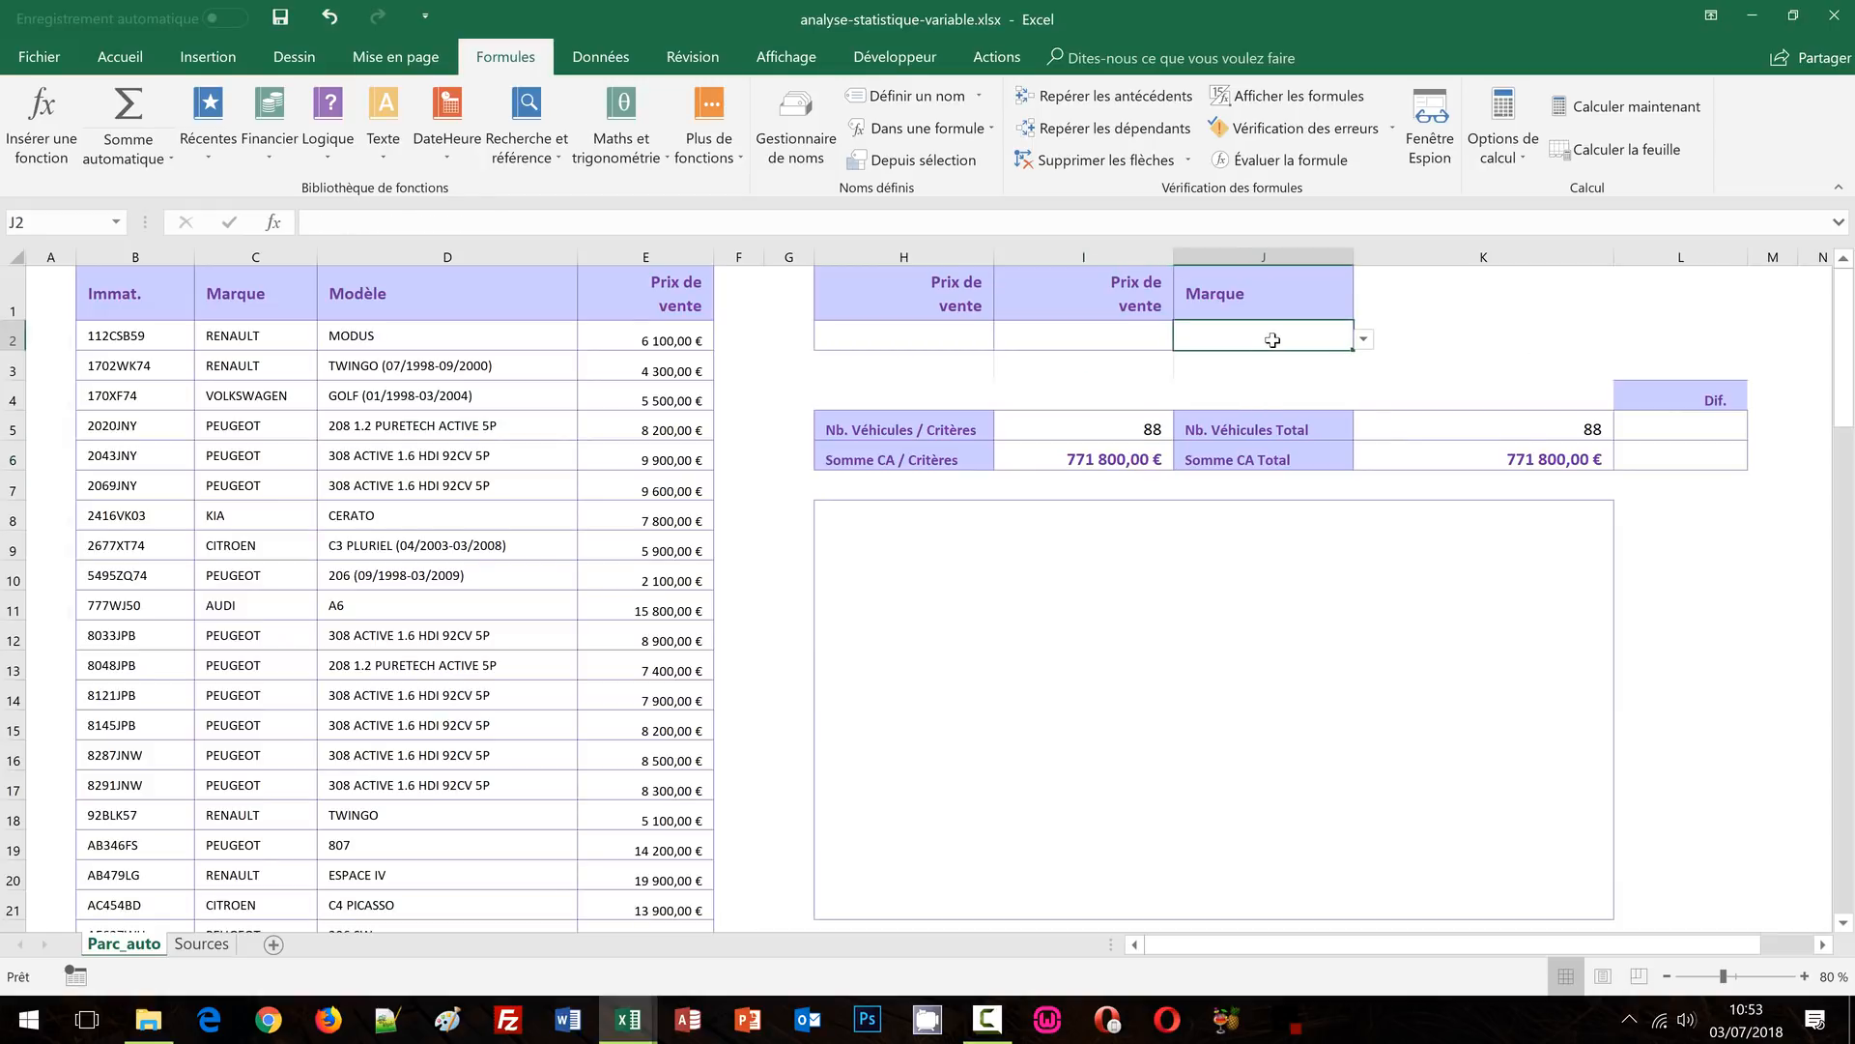
{"action": "left_click", "coordinate": [1364, 339]}
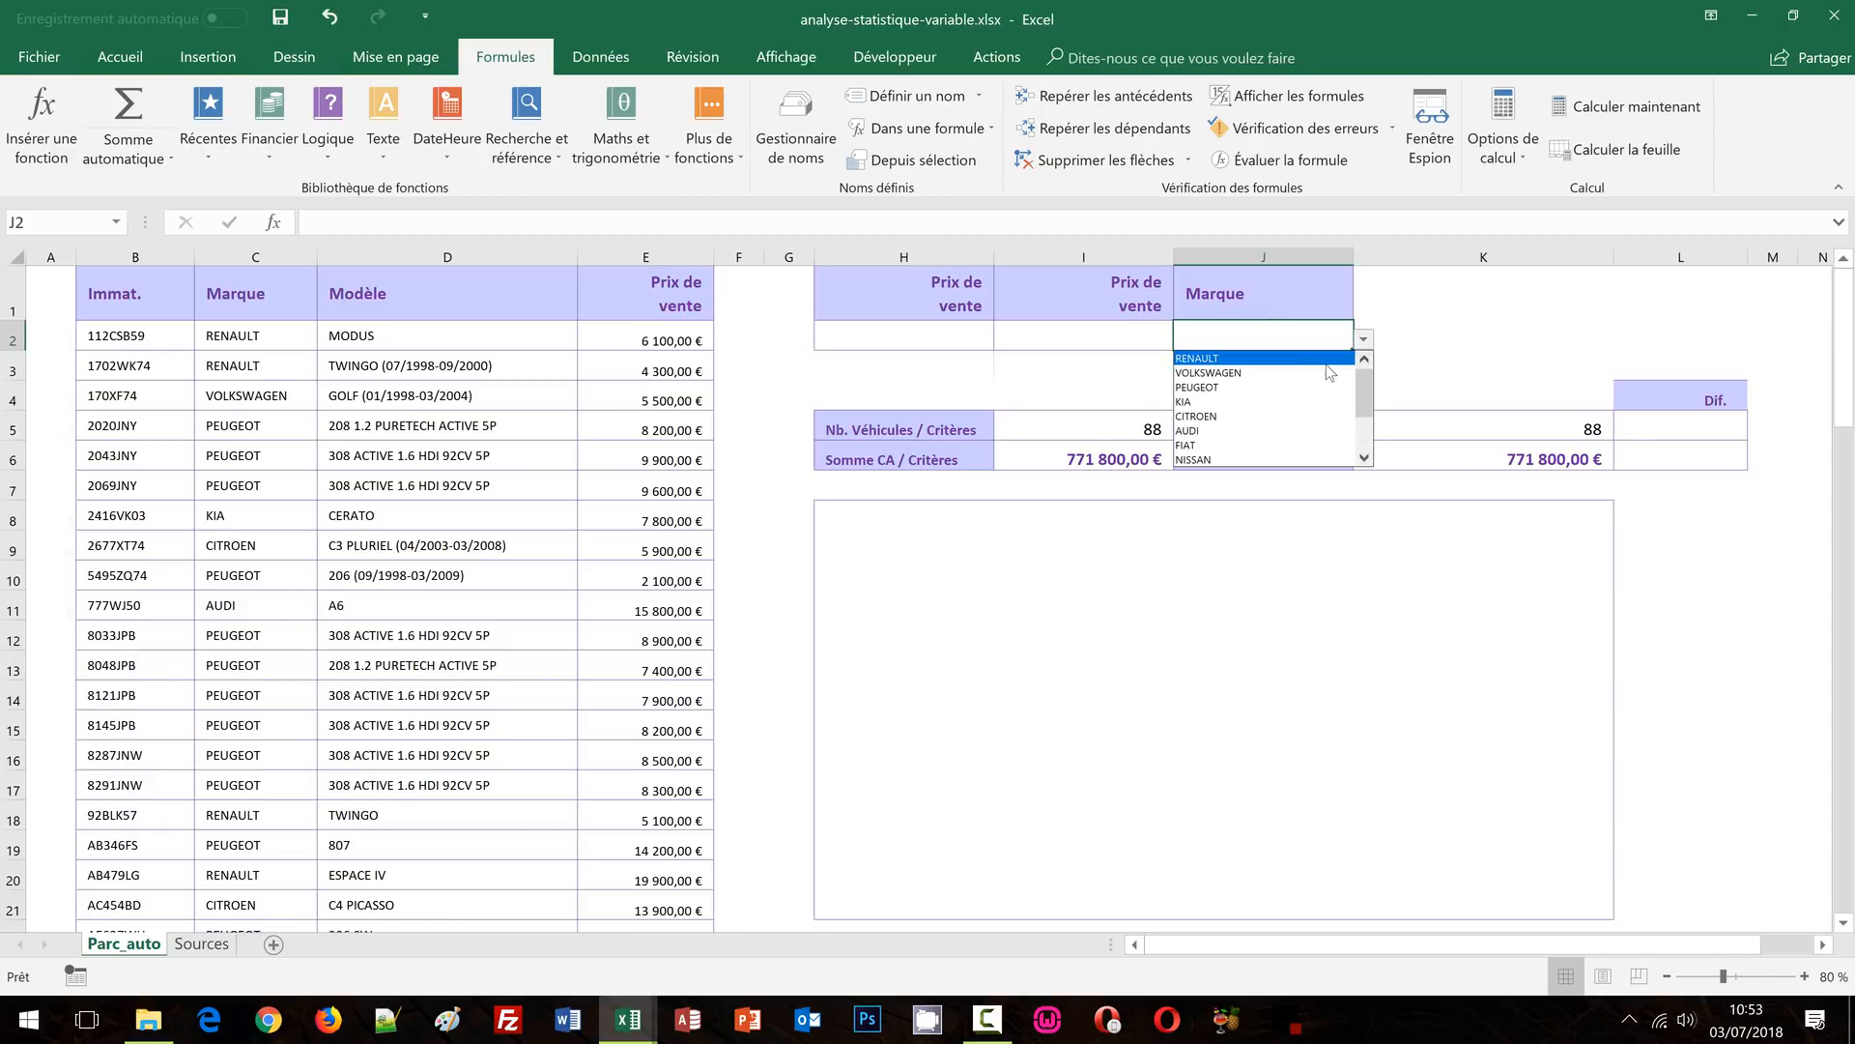
{"action": "left_click", "coordinate": [1272, 360]}
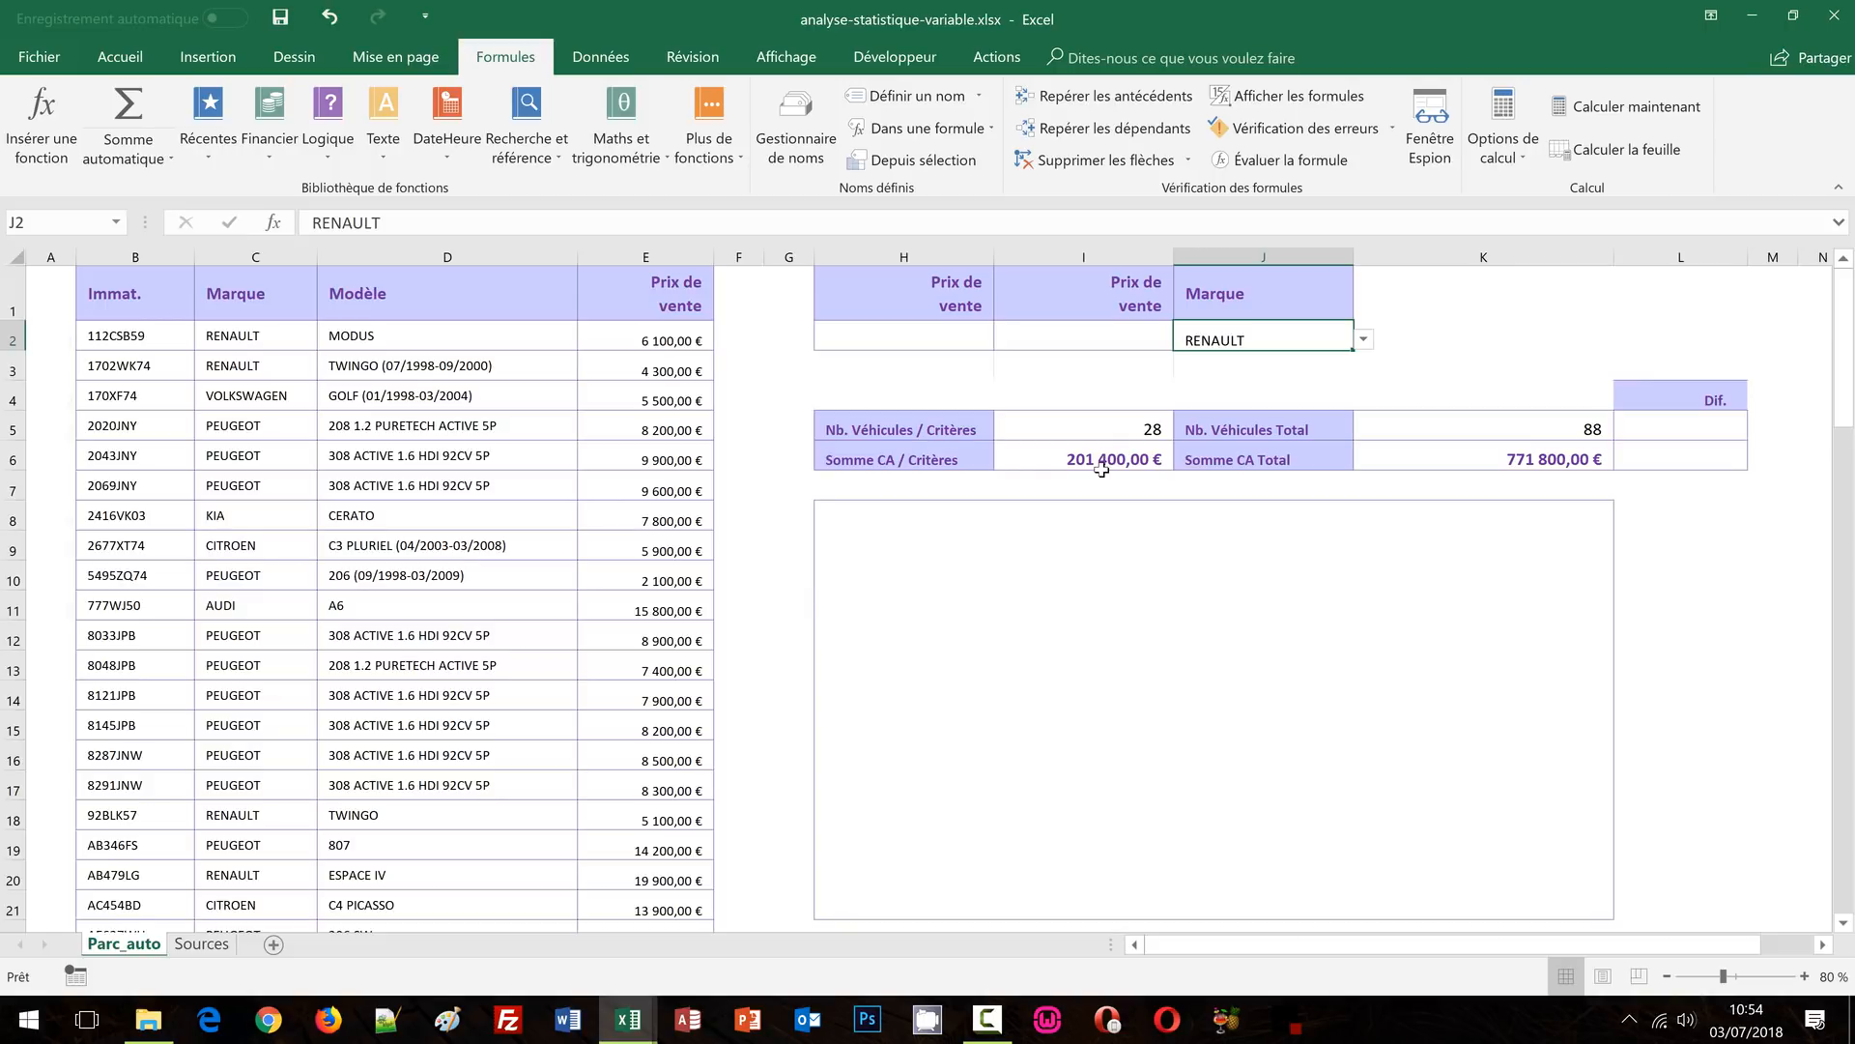
{"action": "left_click", "coordinate": [1088, 348]}
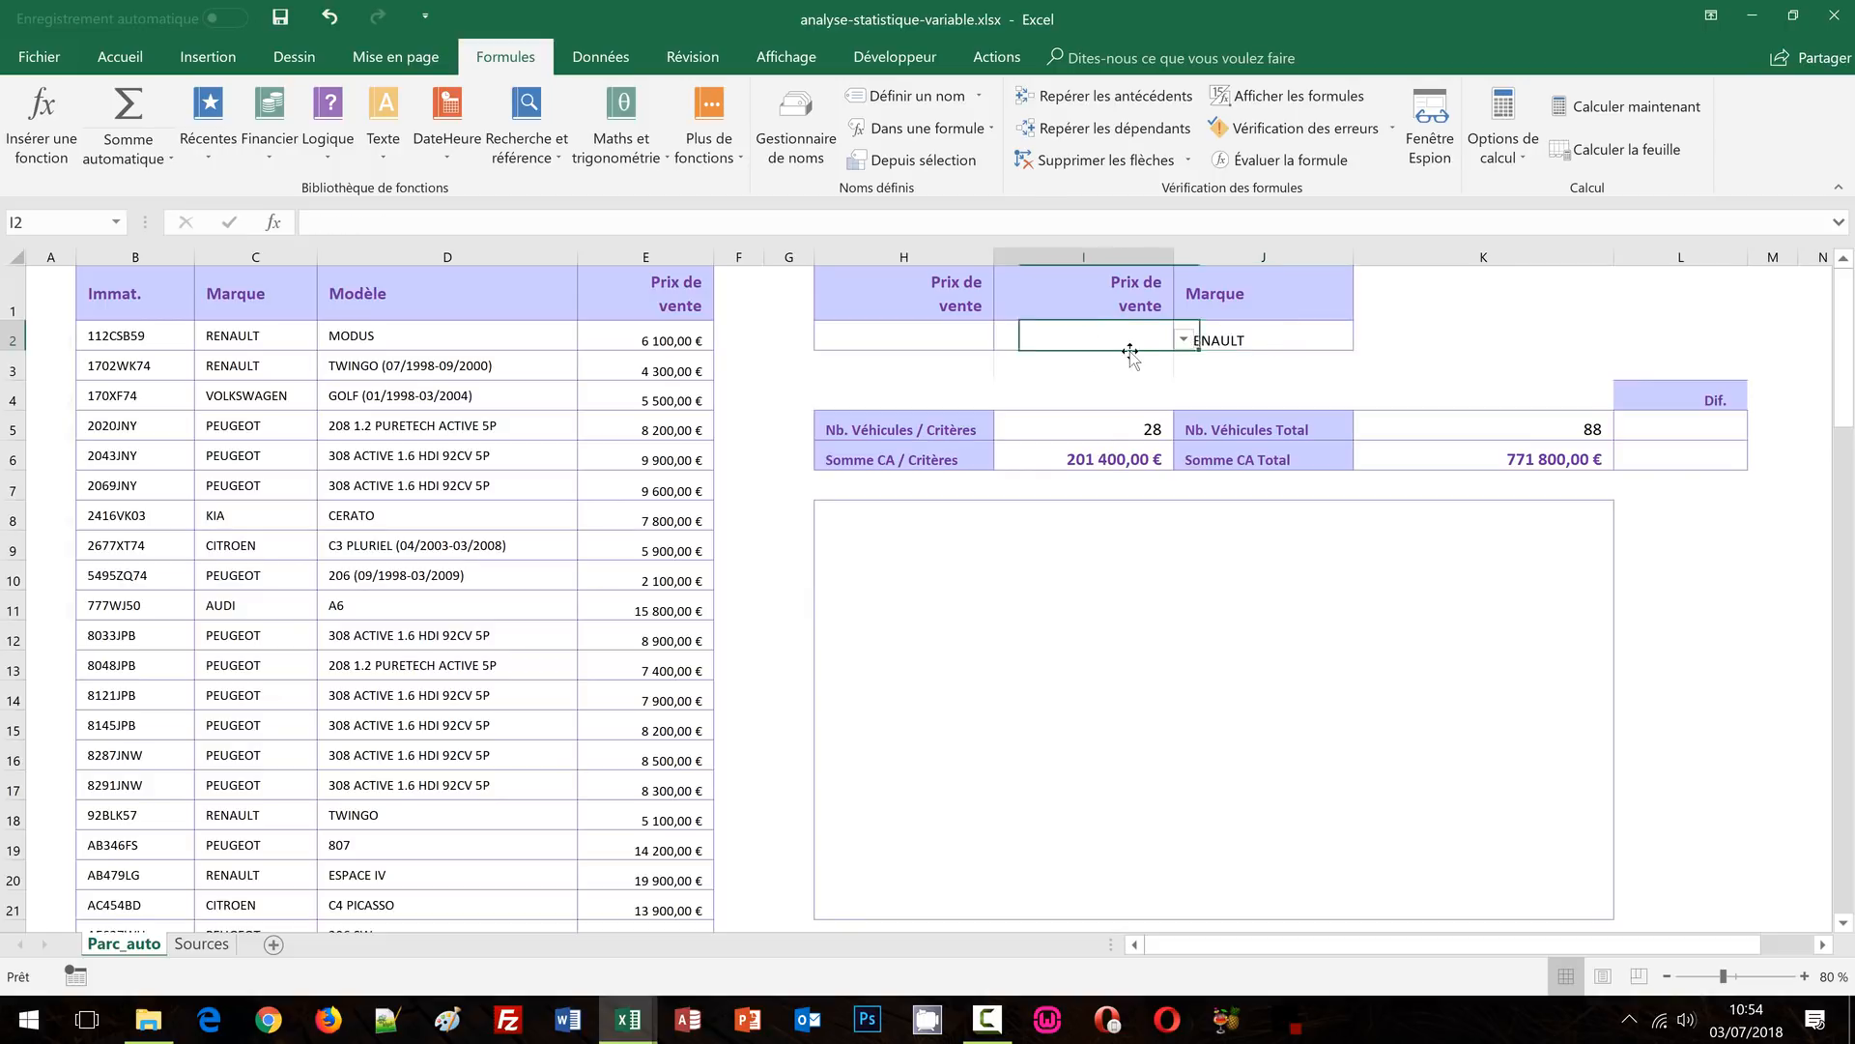
{"action": "left_click", "coordinate": [1184, 341]}
{"action": "scroll", "coordinate": [1188, 428], "scroll_direction": "down", "scroll_amount": 3}
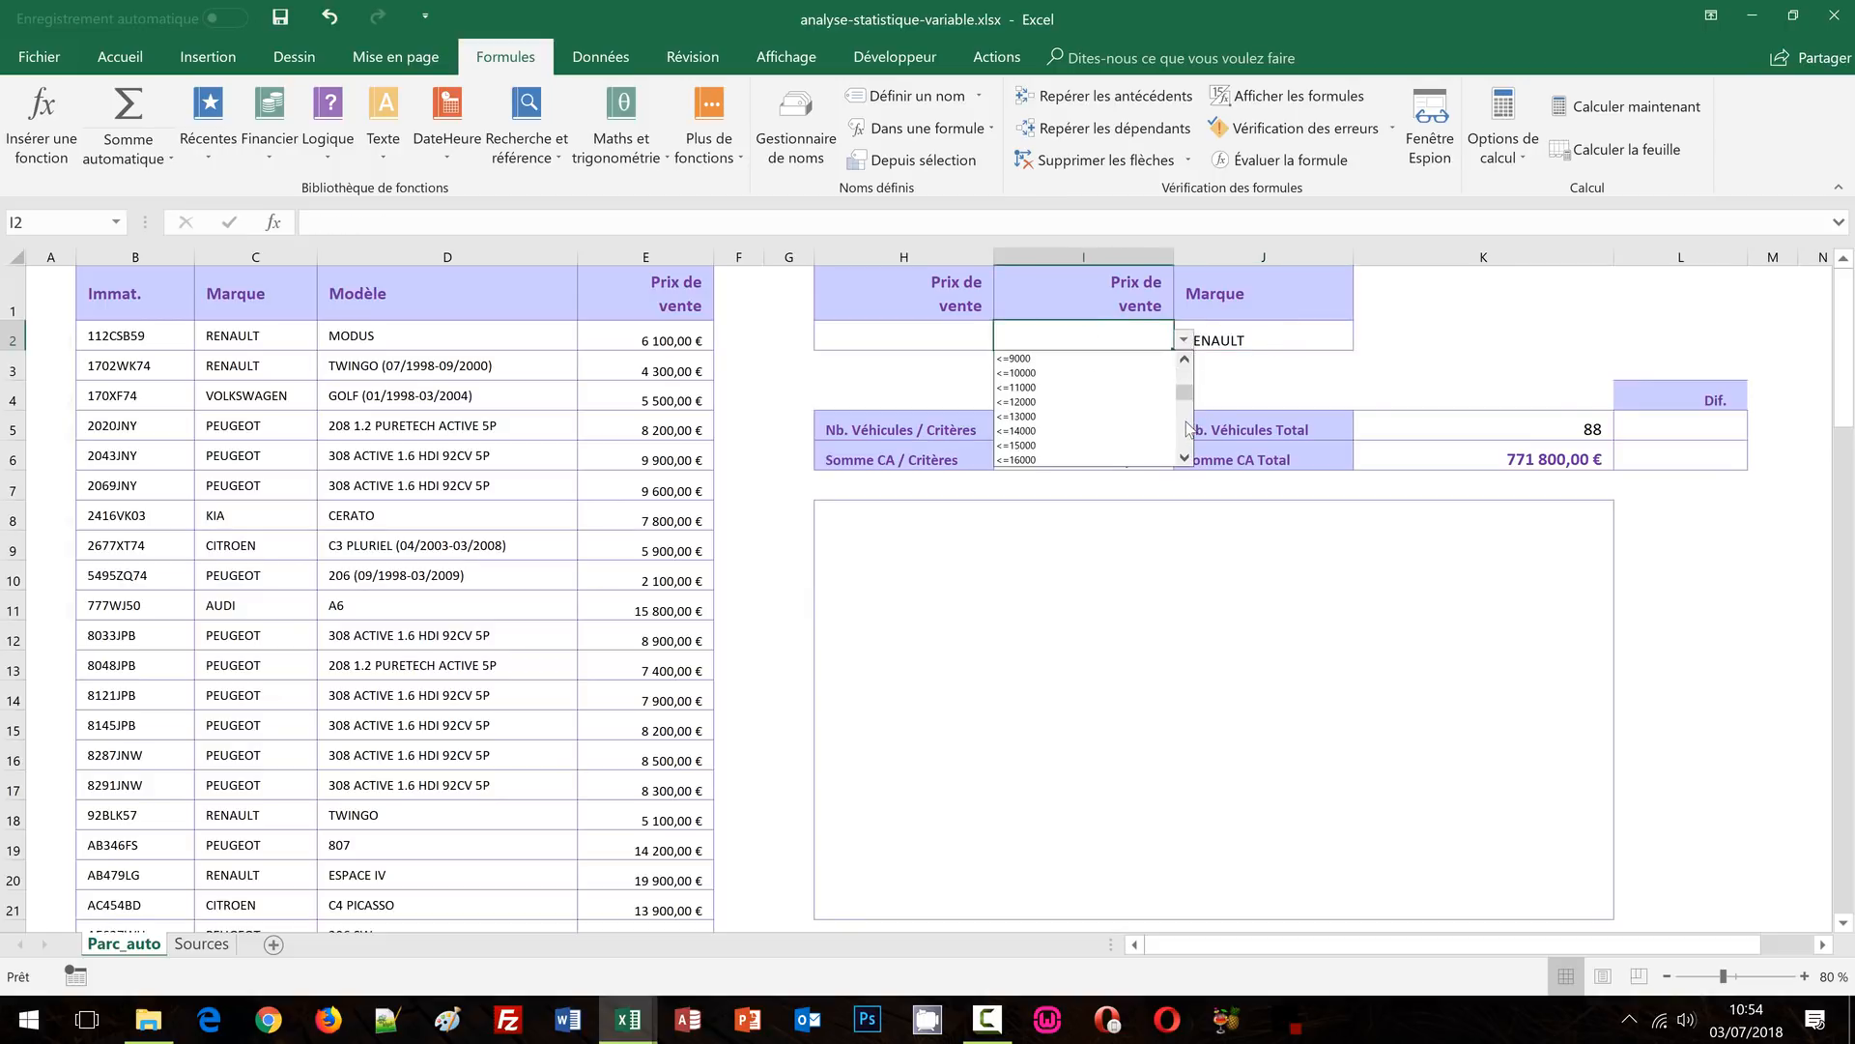
{"action": "left_click", "coordinate": [1073, 431]}
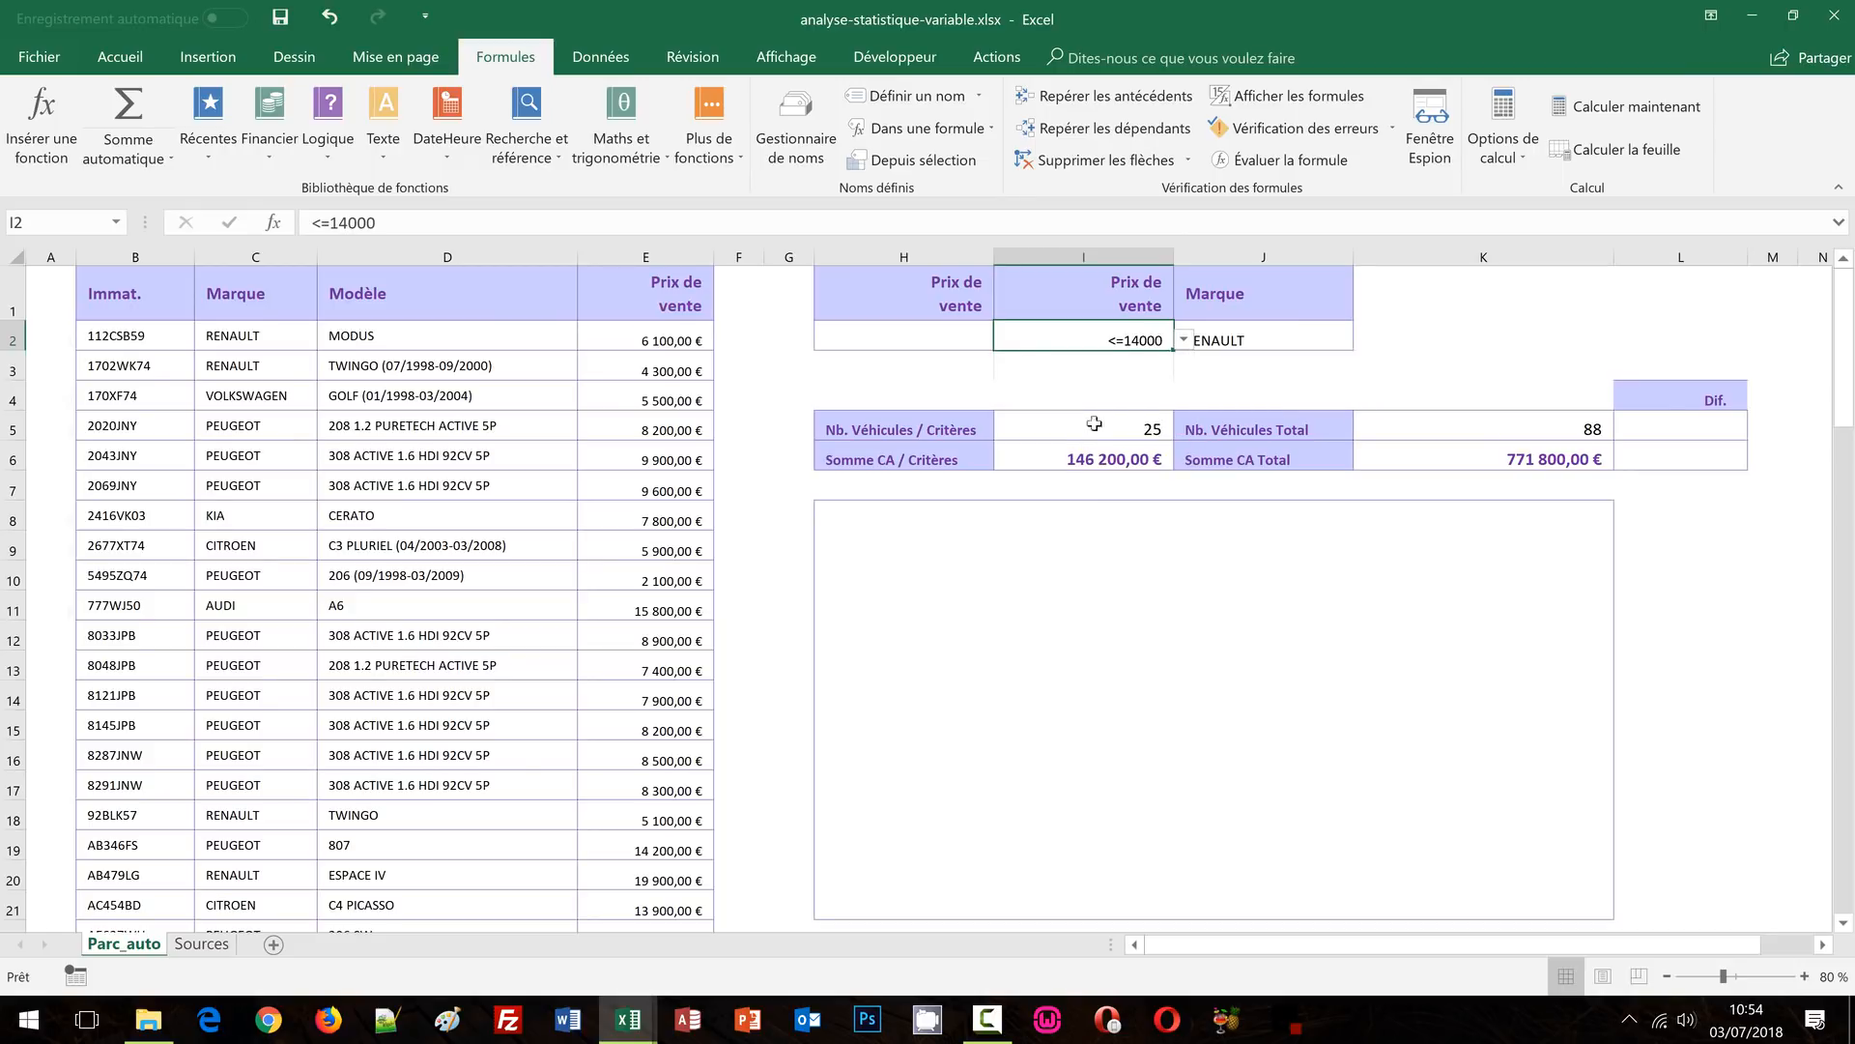
Set the minimum price criterion in H2 to >=7000
{"action": "left_click", "coordinate": [957, 337]}
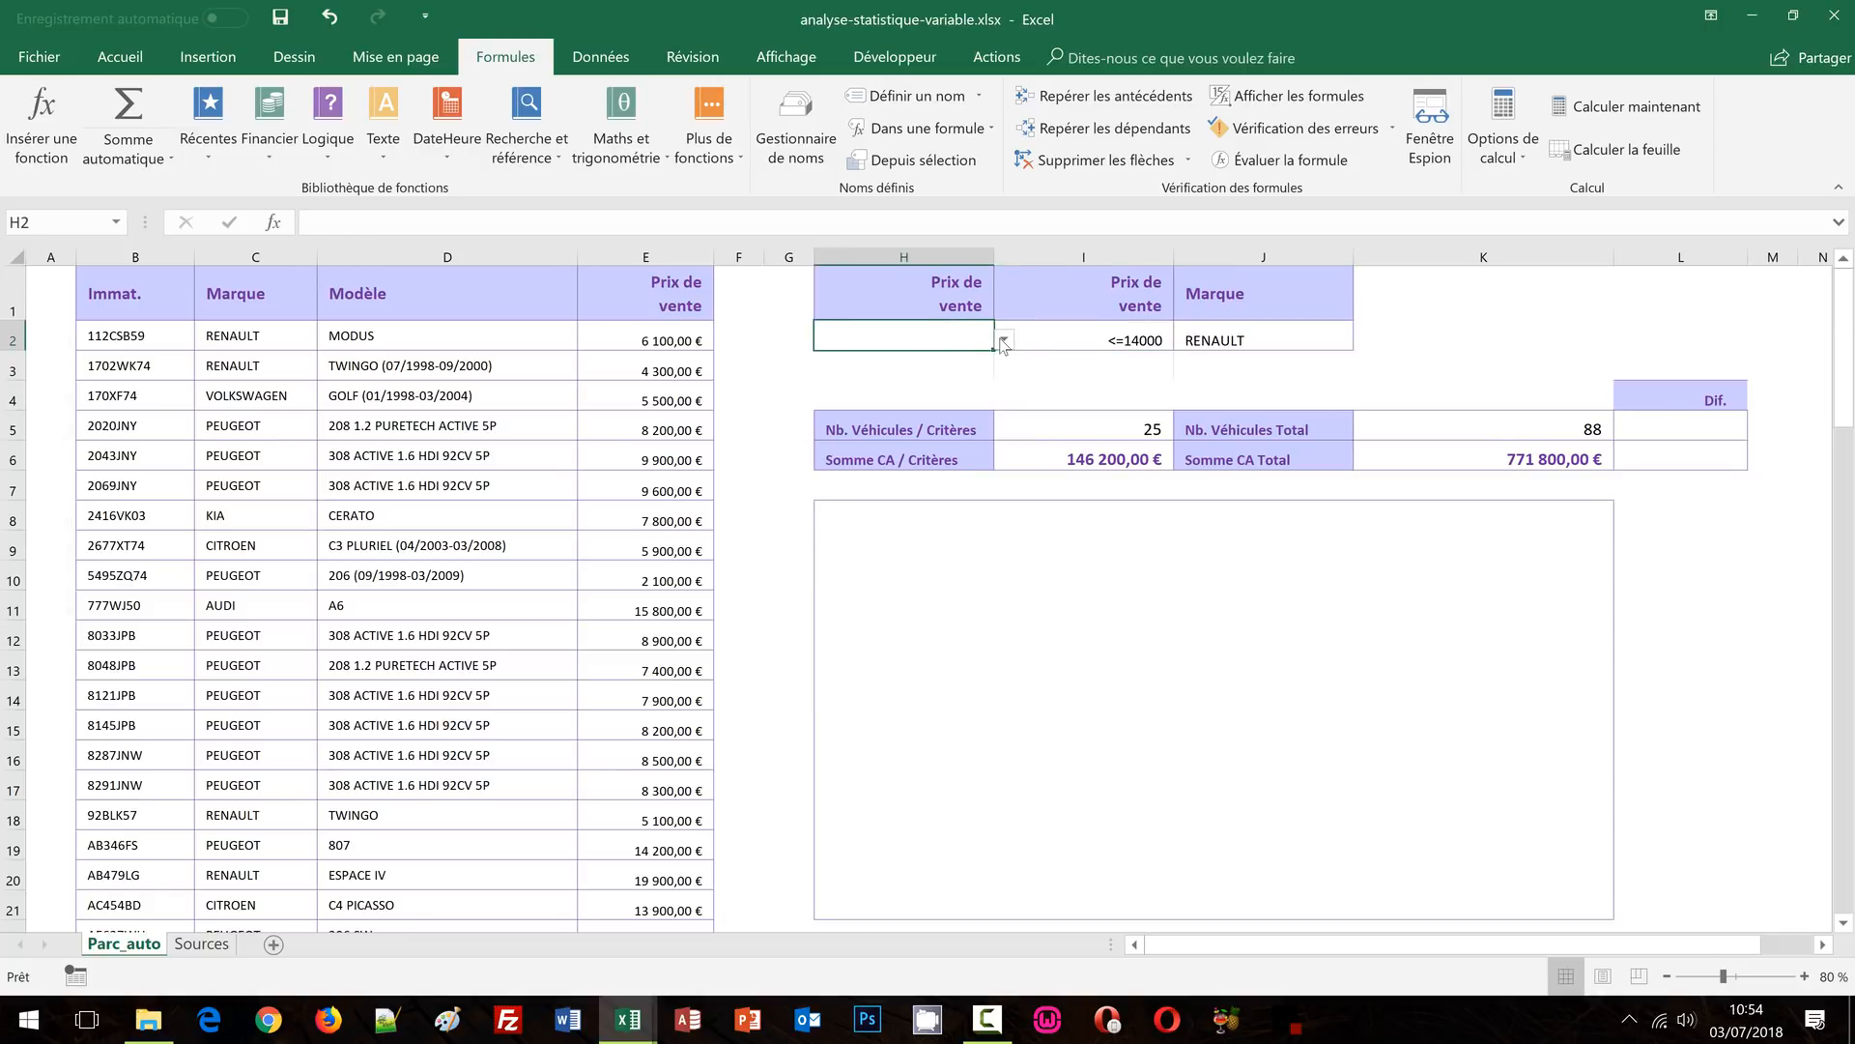
{"action": "left_click", "coordinate": [1004, 337]}
{"action": "scroll", "coordinate": [991, 414], "scroll_direction": "down", "scroll_amount": 2}
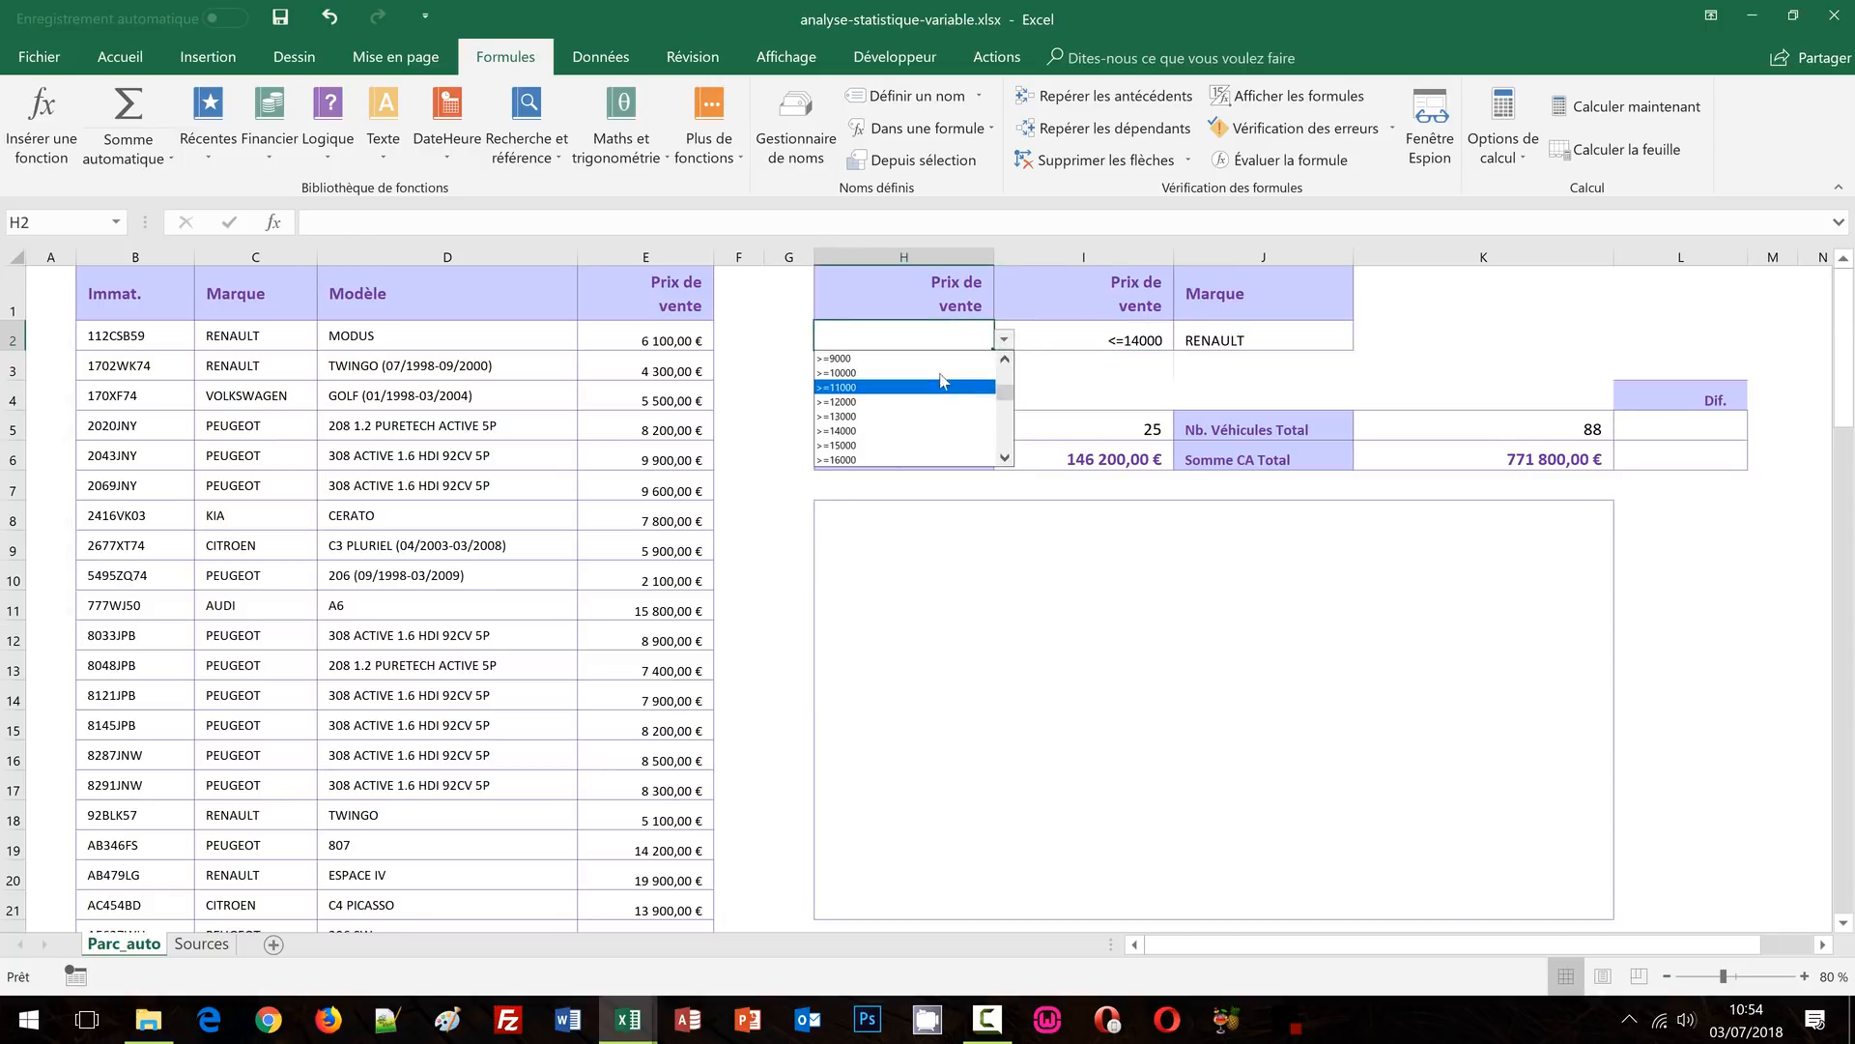
{"action": "left_click", "coordinate": [1005, 360]}
{"action": "left_click", "coordinate": [1005, 361]}
{"action": "left_click", "coordinate": [976, 359]}
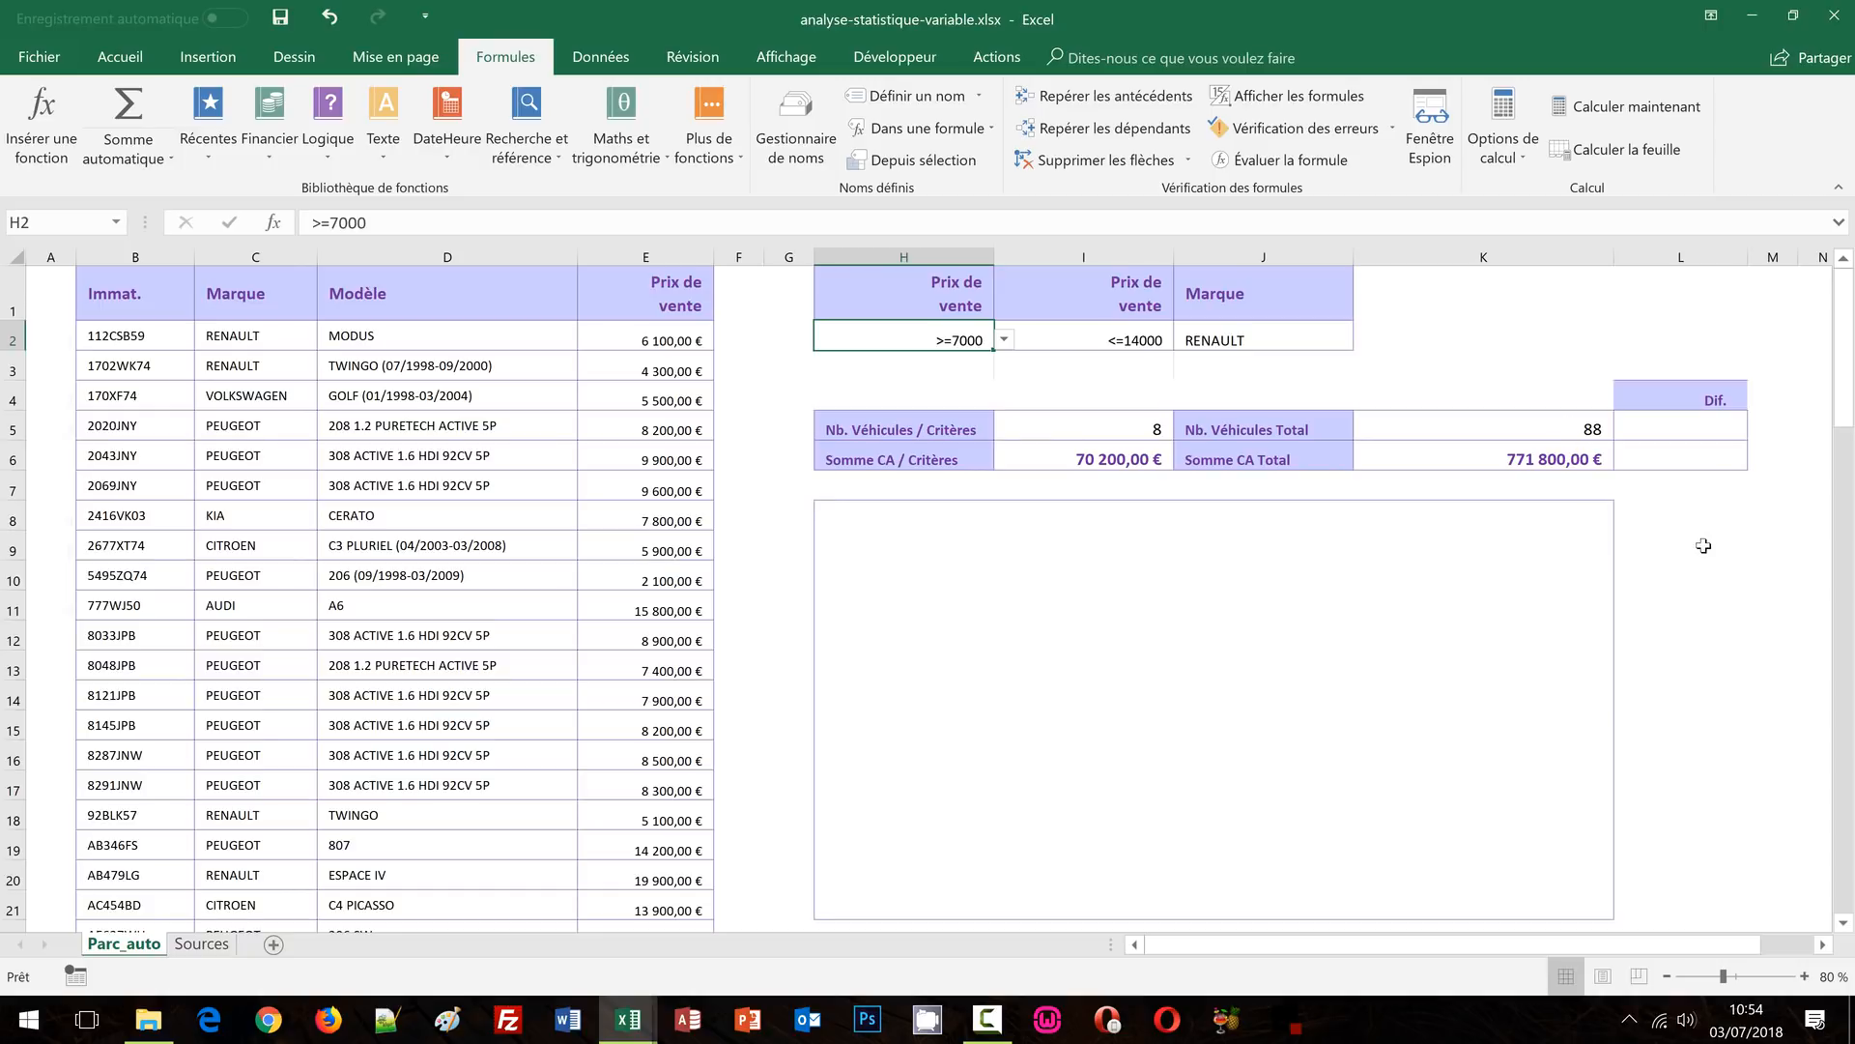
Clear the three criteria in H2:J2 and select the empty cell L15
{"action": "left_click", "coordinate": [1067, 368]}
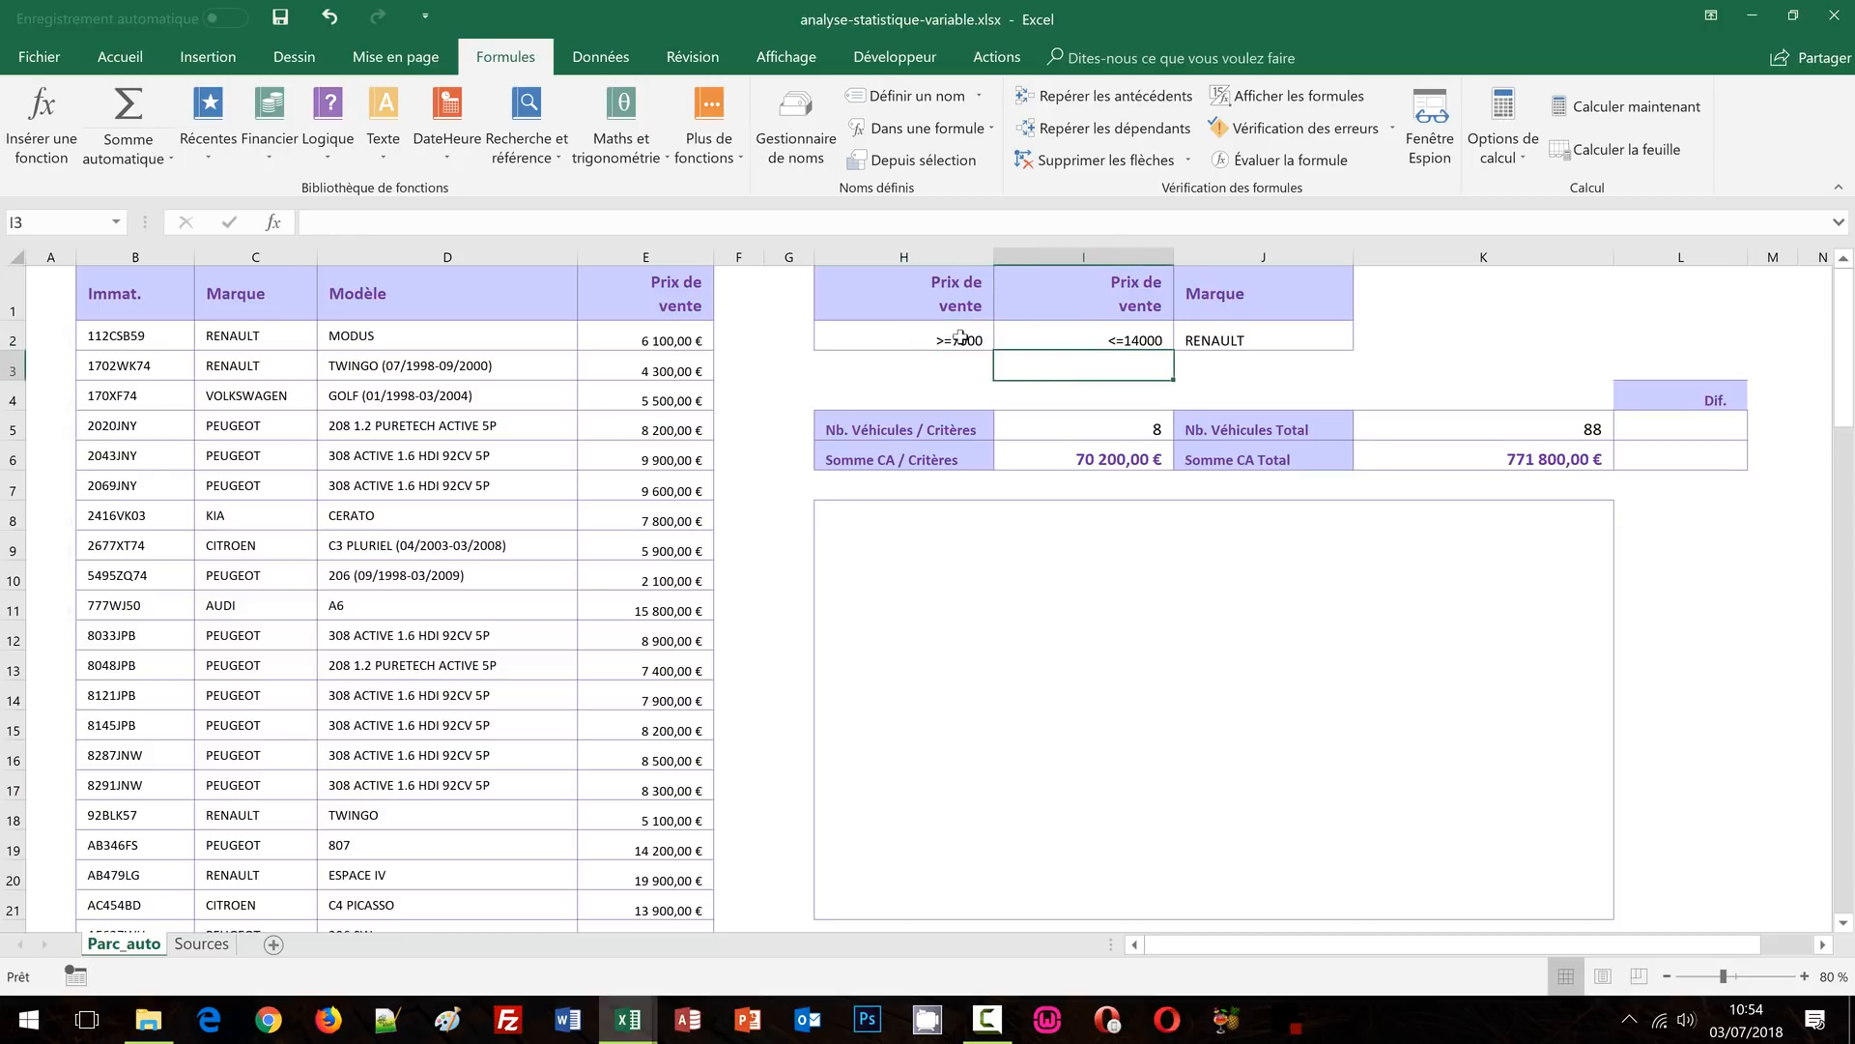
{"action": "left_click_drag", "start_coordinate": [960, 338], "coordinate": [1220, 340]}
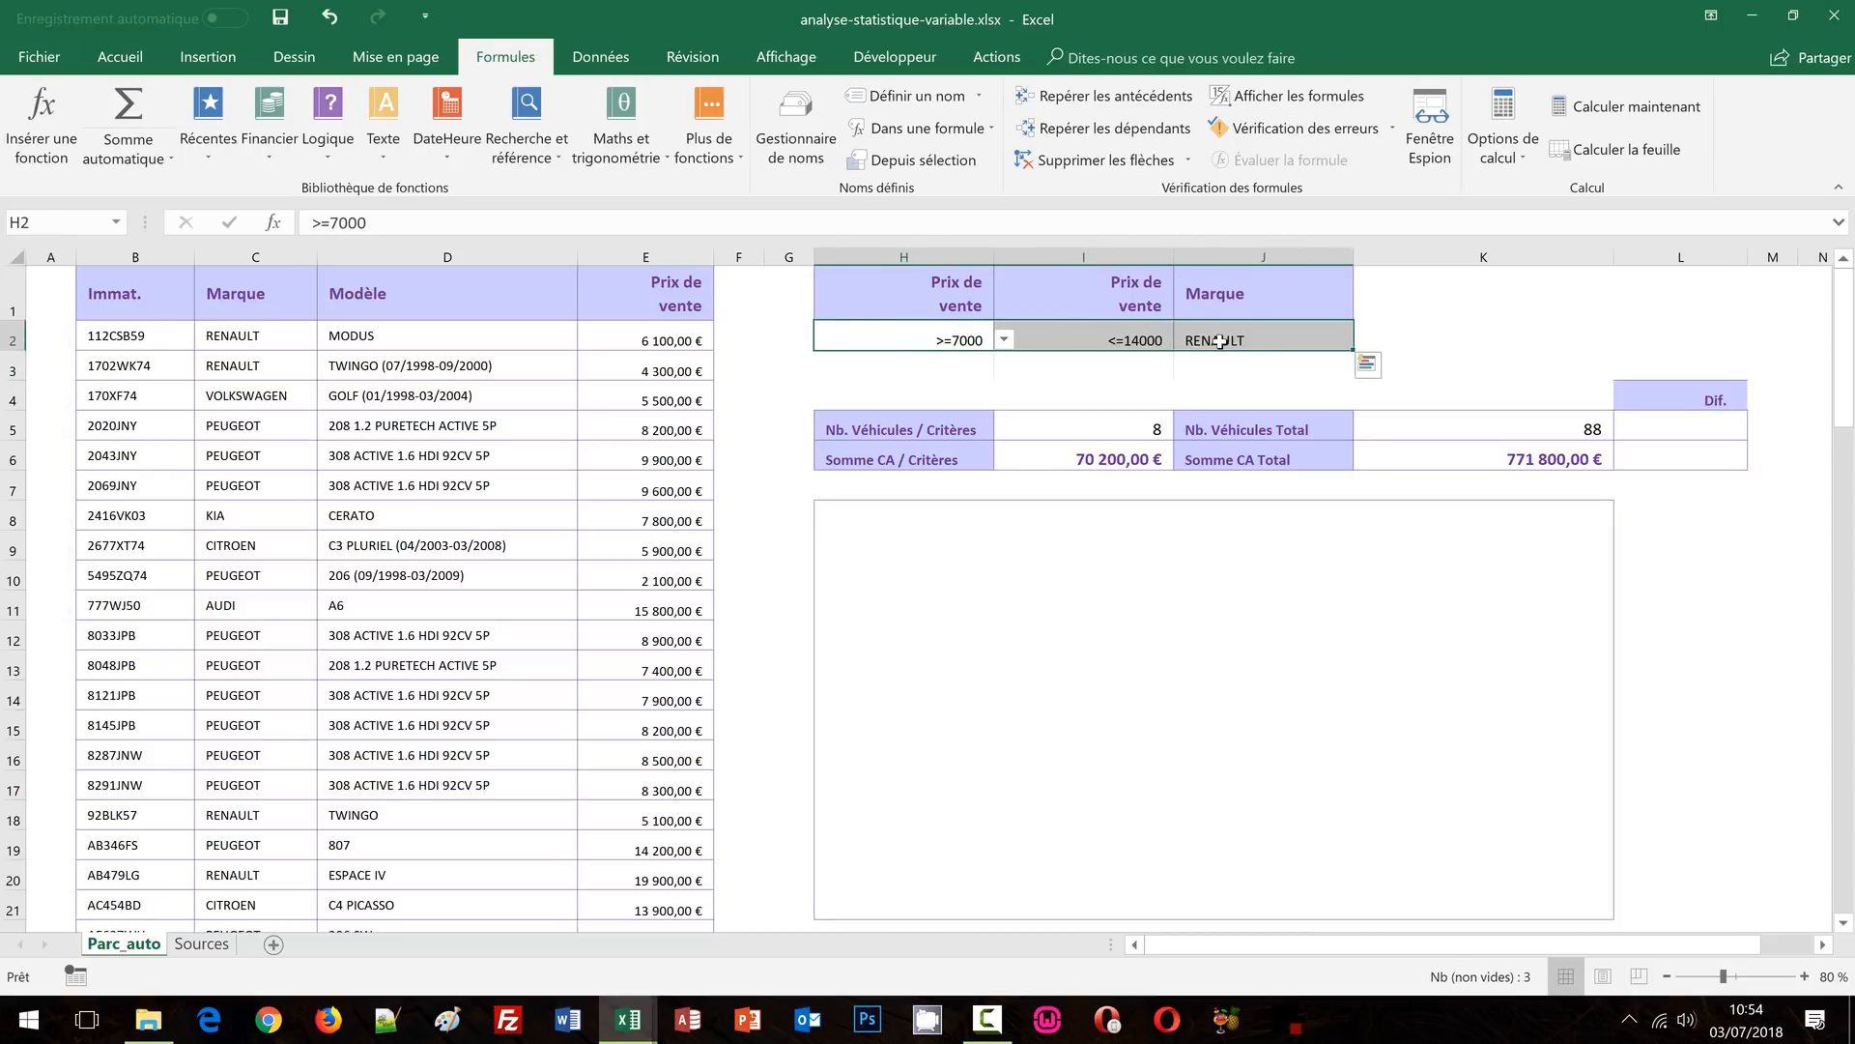
{"action": "key", "text": "Delete"}
{"action": "left_click", "coordinate": [1689, 726]}
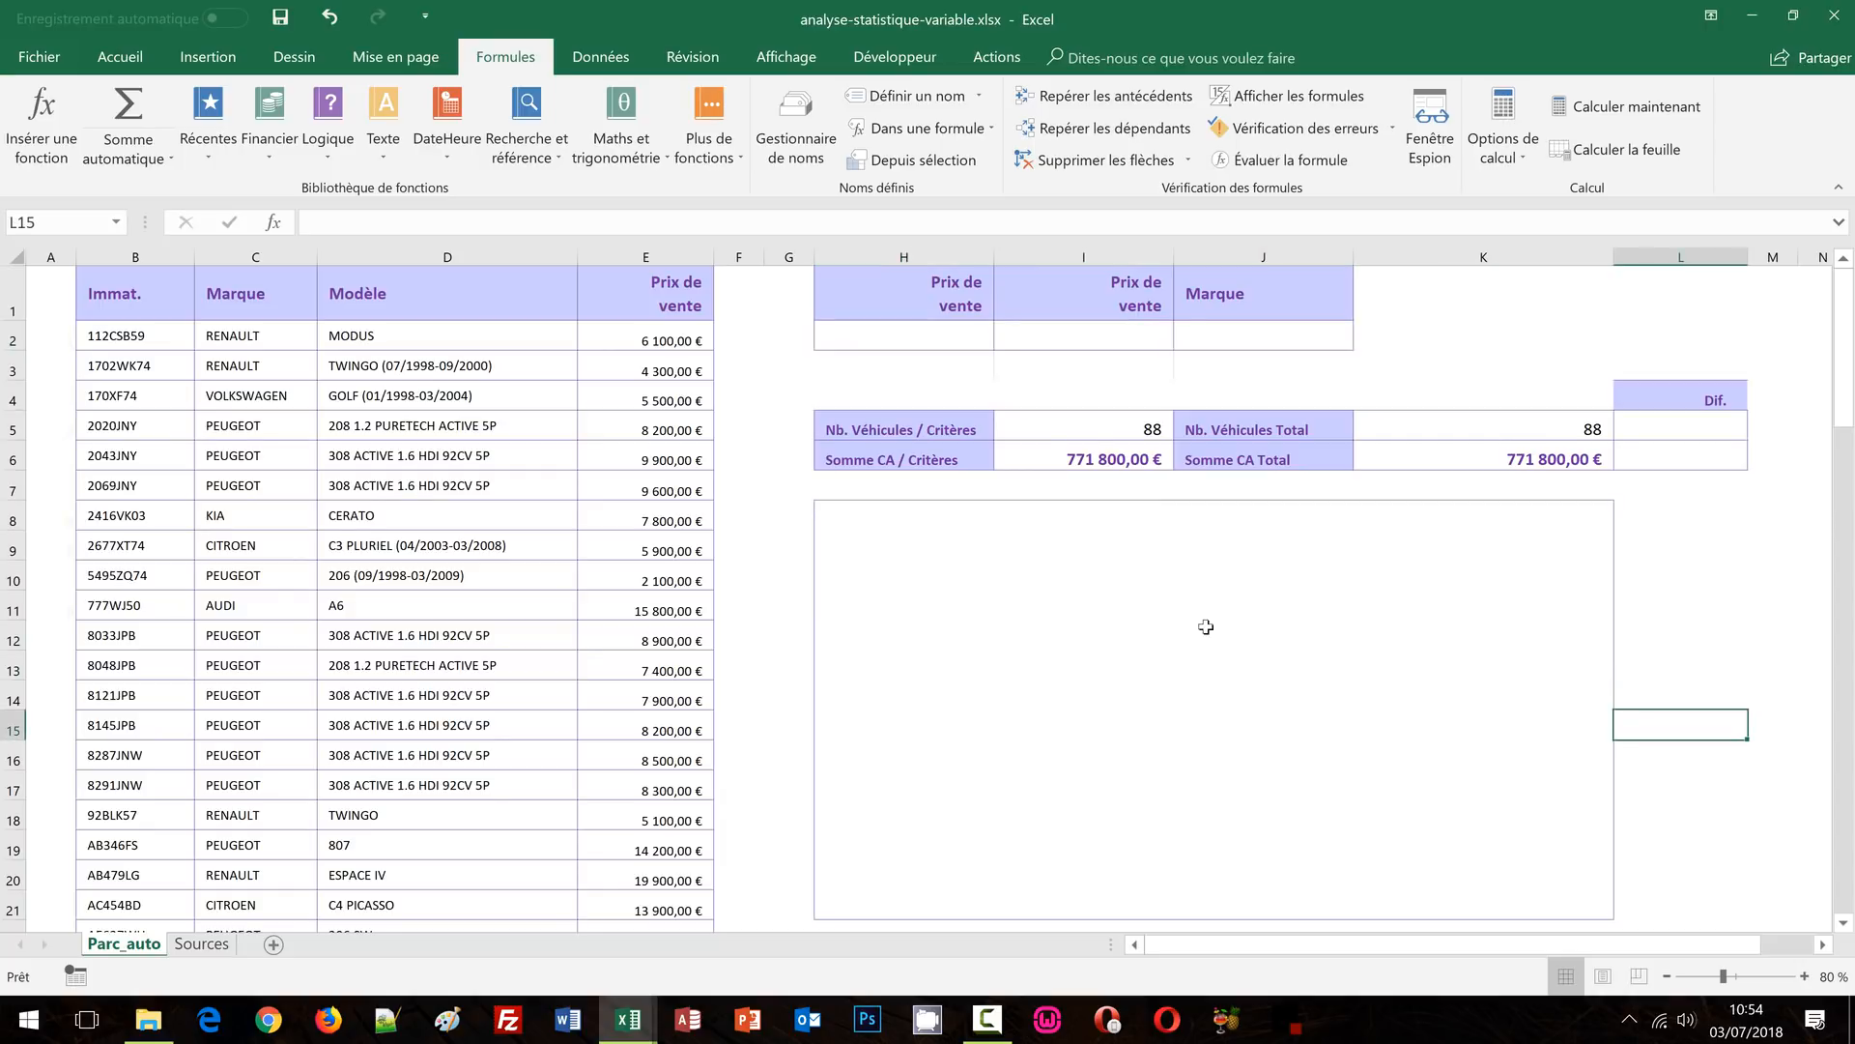
{"action": "left_click", "coordinate": [1705, 560]}
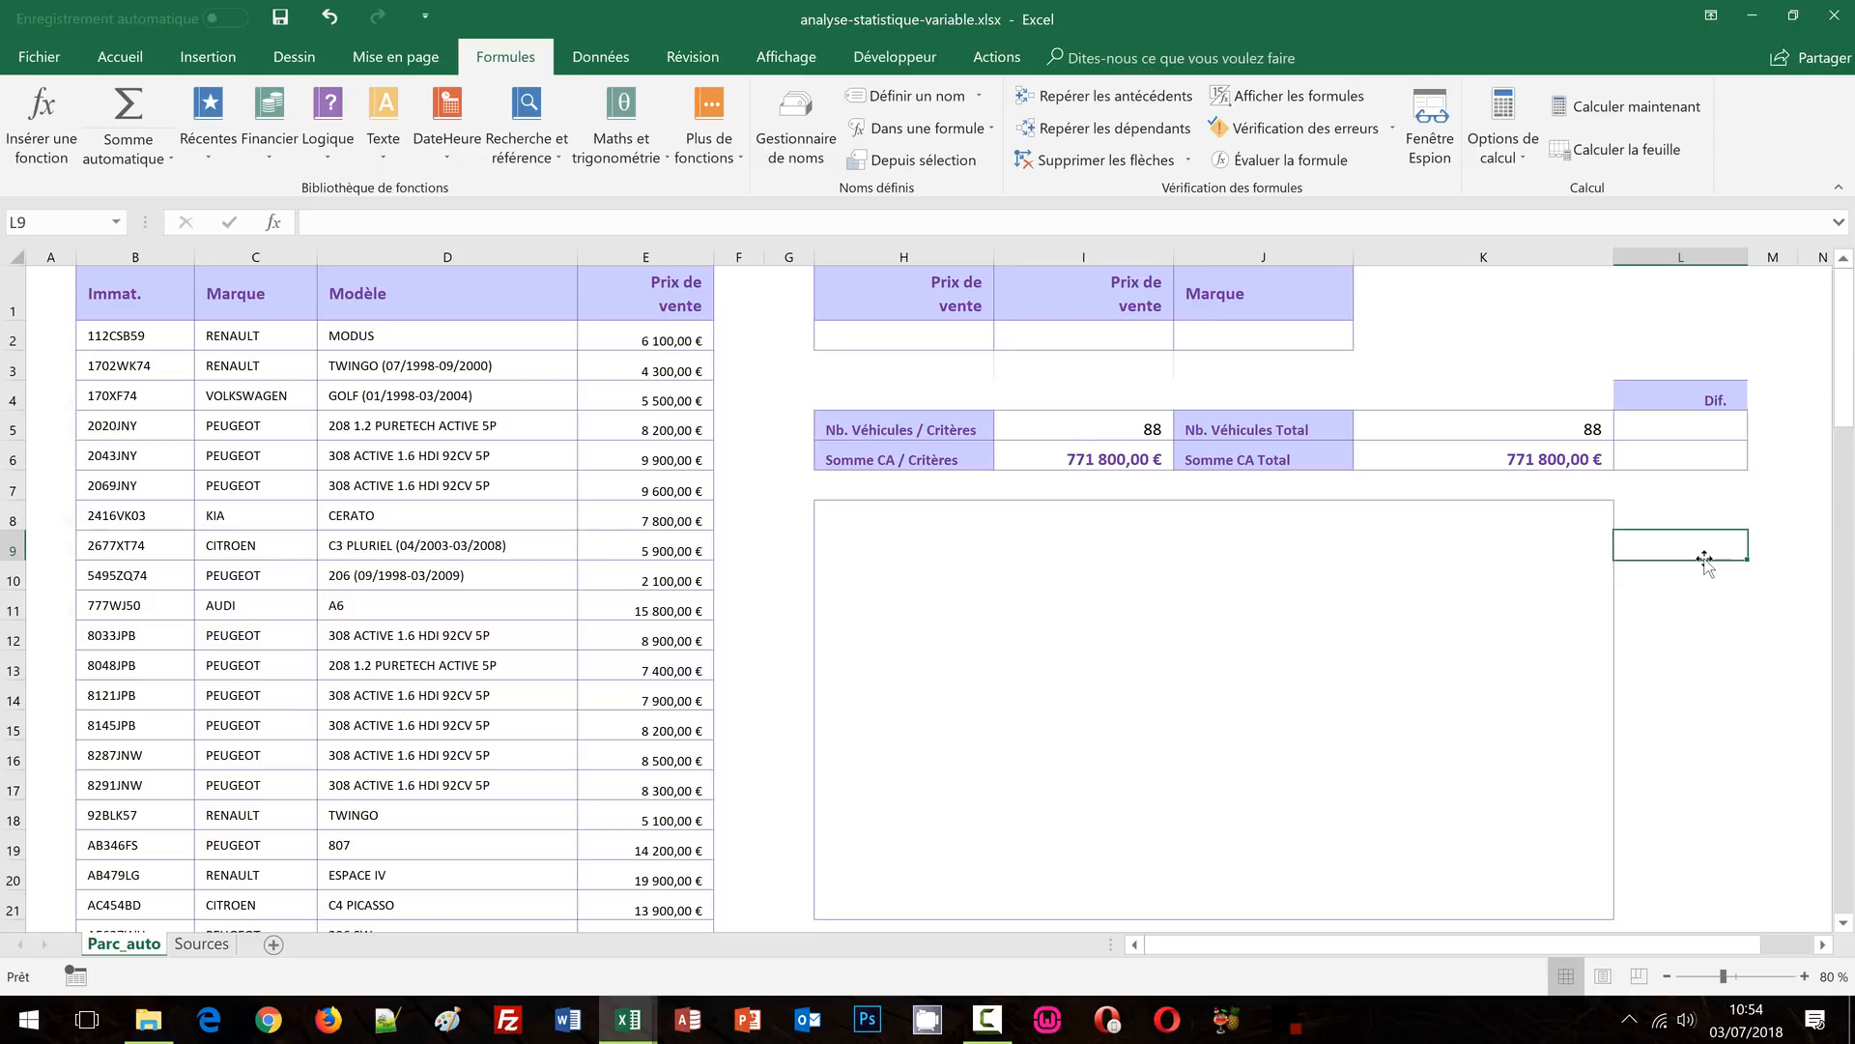
{"action": "left_click", "coordinate": [1680, 507]}
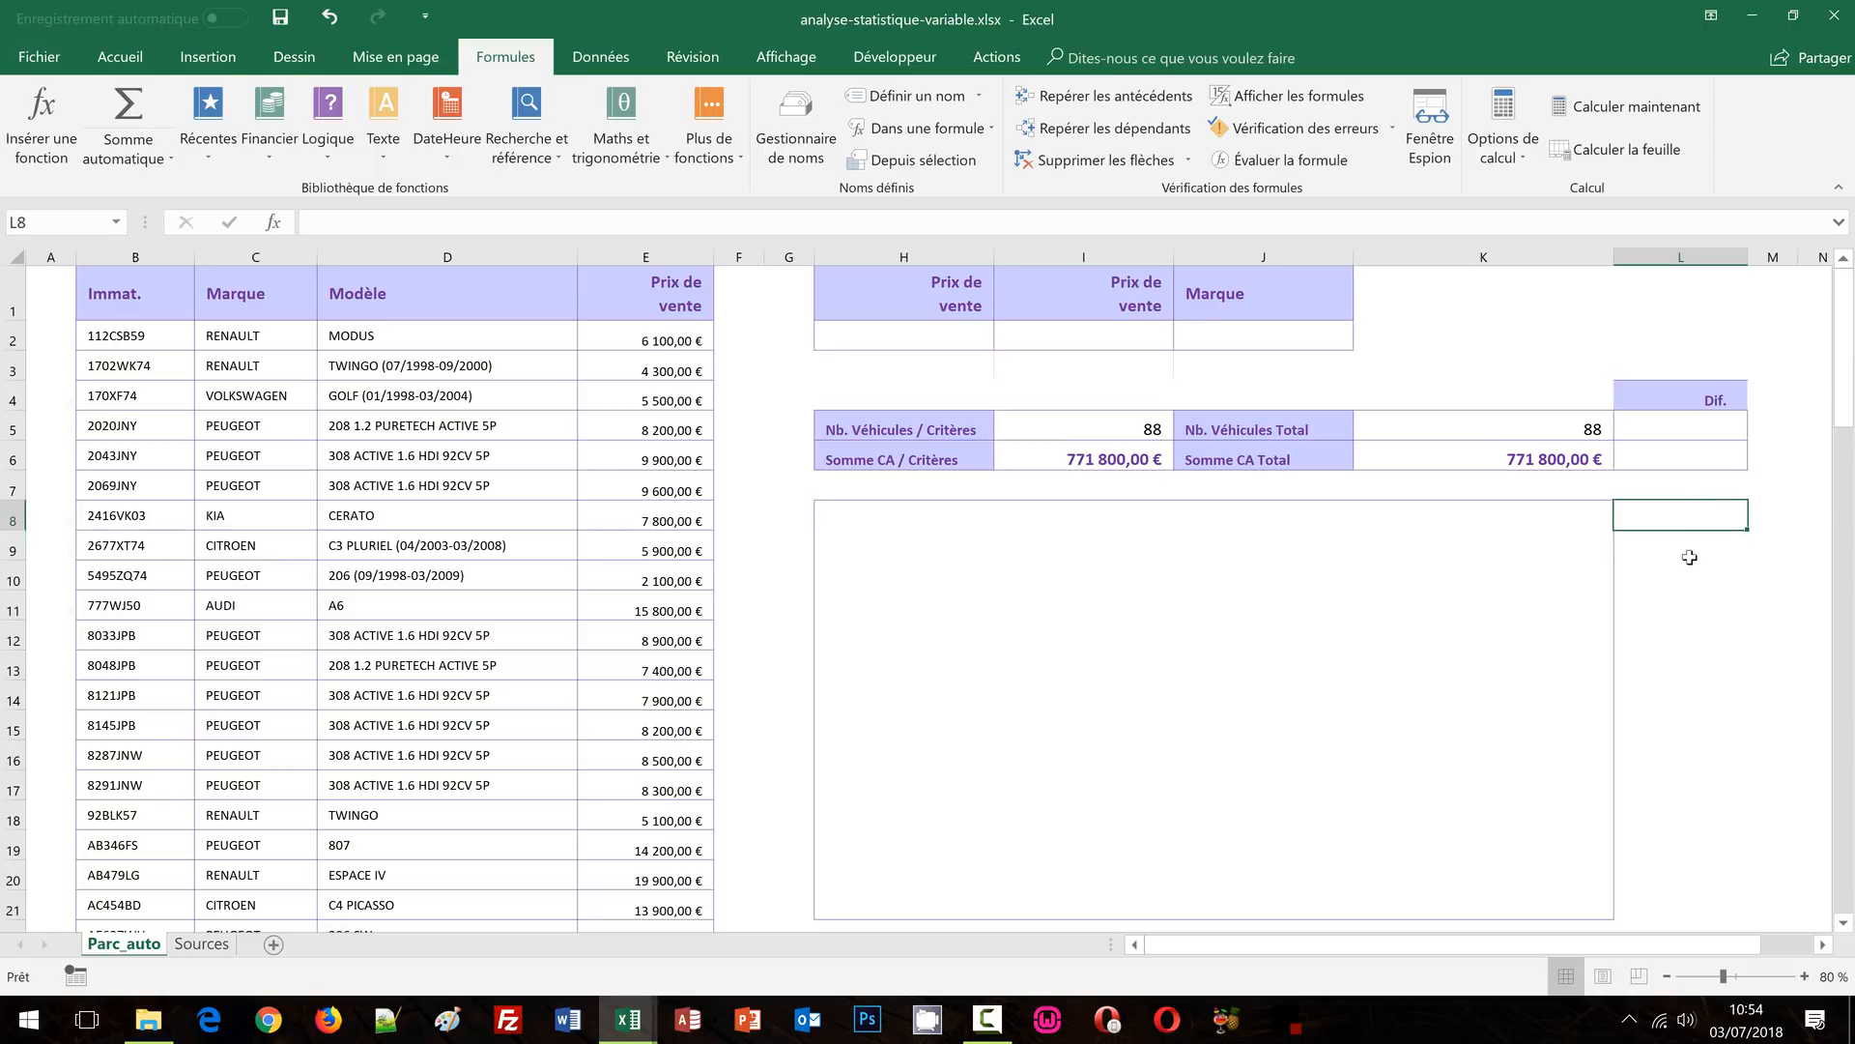
{"action": "left_click", "coordinate": [1671, 430]}
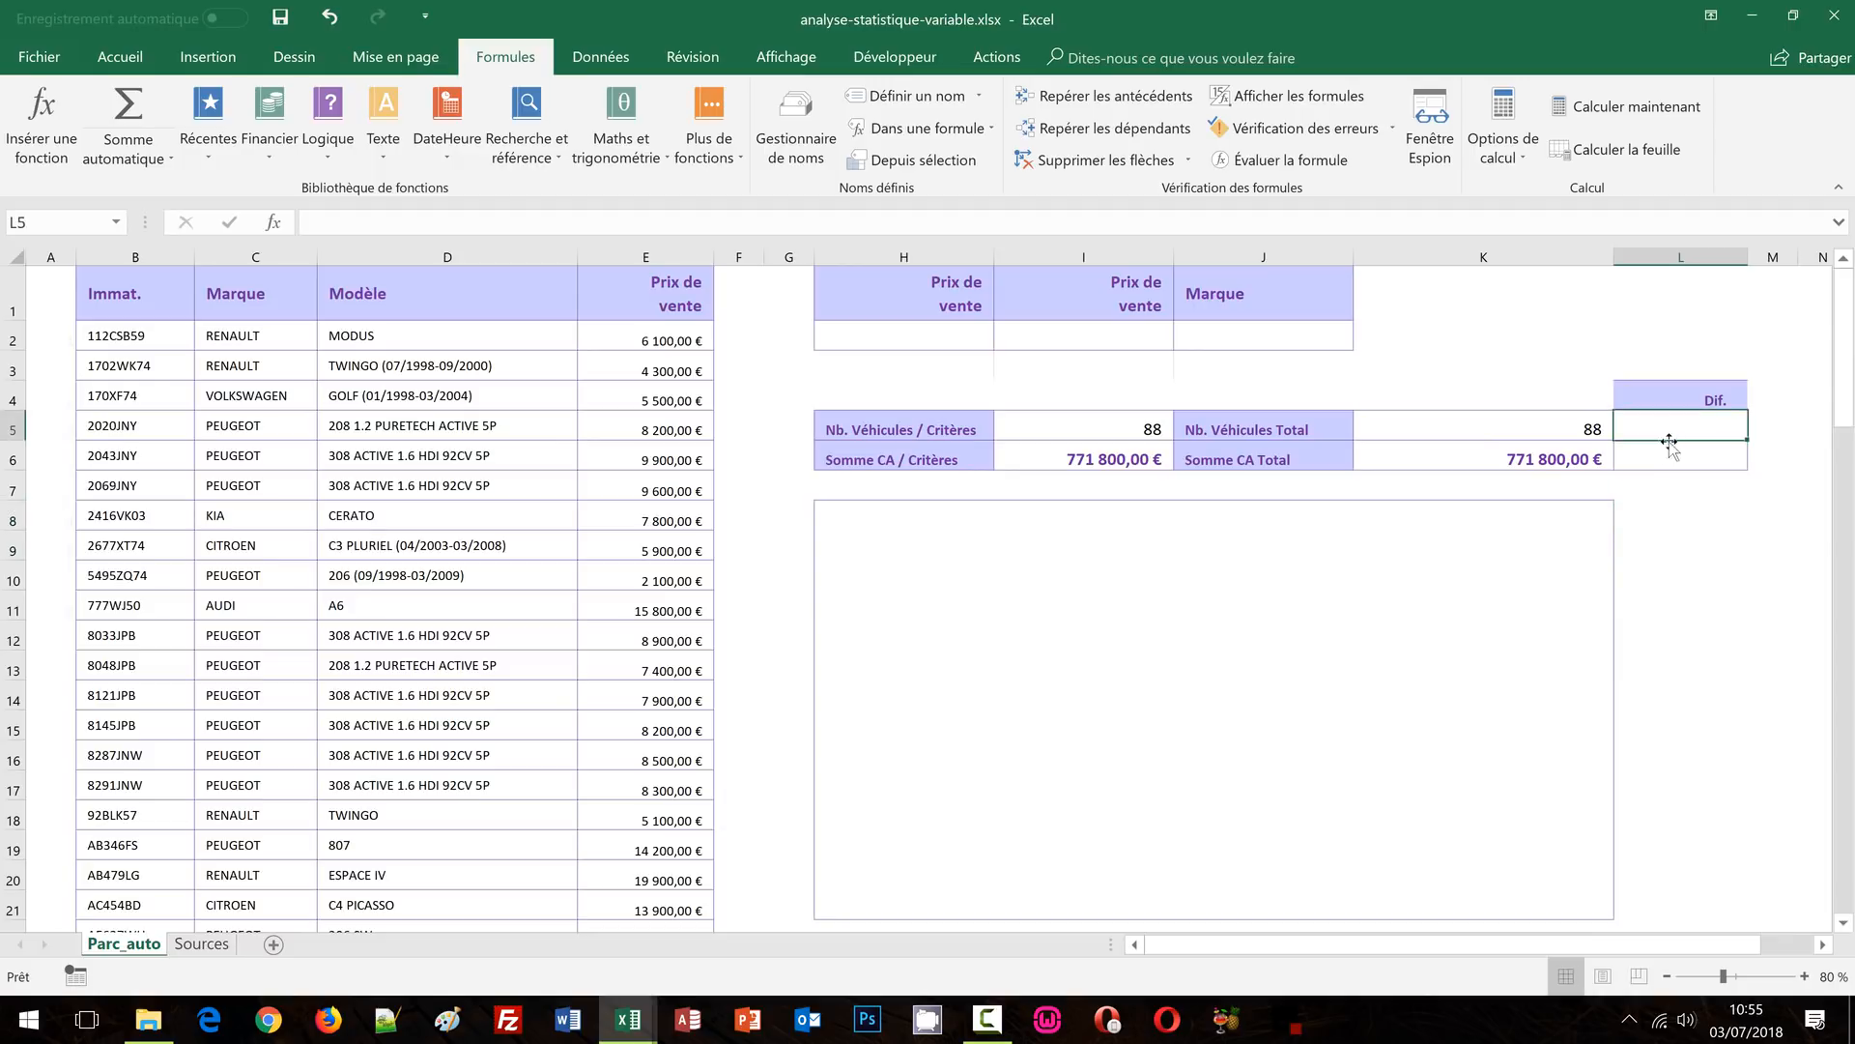
{"action": "left_click", "coordinate": [1667, 456]}
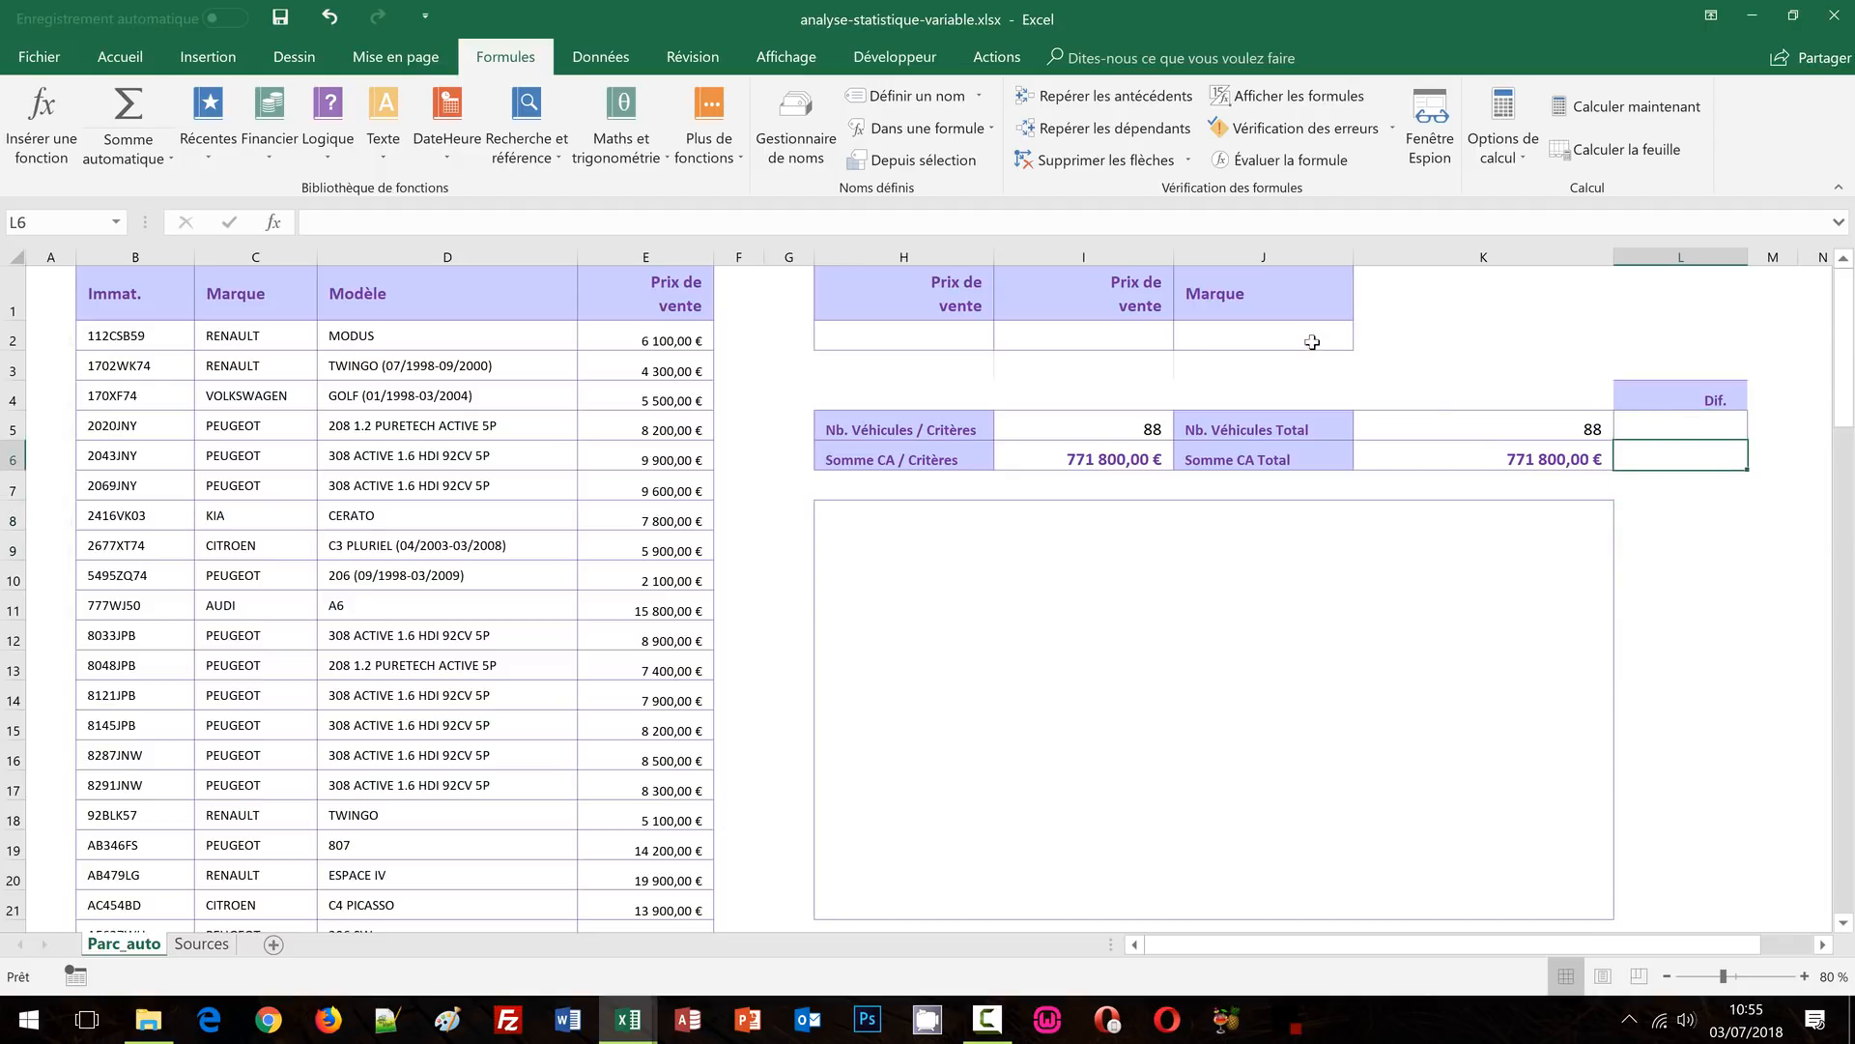
Set the Marque criterion in J2 to RENAULT
{"action": "left_click", "coordinate": [1312, 340]}
{"action": "left_click", "coordinate": [1362, 343]}
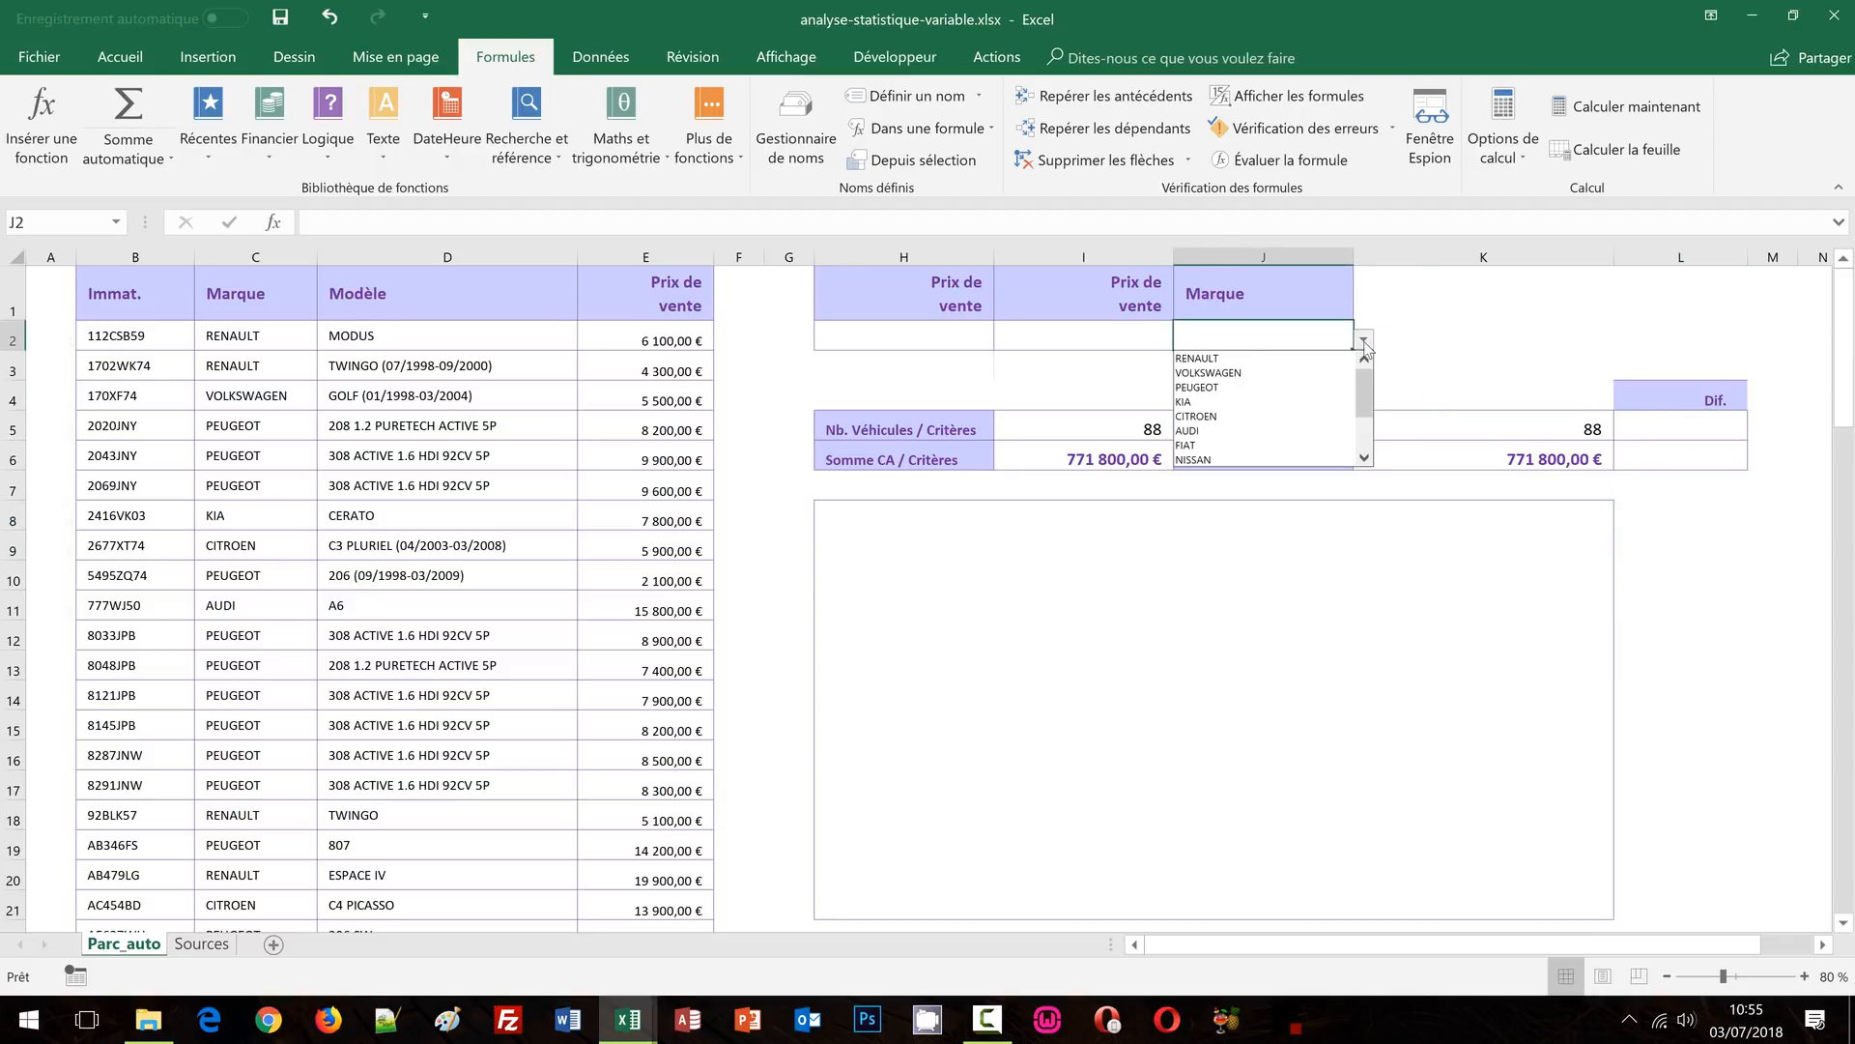
{"action": "left_click", "coordinate": [1321, 356]}
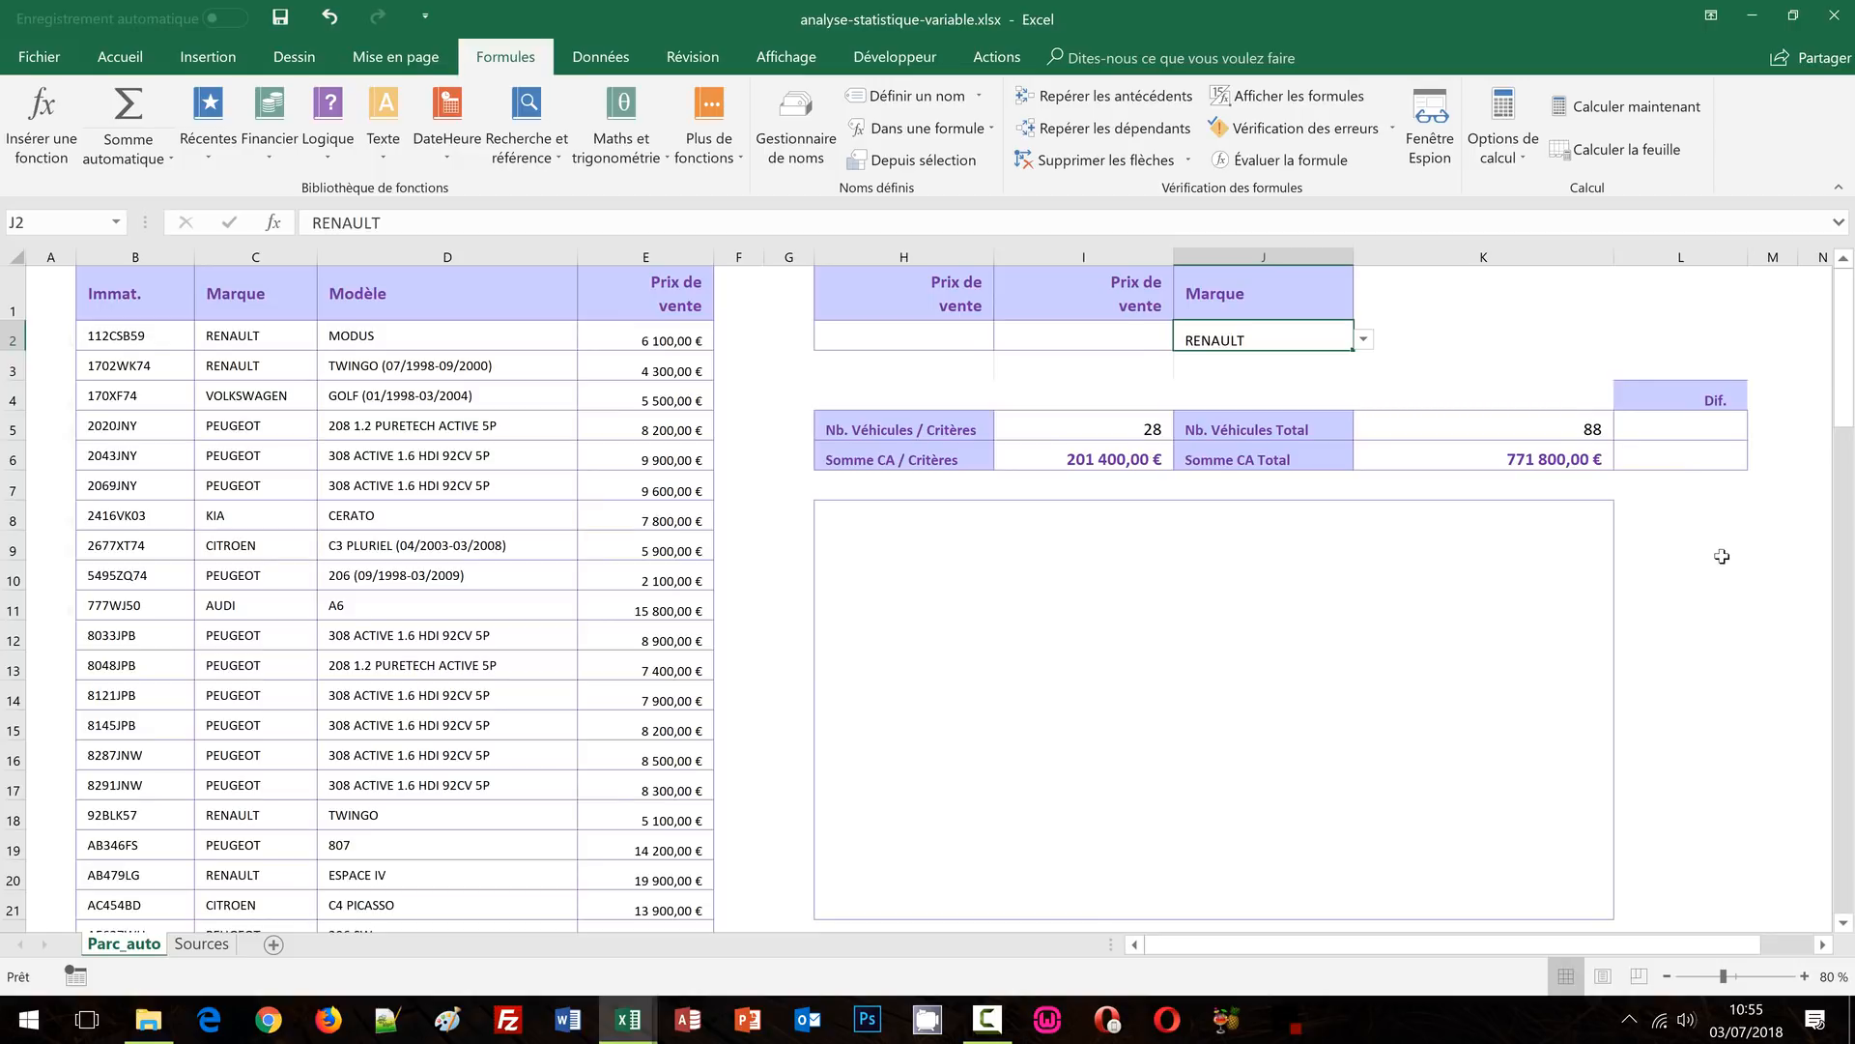
Fill the Dif. cells L5:L6 with the formula =K5-I5 and check the adapted formula in L6
{"action": "left_click_drag", "start_coordinate": [1648, 432], "coordinate": [1650, 449]}
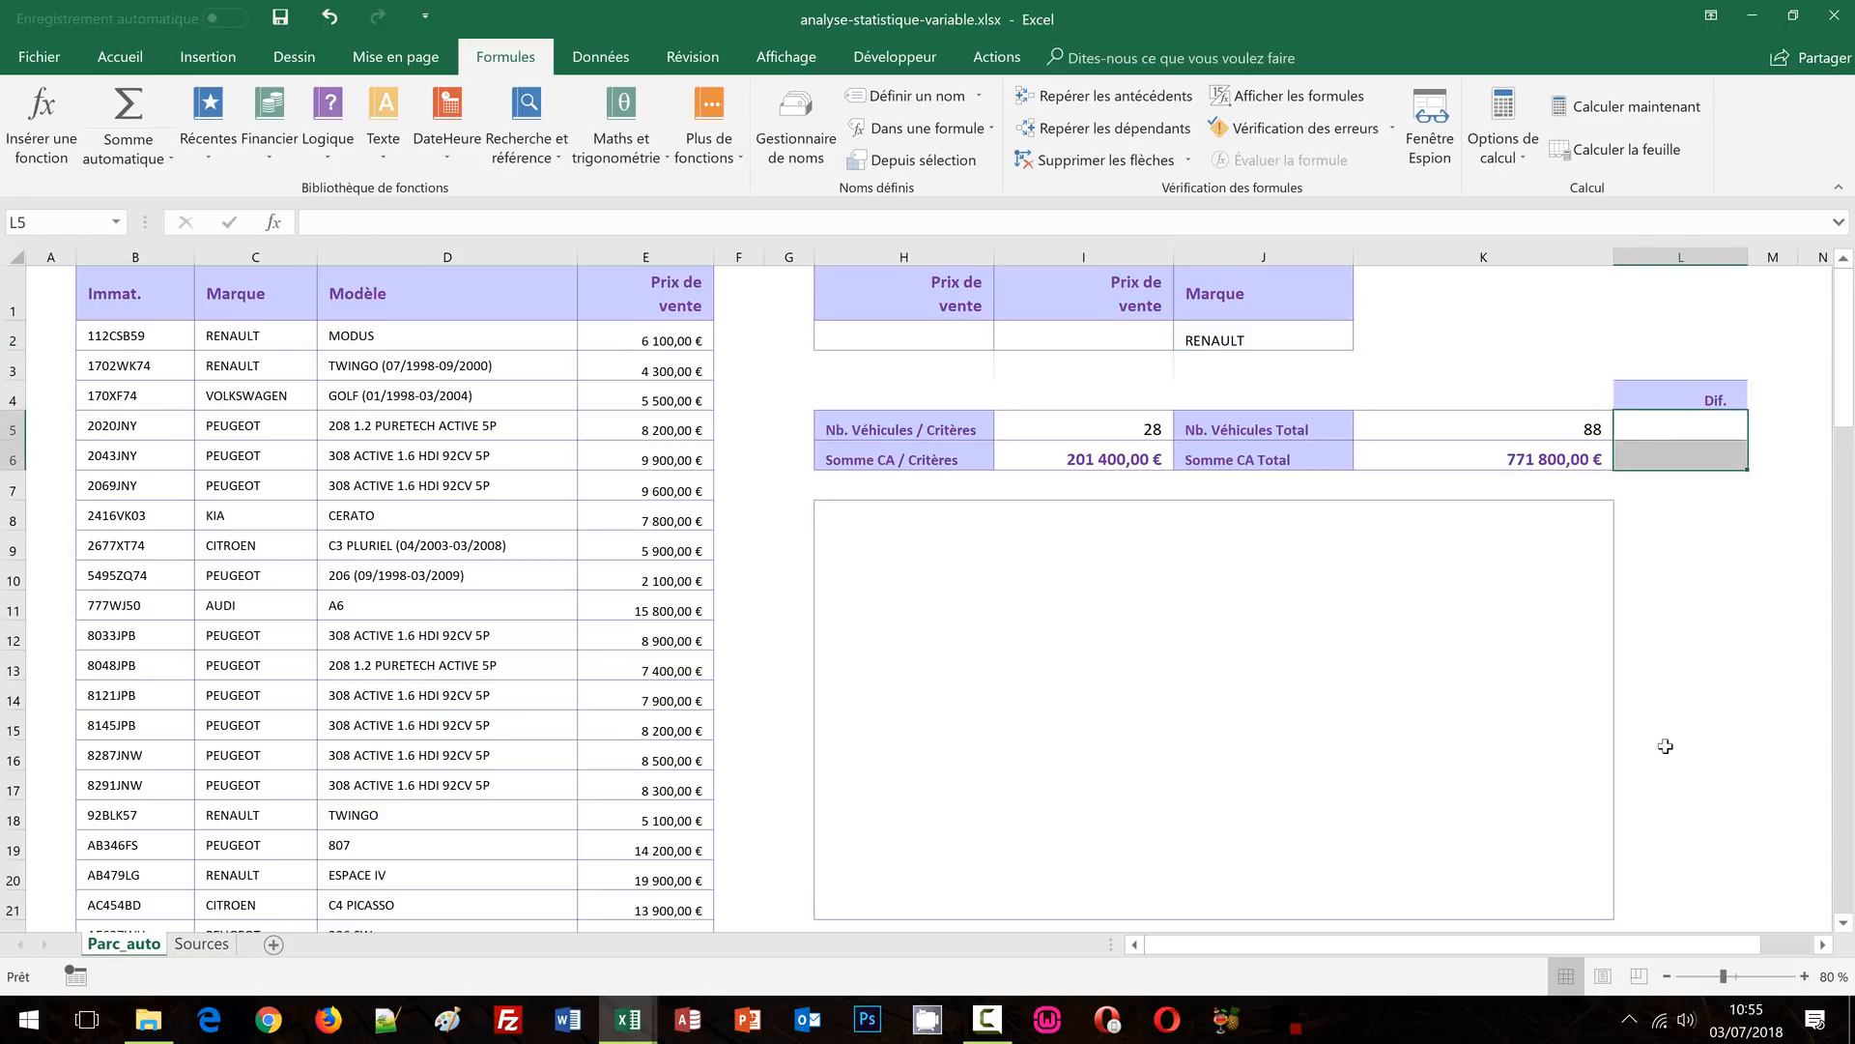
{"action": "type", "text": "="}
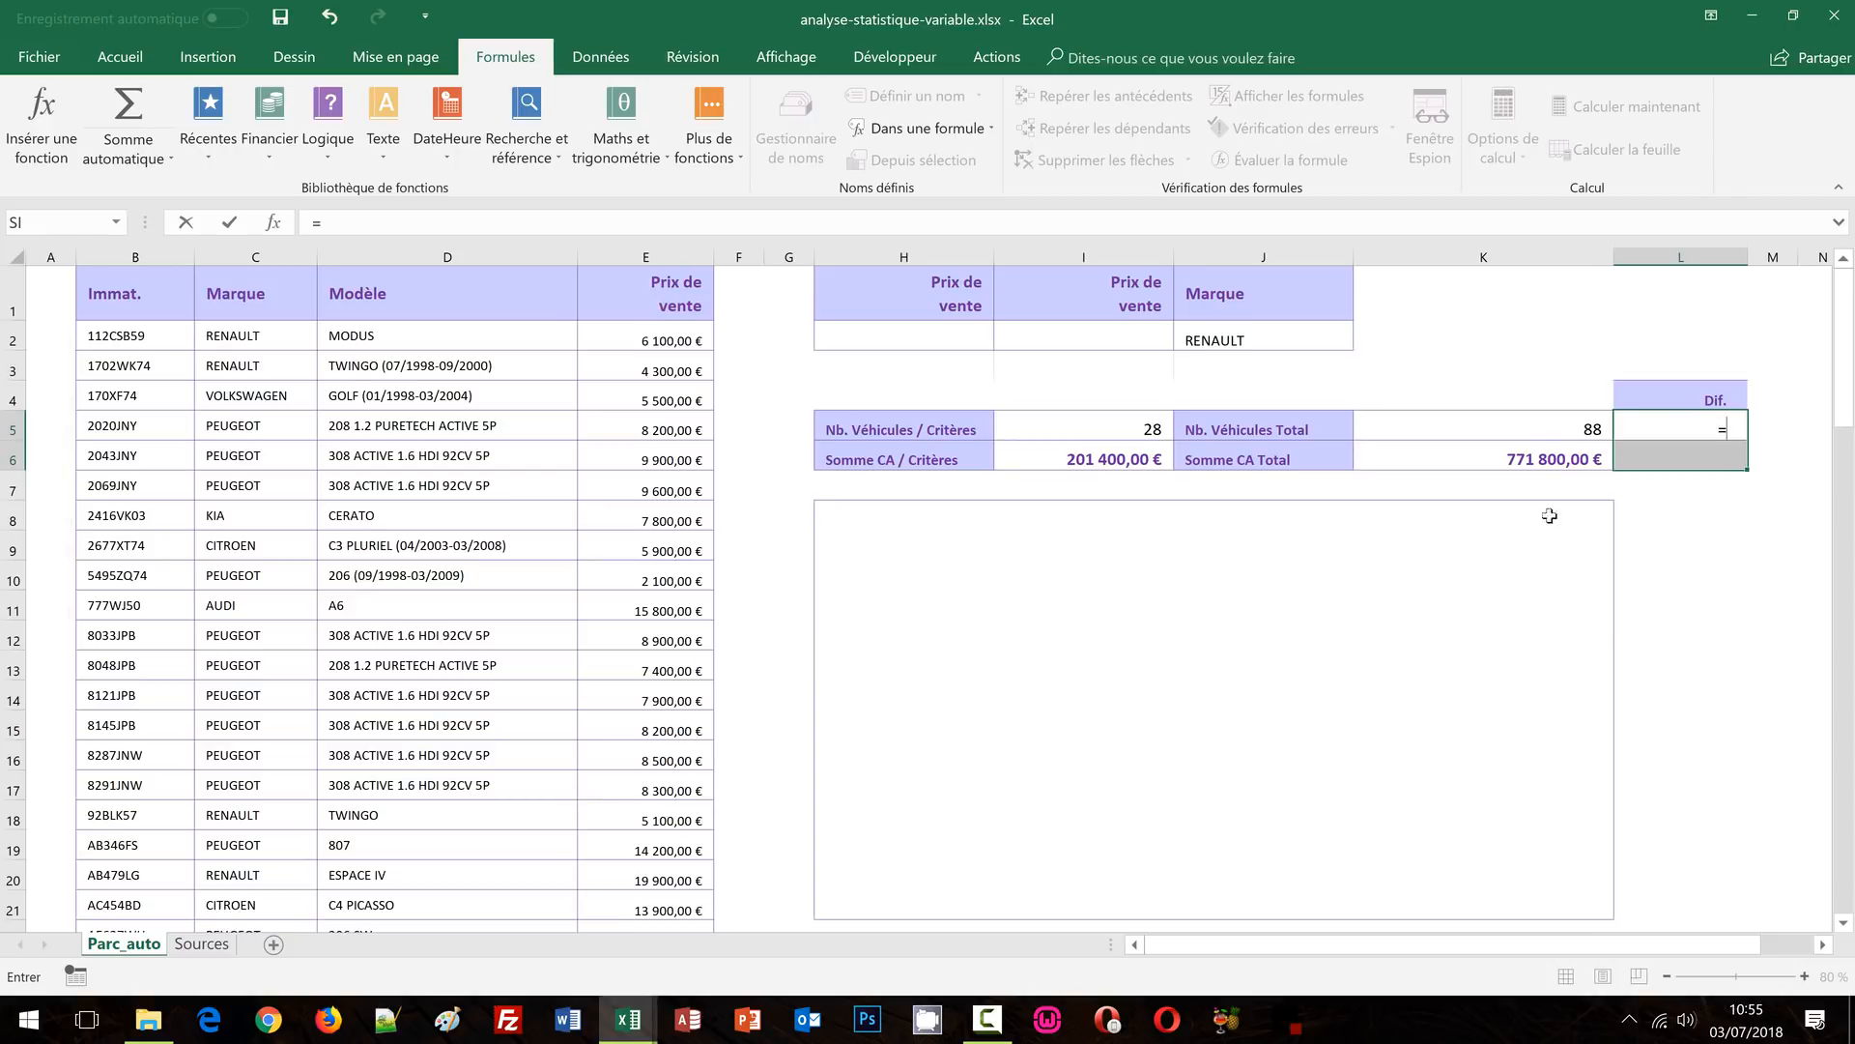
{"action": "left_click", "coordinate": [1521, 428]}
{"action": "type", "text": "-"}
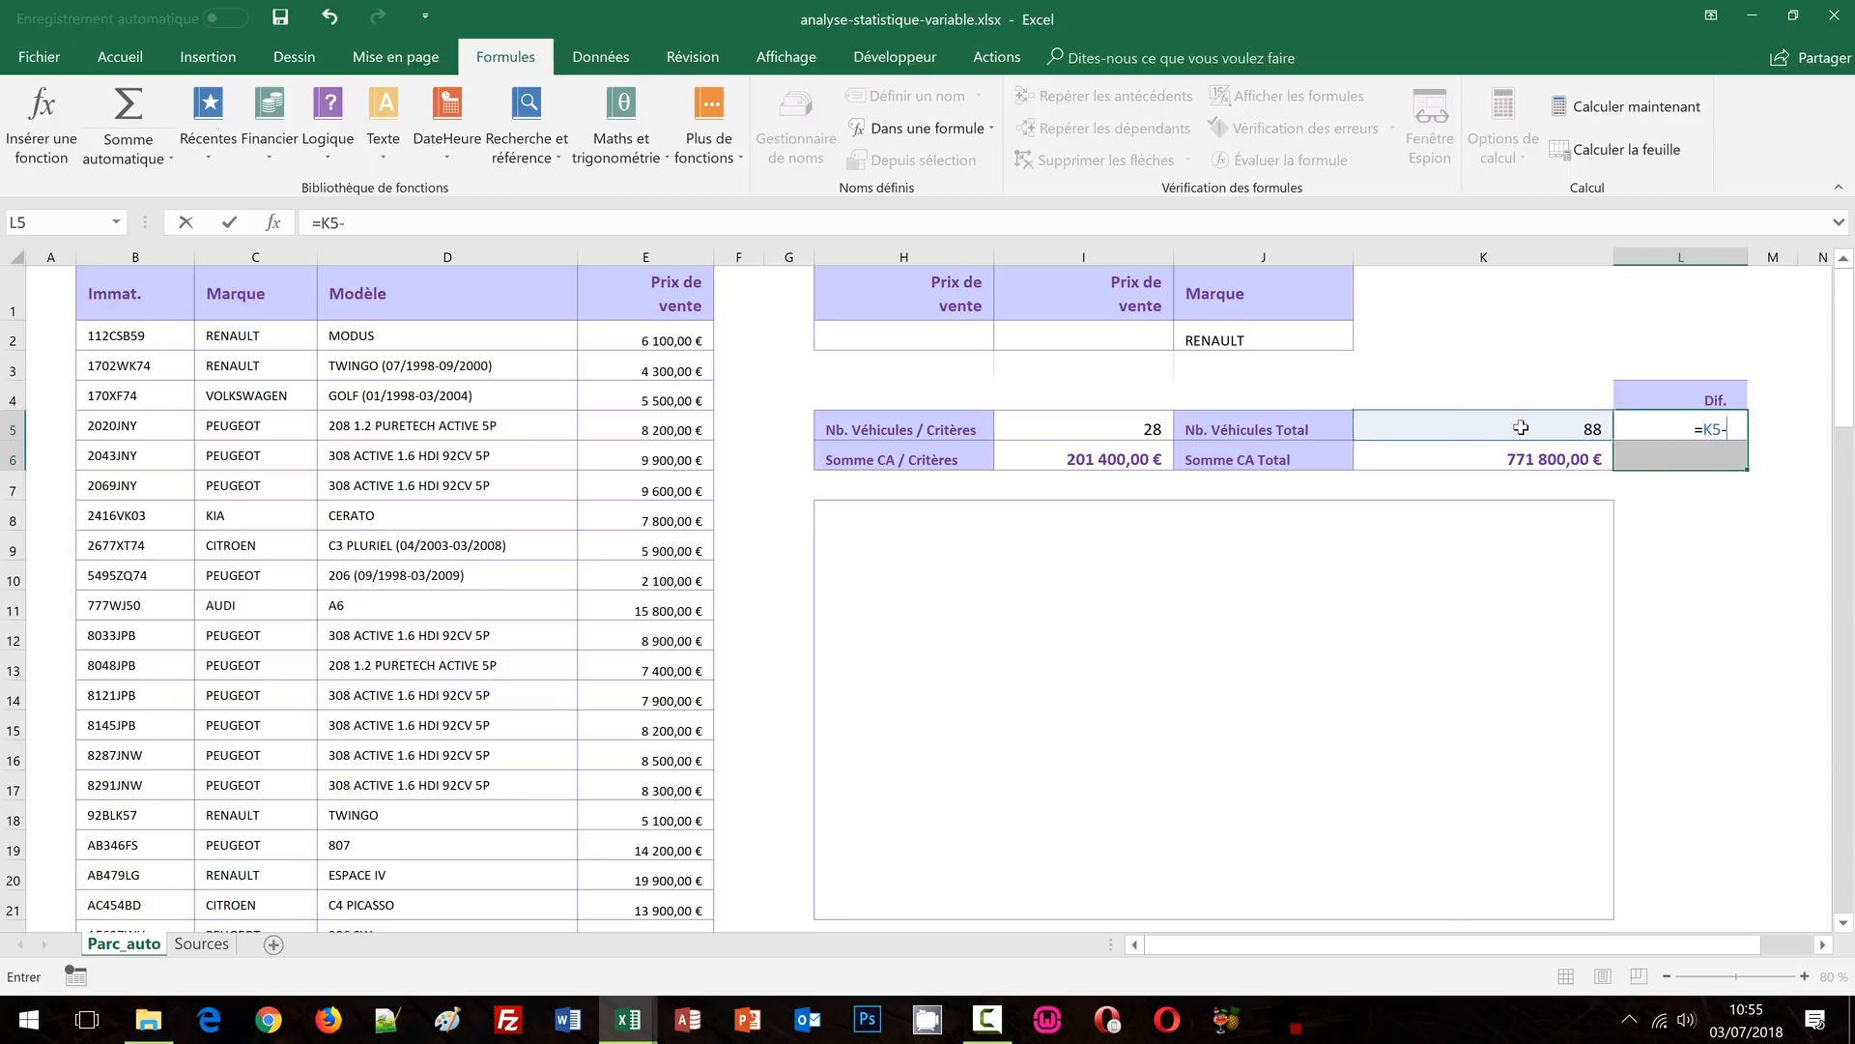
{"action": "left_click", "coordinate": [1136, 431]}
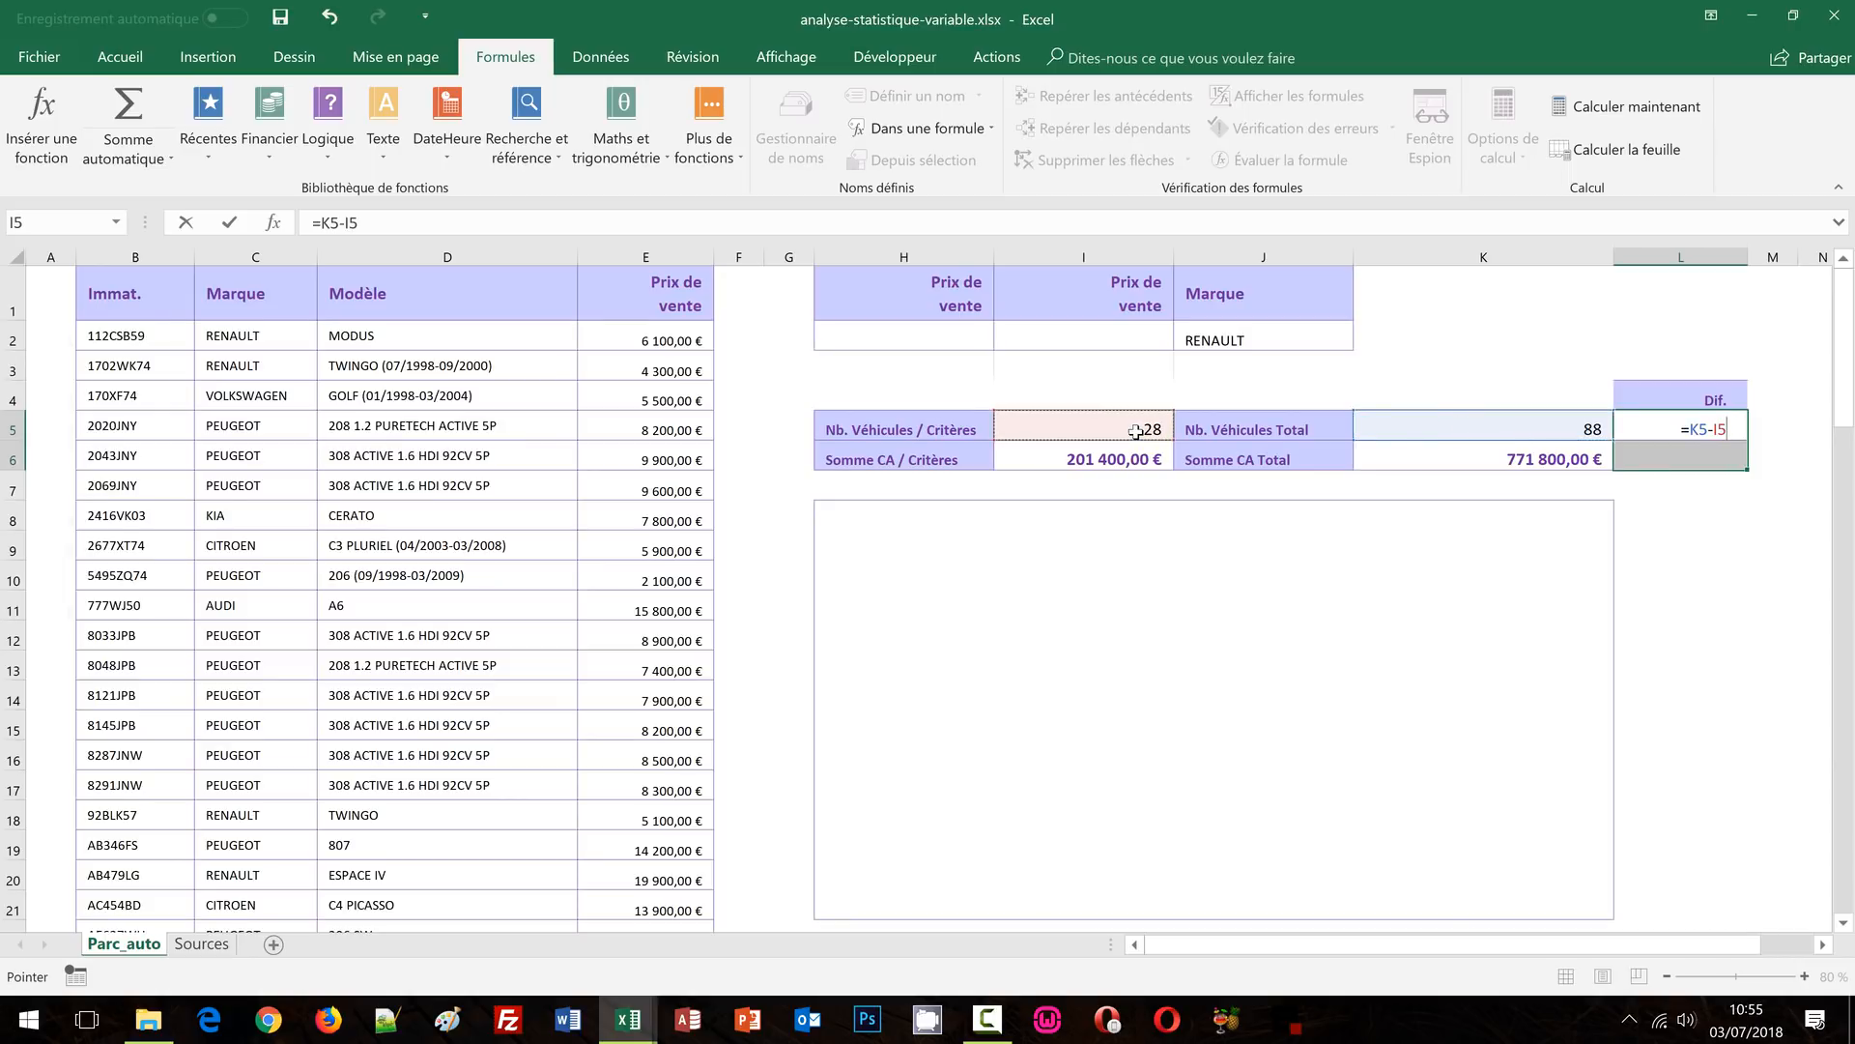
{"action": "key", "text": "ctrl+Return"}
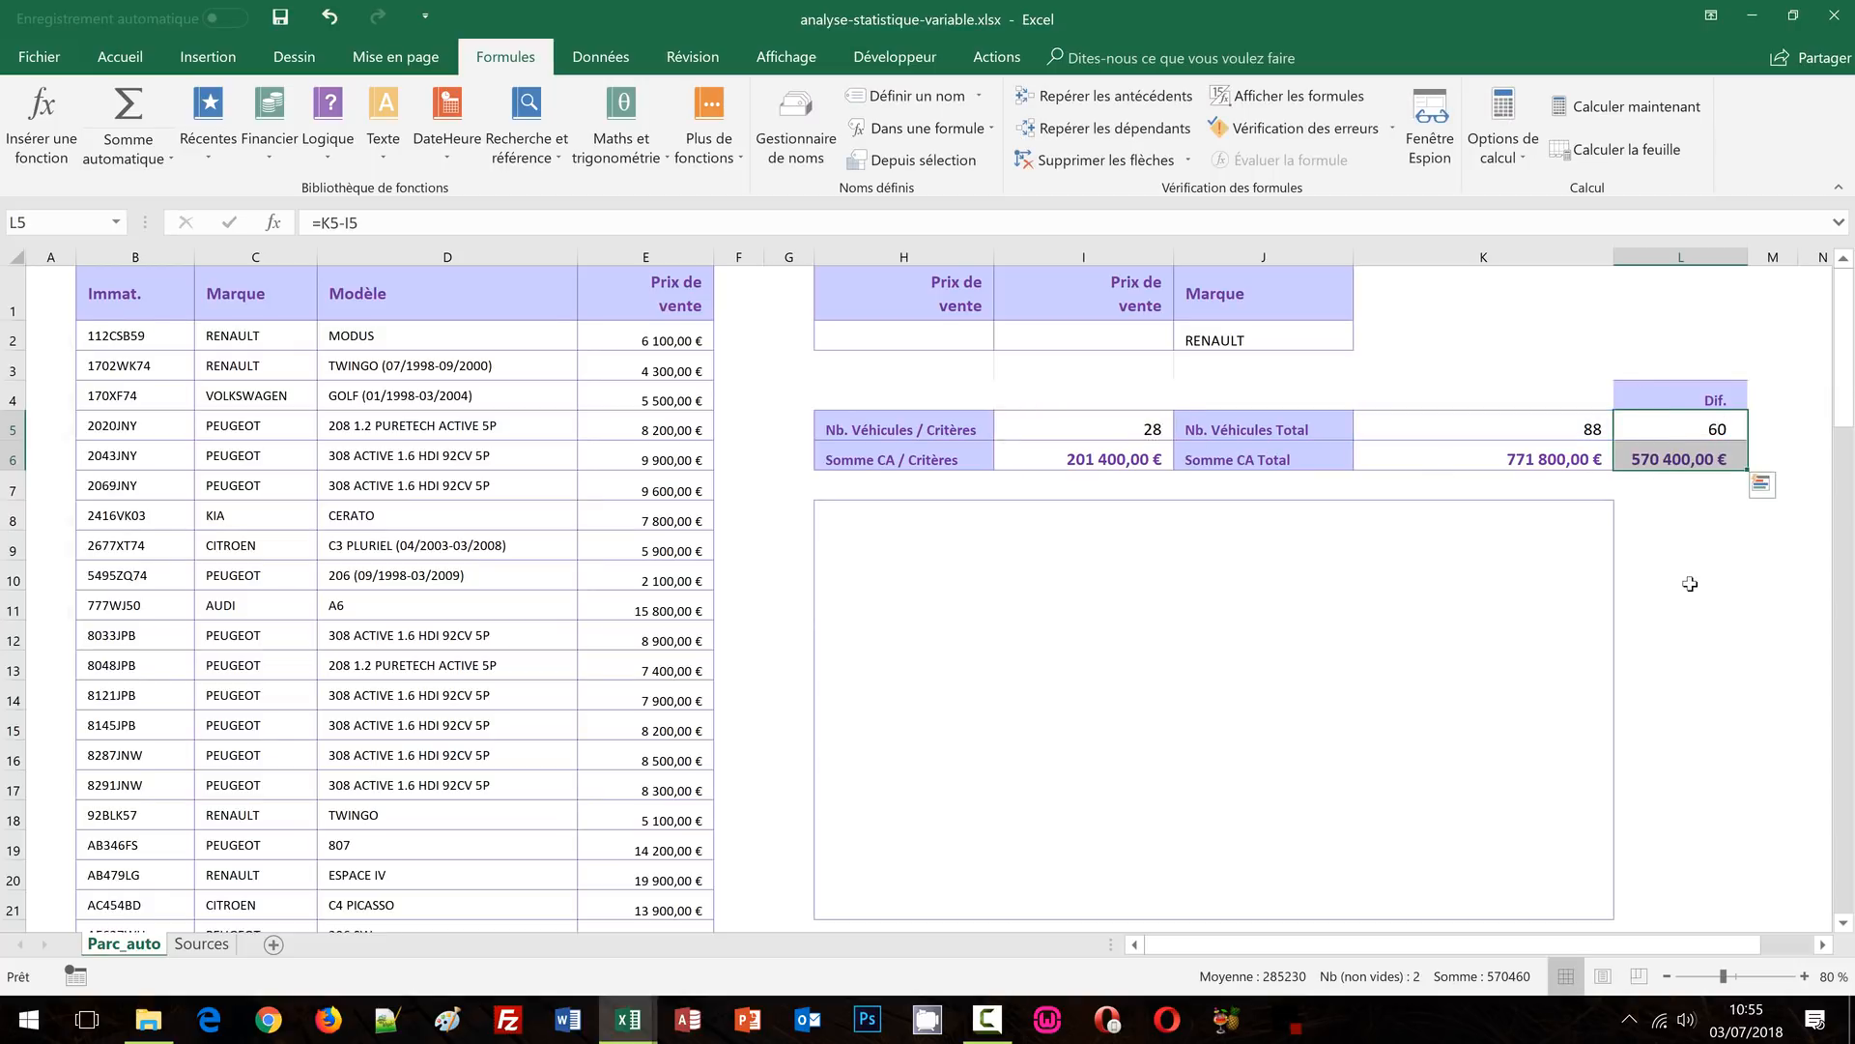
{"action": "double_click", "coordinate": [1672, 458]}
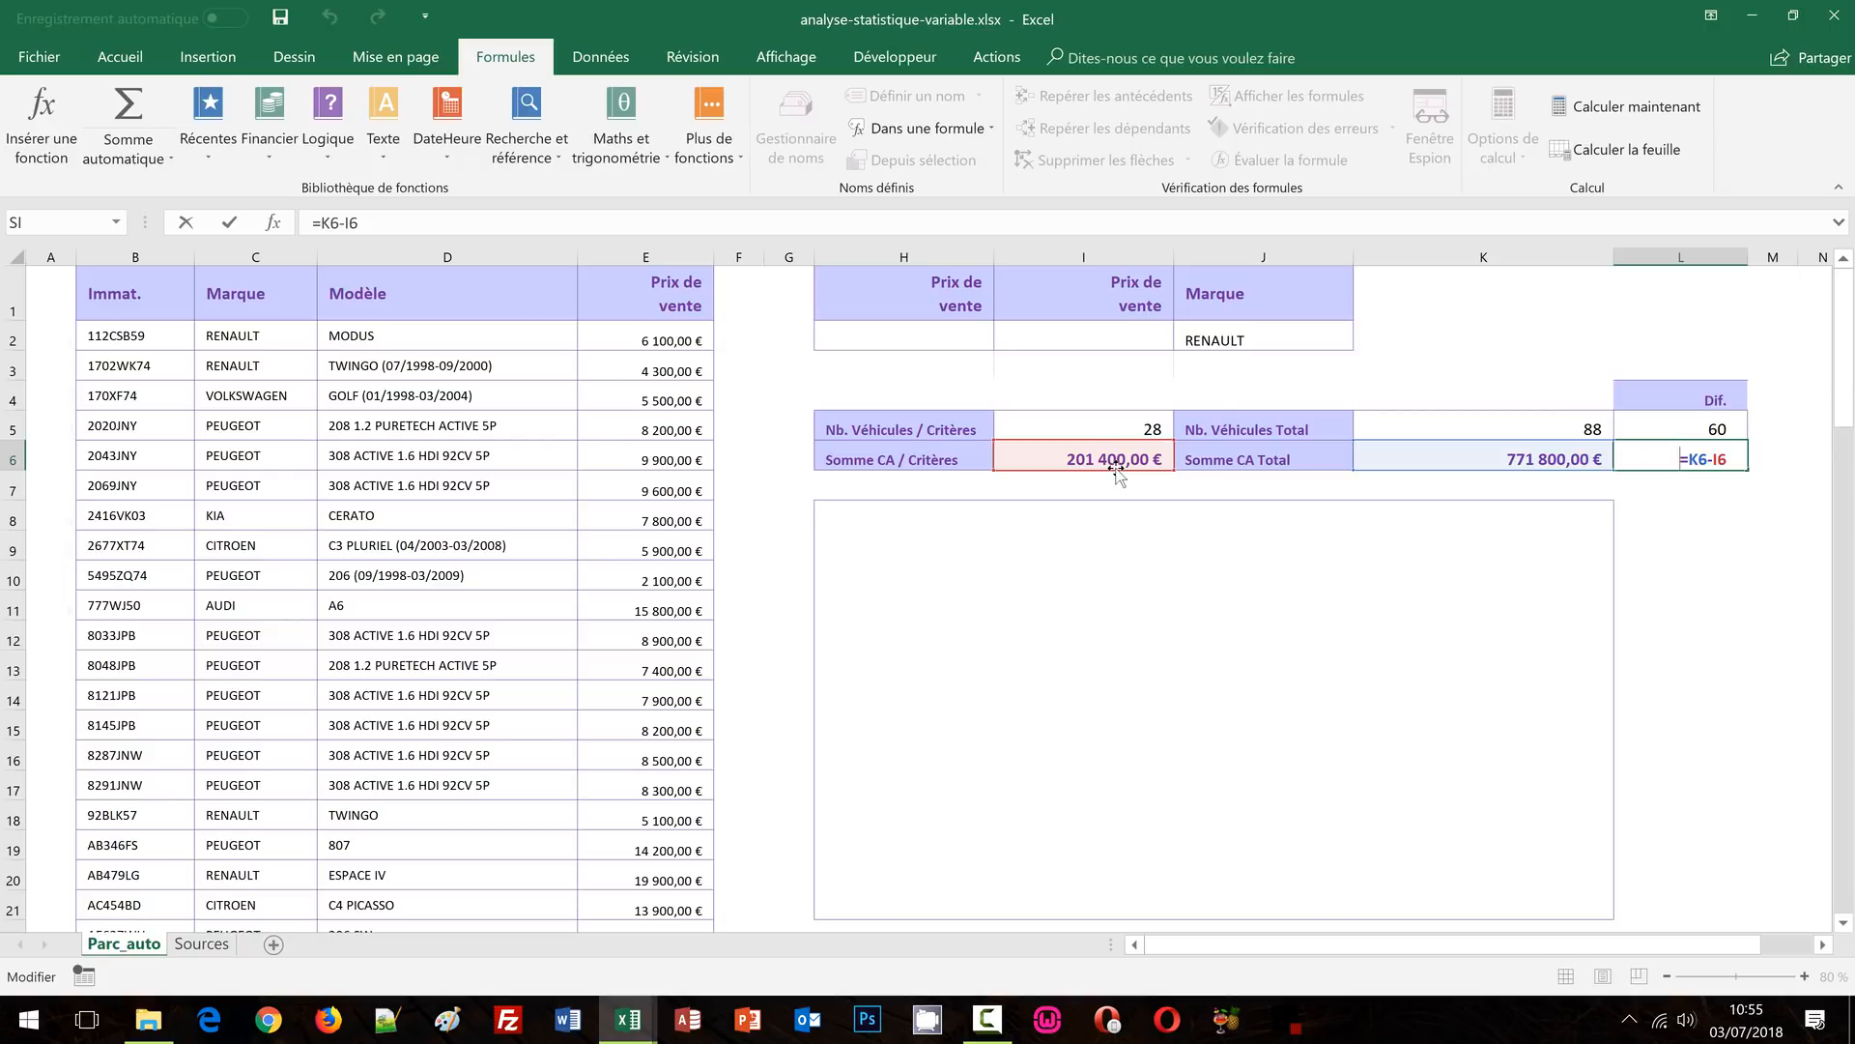
{"action": "key", "text": "Escape"}
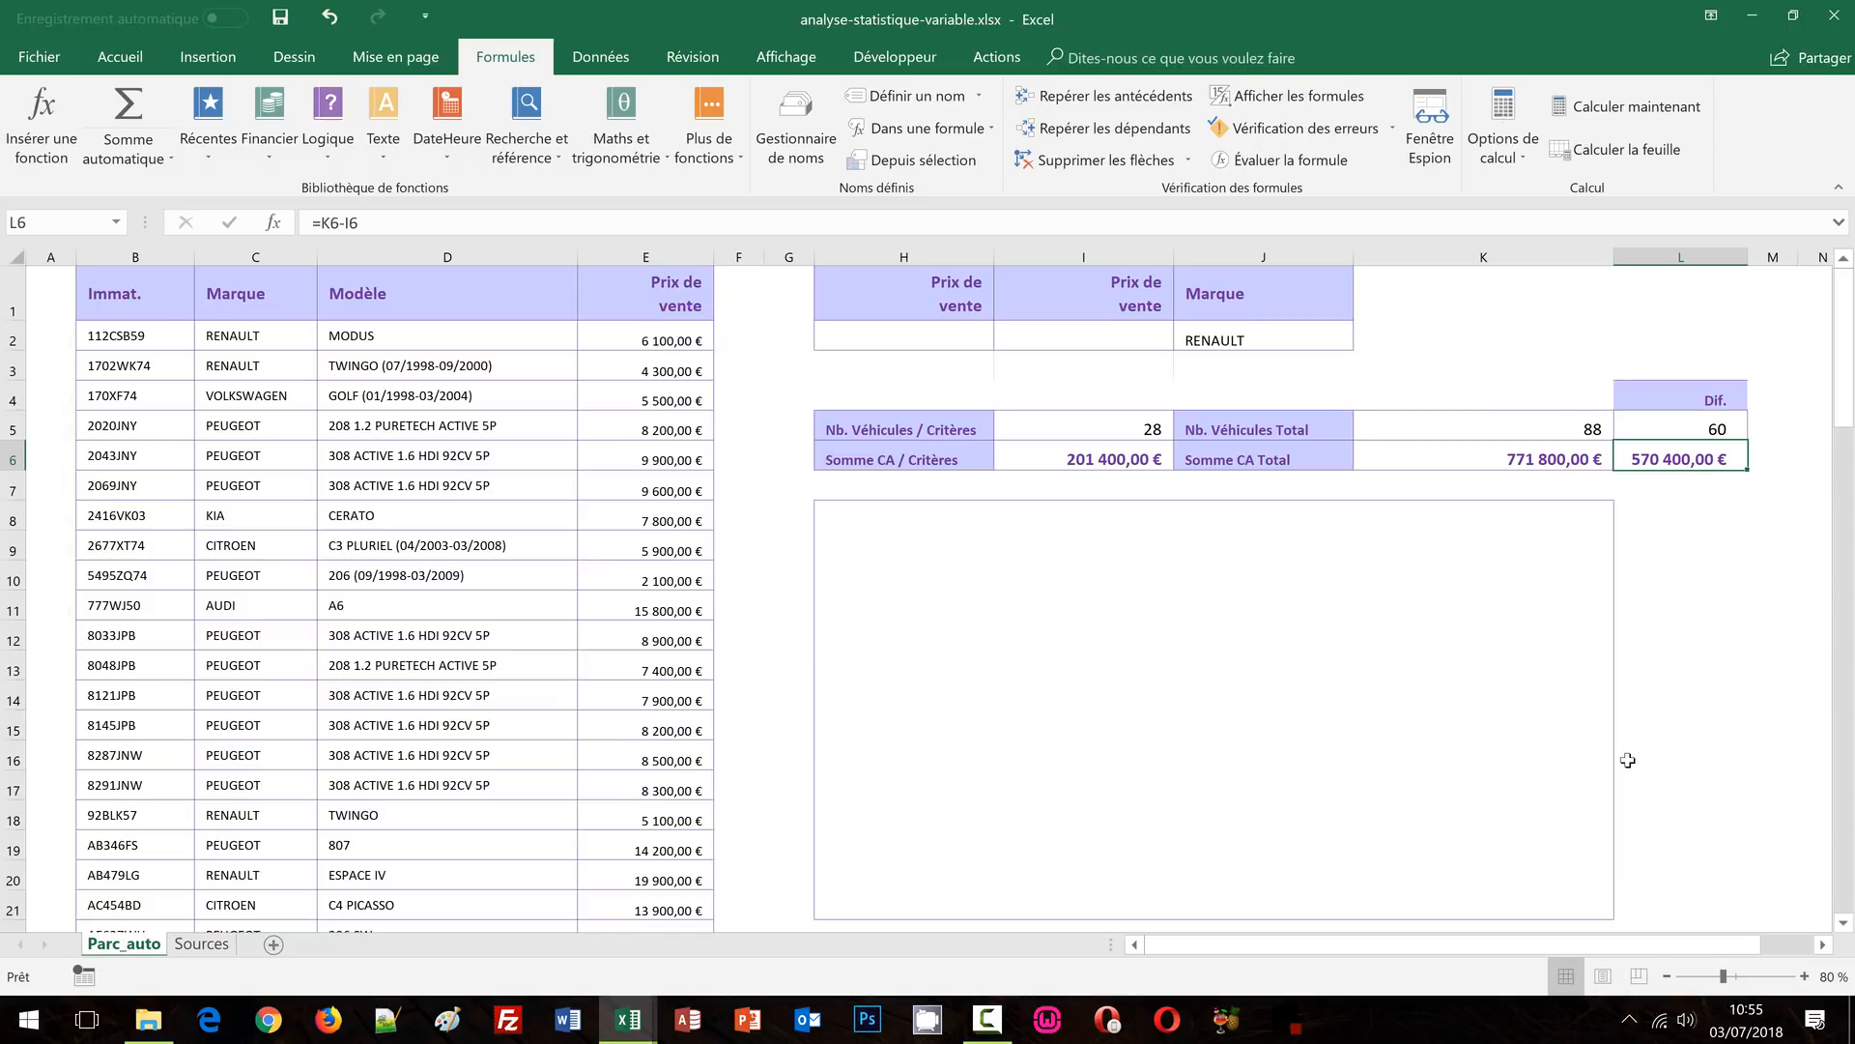
{"action": "left_click", "coordinate": [842, 518]}
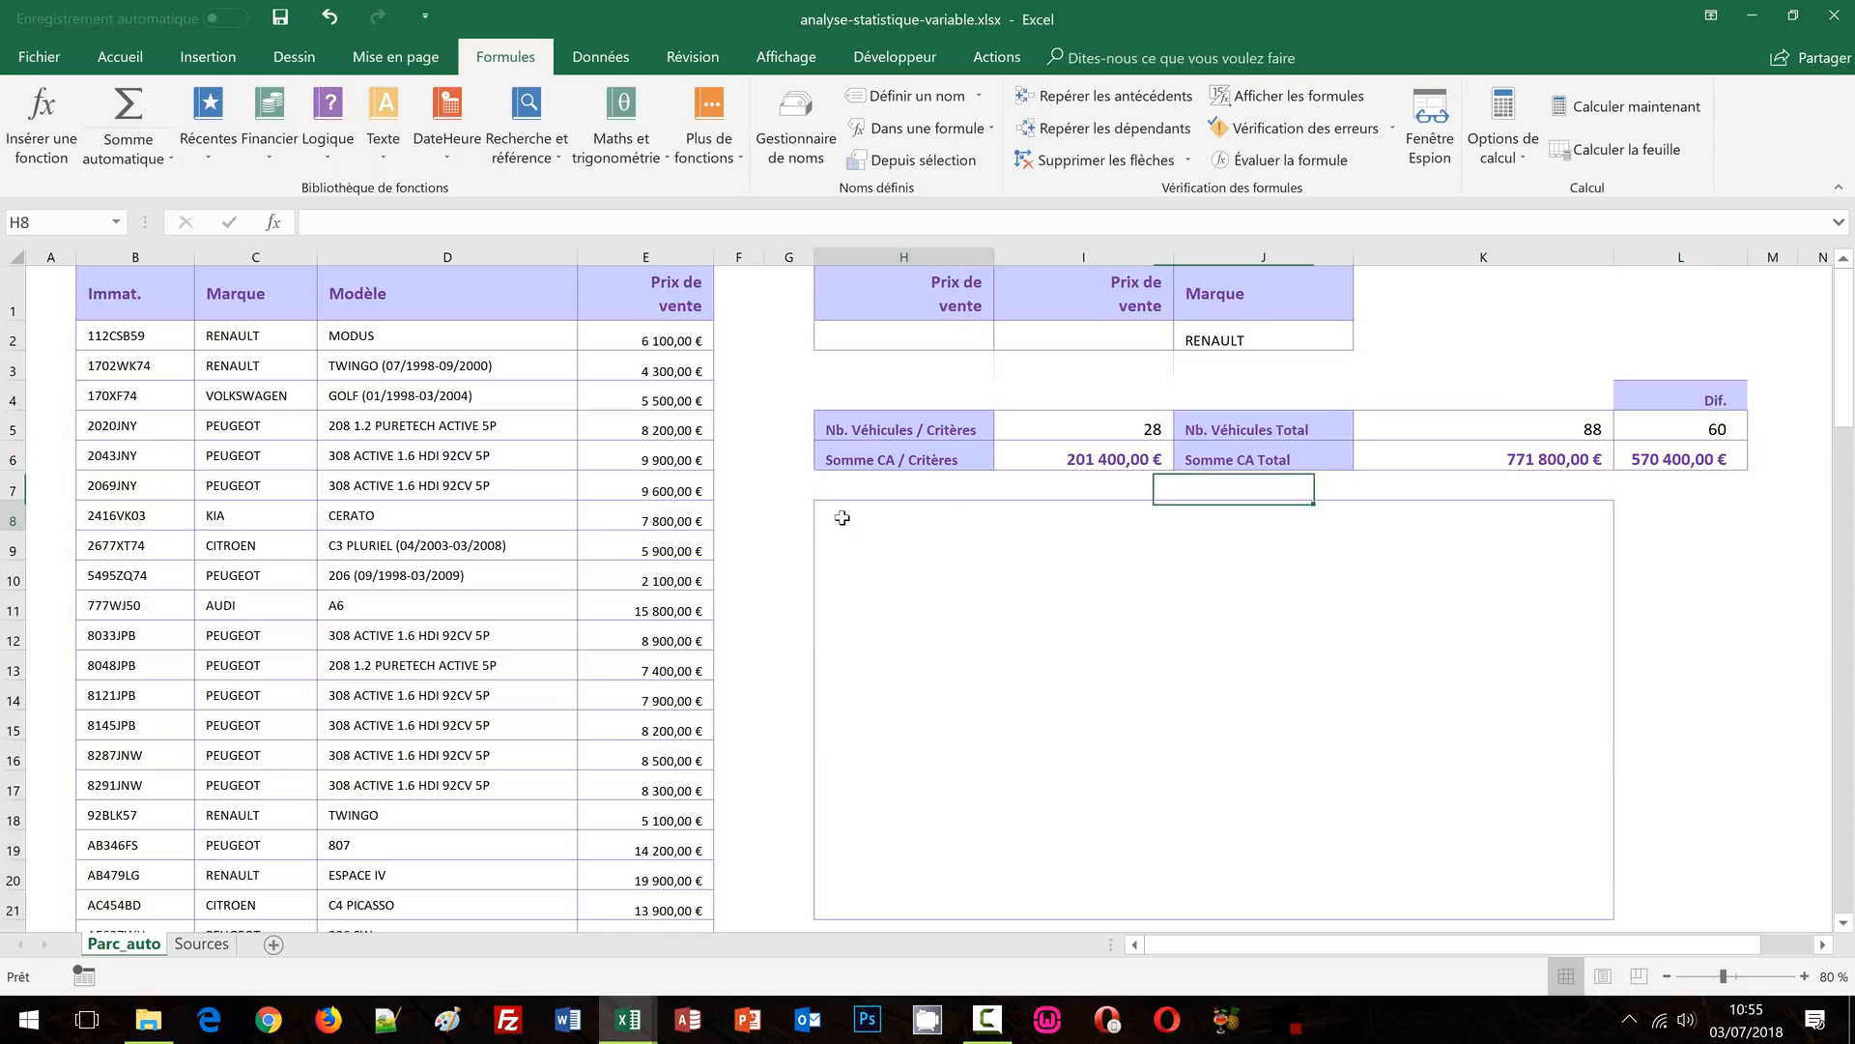
{"action": "left_click", "coordinate": [205, 55]}
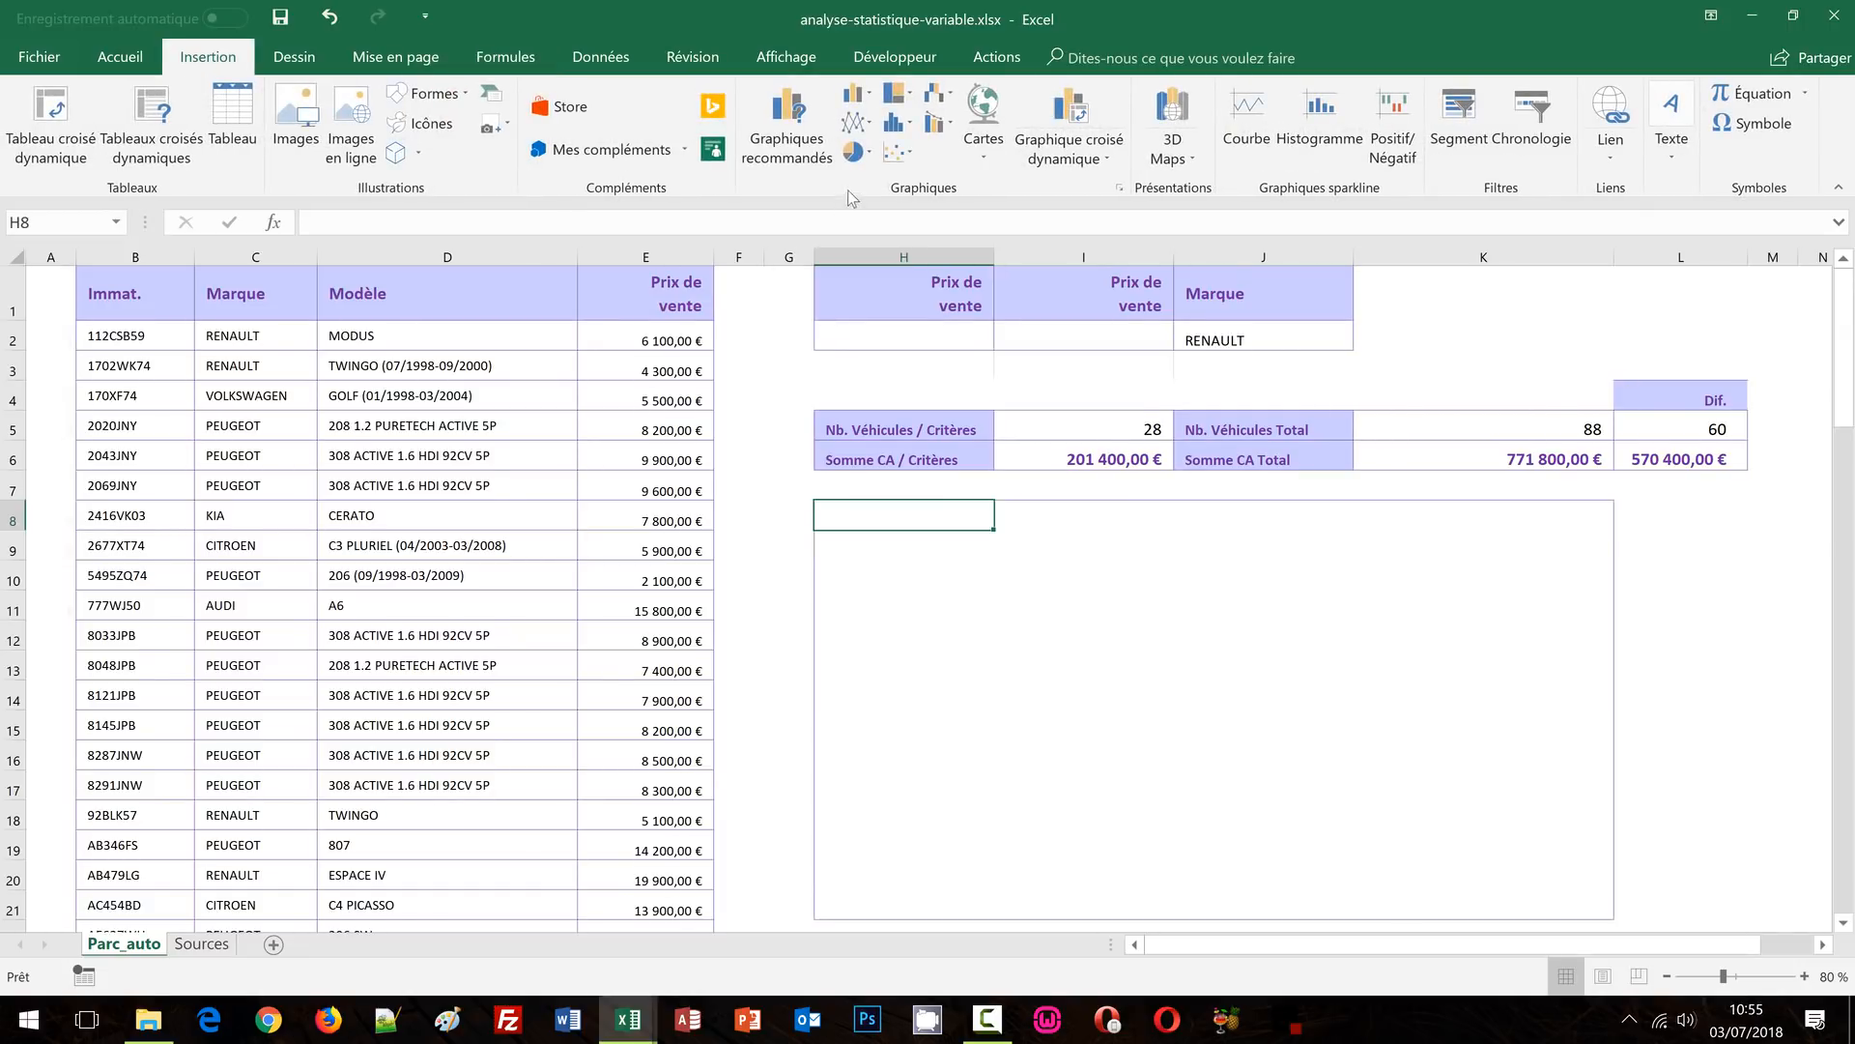
{"action": "left_click", "coordinate": [868, 152]}
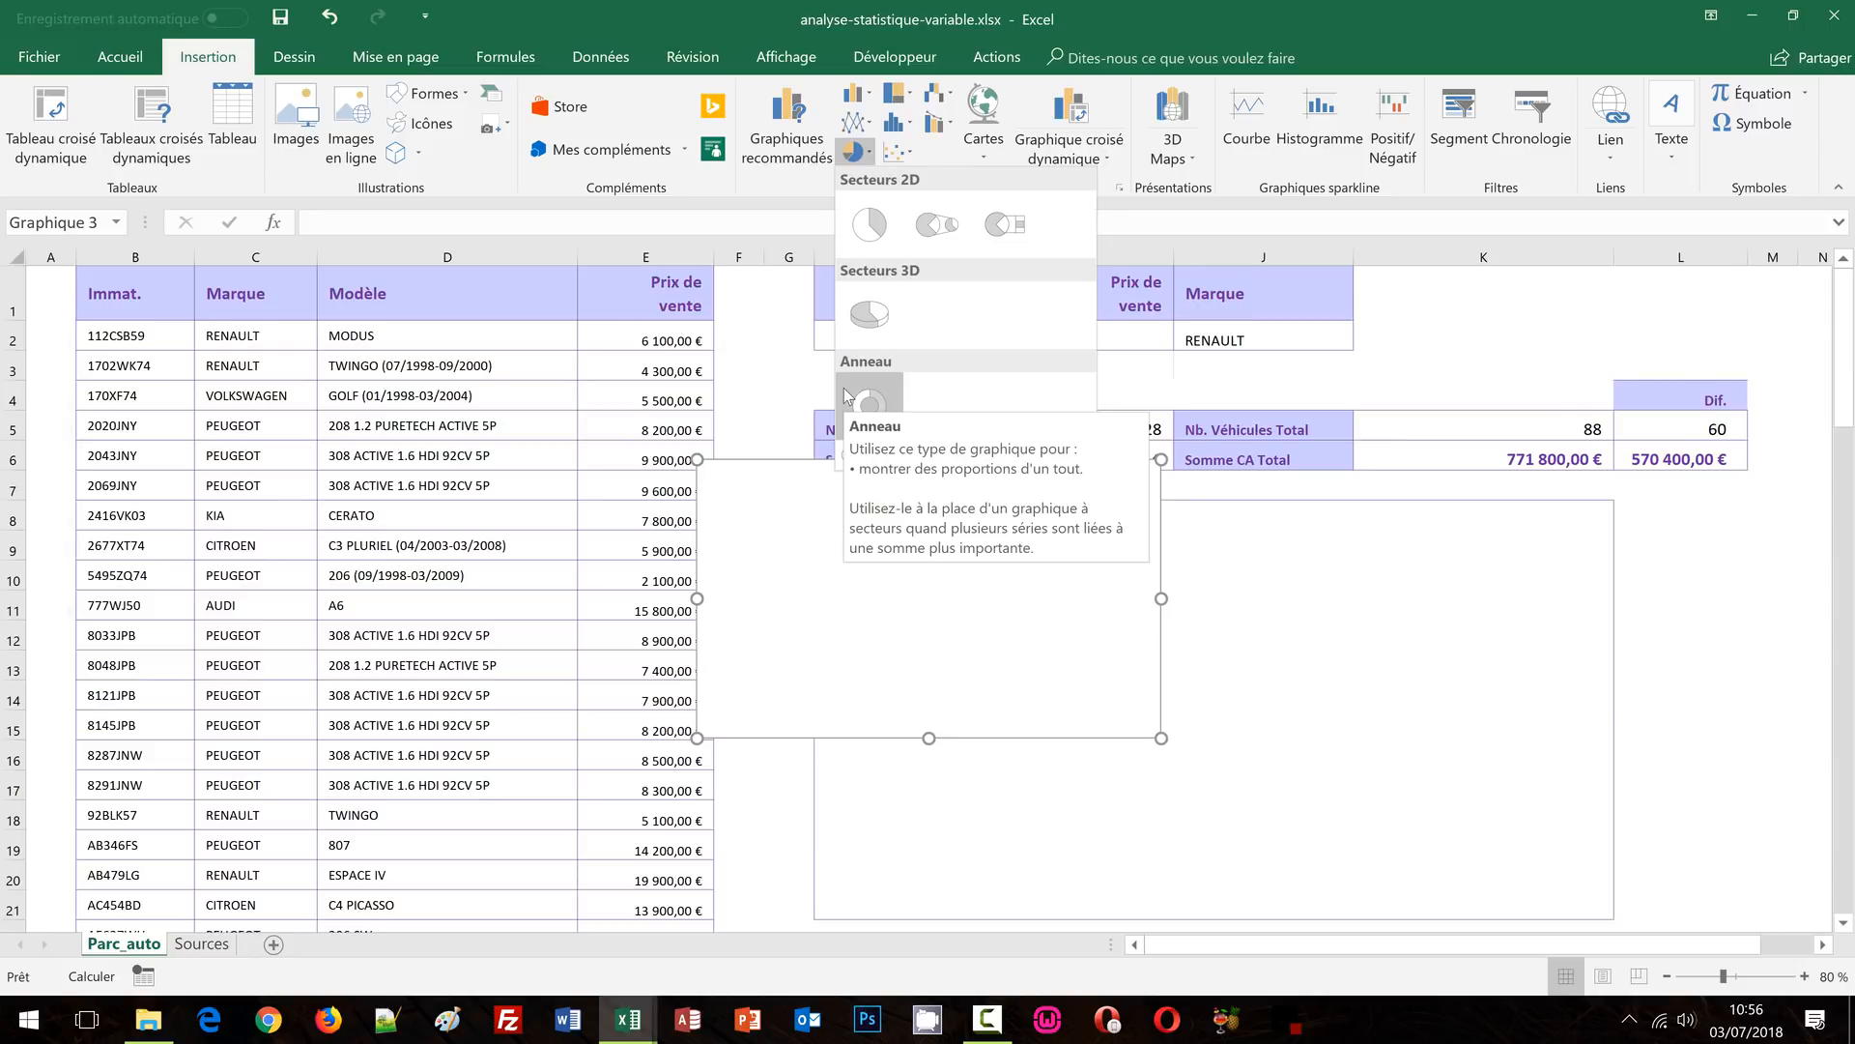
{"action": "left_click", "coordinate": [1730, 714]}
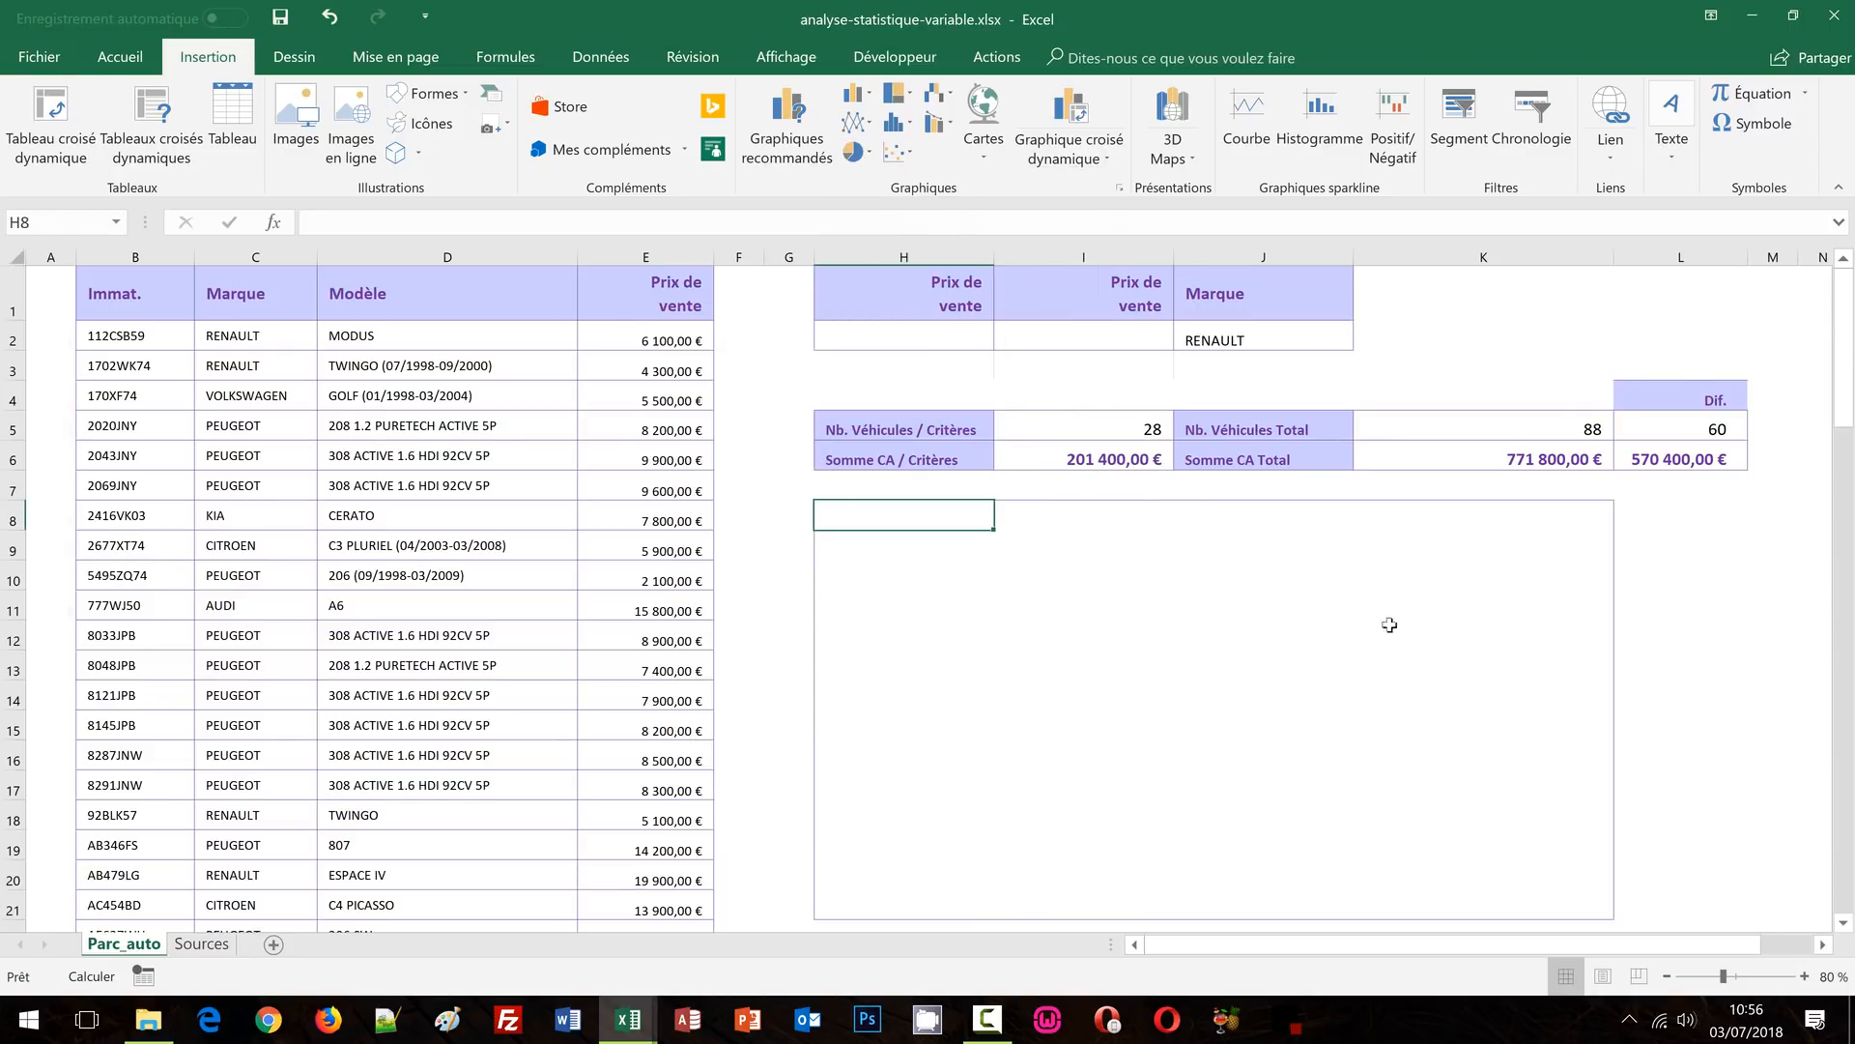
Insert a doughnut (Anneau) chart from cells I5 and L5 and place it in the upper-left corner of the empty frame below the results
{"action": "left_click", "coordinate": [1107, 428]}
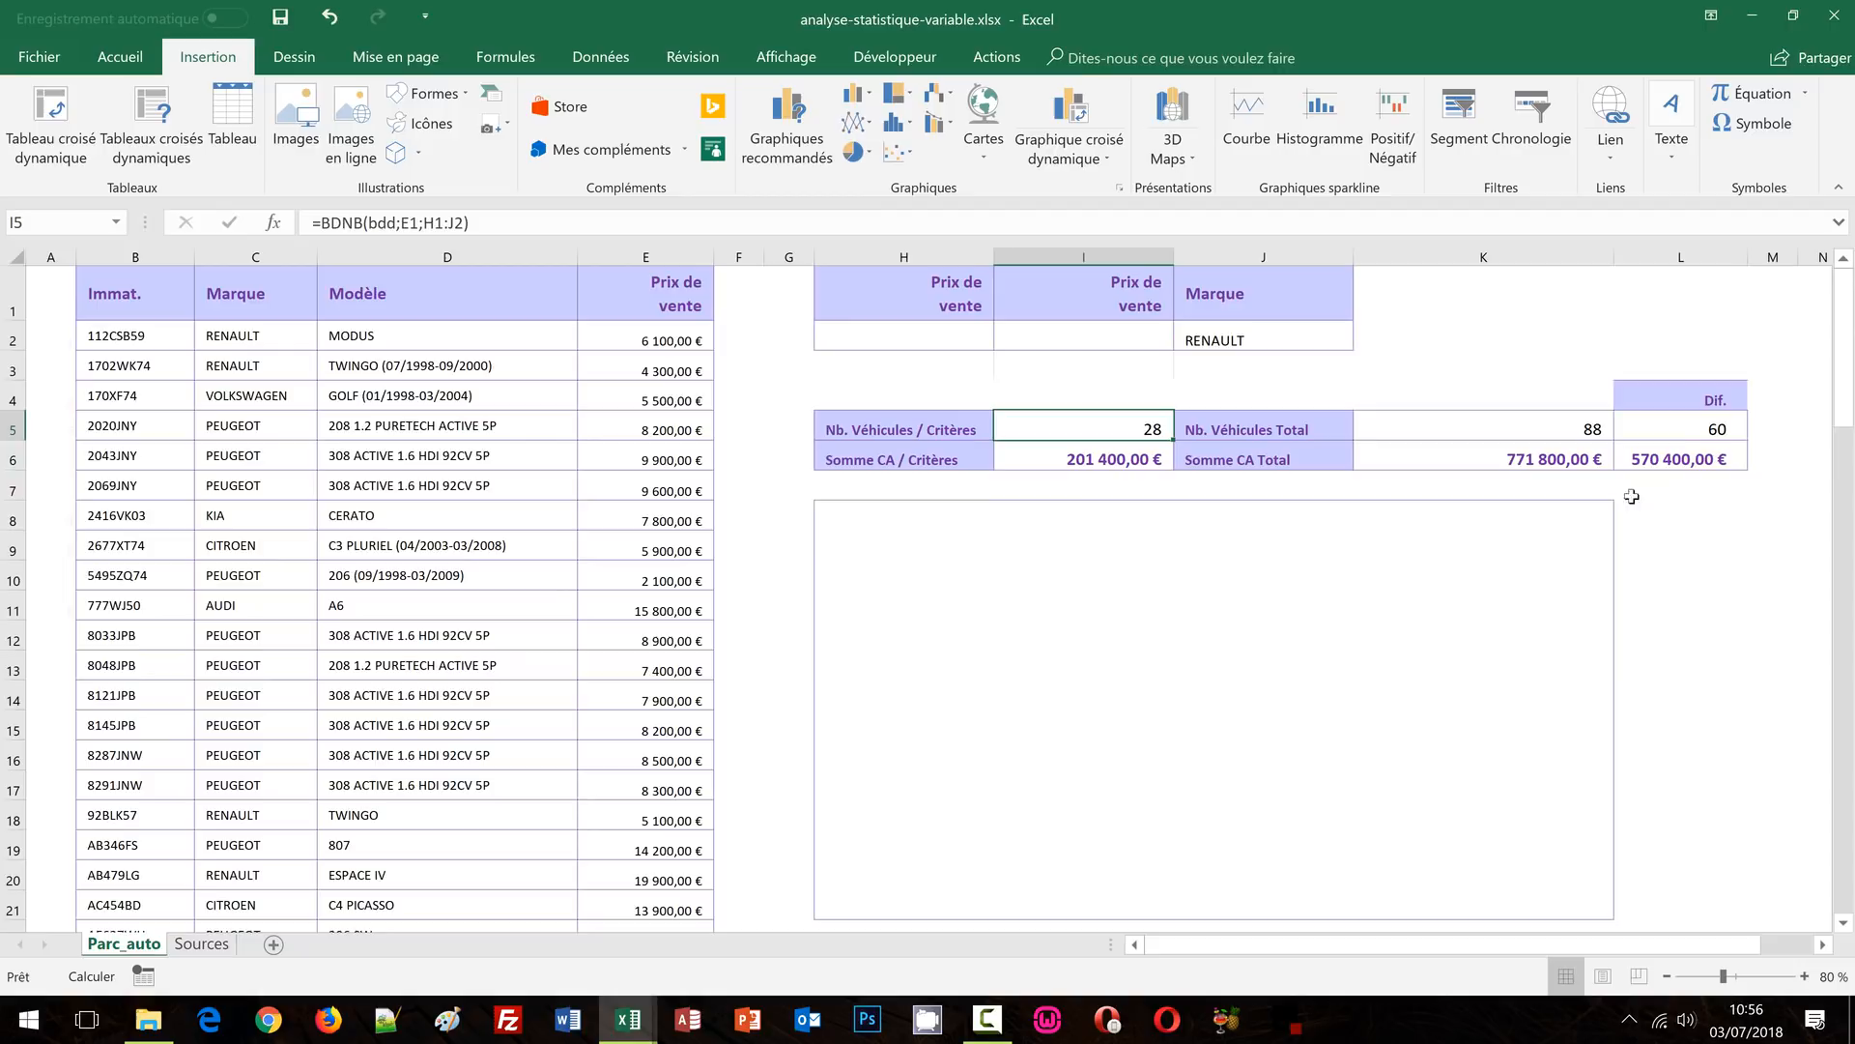
{"action": "left_click", "coordinate": [1696, 434], "text": "ctrl"}
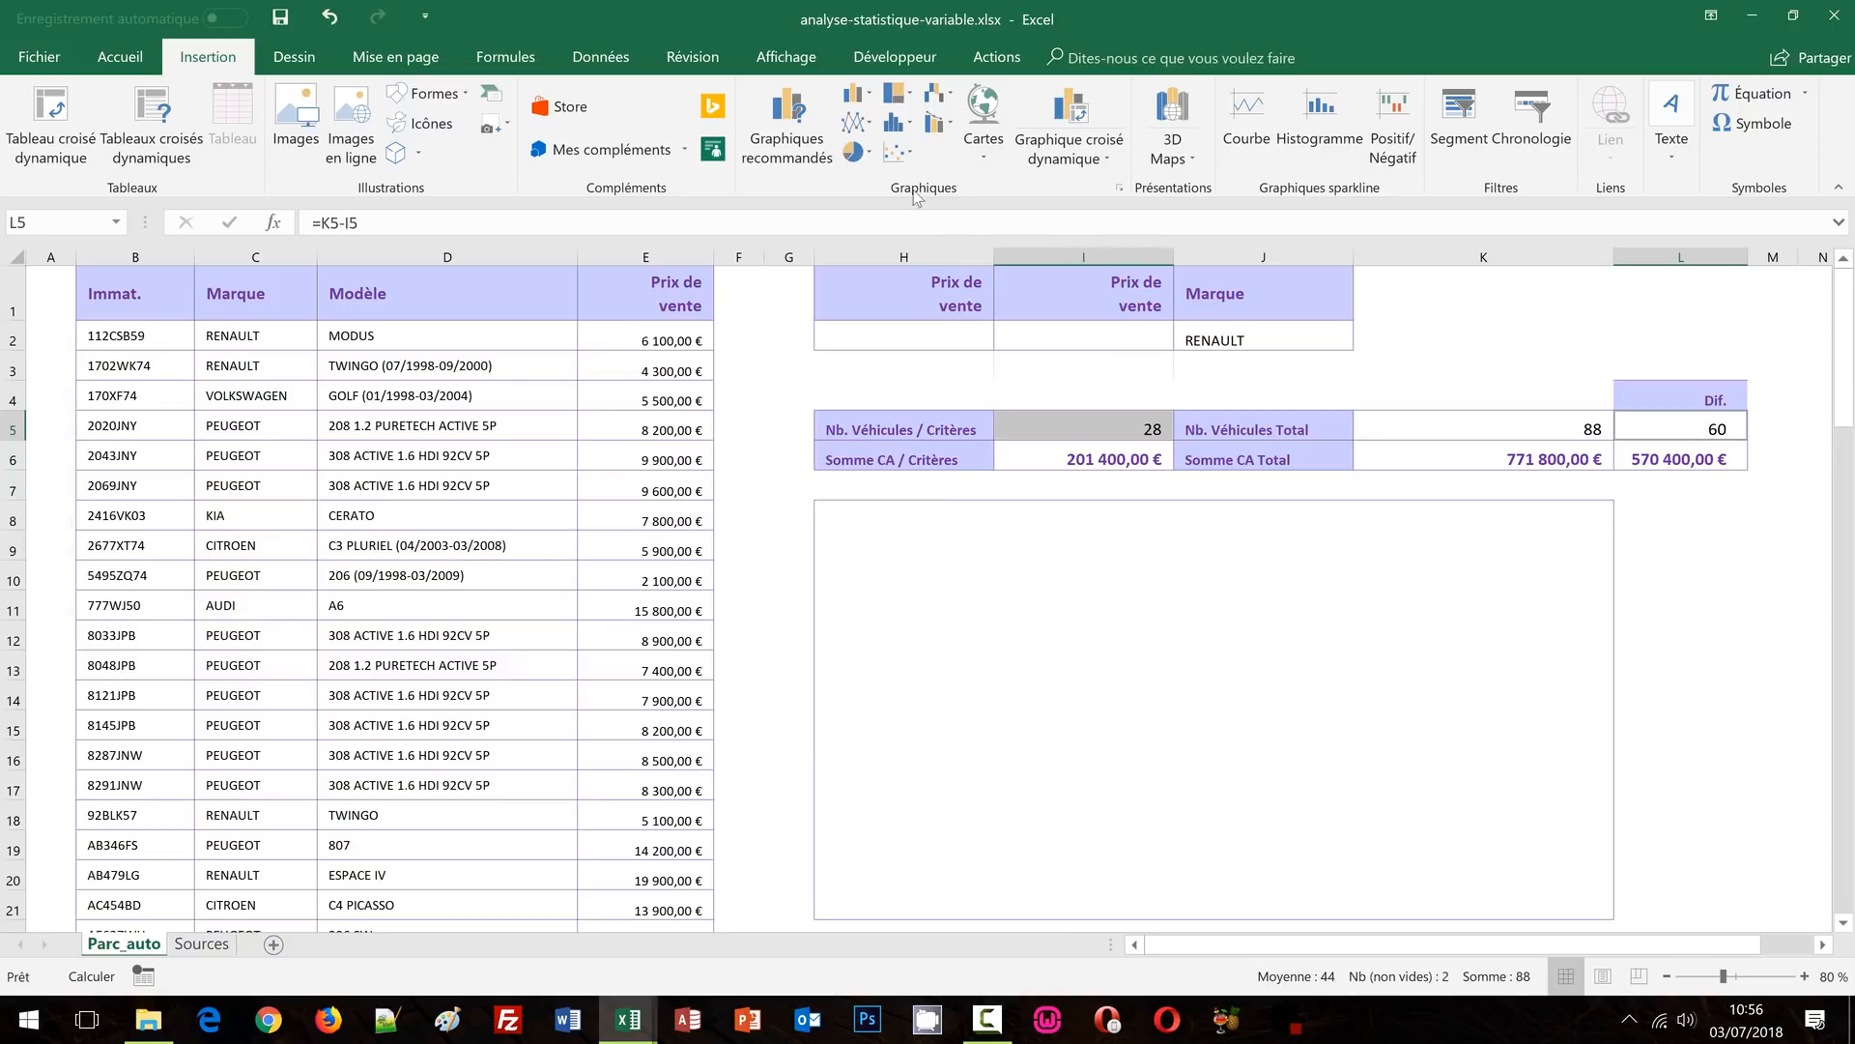
{"action": "left_click", "coordinate": [854, 152]}
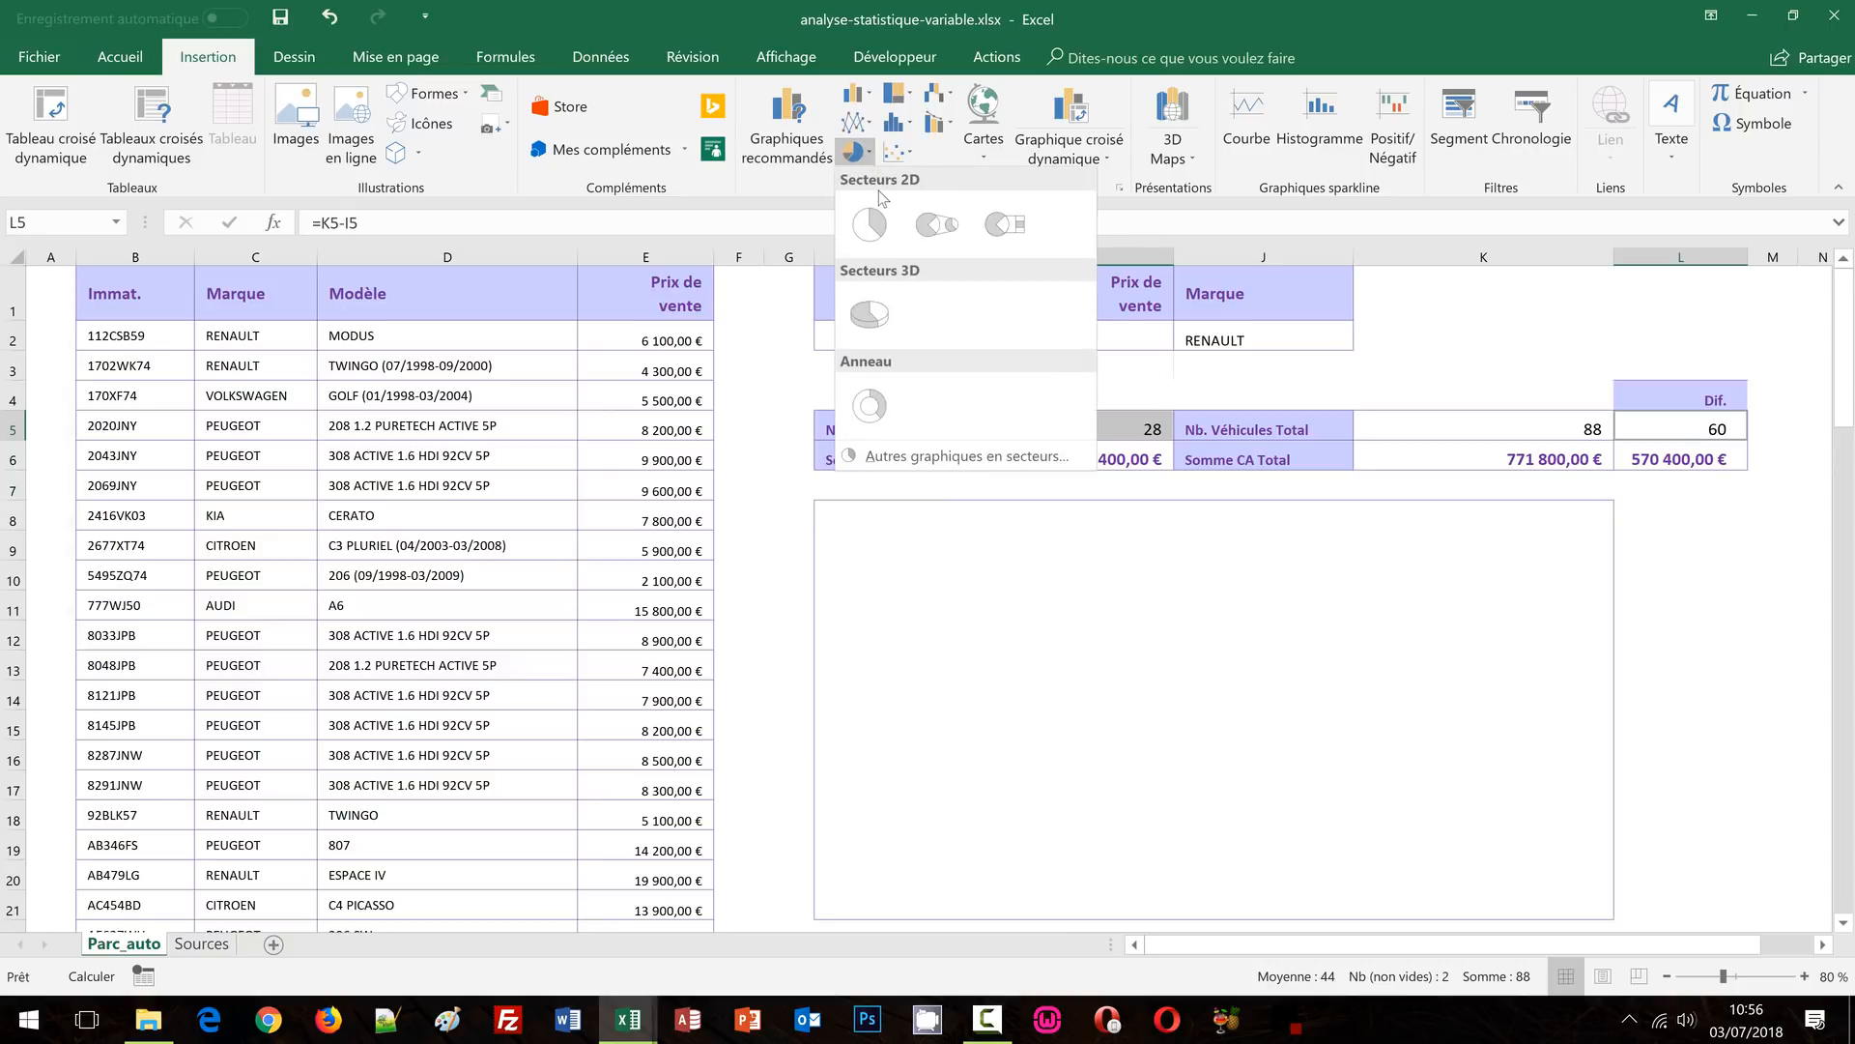
{"action": "left_click", "coordinate": [872, 405]}
{"action": "left_click_drag", "start_coordinate": [1104, 504], "coordinate": [1221, 535]}
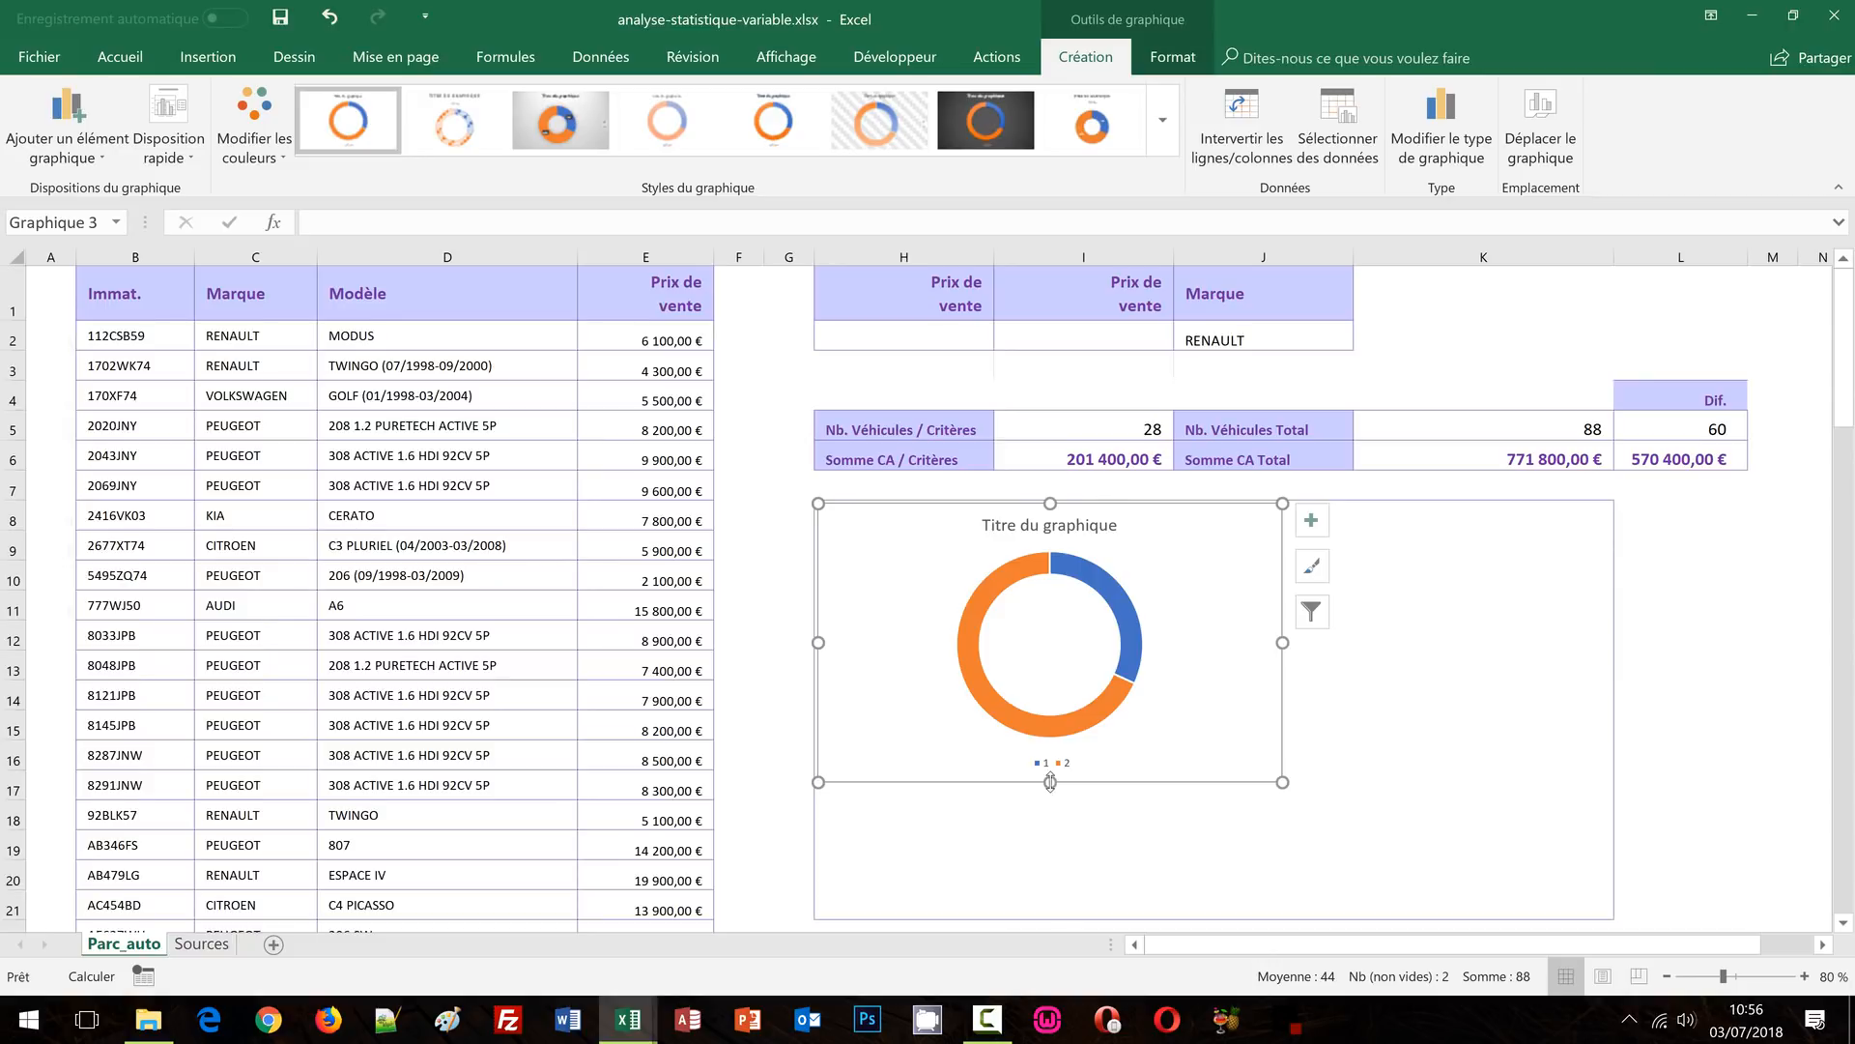
Resize the doughnut chart to the frame's full height and about half its width, and delete its legend
{"action": "left_click_drag", "start_coordinate": [1049, 782], "coordinate": [1050, 916]}
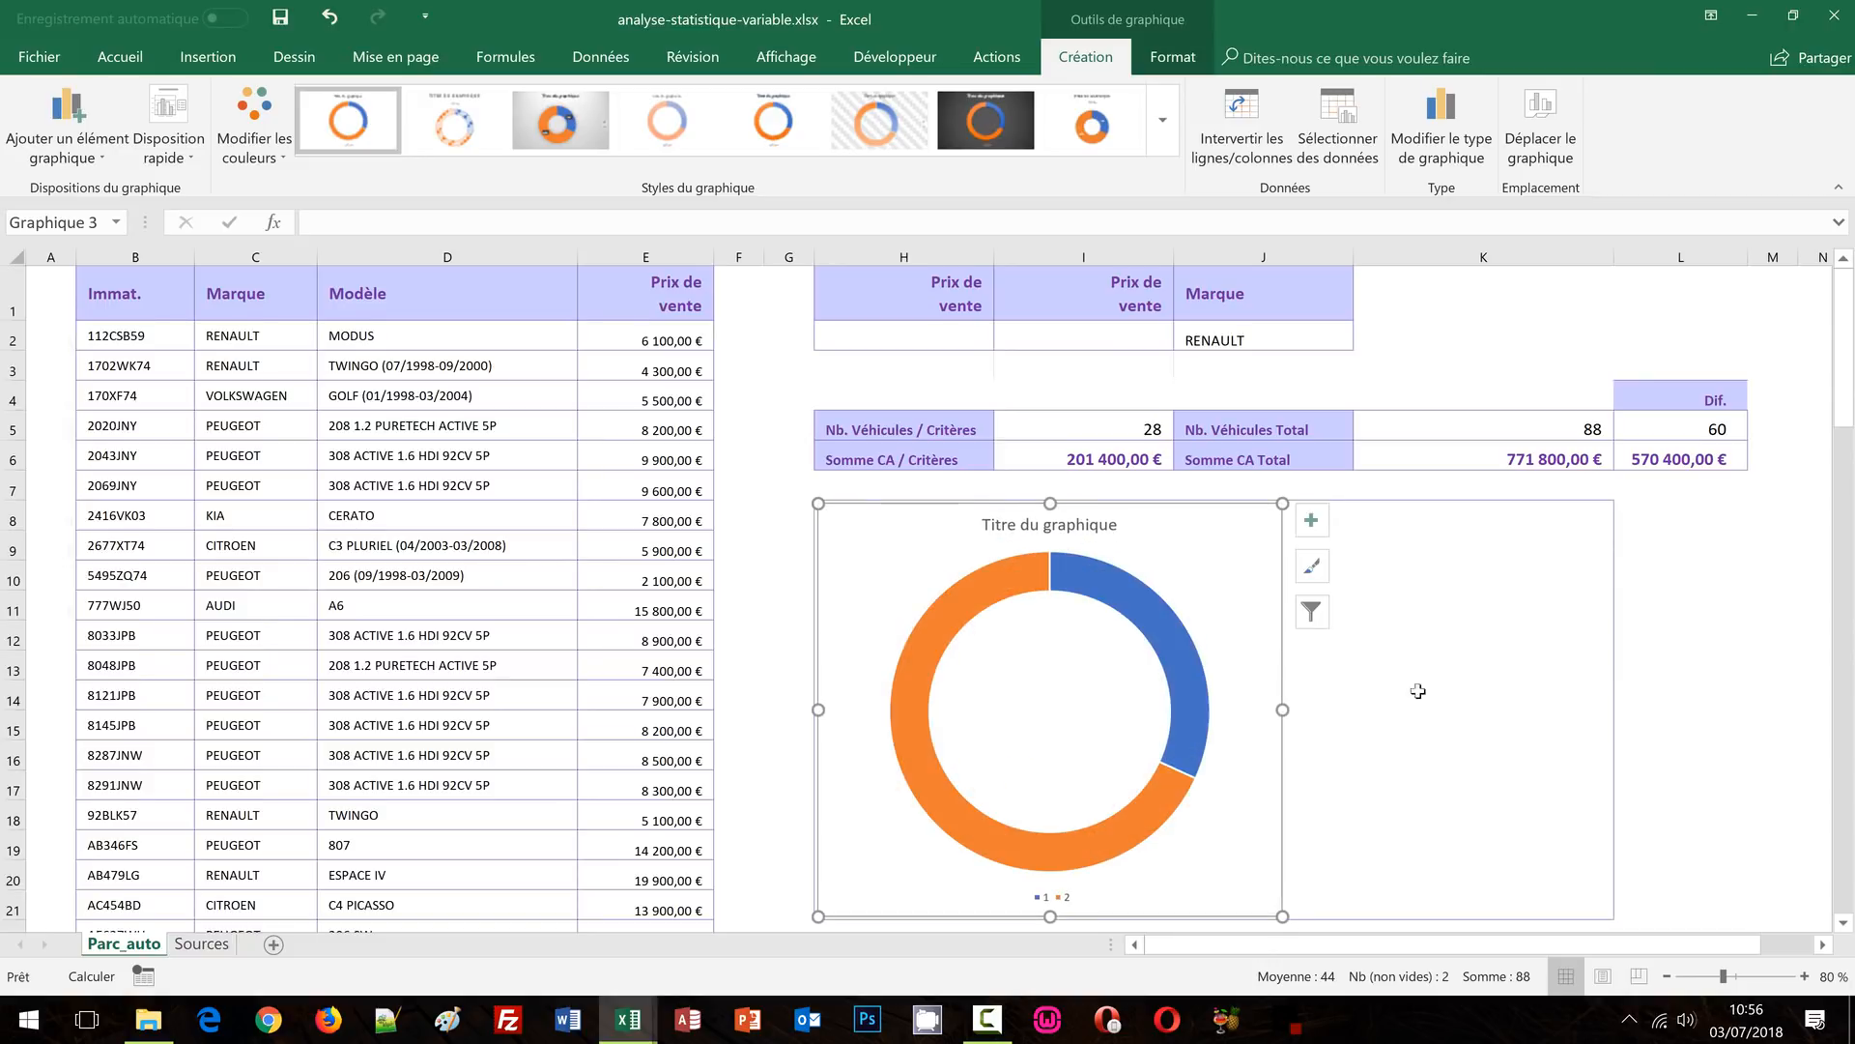
{"action": "left_click_drag", "start_coordinate": [1283, 710], "coordinate": [1198, 729]}
{"action": "left_click", "coordinate": [1024, 899]}
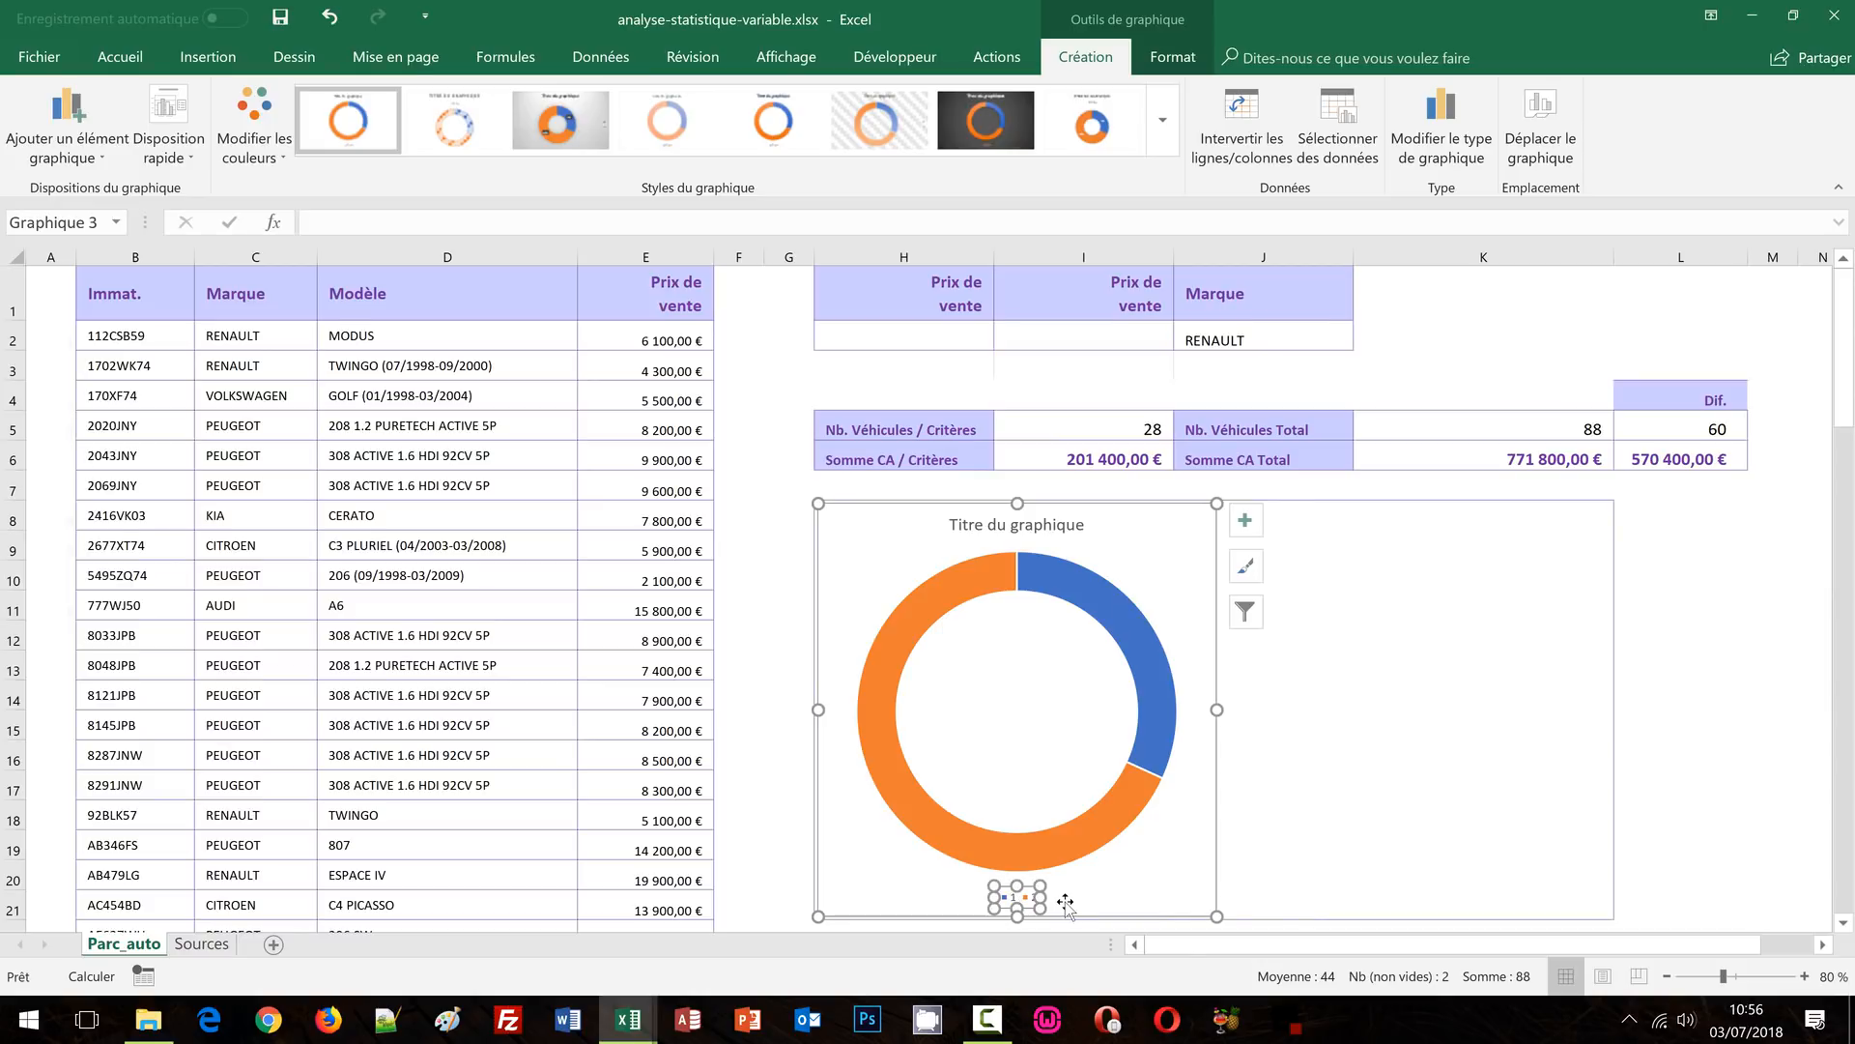
{"action": "key", "text": "Delete"}
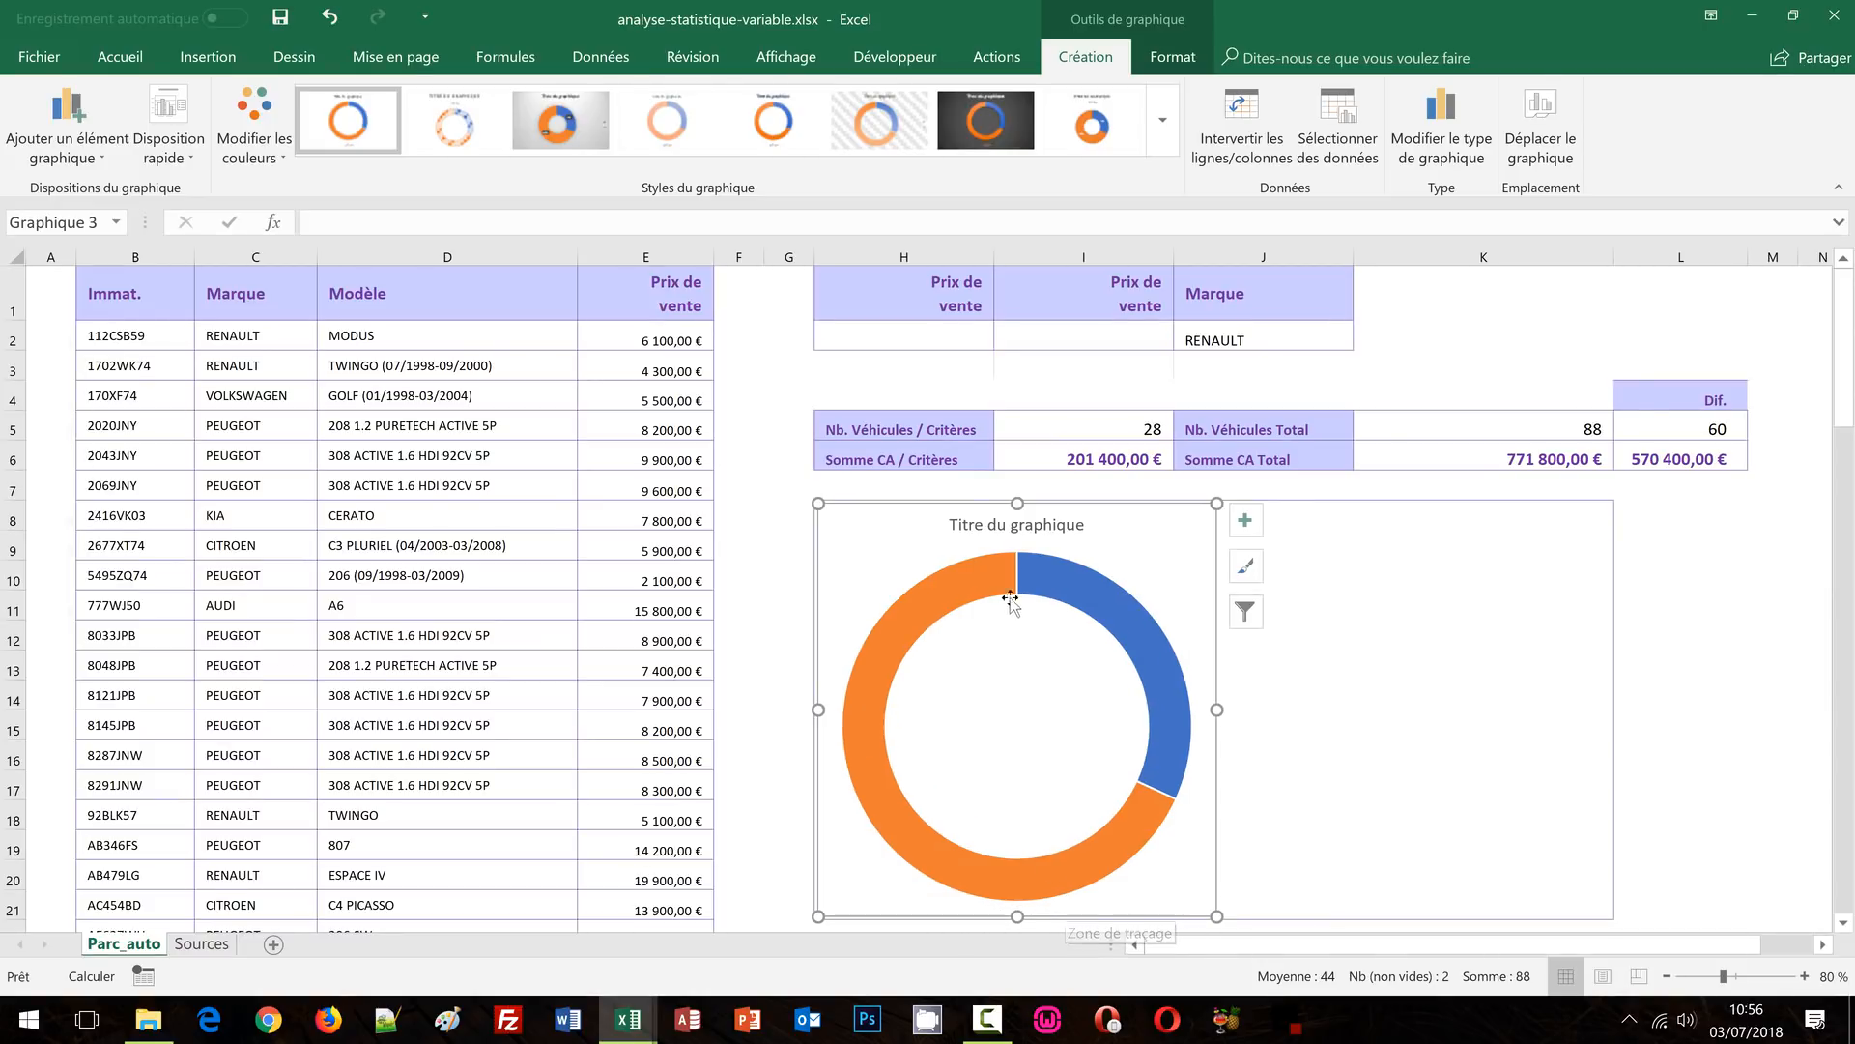
Move the chart title into the centre of the ring and change its text to "Ratio Nb Véhicules"
{"action": "left_click", "coordinate": [1014, 524]}
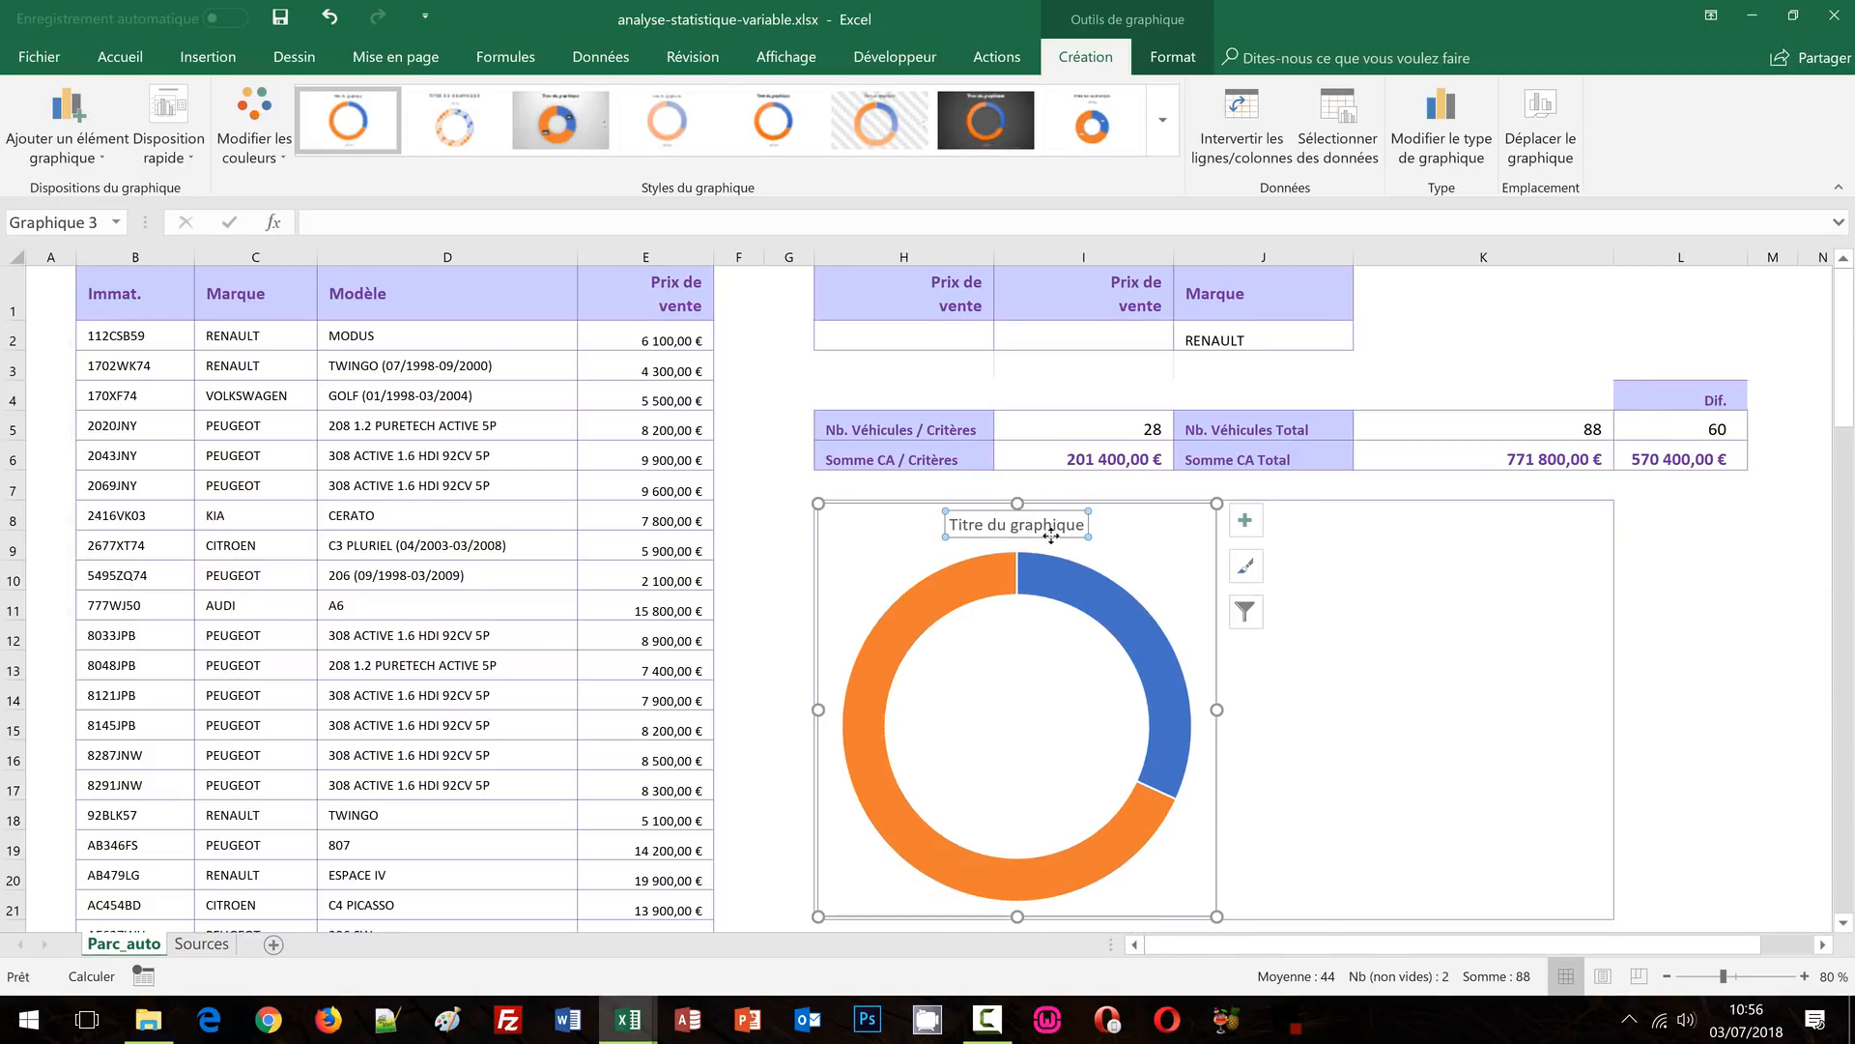
{"action": "left_click_drag", "start_coordinate": [1039, 534], "coordinate": [1034, 729]}
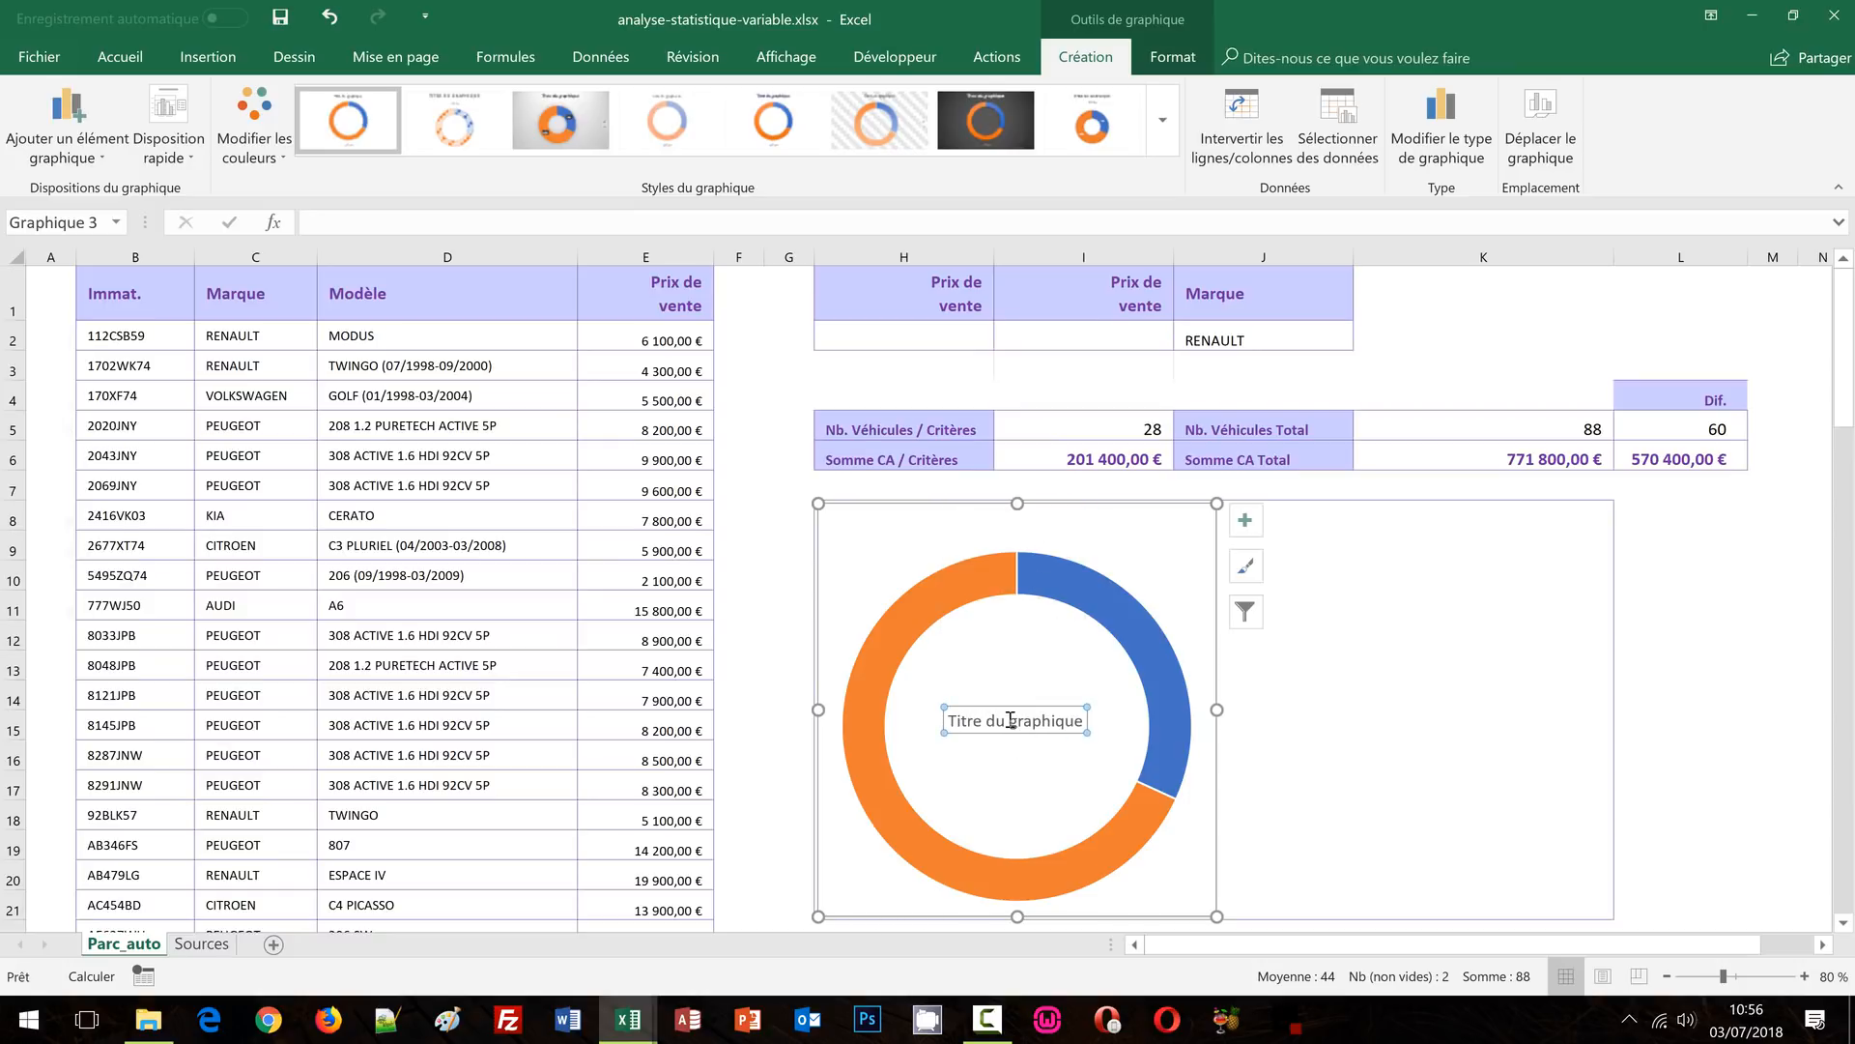
{"action": "left_click", "coordinate": [1014, 723]}
{"action": "triple_click", "coordinate": [1017, 727]}
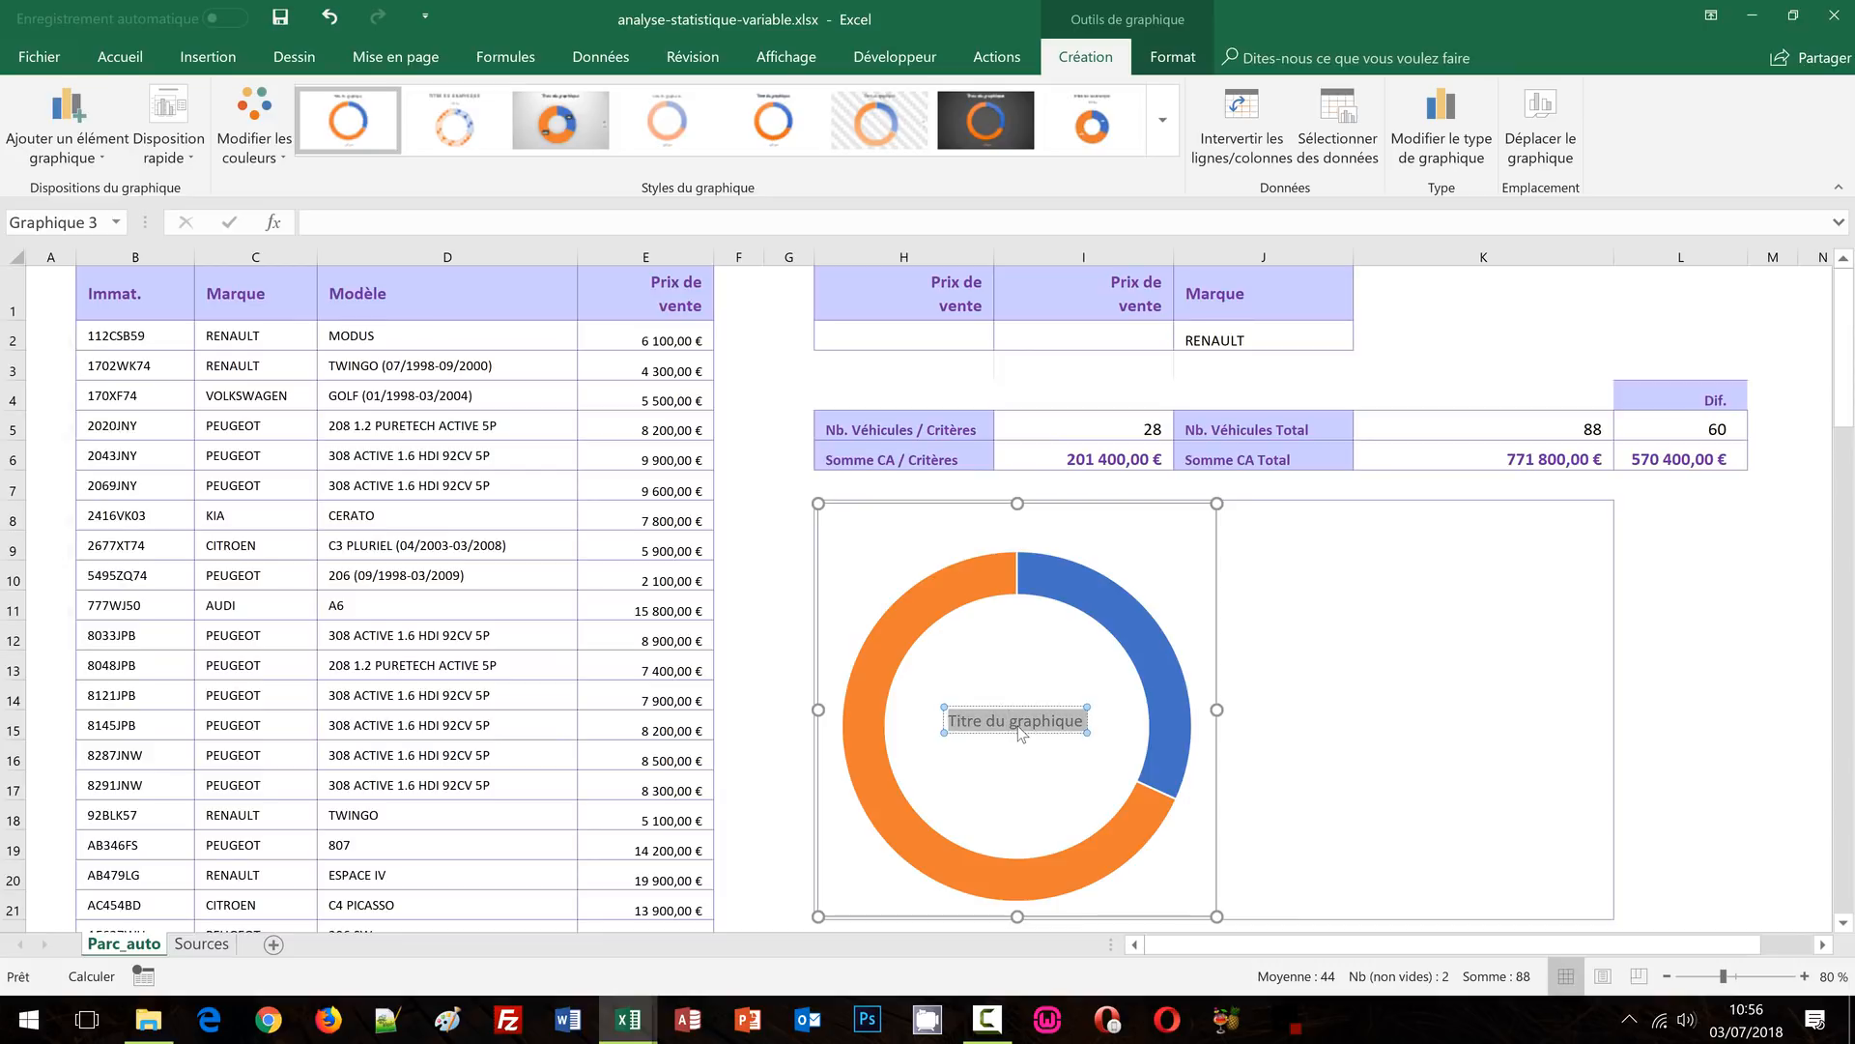
{"action": "type", "text": "Ratio"}
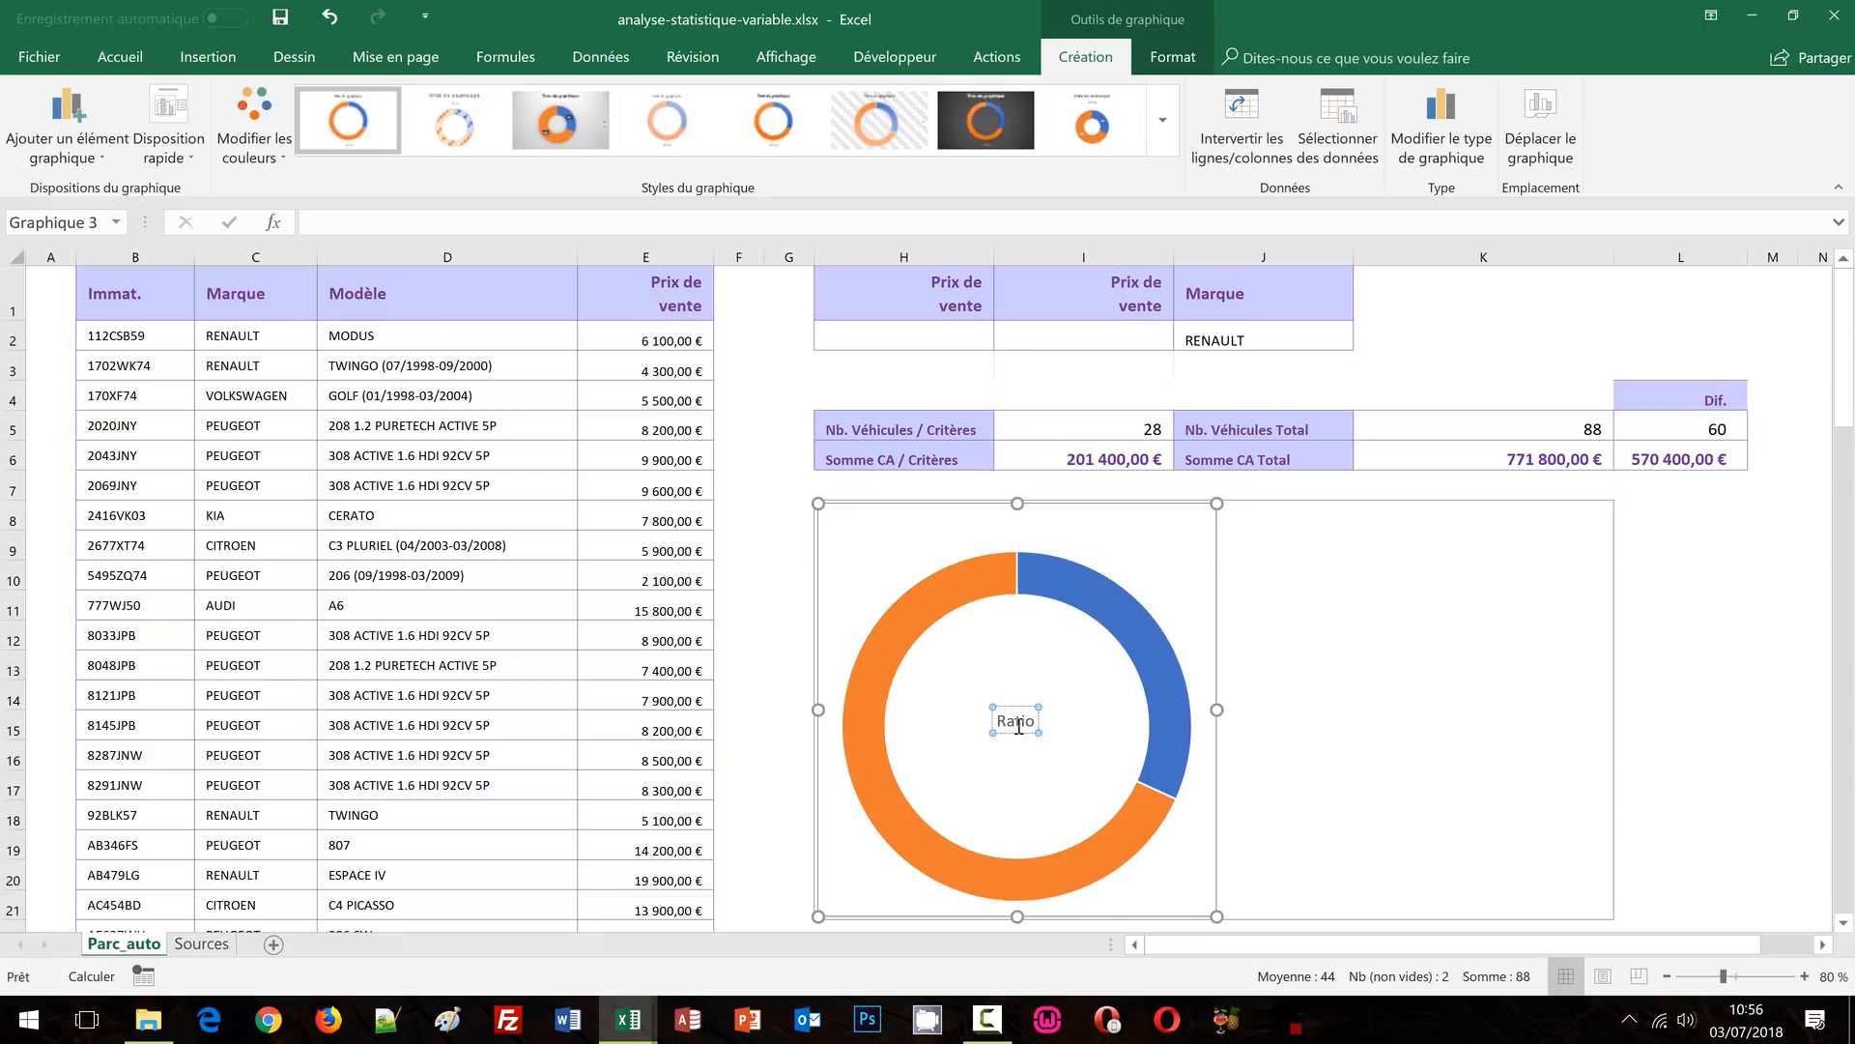
{"action": "type", "text": " Nb Vé"}
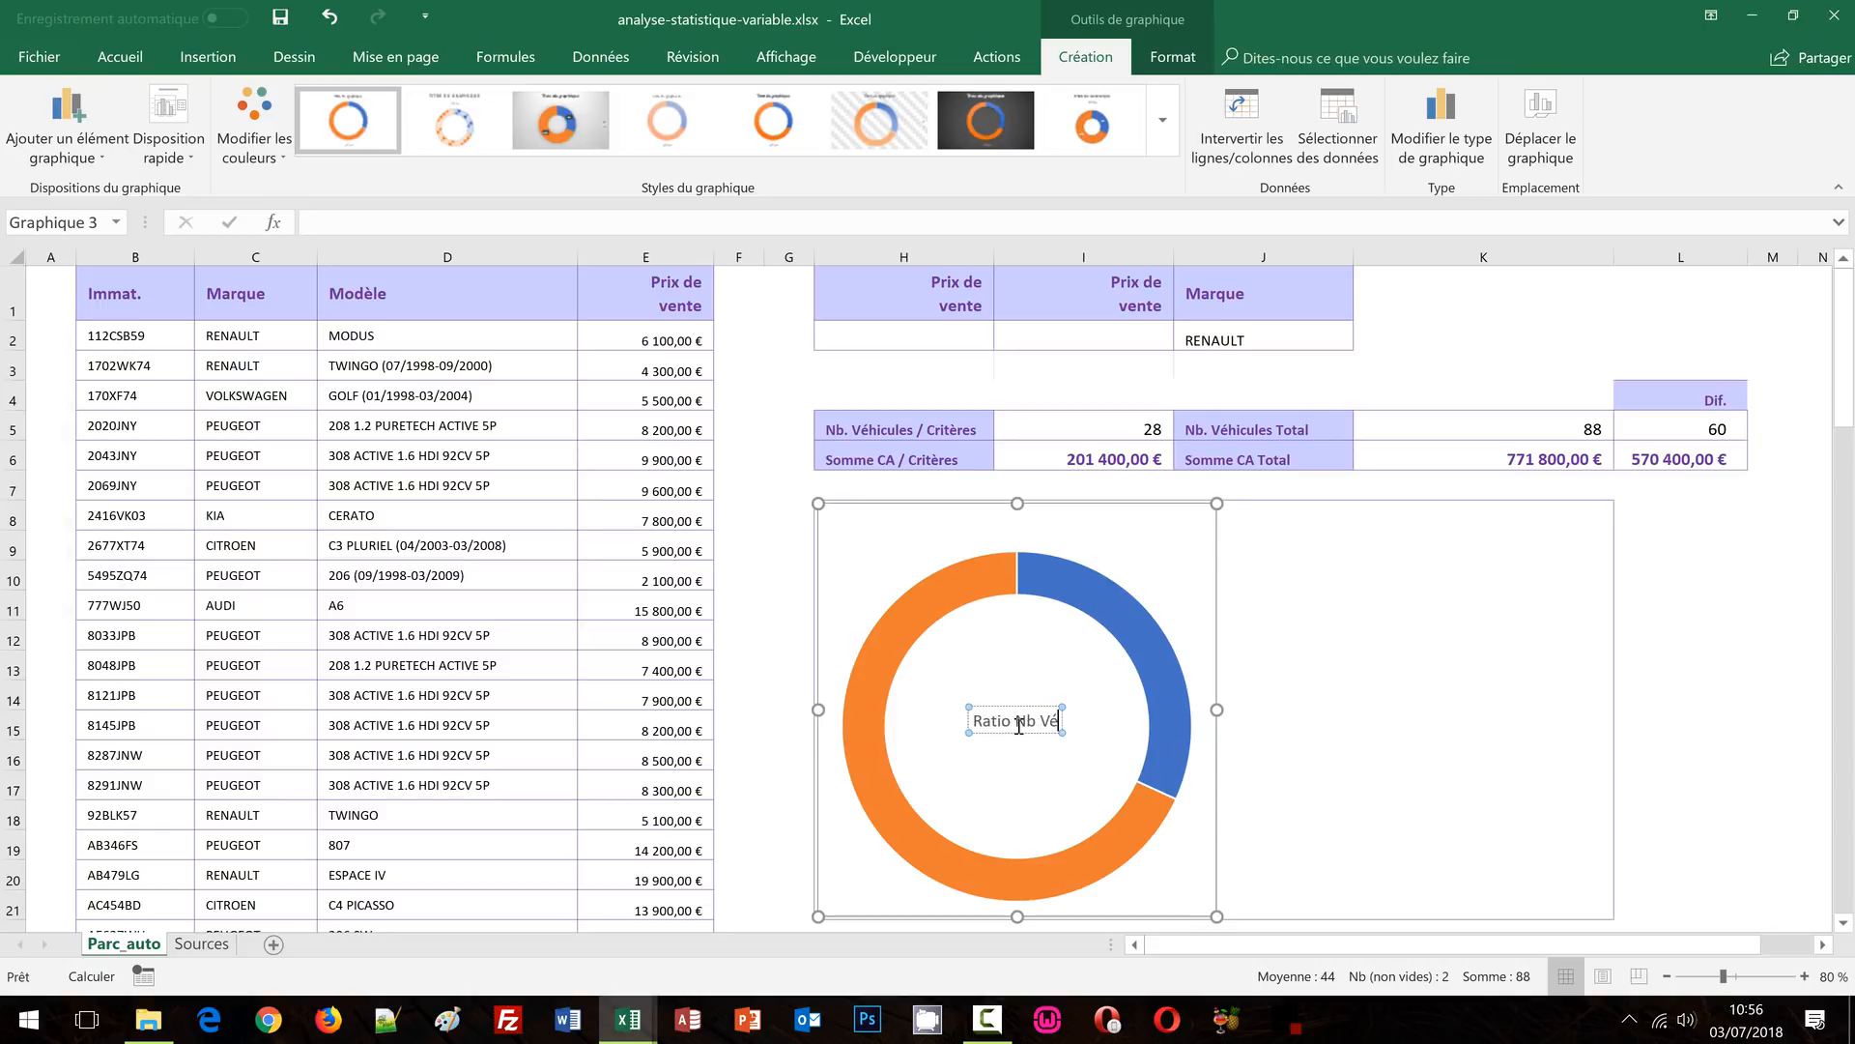
{"action": "type", "text": "hicules"}
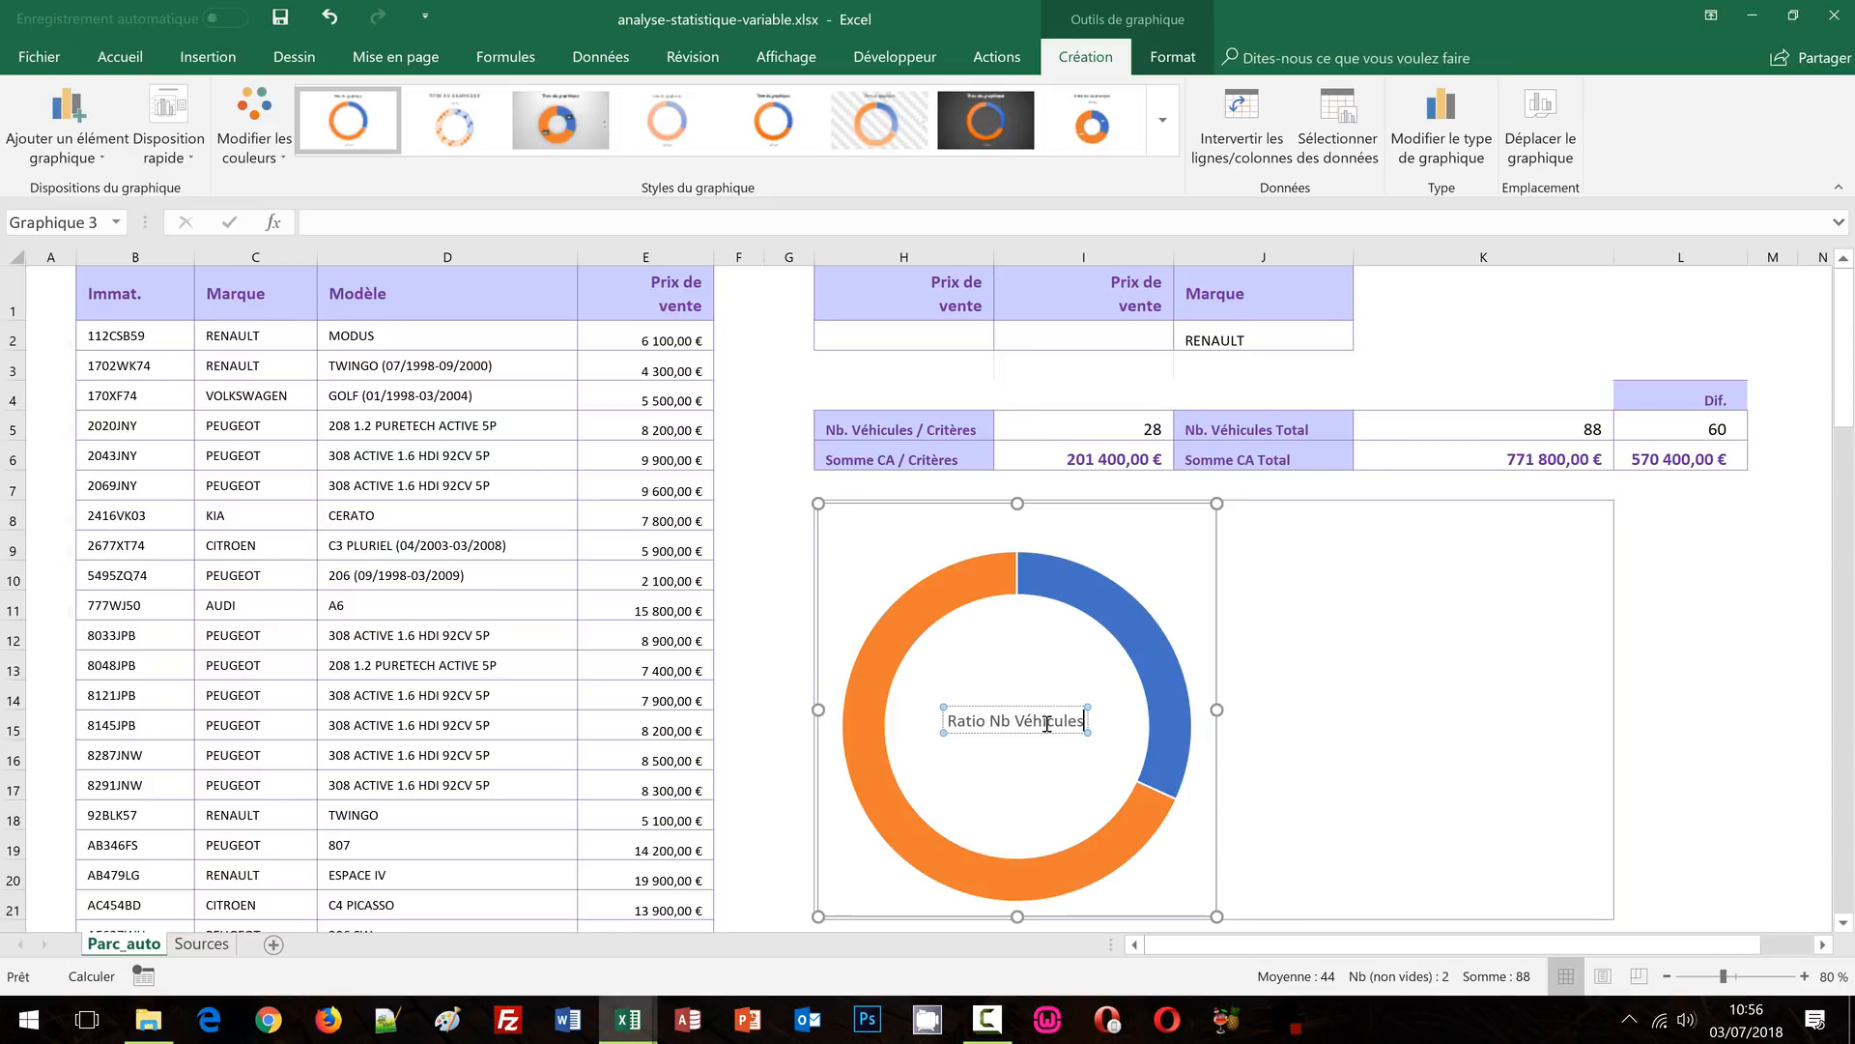
{"action": "left_click", "coordinate": [1653, 730]}
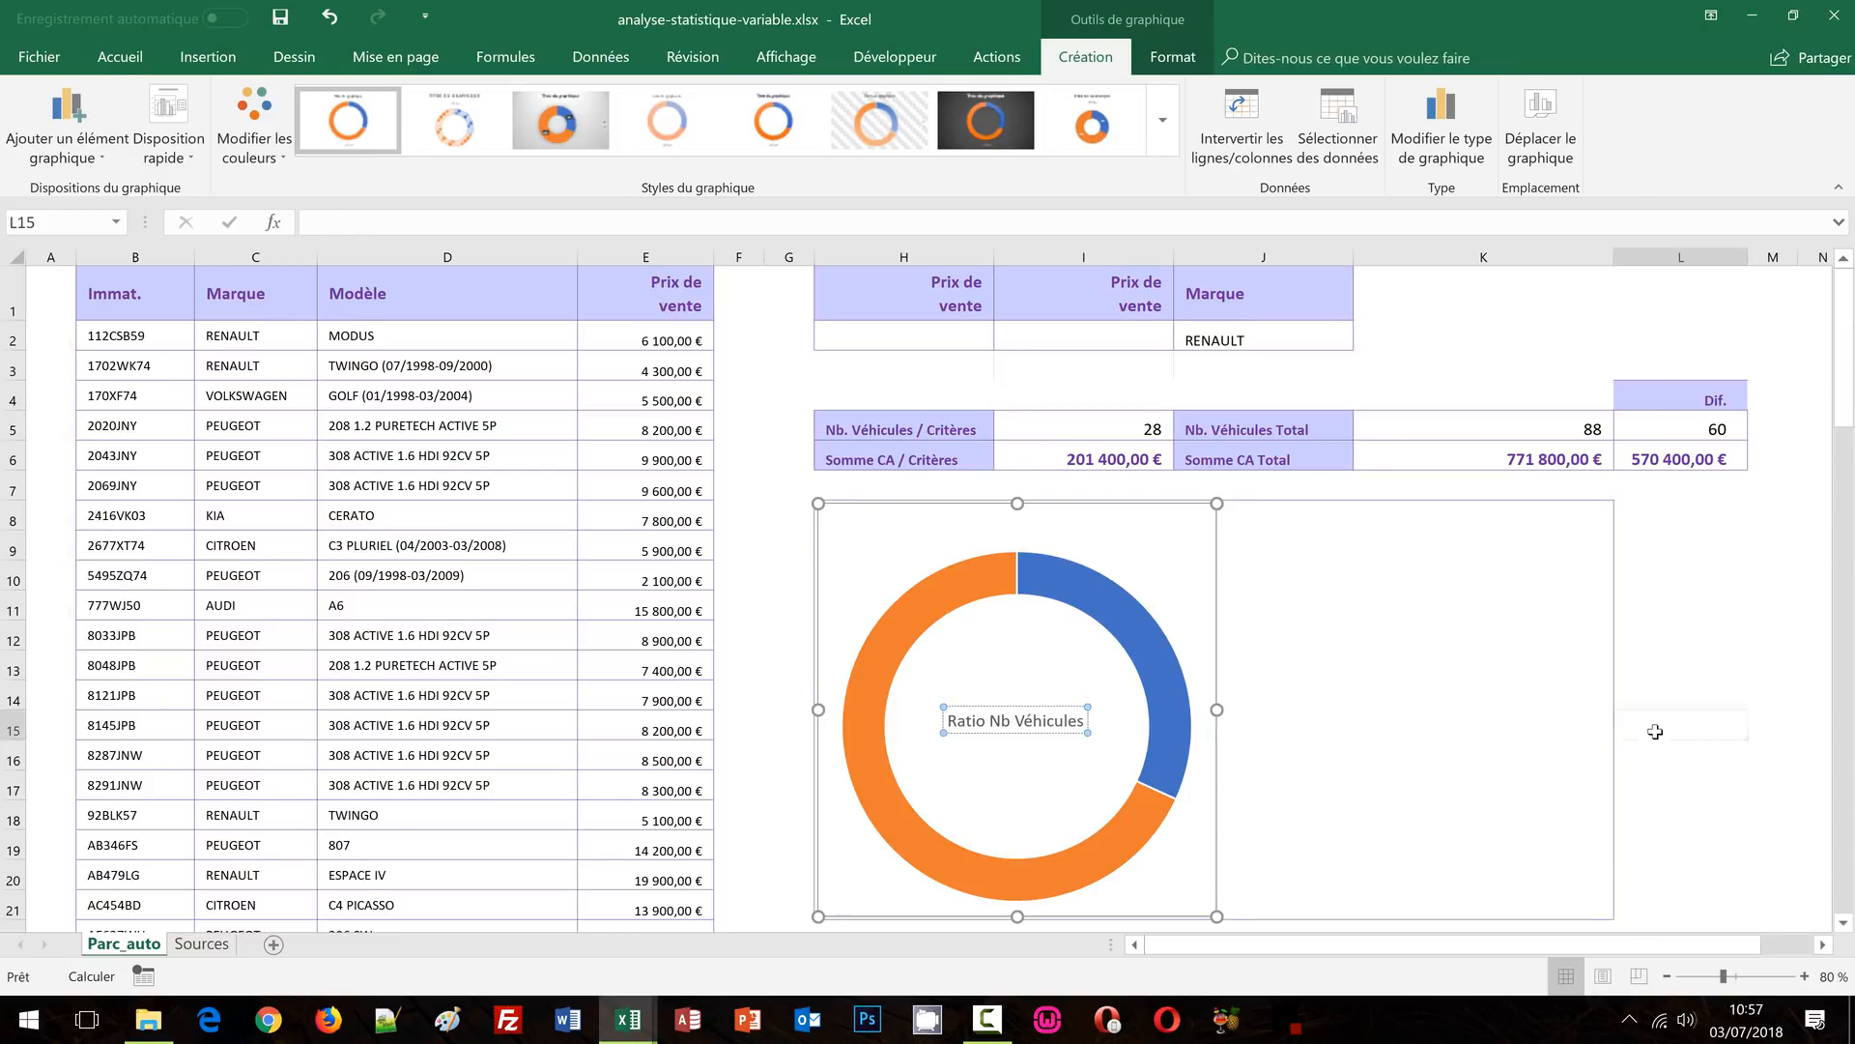
Insert a doughnut (Anneau) chart from cells I6 and L6 and place it in the upper-right corner of the frame below the results
{"action": "left_click", "coordinate": [1146, 464]}
{"action": "left_click", "coordinate": [1680, 457], "text": "ctrl"}
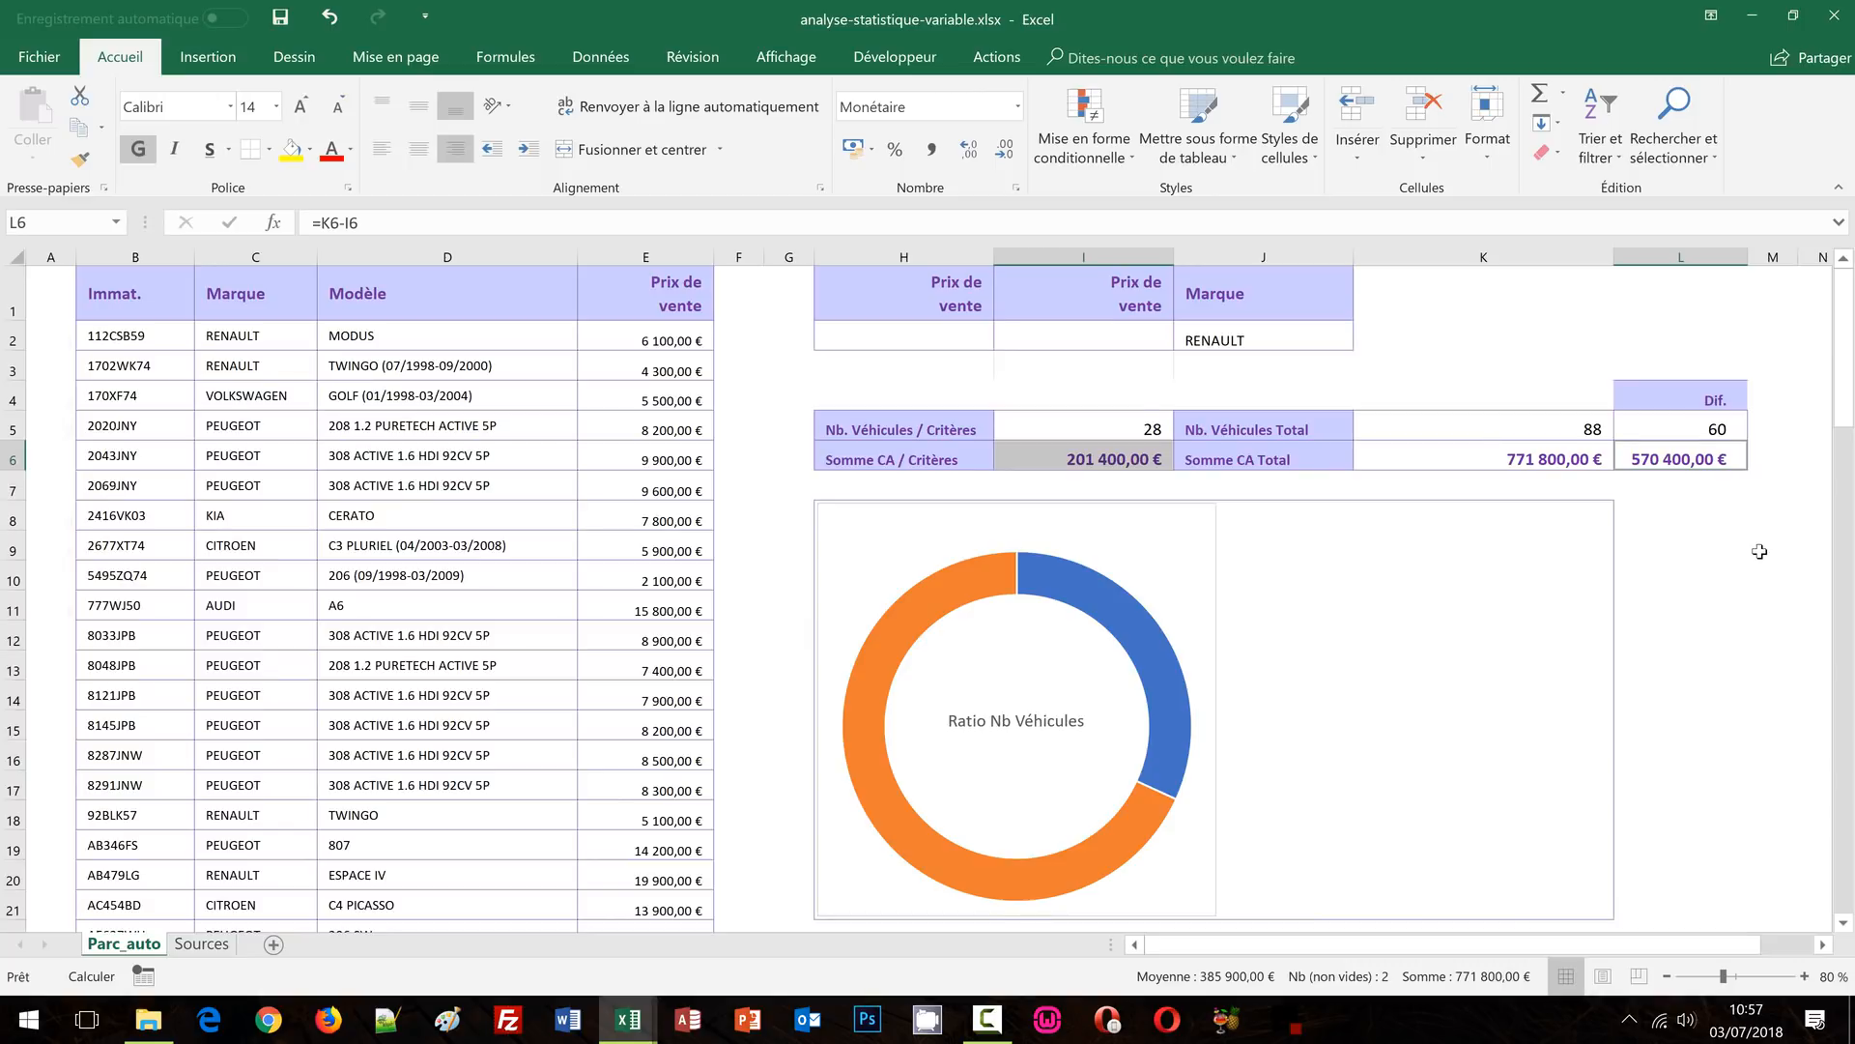
{"action": "left_click", "coordinate": [207, 56]}
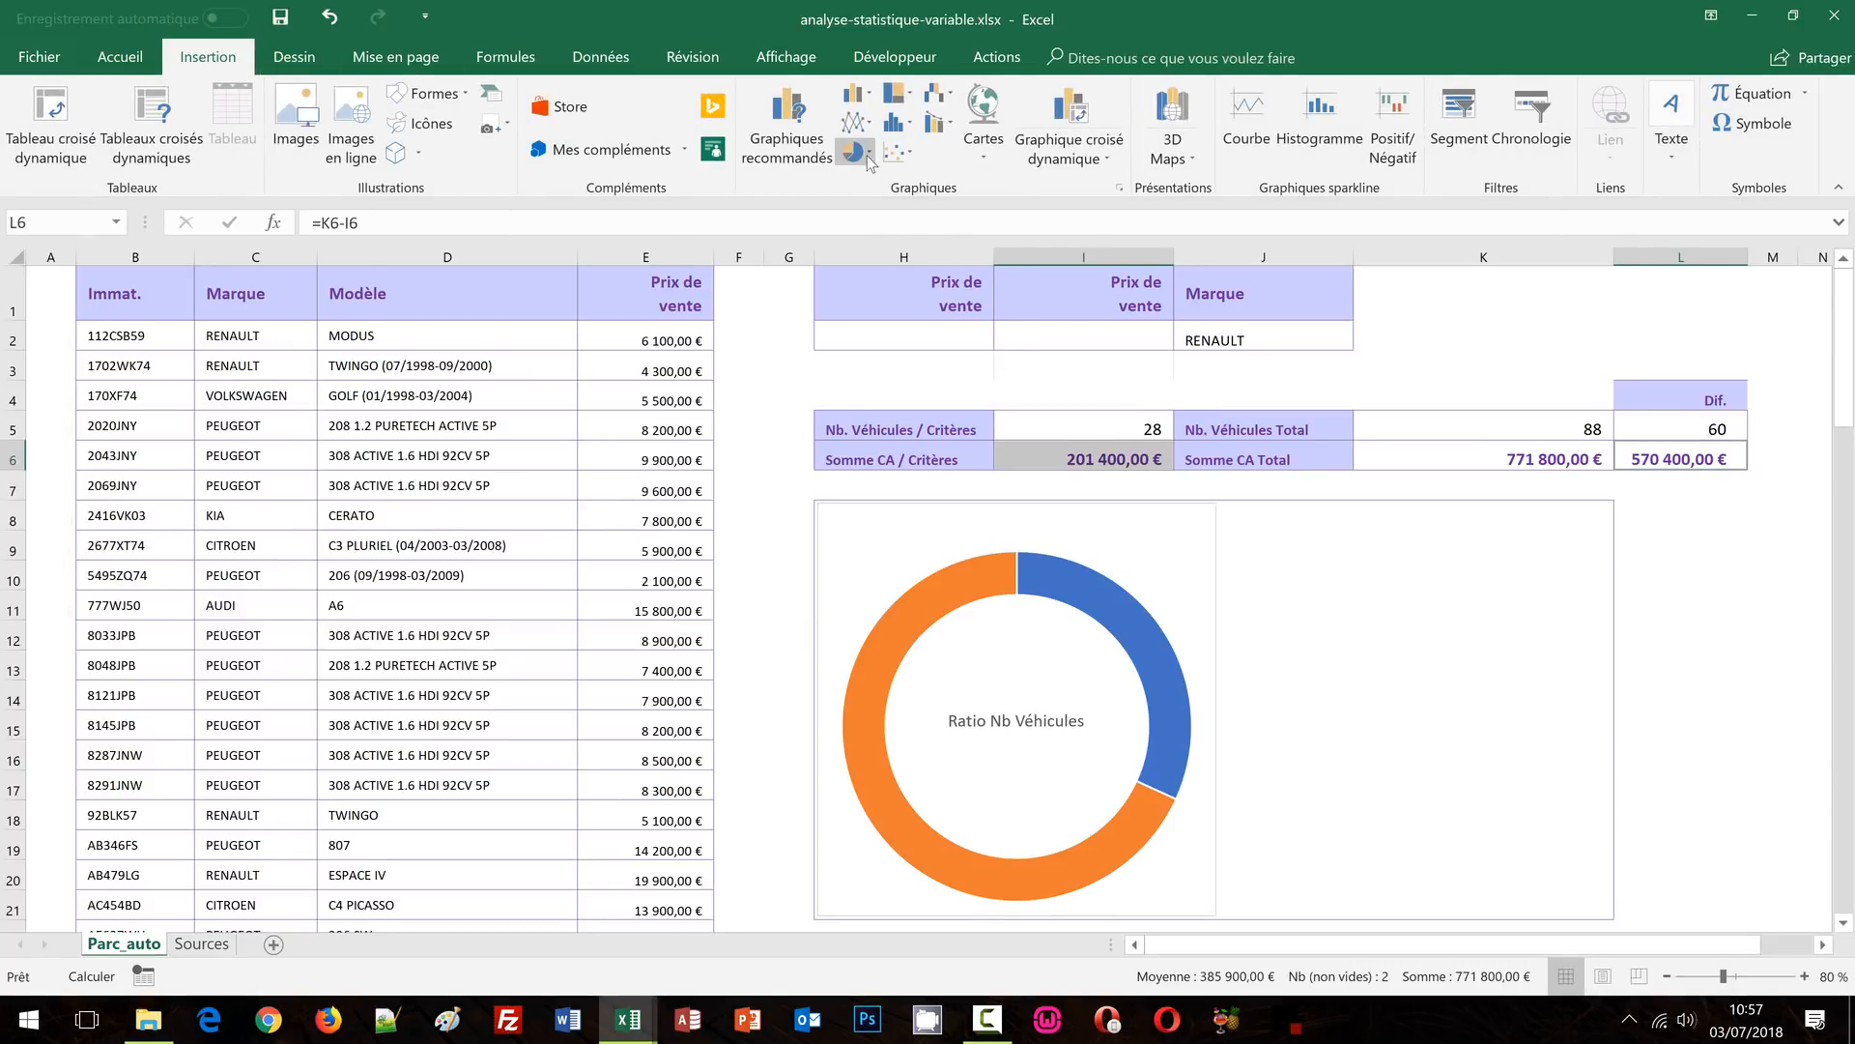
{"action": "left_click", "coordinate": [866, 154]}
{"action": "left_click", "coordinate": [872, 397]}
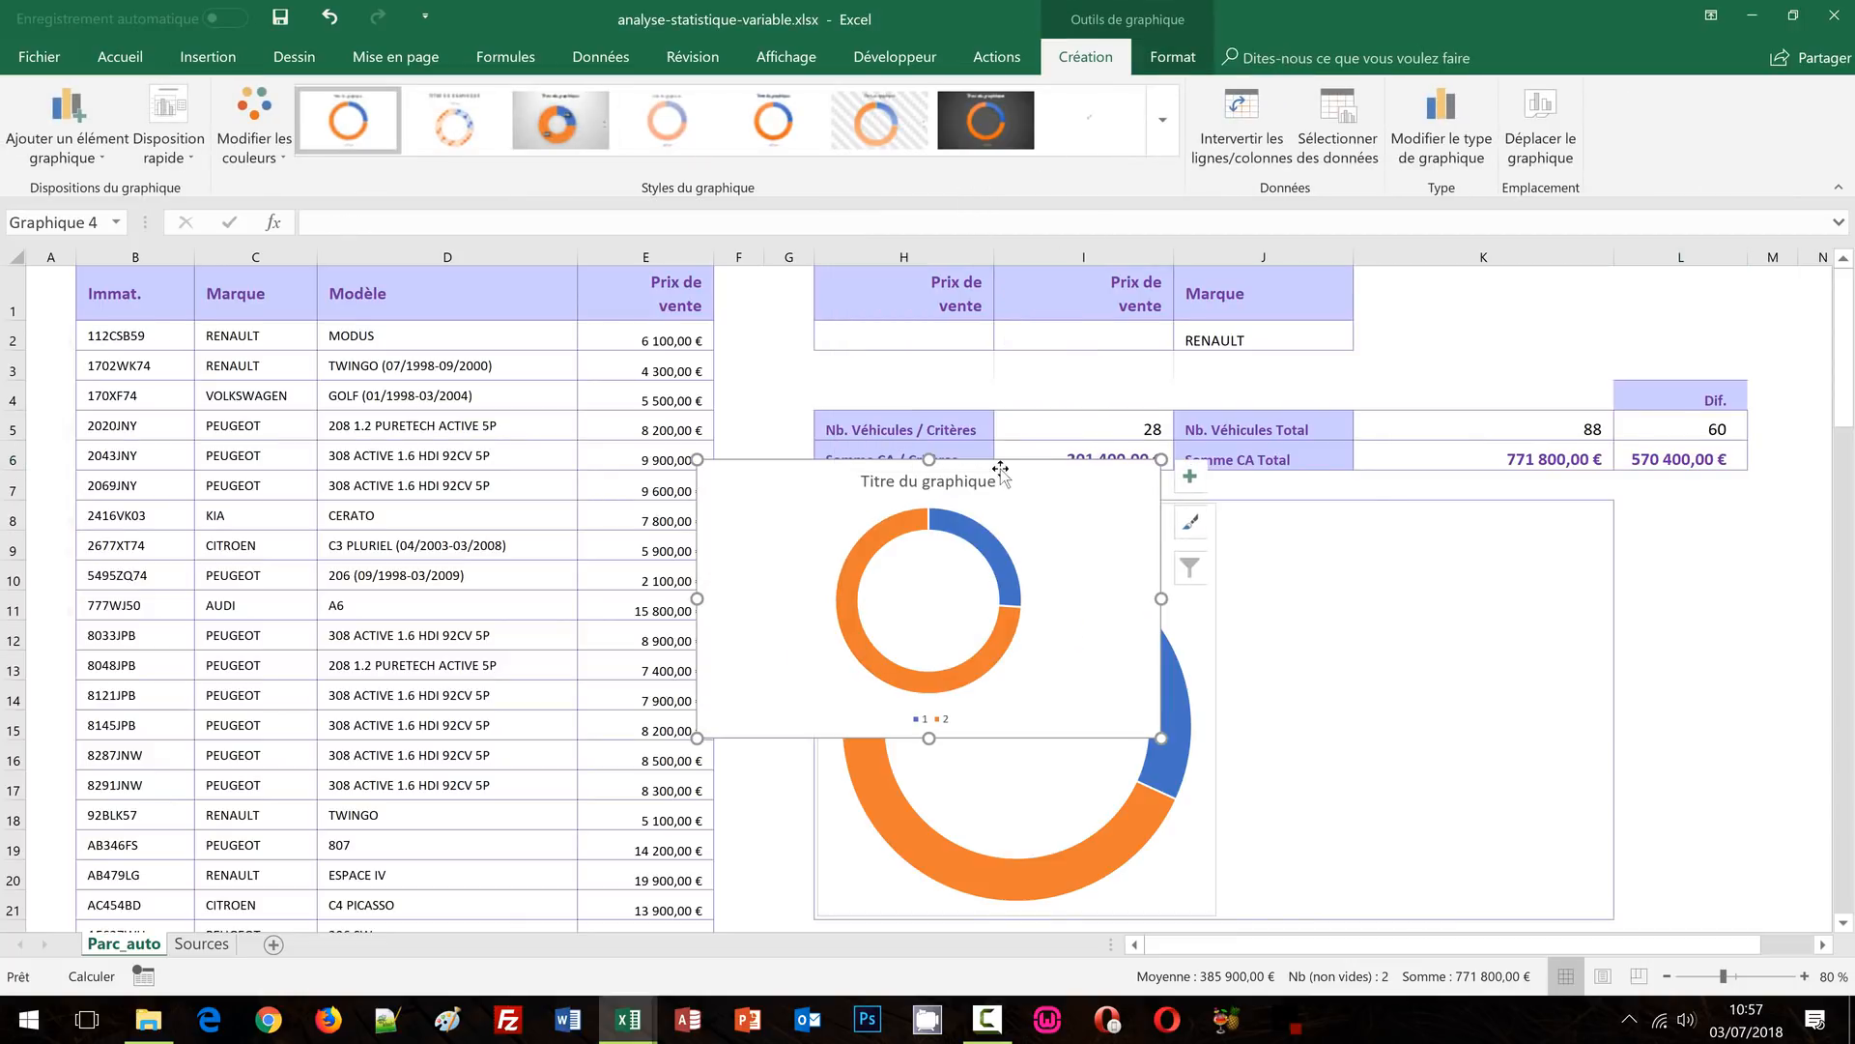
{"action": "left_click_drag", "start_coordinate": [1059, 462], "coordinate": [1508, 505]}
Stretch the new doughnut chart to the frame's full height, narrow it from its left side to about 11.6 cm wide, and delete its legend
{"action": "left_click_drag", "start_coordinate": [1377, 785], "coordinate": [1388, 915]}
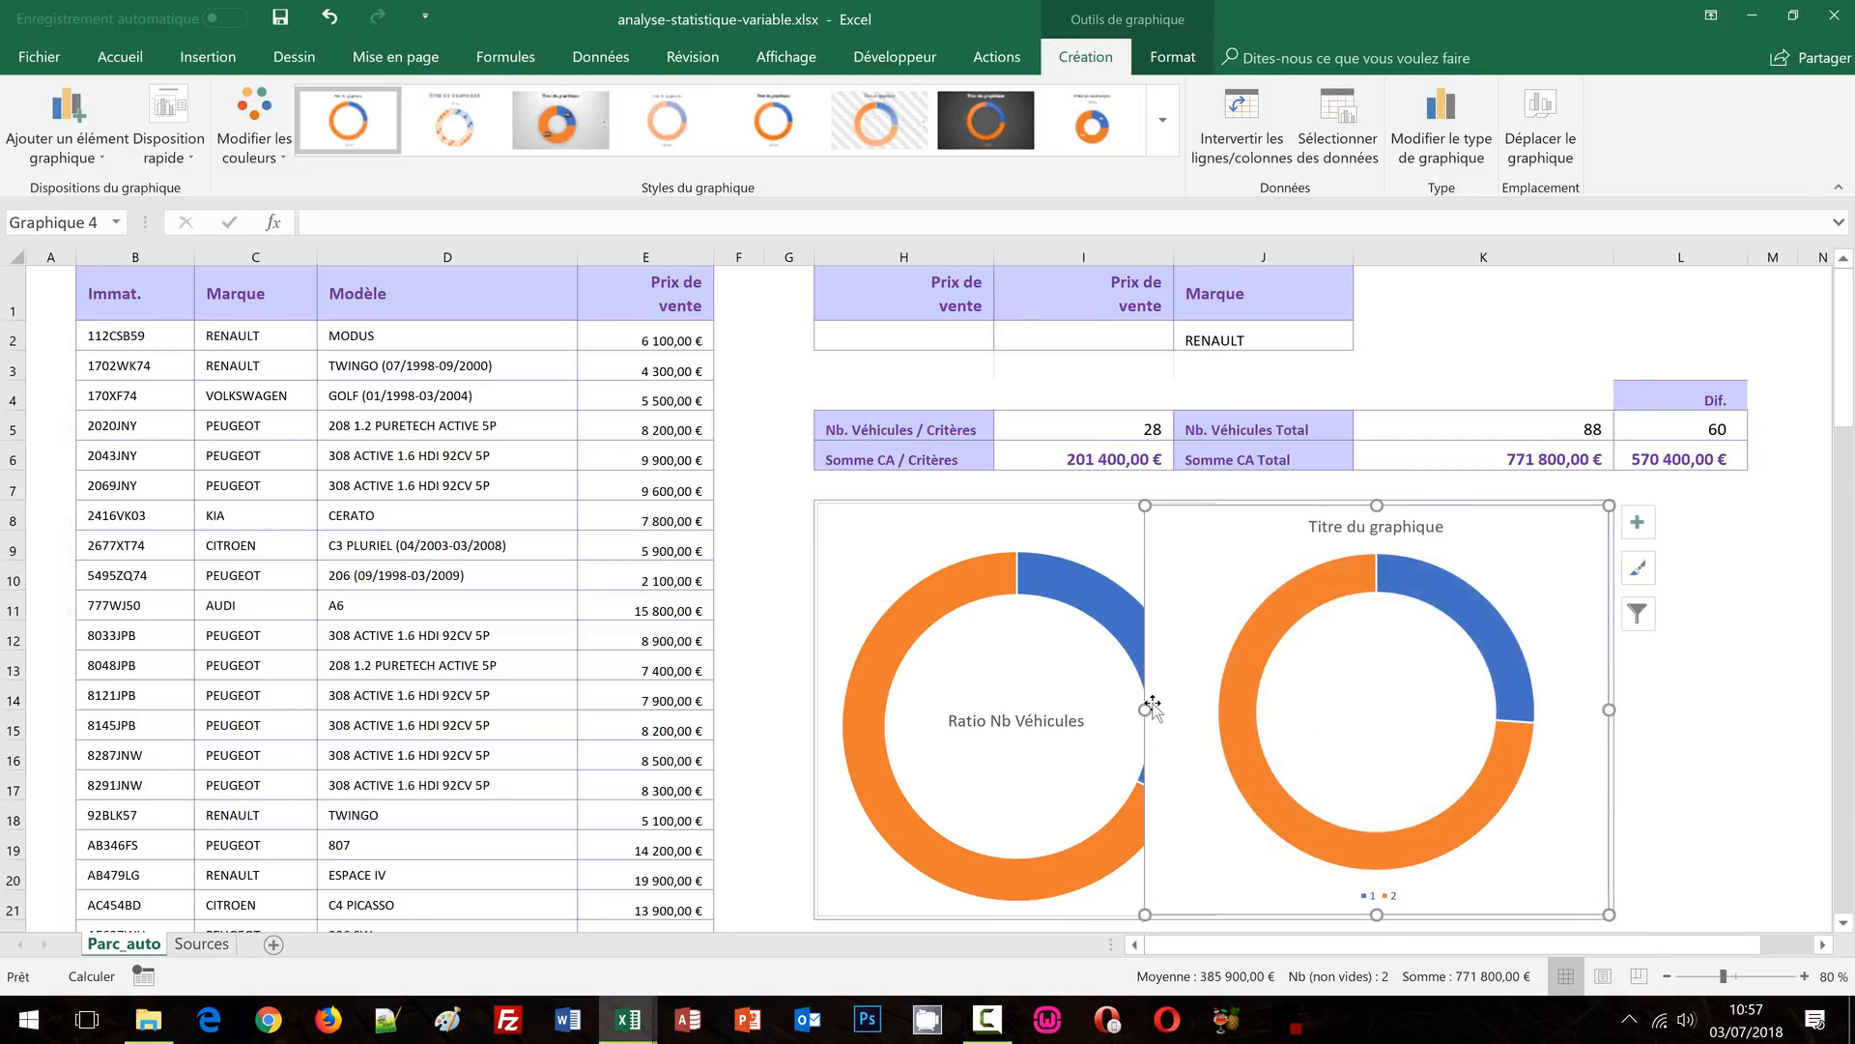
{"action": "left_click_drag", "start_coordinate": [1147, 708], "coordinate": [1185, 705]}
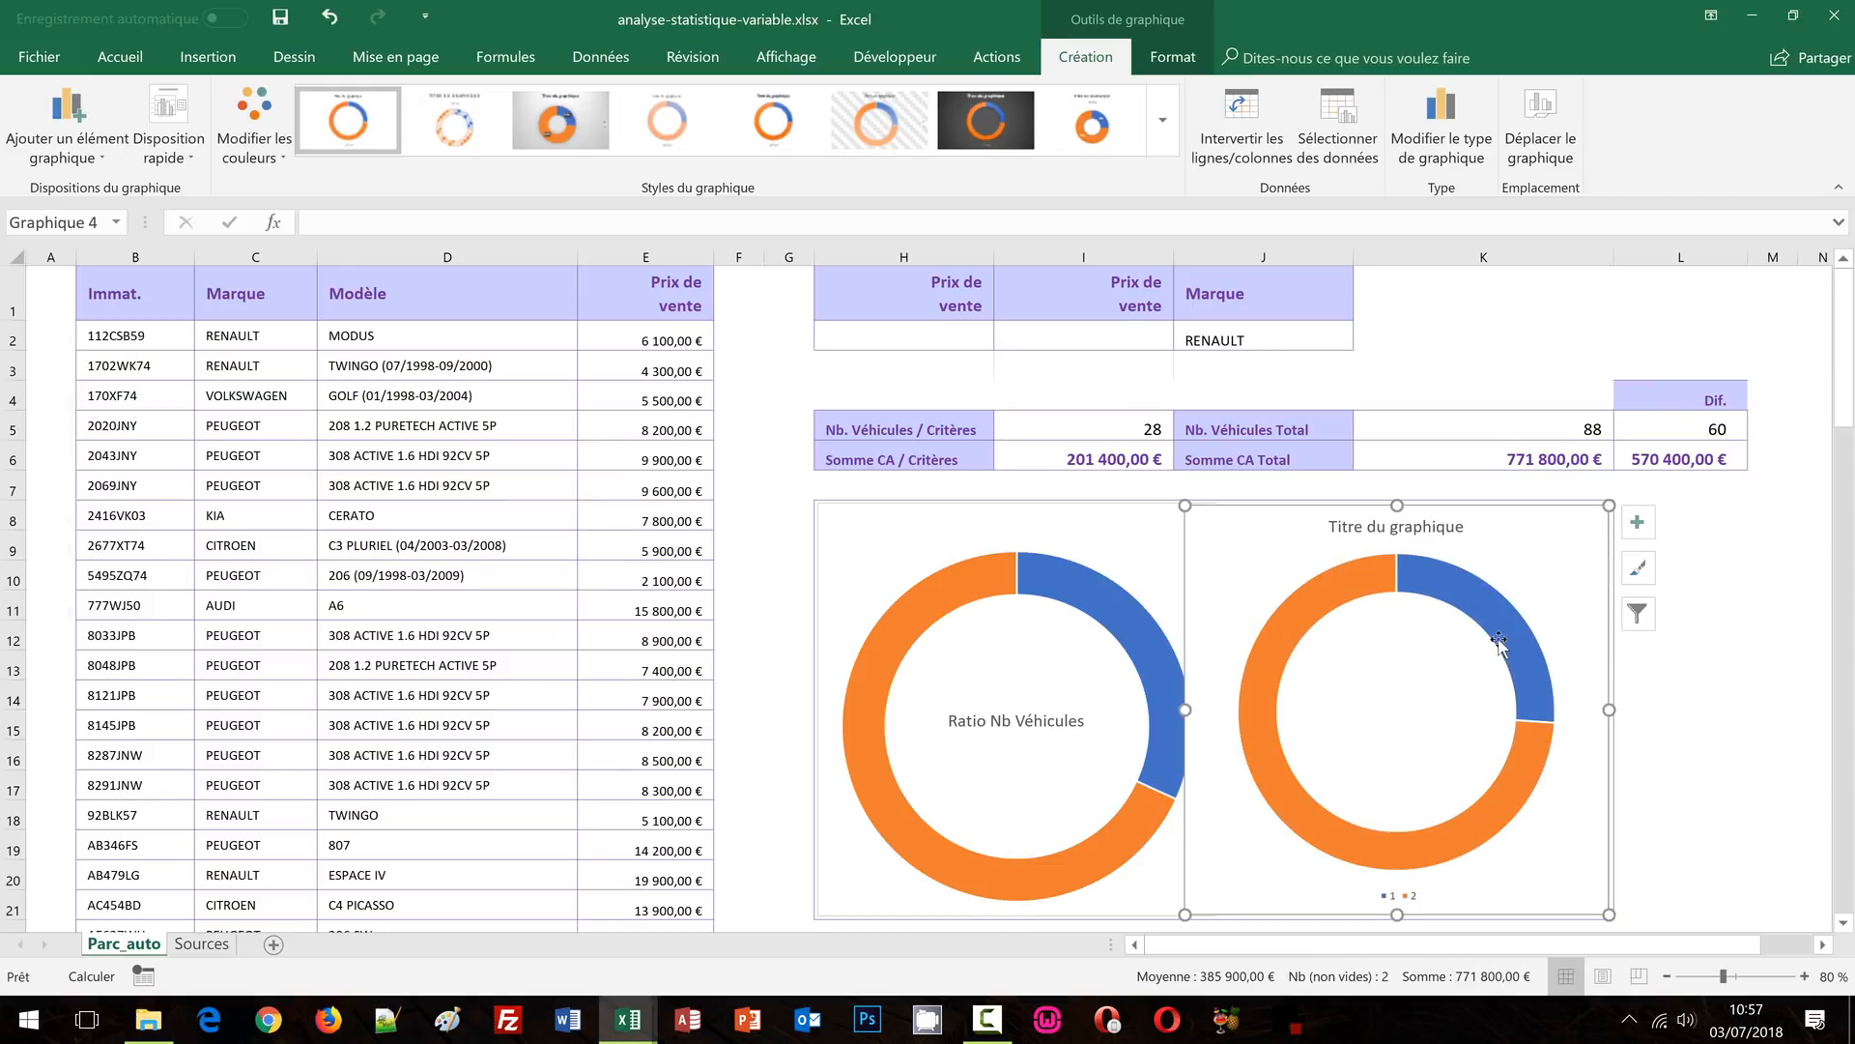
{"action": "left_click", "coordinate": [1396, 897]}
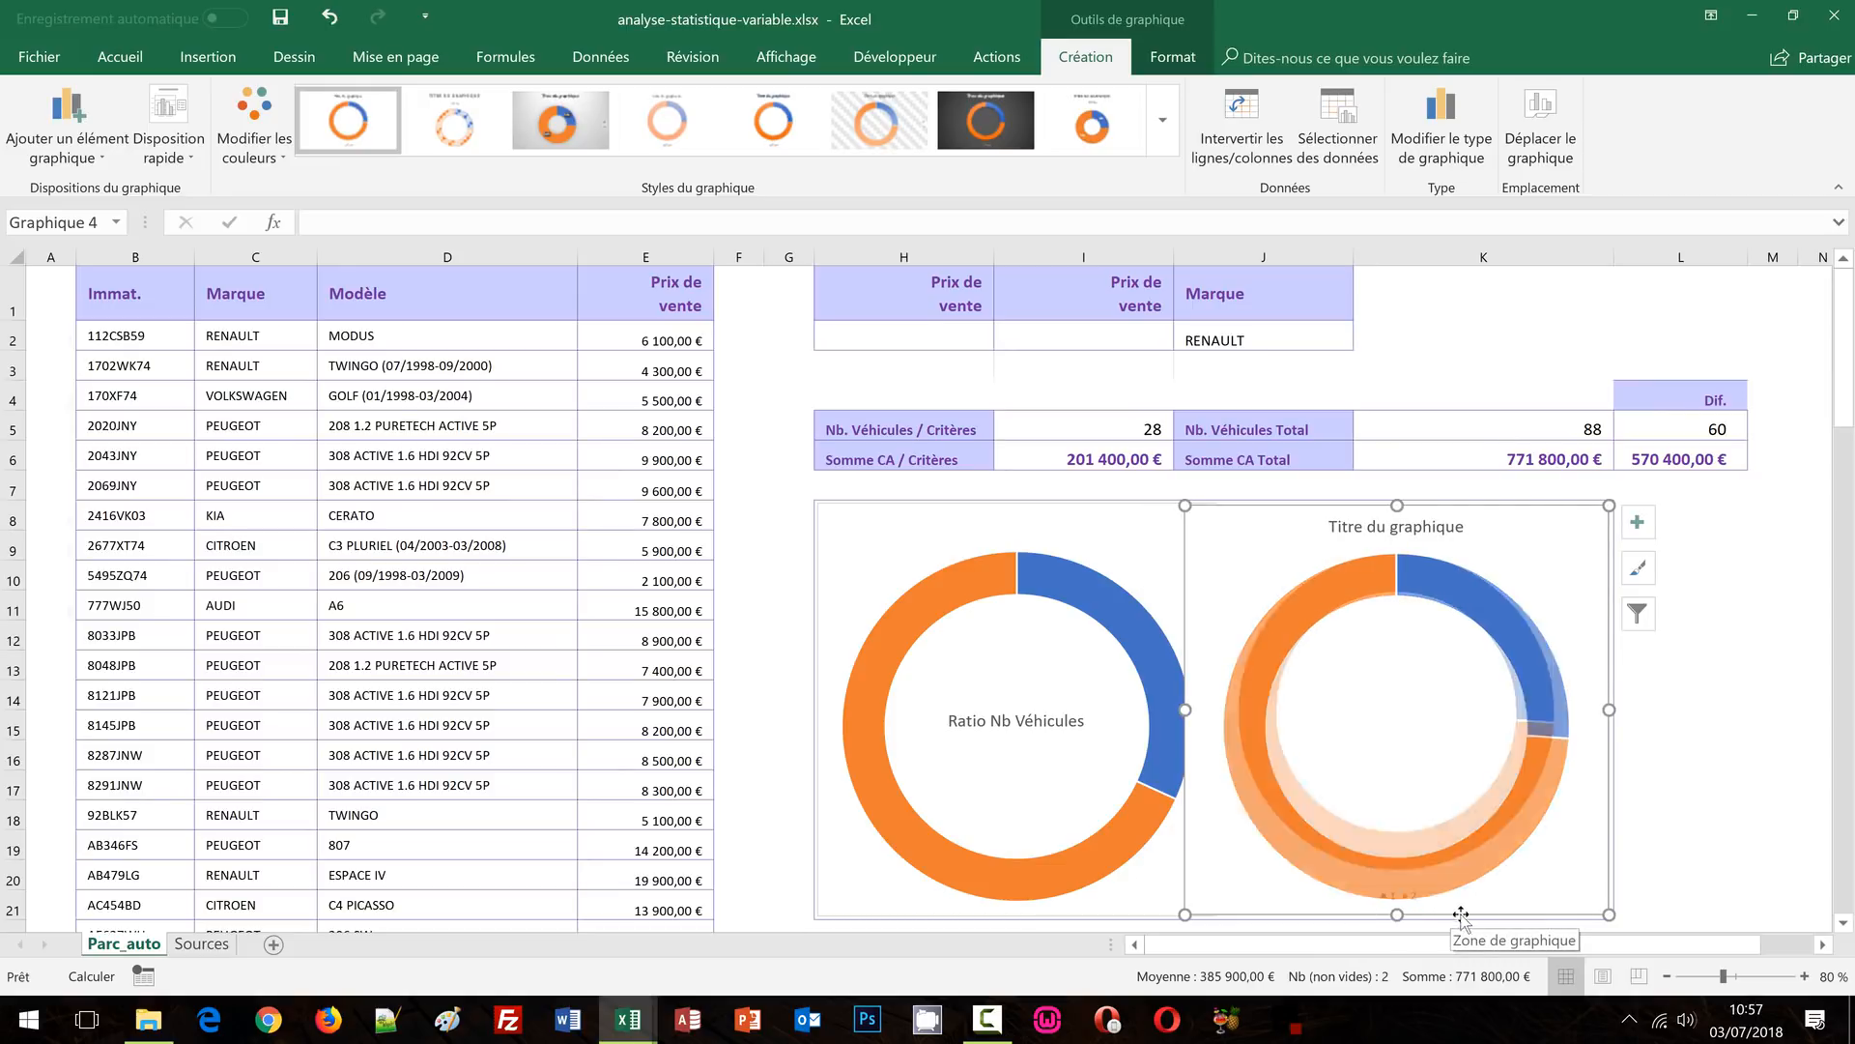
{"action": "key", "text": "Delete"}
Move the second chart's title into the centre of the ring and change its text to "Ratio Prix de Ventes"
{"action": "left_click", "coordinate": [1426, 531]}
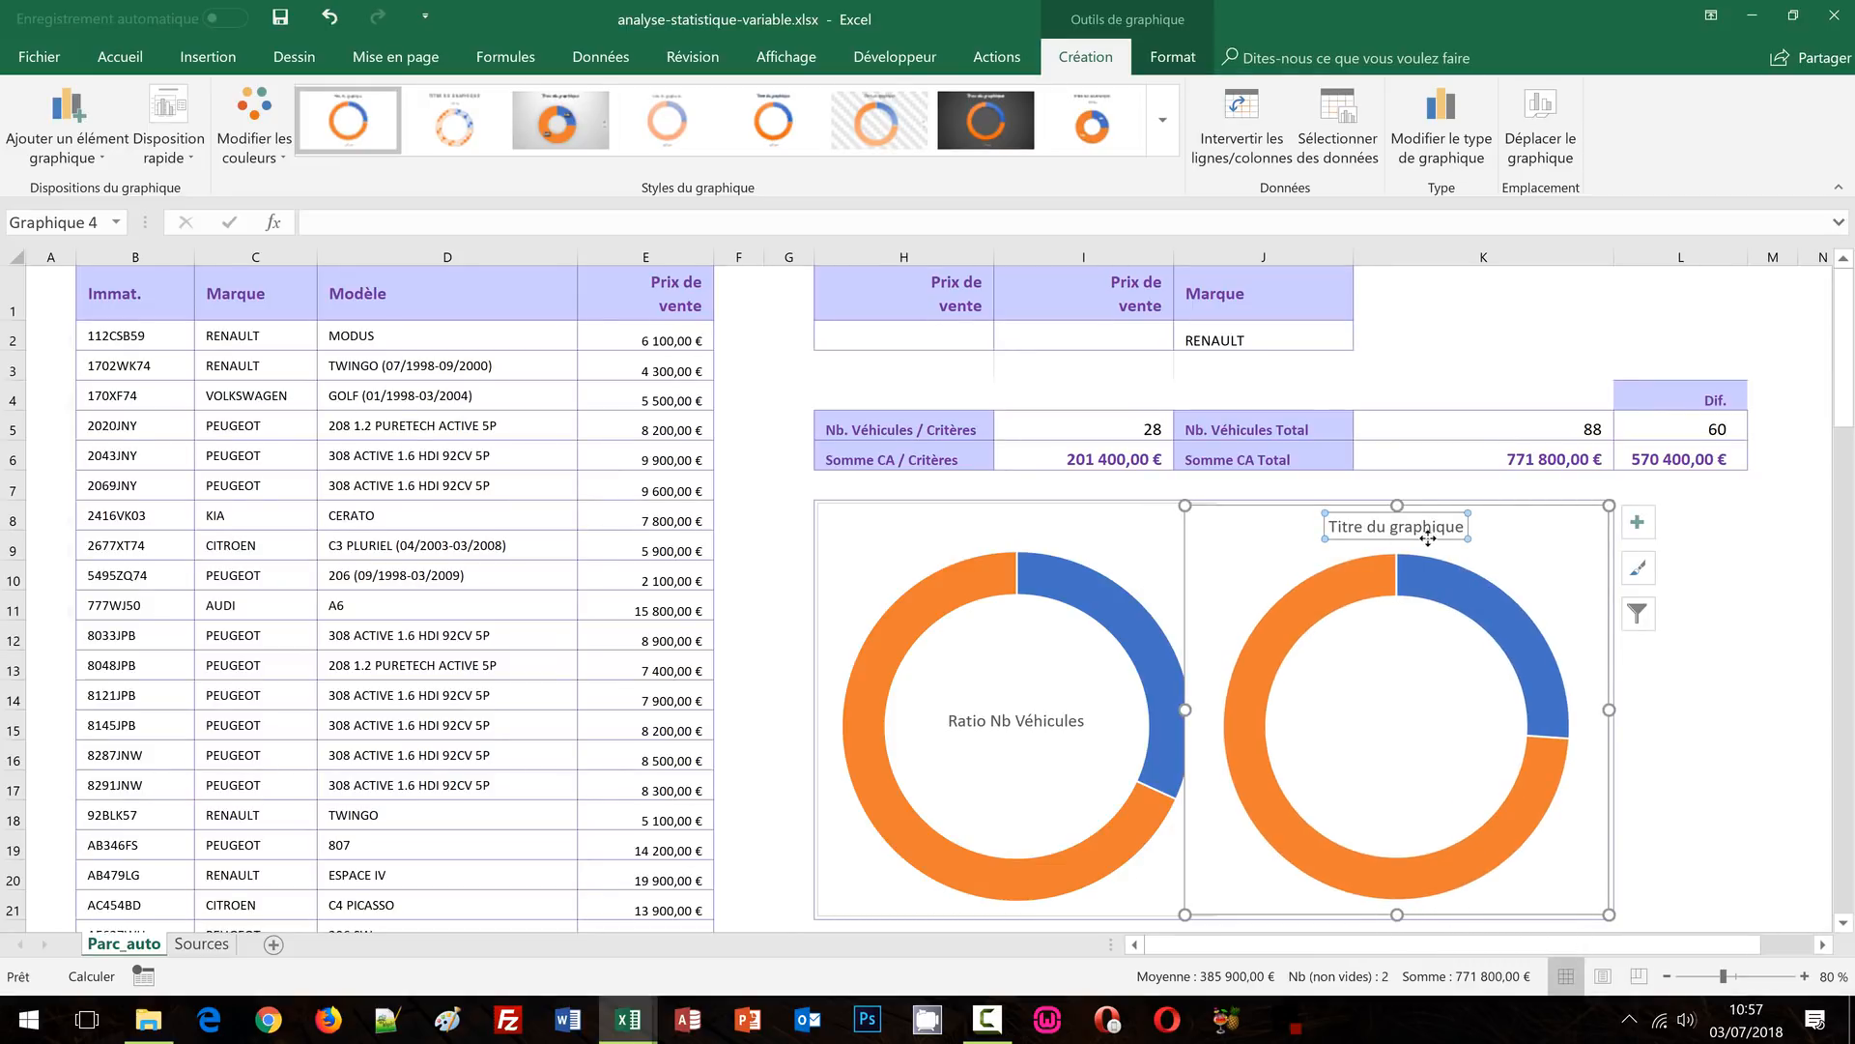
{"action": "left_click_drag", "start_coordinate": [1427, 538], "coordinate": [1435, 737]}
{"action": "triple_click", "coordinate": [1433, 736]}
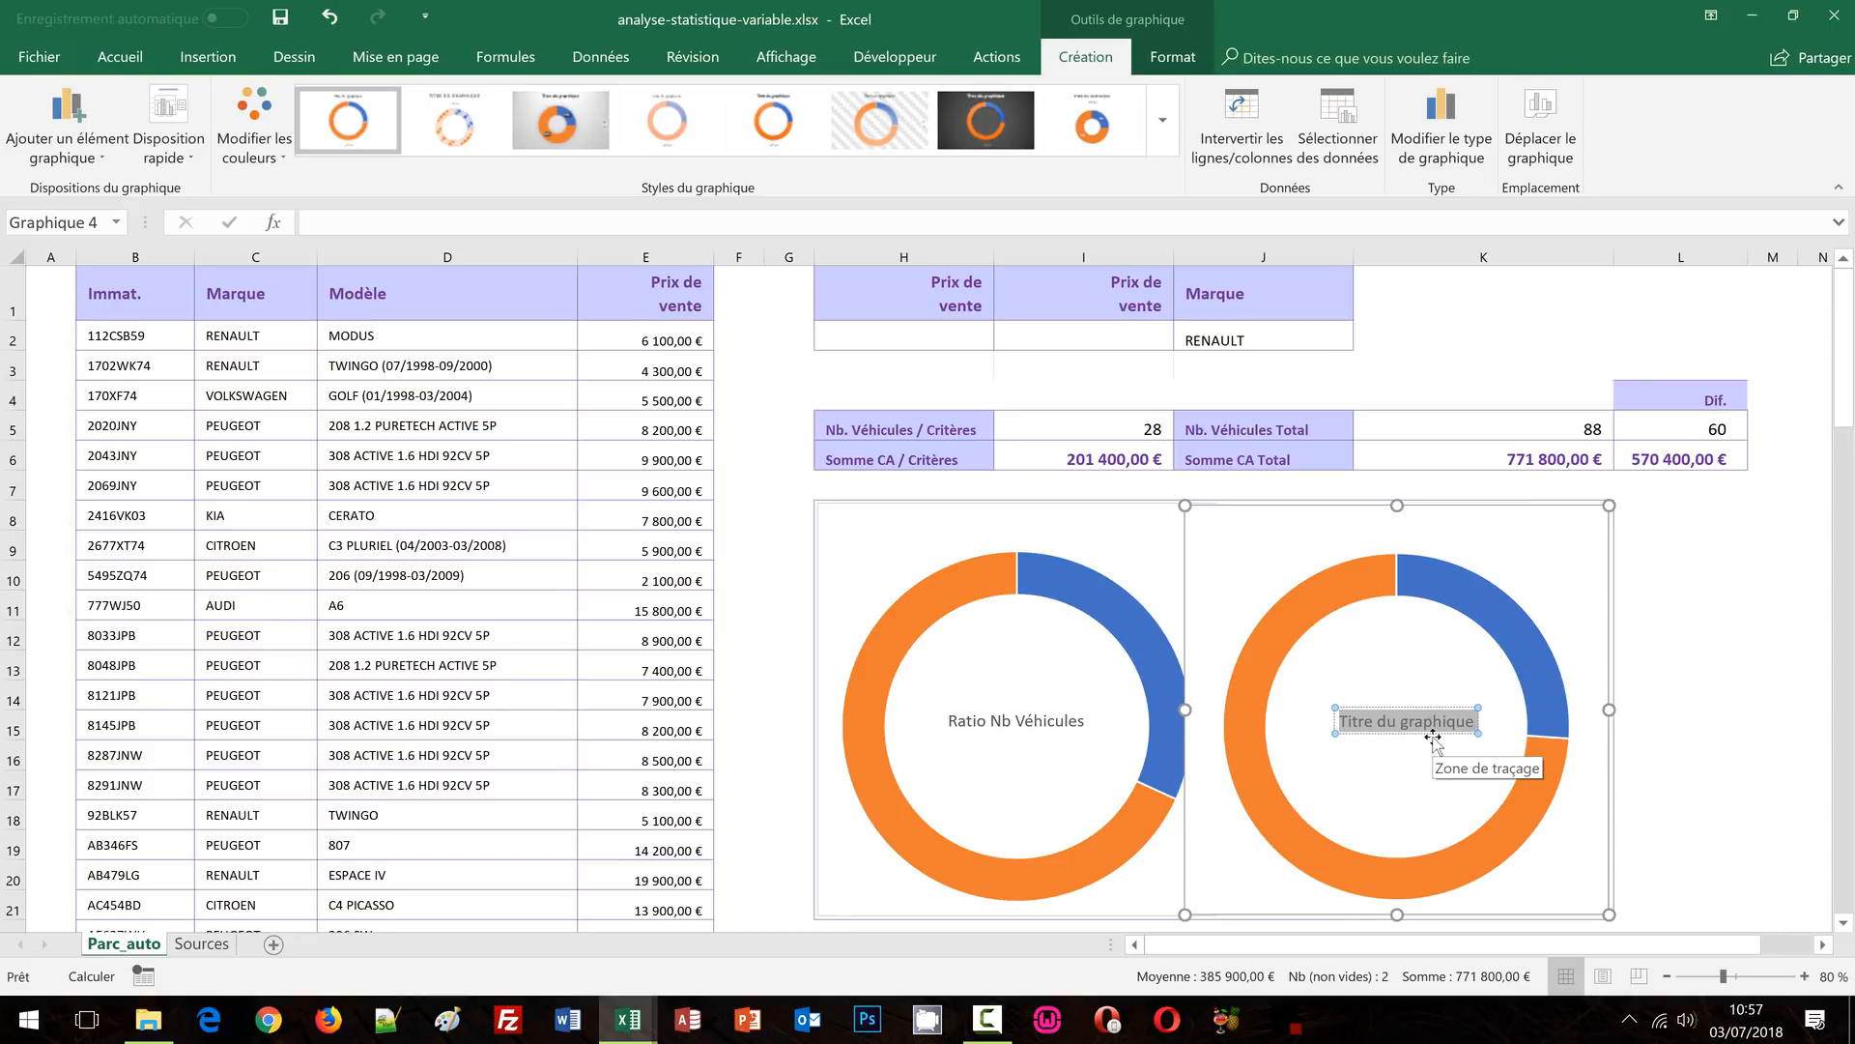
{"action": "type", "text": "R"}
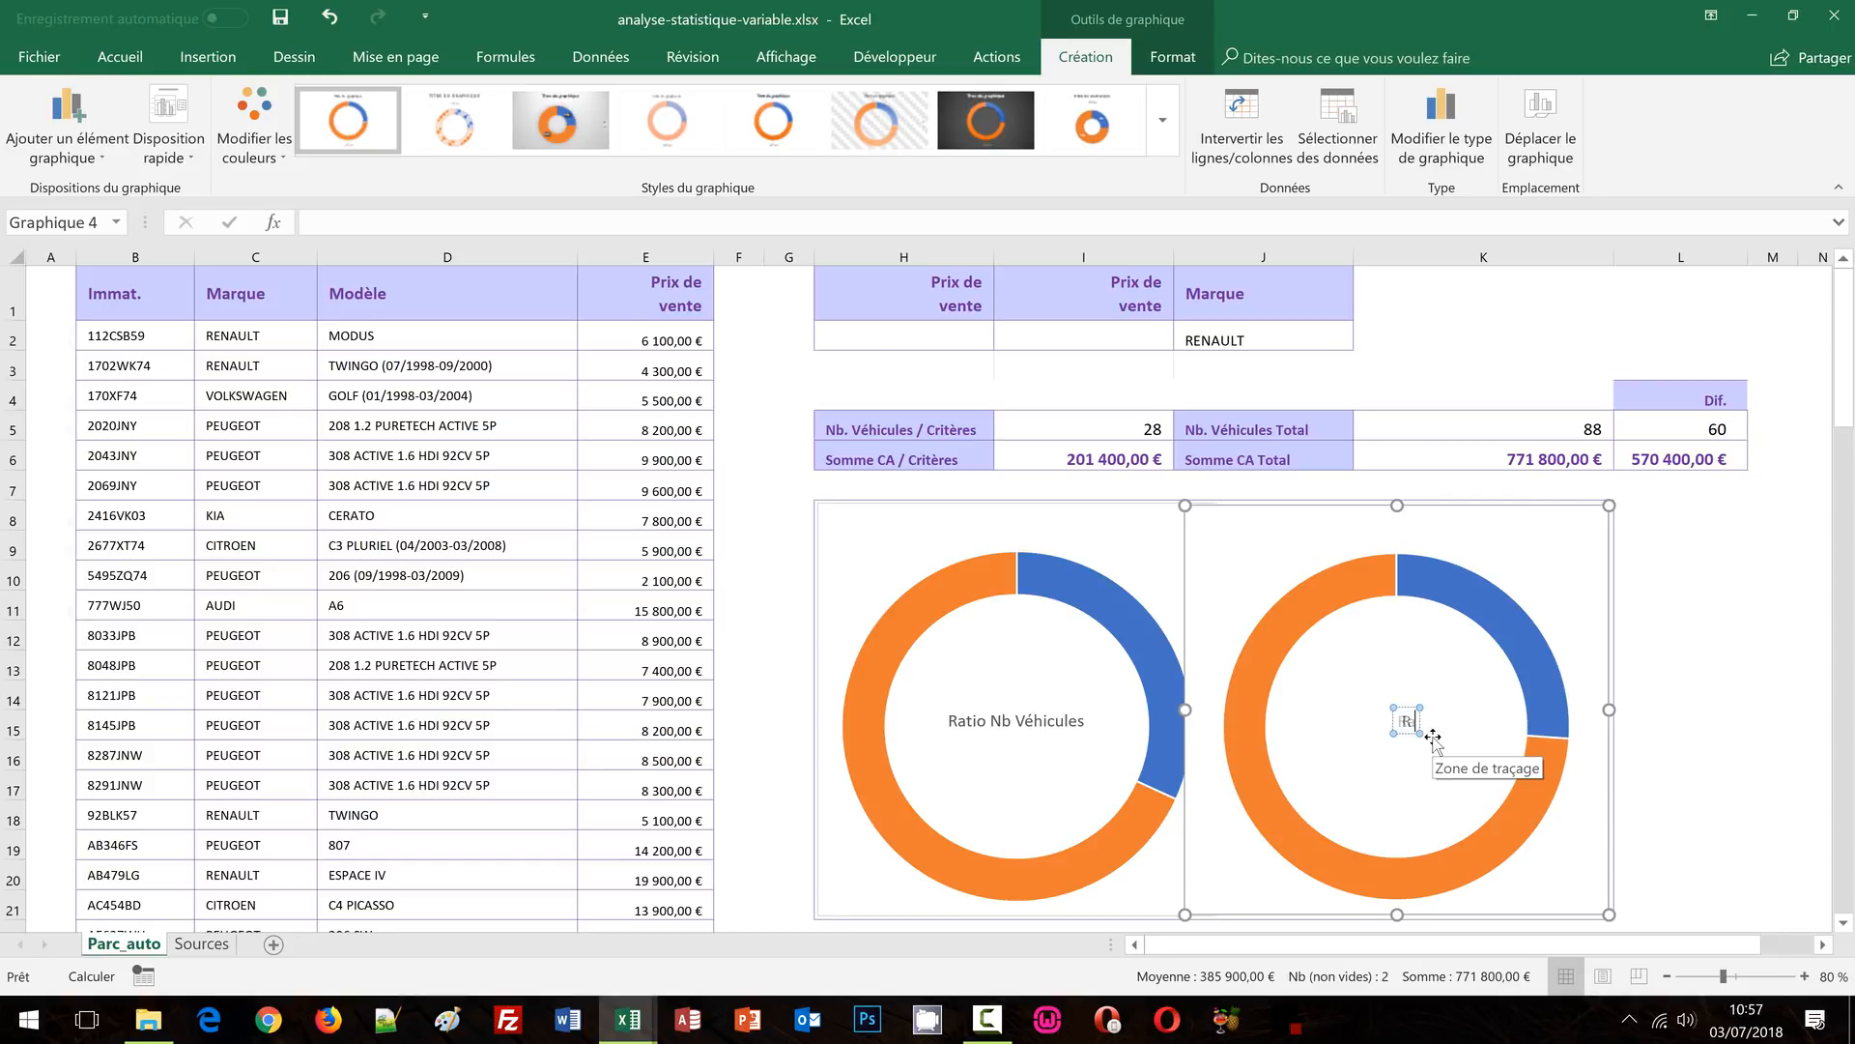
{"action": "type", "text": "atio Prix de Ventes"}
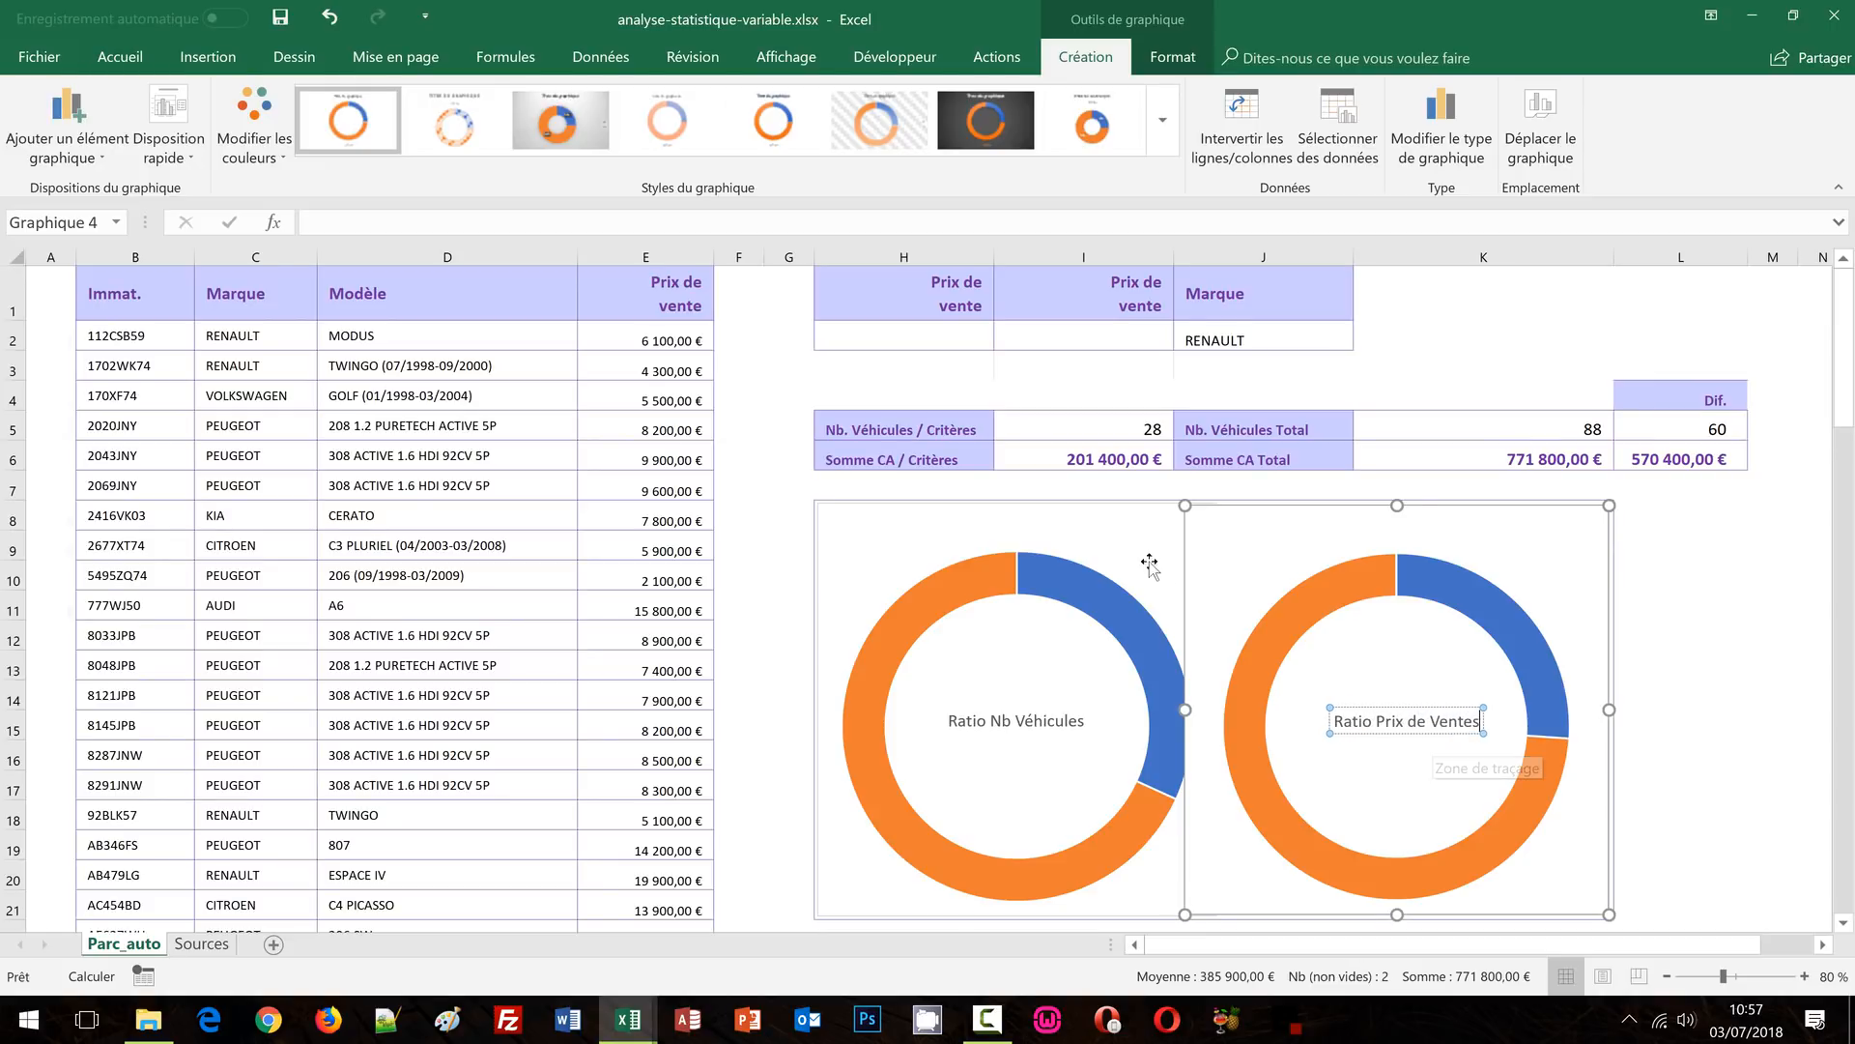
{"action": "left_click", "coordinate": [1137, 532], "text": "ctrl"}
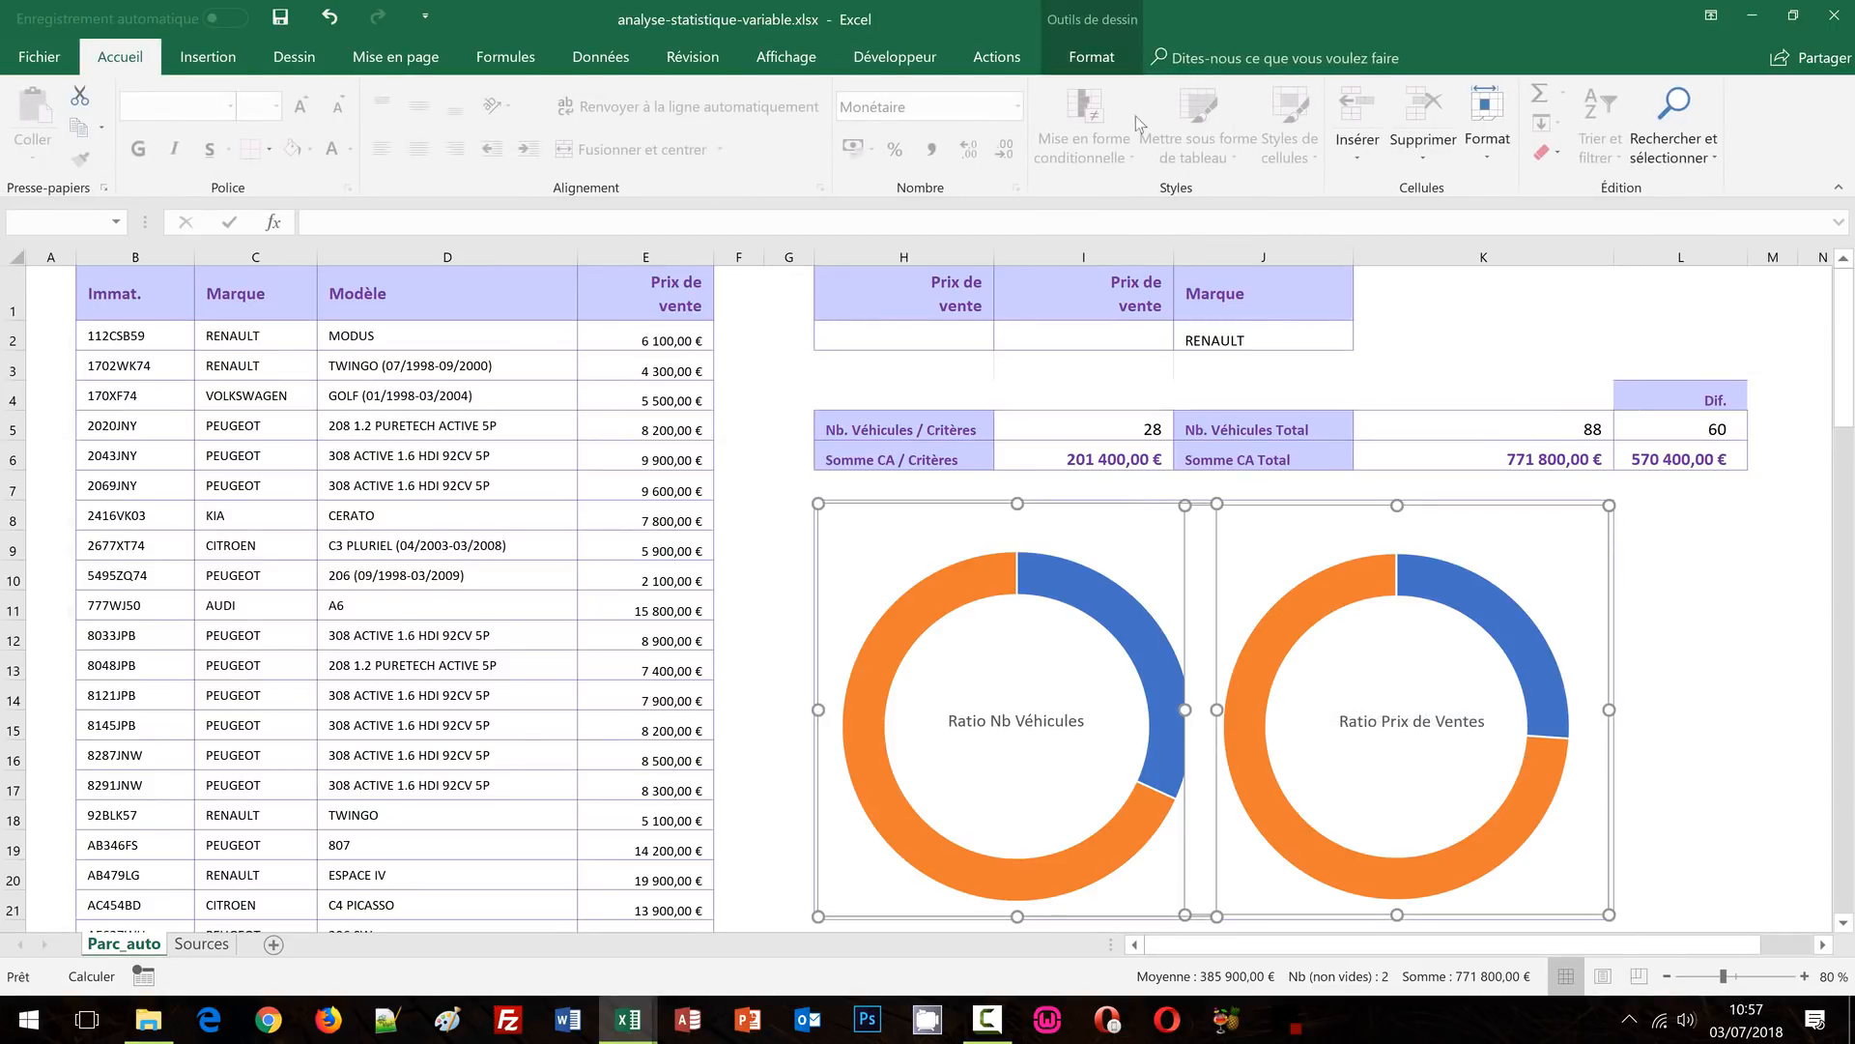
{"action": "left_click", "coordinate": [1109, 60]}
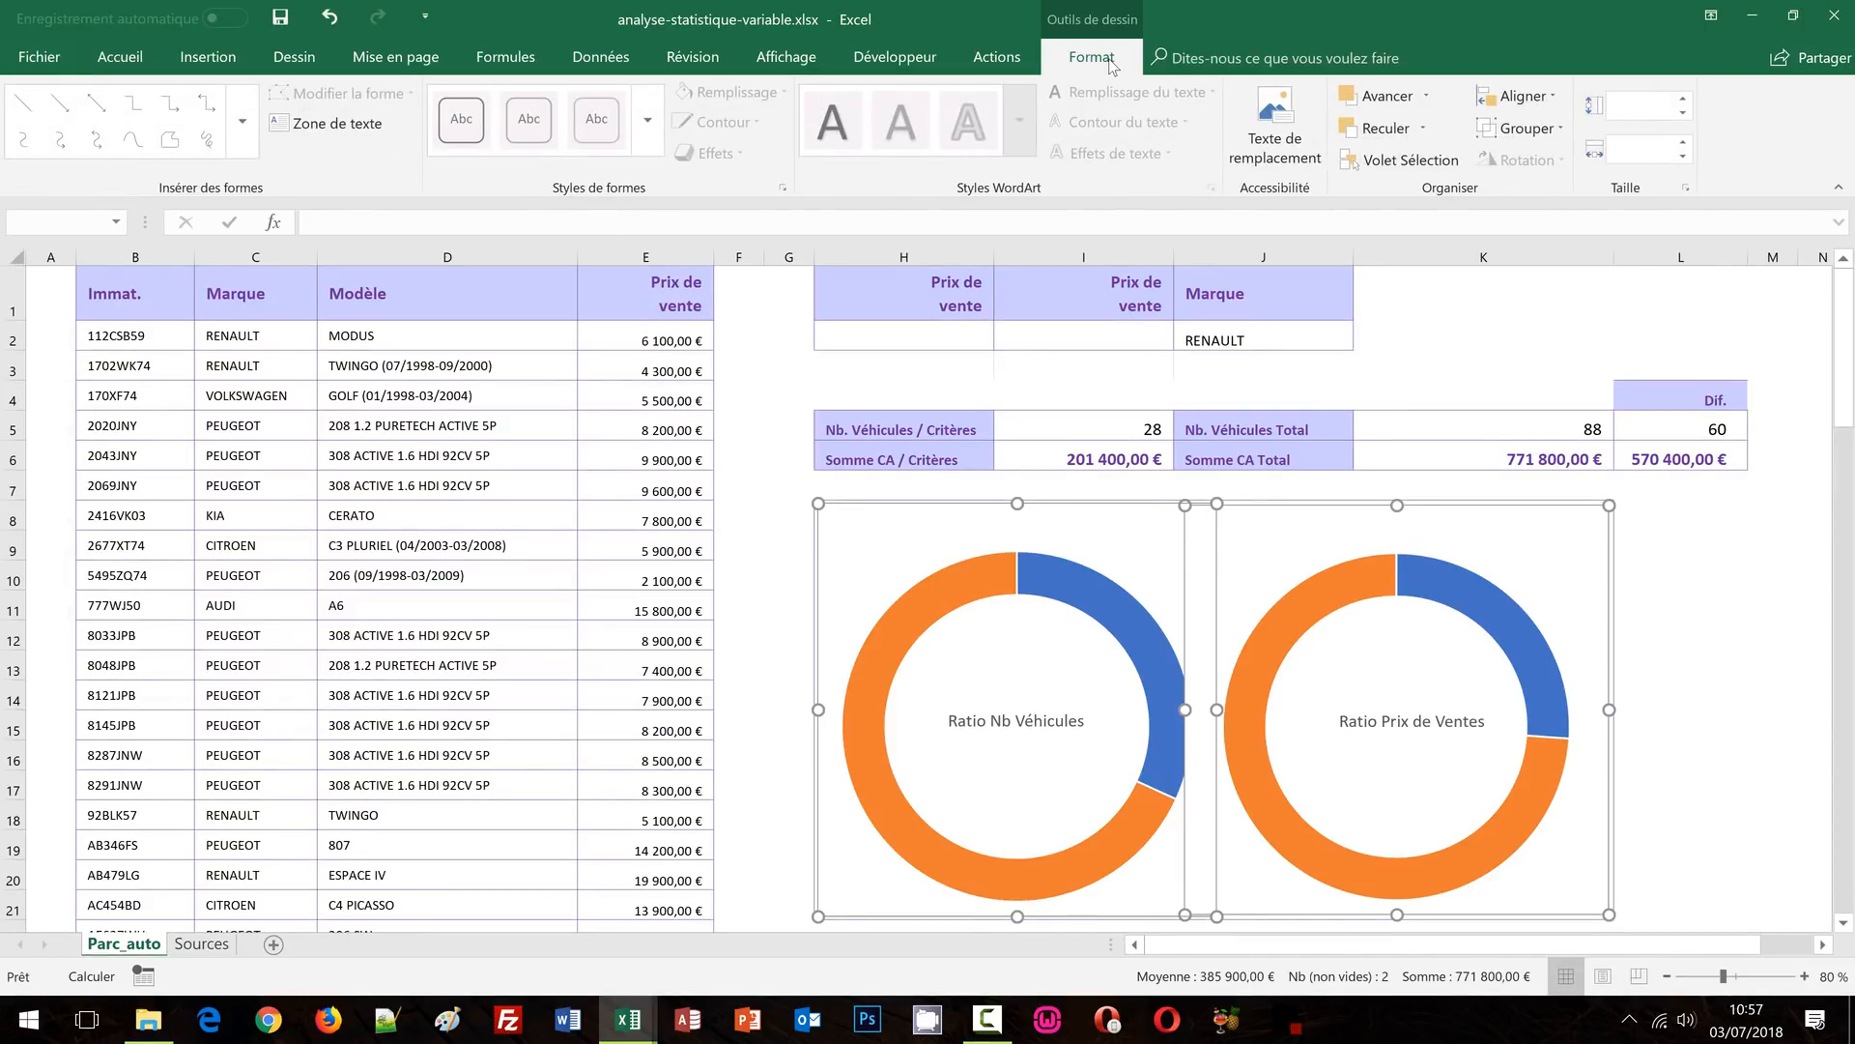
{"action": "left_click", "coordinate": [1706, 554]}
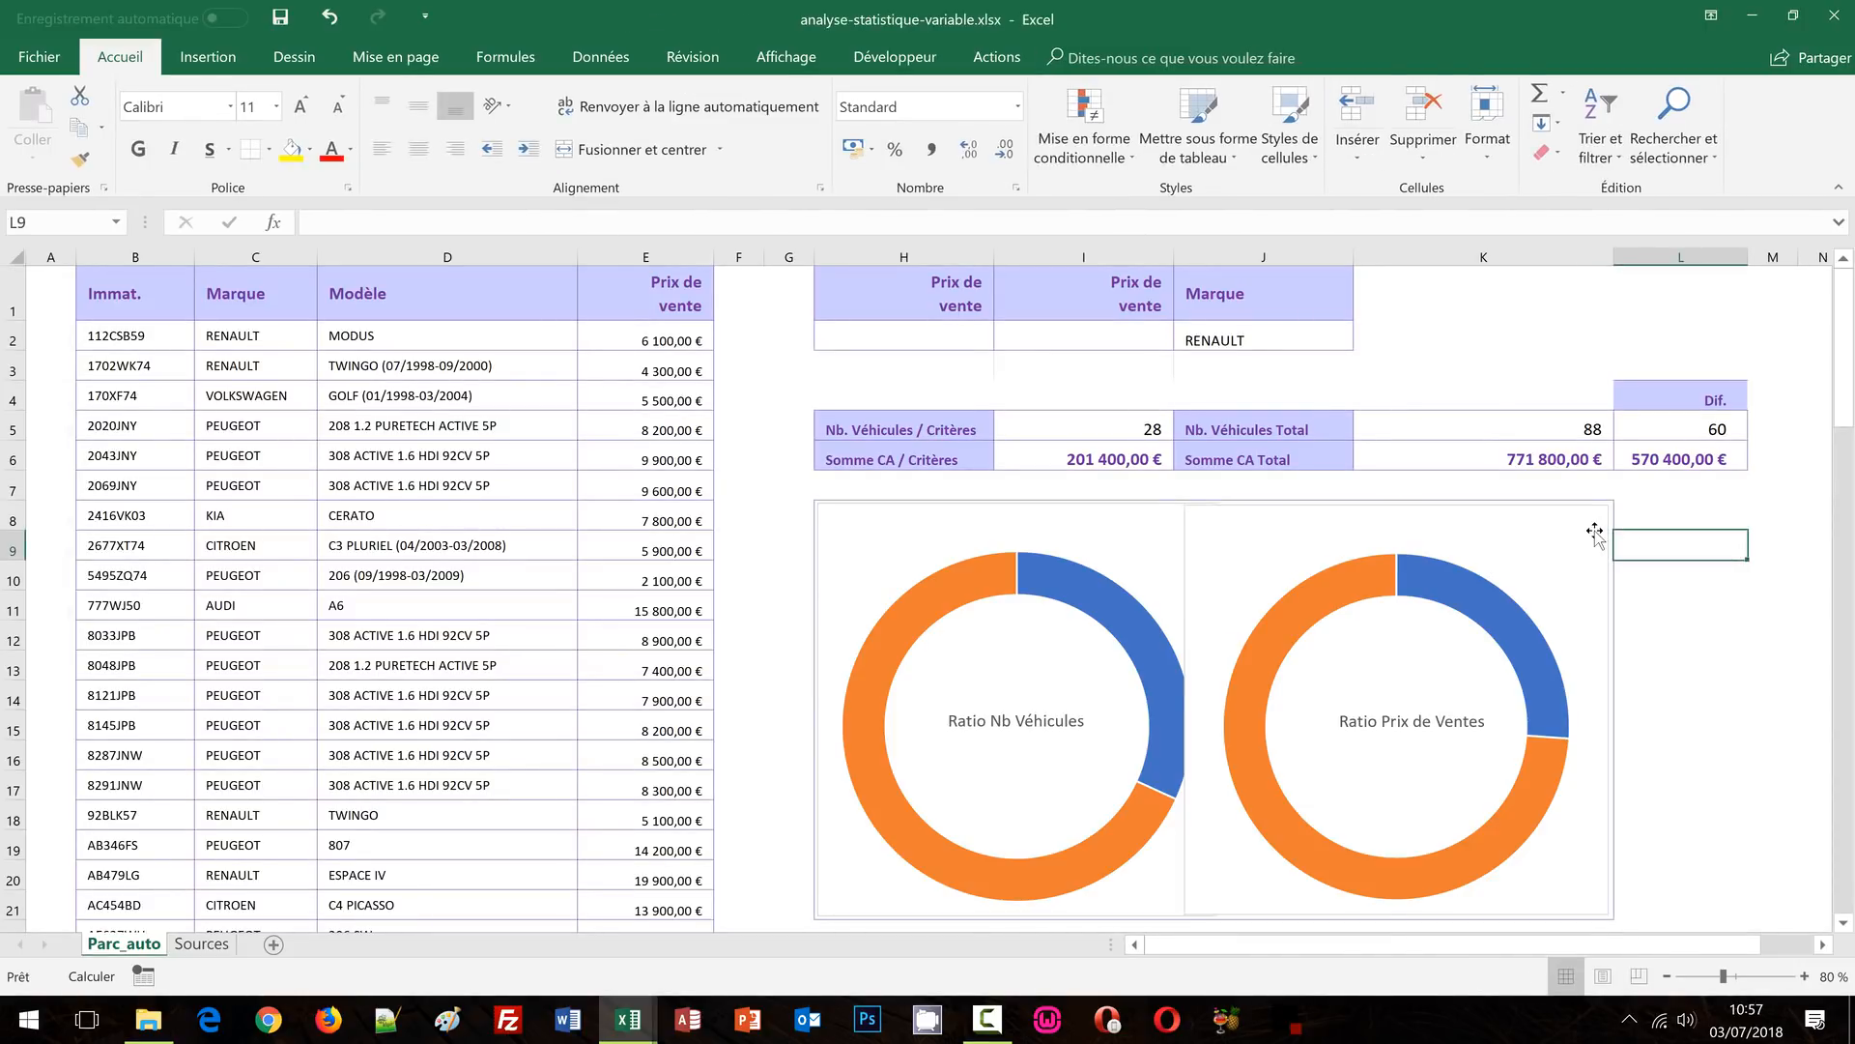
Remove the outline and the background fill from the chart area of the Ratio Prix de Ventes doughnut
{"action": "left_click", "coordinate": [1595, 533]}
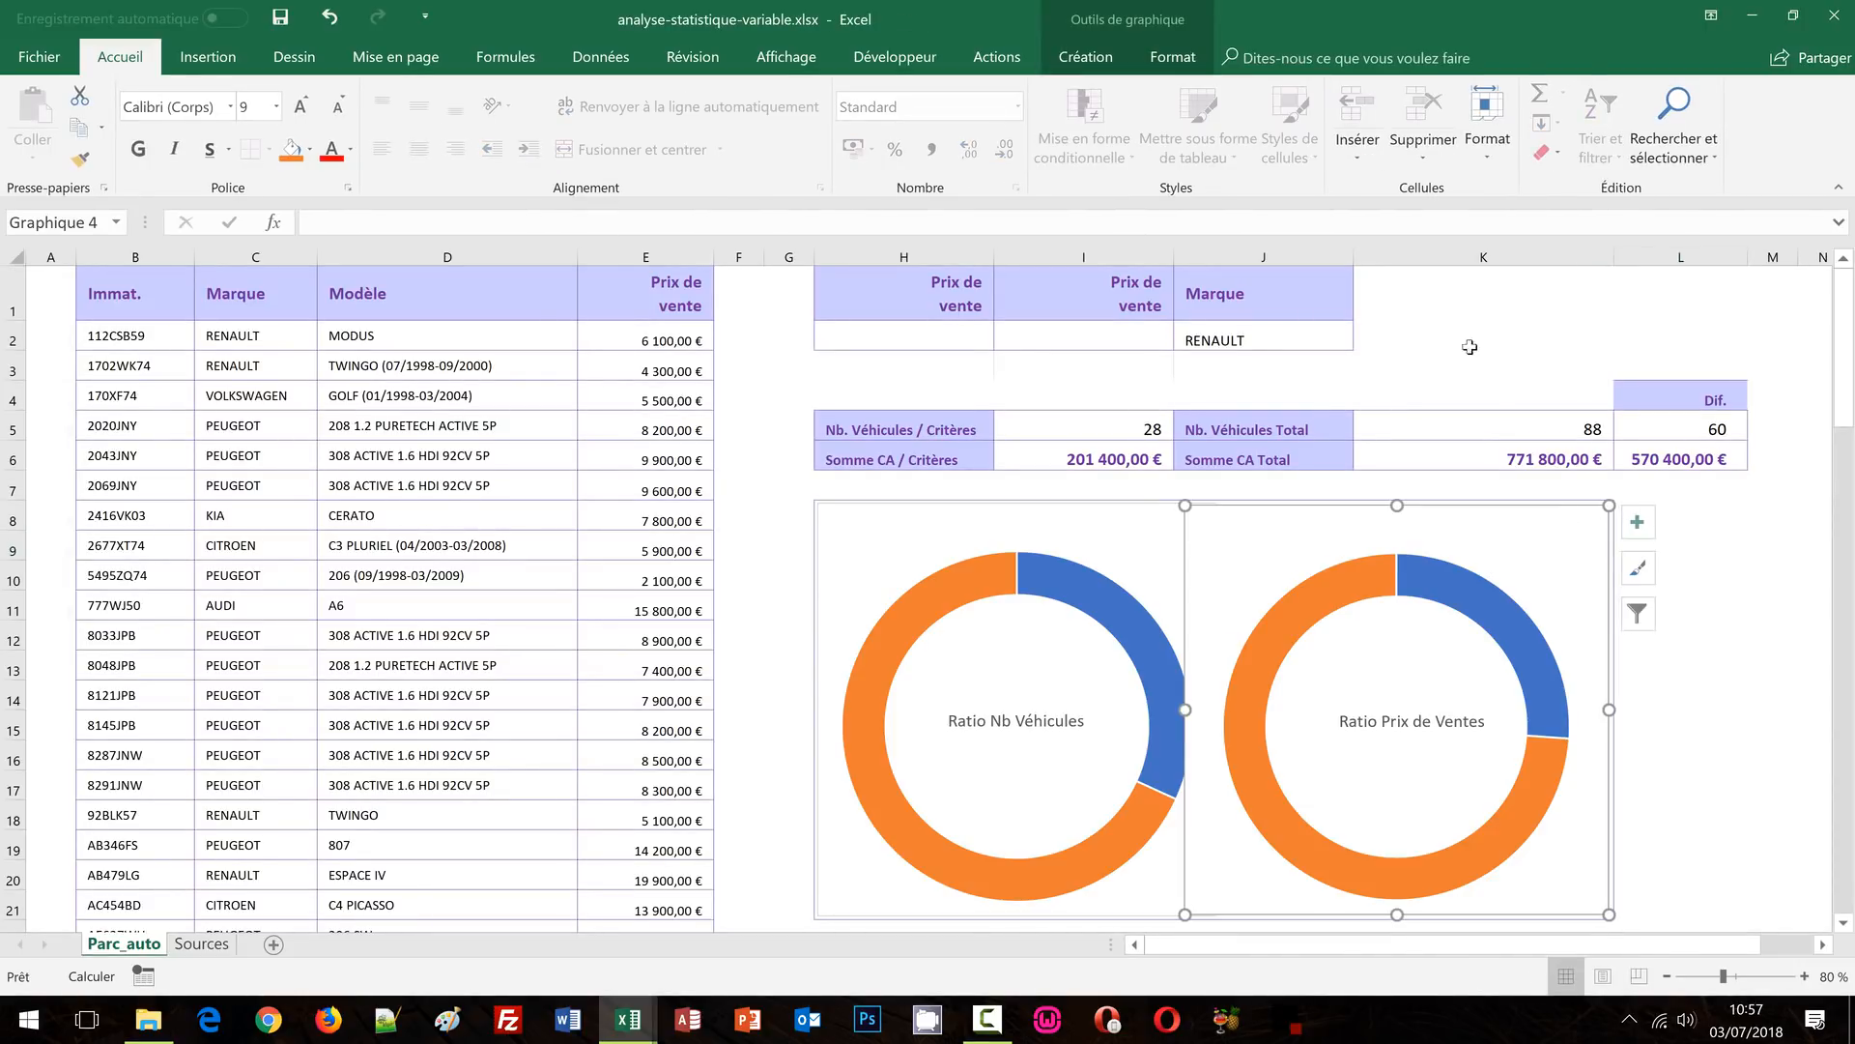
{"action": "left_click", "coordinate": [1172, 56]}
{"action": "left_click", "coordinate": [1070, 124]}
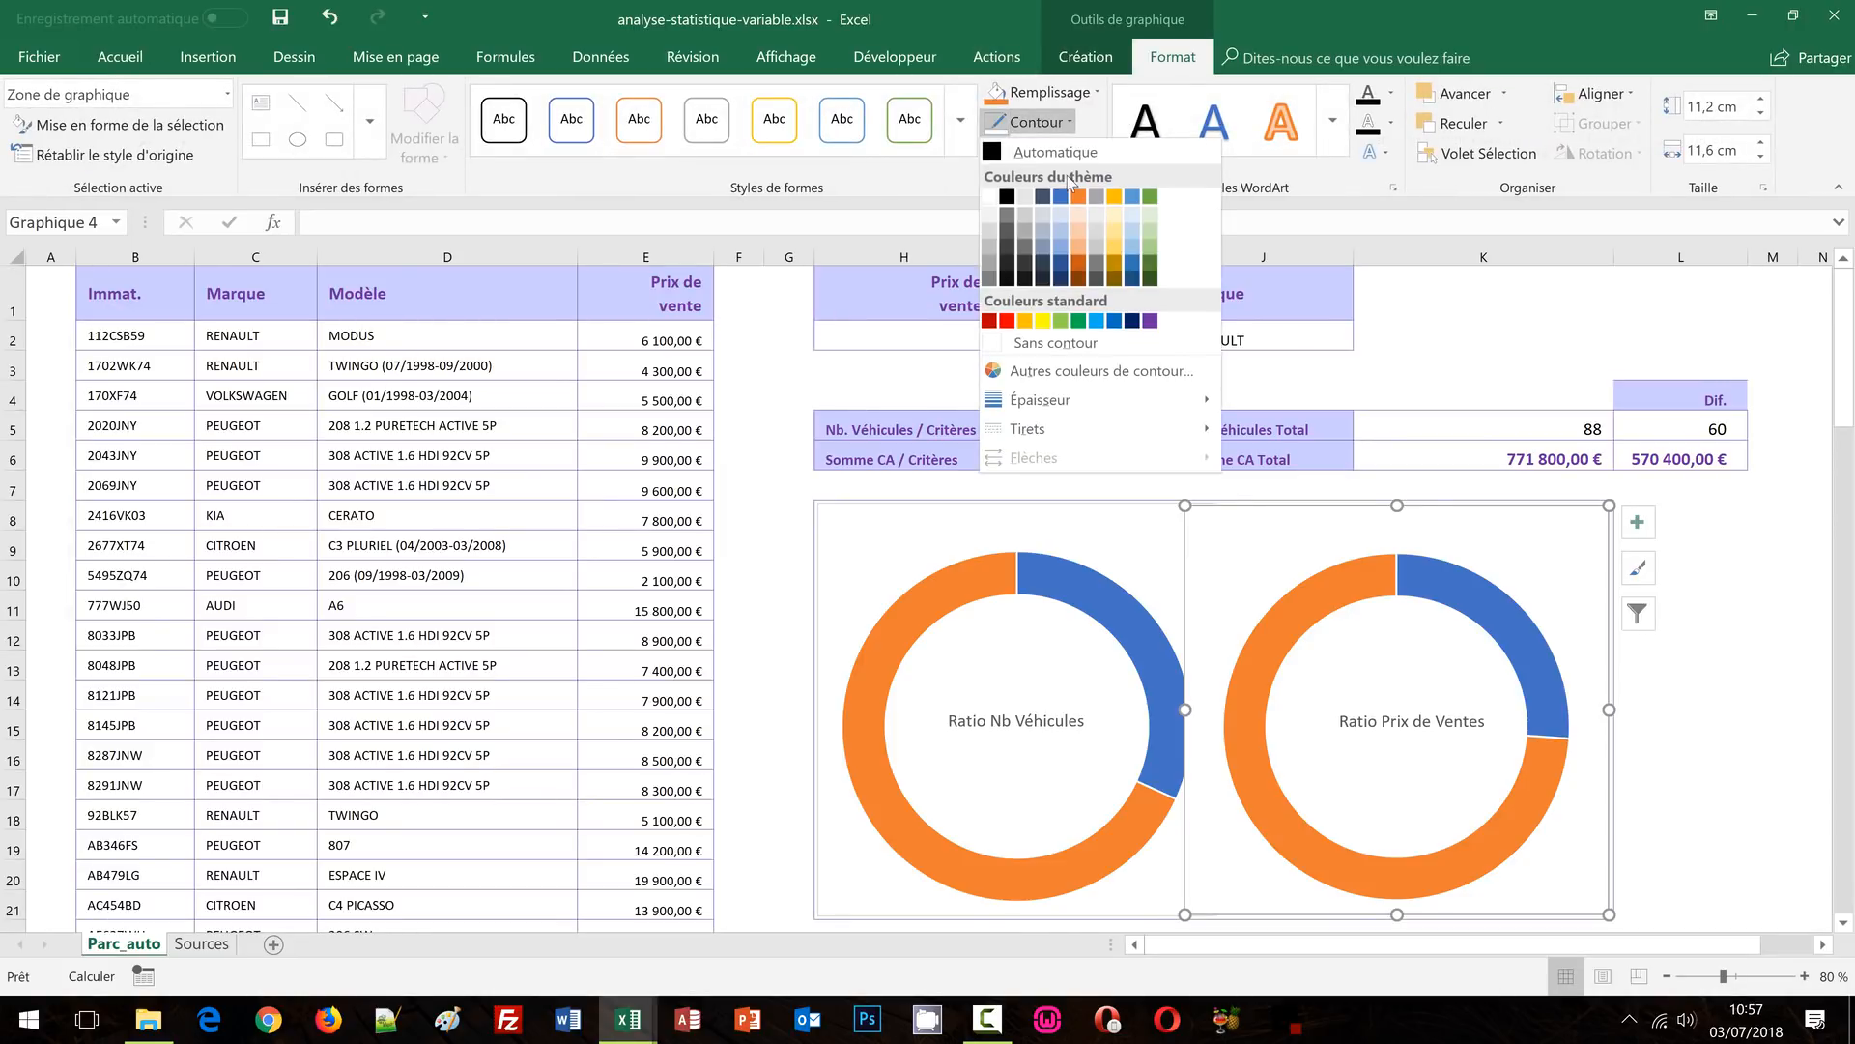
{"action": "left_click", "coordinate": [1032, 340]}
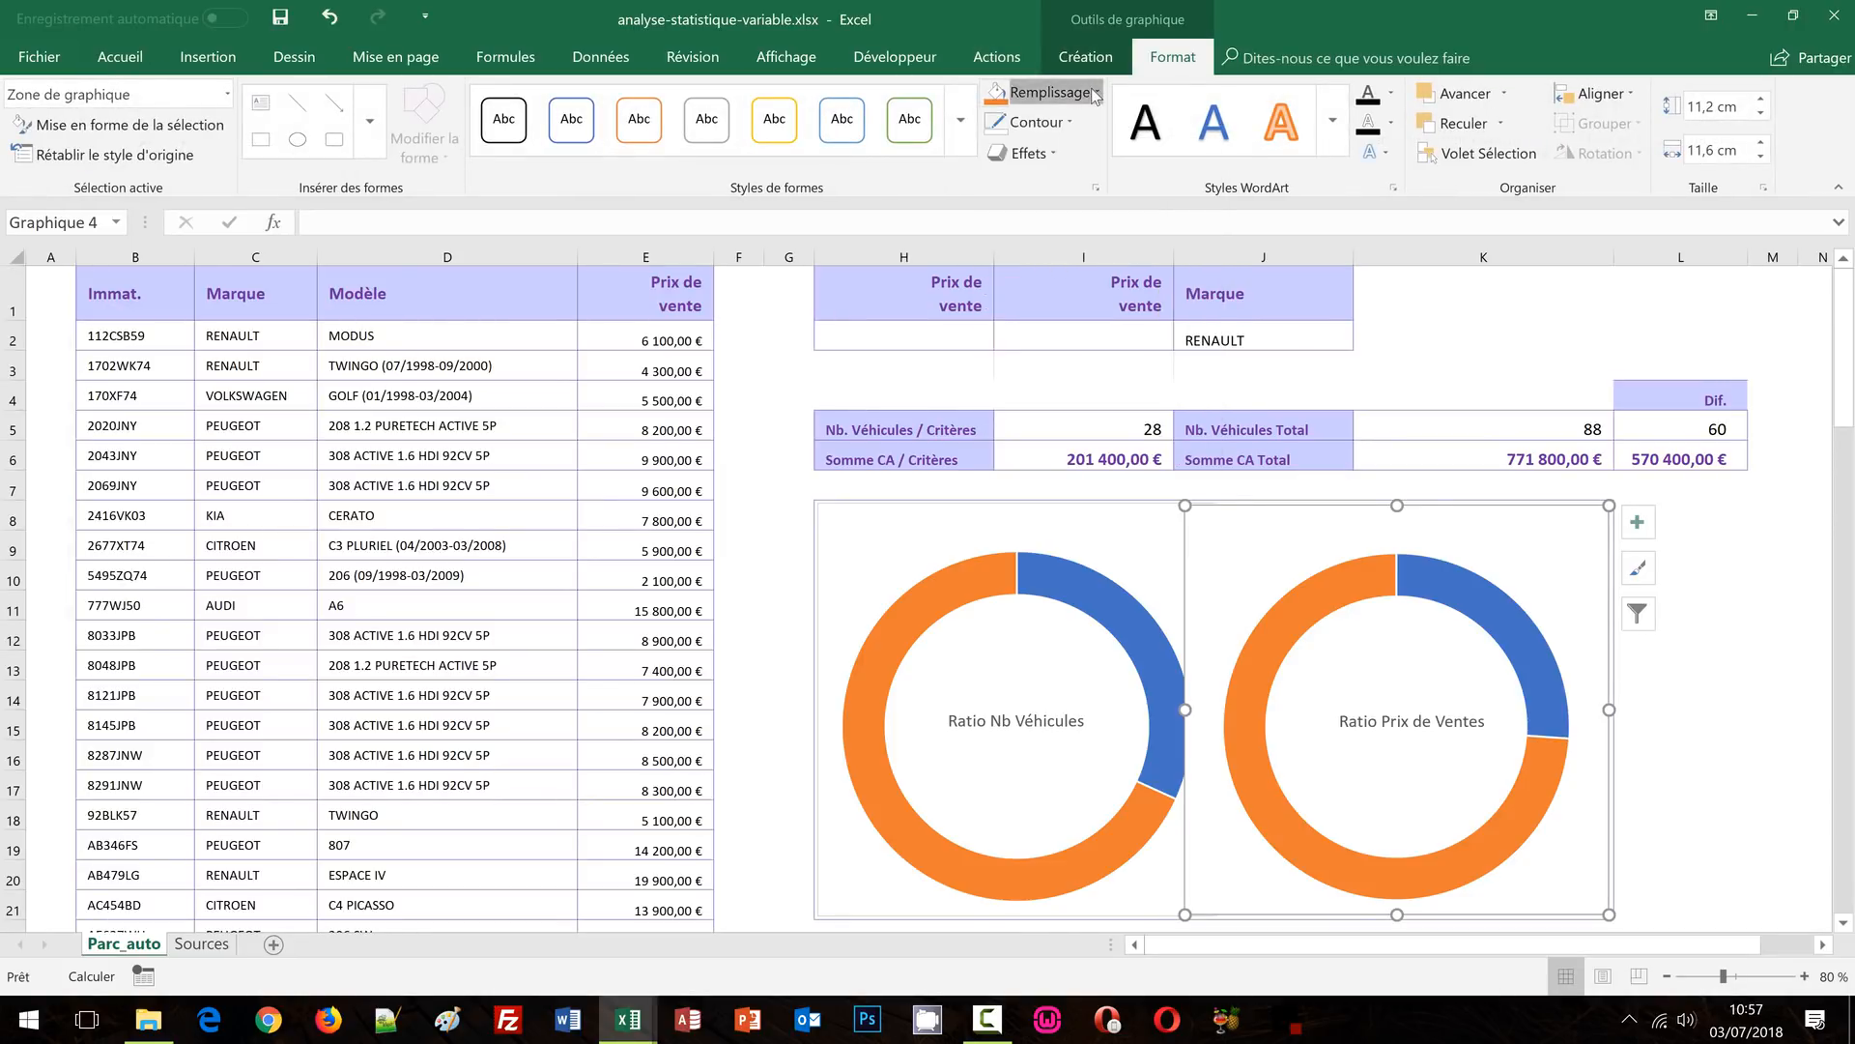
{"action": "left_click", "coordinate": [1092, 89]}
{"action": "left_click", "coordinate": [1020, 312]}
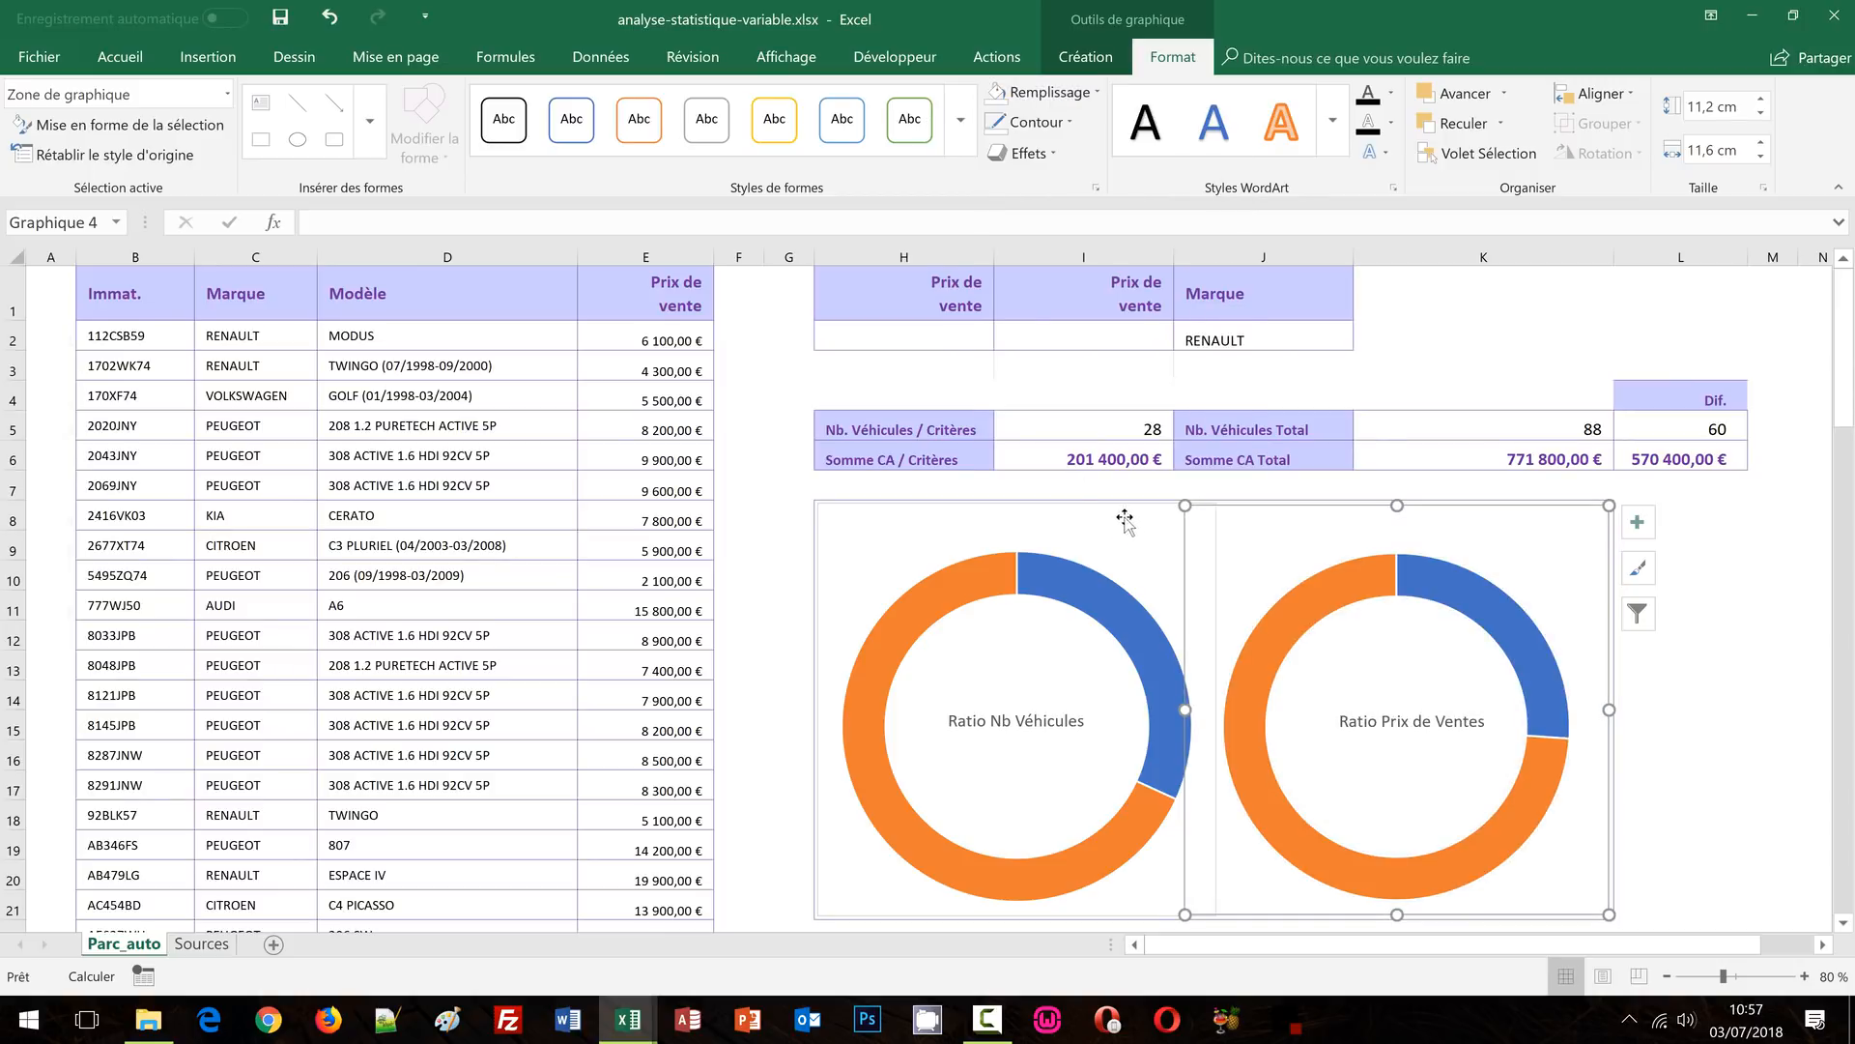
Remove the outline and the background fill from the chart area of the Ratio Nb Véhicules doughnut
{"action": "left_click", "coordinate": [850, 522]}
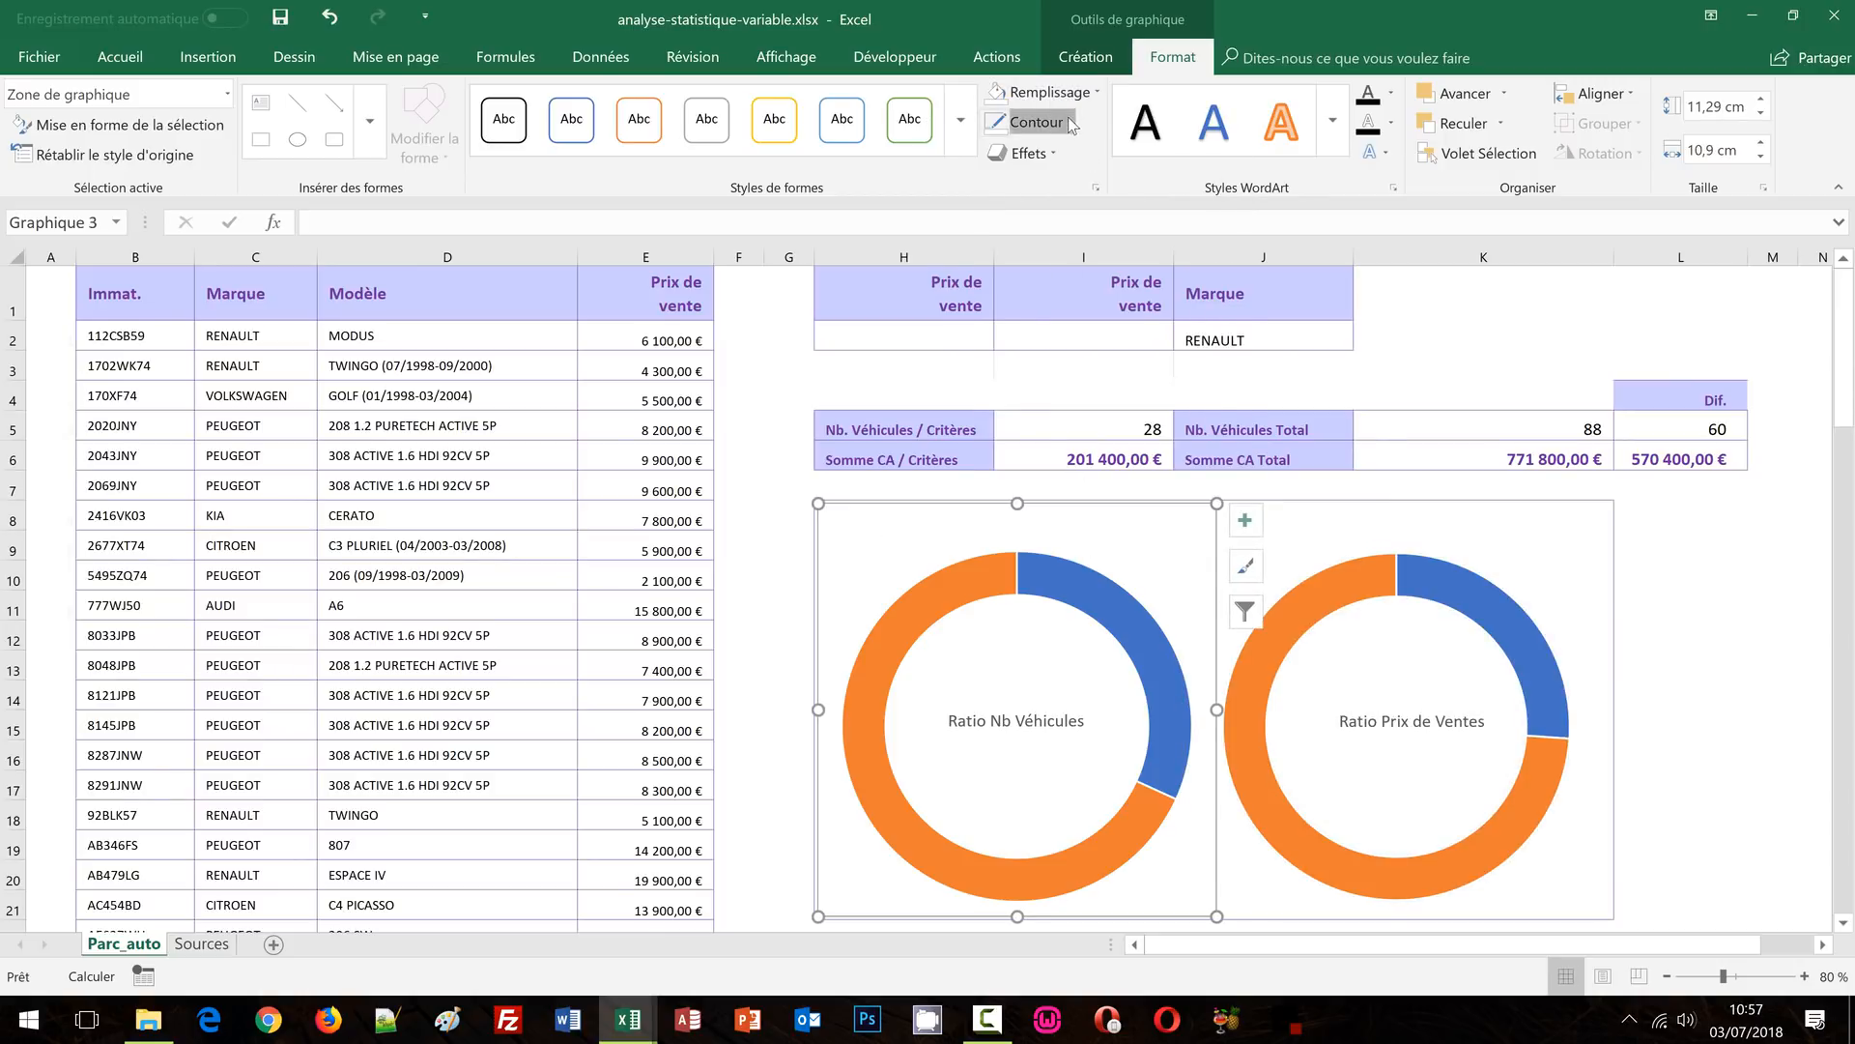
{"action": "left_click", "coordinate": [1034, 122]}
{"action": "left_click", "coordinate": [1055, 343]}
{"action": "left_click", "coordinate": [1098, 87]}
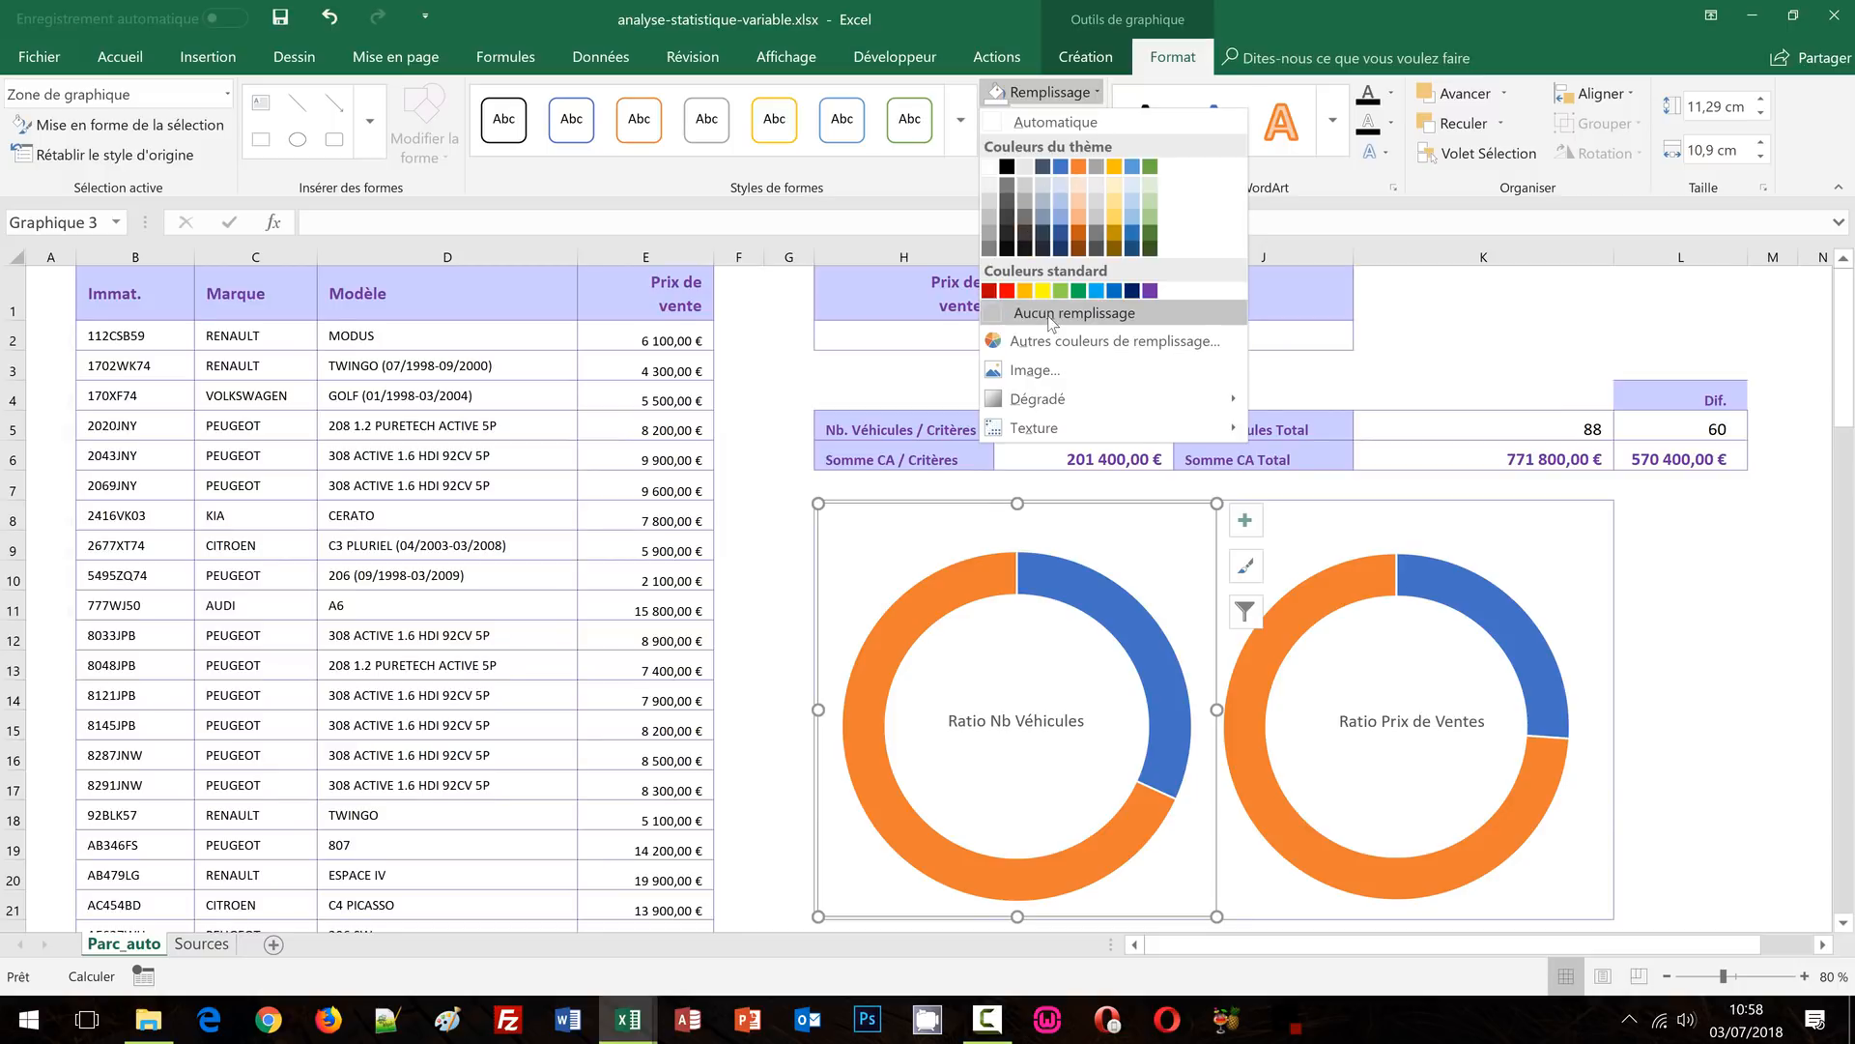
{"action": "left_click", "coordinate": [1051, 319]}
{"action": "left_click", "coordinate": [1745, 585]}
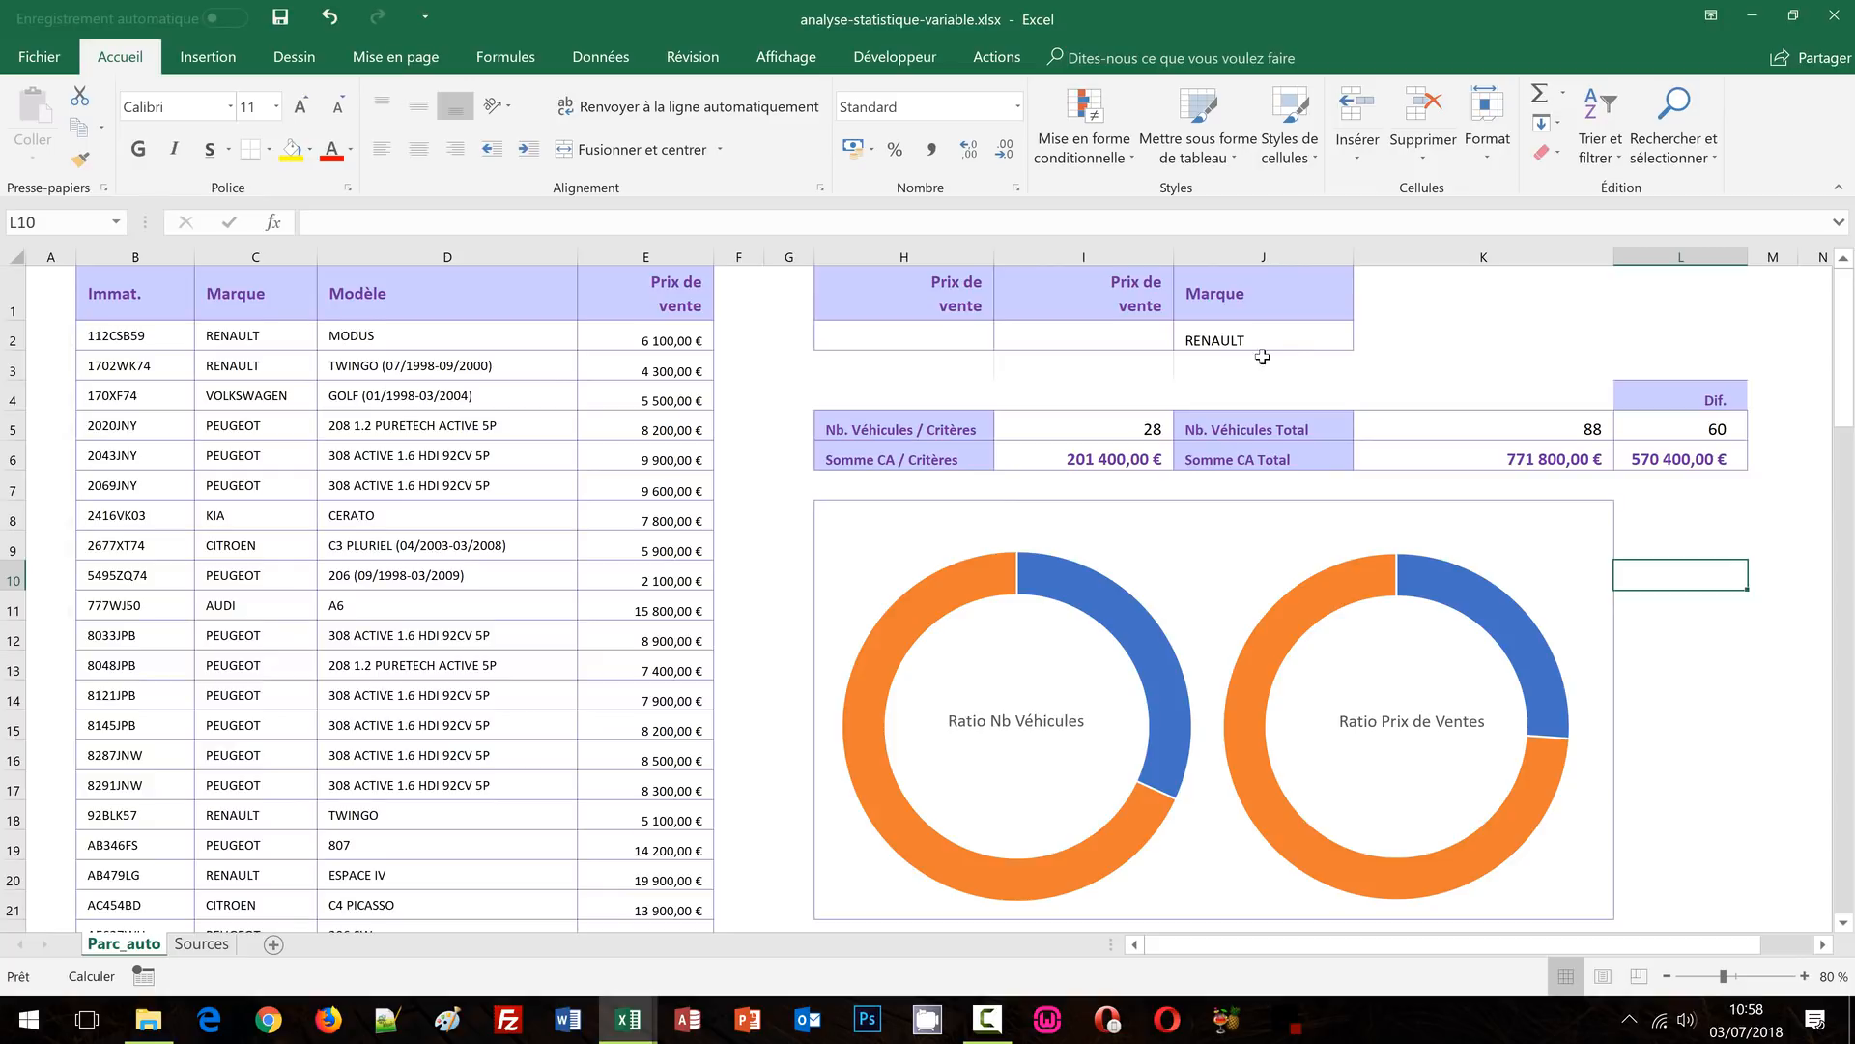
Set the Prix de vente criteria to <=19000 in cell I2 and >=7000 in cell H2 using their dropdown lists
{"action": "left_click", "coordinate": [1093, 343]}
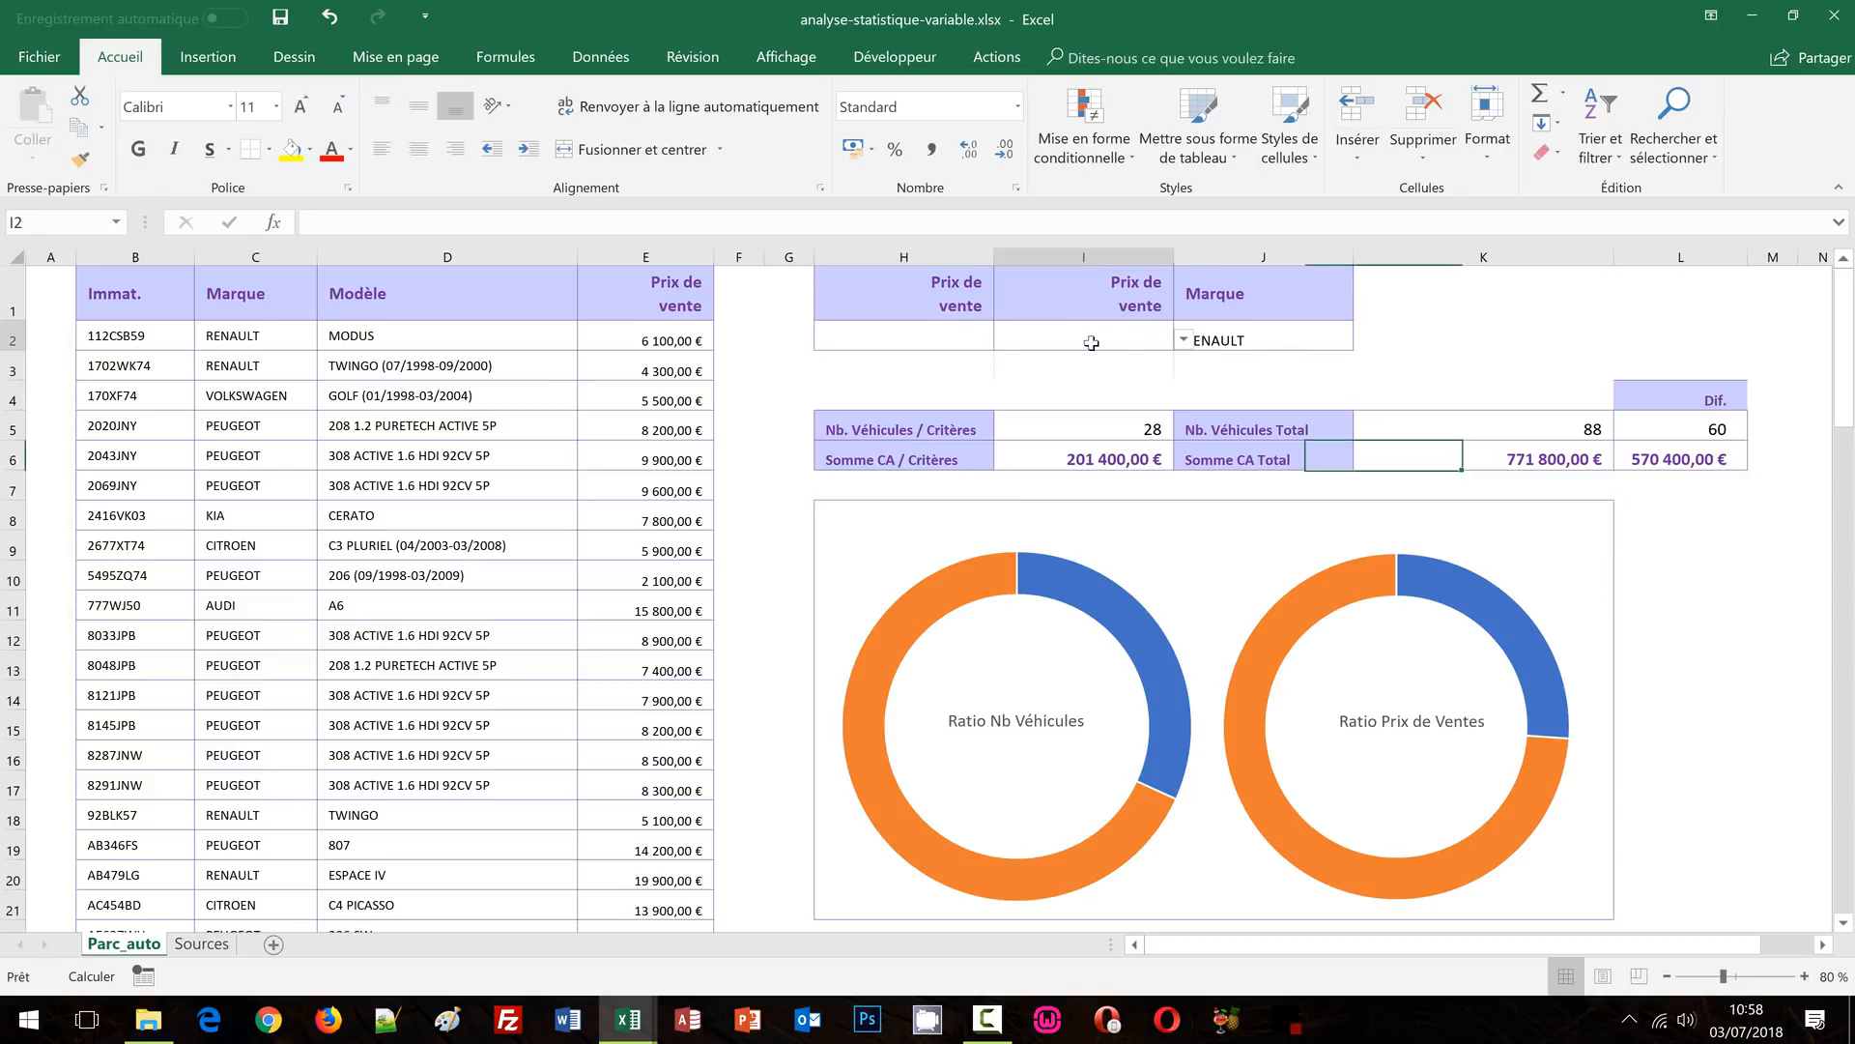
{"action": "left_click", "coordinate": [1185, 340]}
{"action": "scroll", "coordinate": [1187, 433], "scroll_direction": "down", "scroll_amount": 4}
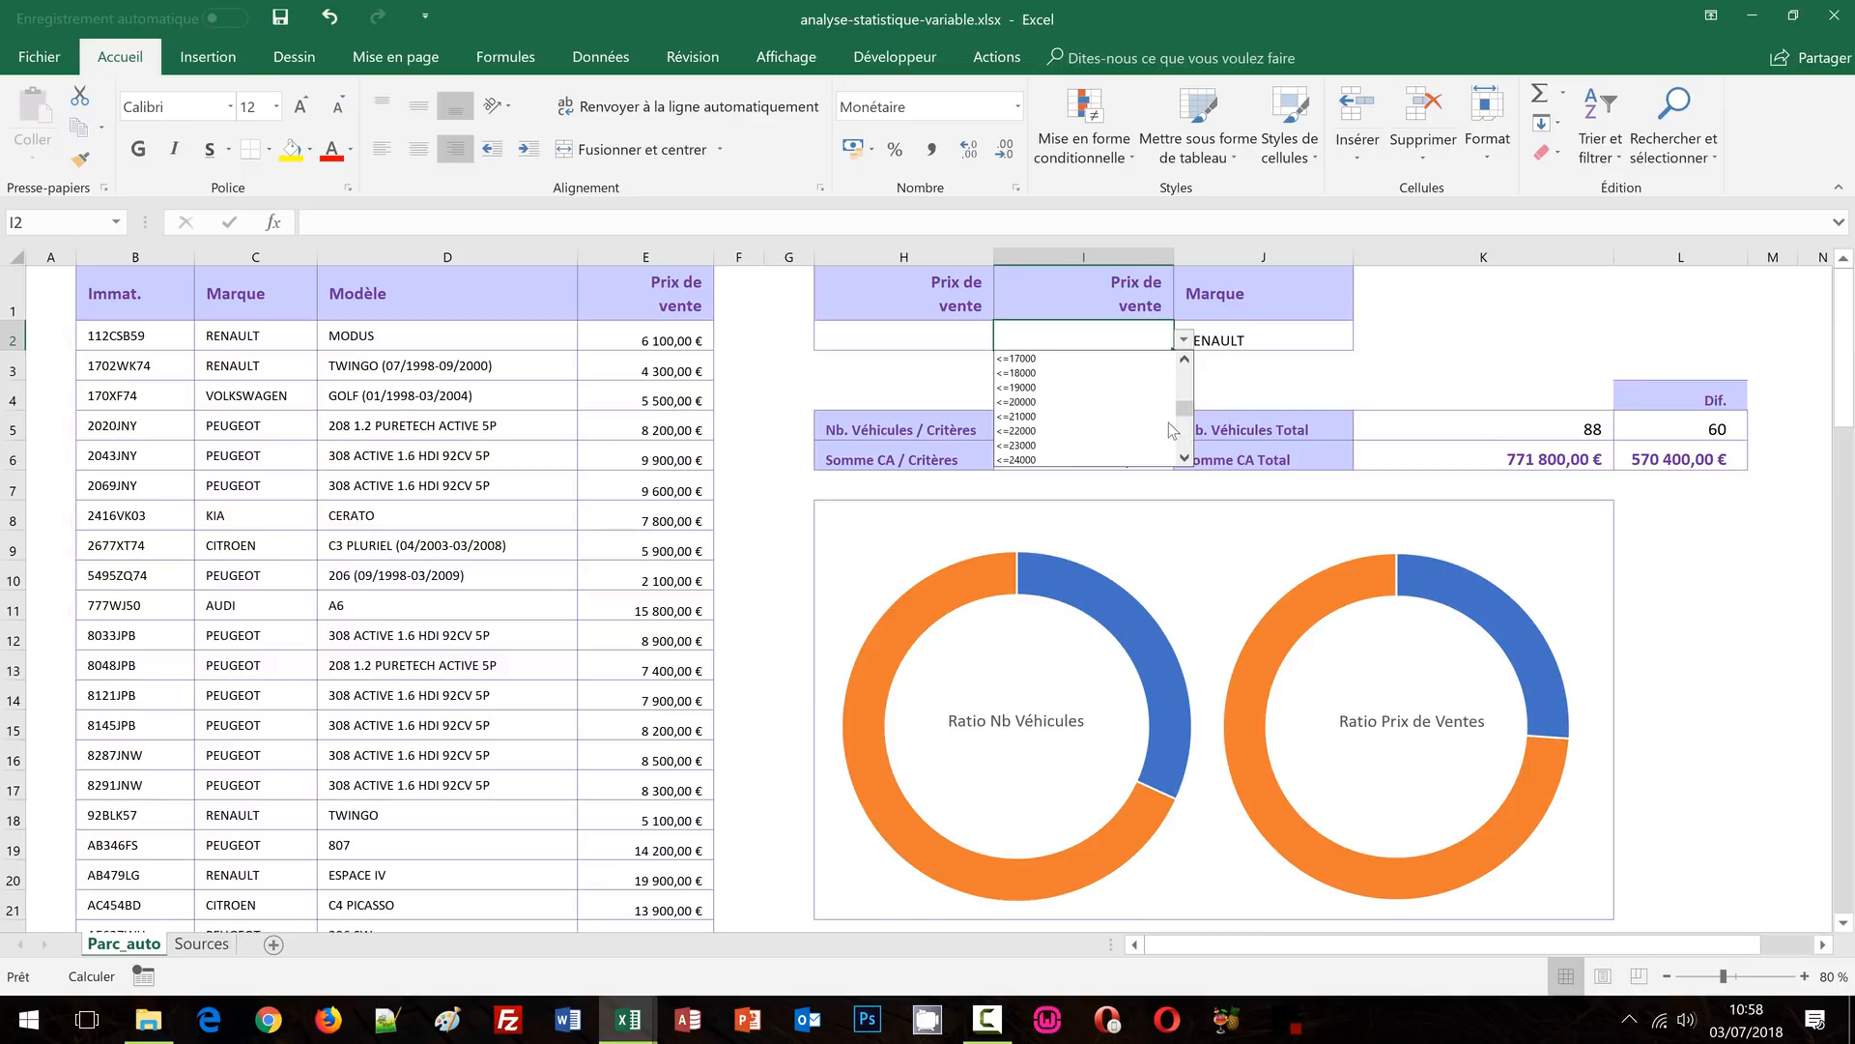
{"action": "left_click", "coordinate": [1069, 387]}
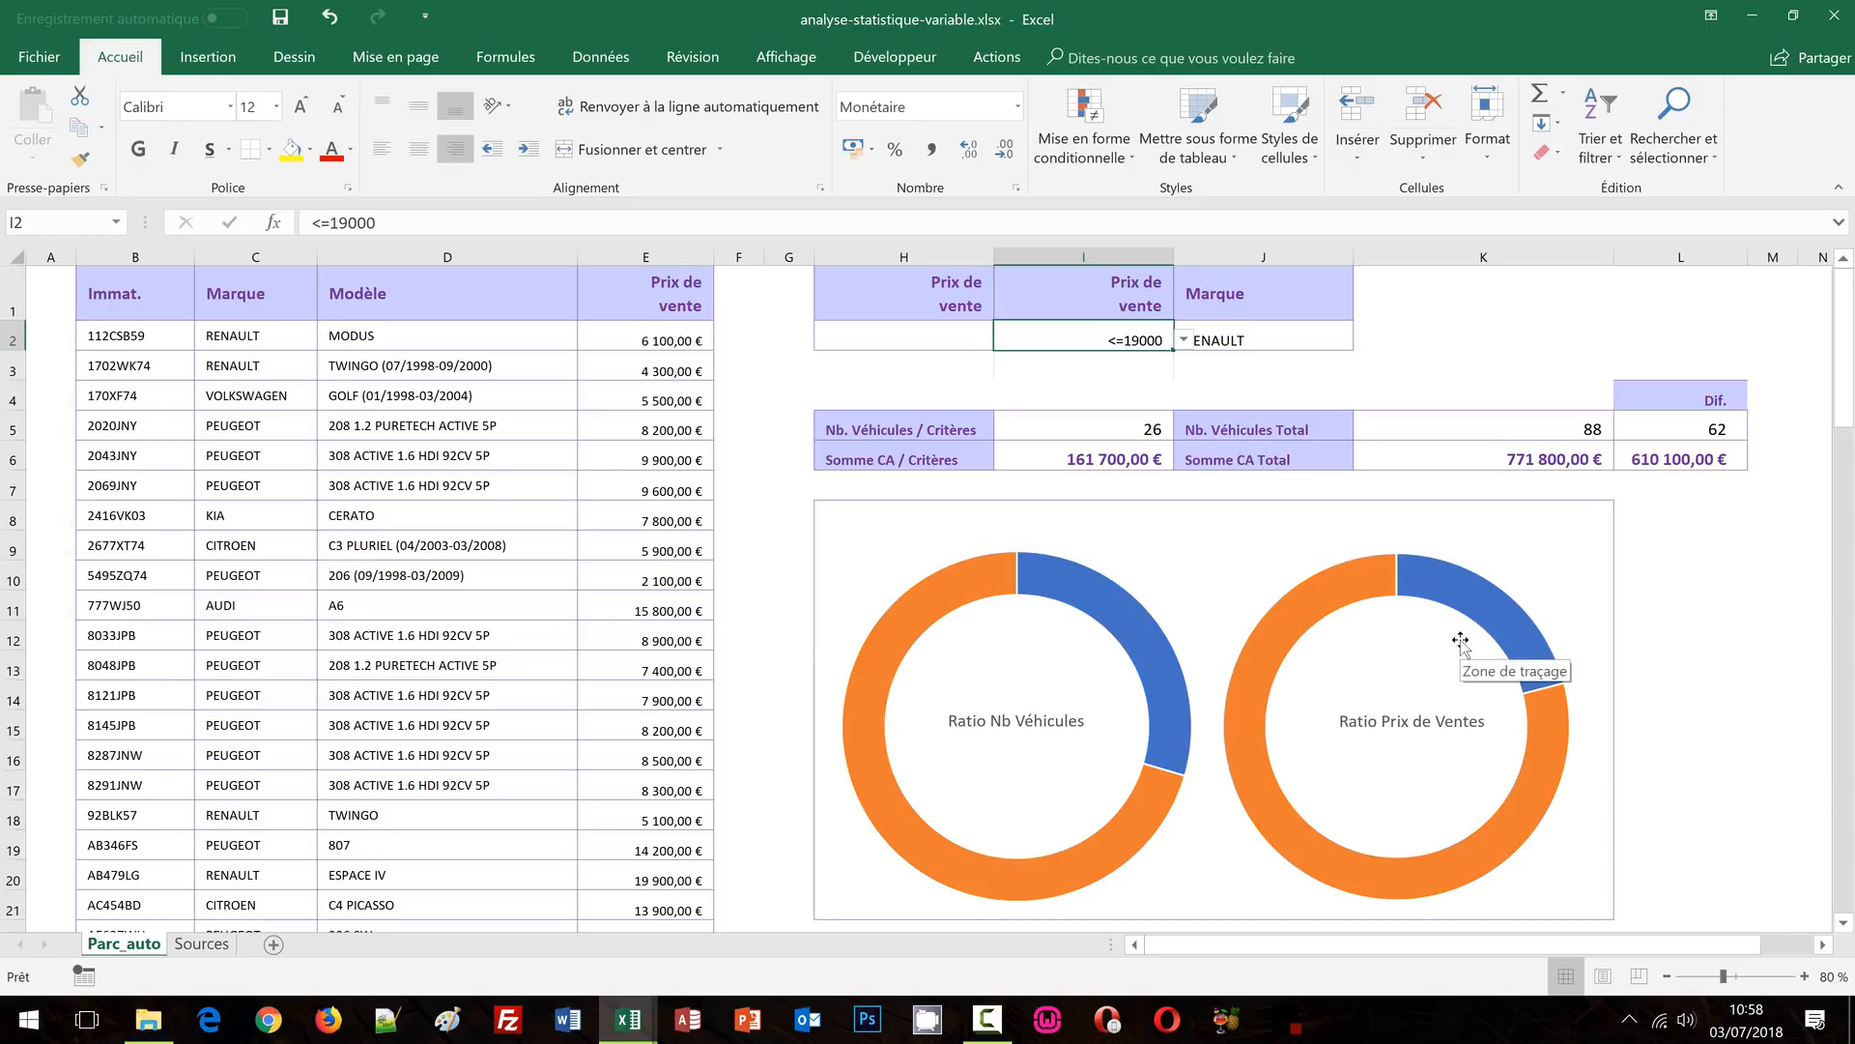
{"action": "left_click", "coordinate": [961, 336]}
{"action": "left_click", "coordinate": [1006, 340]}
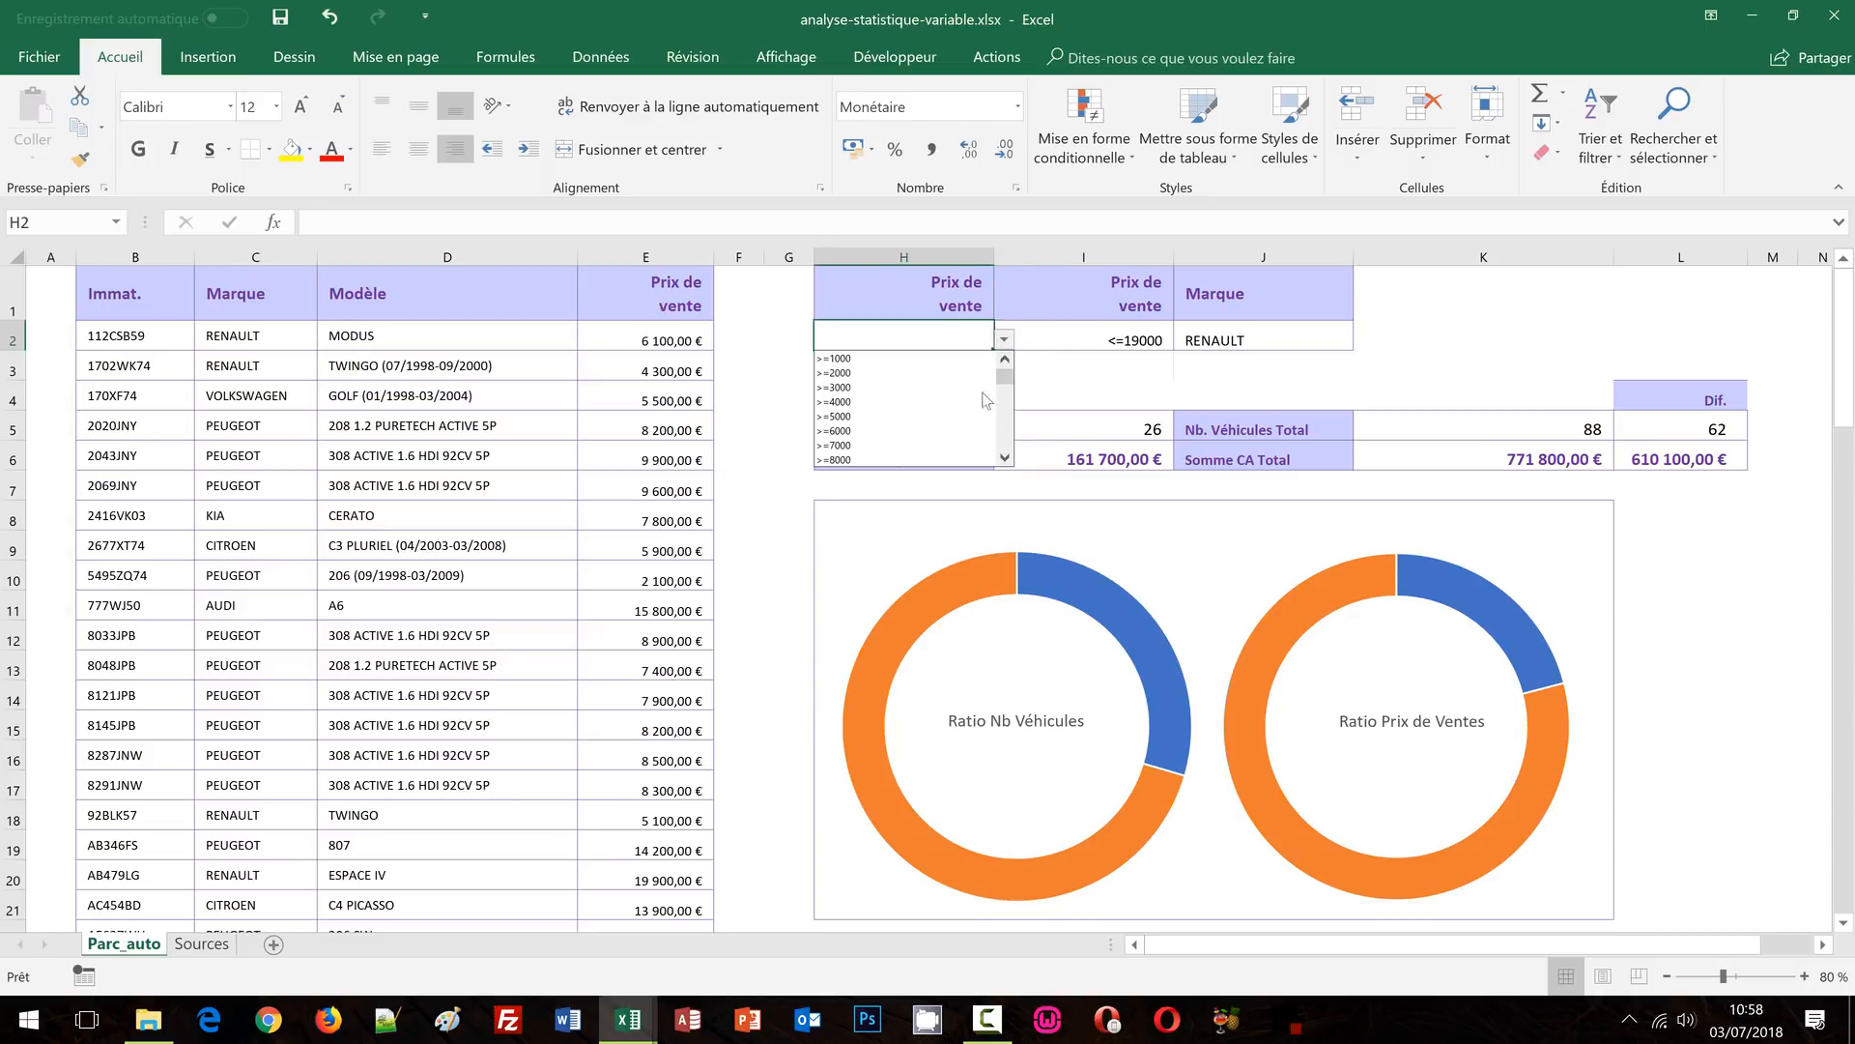
{"action": "left_click", "coordinate": [895, 445]}
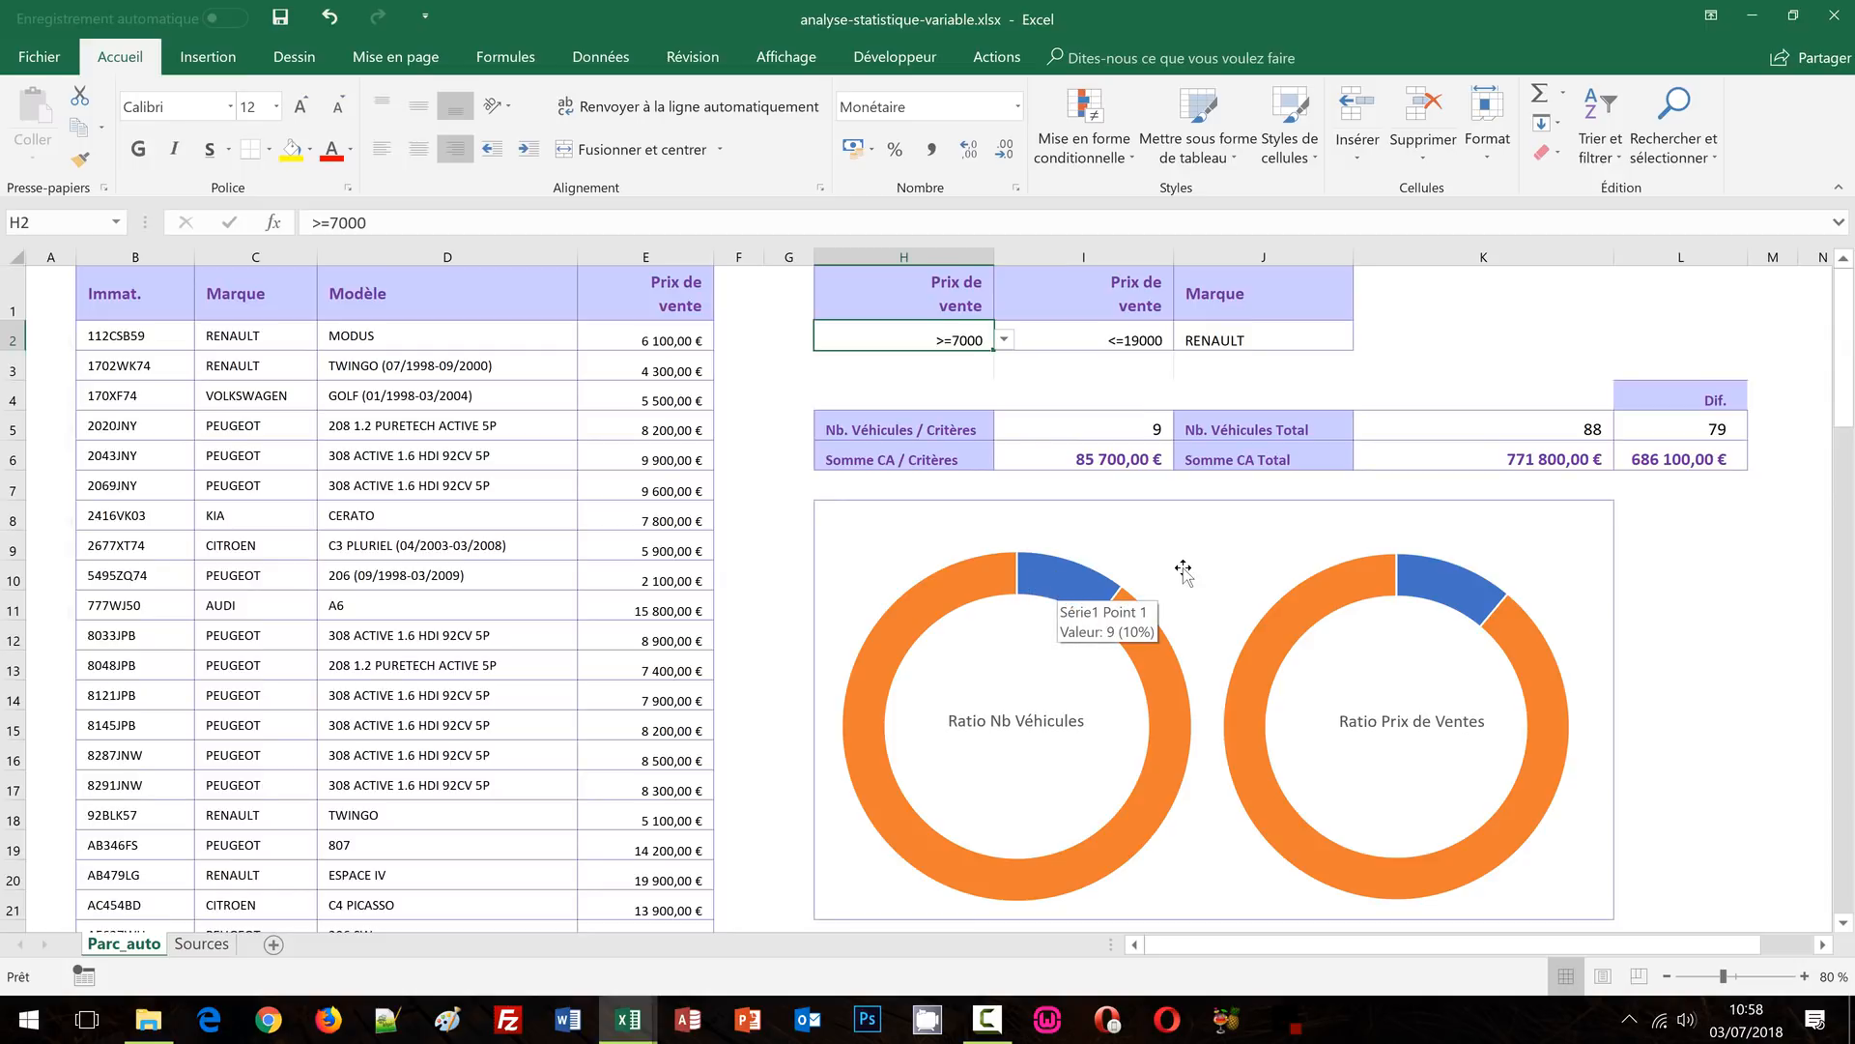
{"action": "left_click", "coordinate": [1112, 372]}
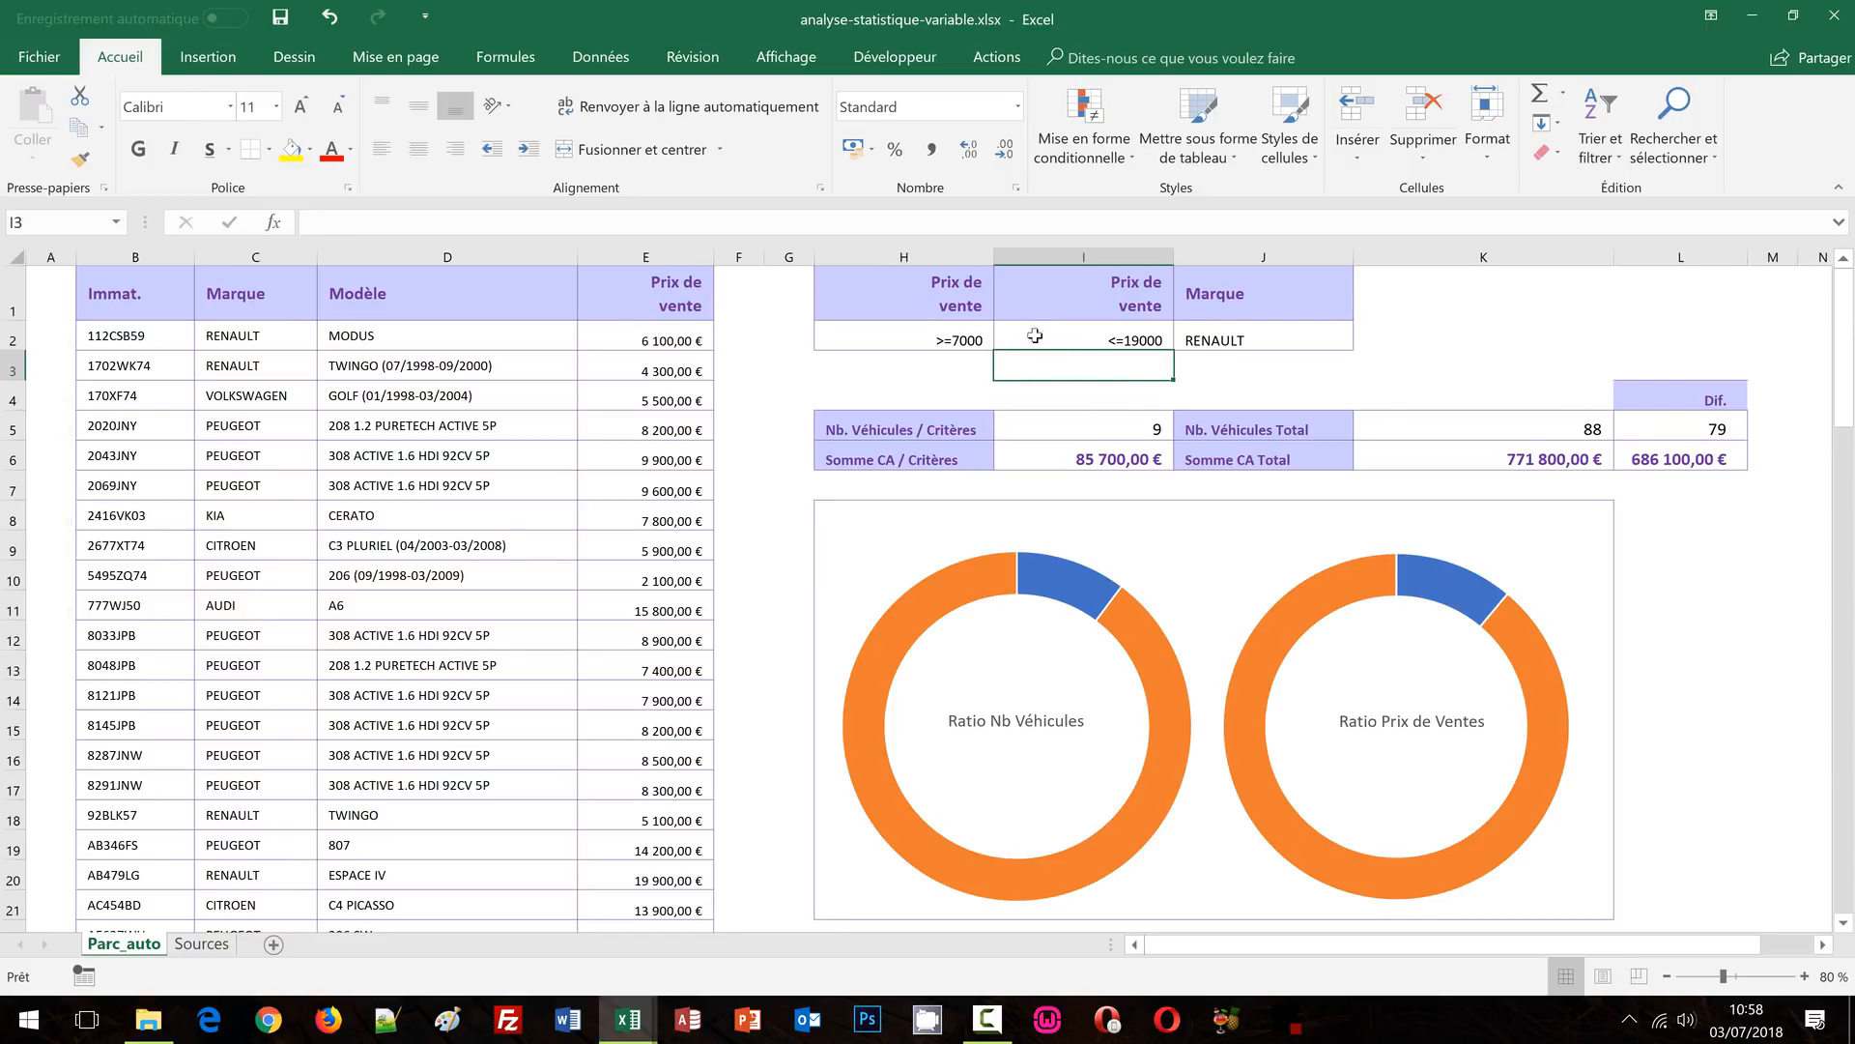
{"action": "left_click", "coordinate": [1133, 424]}
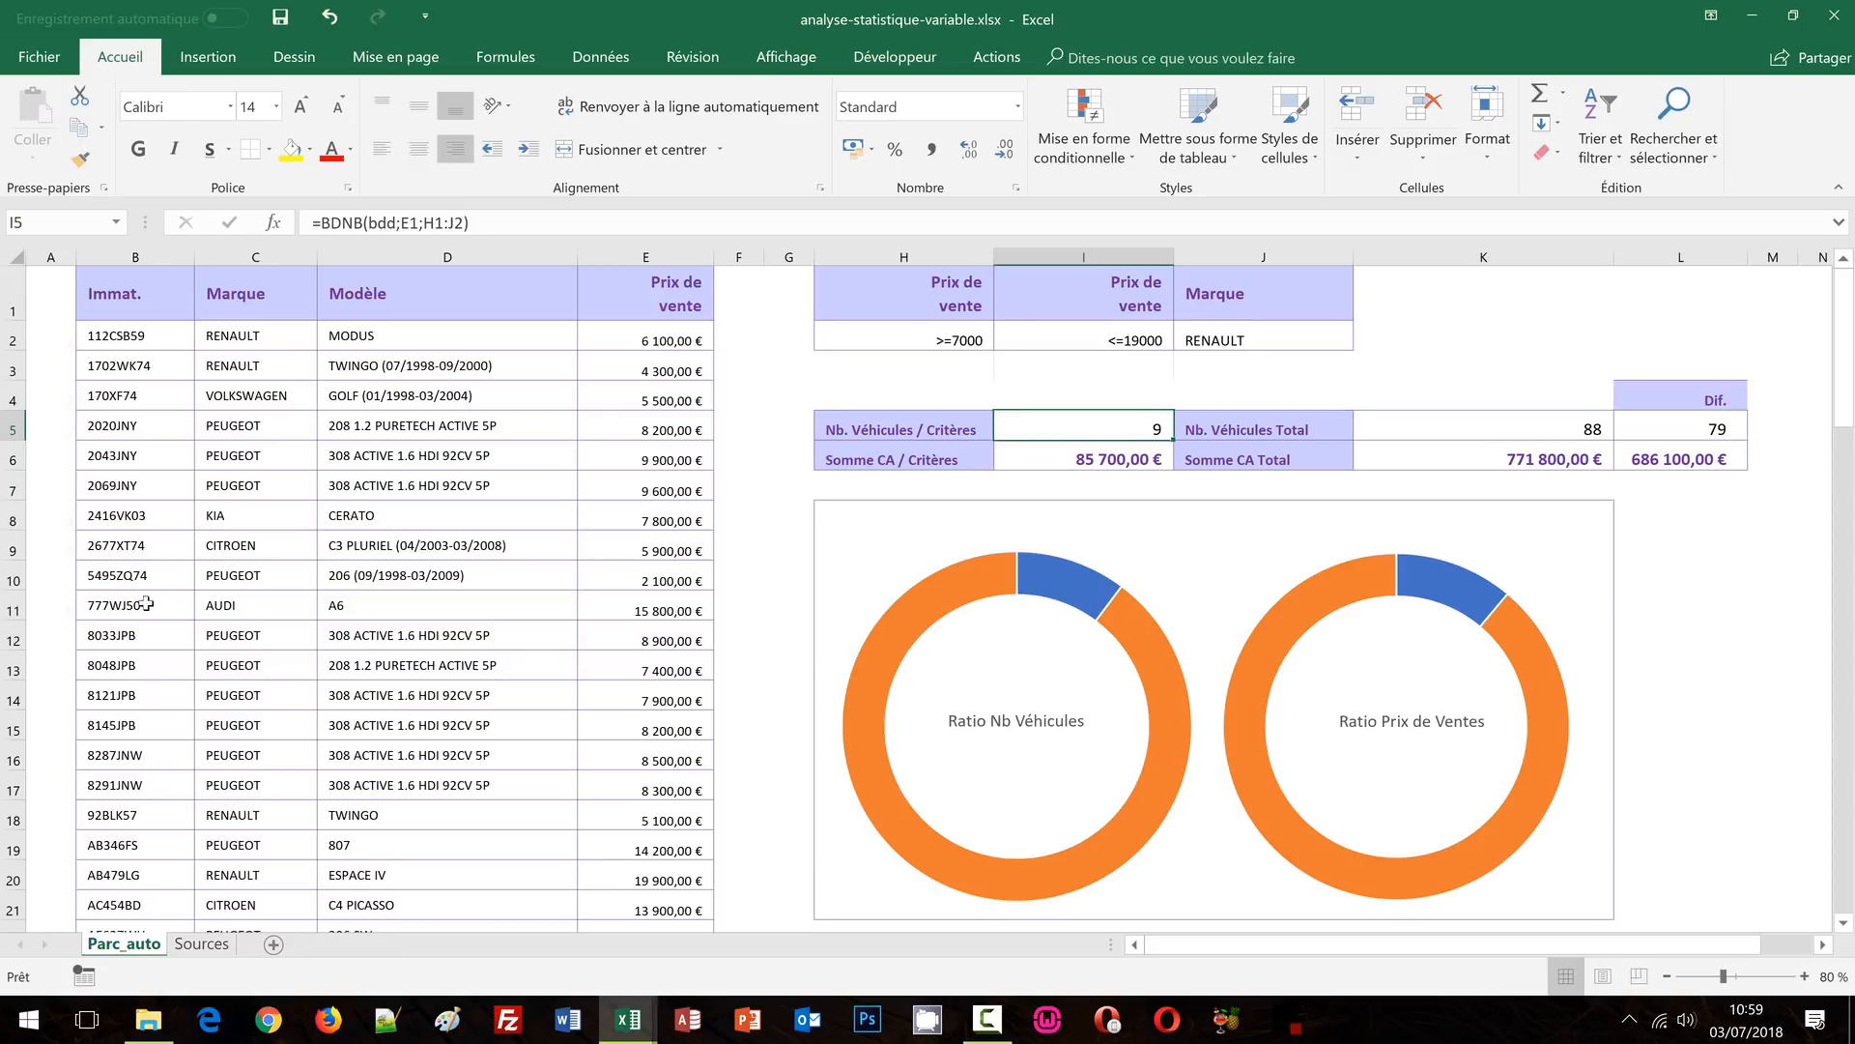
{"action": "left_click", "coordinate": [760, 477]}
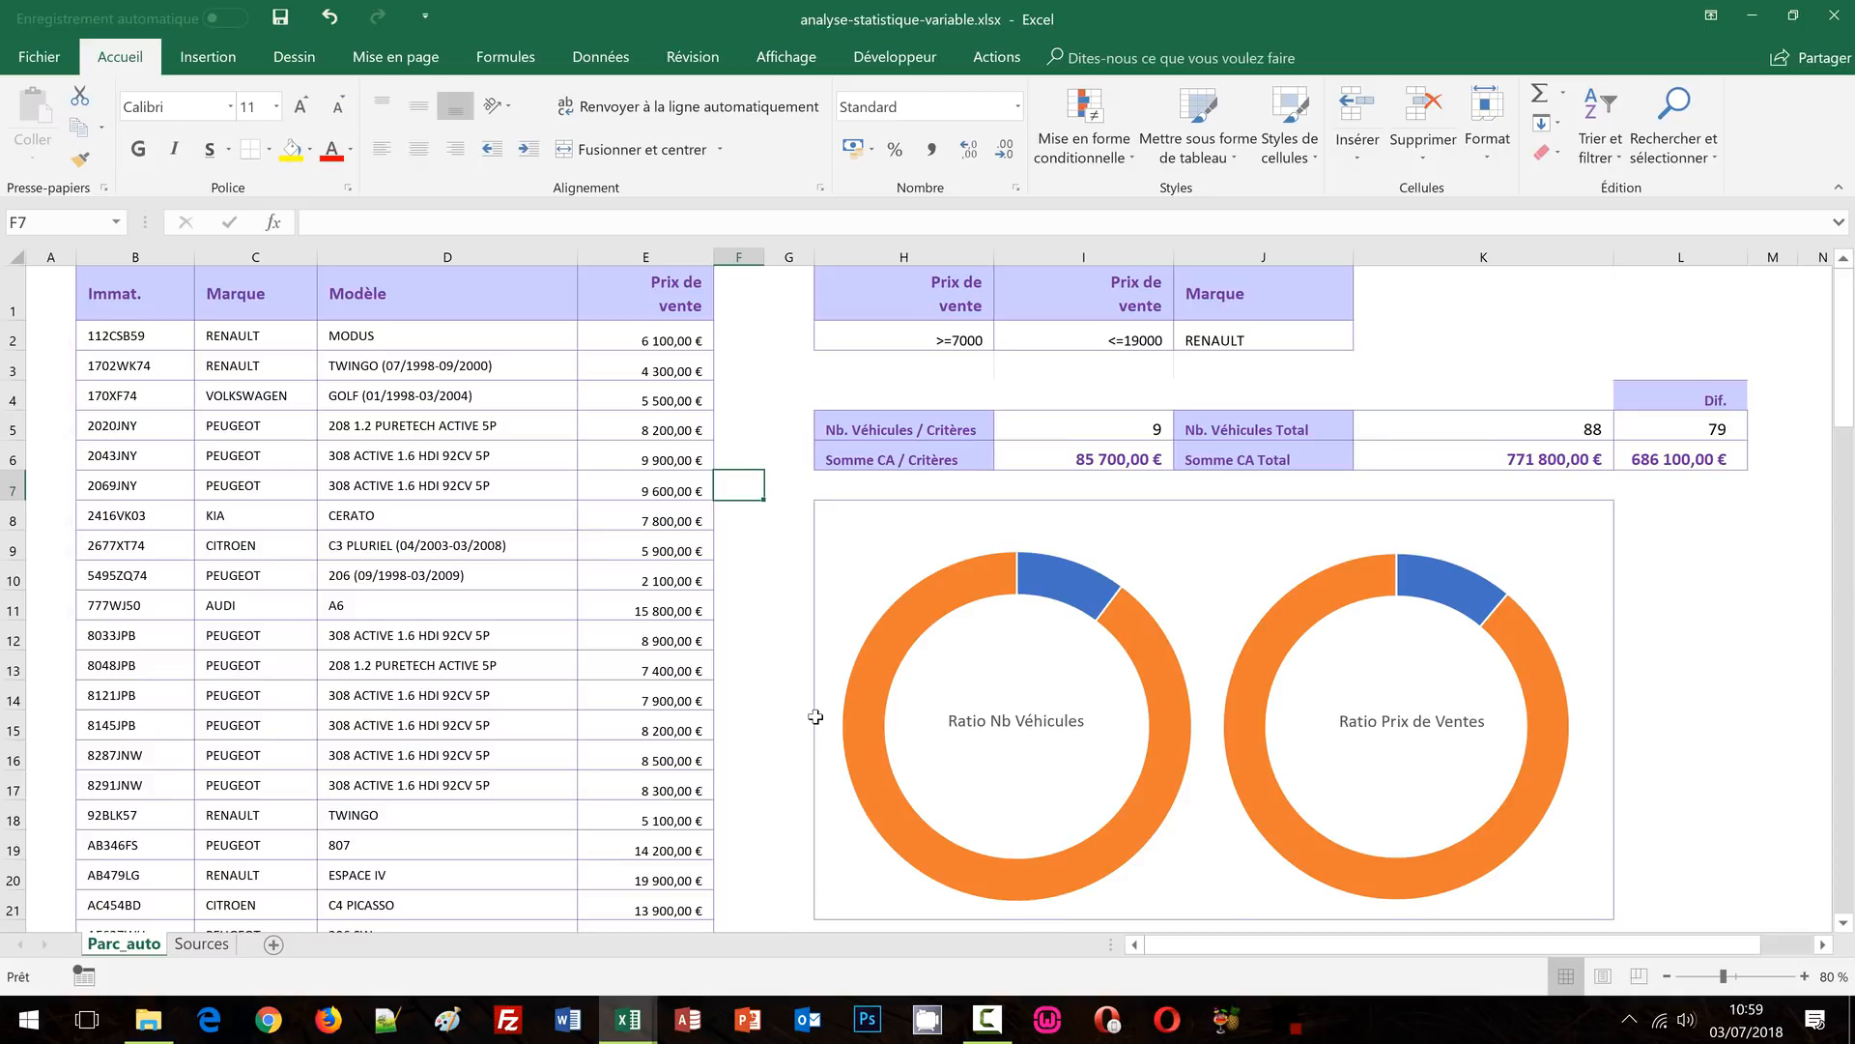
{"action": "left_click", "coordinate": [1140, 654]}
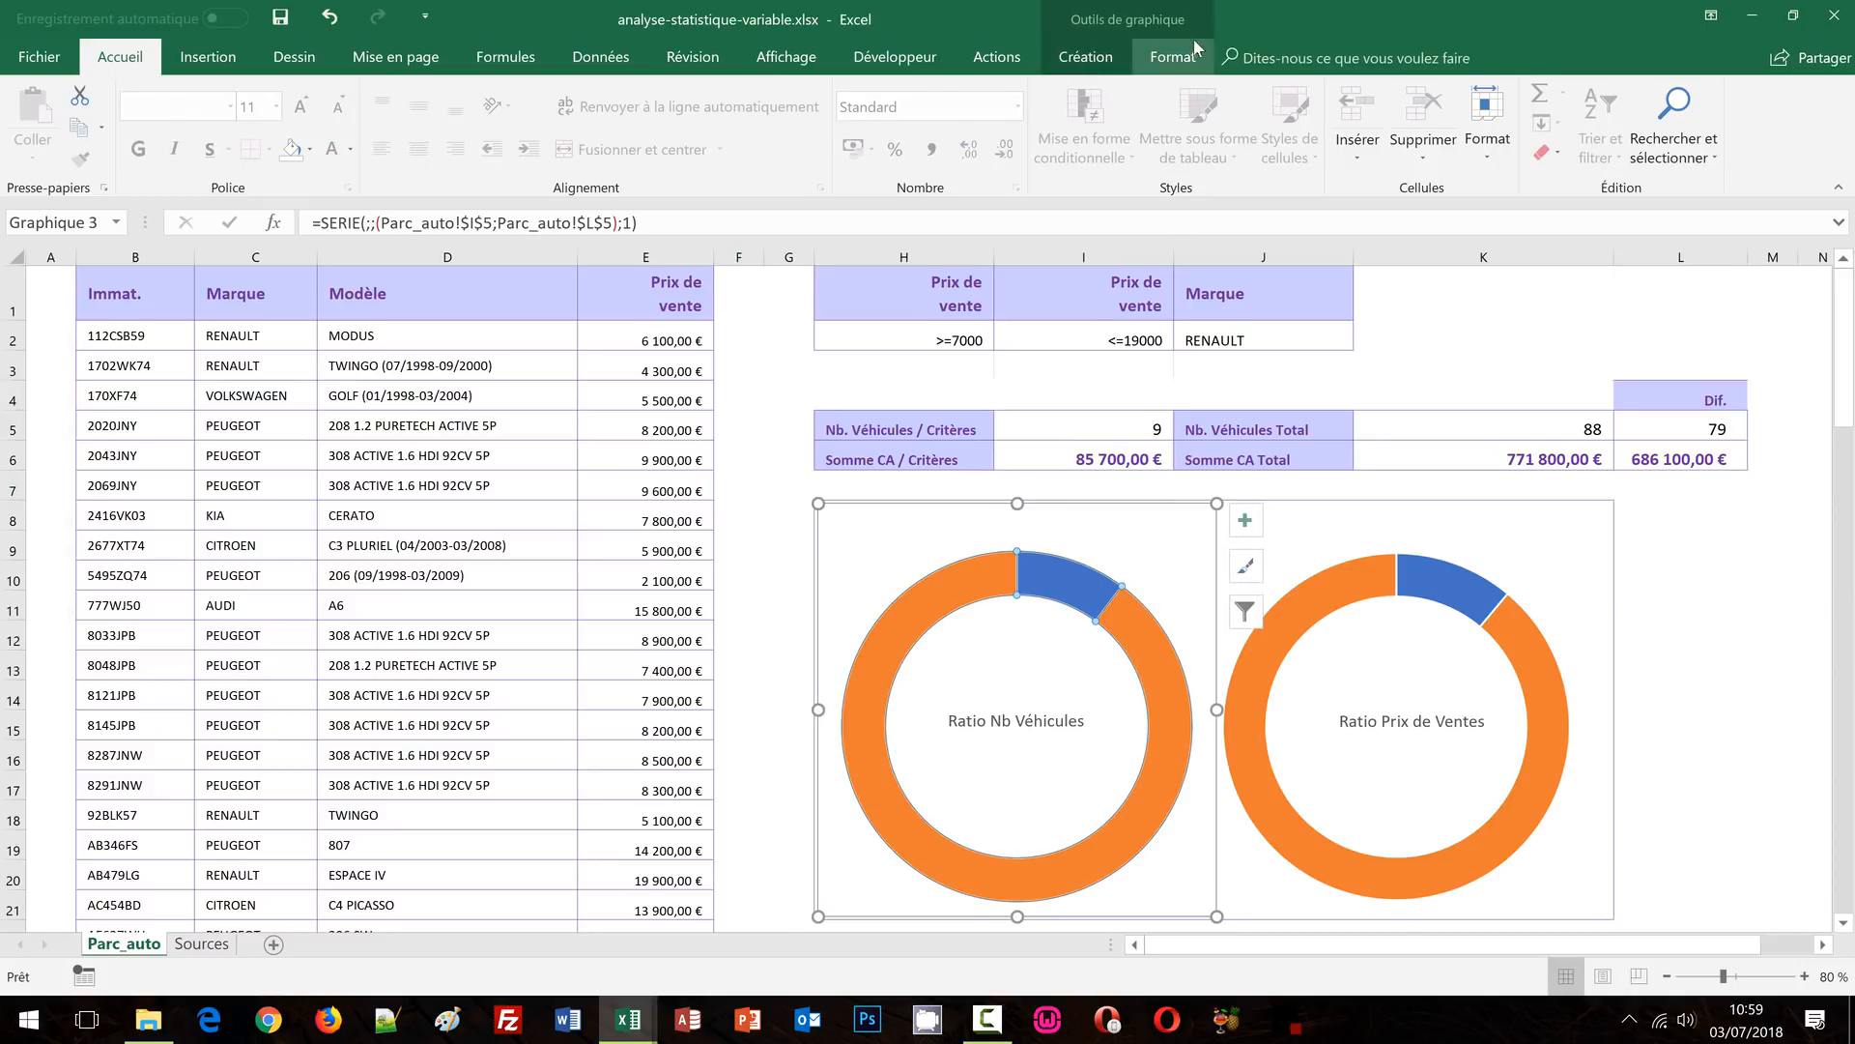
{"action": "left_click", "coordinate": [1101, 58]}
{"action": "left_click", "coordinate": [1181, 60]}
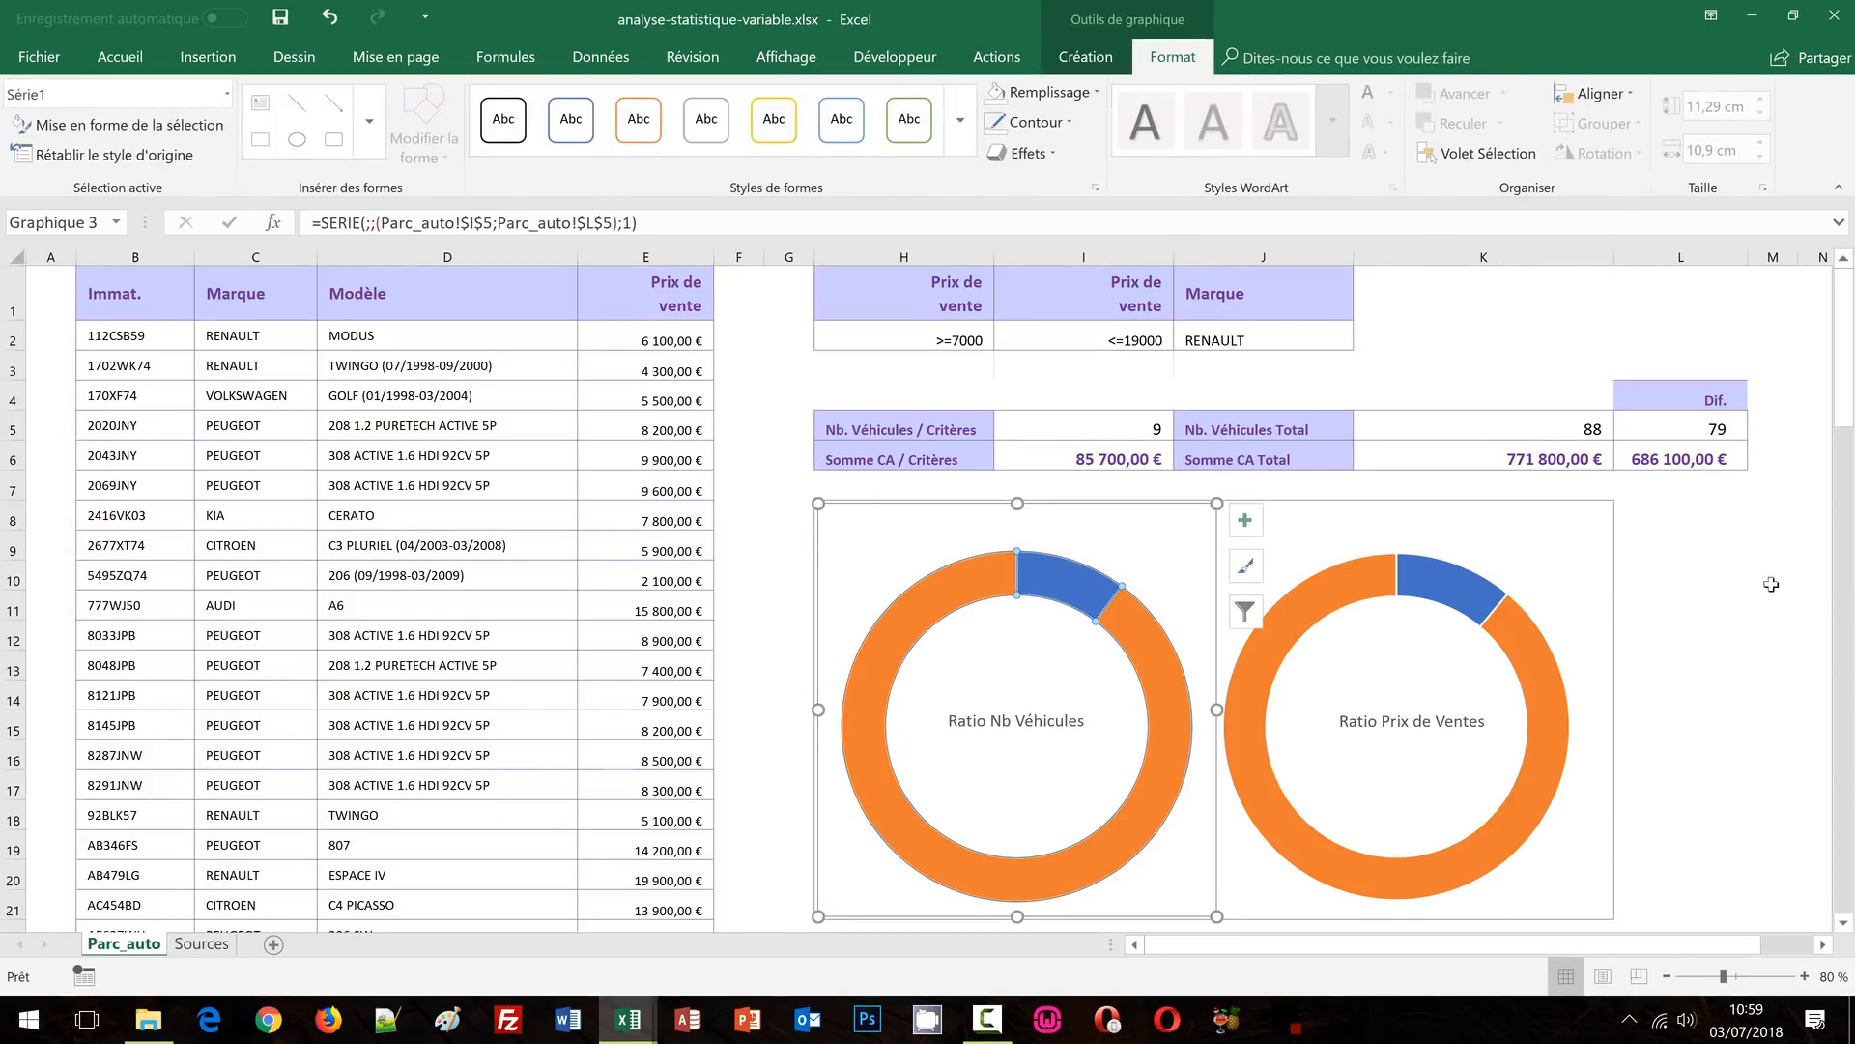
{"action": "left_click", "coordinate": [1736, 627]}
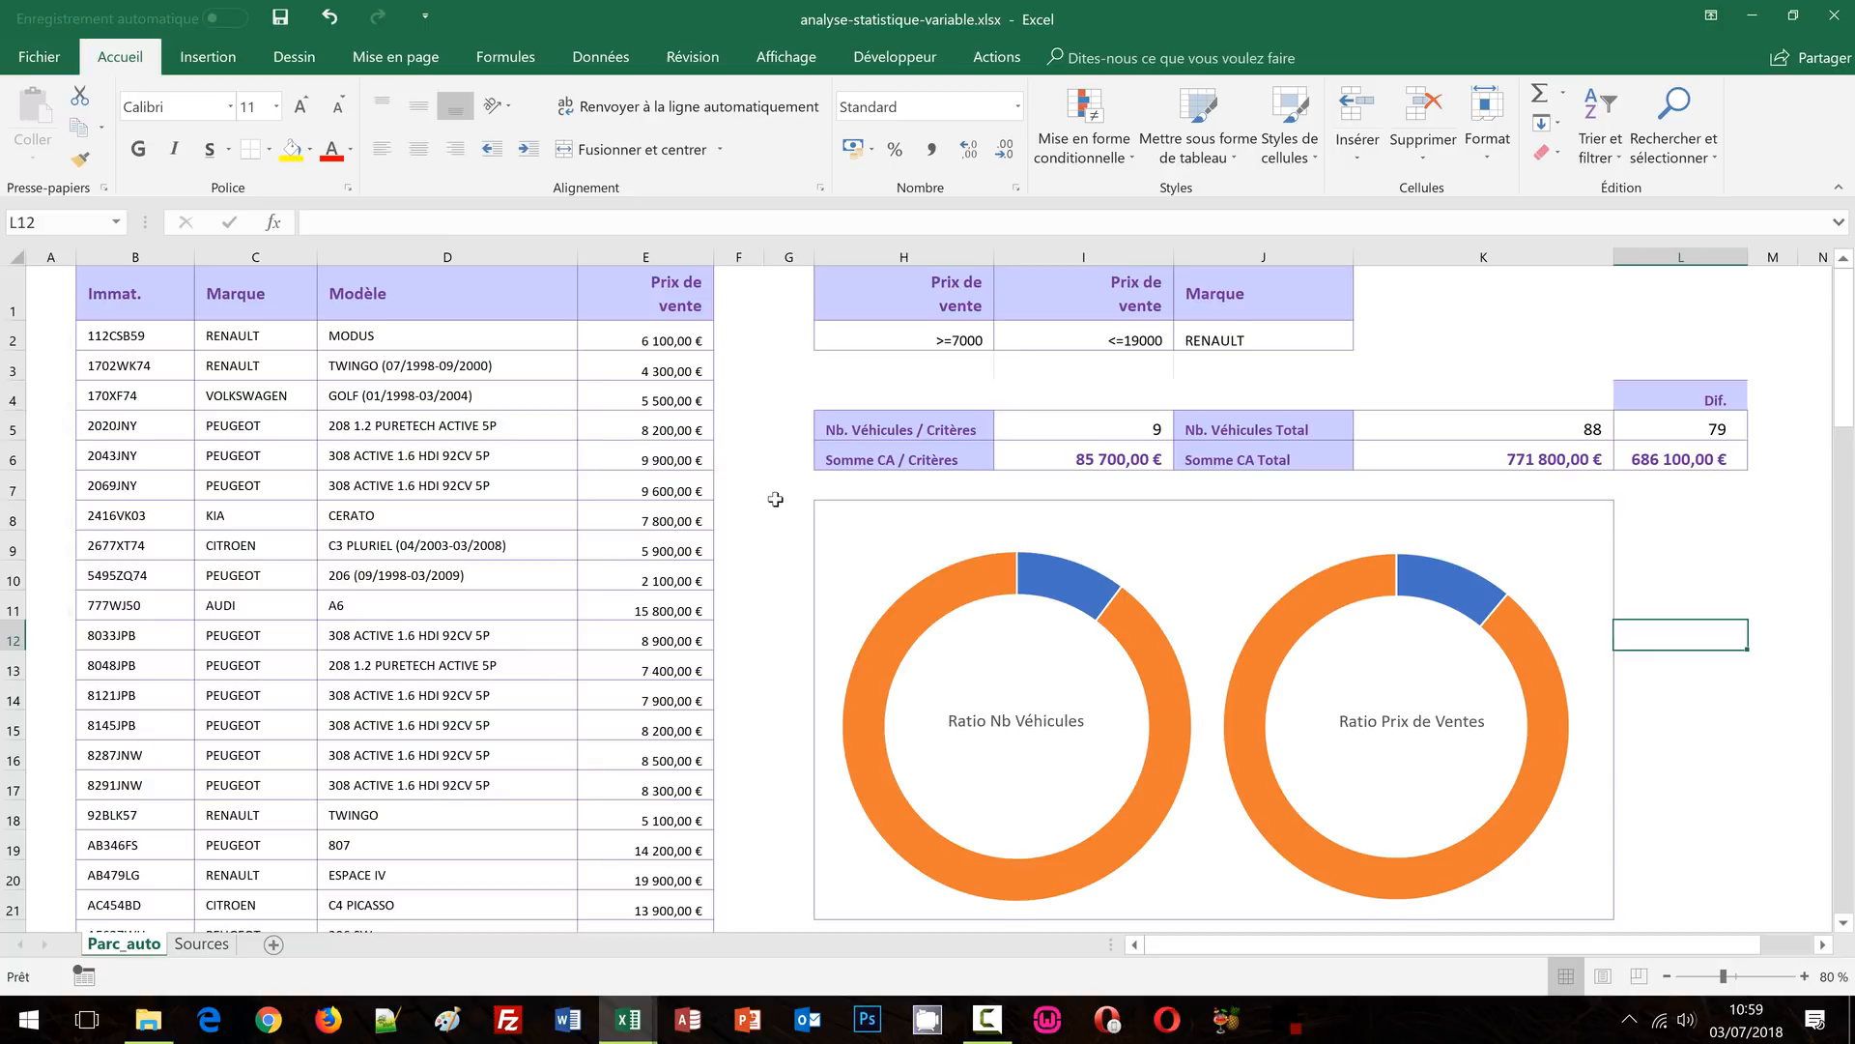
{"action": "mouse_move", "coordinate": [1450, 609]}
{"action": "left_click", "coordinate": [1721, 574]}
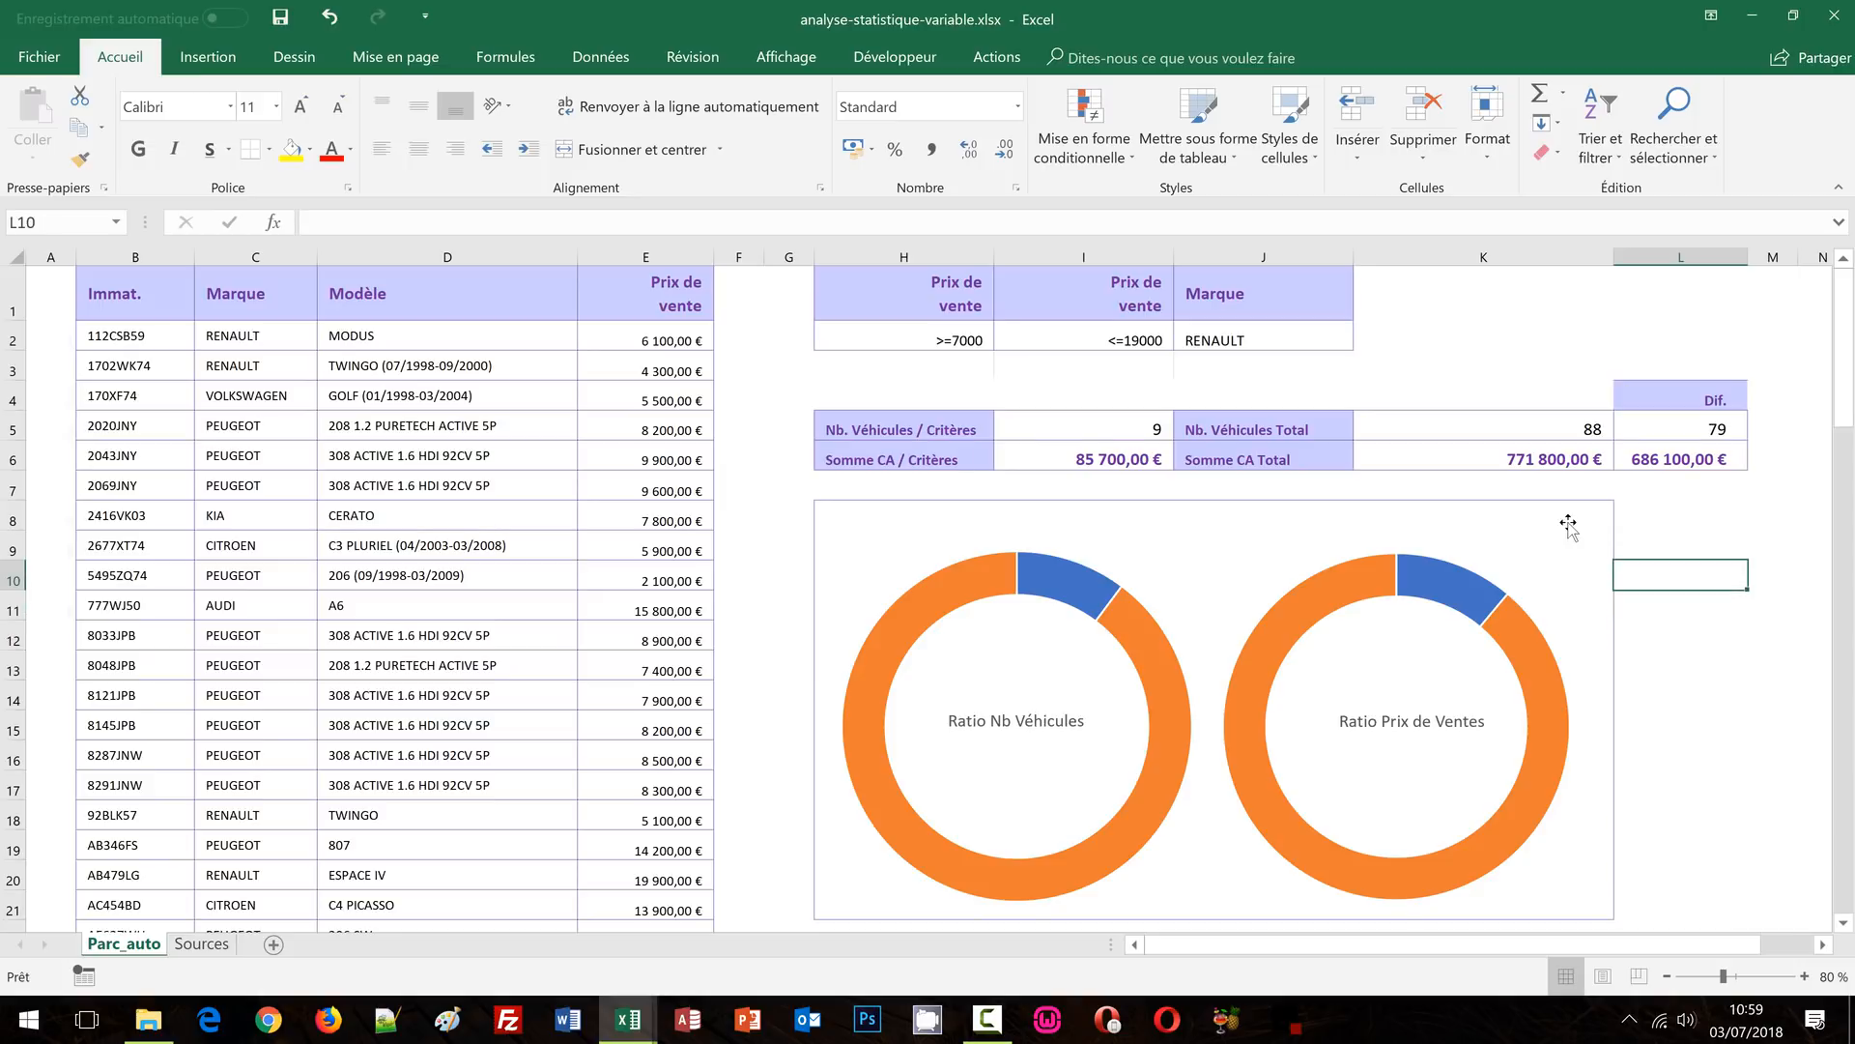
{"action": "left_click", "coordinate": [947, 359]}
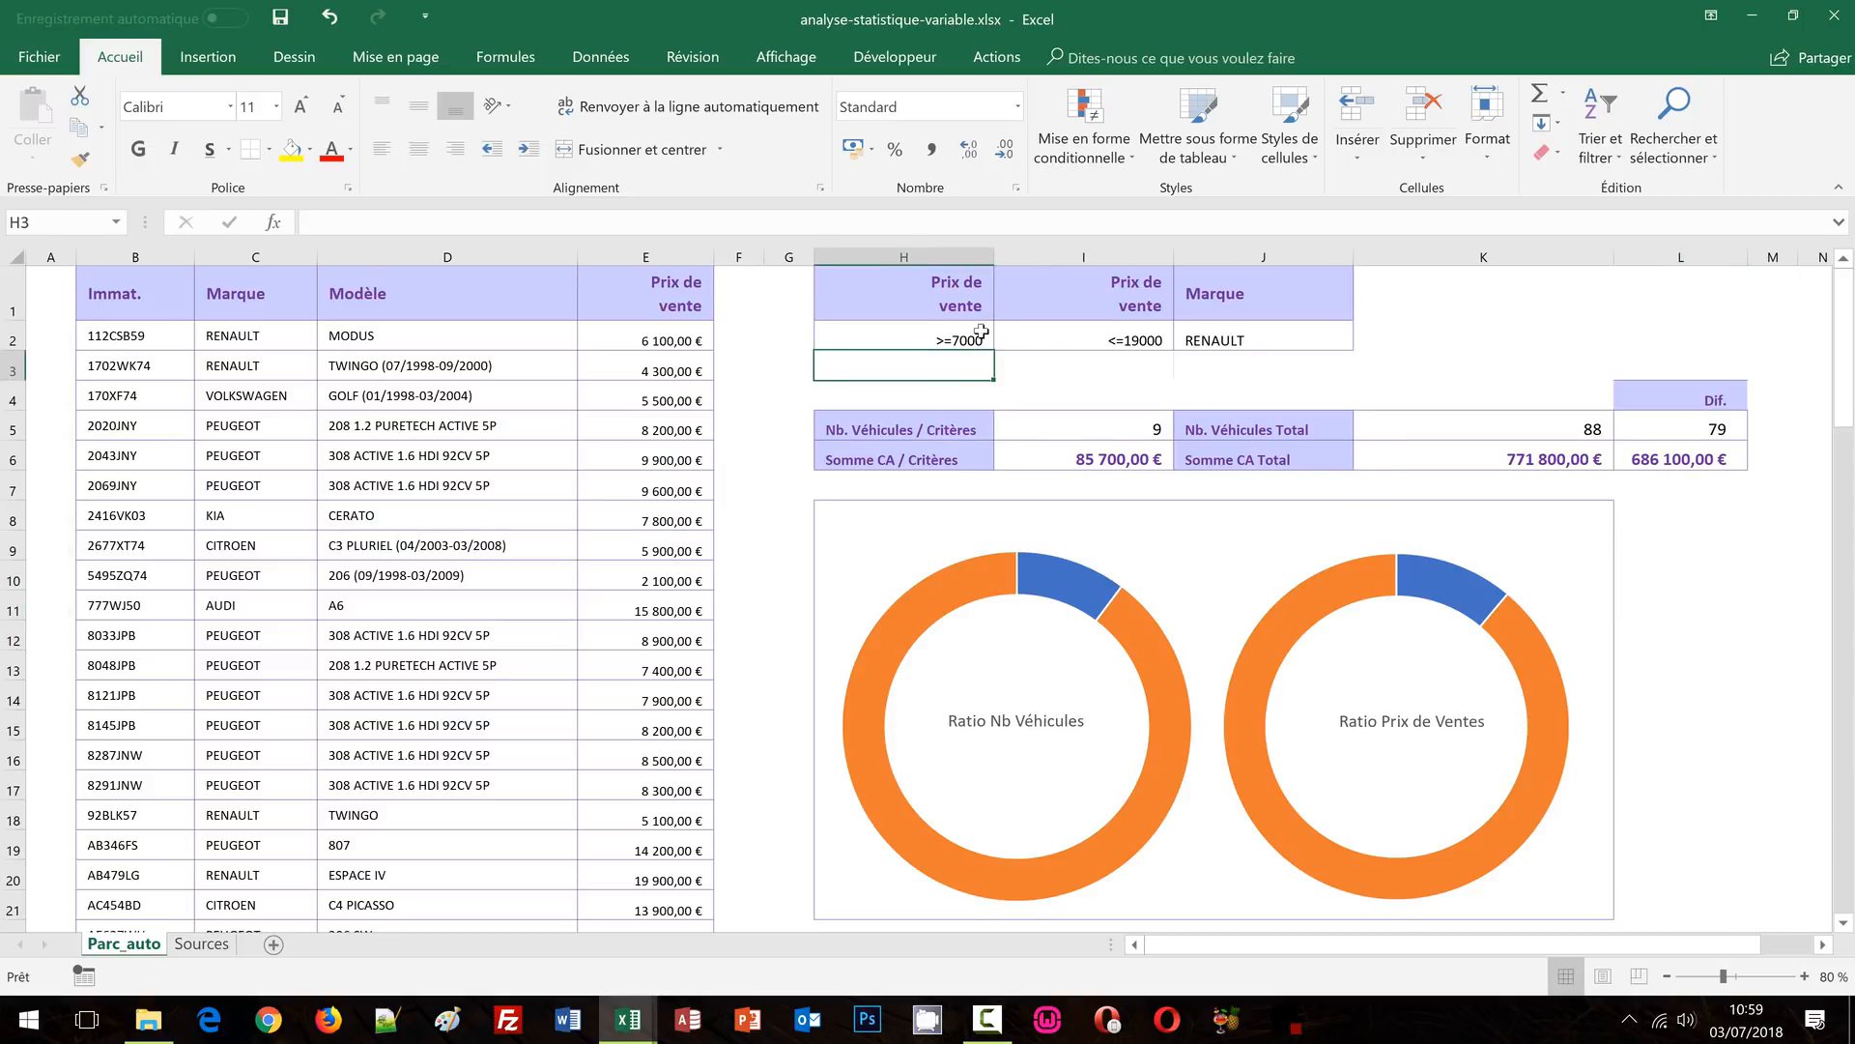
{"action": "left_click", "coordinate": [986, 333]}
{"action": "left_click", "coordinate": [1141, 338]}
{"action": "left_click", "coordinate": [1242, 340]}
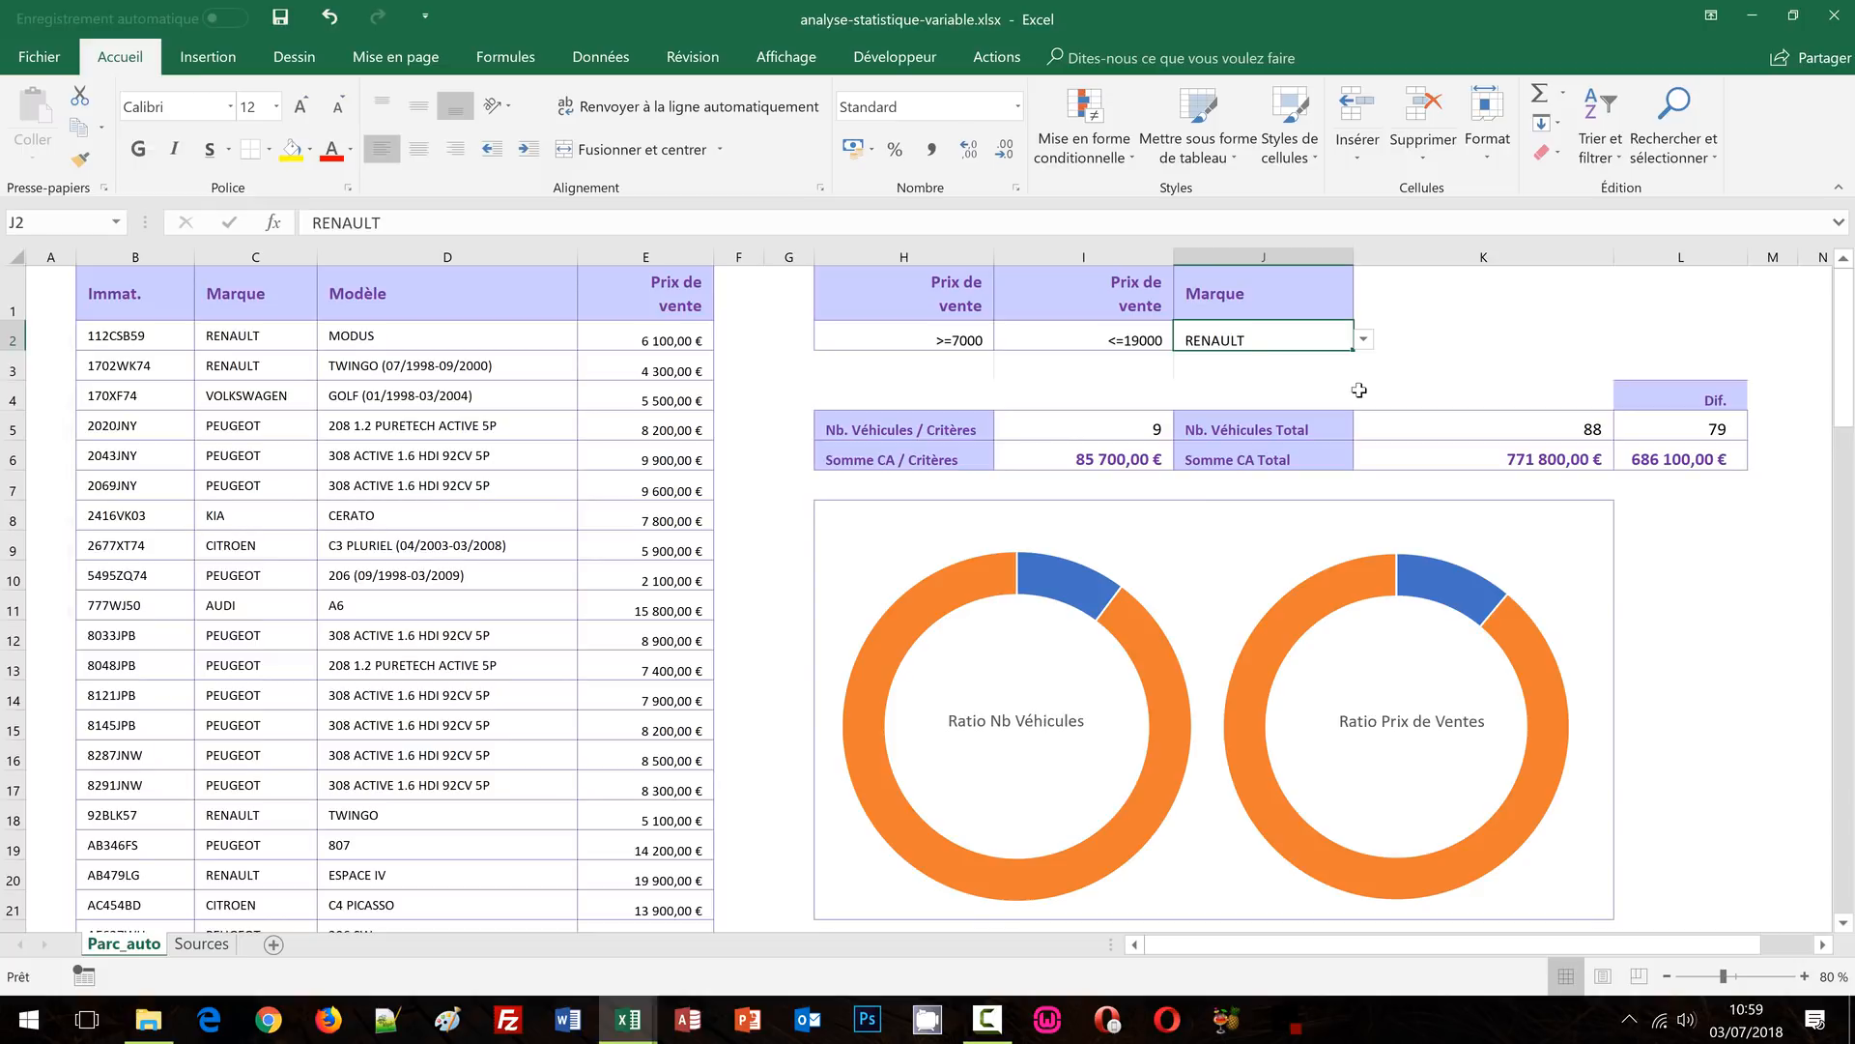
{"action": "left_click", "coordinate": [955, 356]}
{"action": "left_click", "coordinate": [962, 341]}
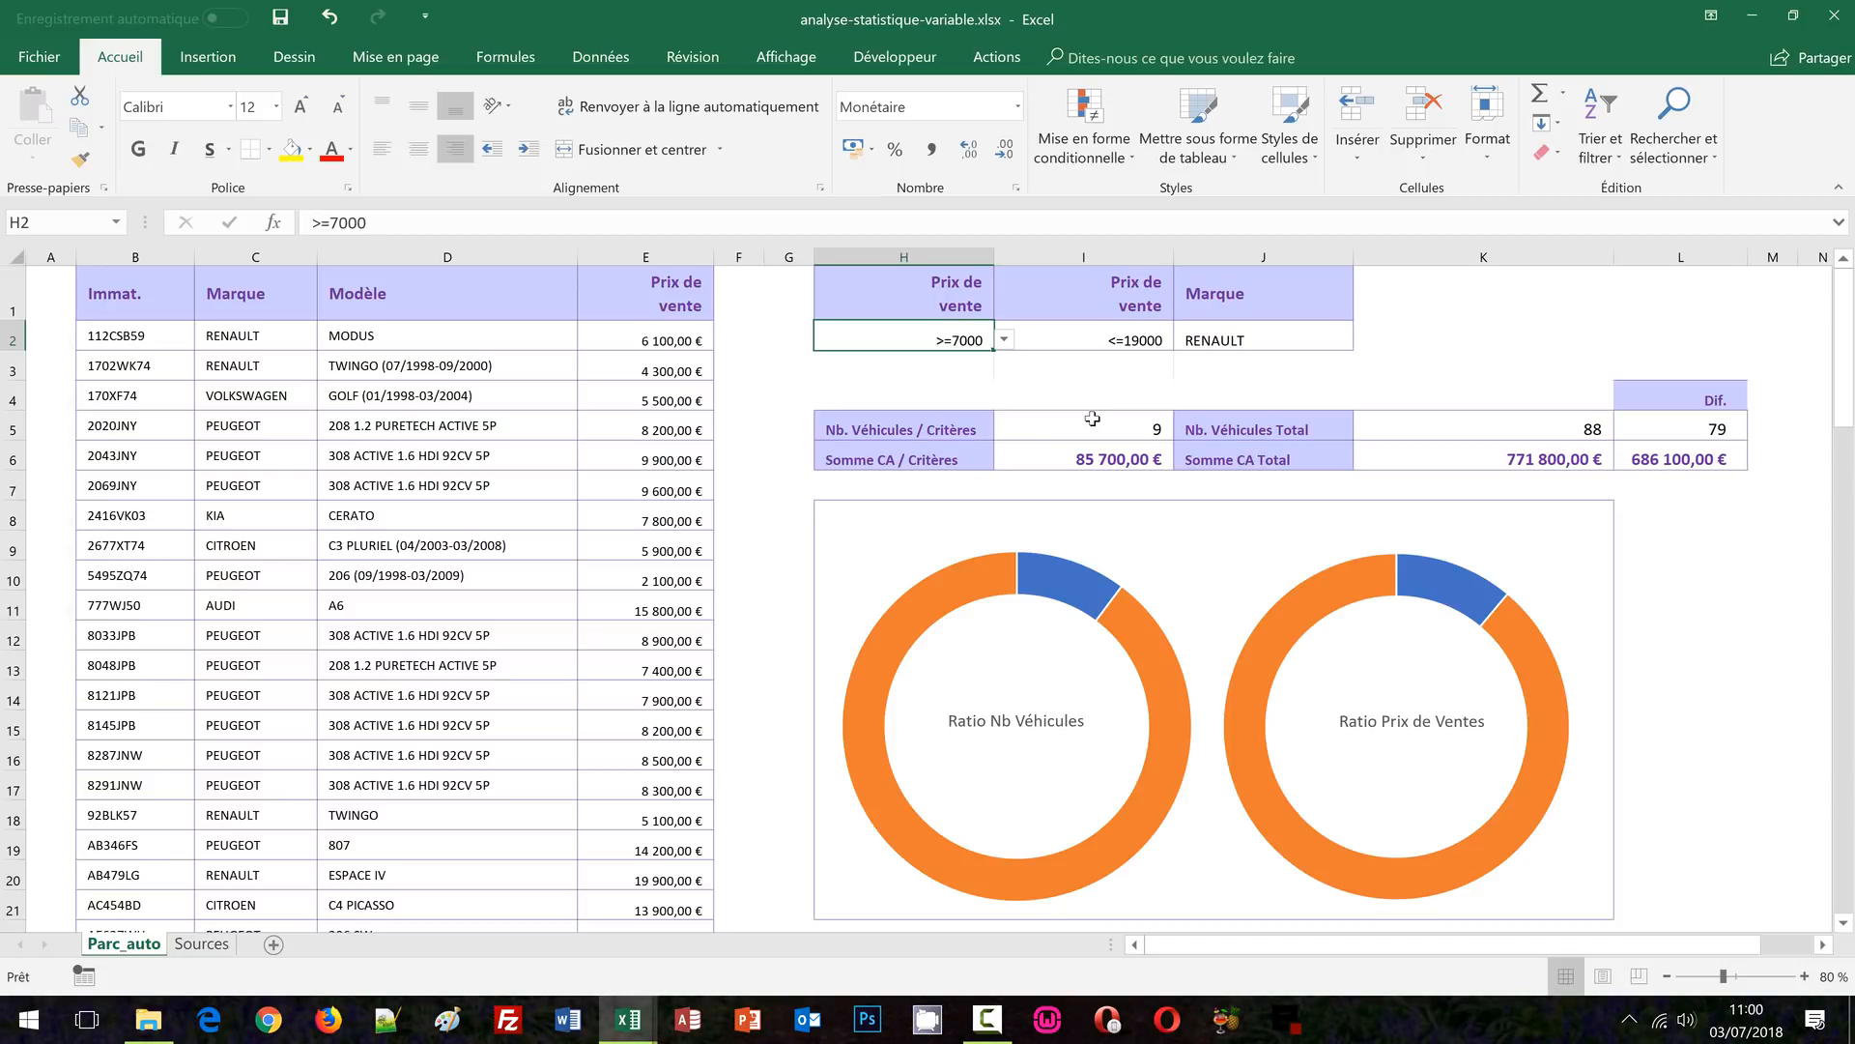
Enter the formula =SUBSTITUE(H2;">=";"") in cell H3 to strip the operator from the minimum price criterion
{"action": "key", "text": "Down"}
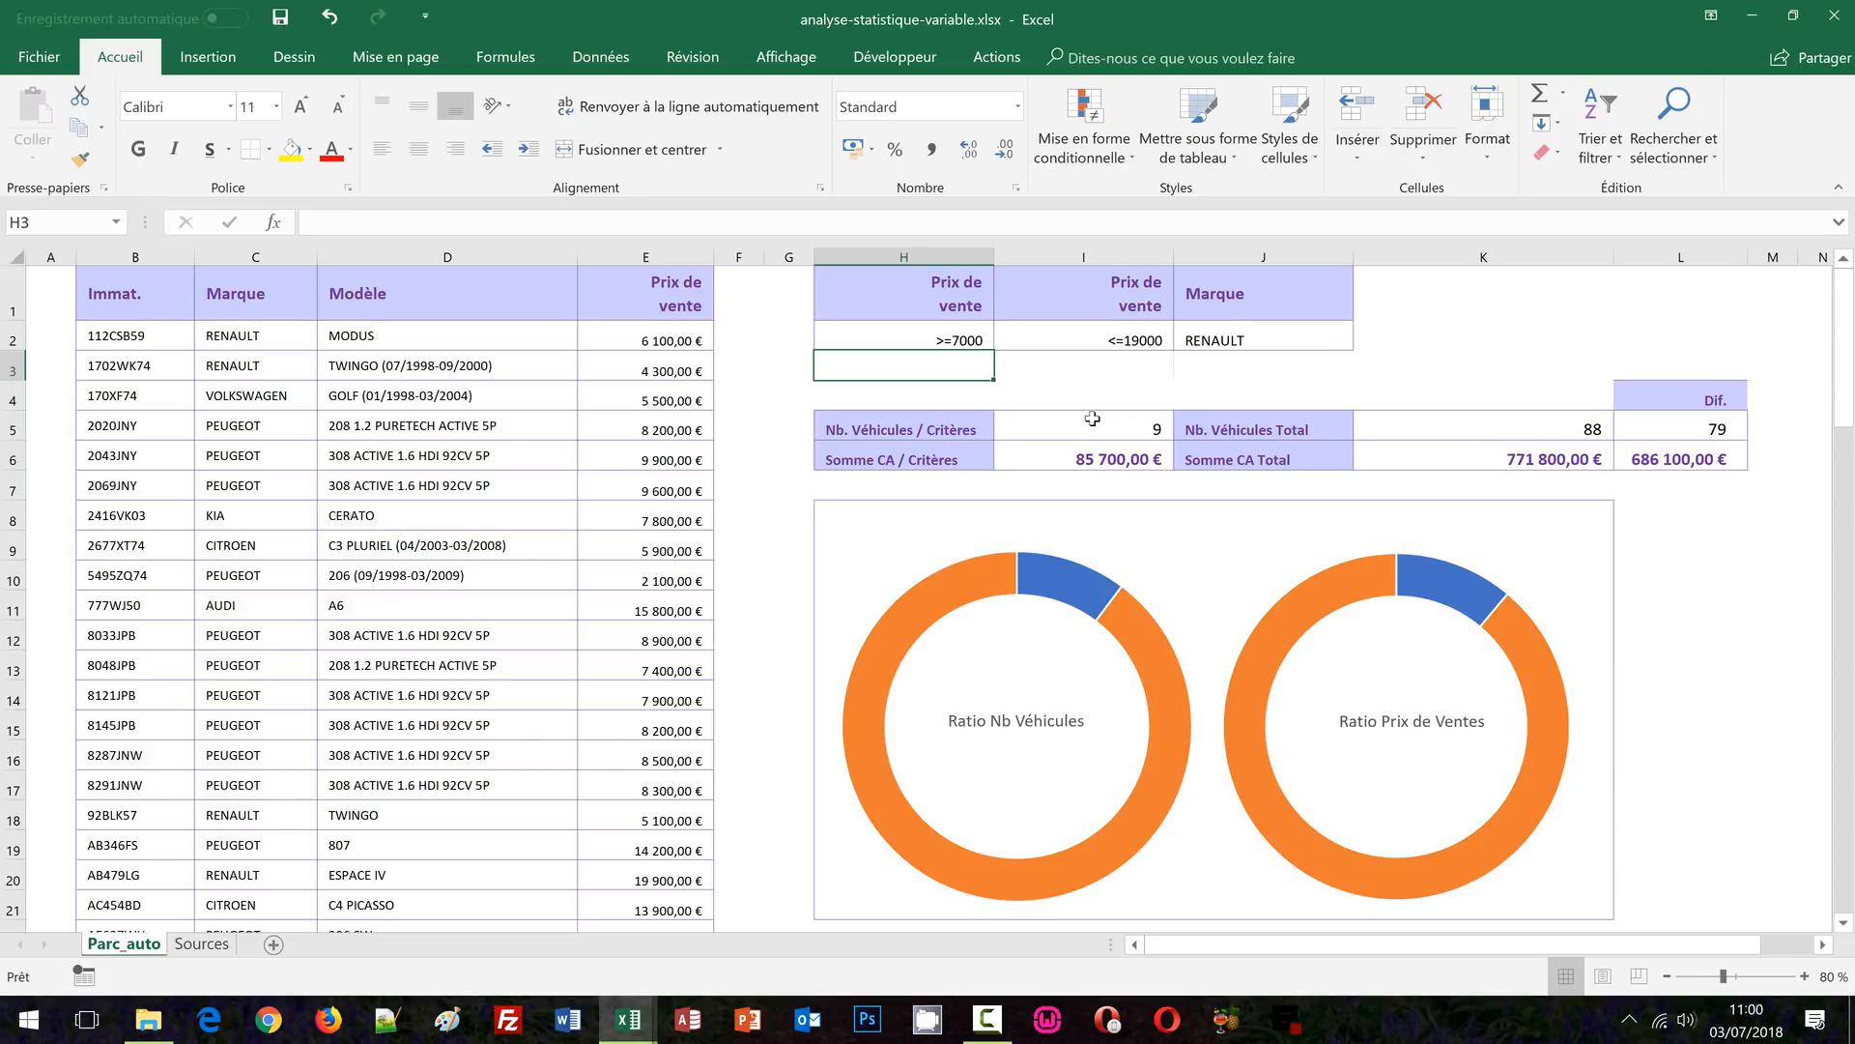
{"action": "type", "text": "="}
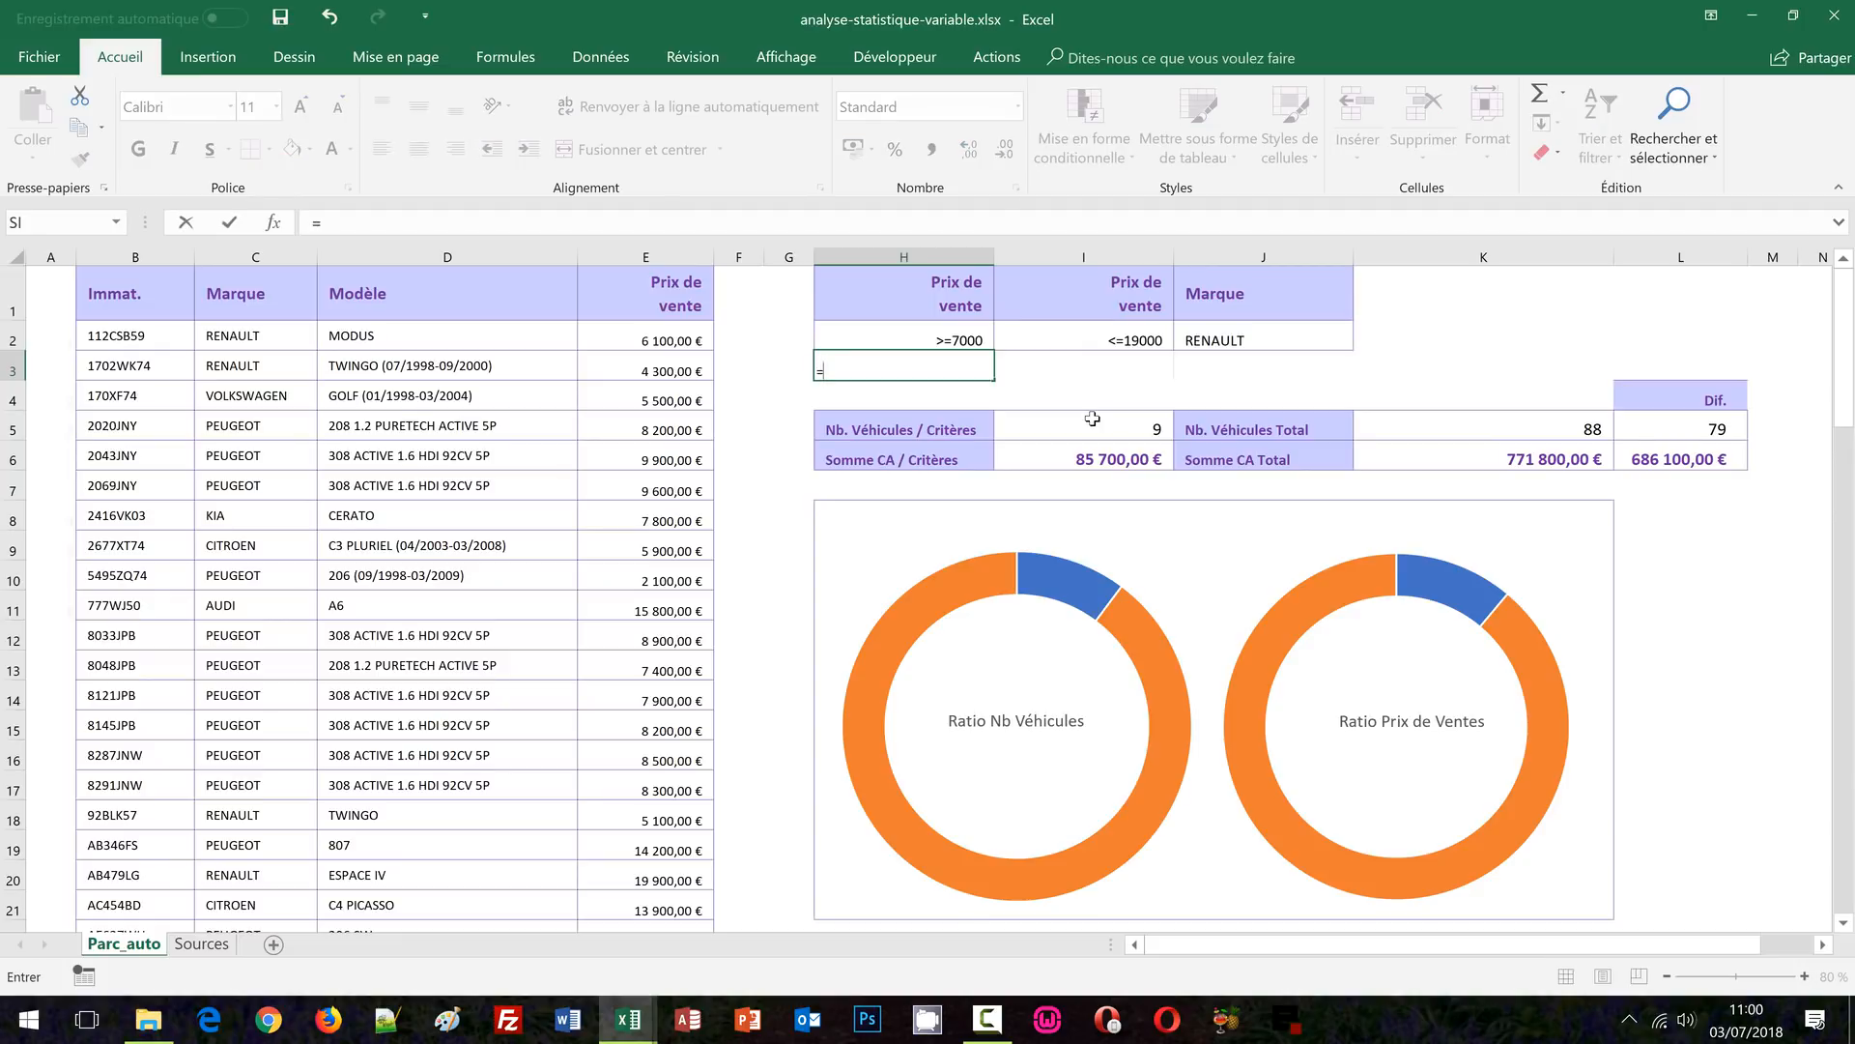
{"action": "type", "text": "sub"}
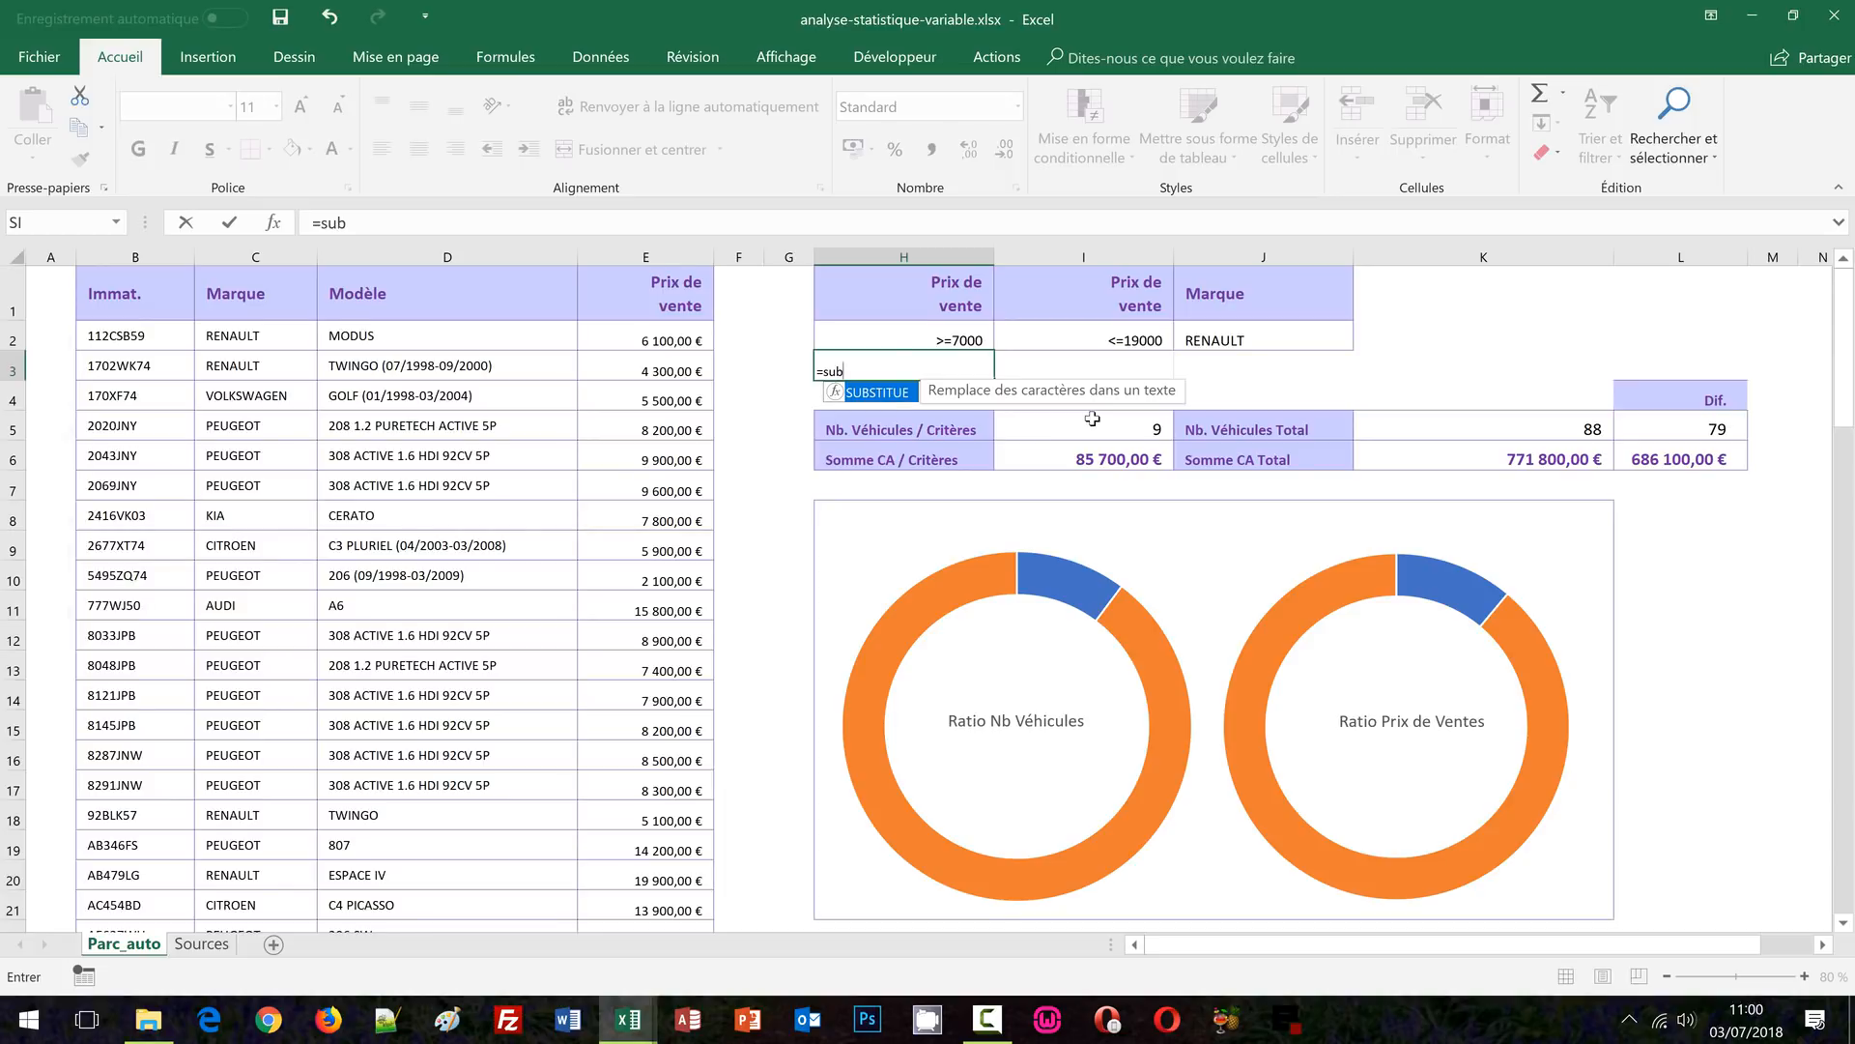
{"action": "double_click", "coordinate": [896, 402]}
{"action": "left_click", "coordinate": [897, 398]}
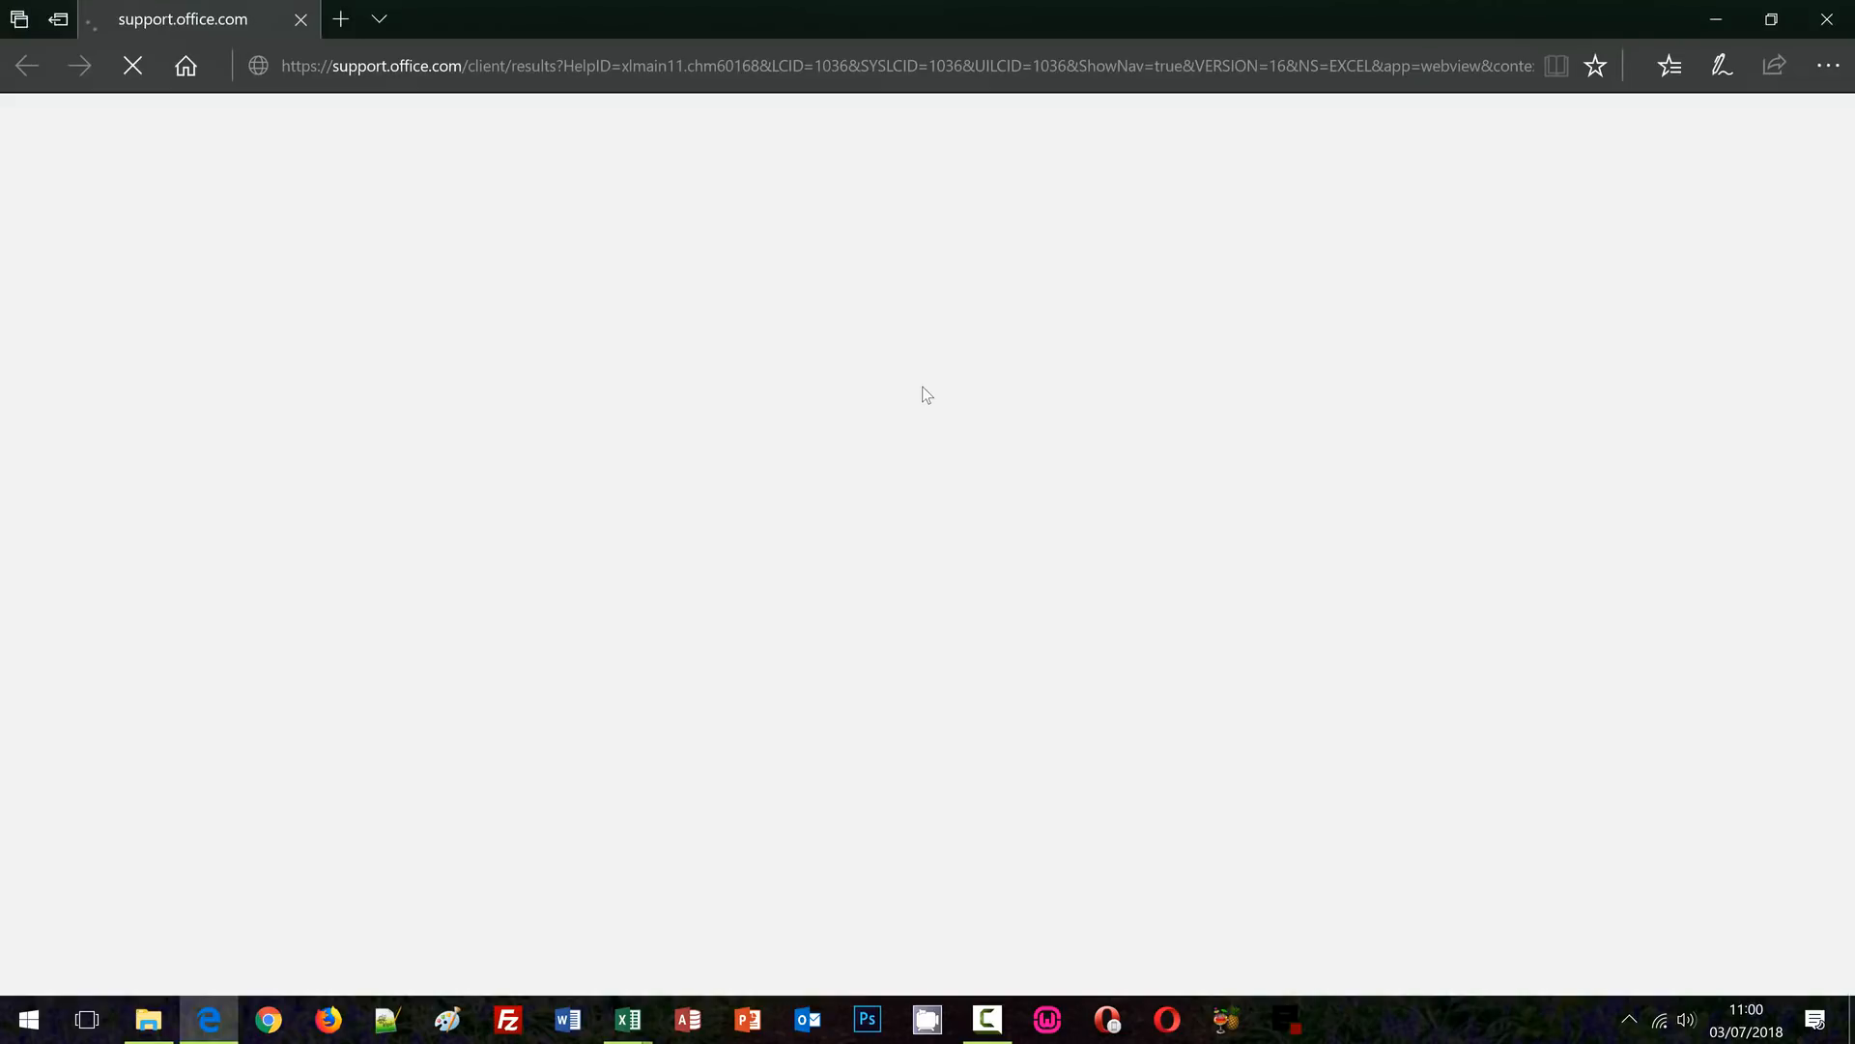
{"action": "left_click", "coordinate": [1846, 10]}
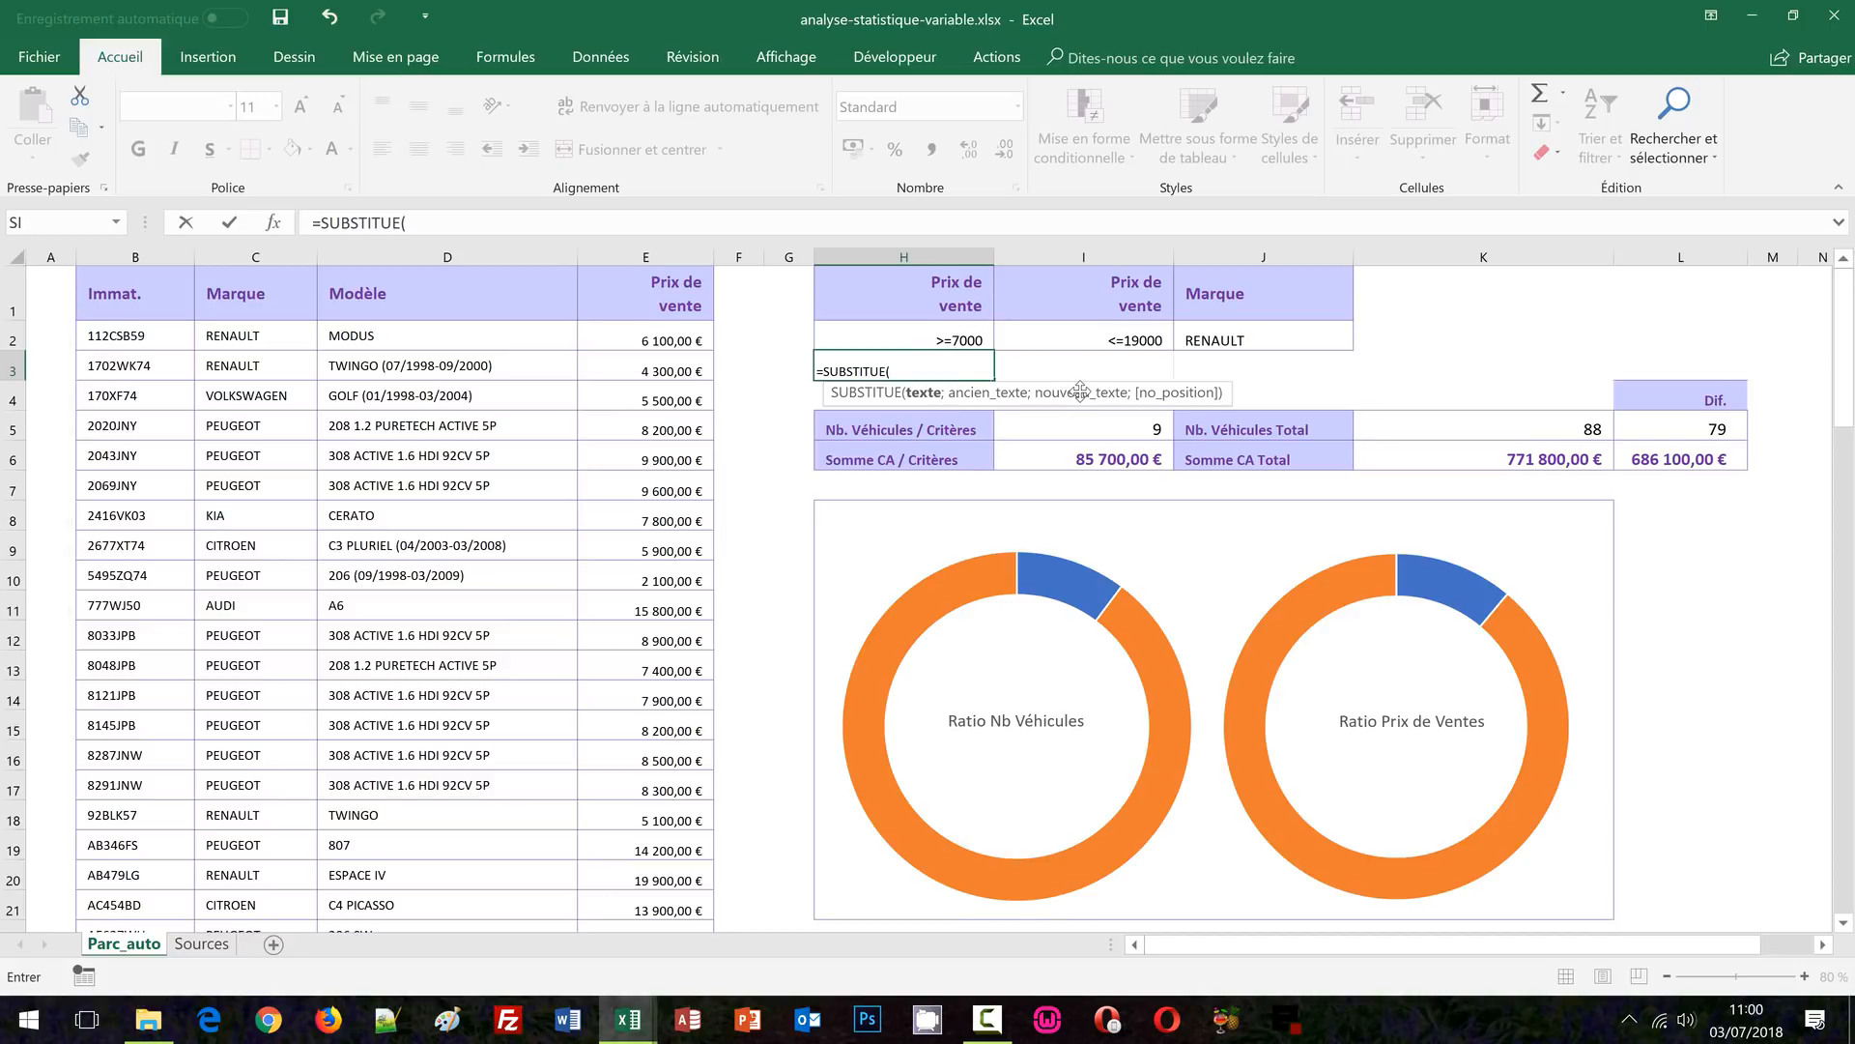
{"action": "left_click", "coordinate": [967, 340]}
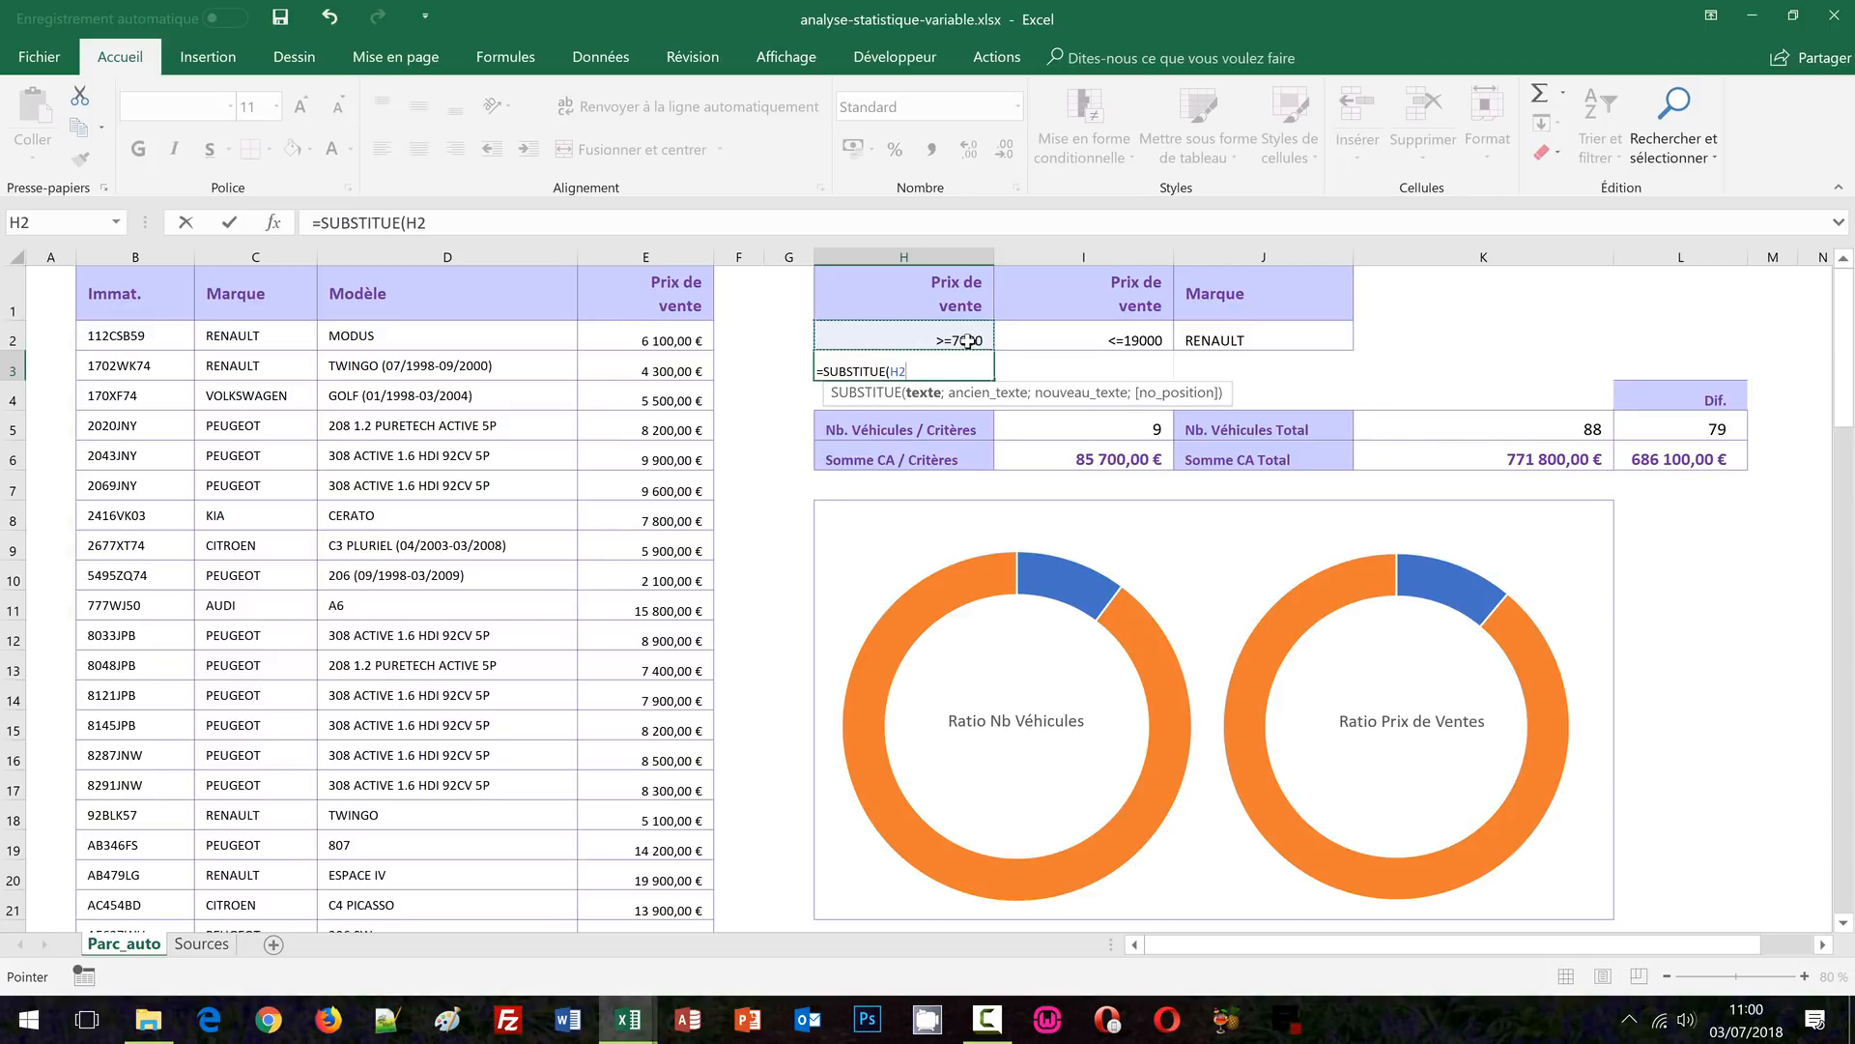
{"action": "type", "text": ";"}
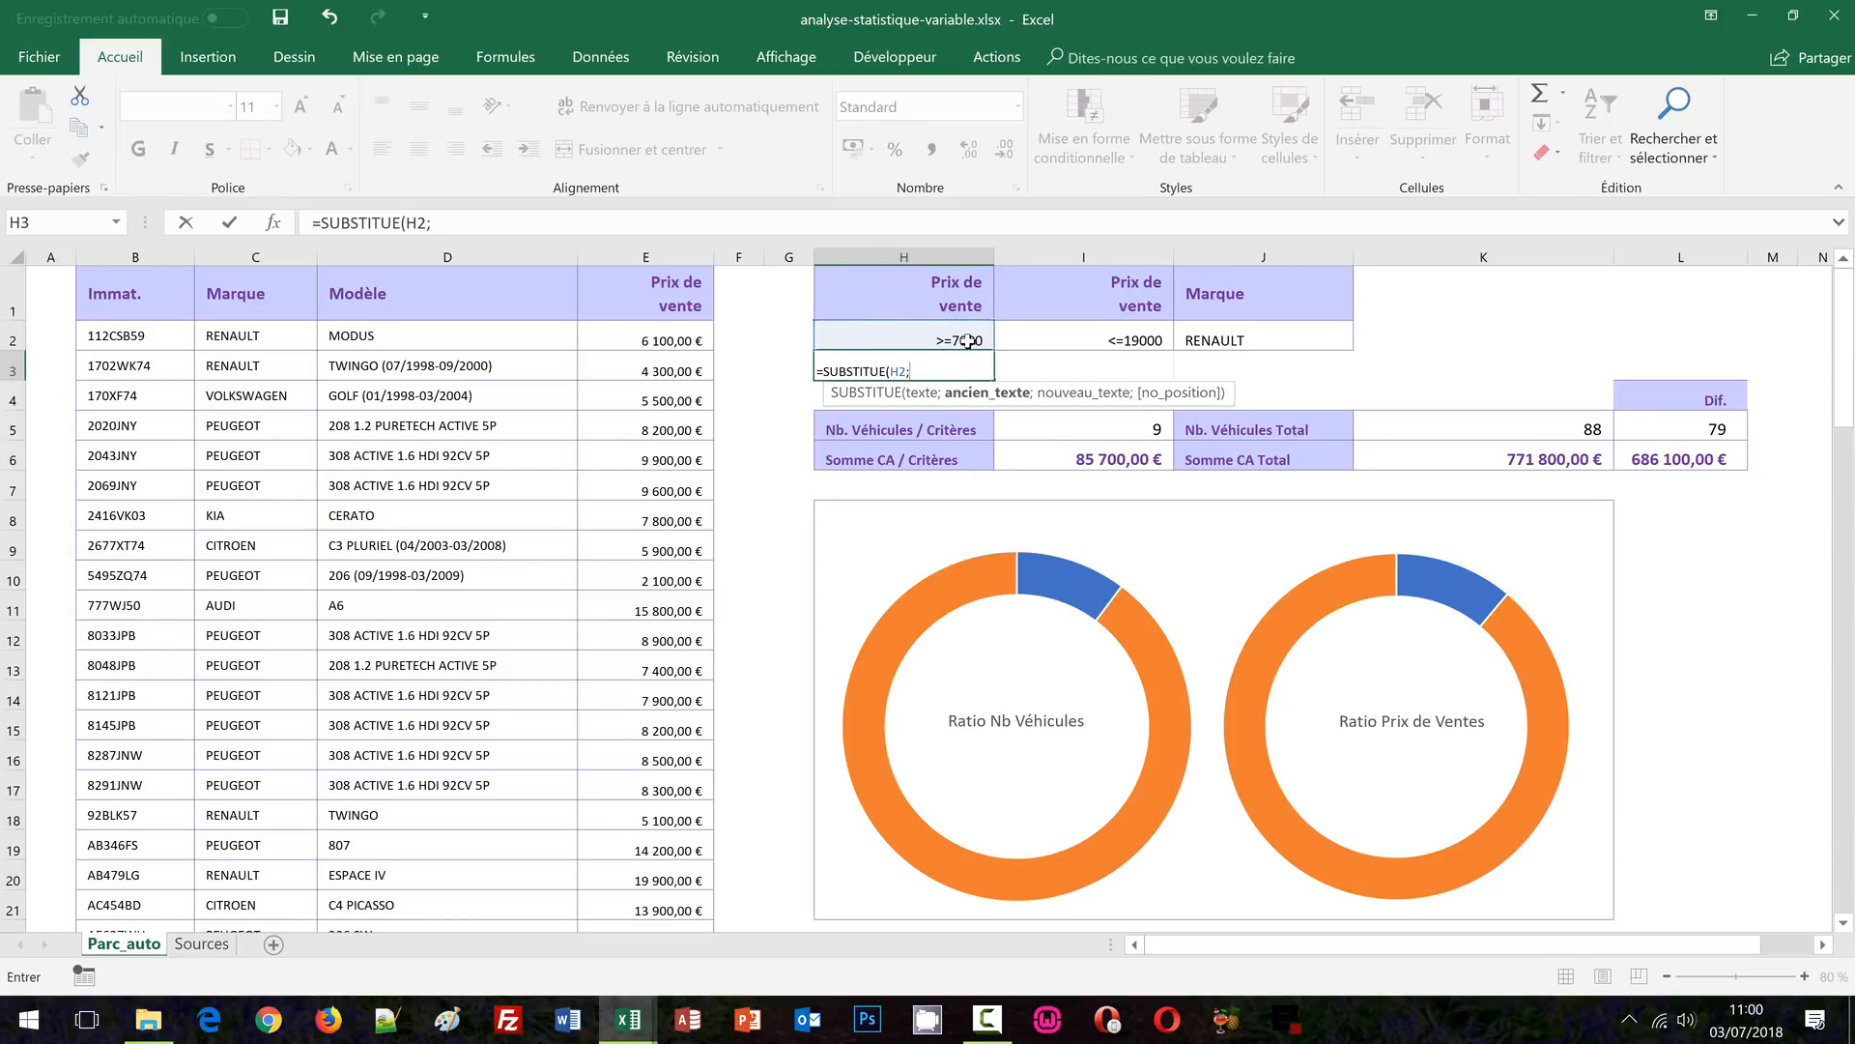
{"action": "type", "text": "\">=\";\"\""}
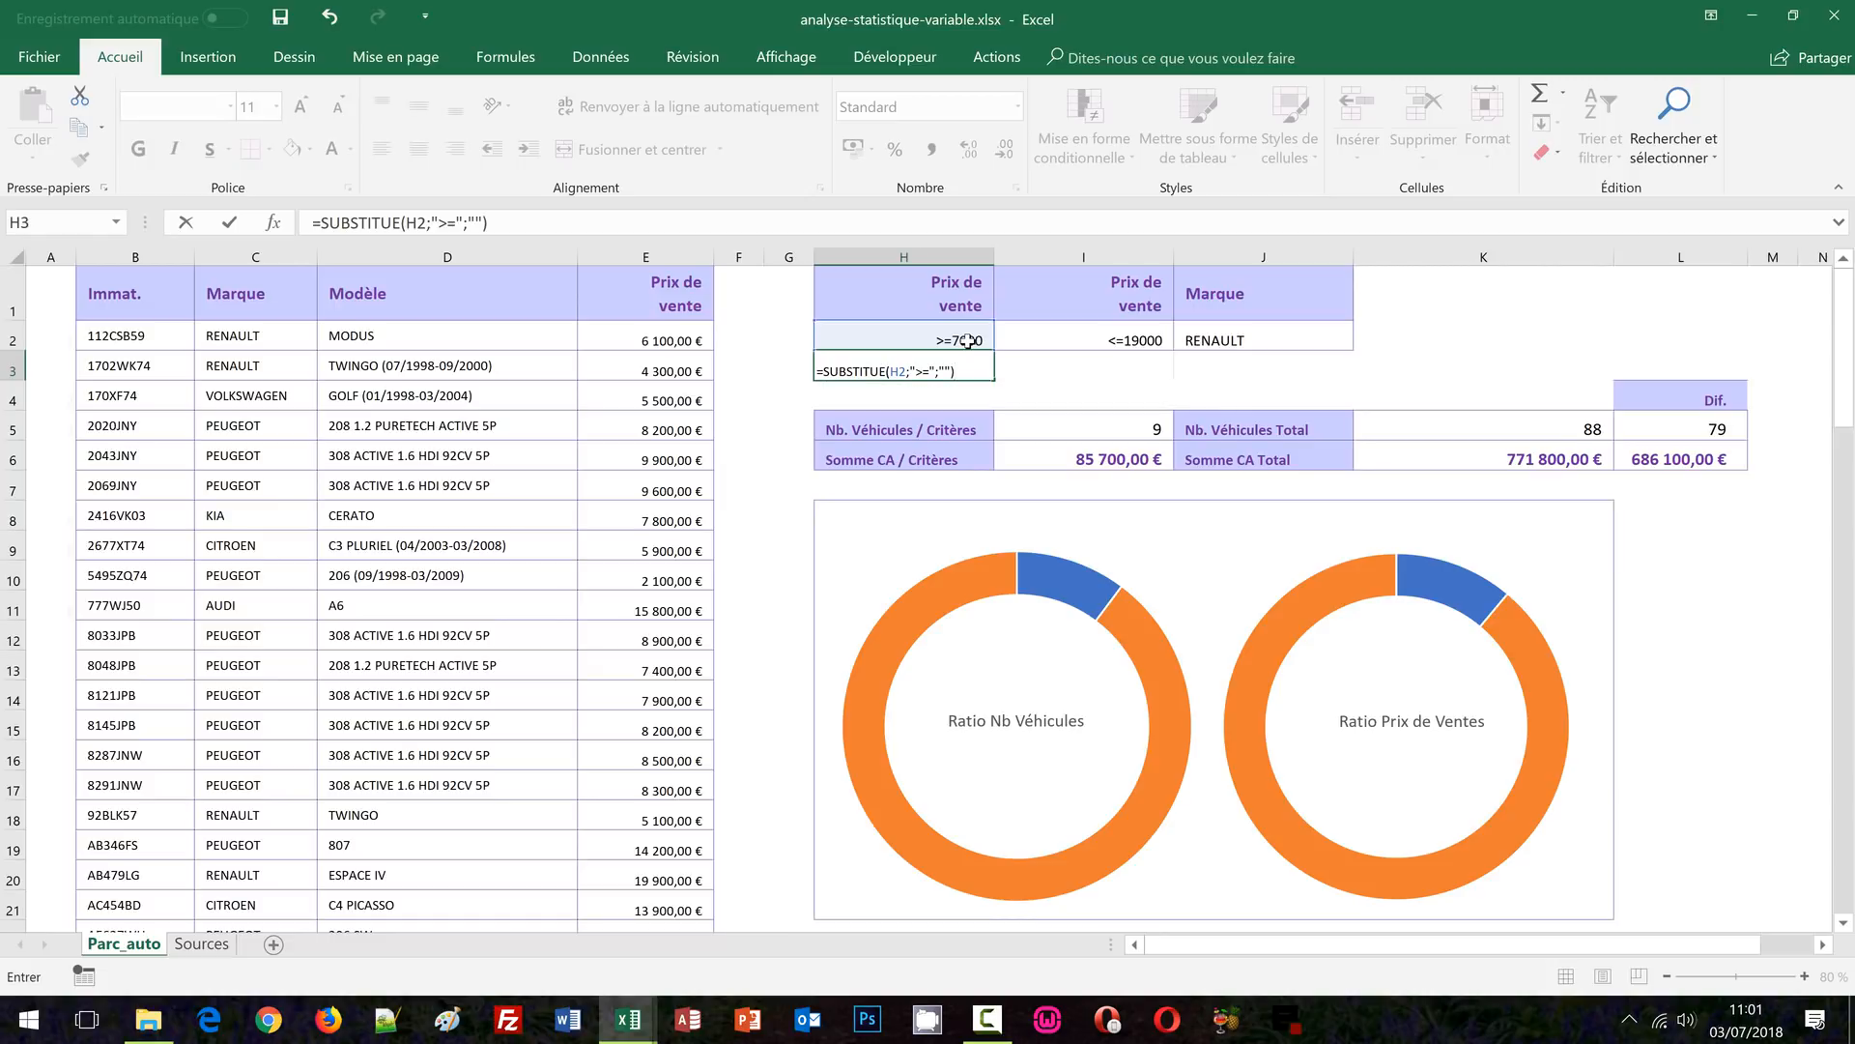
{"action": "key", "text": "ctrl+Return"}
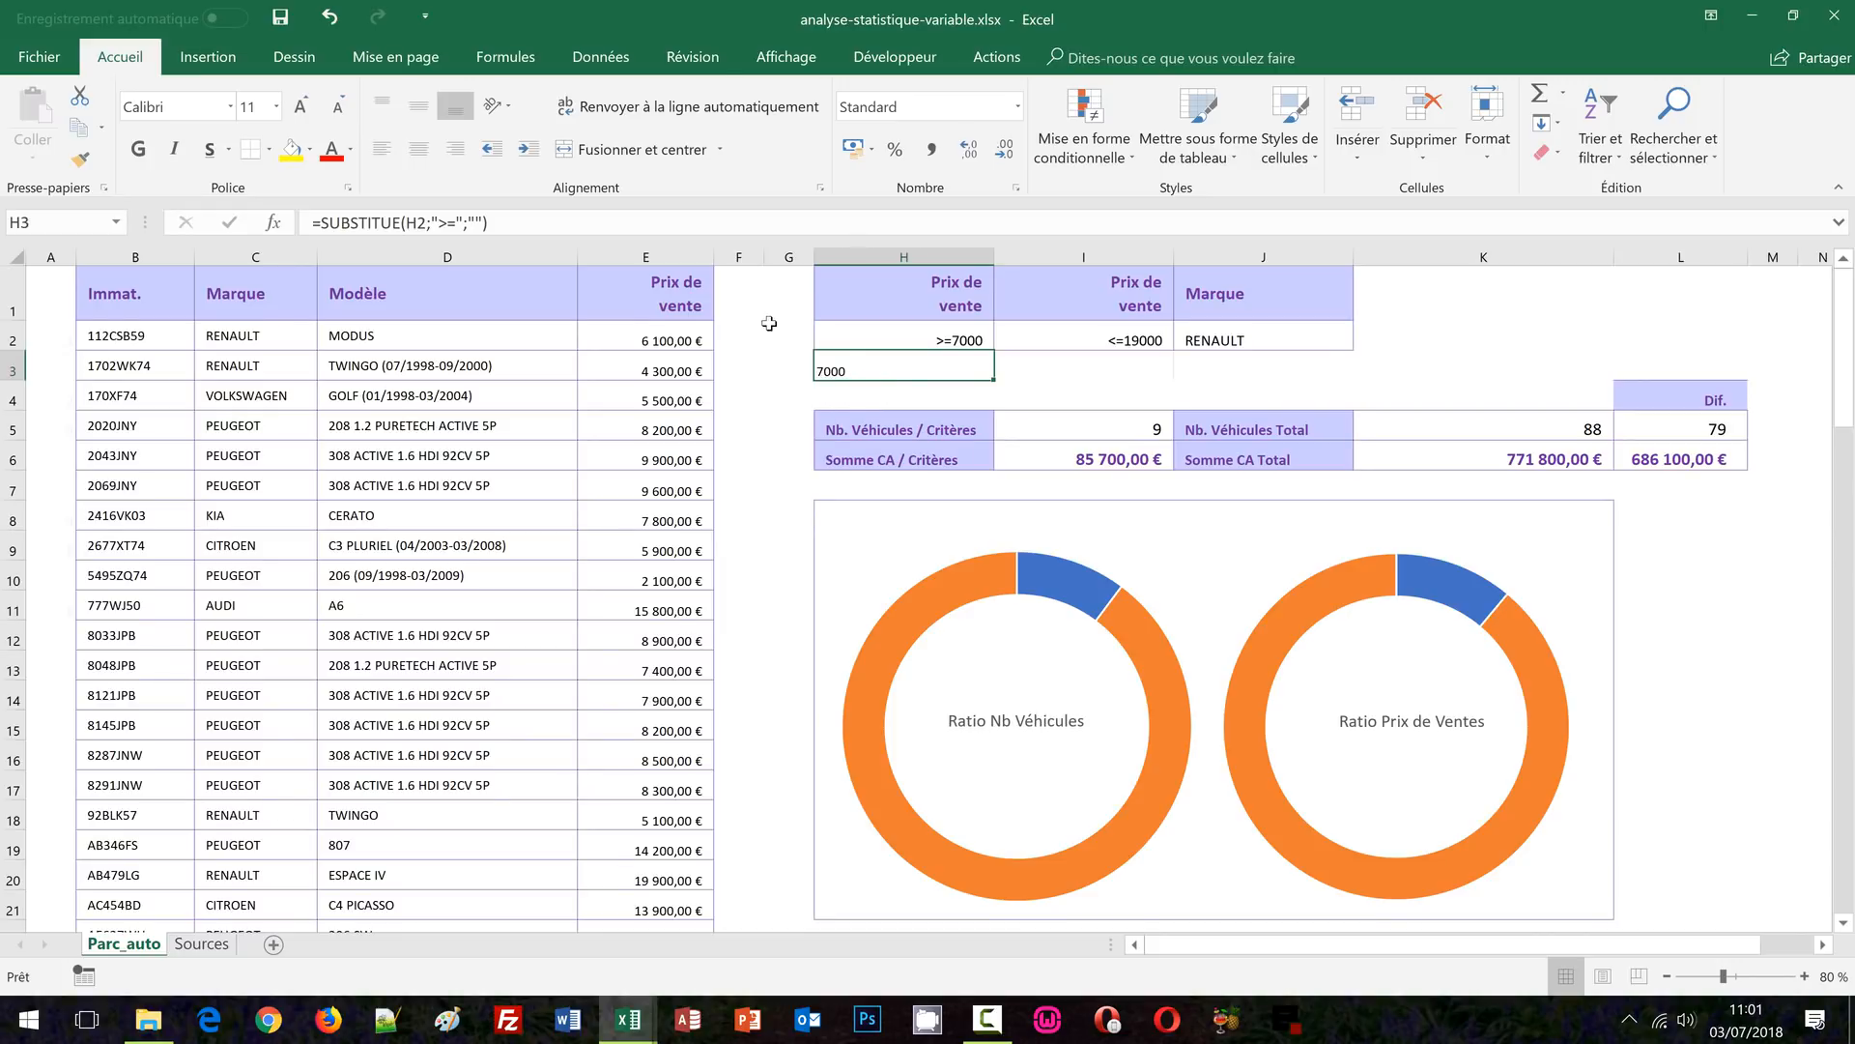
Wrap the formula in H3 in the CNUM function so it reads =CNUM(SUBSTITUE(H2;">=";""))
{"action": "left_click", "coordinate": [325, 223]}
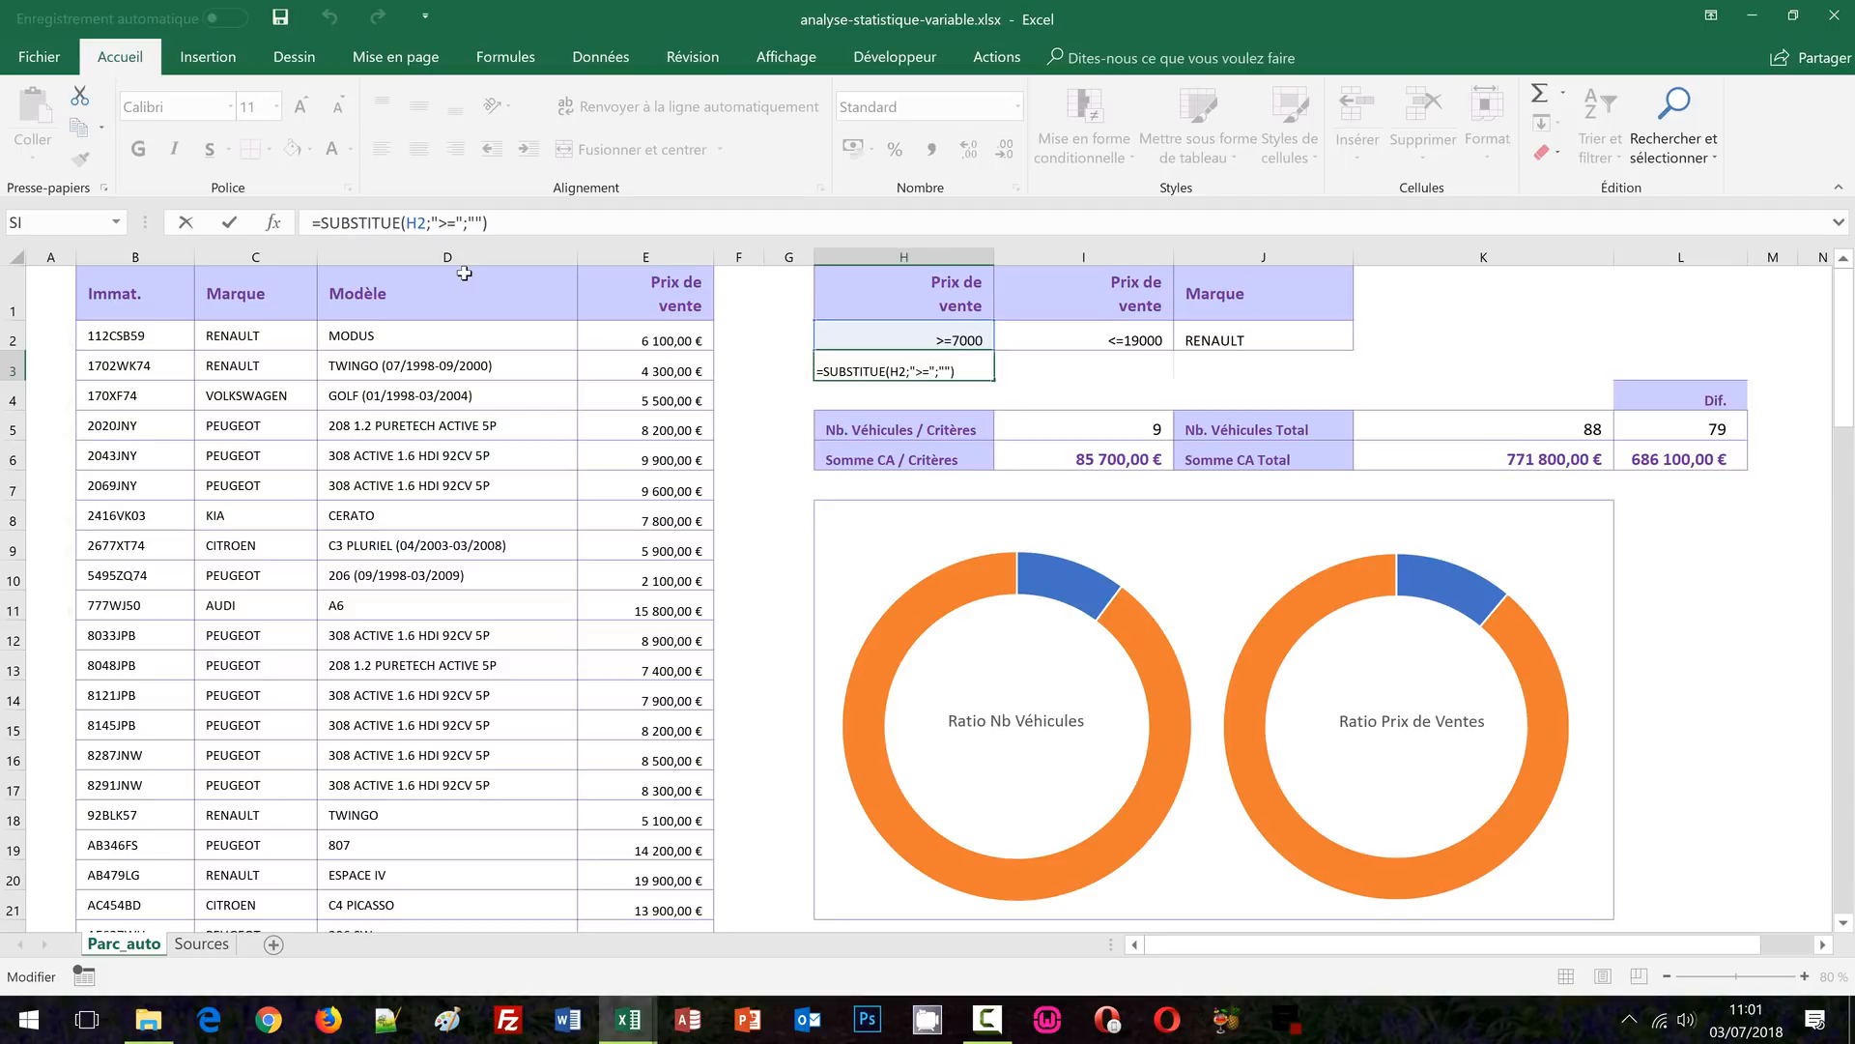
{"action": "type", "text": "c"}
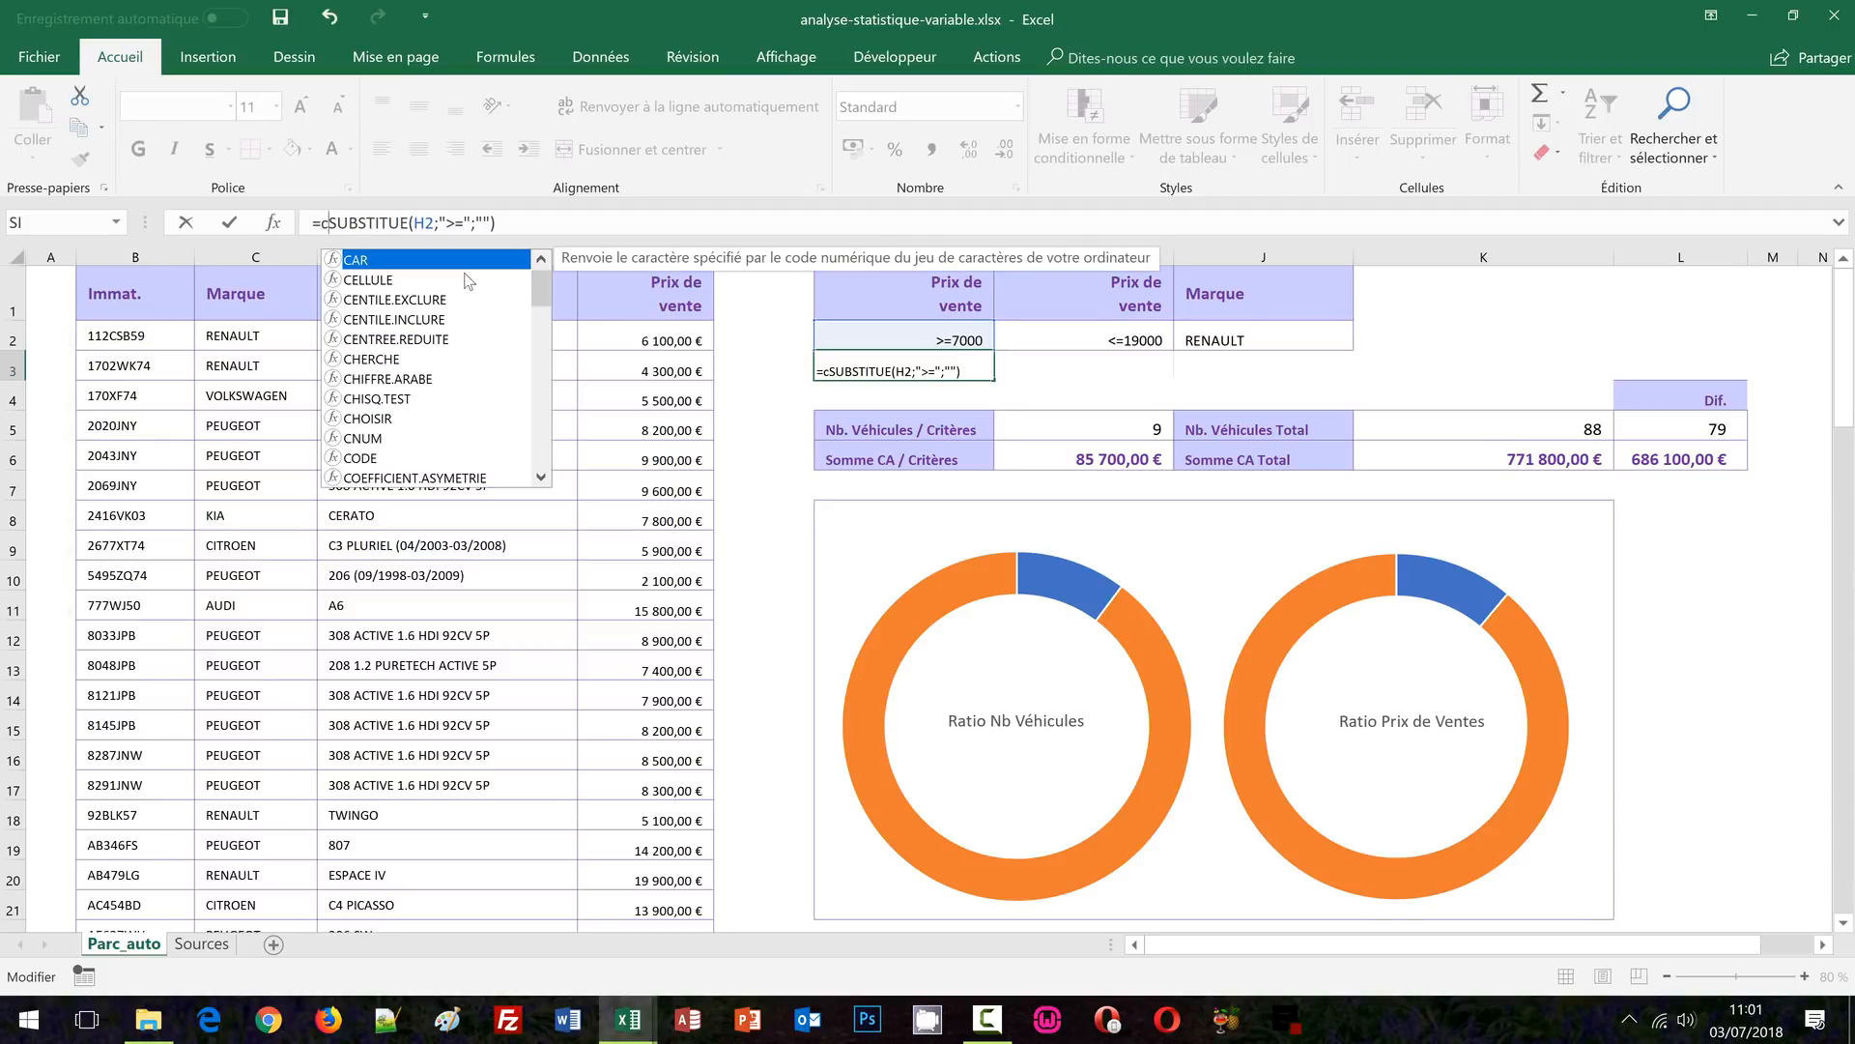
{"action": "type", "text": "num("}
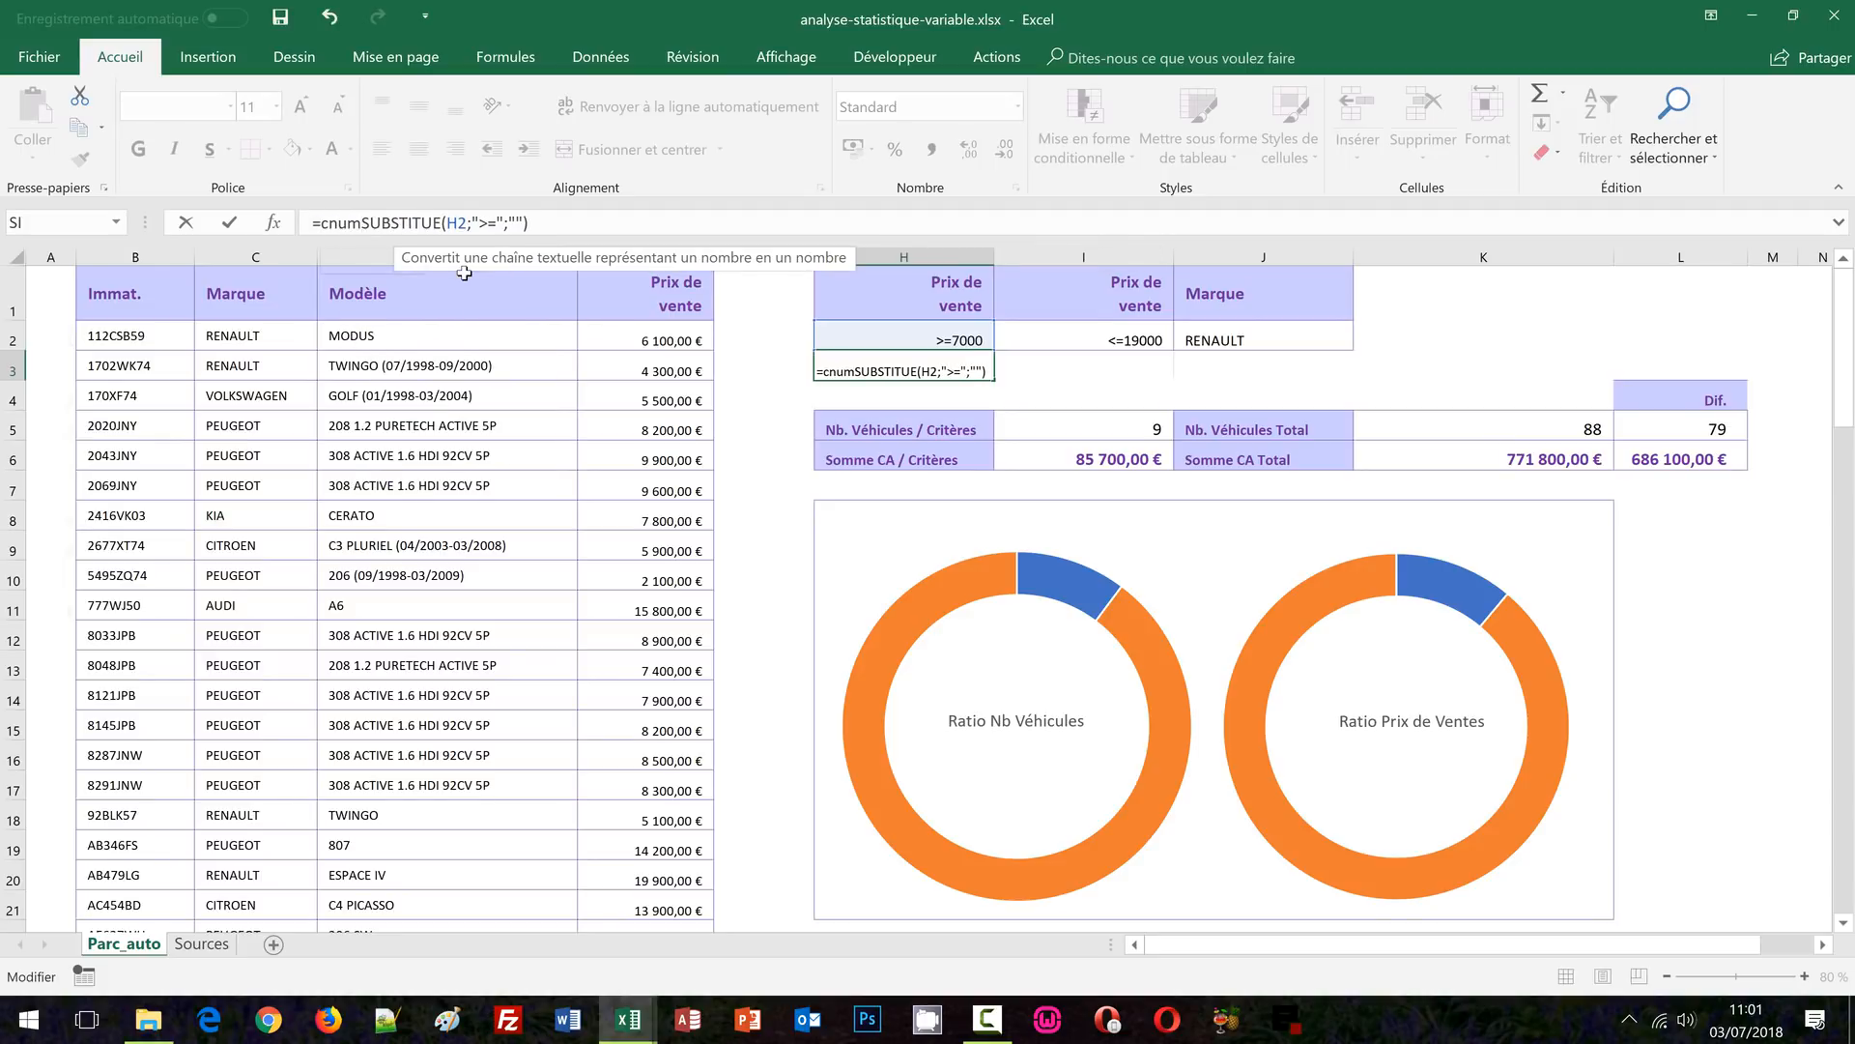
{"action": "key", "text": "BackSpace"}
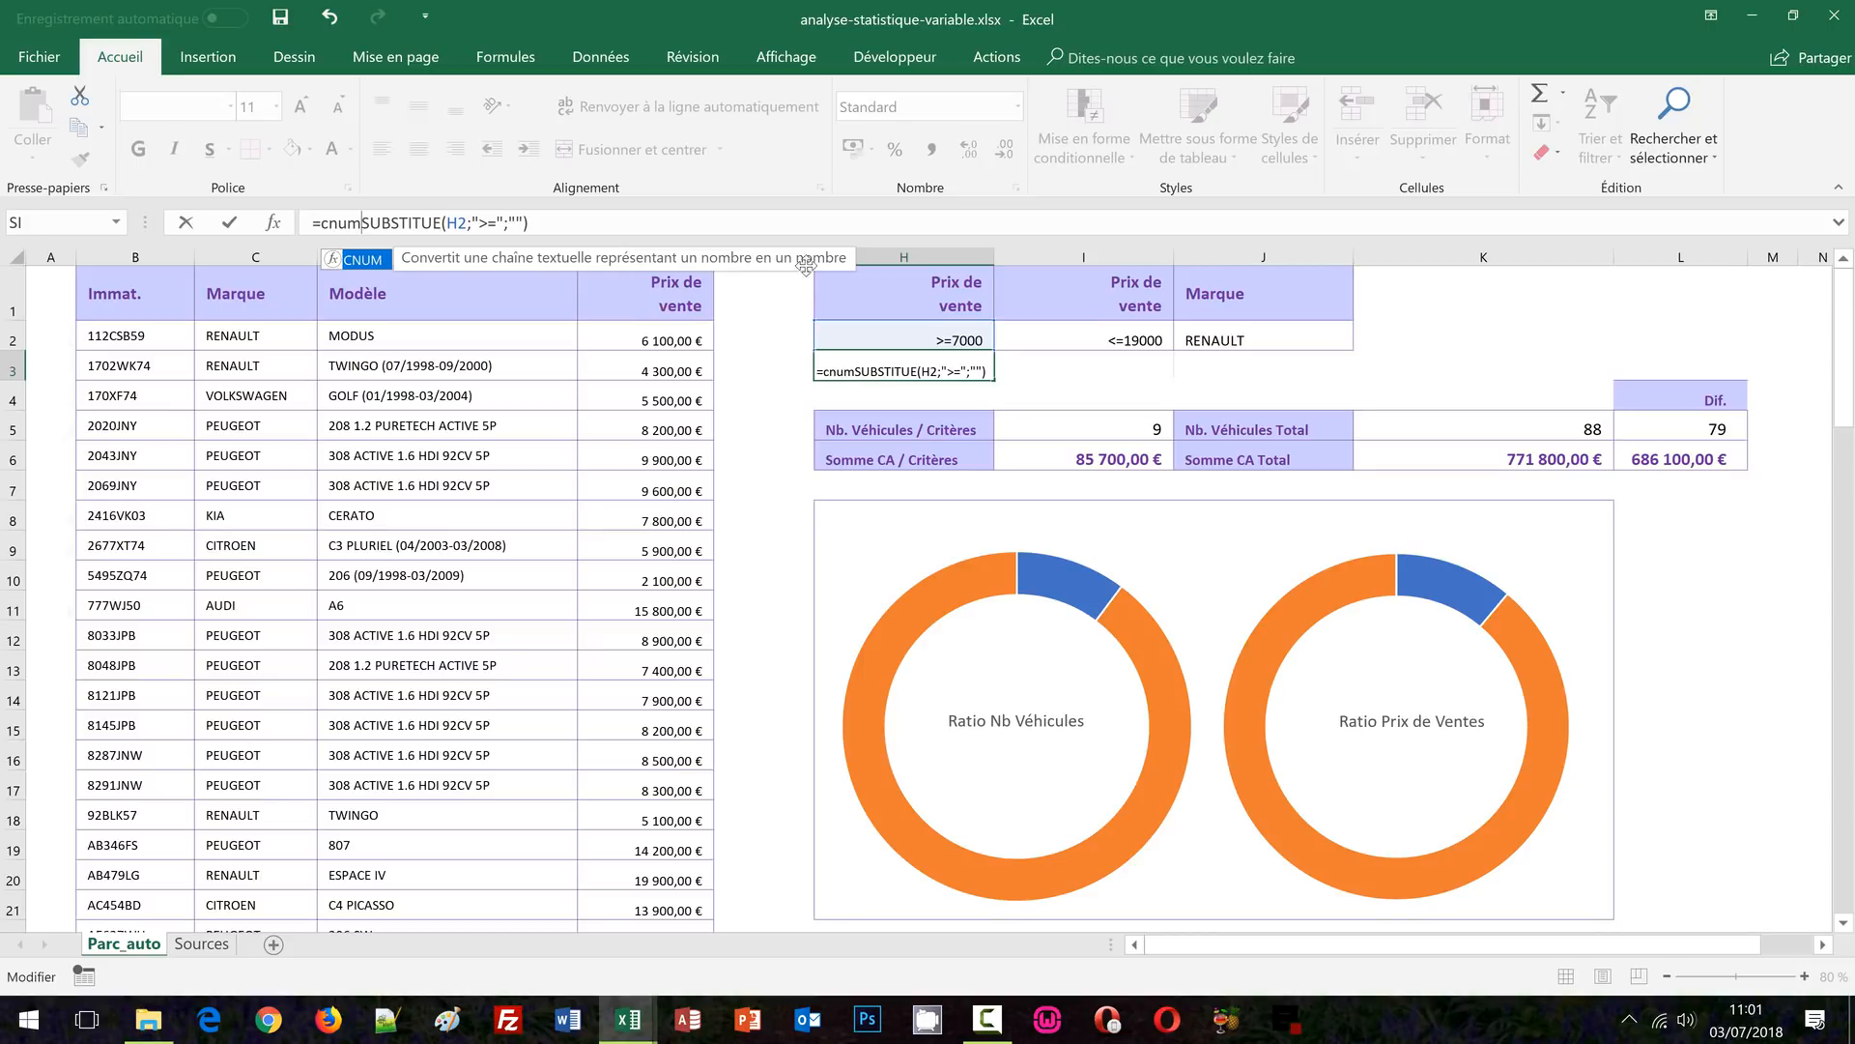
{"action": "type", "text": "("}
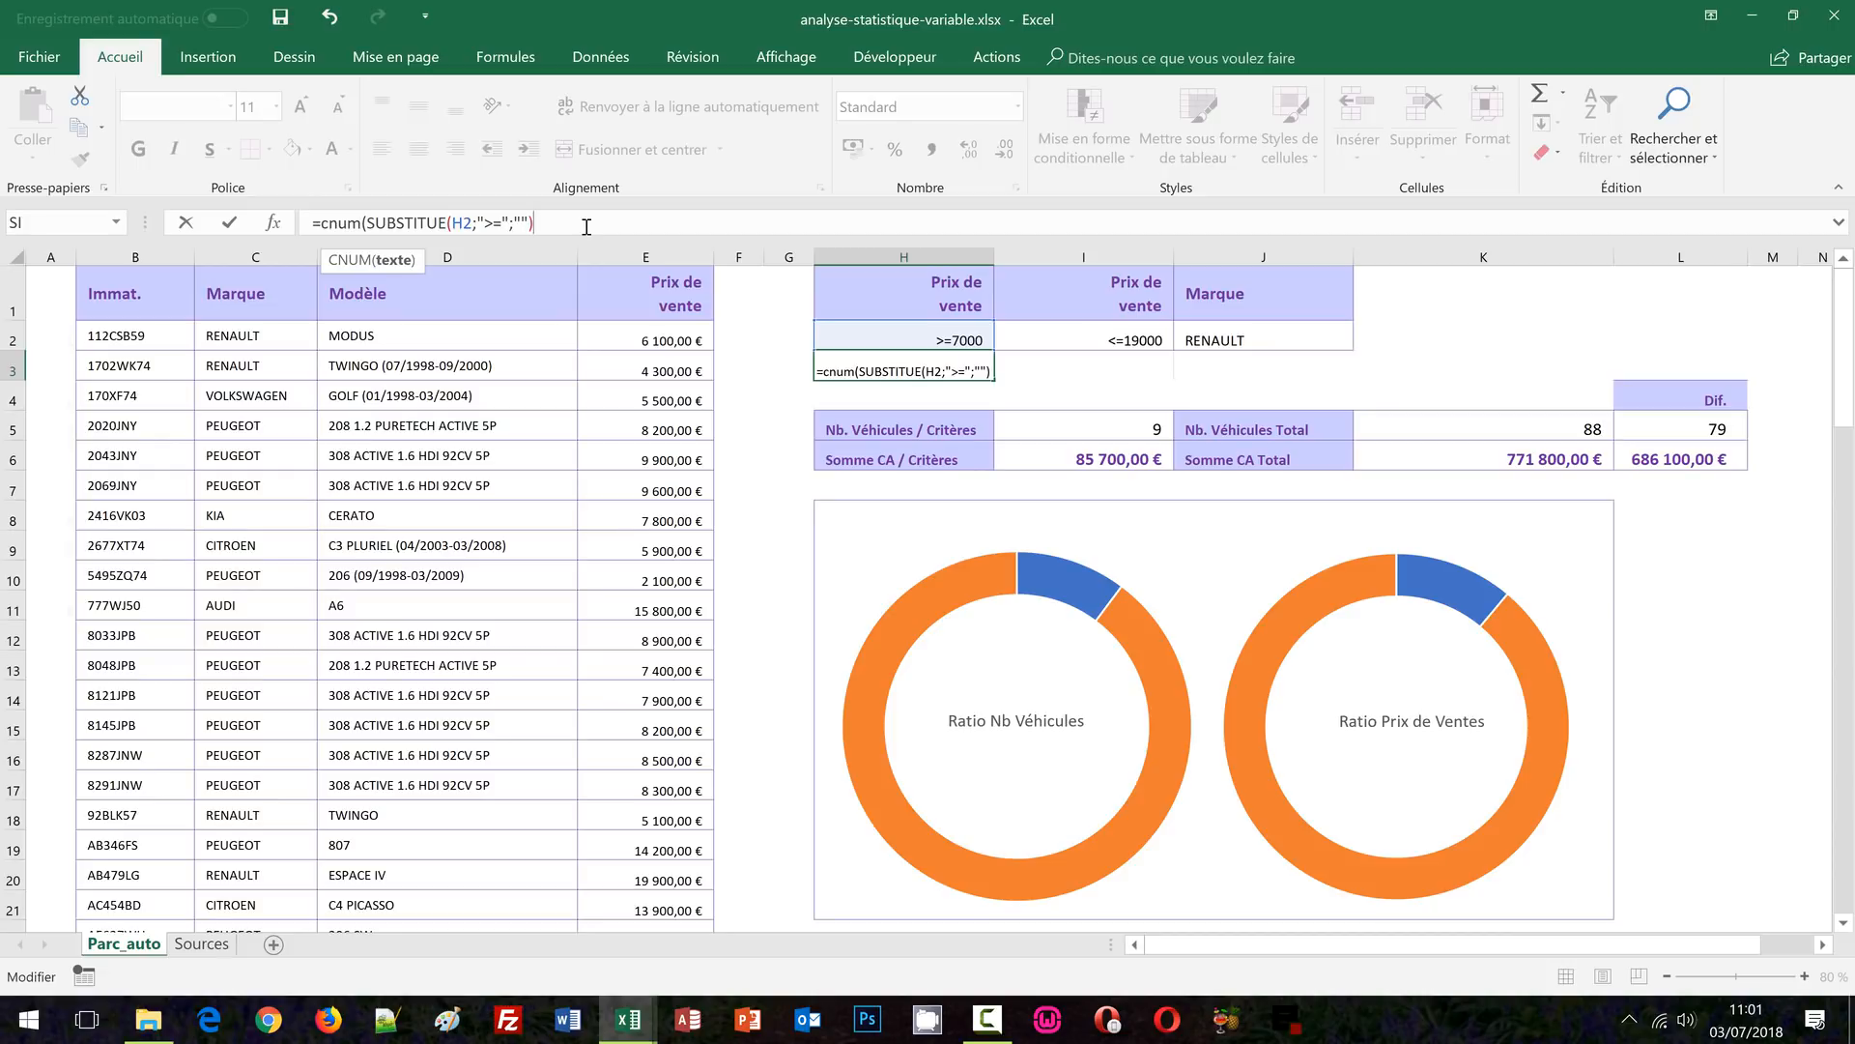
{"action": "type", "text": ")"}
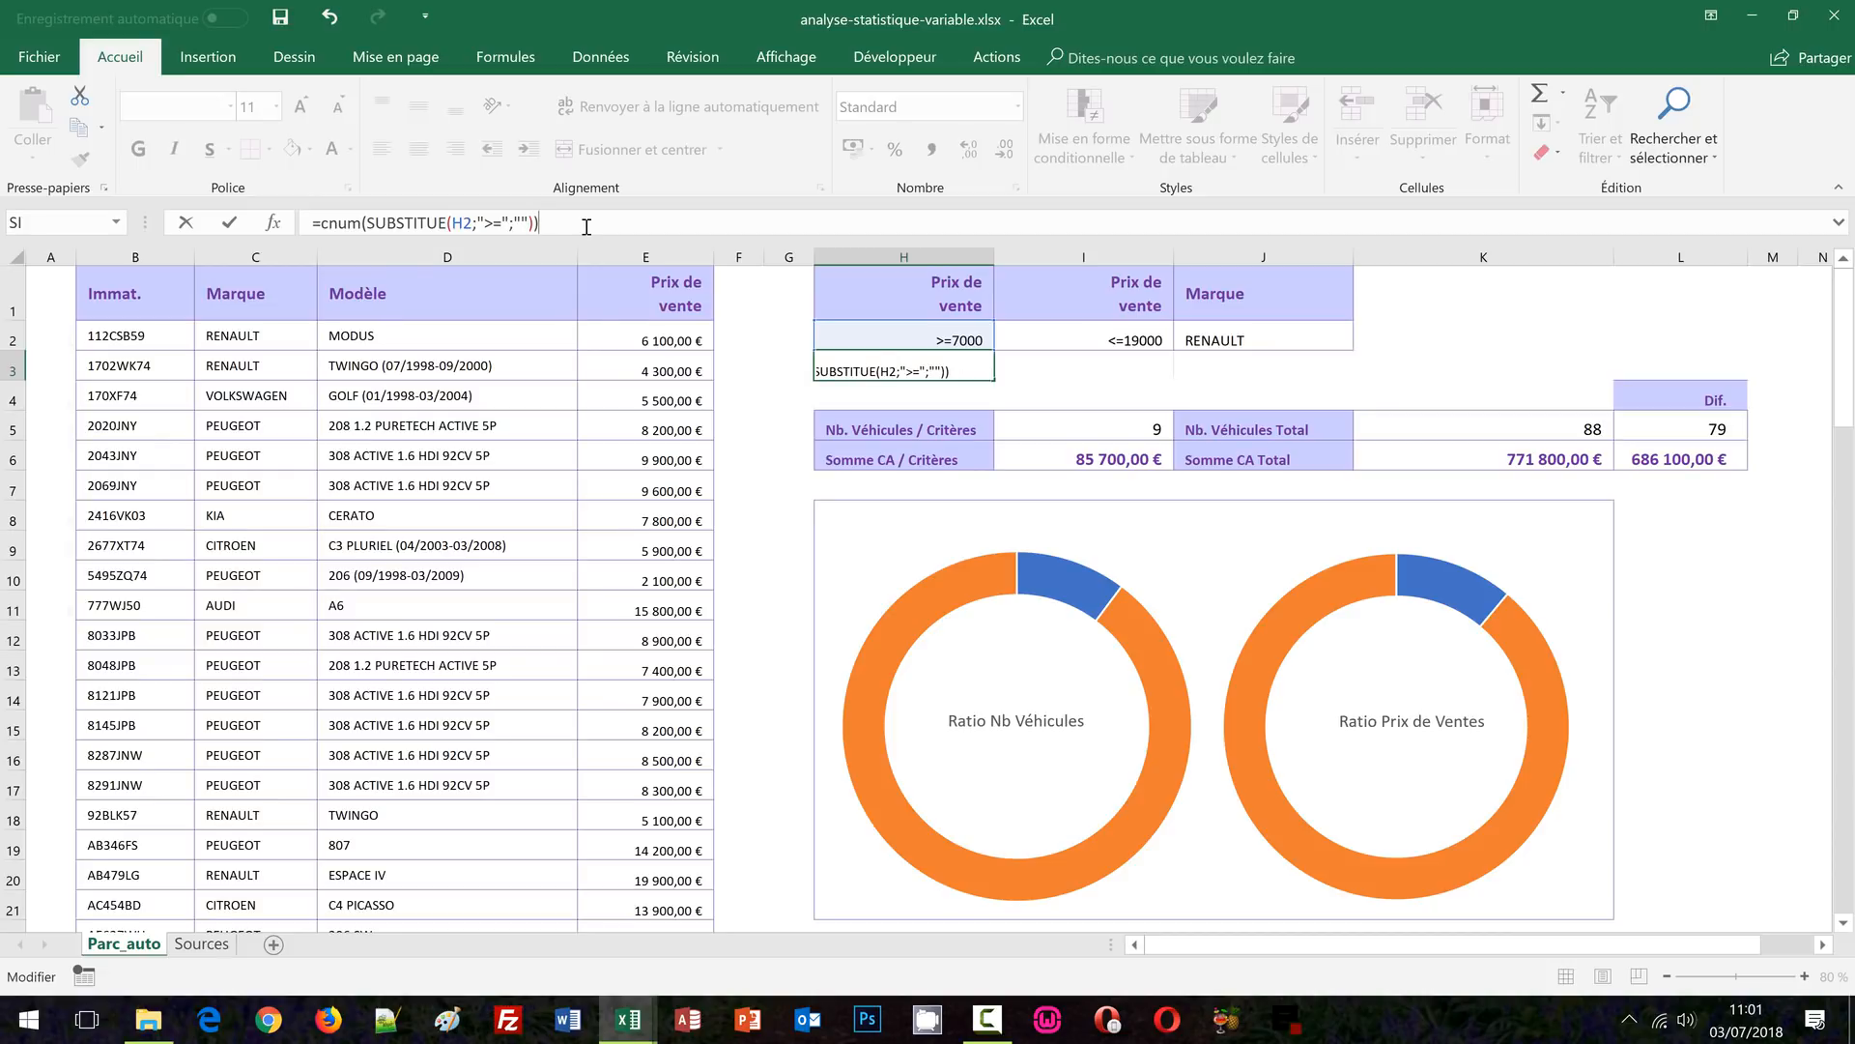
{"action": "key", "text": "ctrl+Return"}
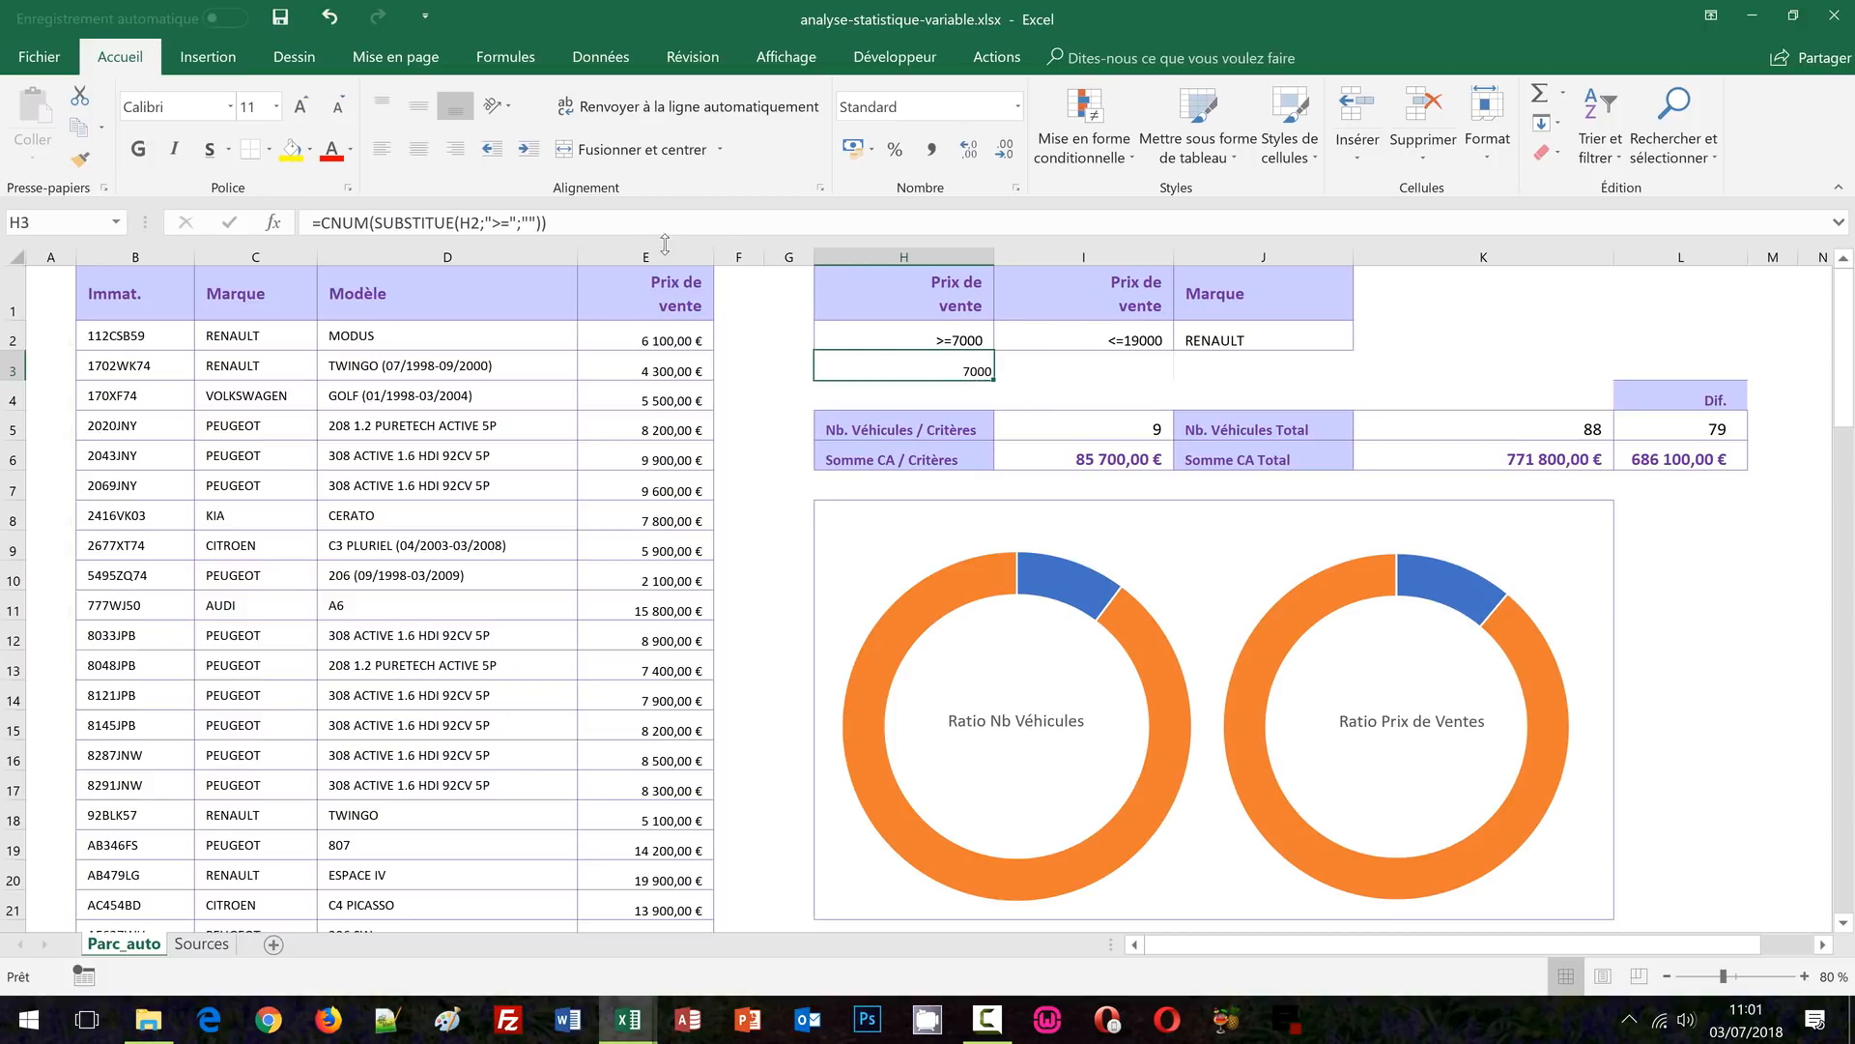
Enter the formula =CNUM(SUBSTITUE(I2;"<=";"")) in cell I3 to extract the maximum price as a number
{"action": "left_click", "coordinate": [1046, 370]}
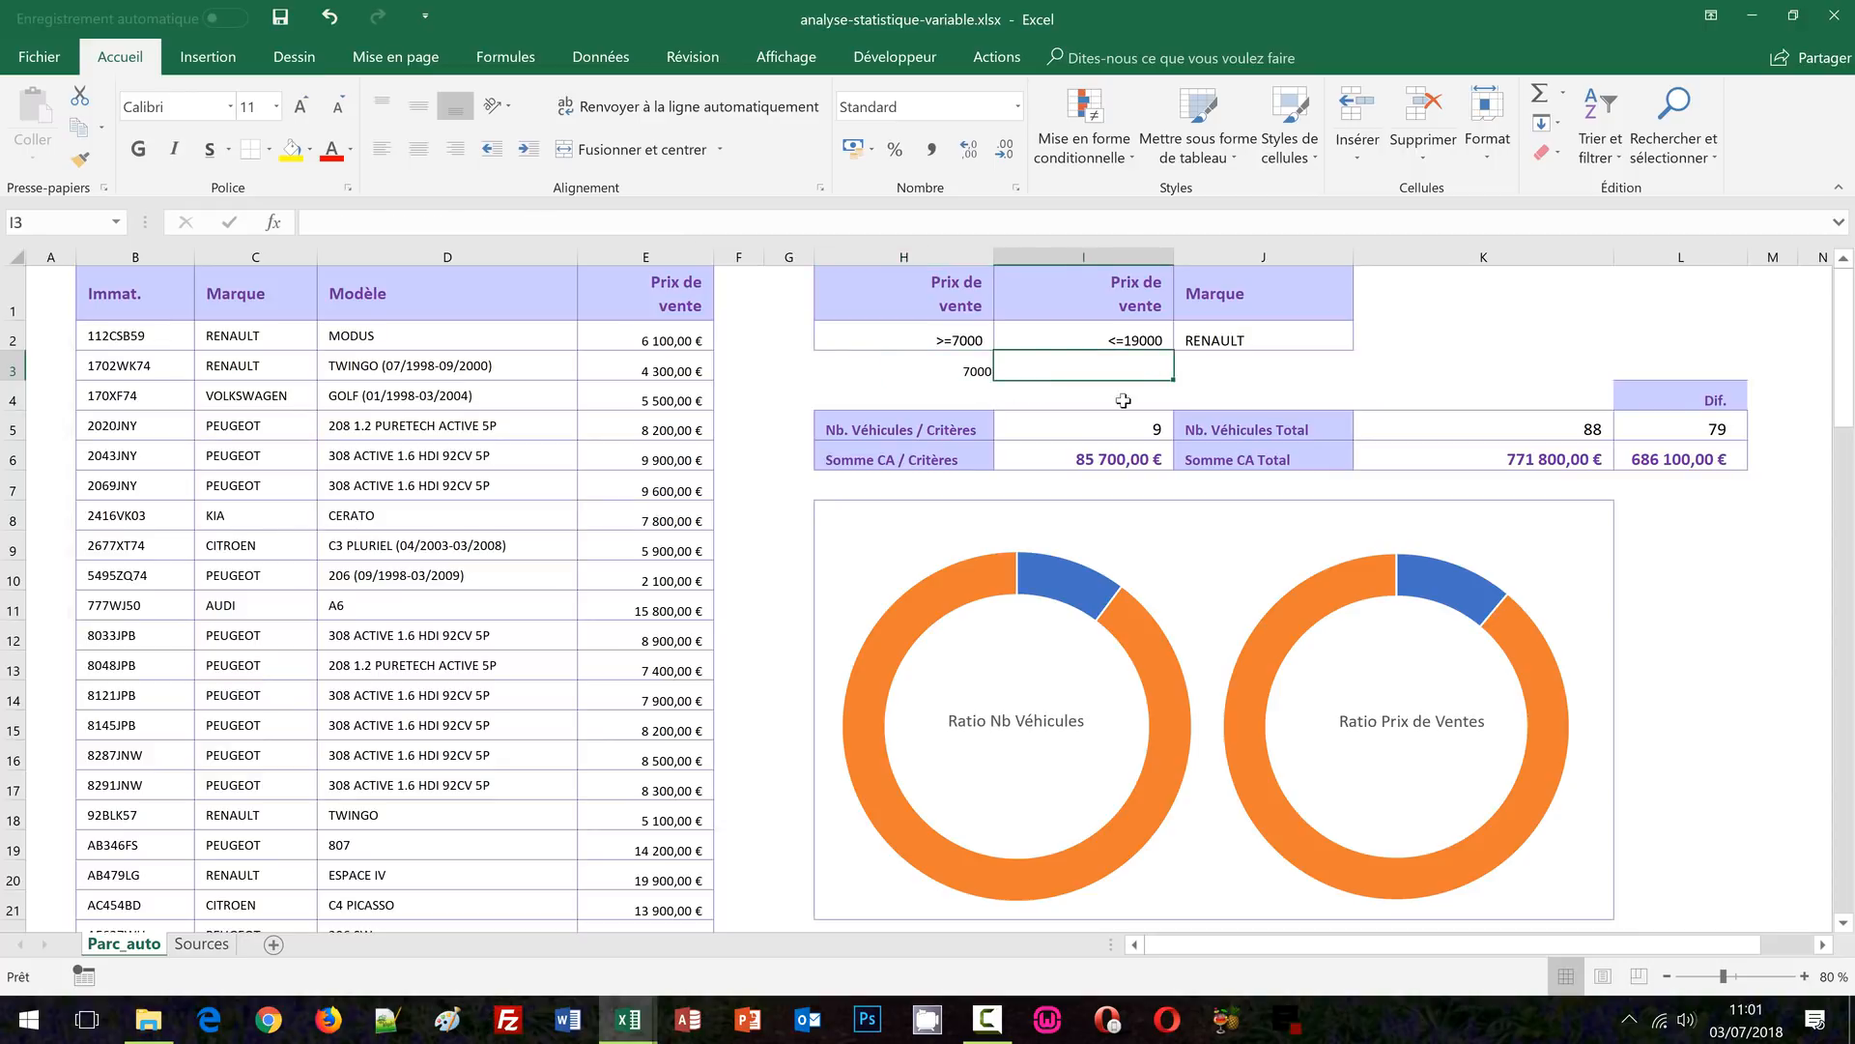
{"action": "type", "text": "="}
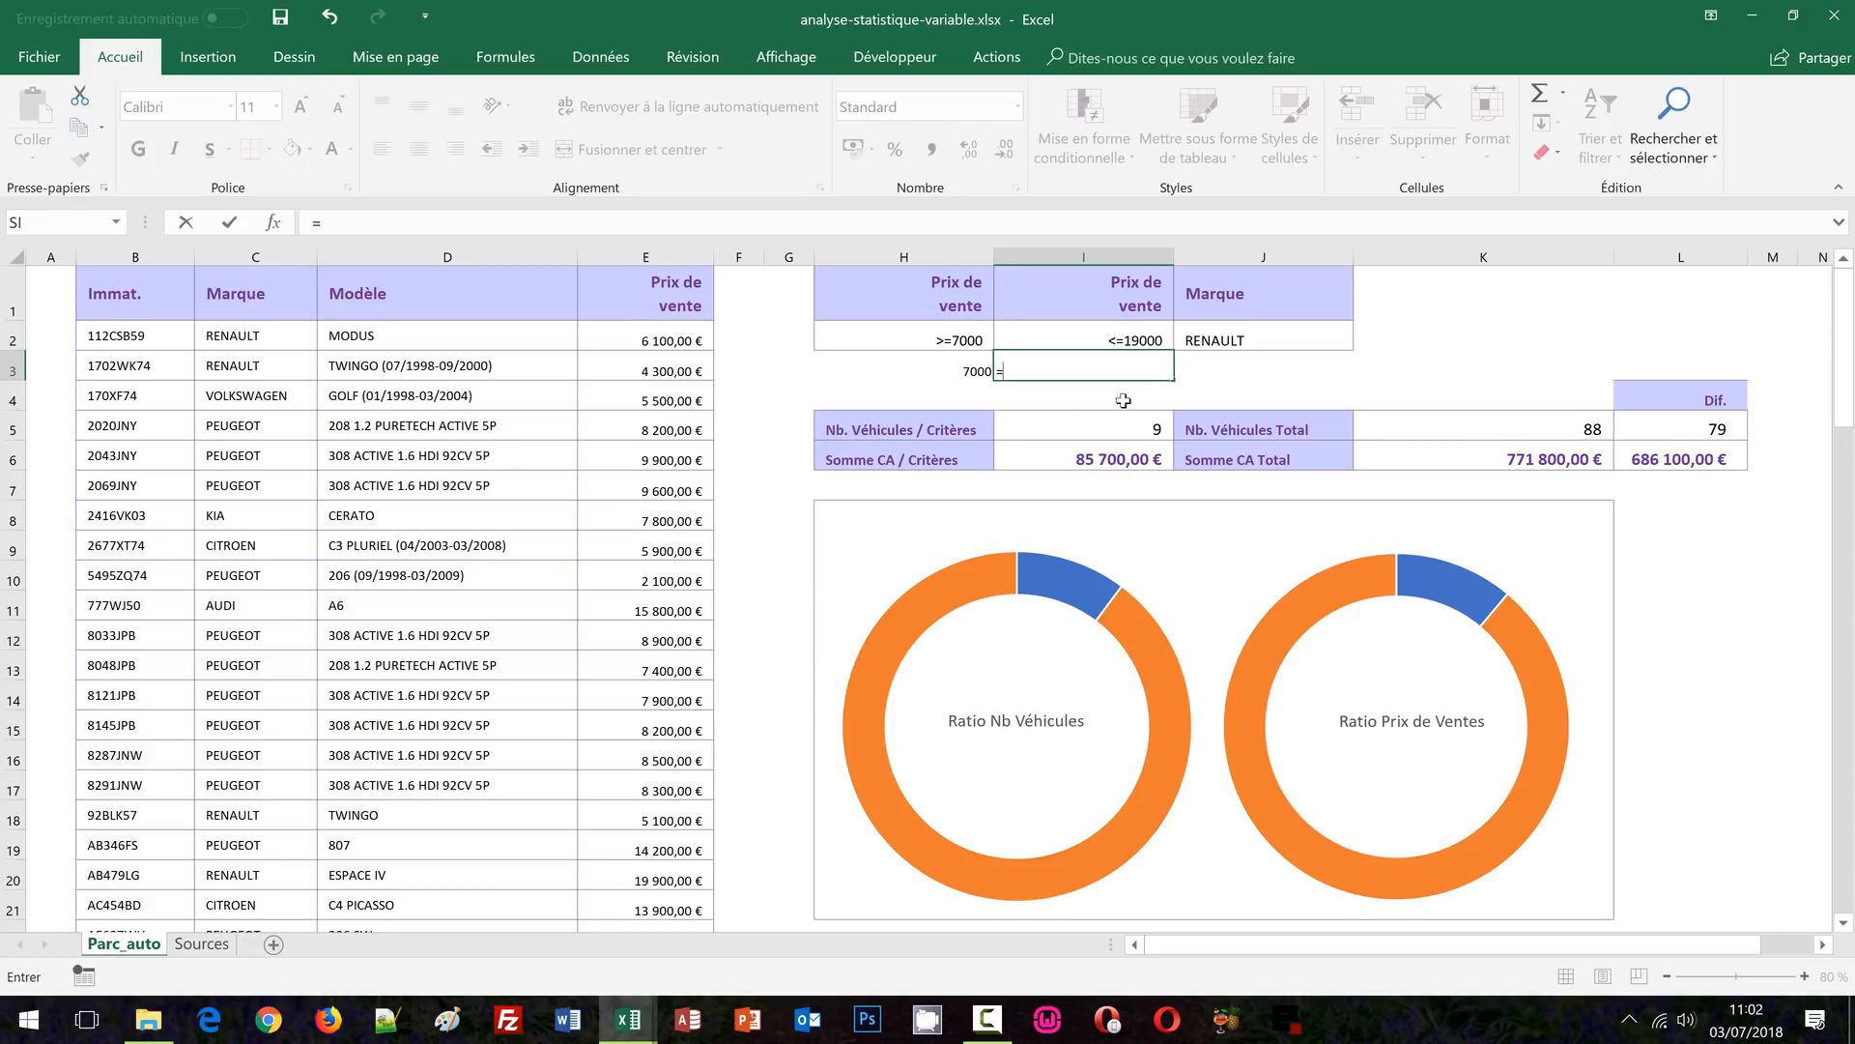
{"action": "type", "text": "cnum"}
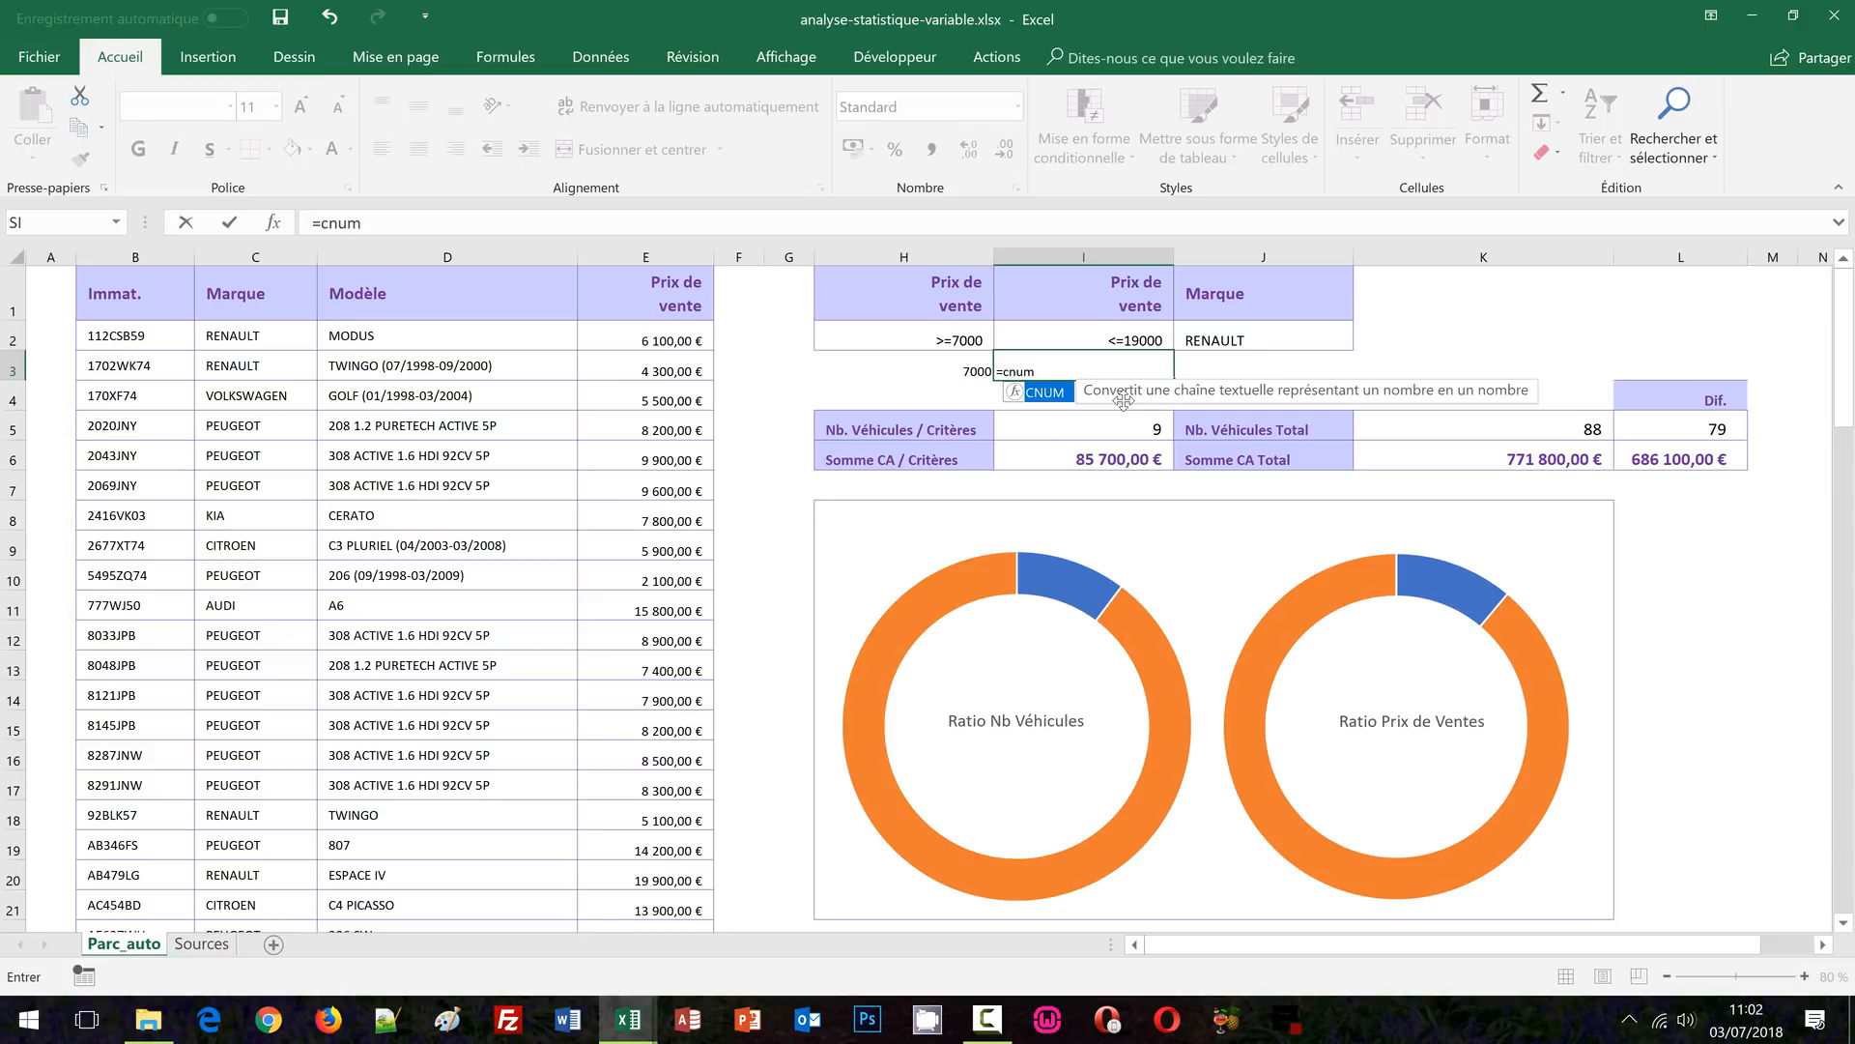
{"action": "type", "text": "("}
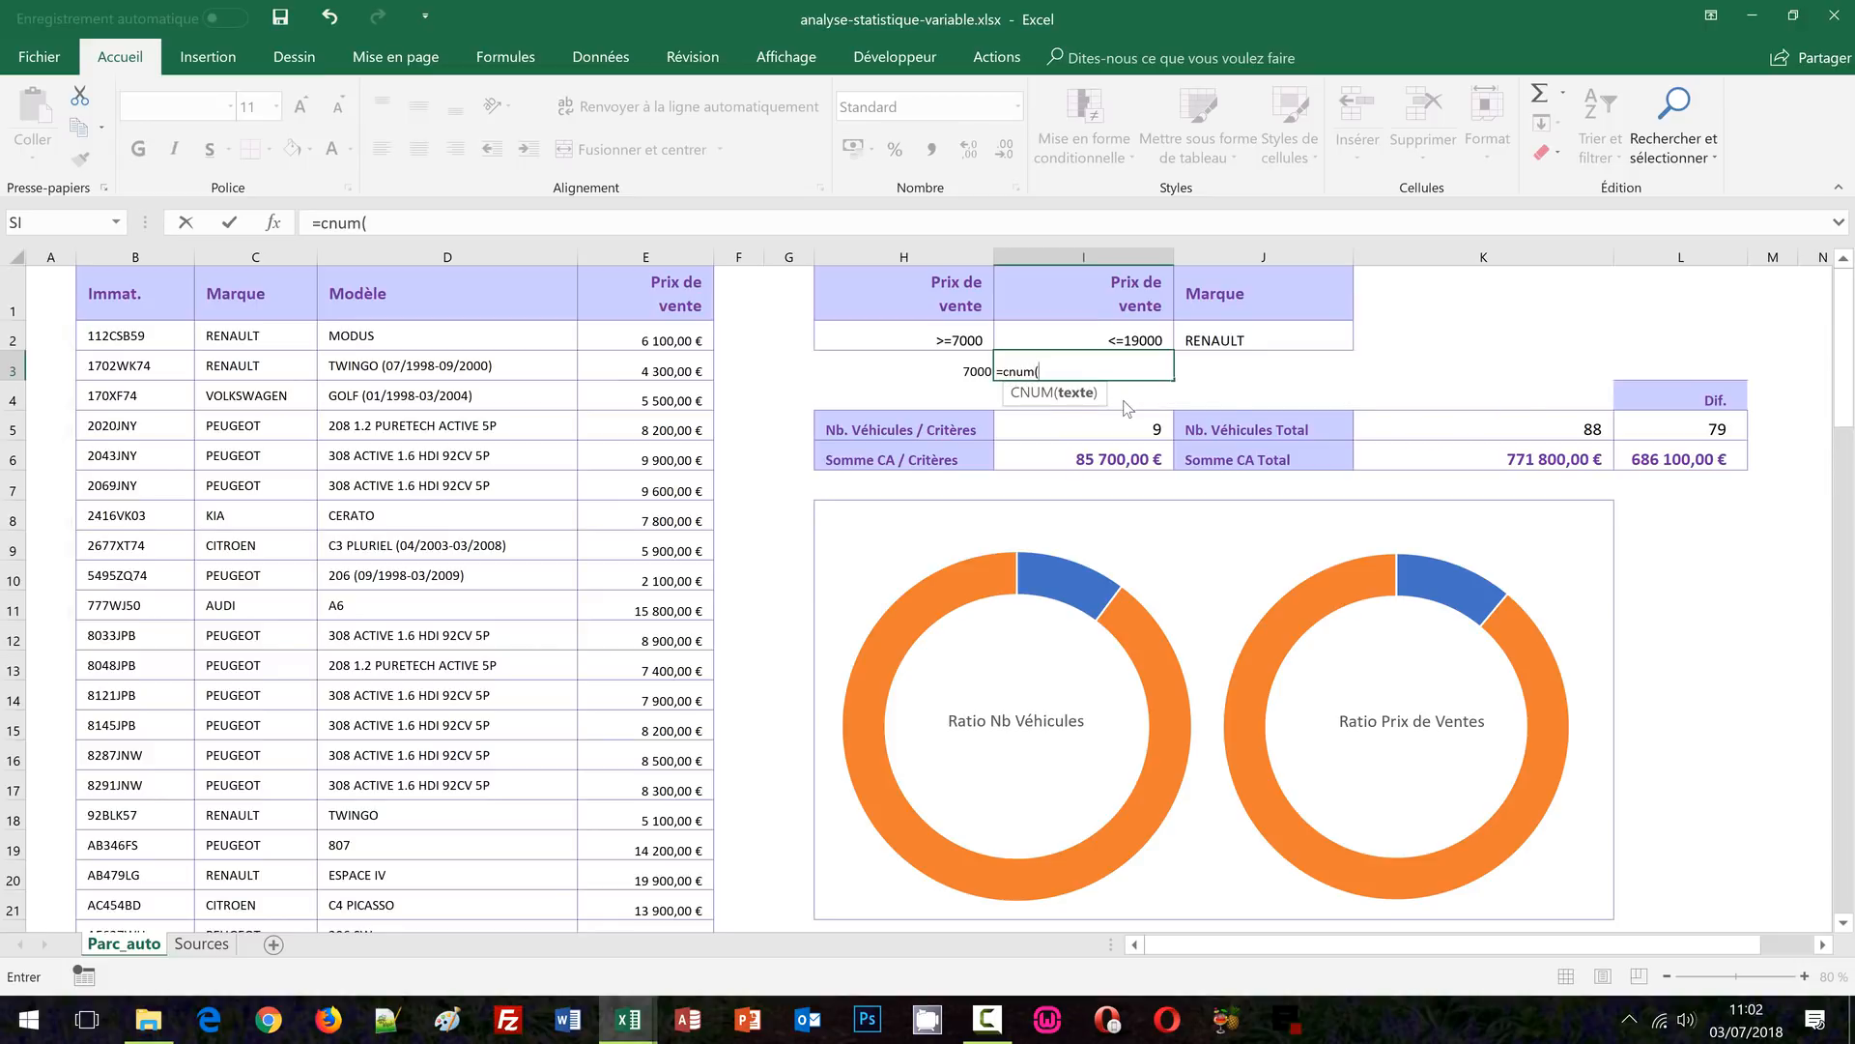
{"action": "type", "text": "substit"}
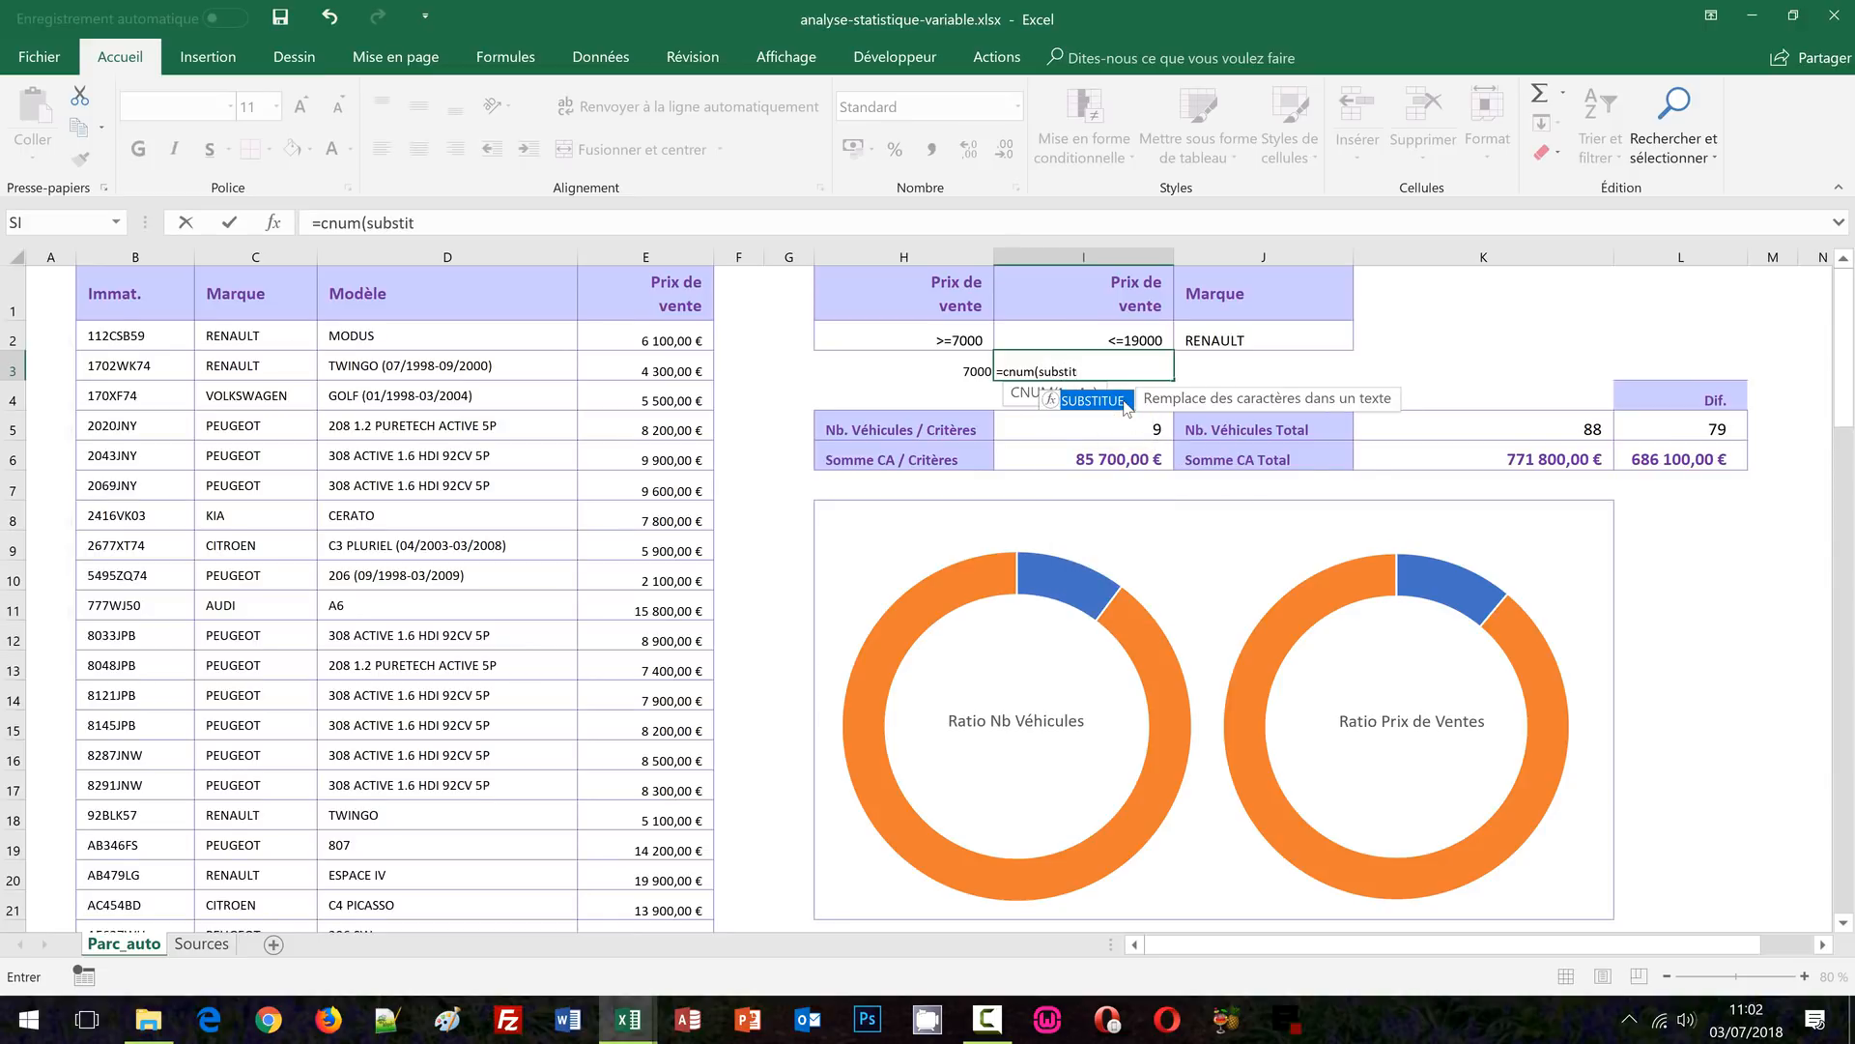
{"action": "double_click", "coordinate": [1126, 402]}
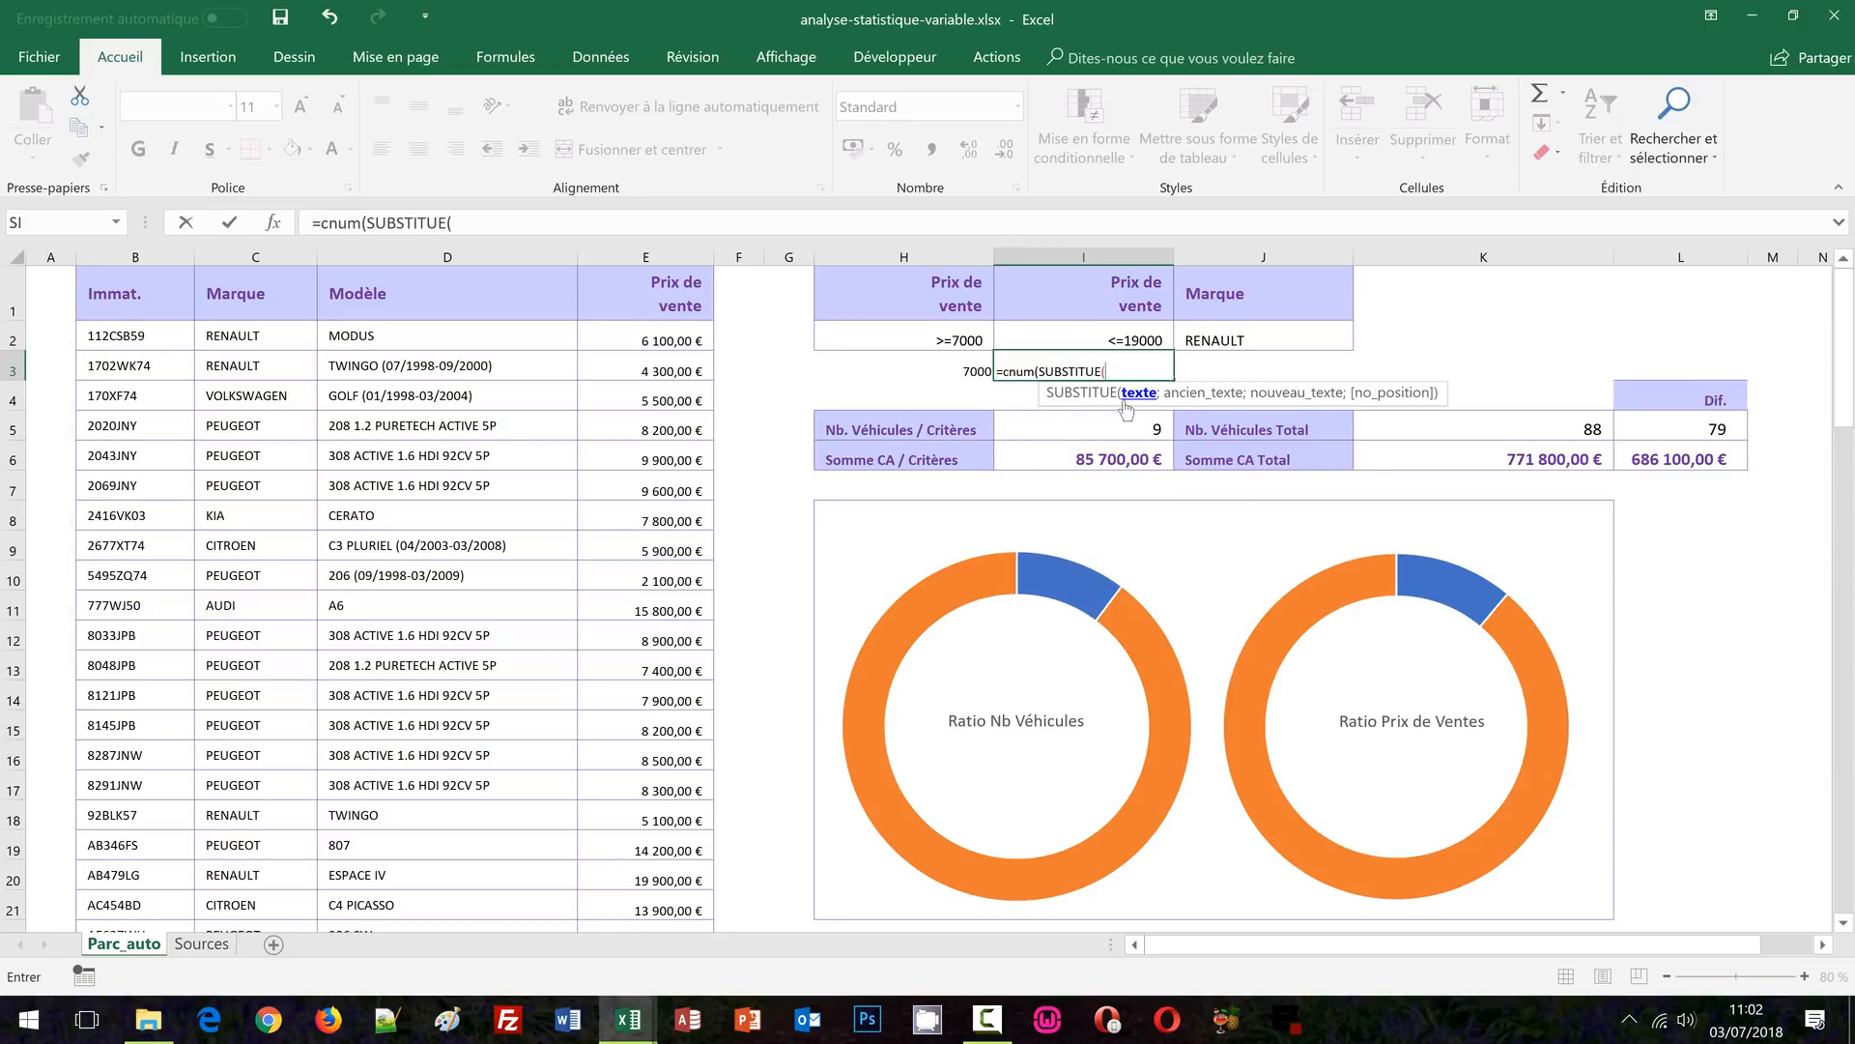
{"action": "left_click", "coordinate": [1137, 337]}
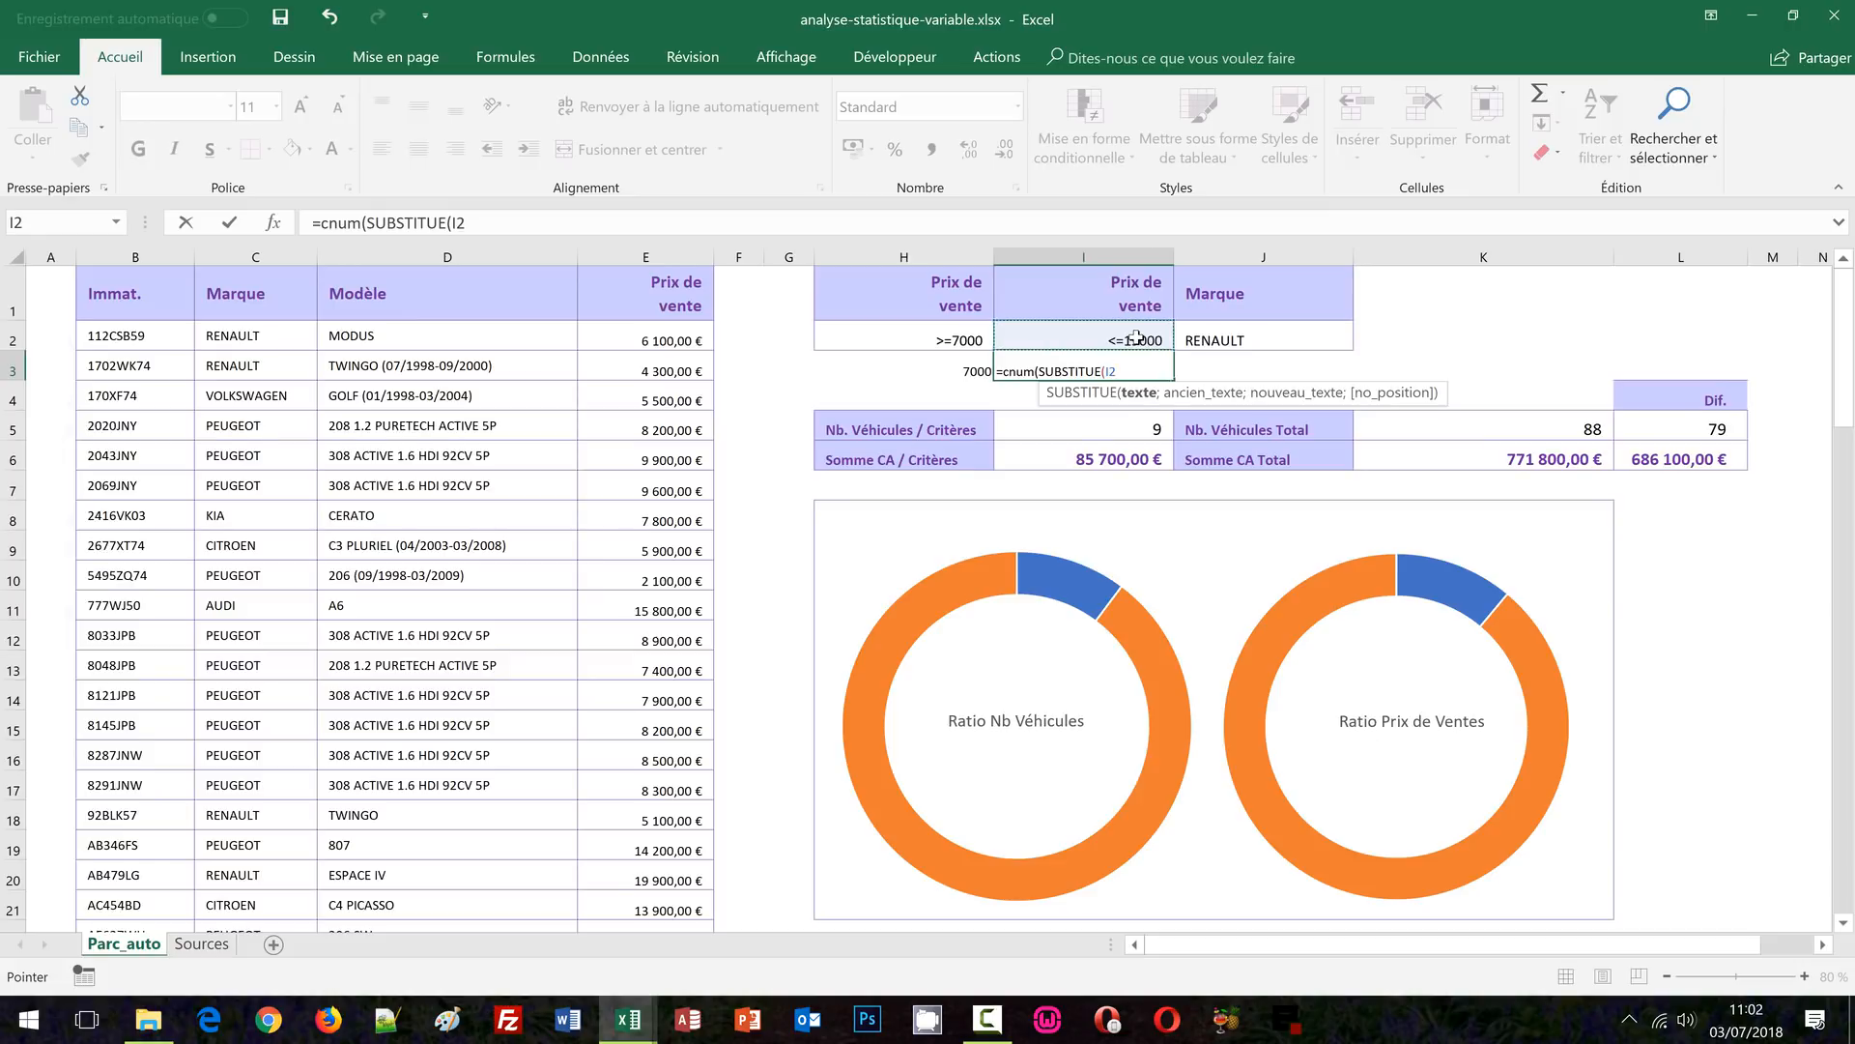
{"action": "type", "text": ";"}
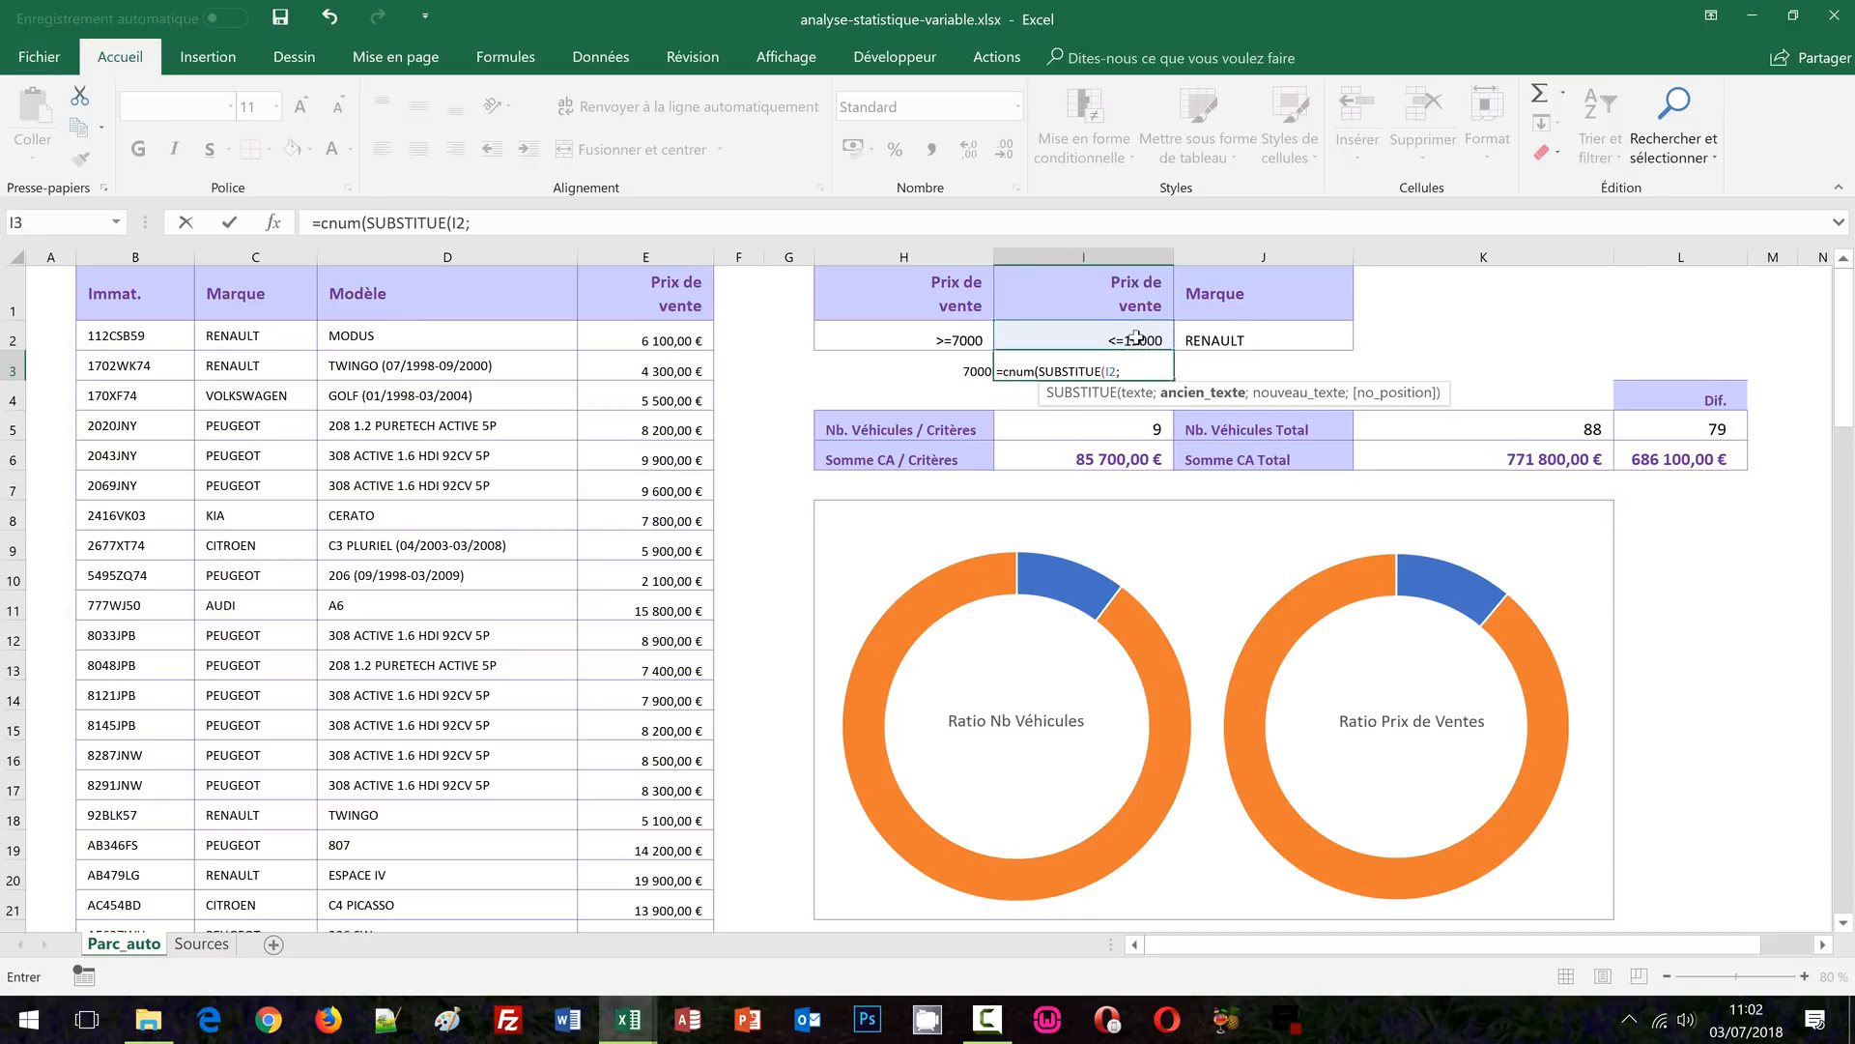
{"action": "type", "text": "\"<=\";\"\""}
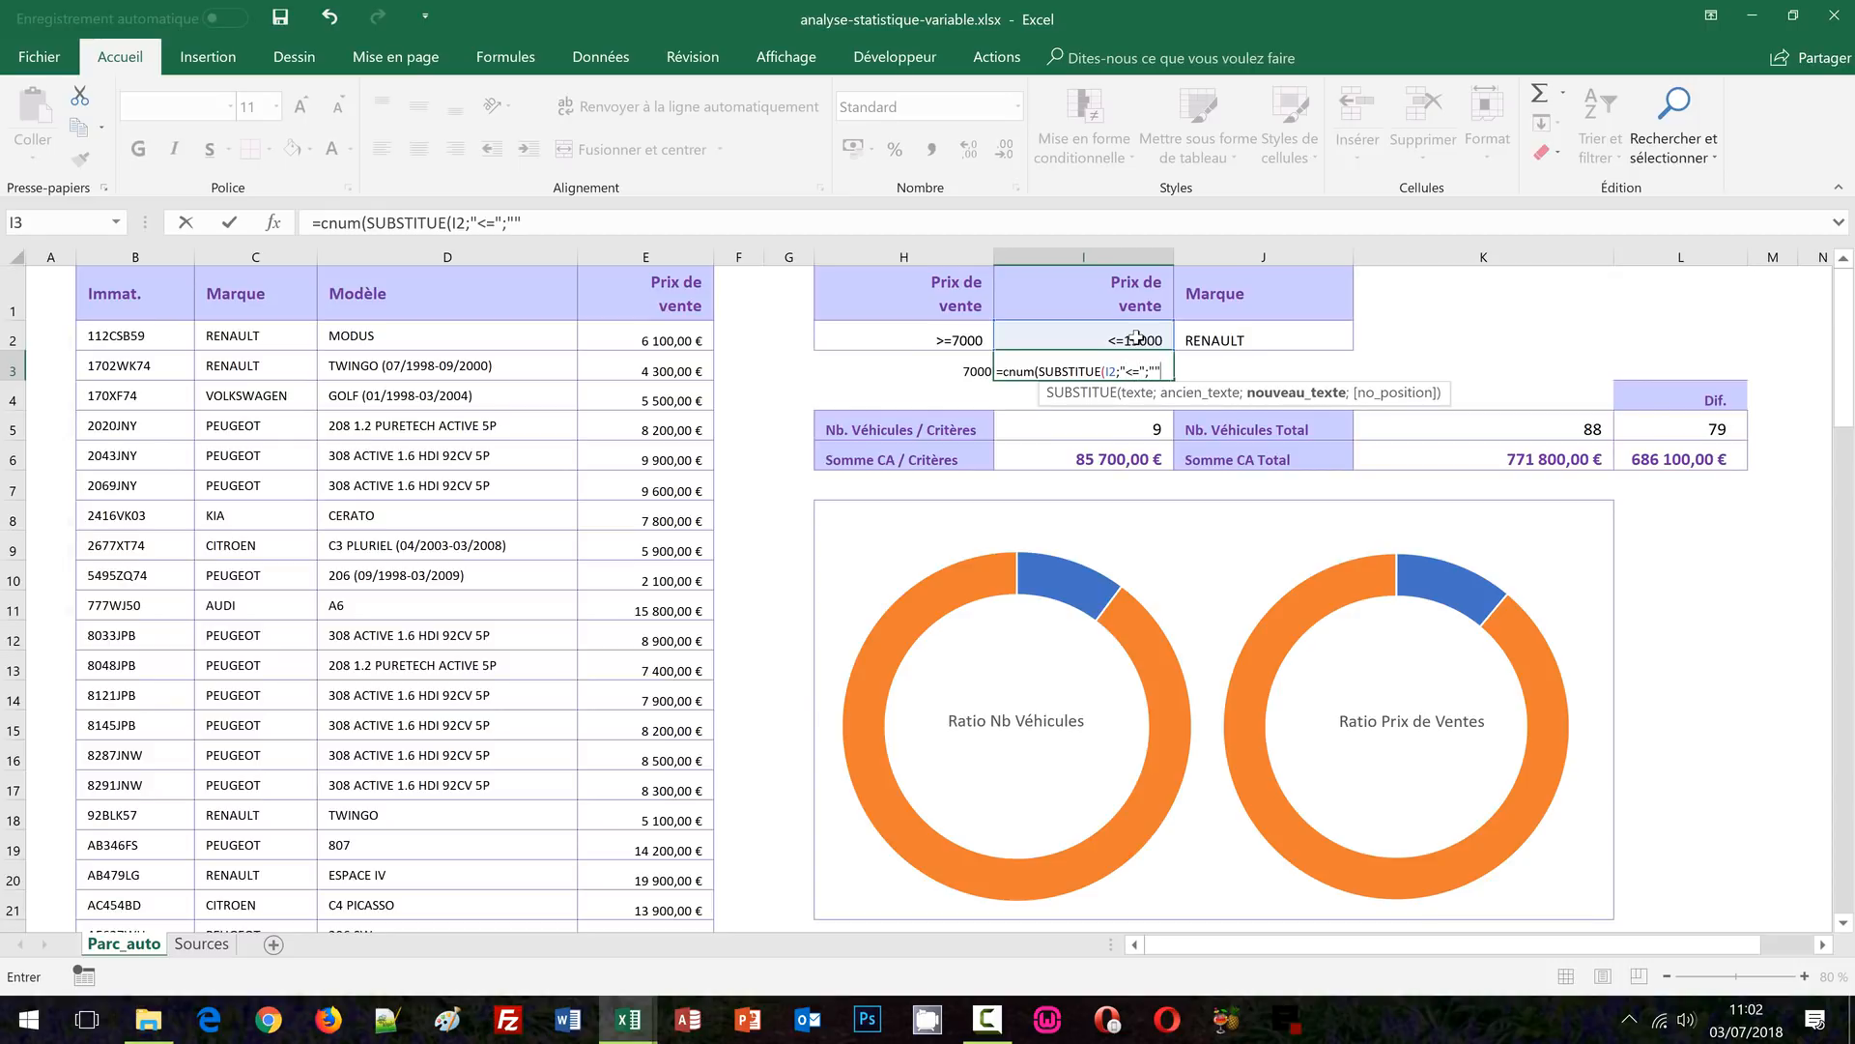
{"action": "type", "text": "))"}
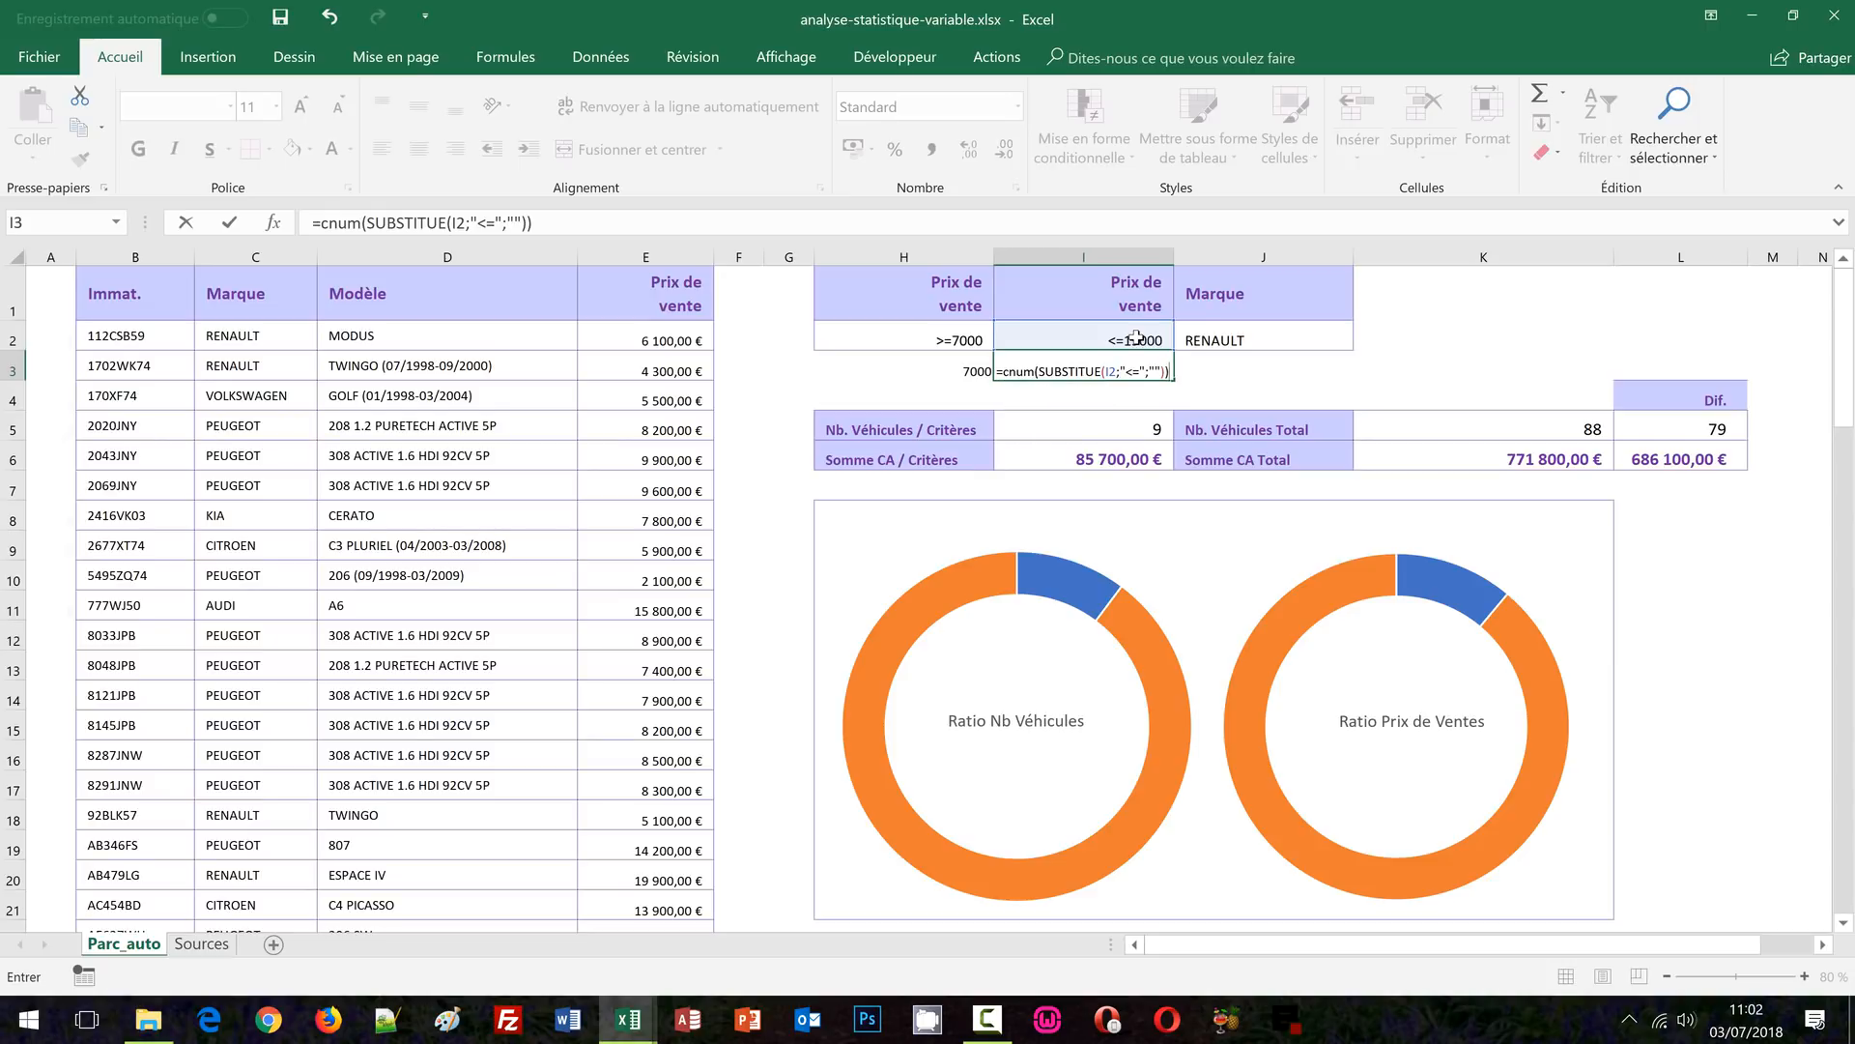
{"action": "key", "text": "Return"}
Hide the extracted numbers in H3:I3 by setting their font colour to a near-white theme shade
{"action": "left_click", "coordinate": [1425, 377]}
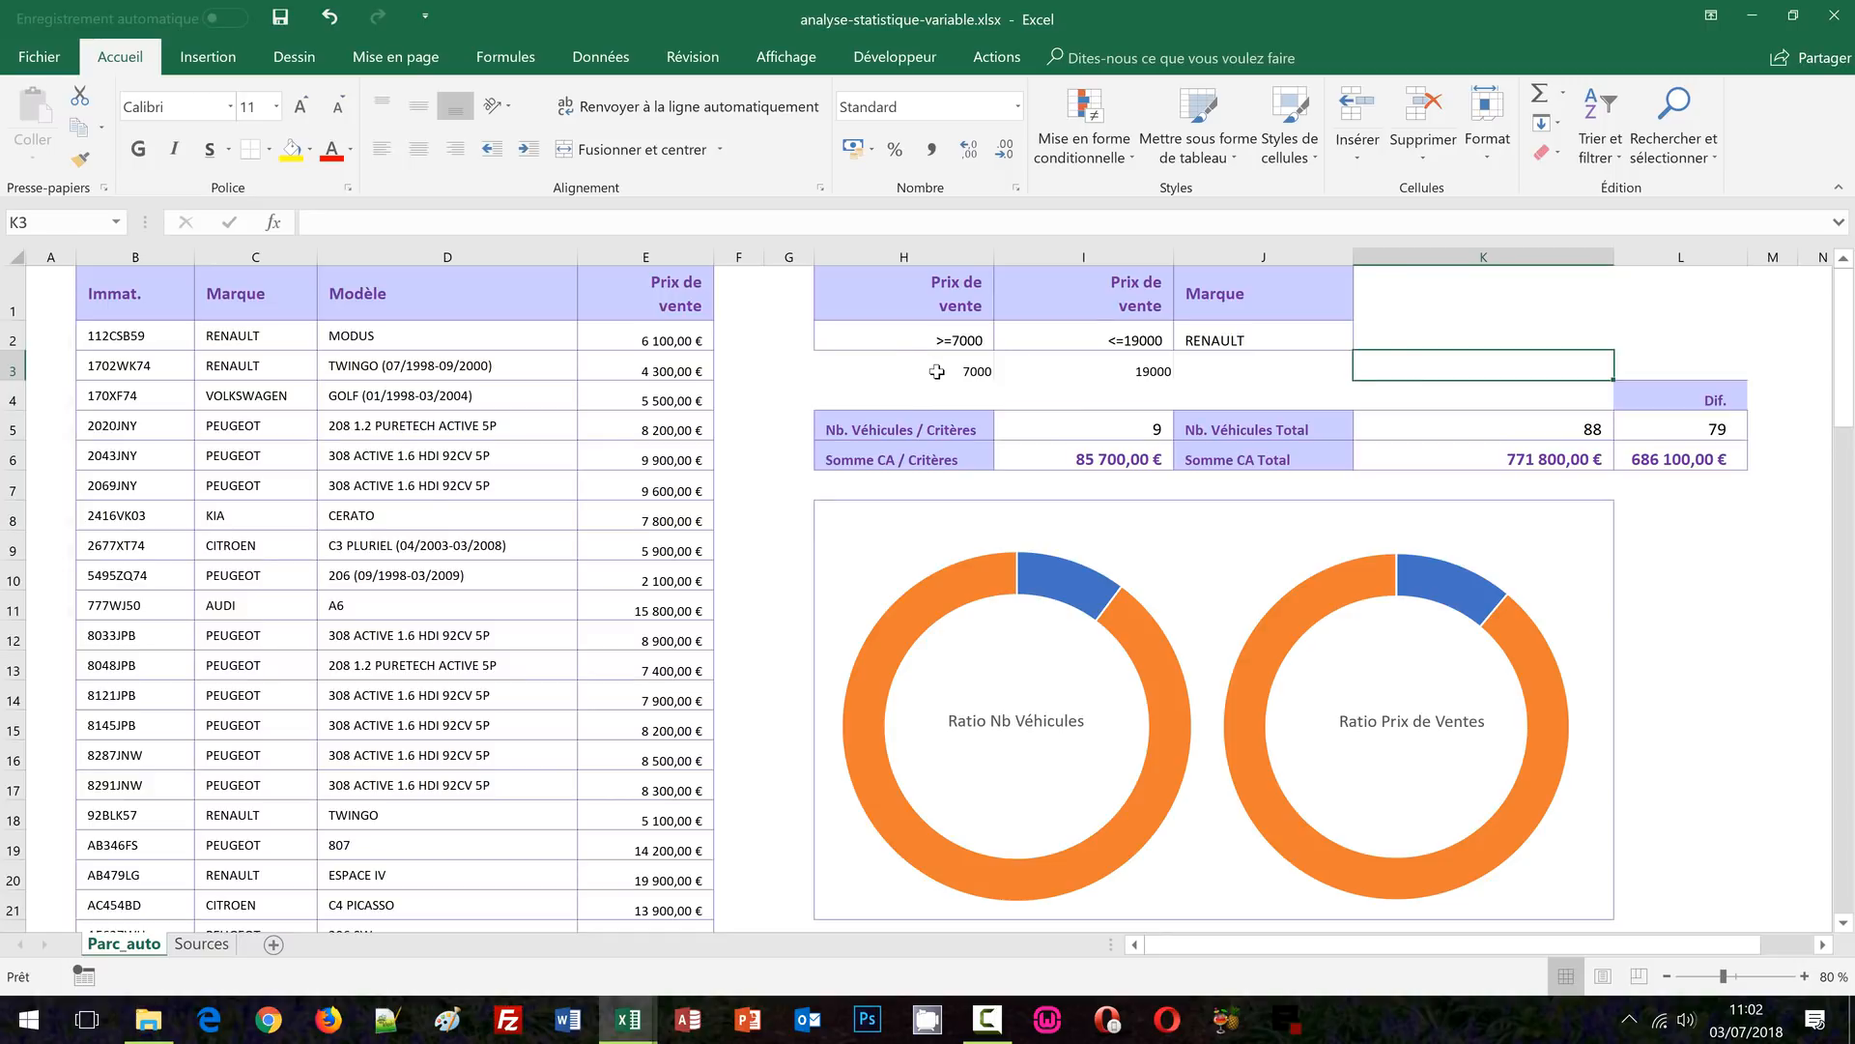
{"action": "left_click_drag", "start_coordinate": [933, 371], "coordinate": [1041, 372]}
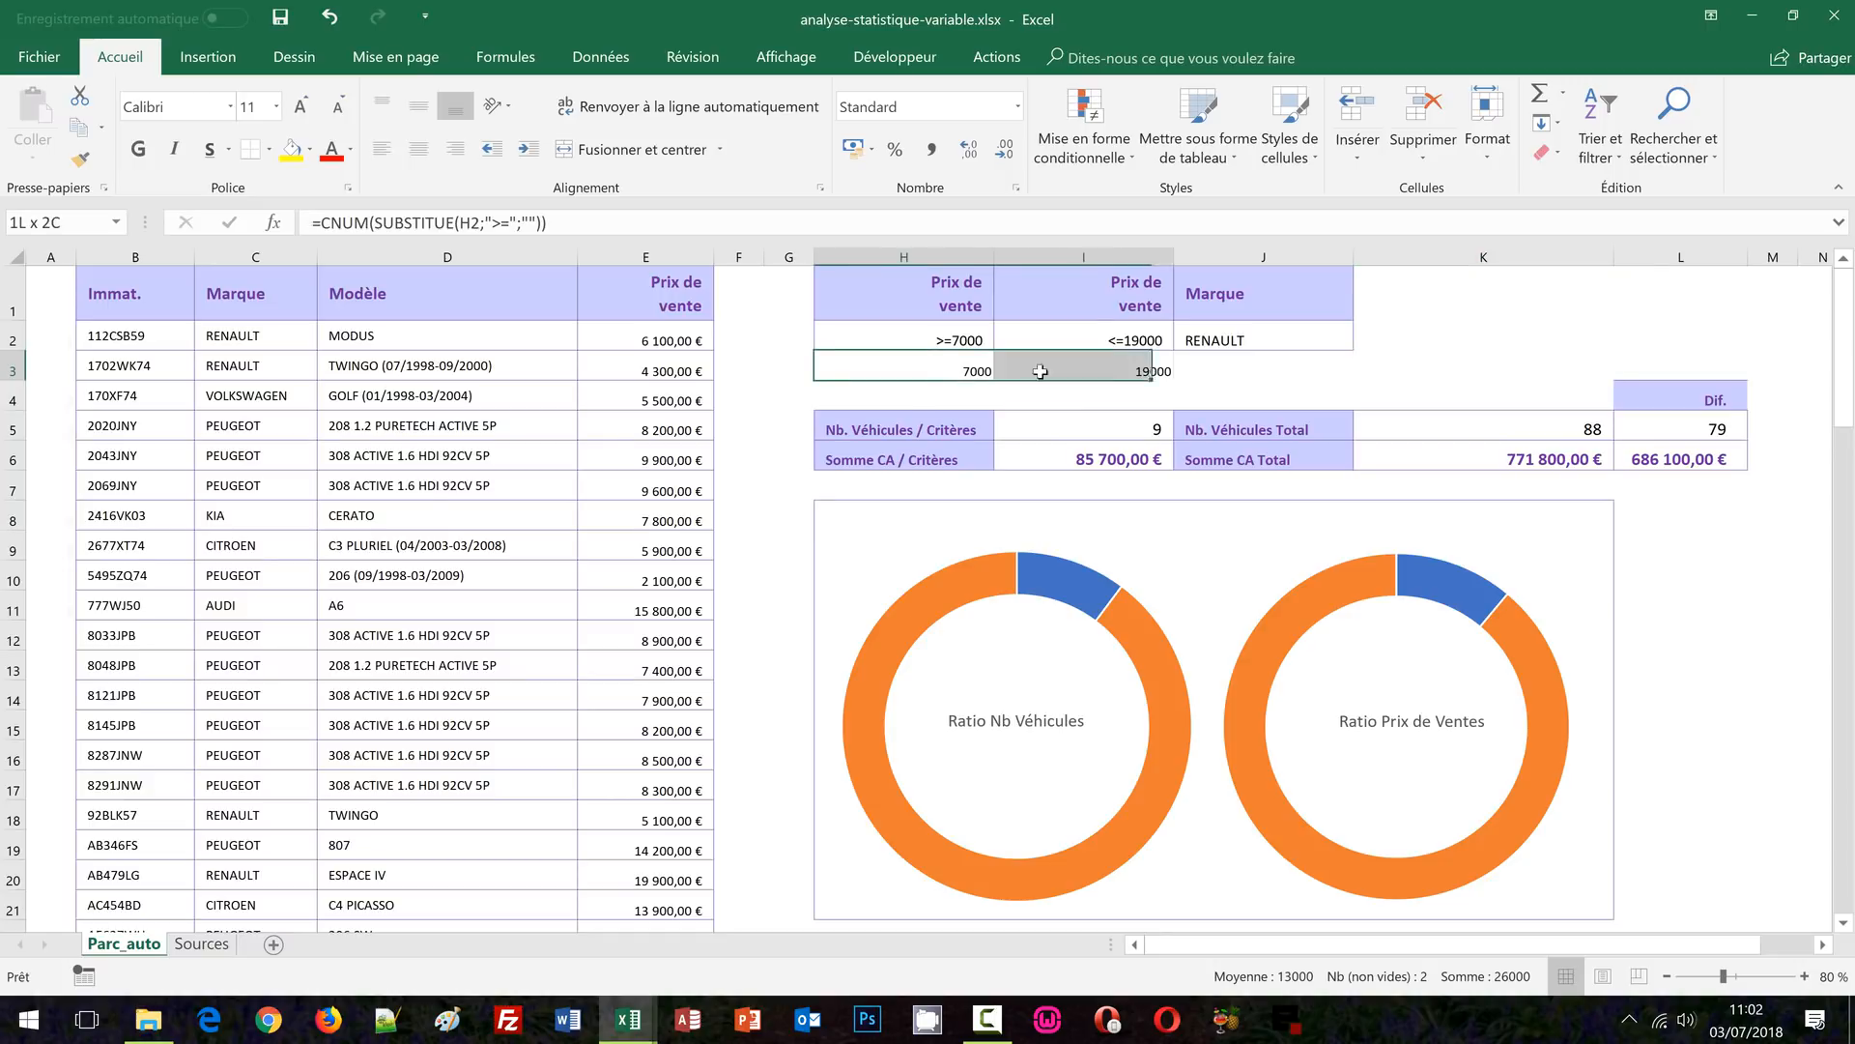
{"action": "left_click", "coordinate": [349, 151]}
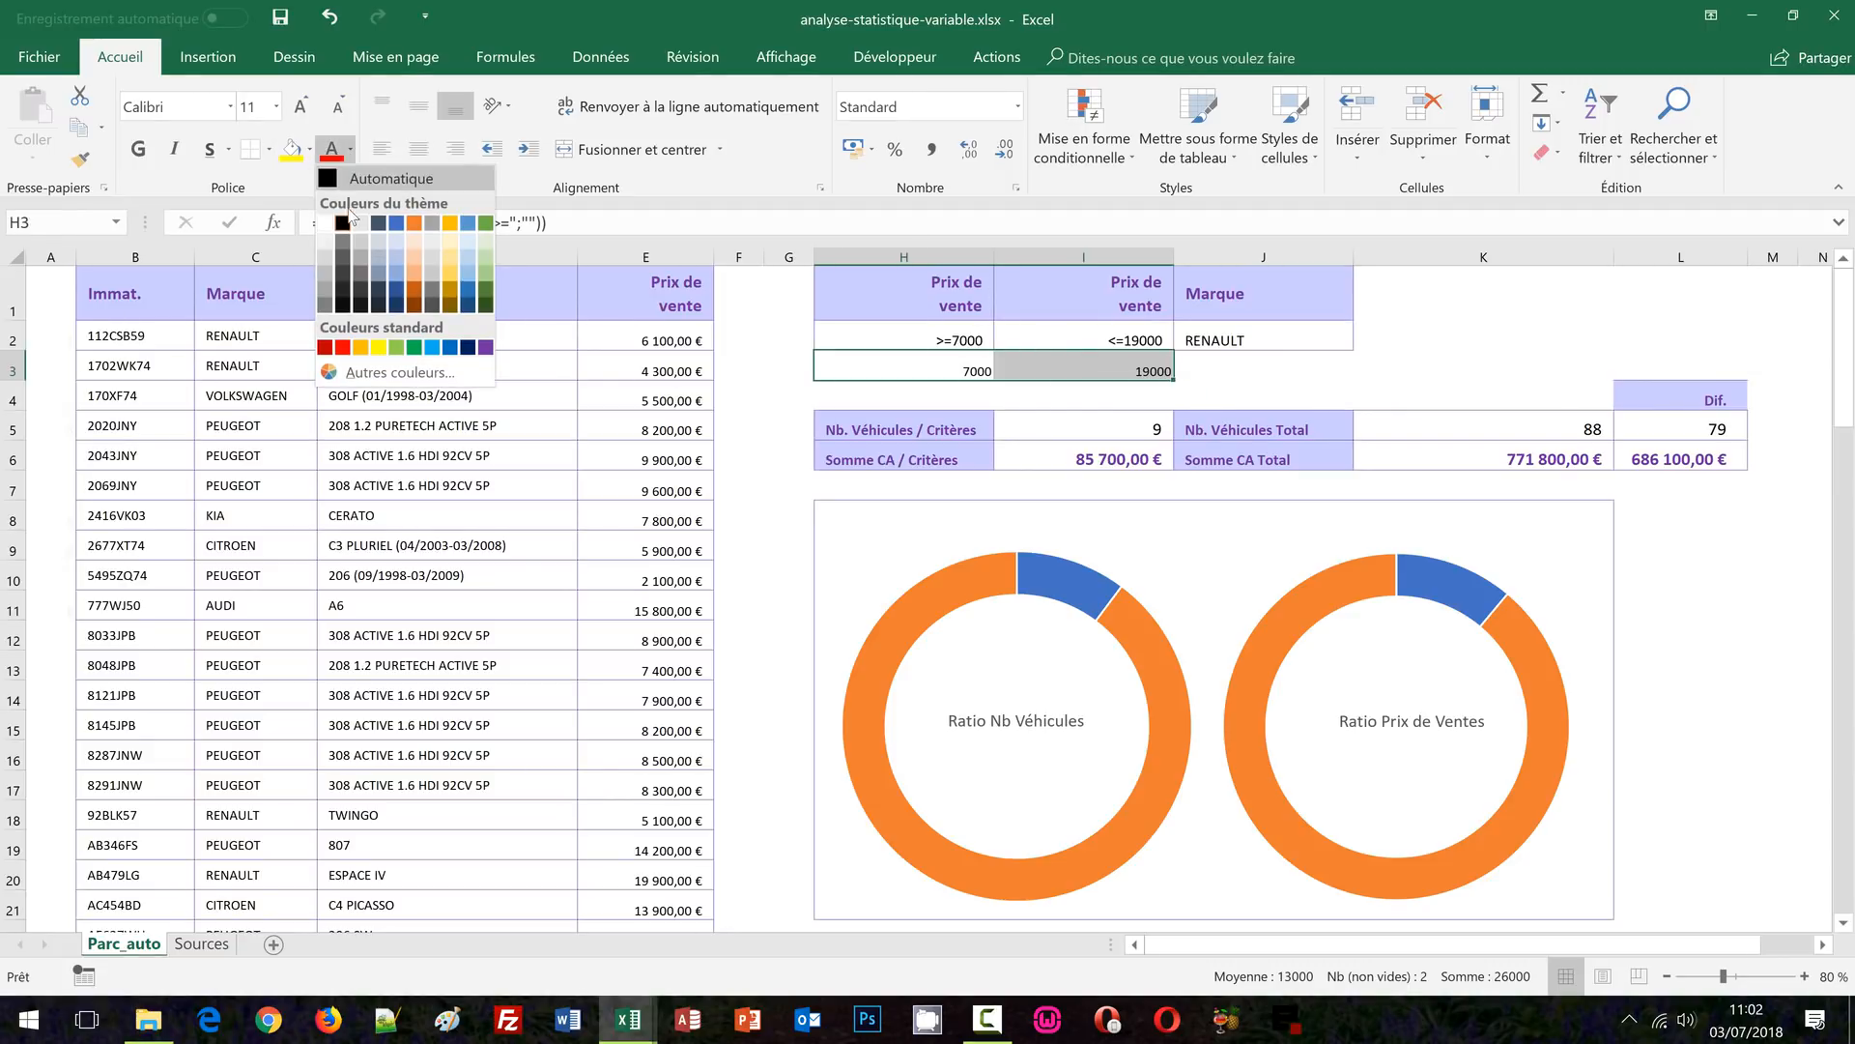
{"action": "left_click", "coordinate": [327, 238]}
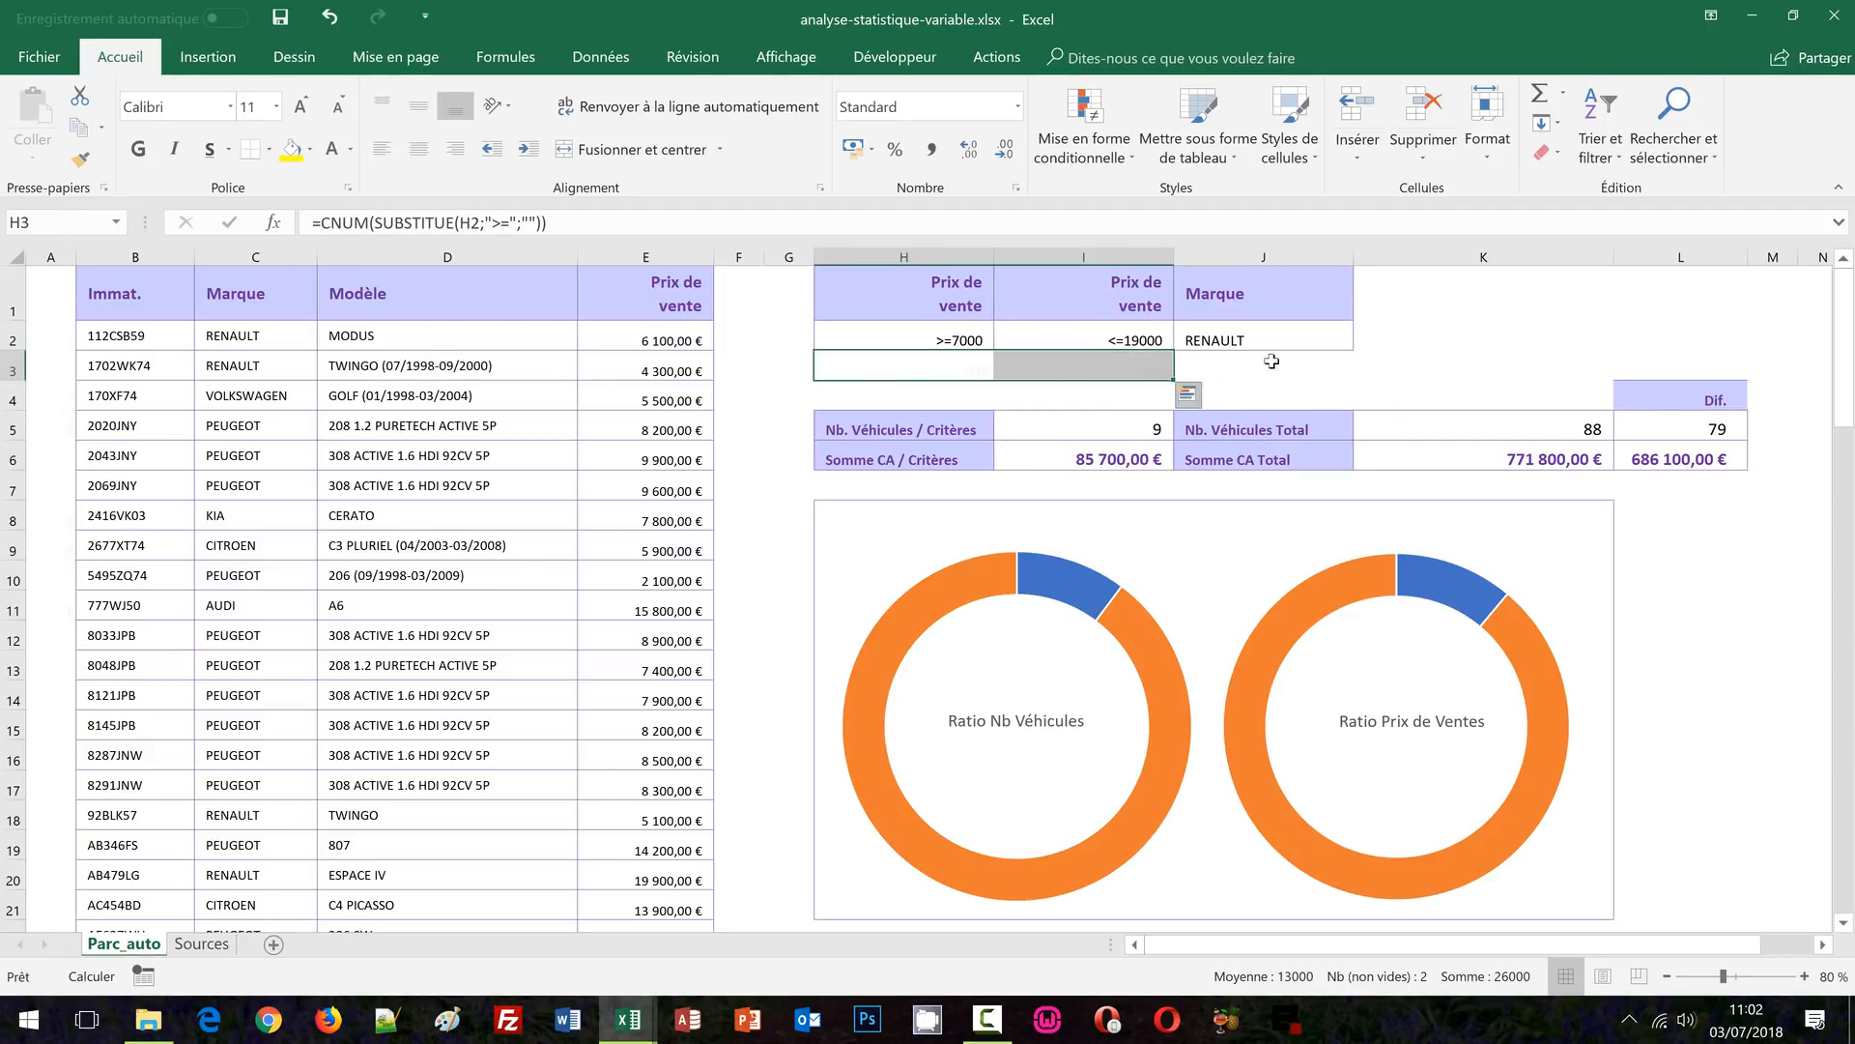
{"action": "left_click", "coordinate": [1487, 391]}
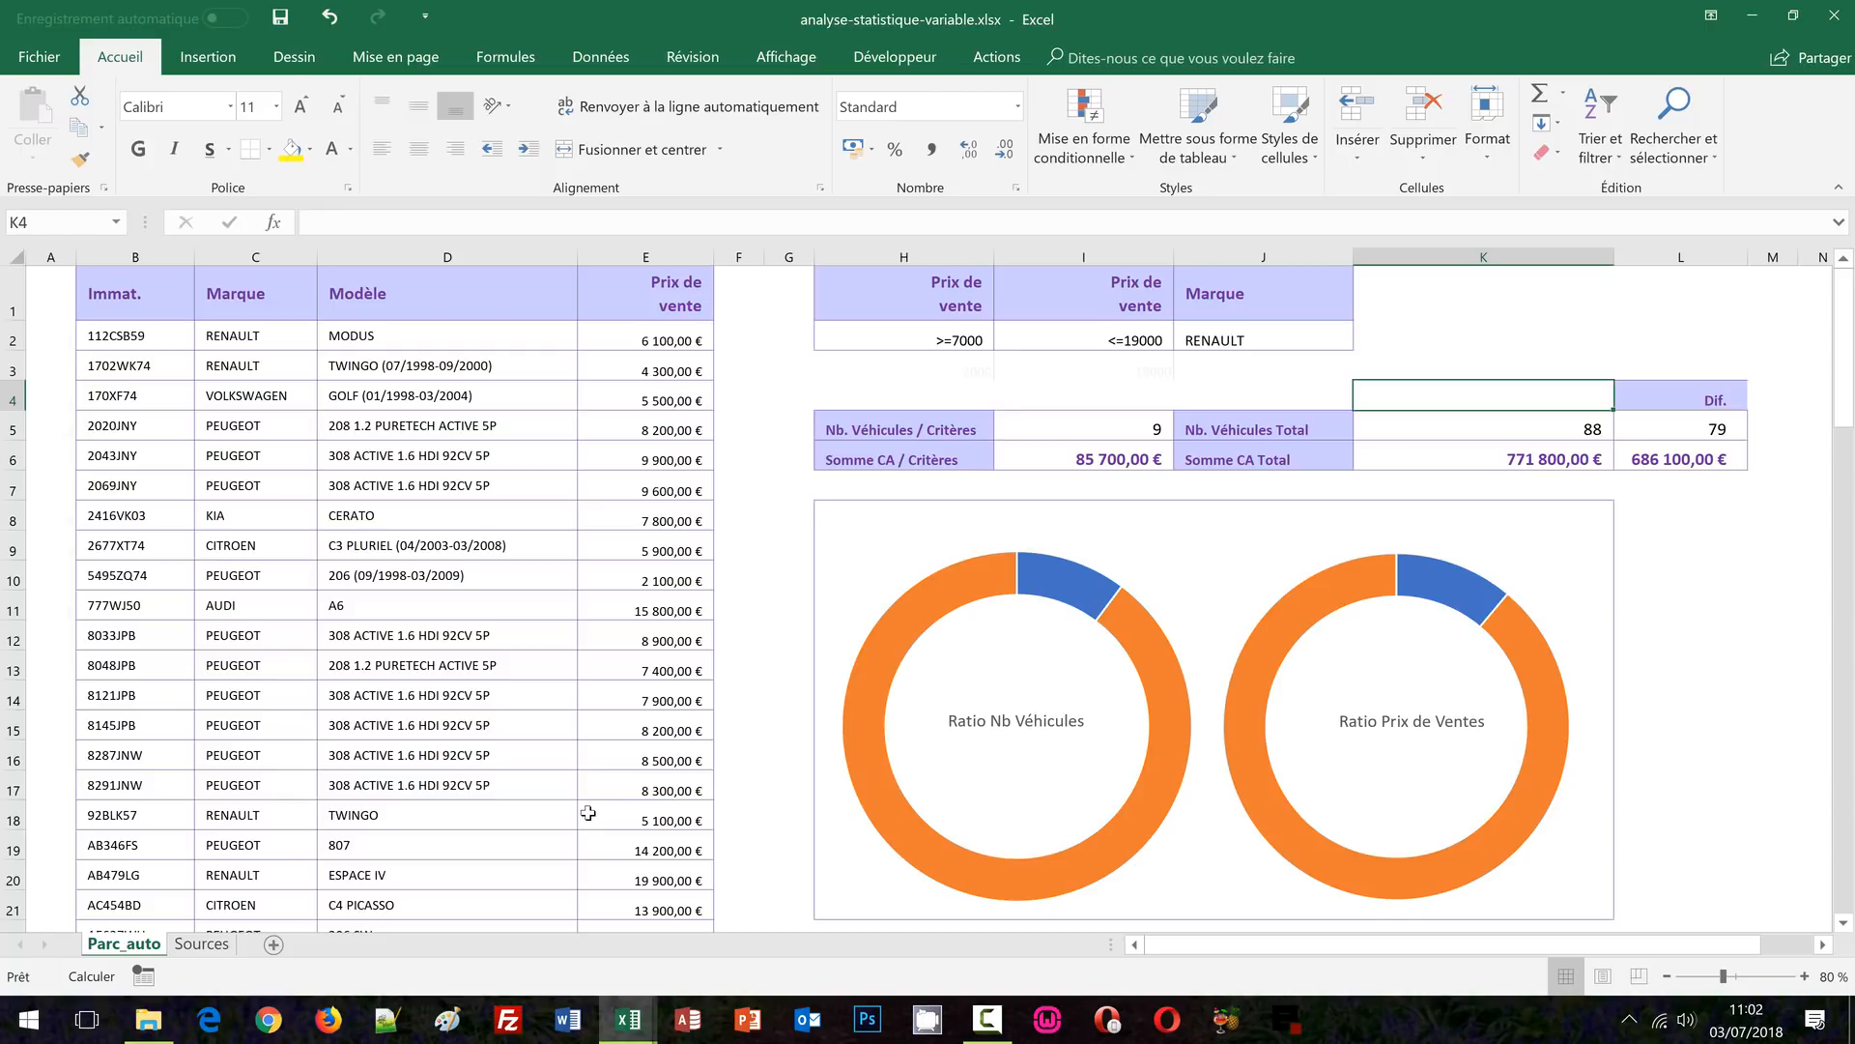
{"action": "left_click", "coordinate": [1473, 345]}
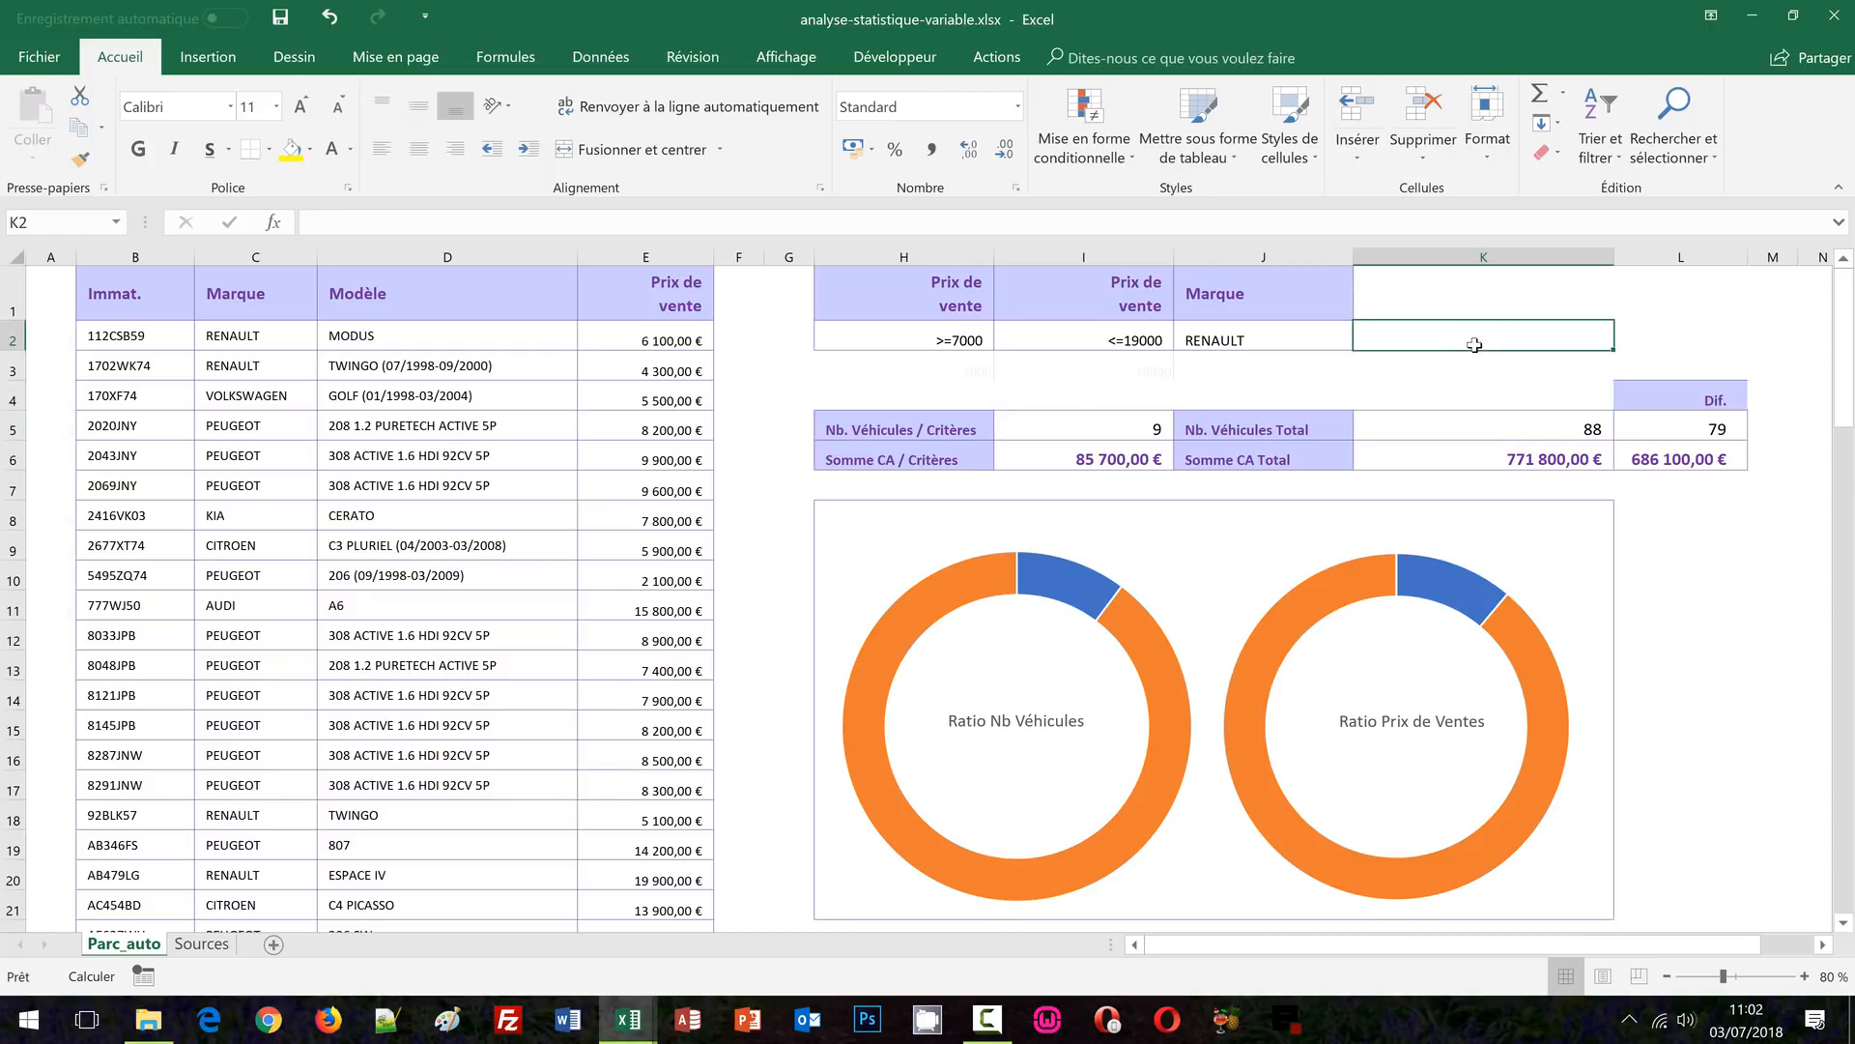
Set the brand criterion in J2 to CITROEN
{"action": "left_click", "coordinate": [971, 342]}
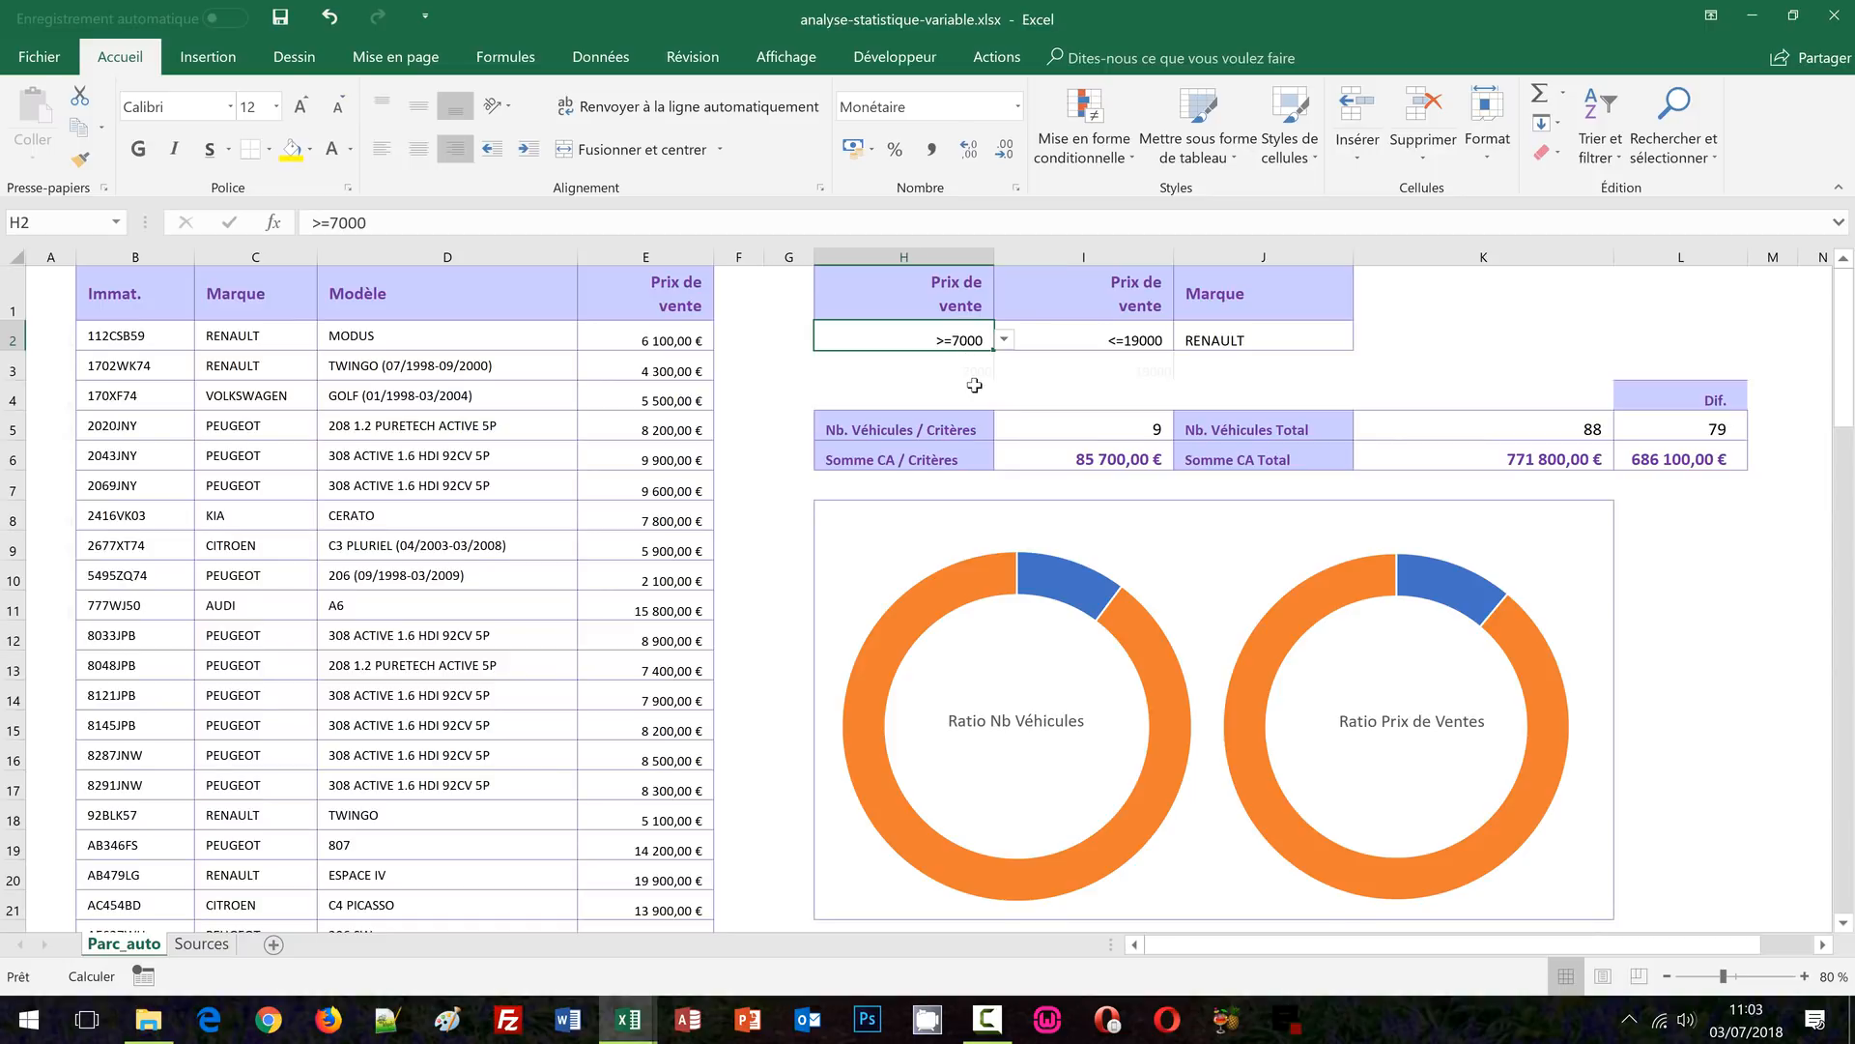
{"action": "left_click", "coordinate": [1248, 337]}
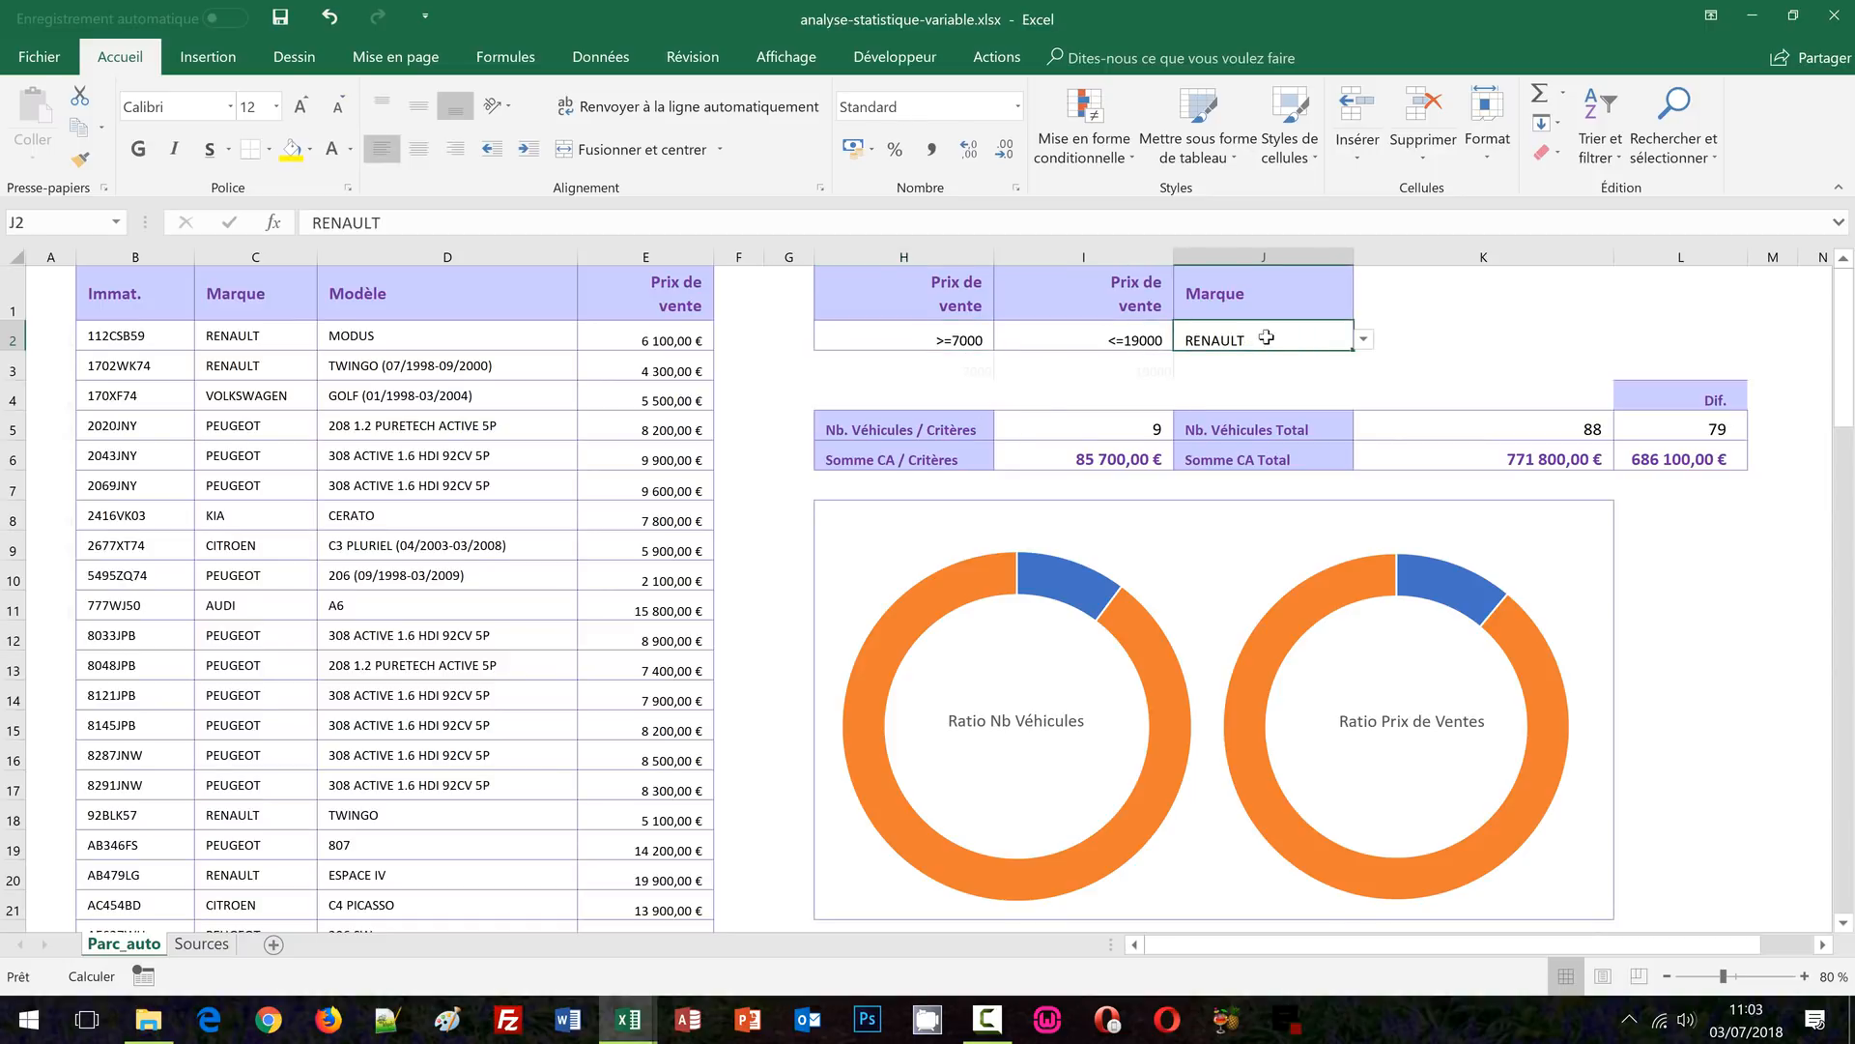
{"action": "left_click", "coordinate": [1364, 340]}
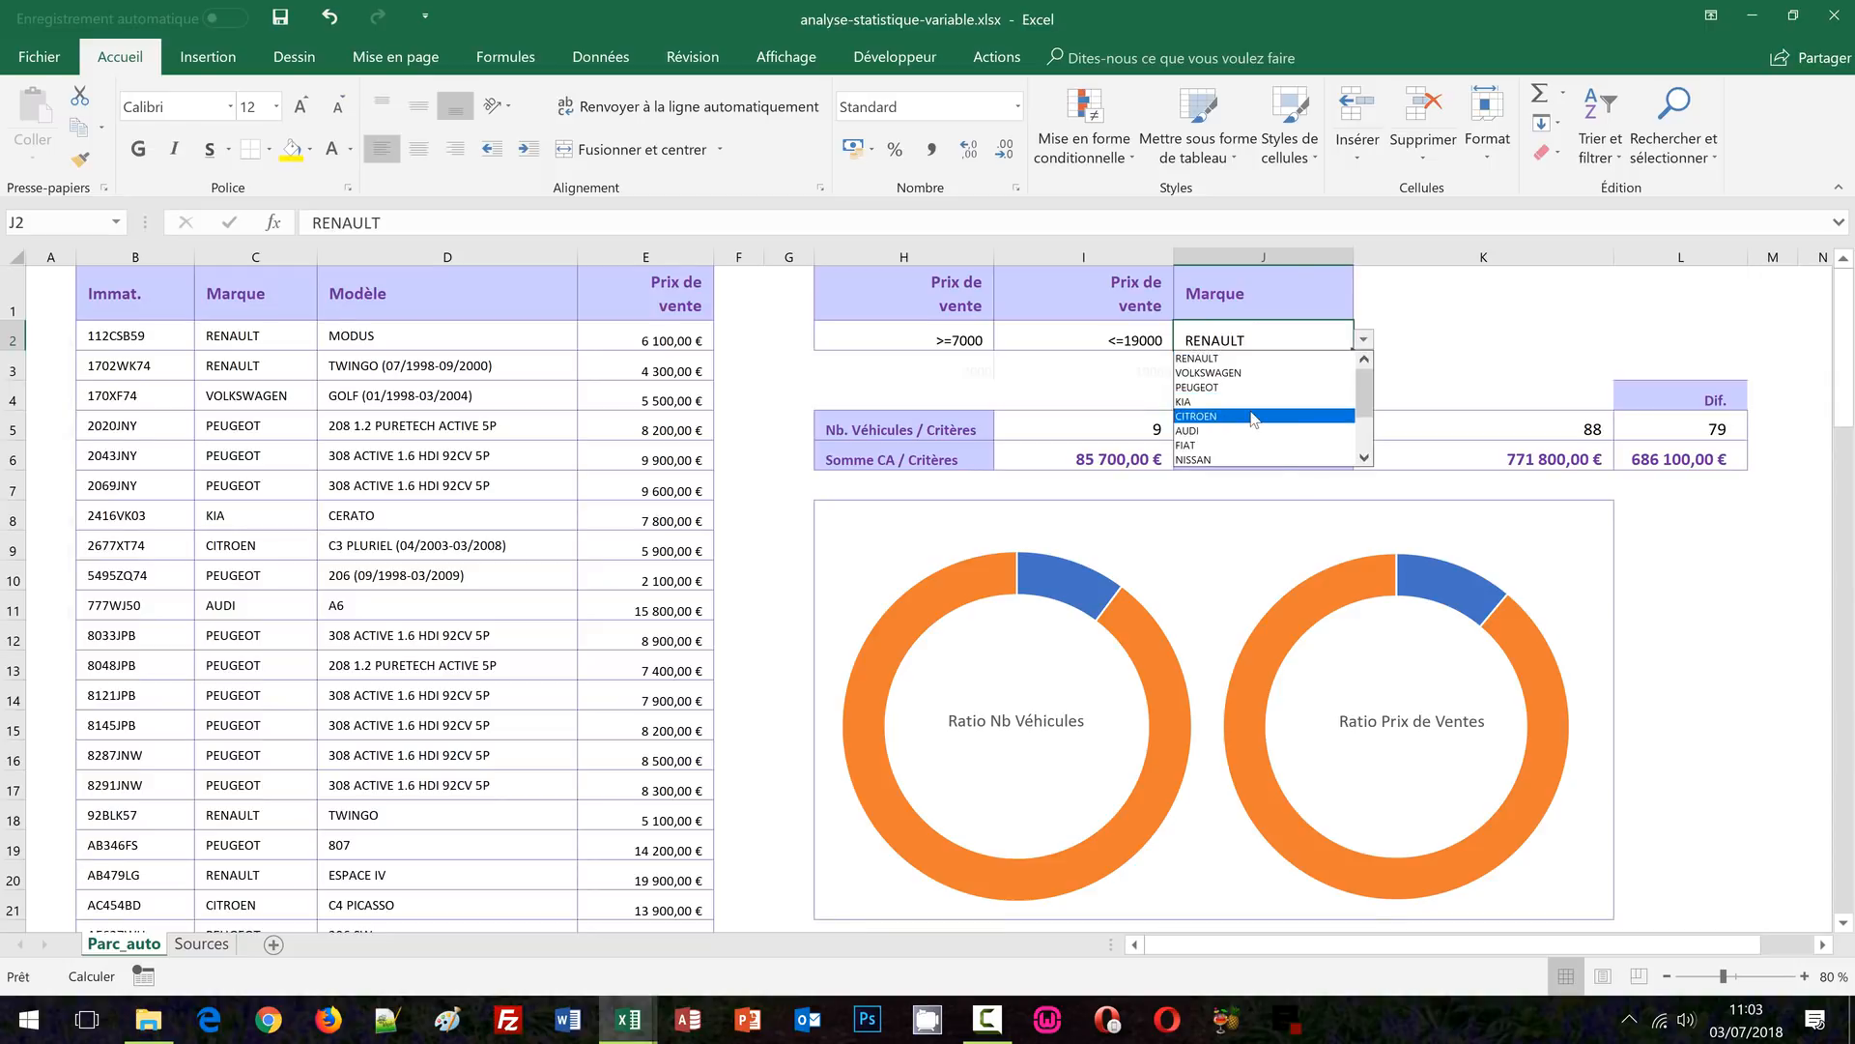
{"action": "left_click", "coordinate": [1256, 415]}
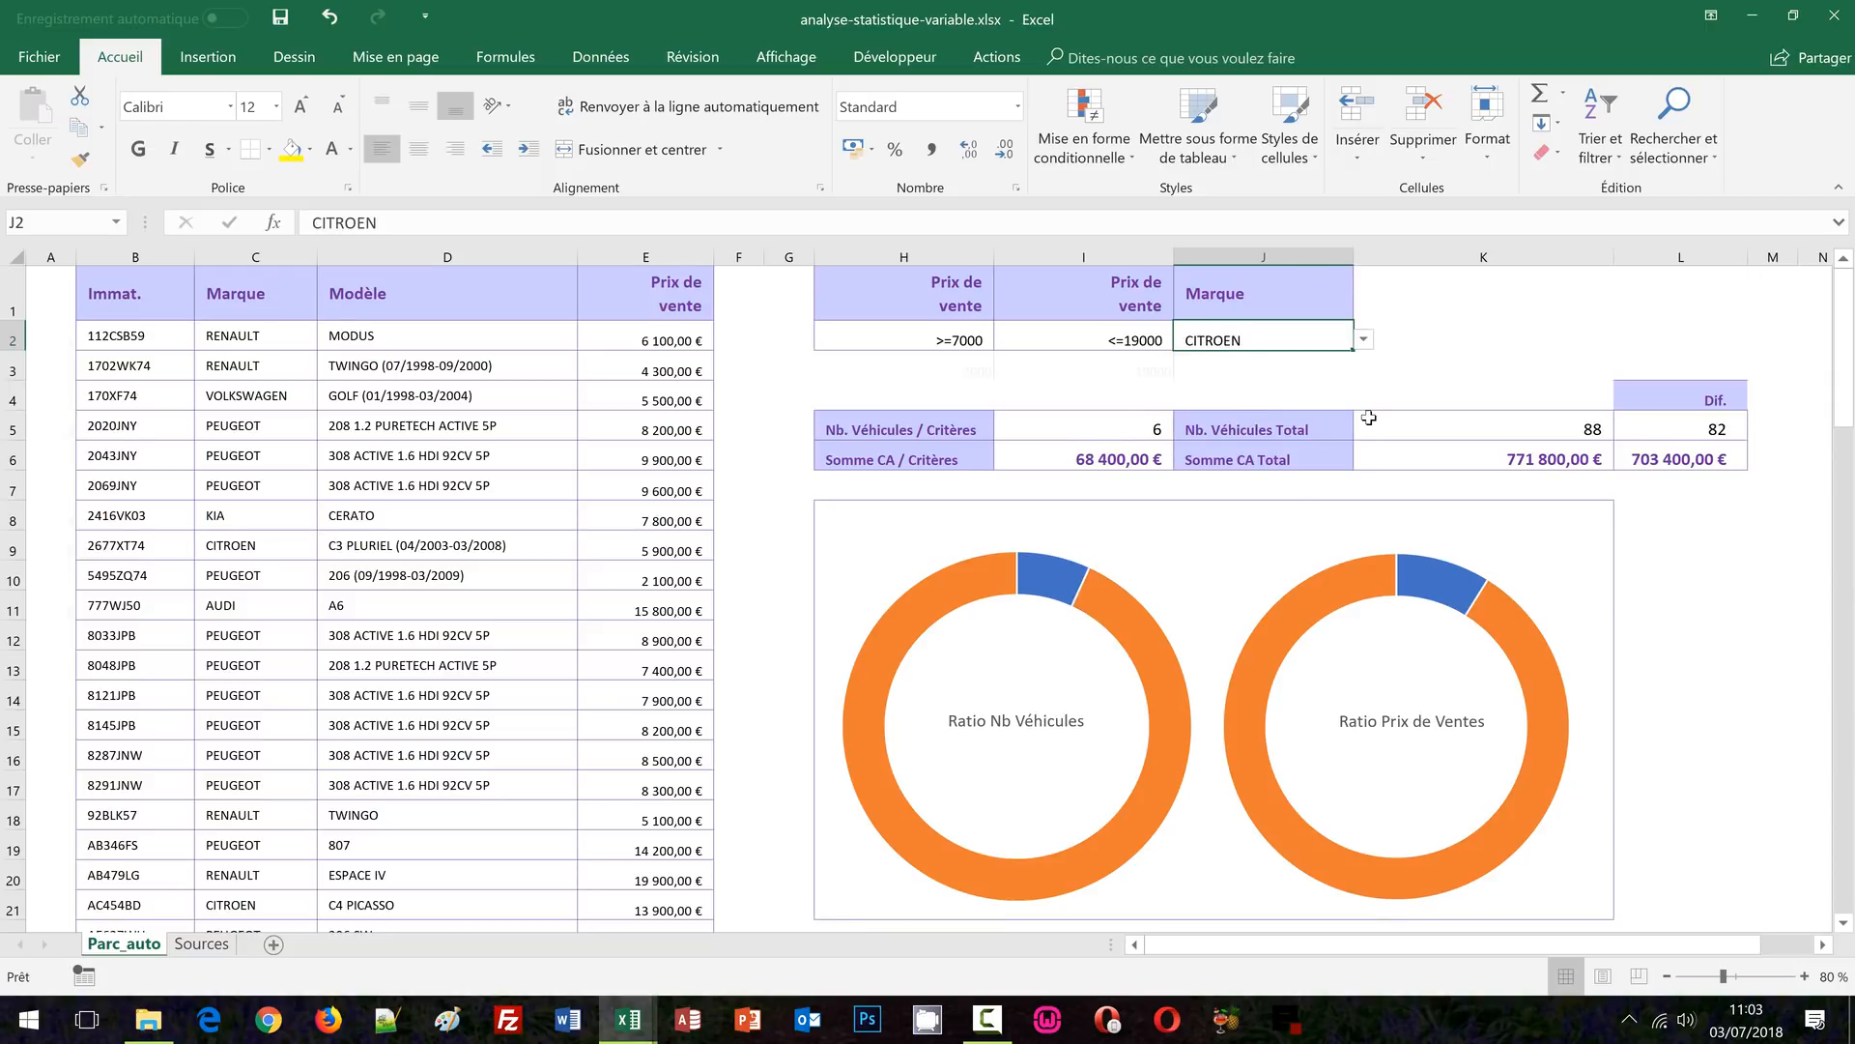
{"action": "left_click", "coordinate": [1128, 338]}
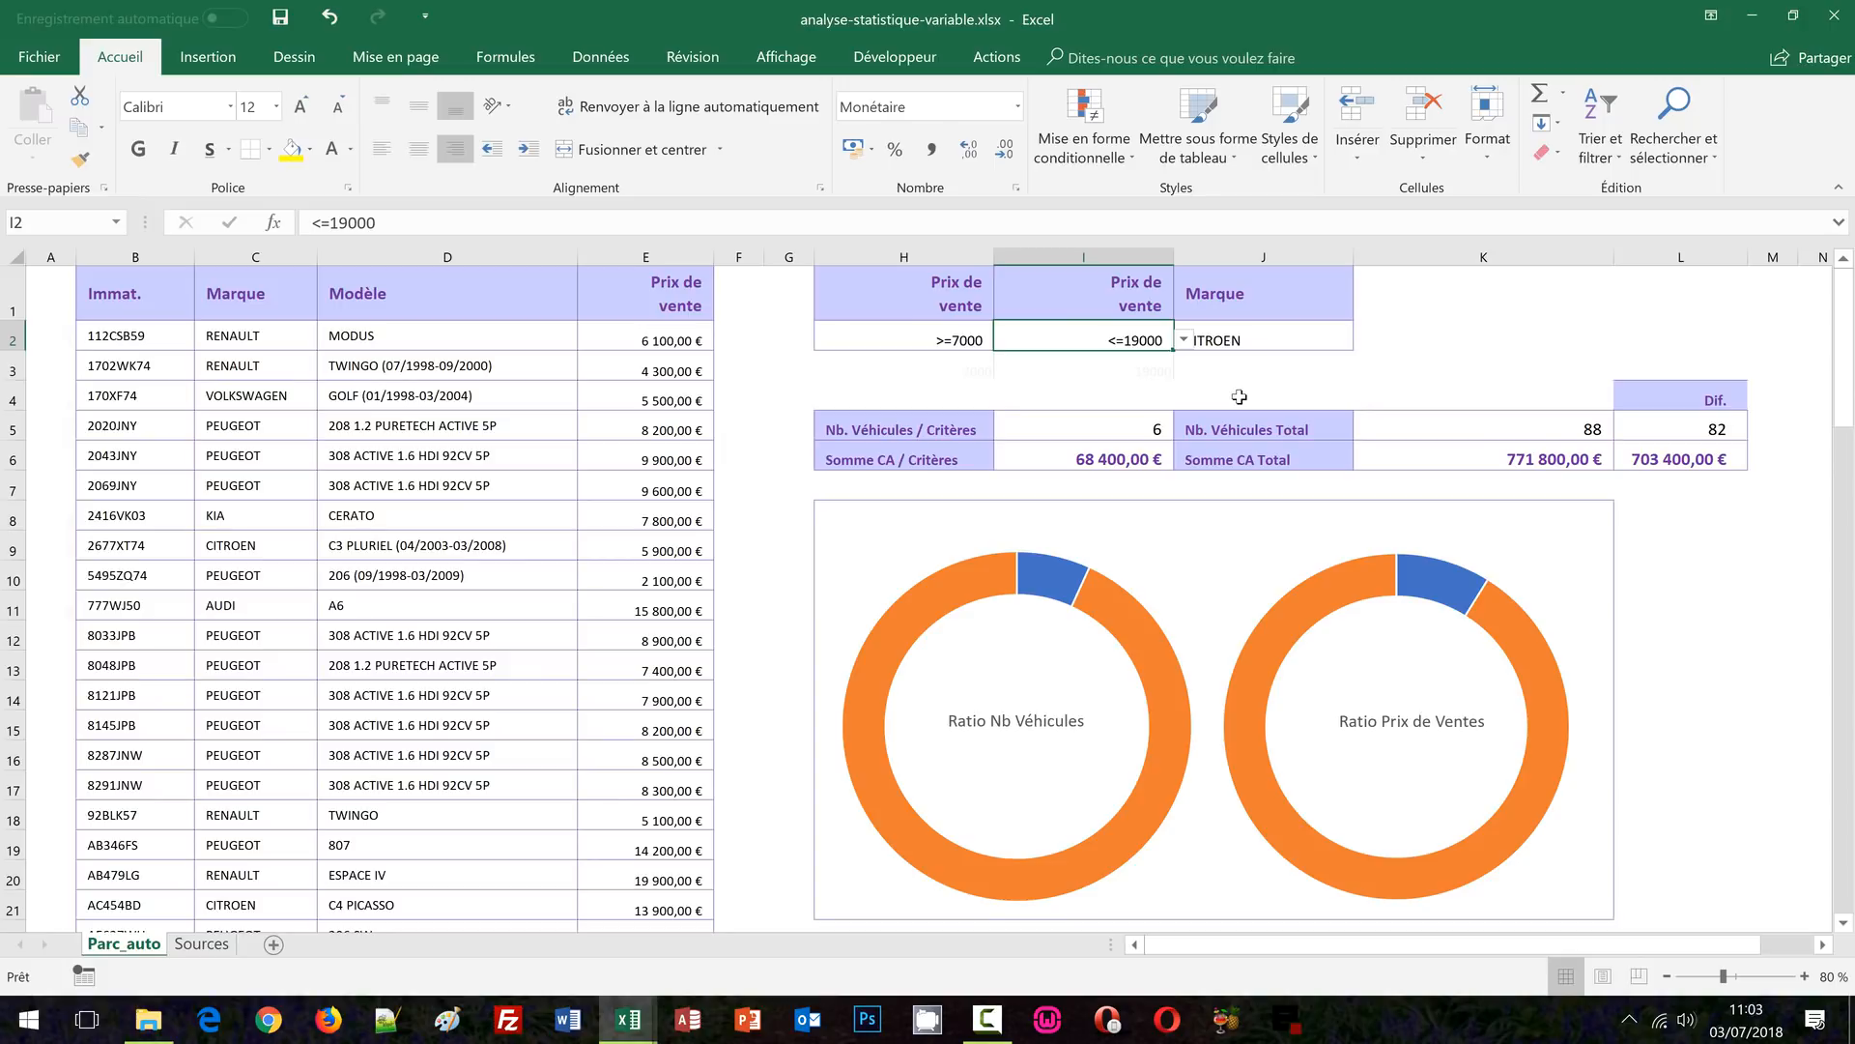
{"action": "left_click", "coordinate": [778, 577]}
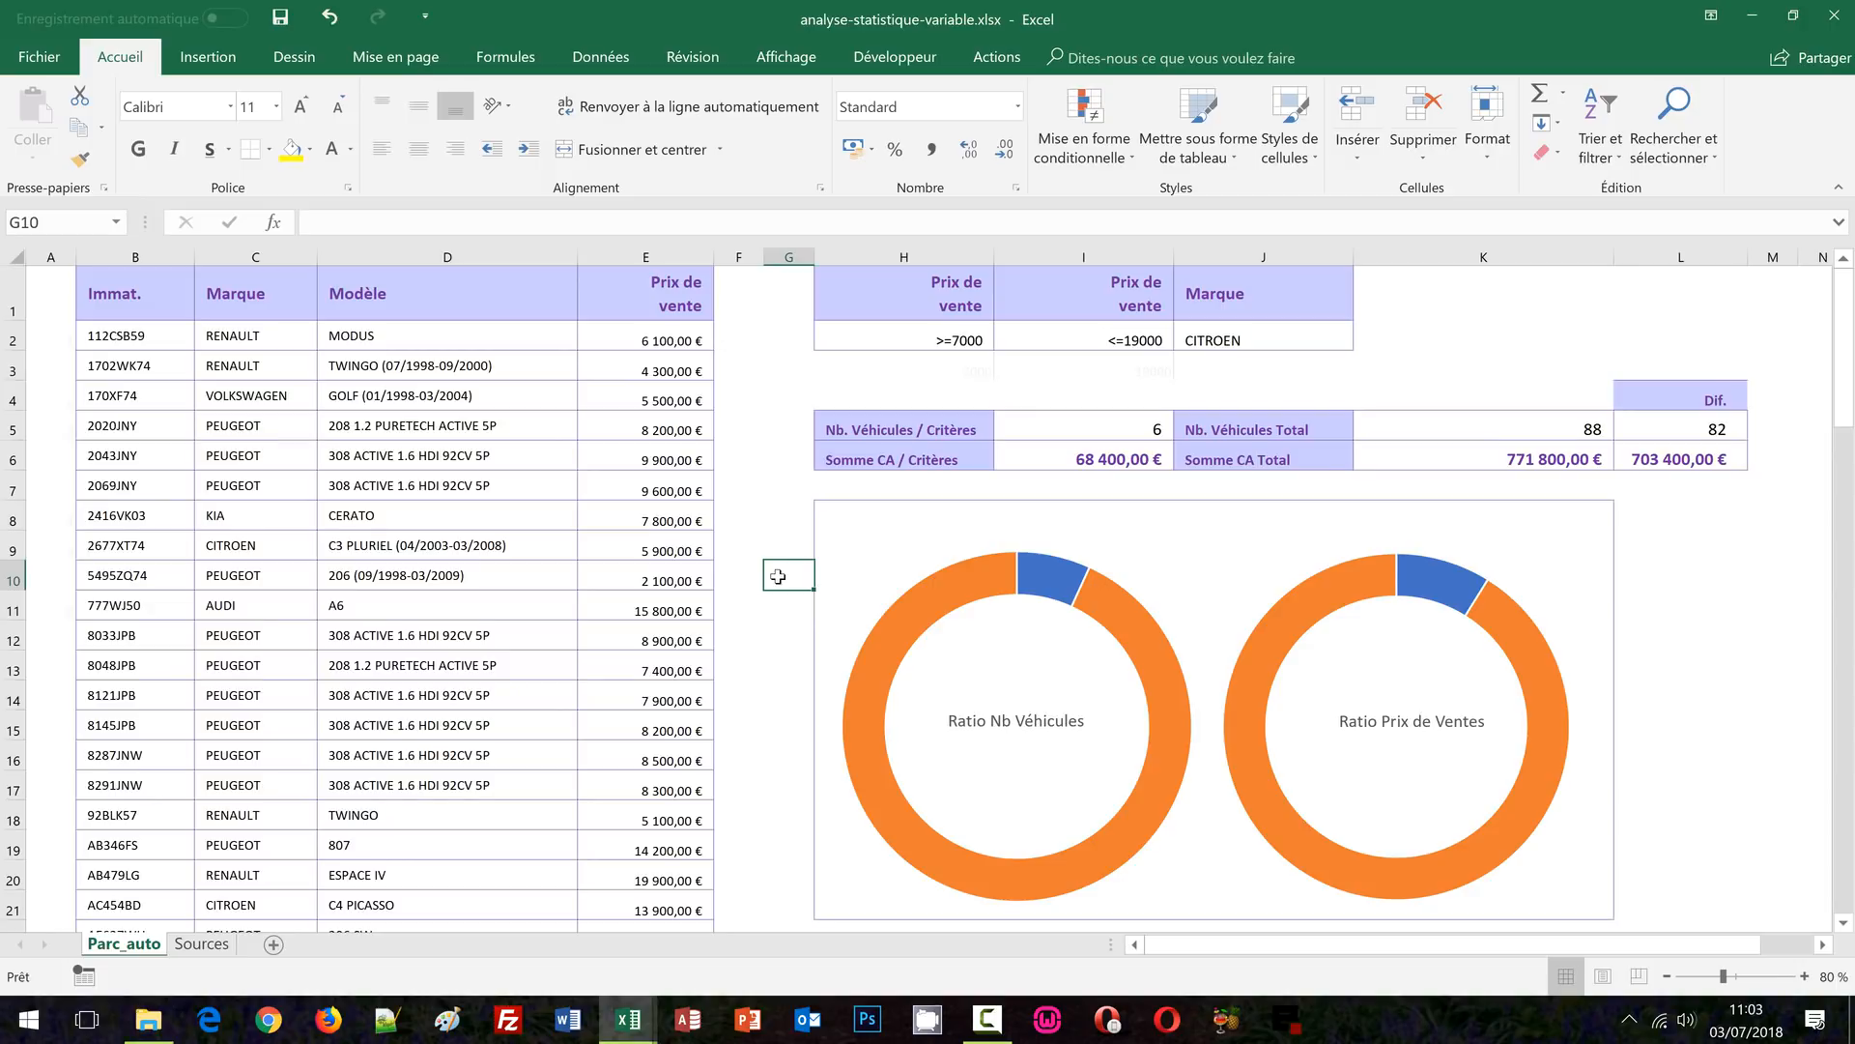
{"action": "left_click", "coordinate": [741, 488]}
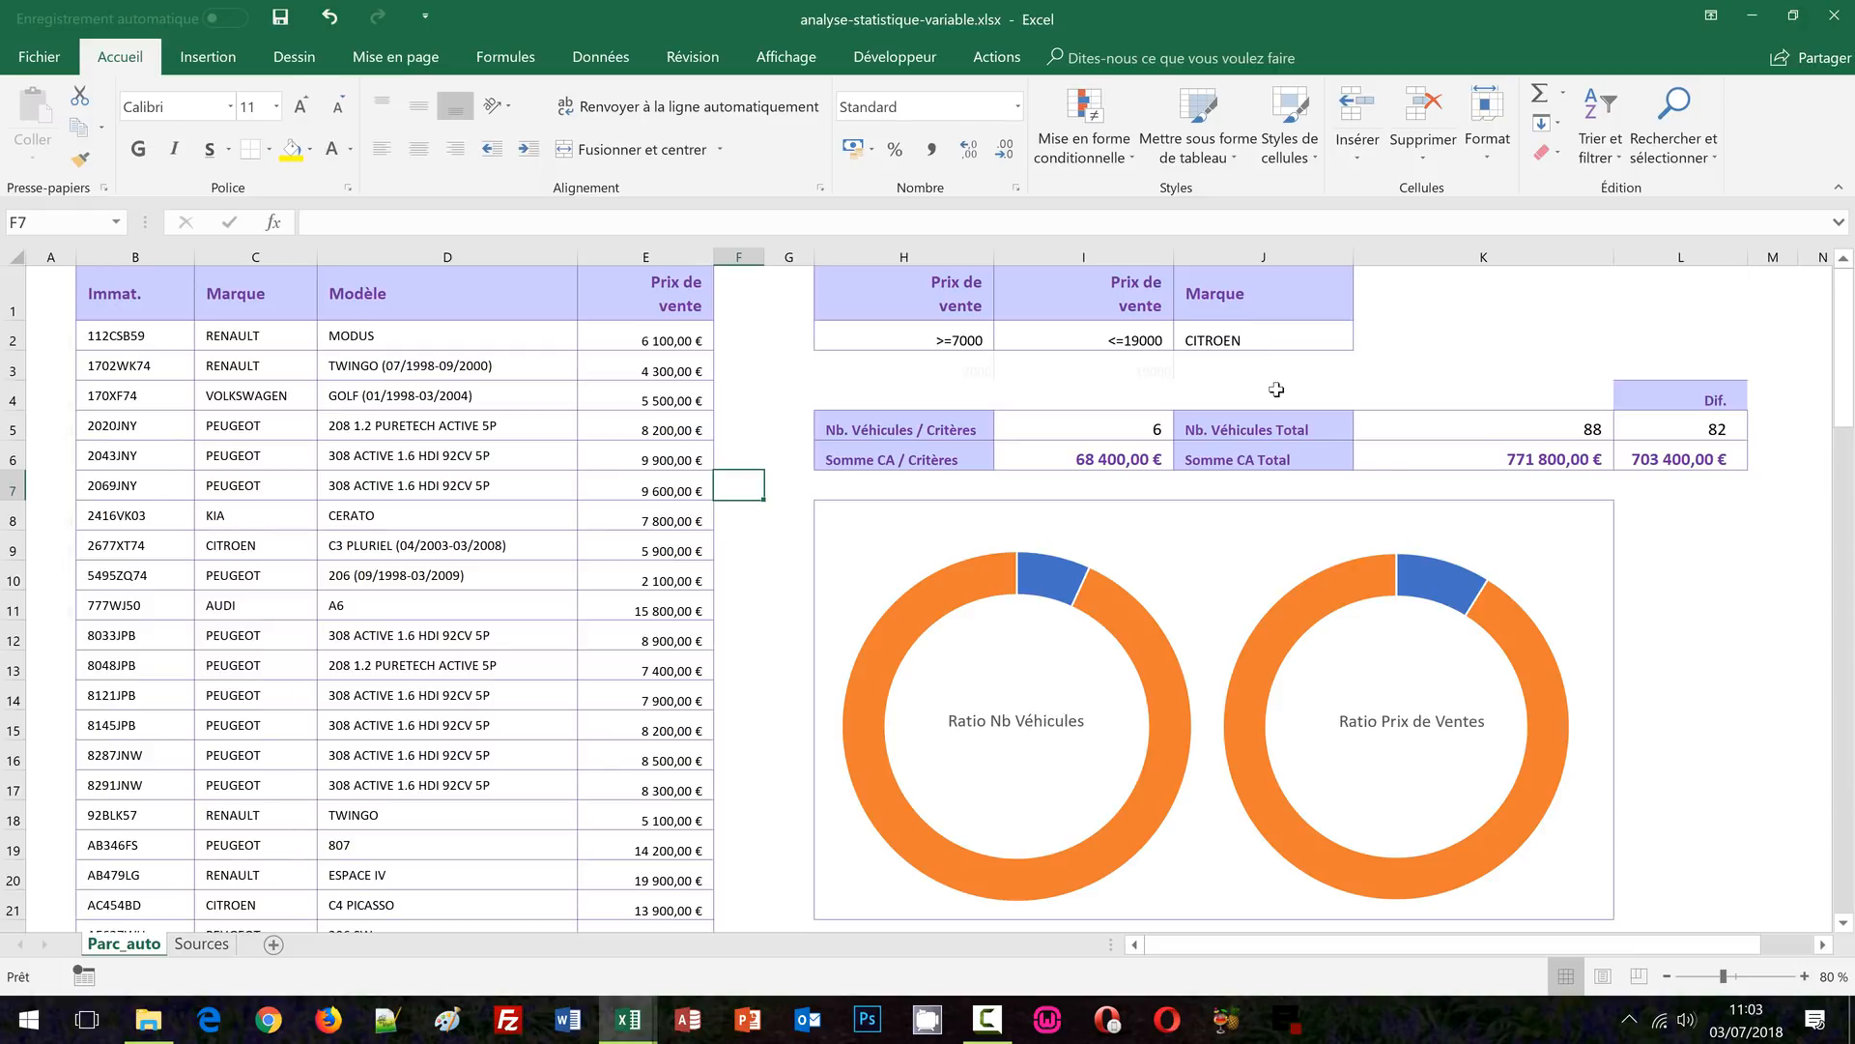
{"action": "left_click", "coordinate": [738, 575]}
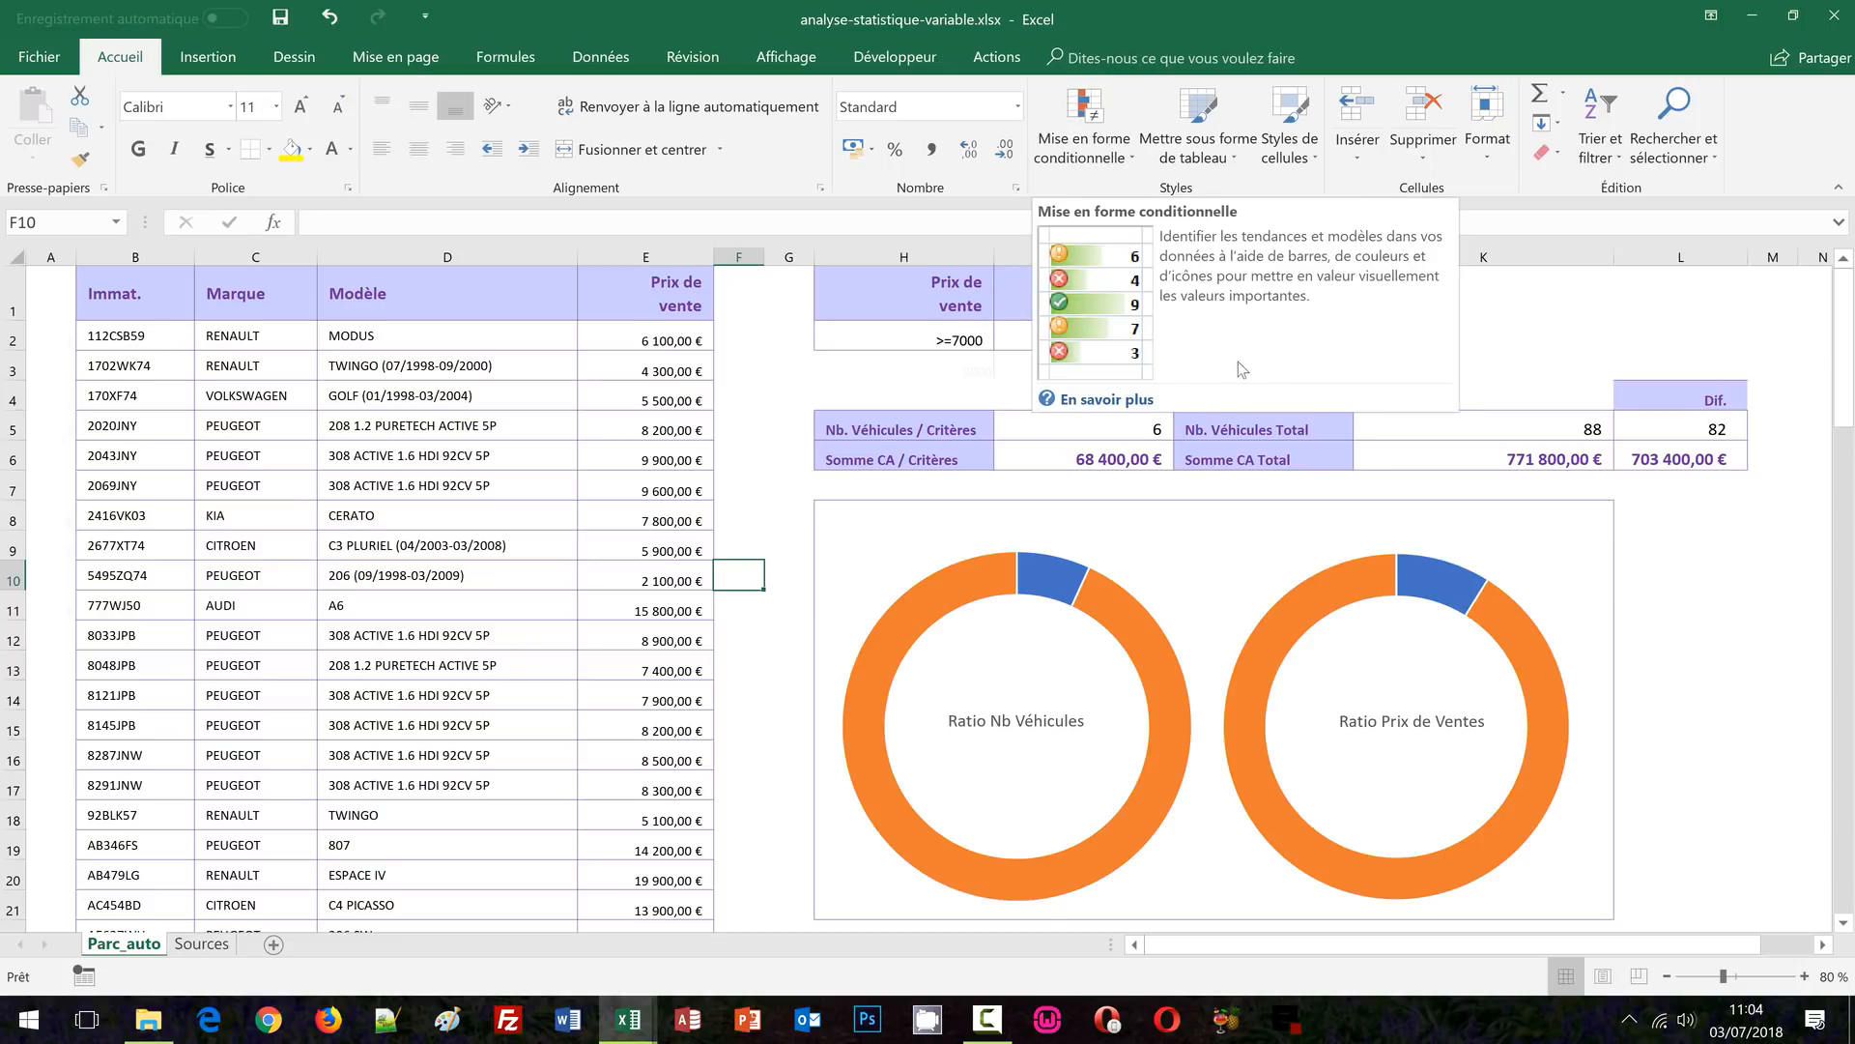
Start a new formula-based conditional formatting rule for the vehicle table range B2:E89
{"action": "left_click", "coordinate": [109, 339]}
{"action": "scroll", "coordinate": [605, 677], "scroll_direction": "down", "scroll_amount": 2}
{"action": "scroll", "coordinate": [605, 677], "scroll_direction": "down", "scroll_amount": 7}
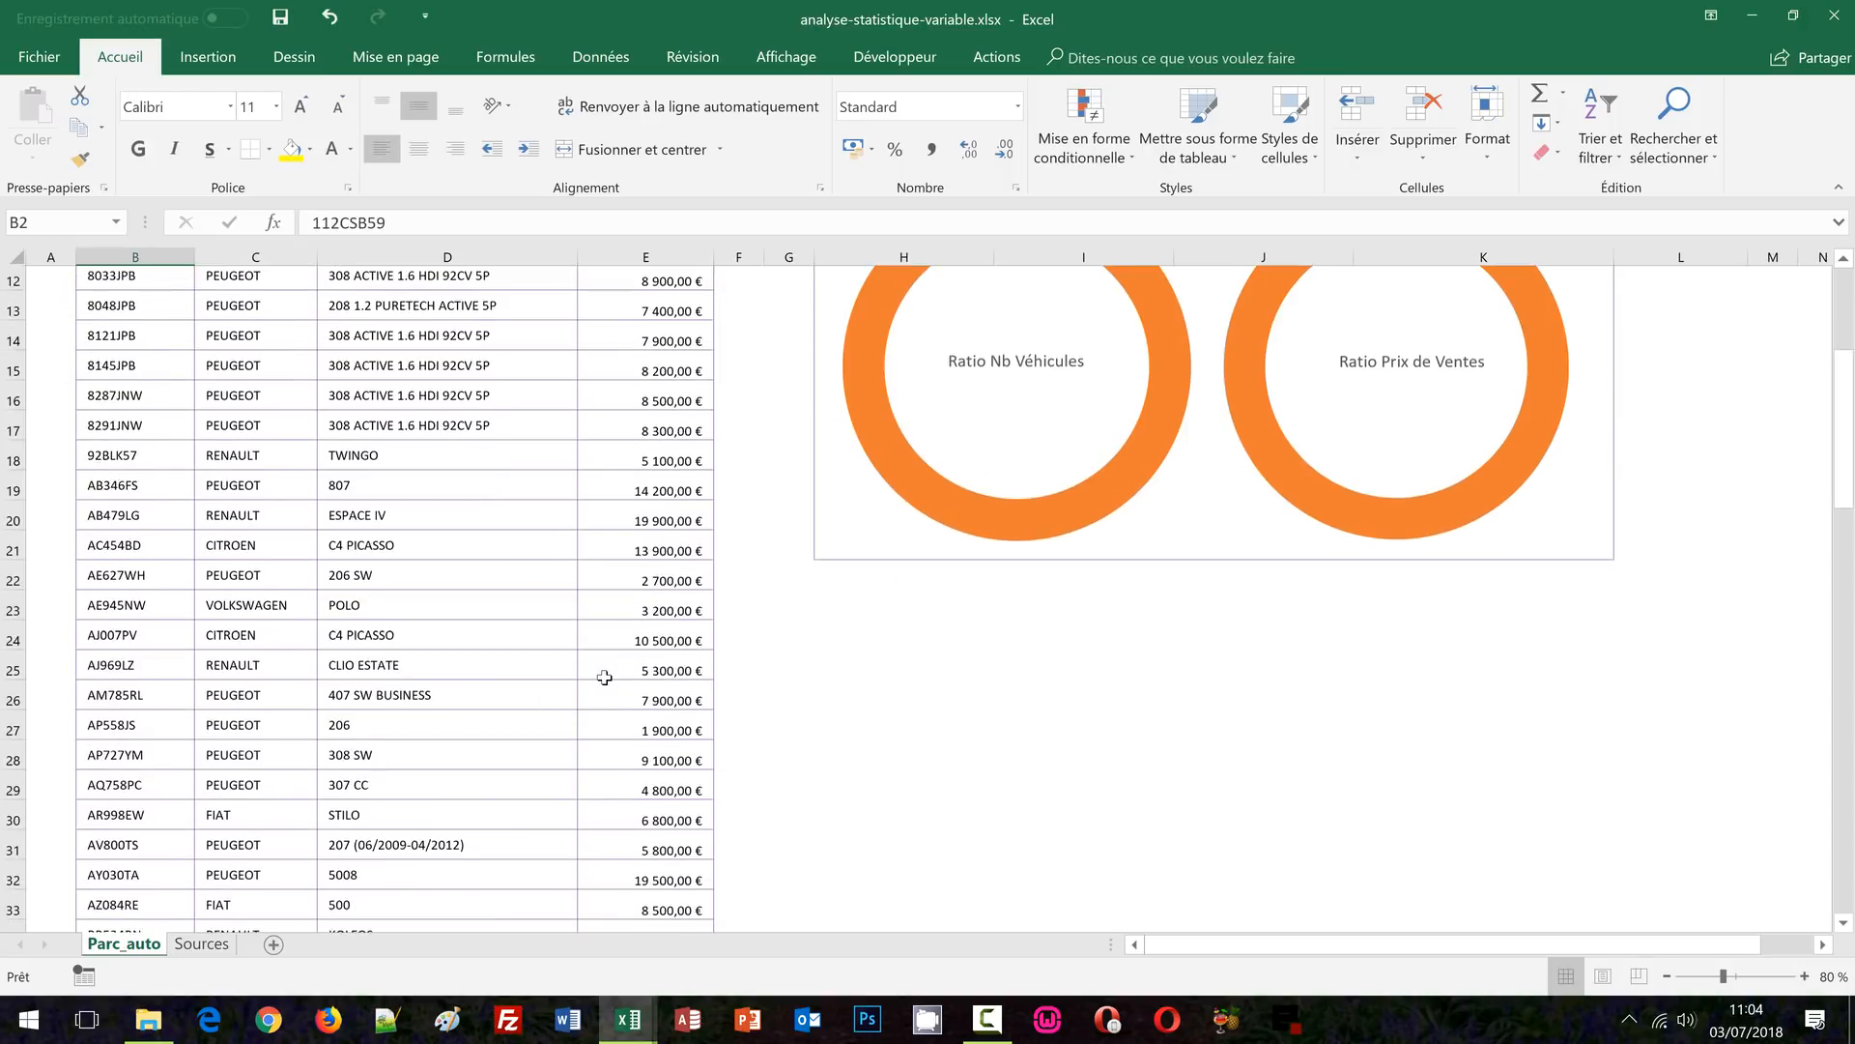
{"action": "scroll", "coordinate": [641, 709], "scroll_direction": "down", "scroll_amount": 7}
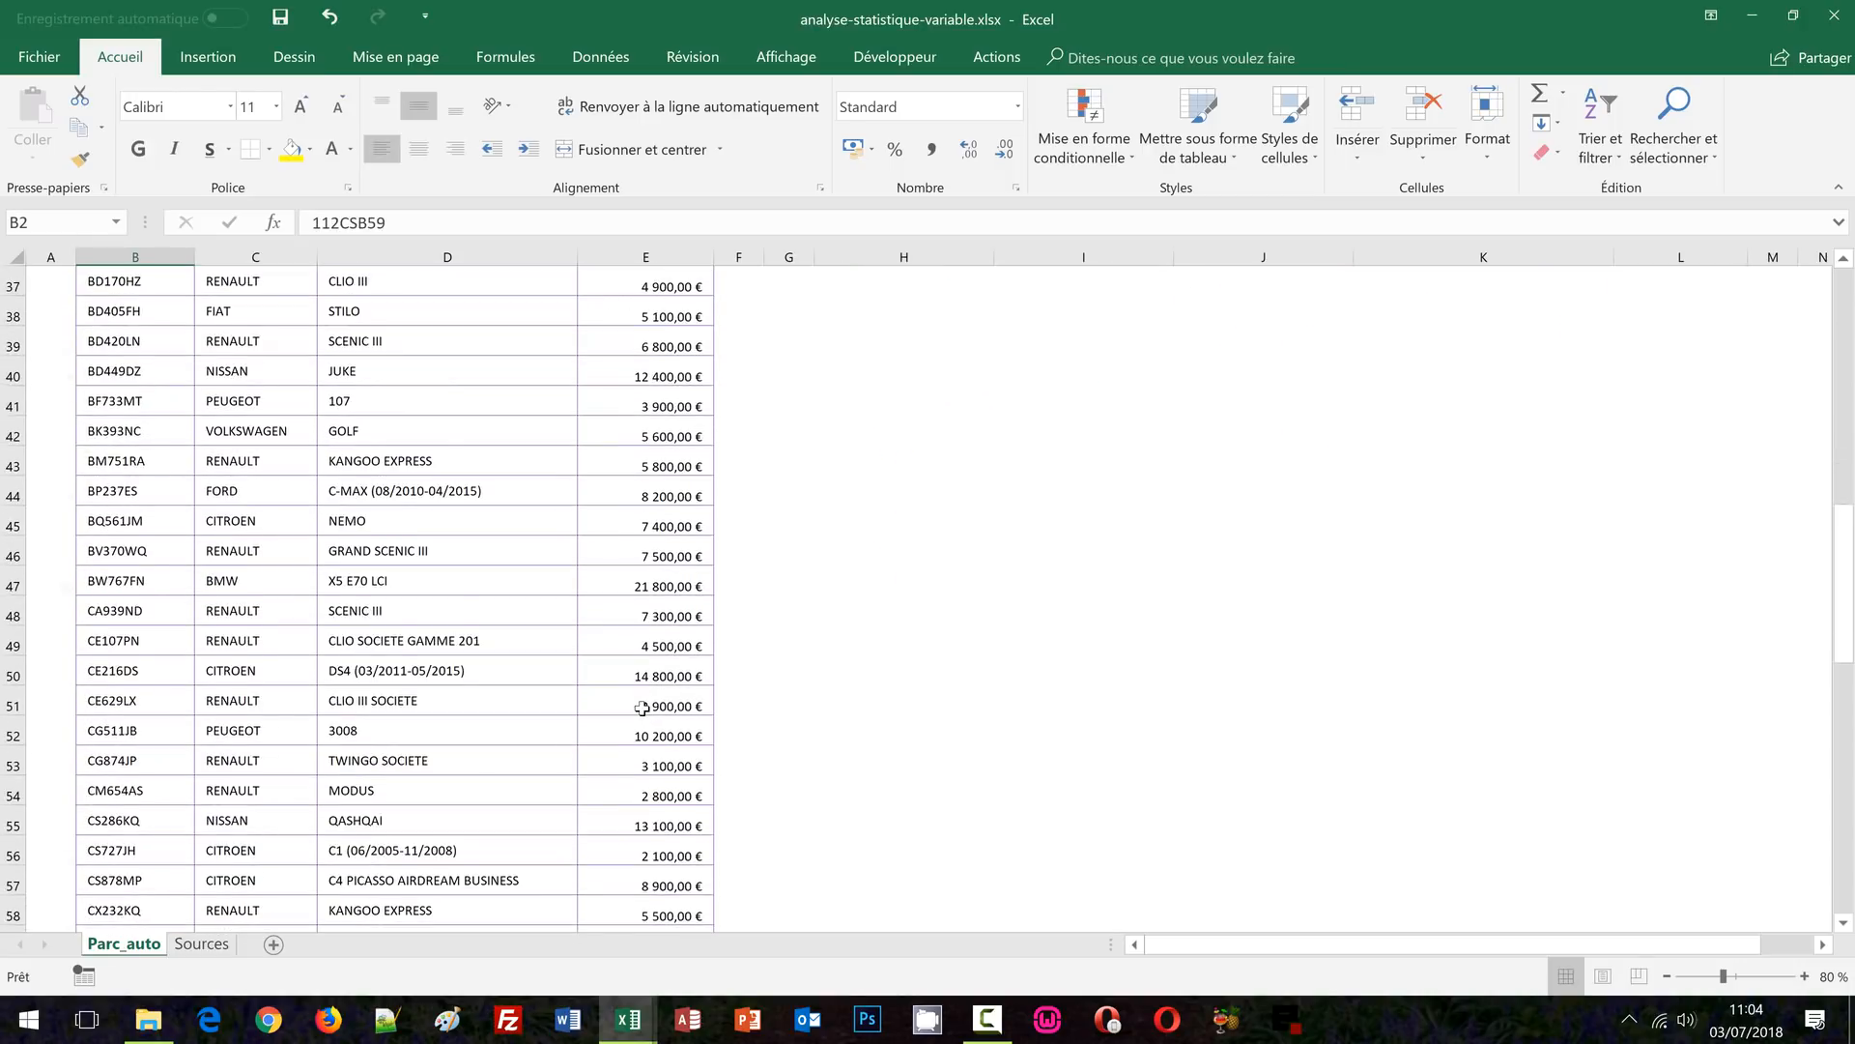
{"action": "scroll", "coordinate": [641, 708], "scroll_direction": "down", "scroll_amount": 7}
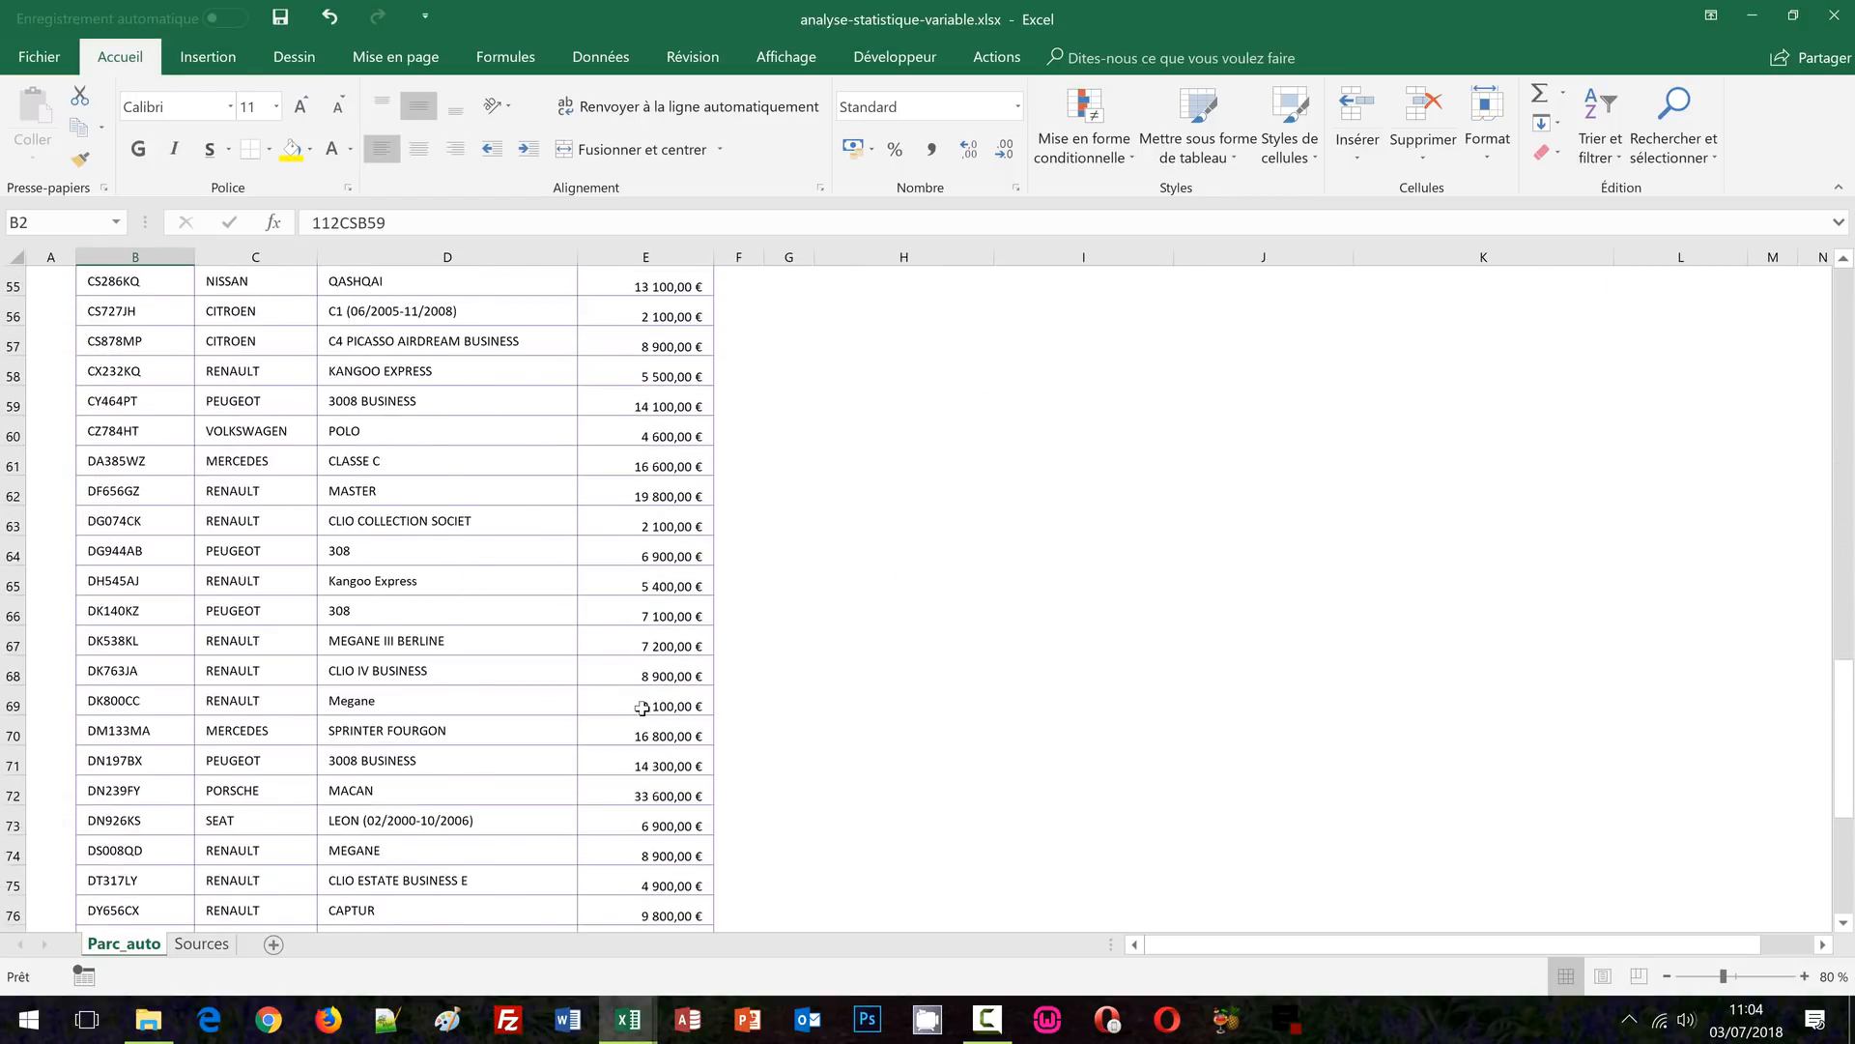
{"action": "scroll", "coordinate": [642, 709], "scroll_direction": "down", "scroll_amount": 1}
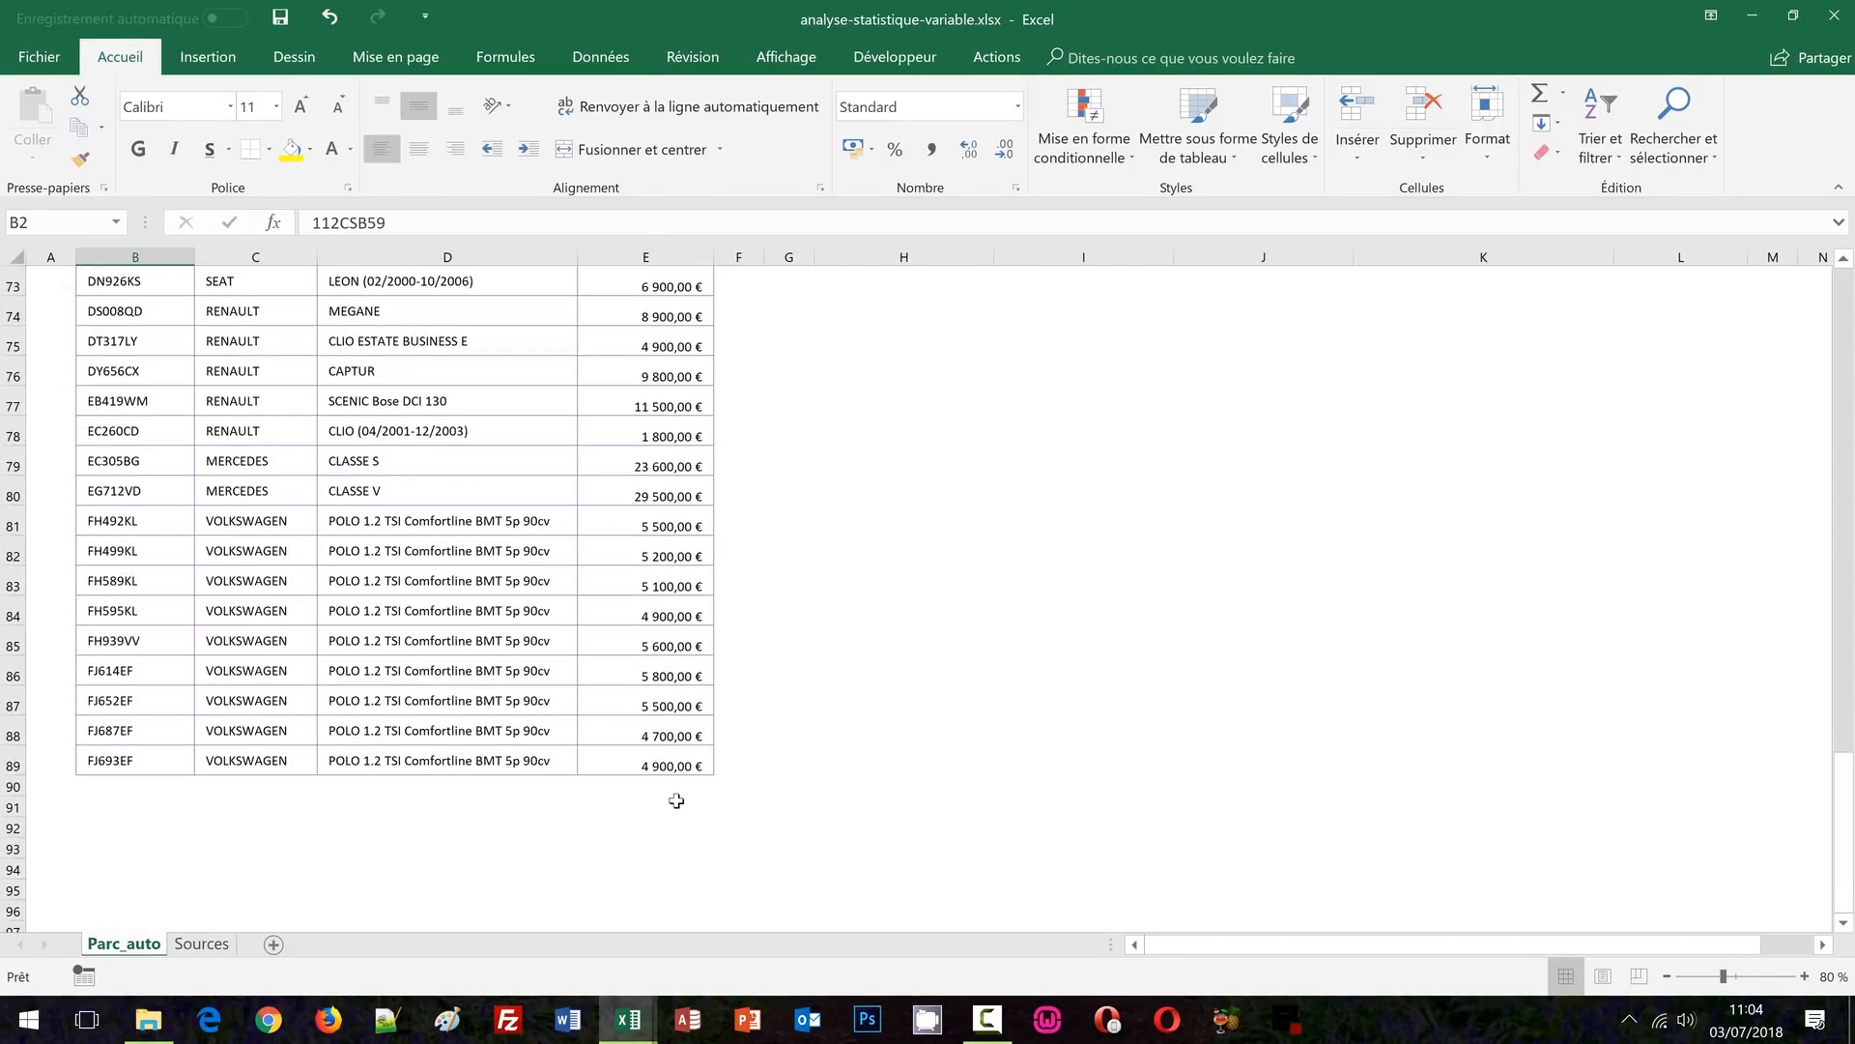
{"action": "left_click", "coordinate": [669, 765], "text": "shift"}
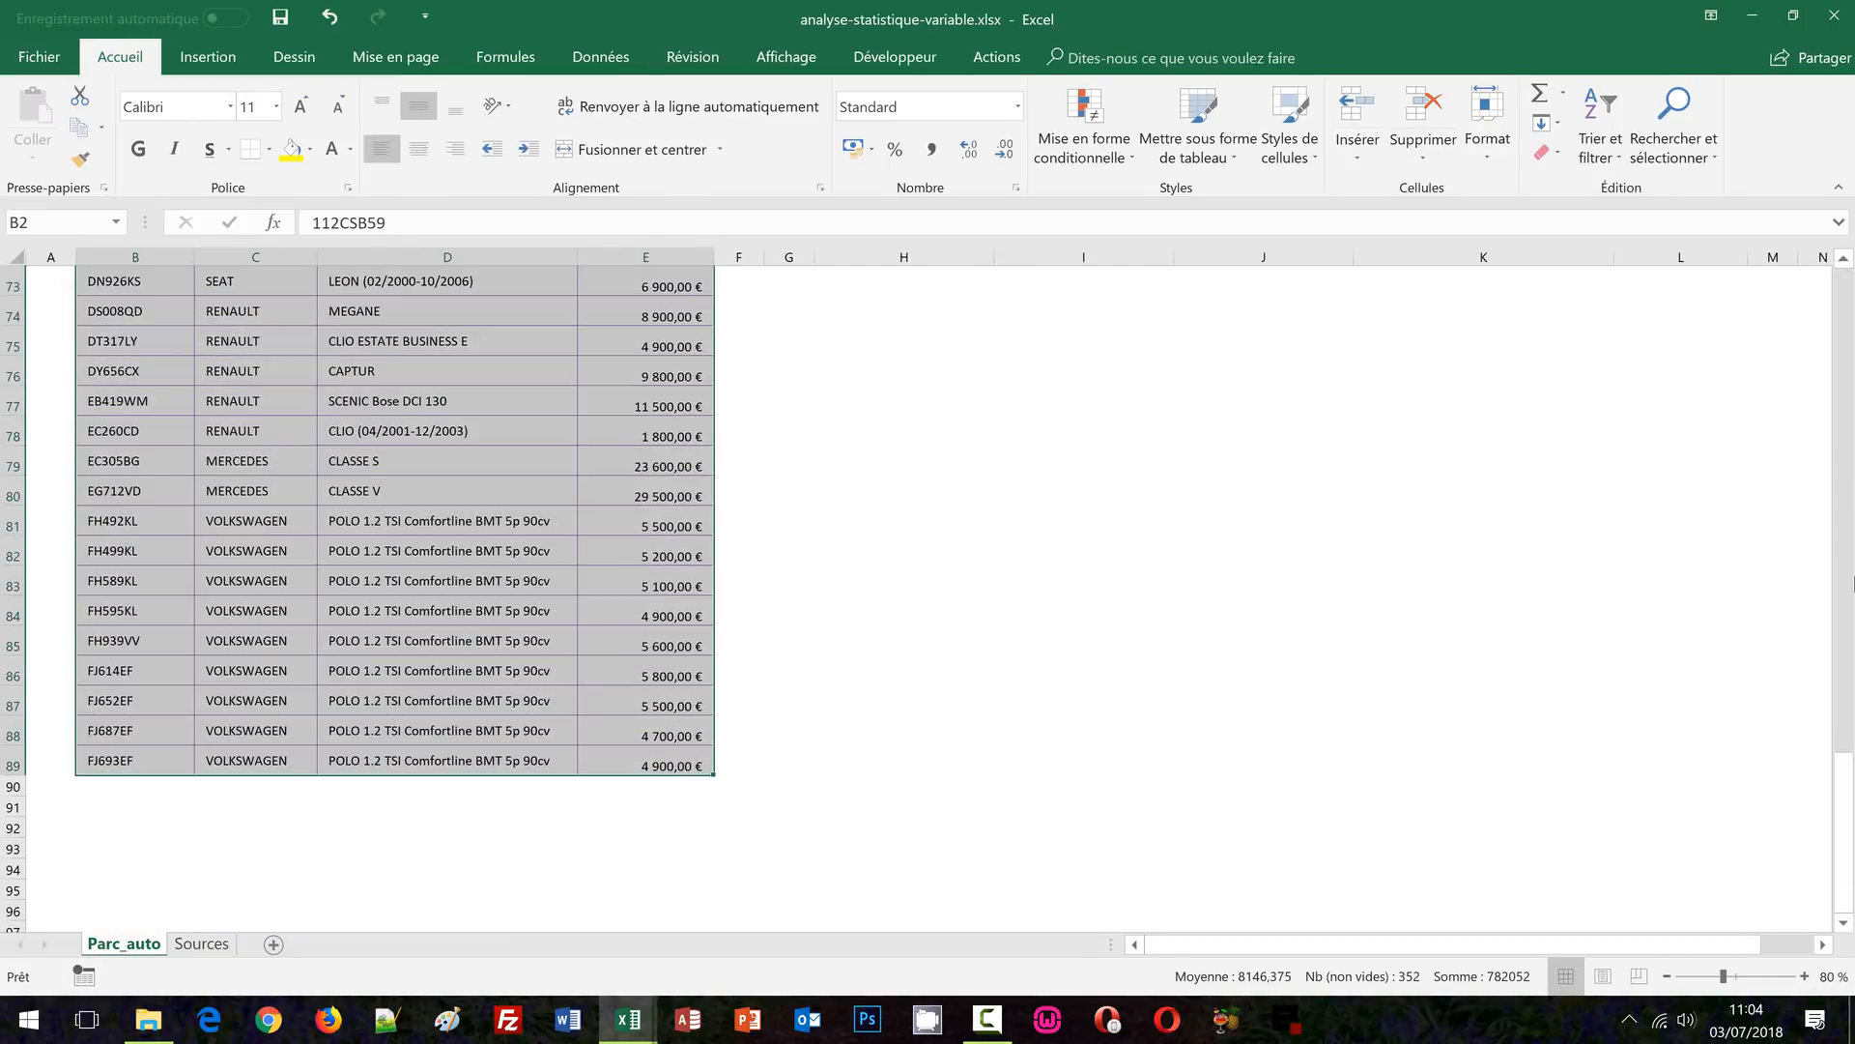
{"action": "left_click_drag", "start_coordinate": [1849, 817], "coordinate": [1848, 297]}
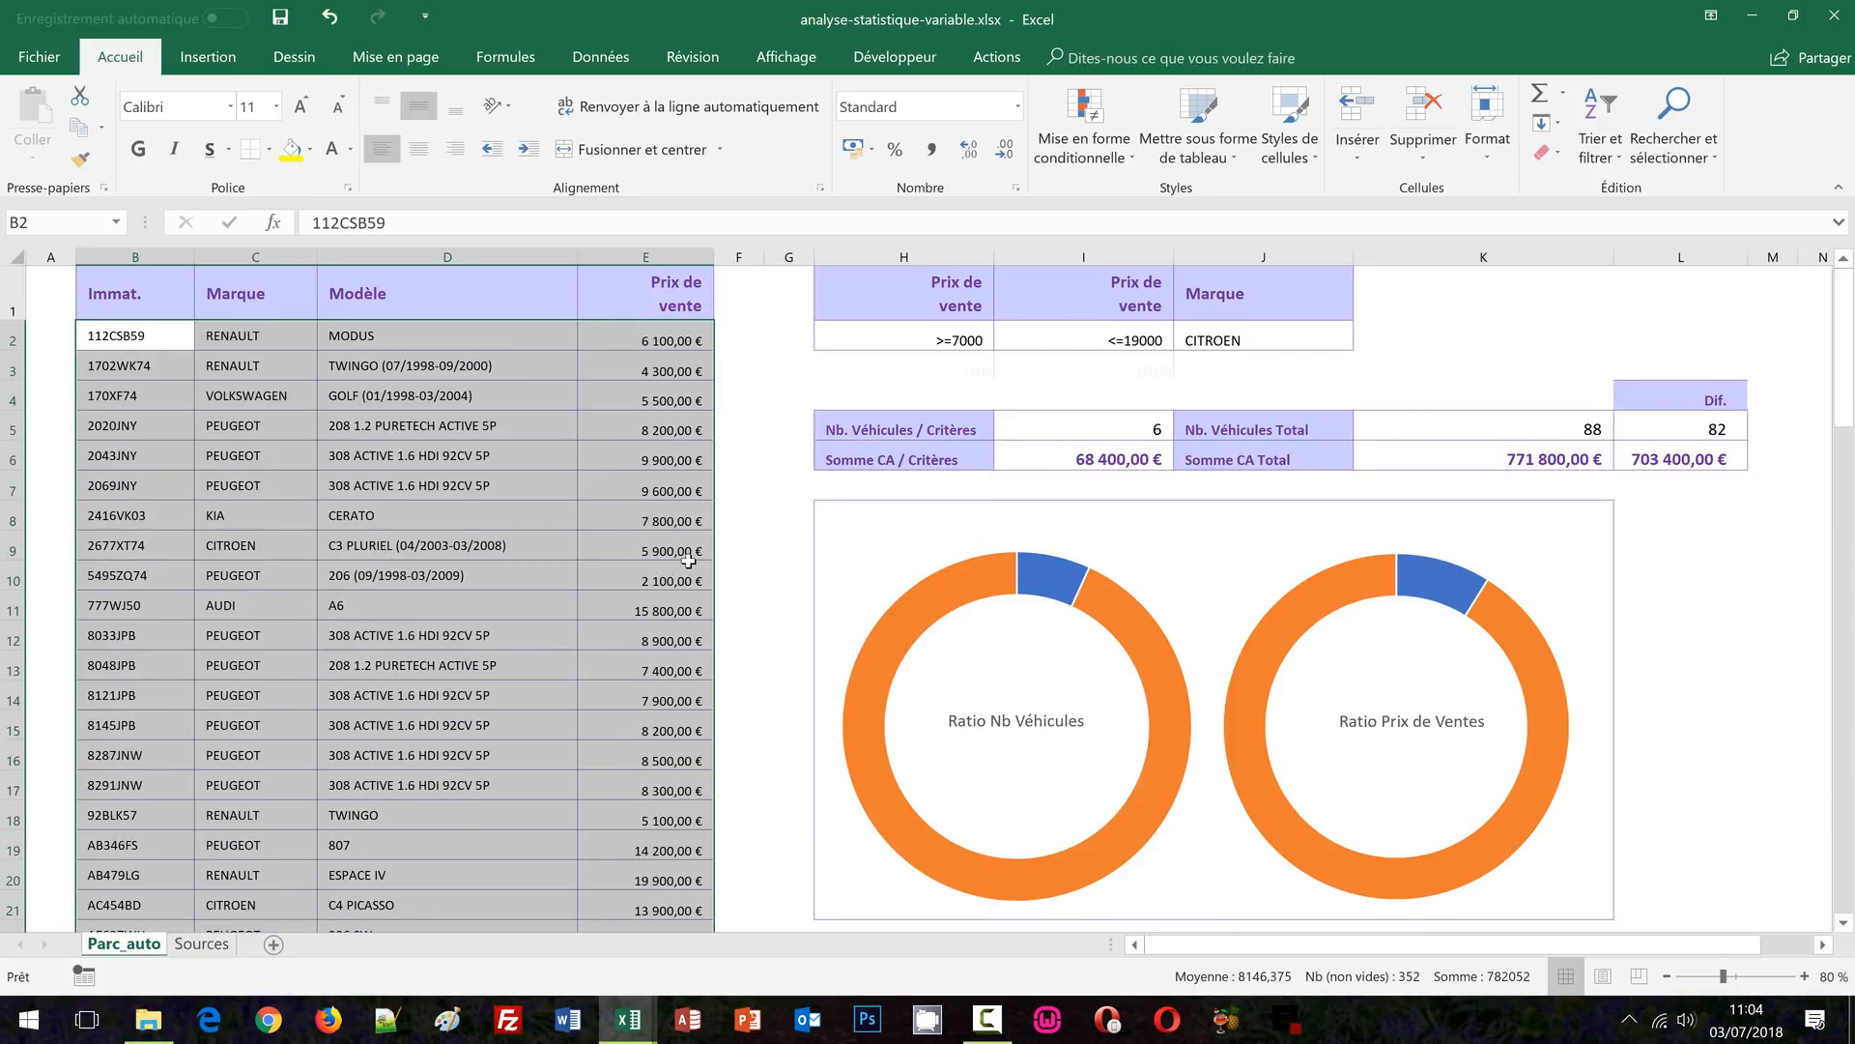
{"action": "left_click", "coordinate": [1087, 158]}
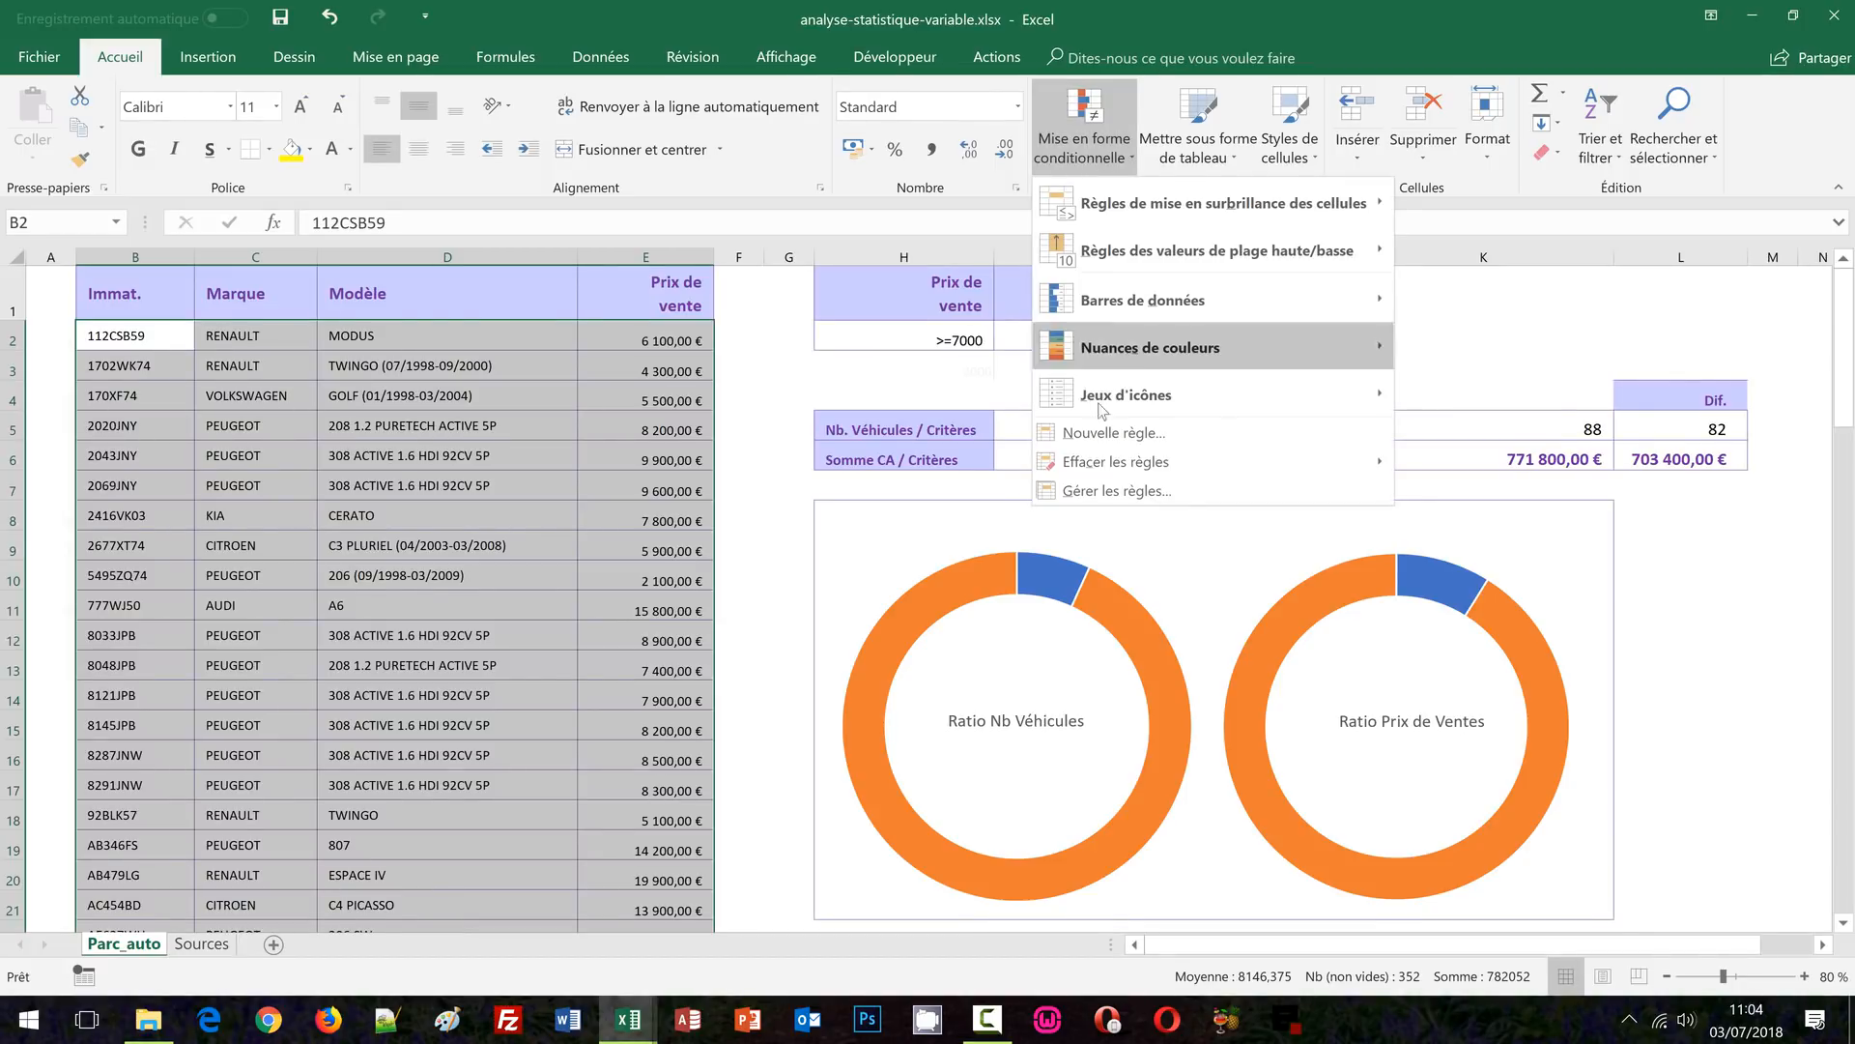
{"action": "left_click", "coordinate": [1106, 433]}
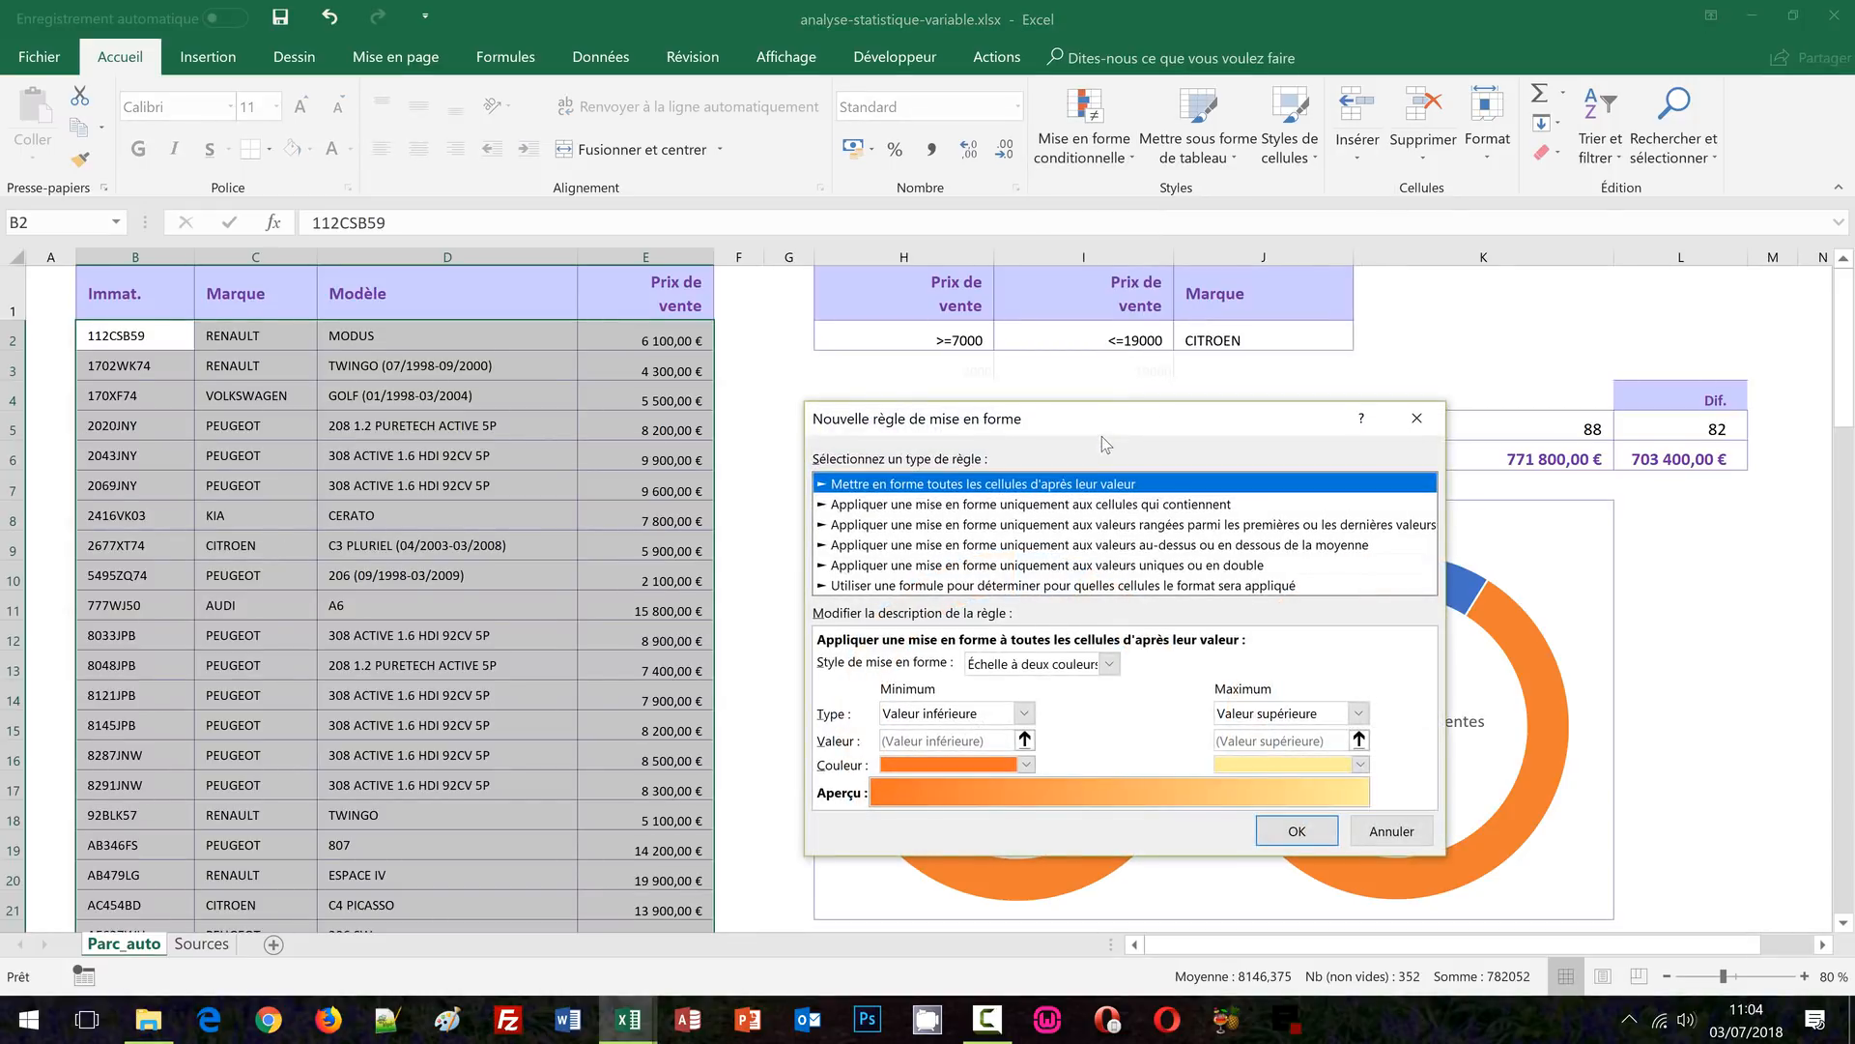
{"action": "left_click_drag", "start_coordinate": [1077, 345], "coordinate": [1089, 468]}
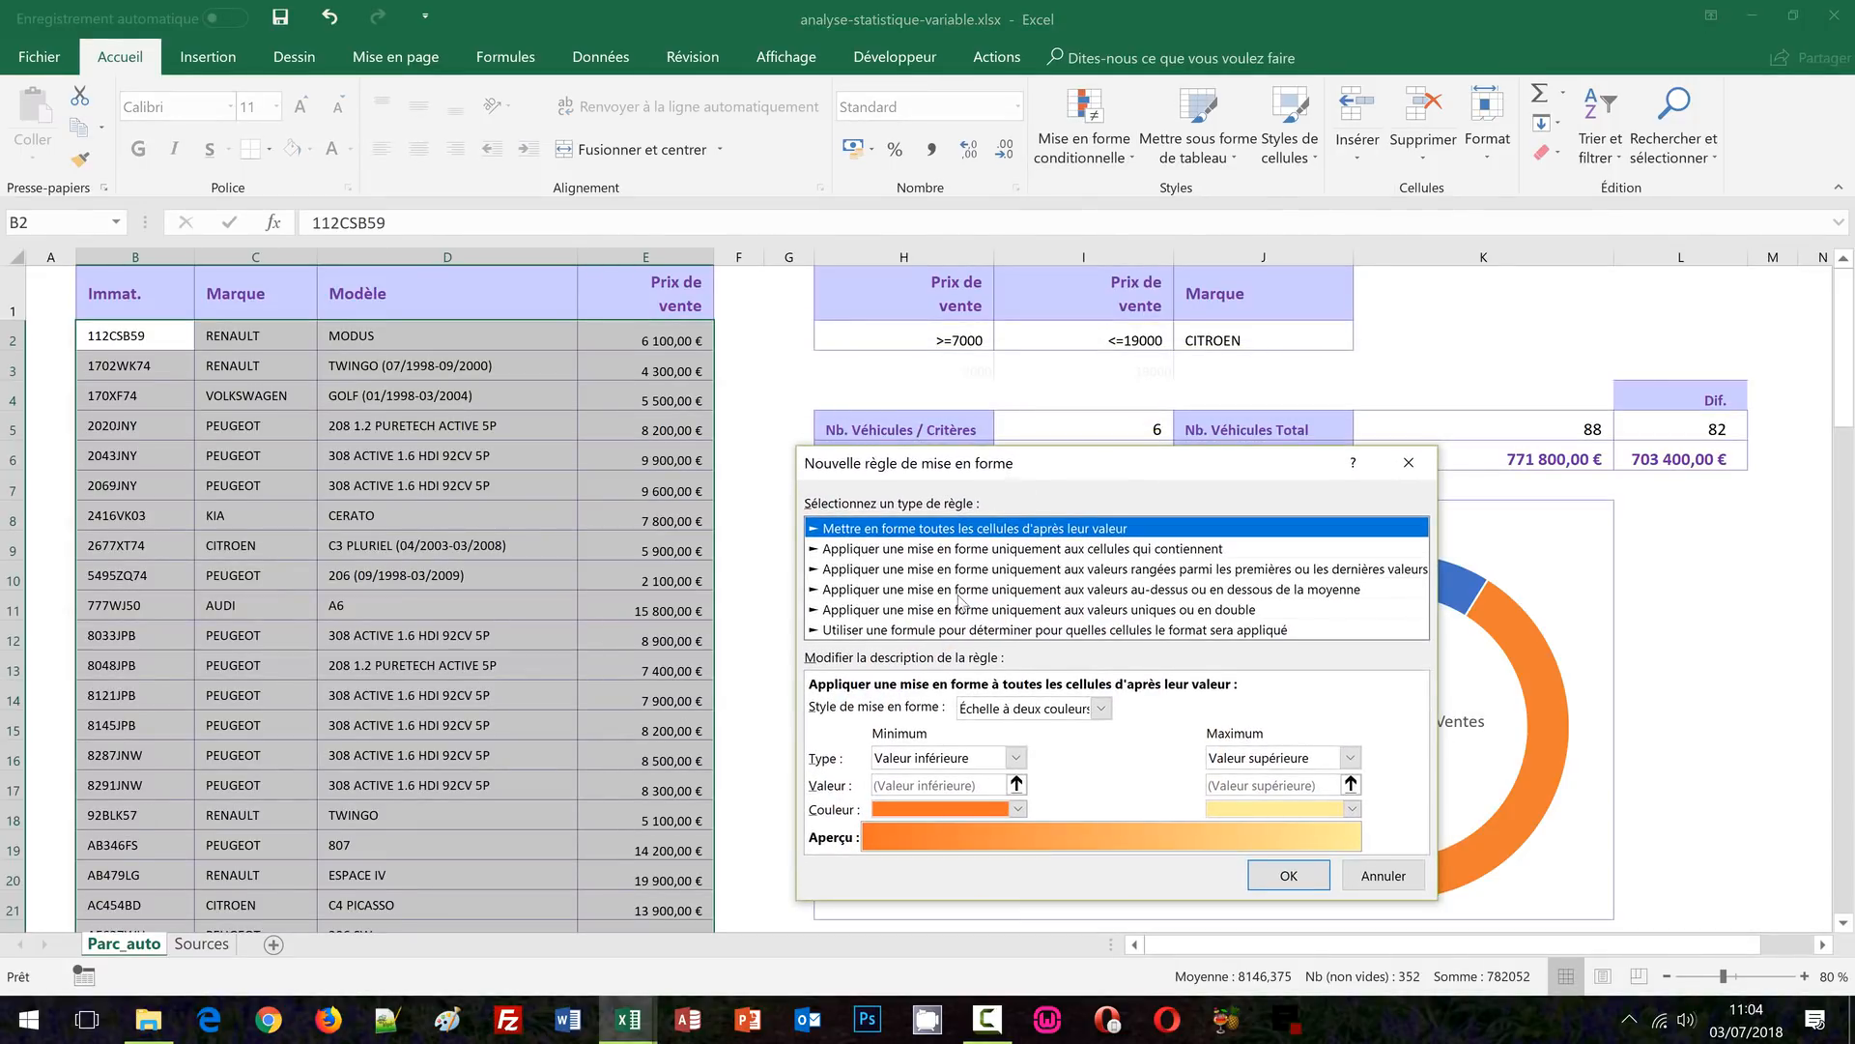
{"action": "left_click", "coordinate": [919, 631]}
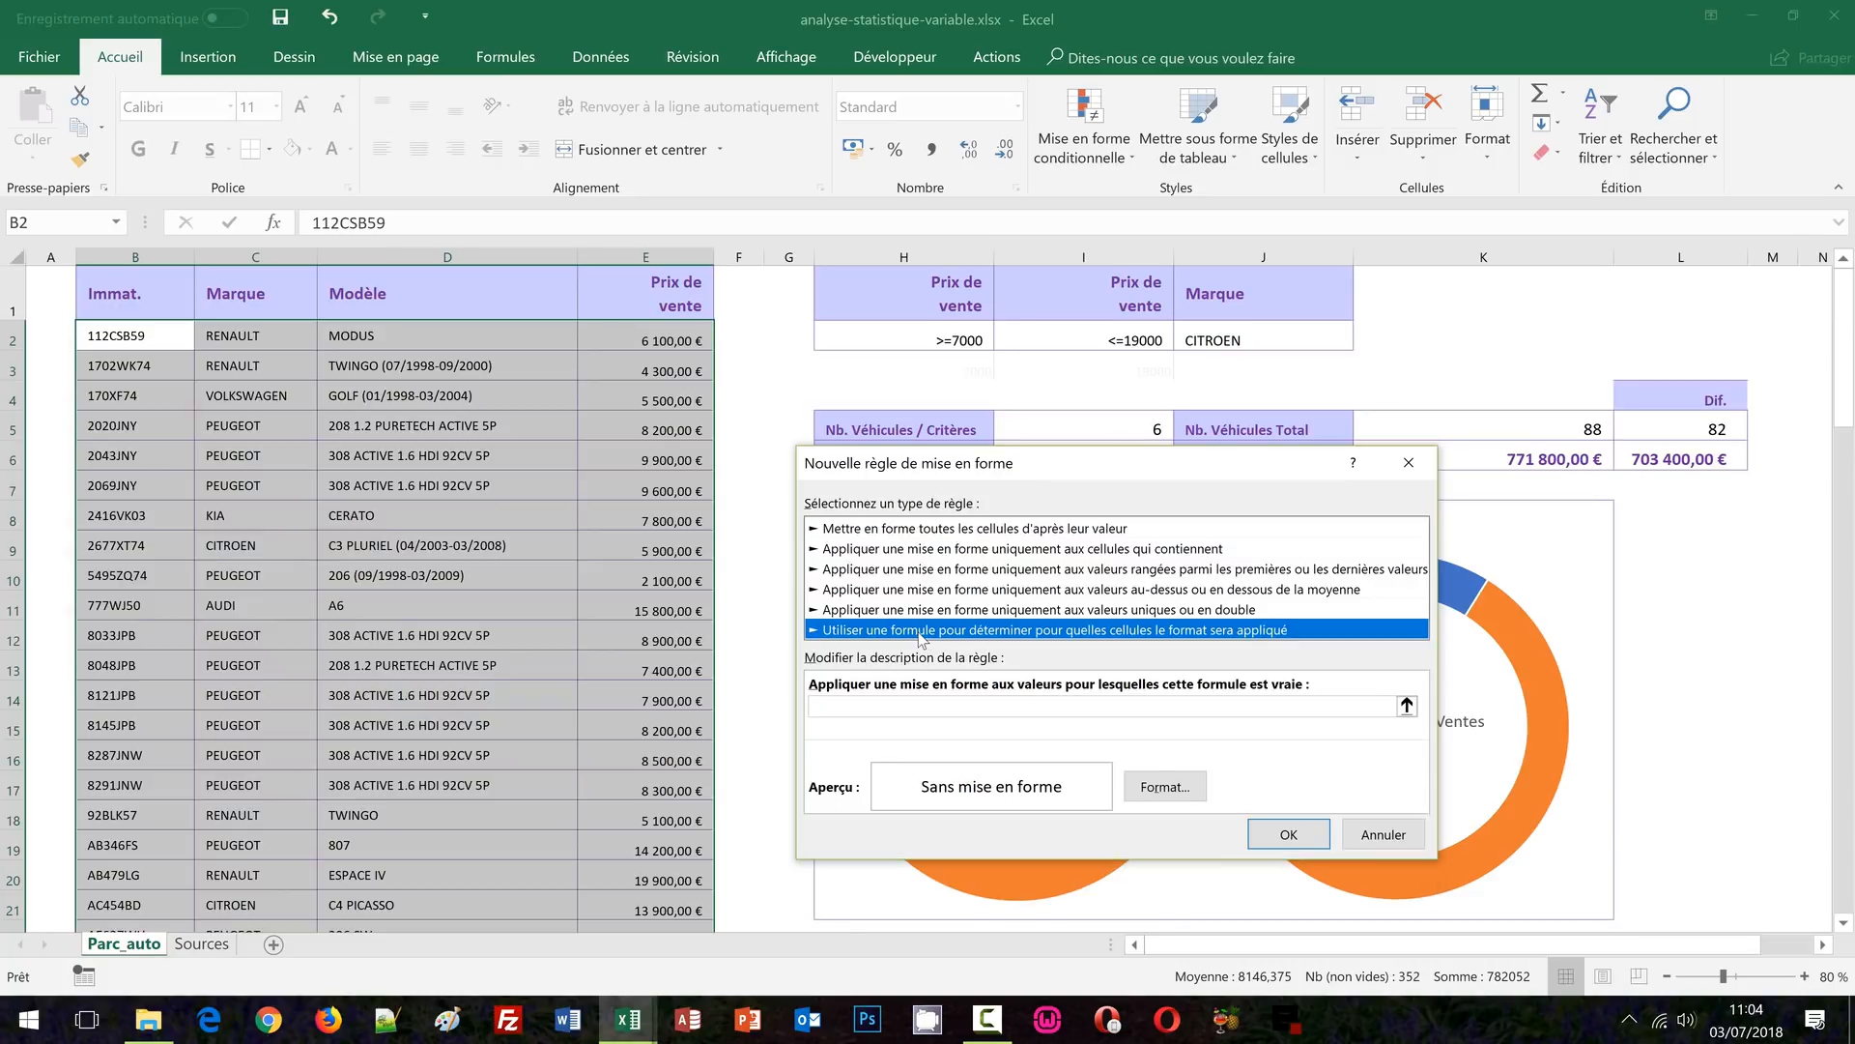
Begin the rule formula with =ET($H$2<>"";$I$2="";$J$2=""; to test that only the minimum price criterion is filled in
{"action": "left_click", "coordinate": [831, 710]}
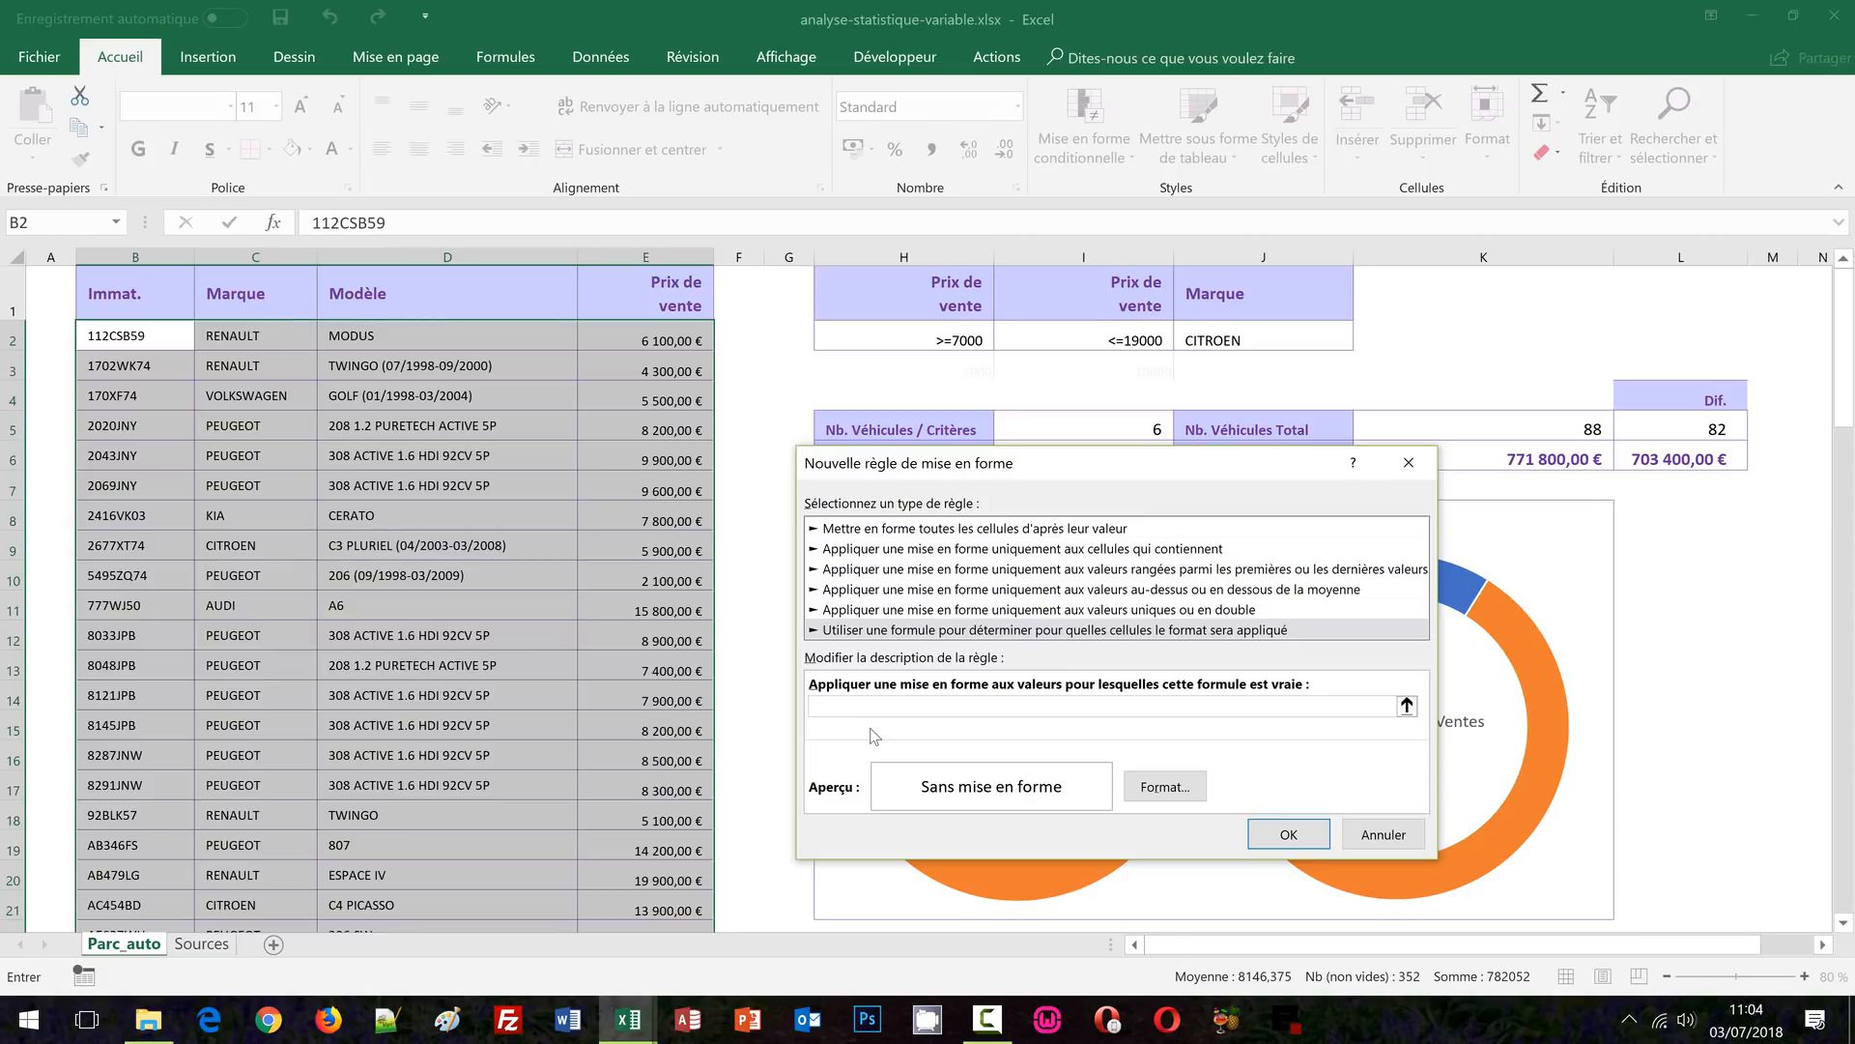
{"action": "type", "text": "=et("}
{"action": "left_click", "coordinate": [949, 335]}
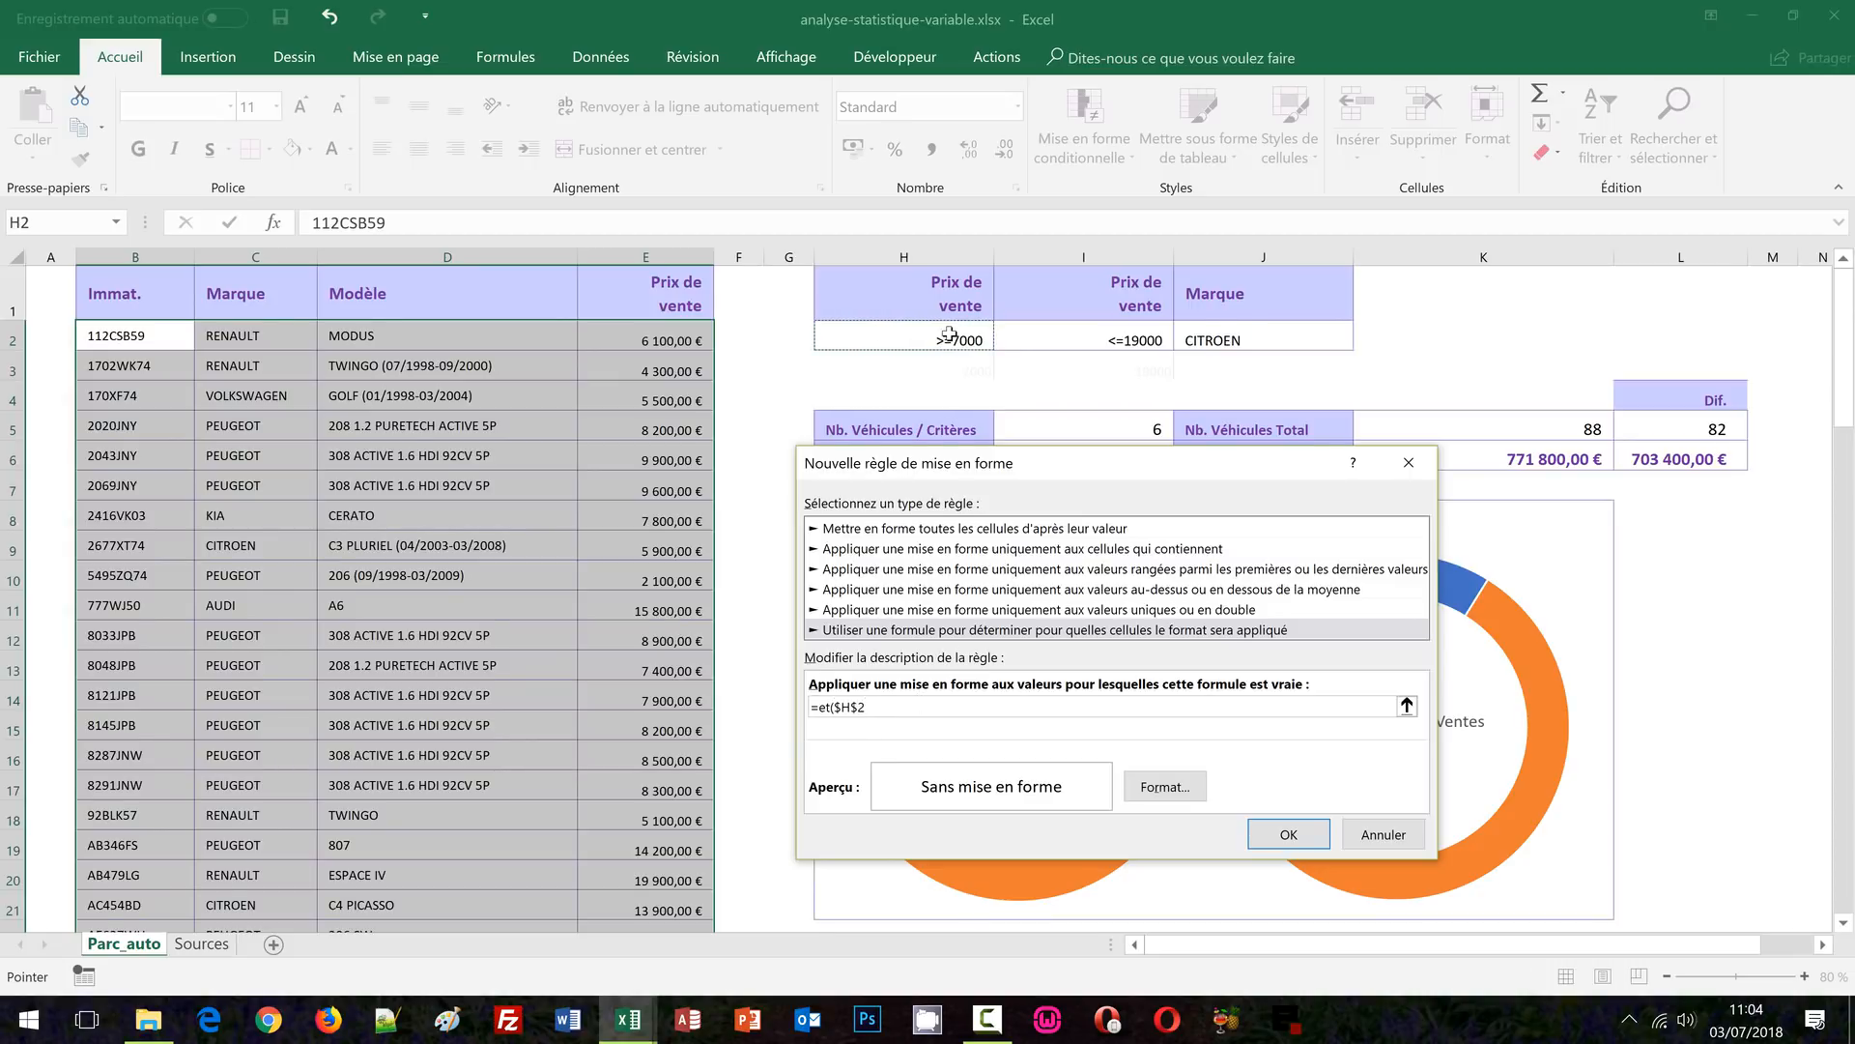
{"action": "type", "text": "<>\"\";"}
{"action": "left_click", "coordinate": [1101, 337]}
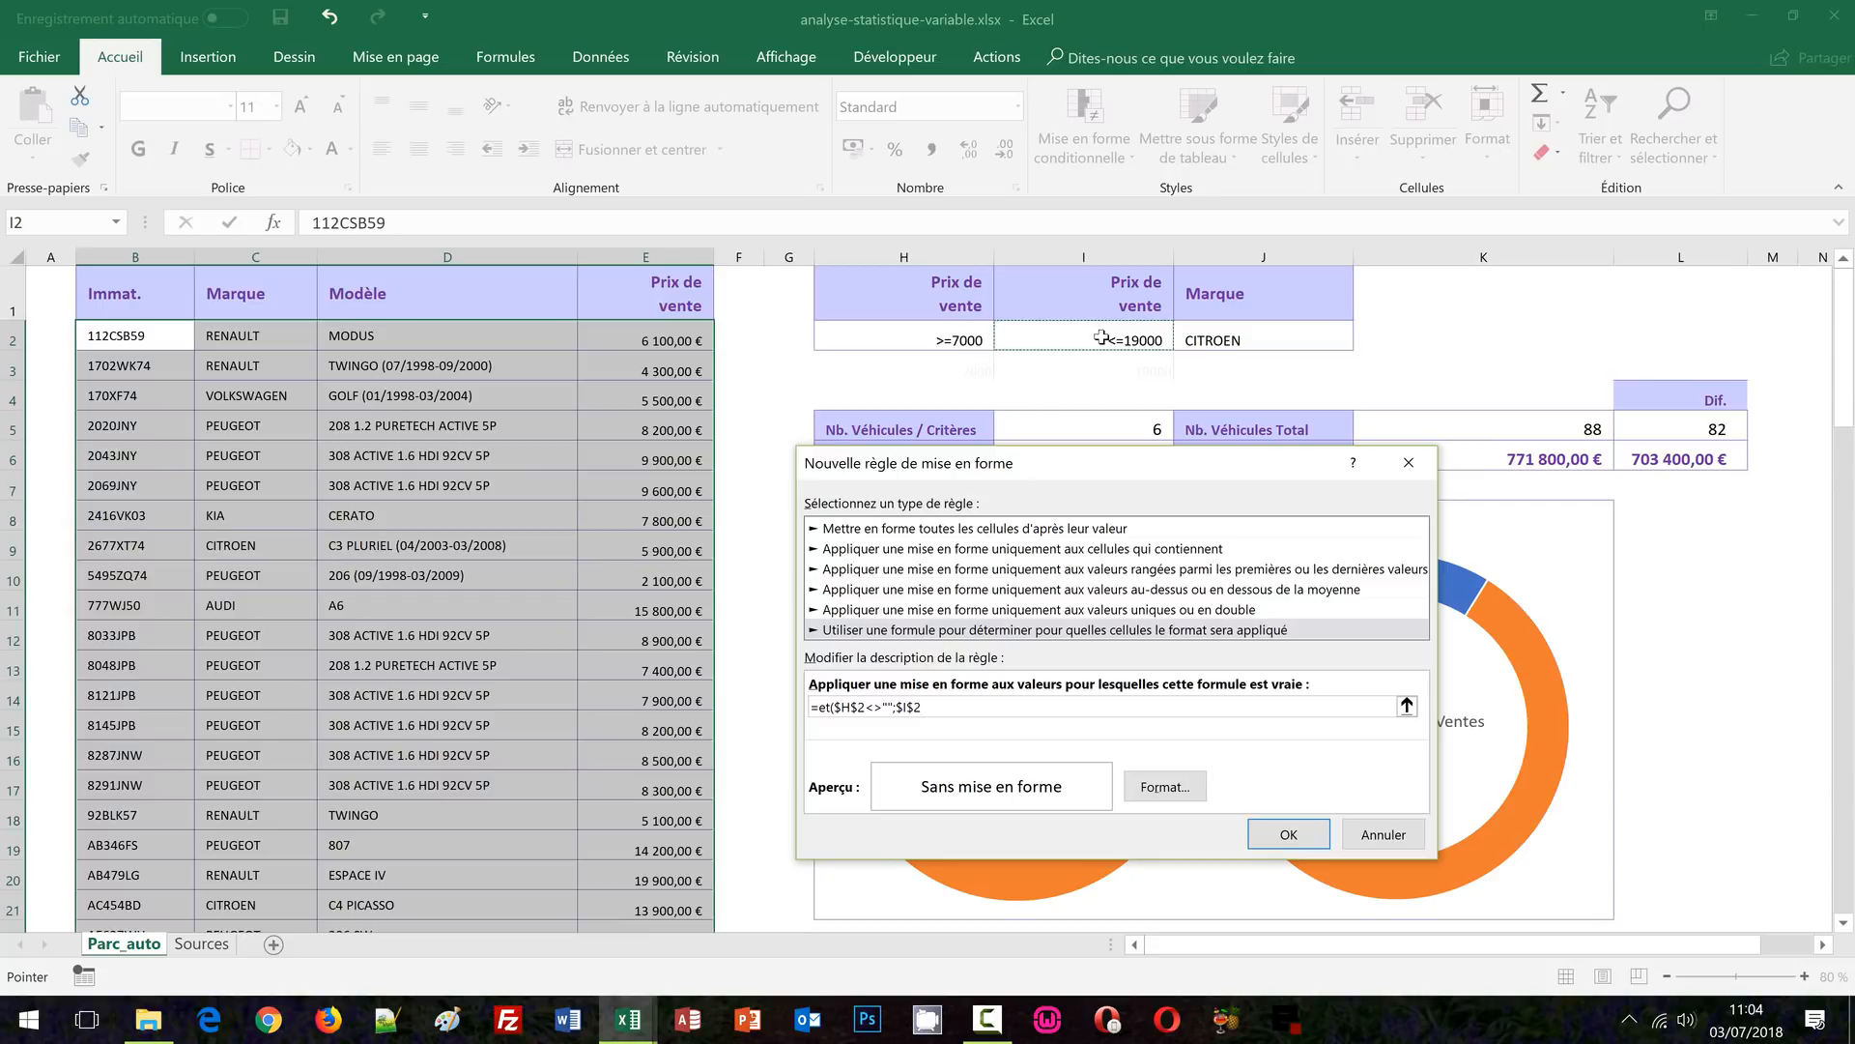
{"action": "type", "text": "=\"\";"}
{"action": "left_click", "coordinate": [1252, 342]}
{"action": "type", "text": "=\"\";"}
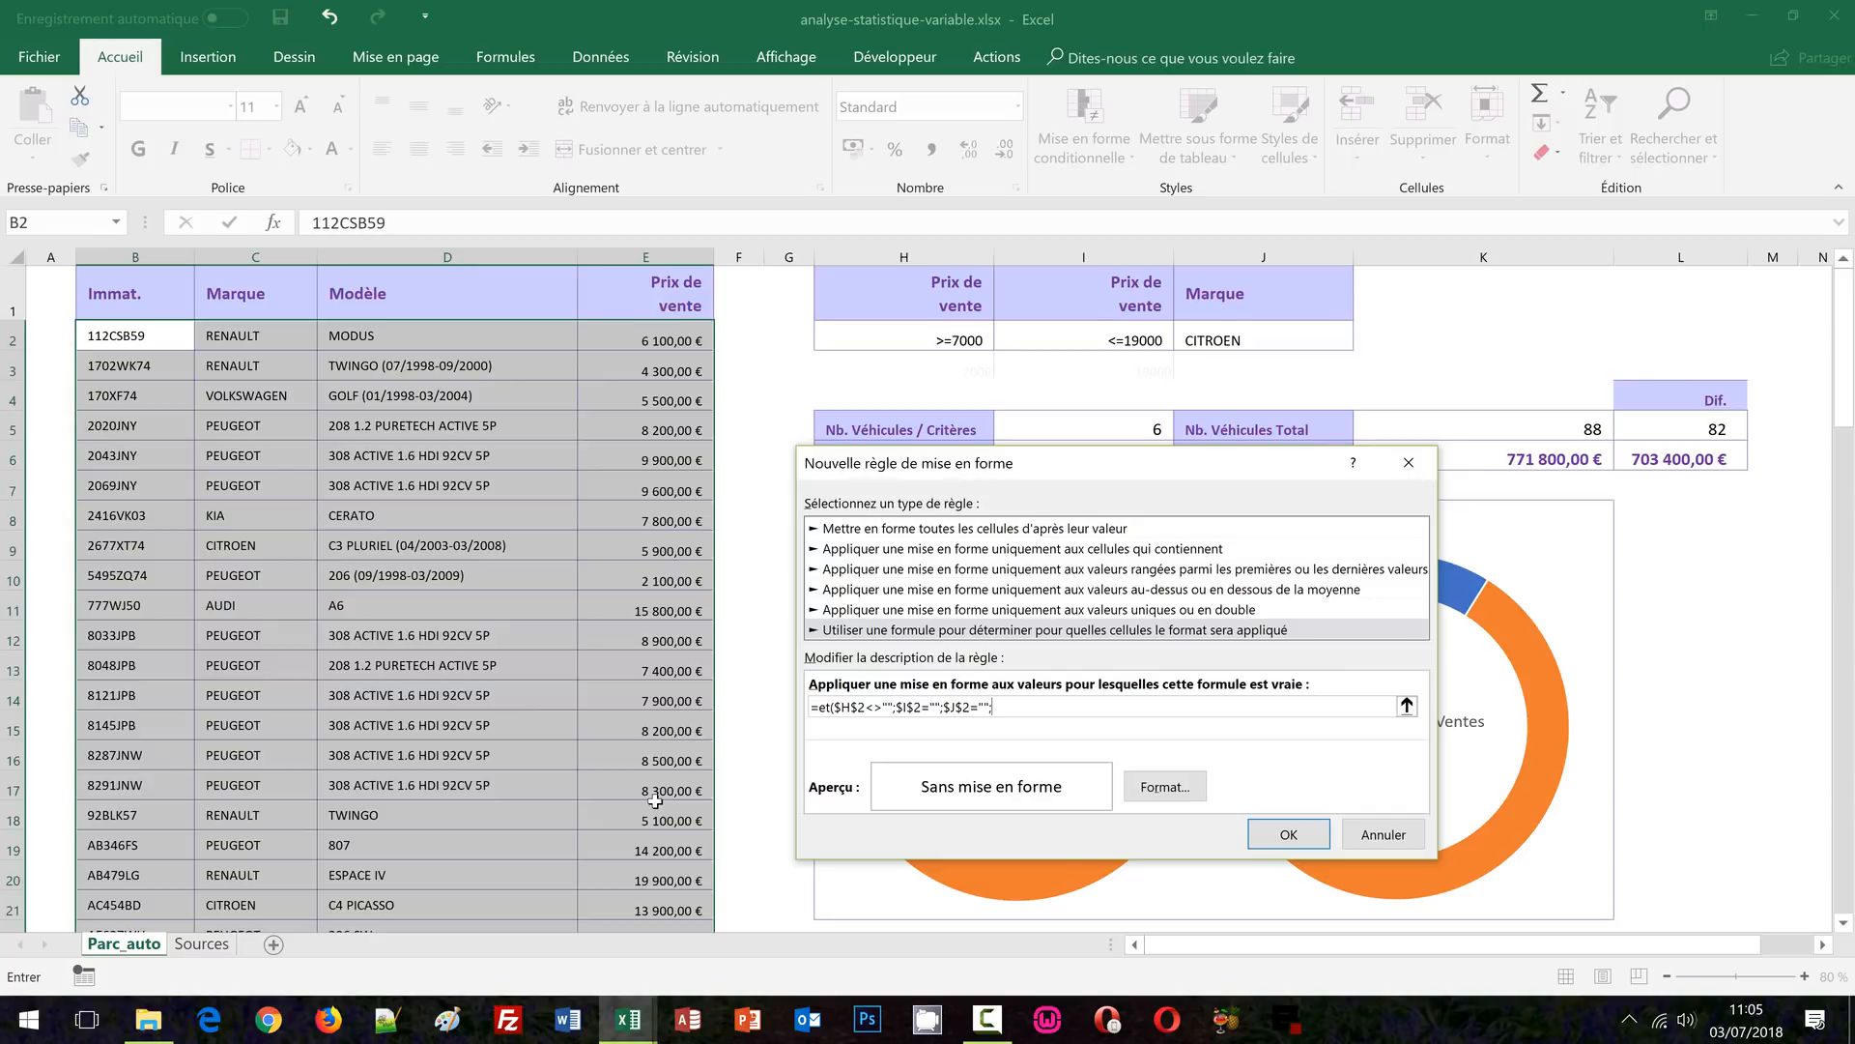
Complete the rule formula with the price comparison $E2>=$H$3, locking only column E of the table reference
{"action": "left_click", "coordinate": [646, 331]}
{"action": "key", "text": "F4"}
{"action": "key", "text": "F4"}
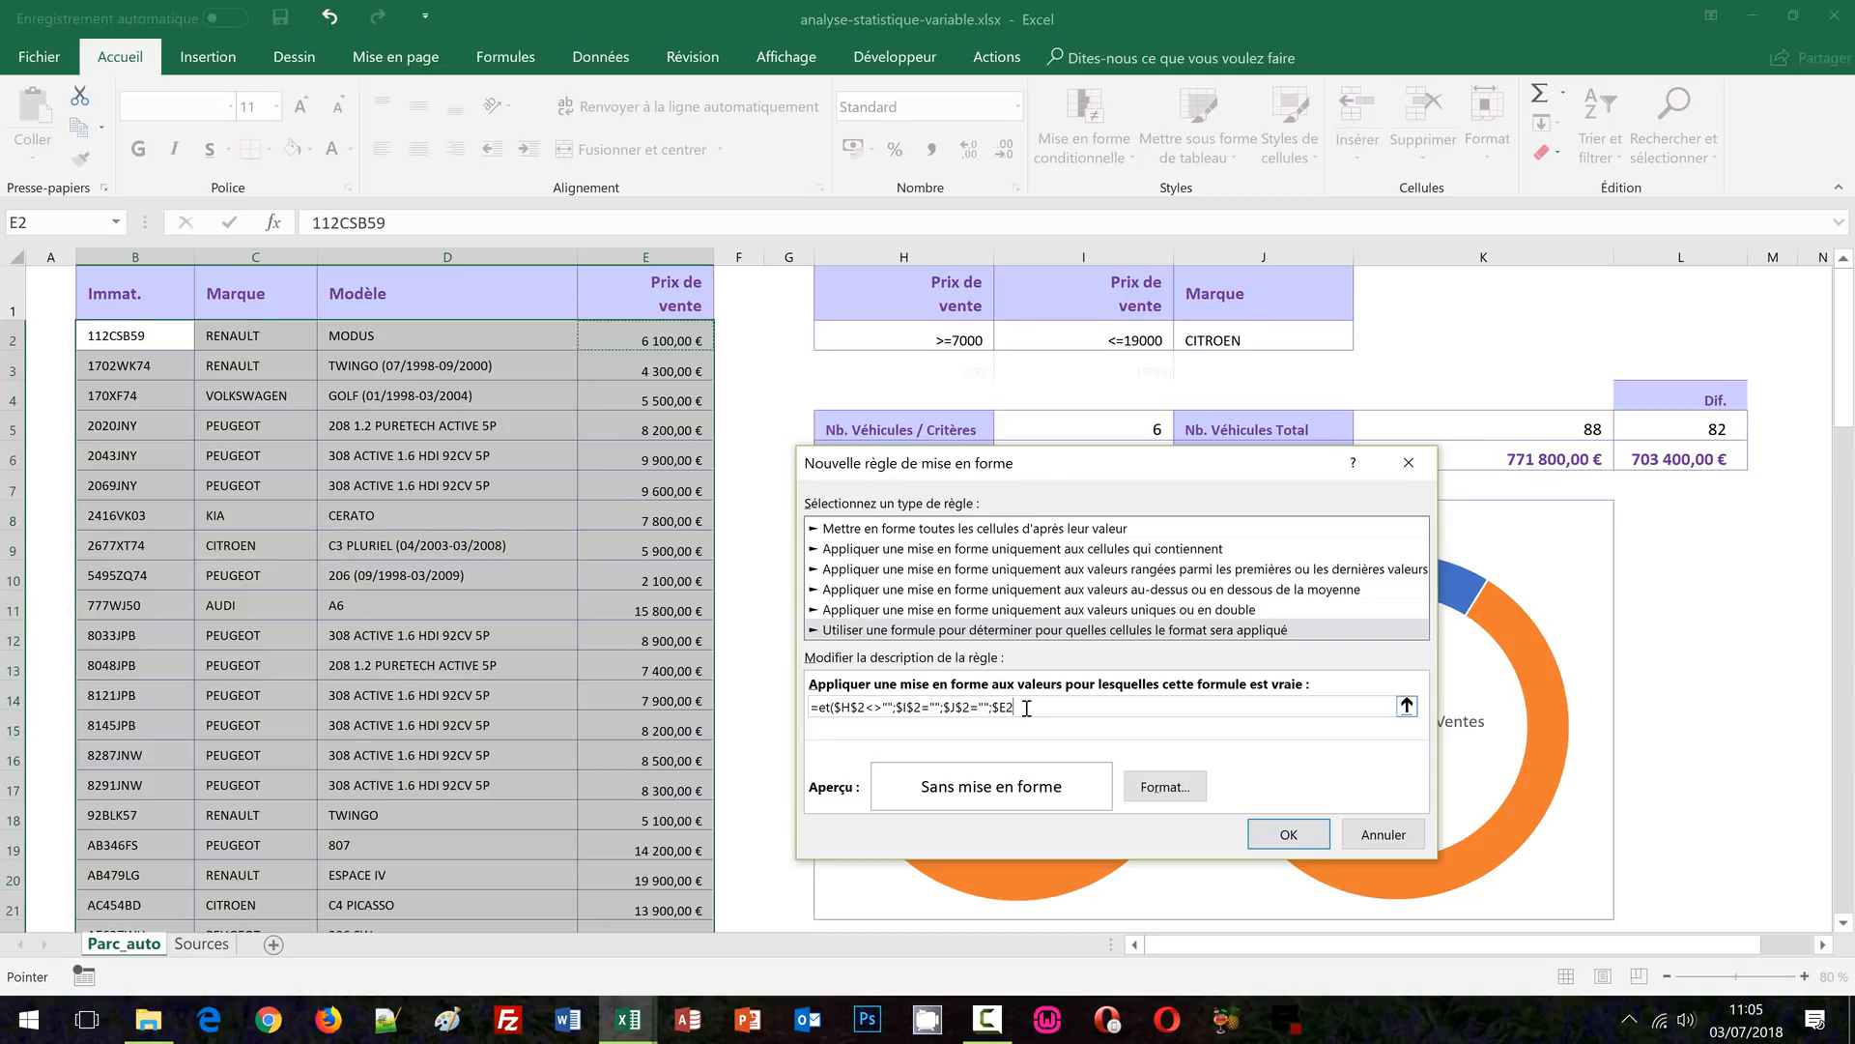
{"action": "type", "text": ">="}
{"action": "left_click", "coordinate": [967, 370]}
Give the rule a pale gold fill and a dark red font colour, and validate the rule
{"action": "left_click", "coordinate": [1165, 787]}
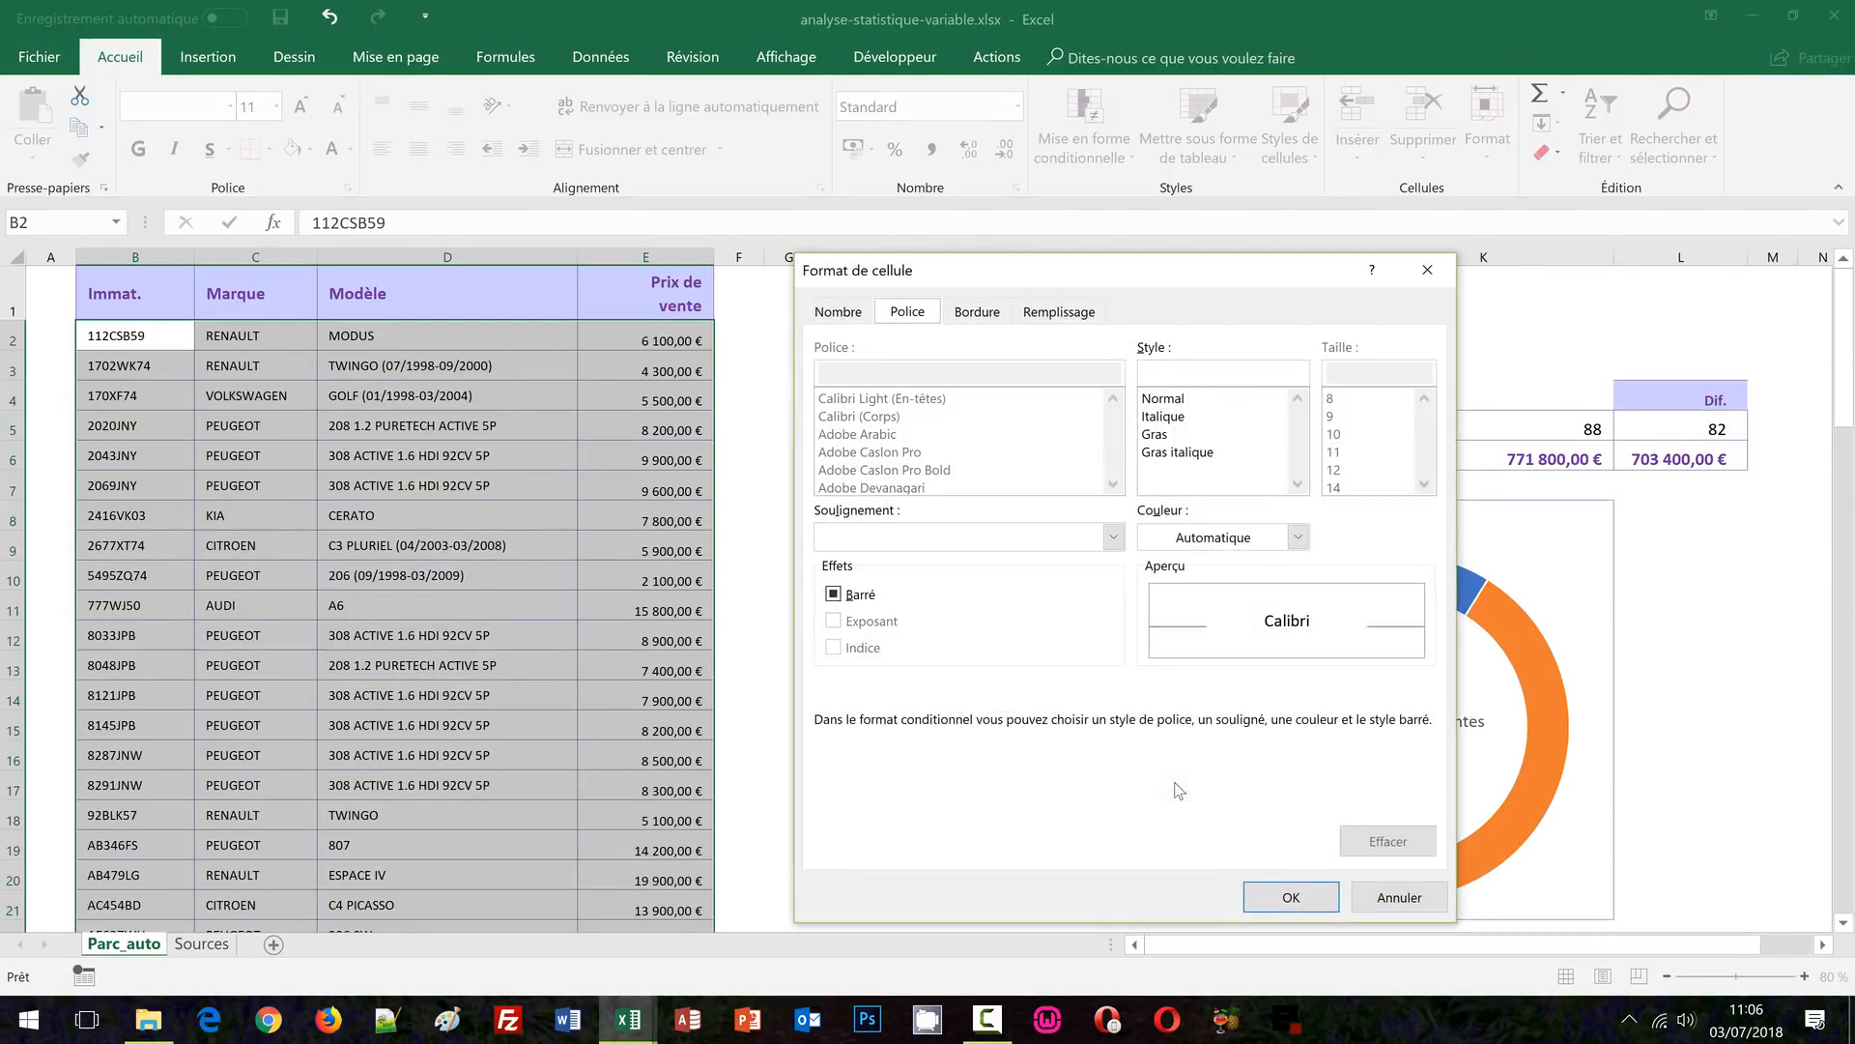
{"action": "left_click", "coordinate": [1059, 321]}
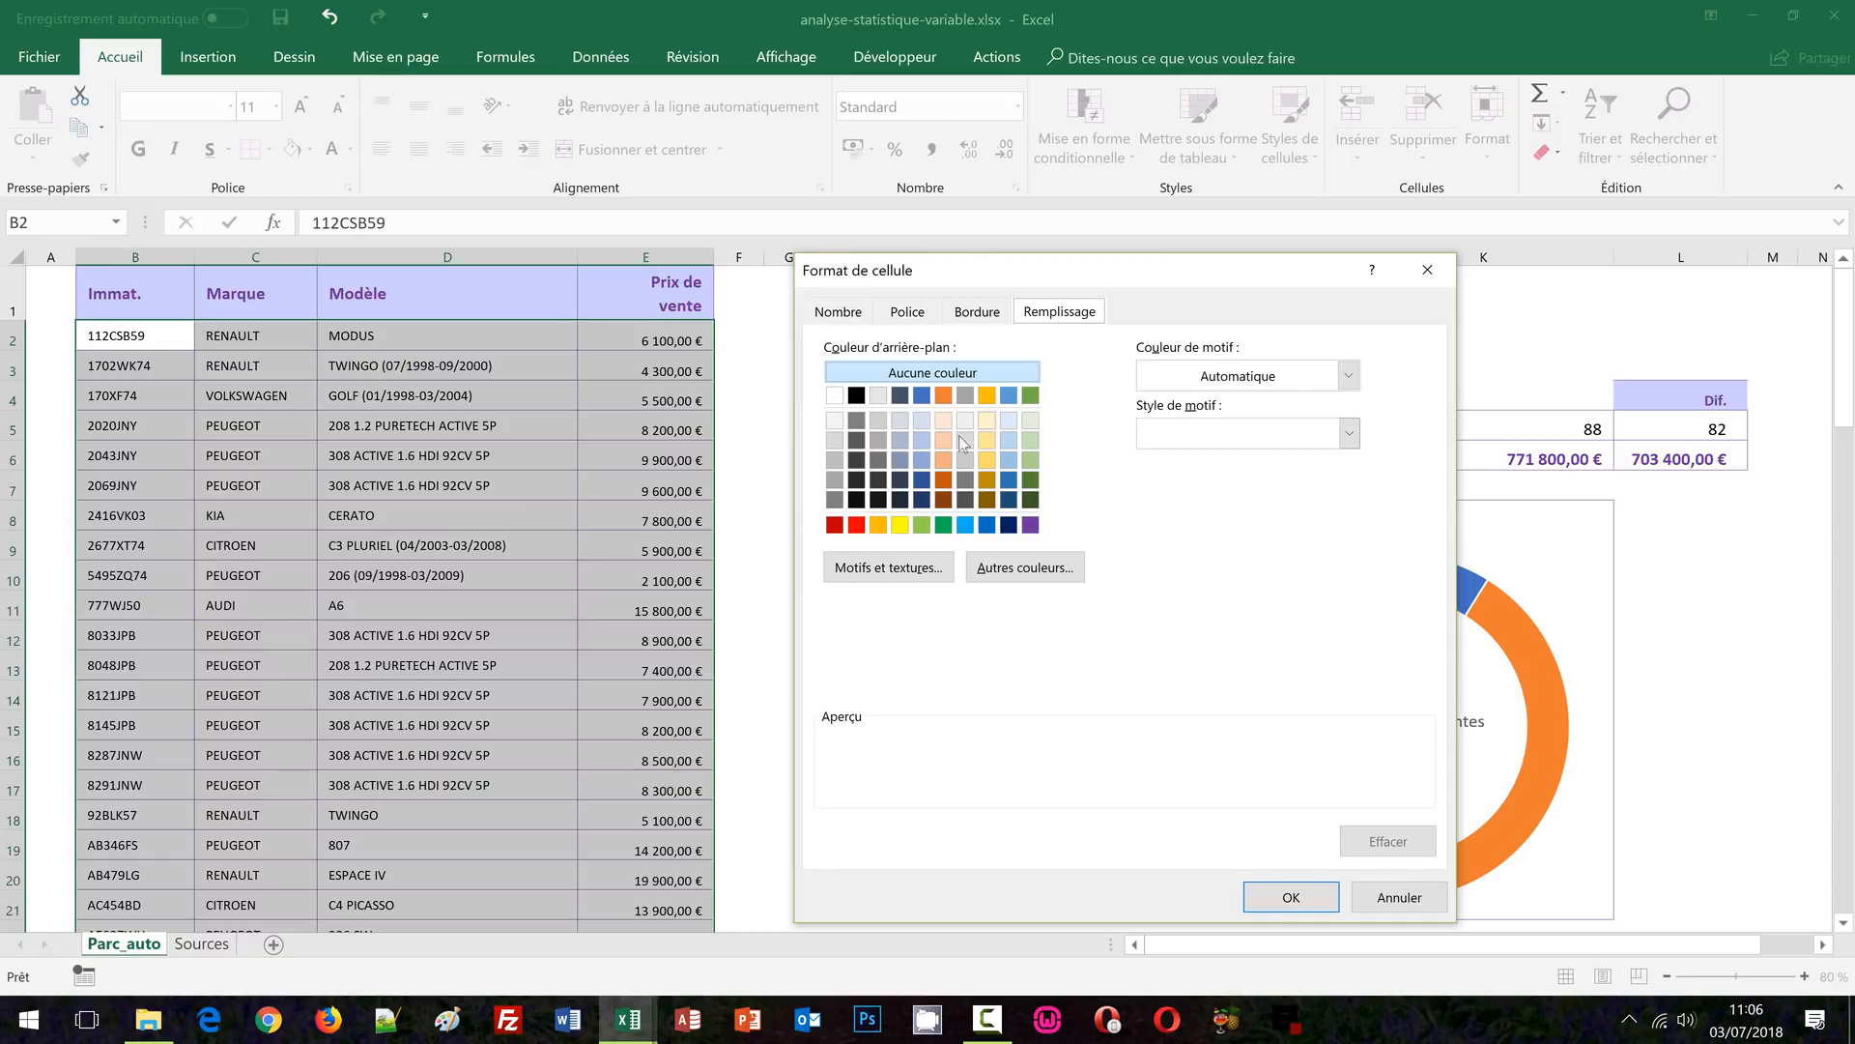
{"action": "left_click", "coordinate": [988, 421]}
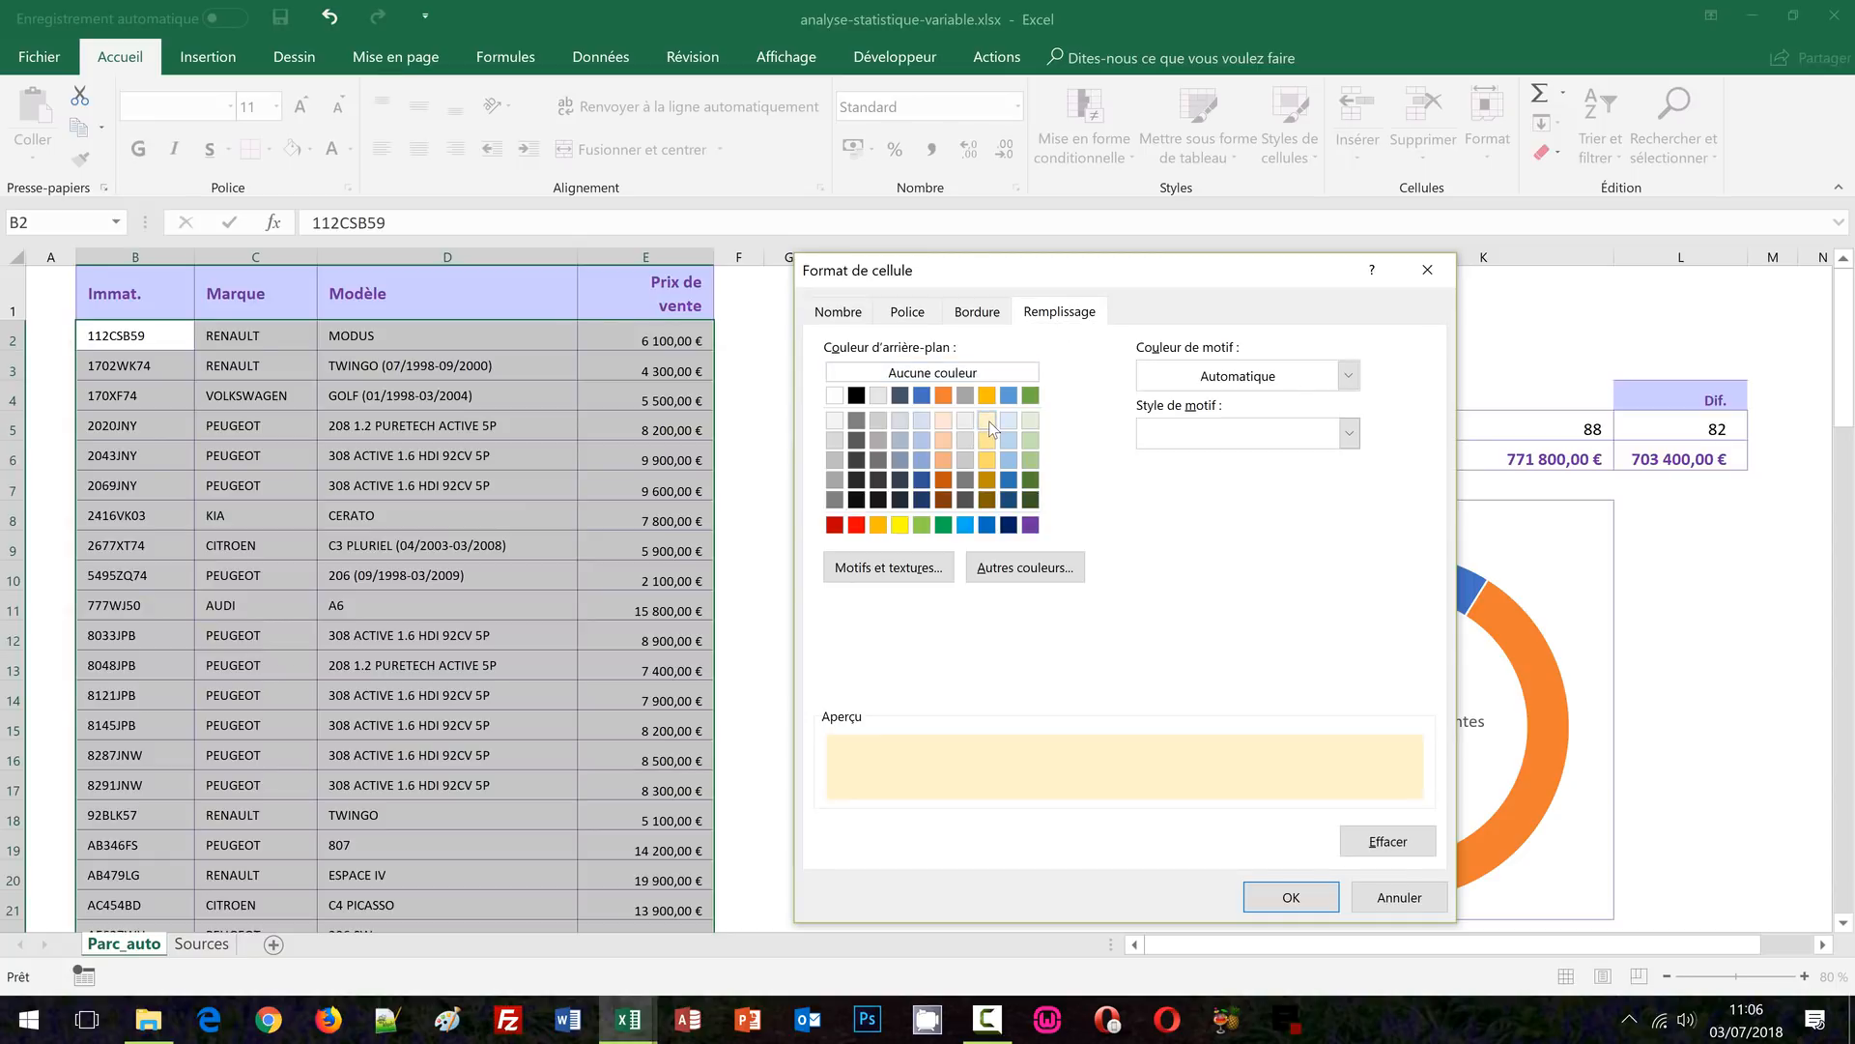
{"action": "left_click", "coordinate": [912, 323]}
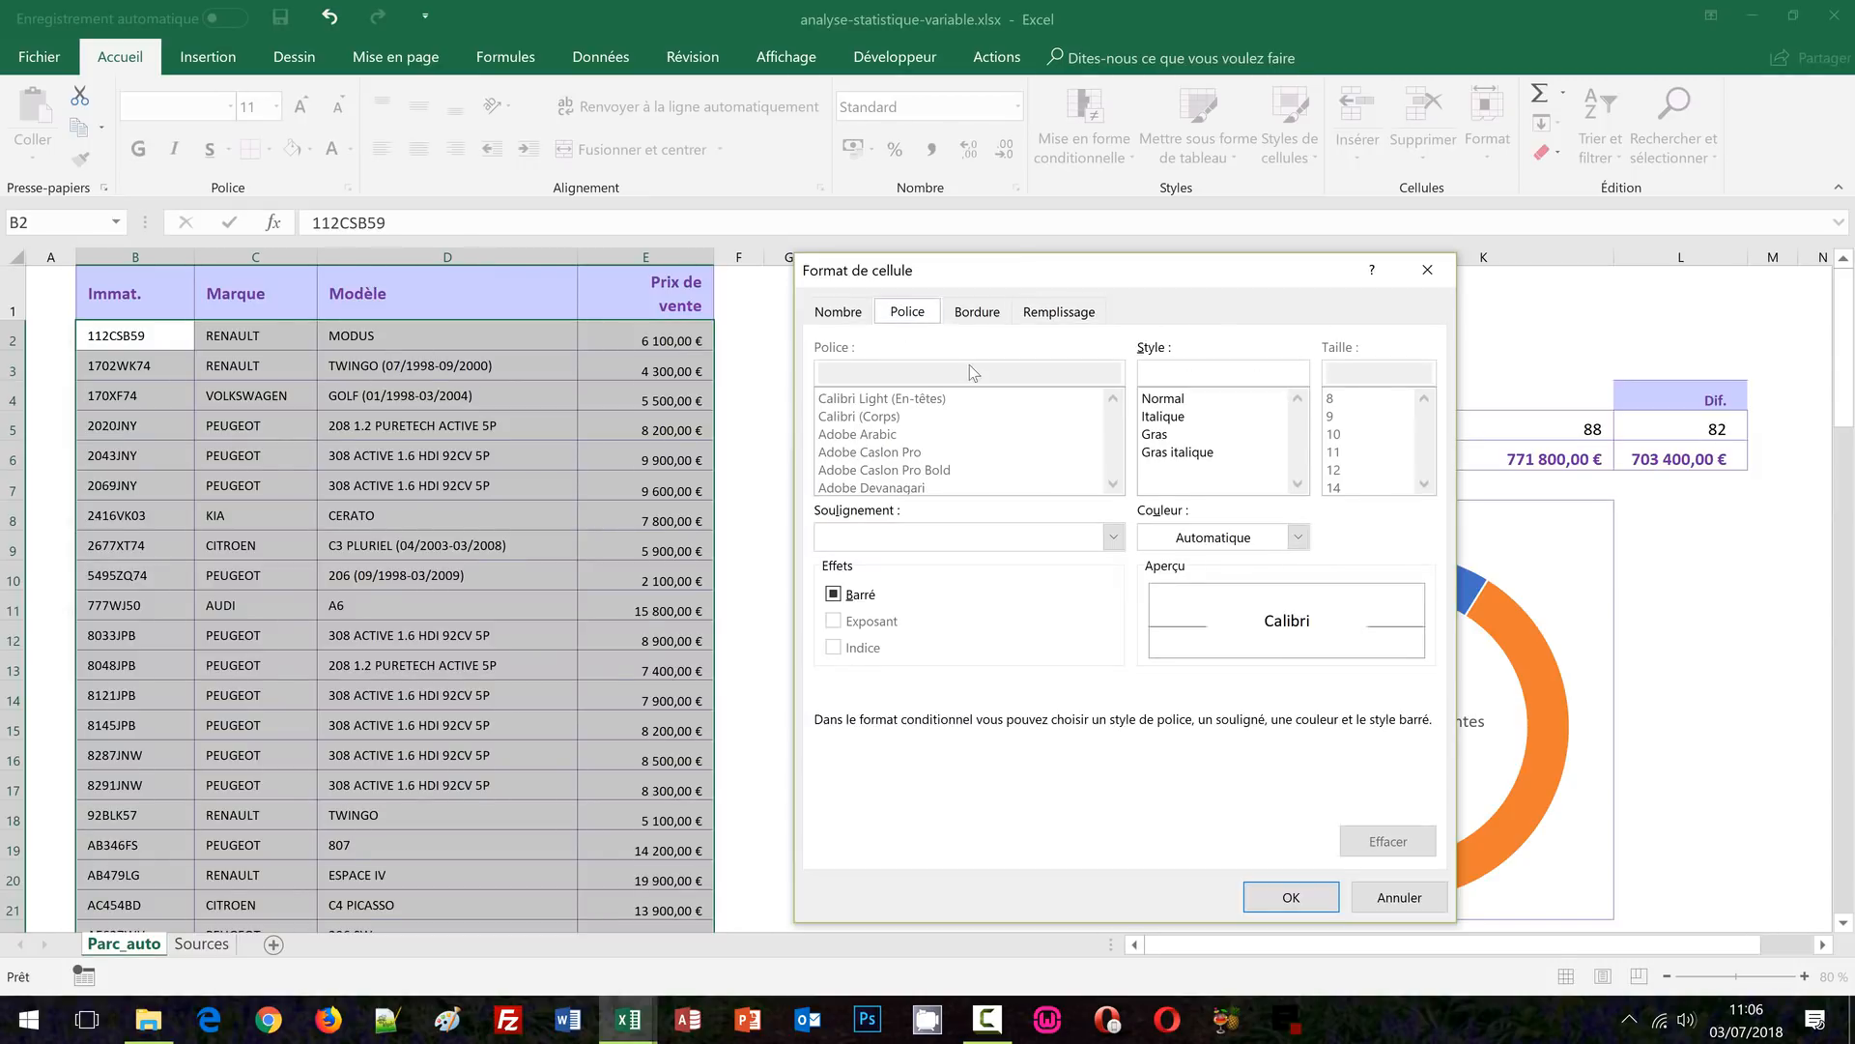
{"action": "left_click", "coordinate": [1296, 538]}
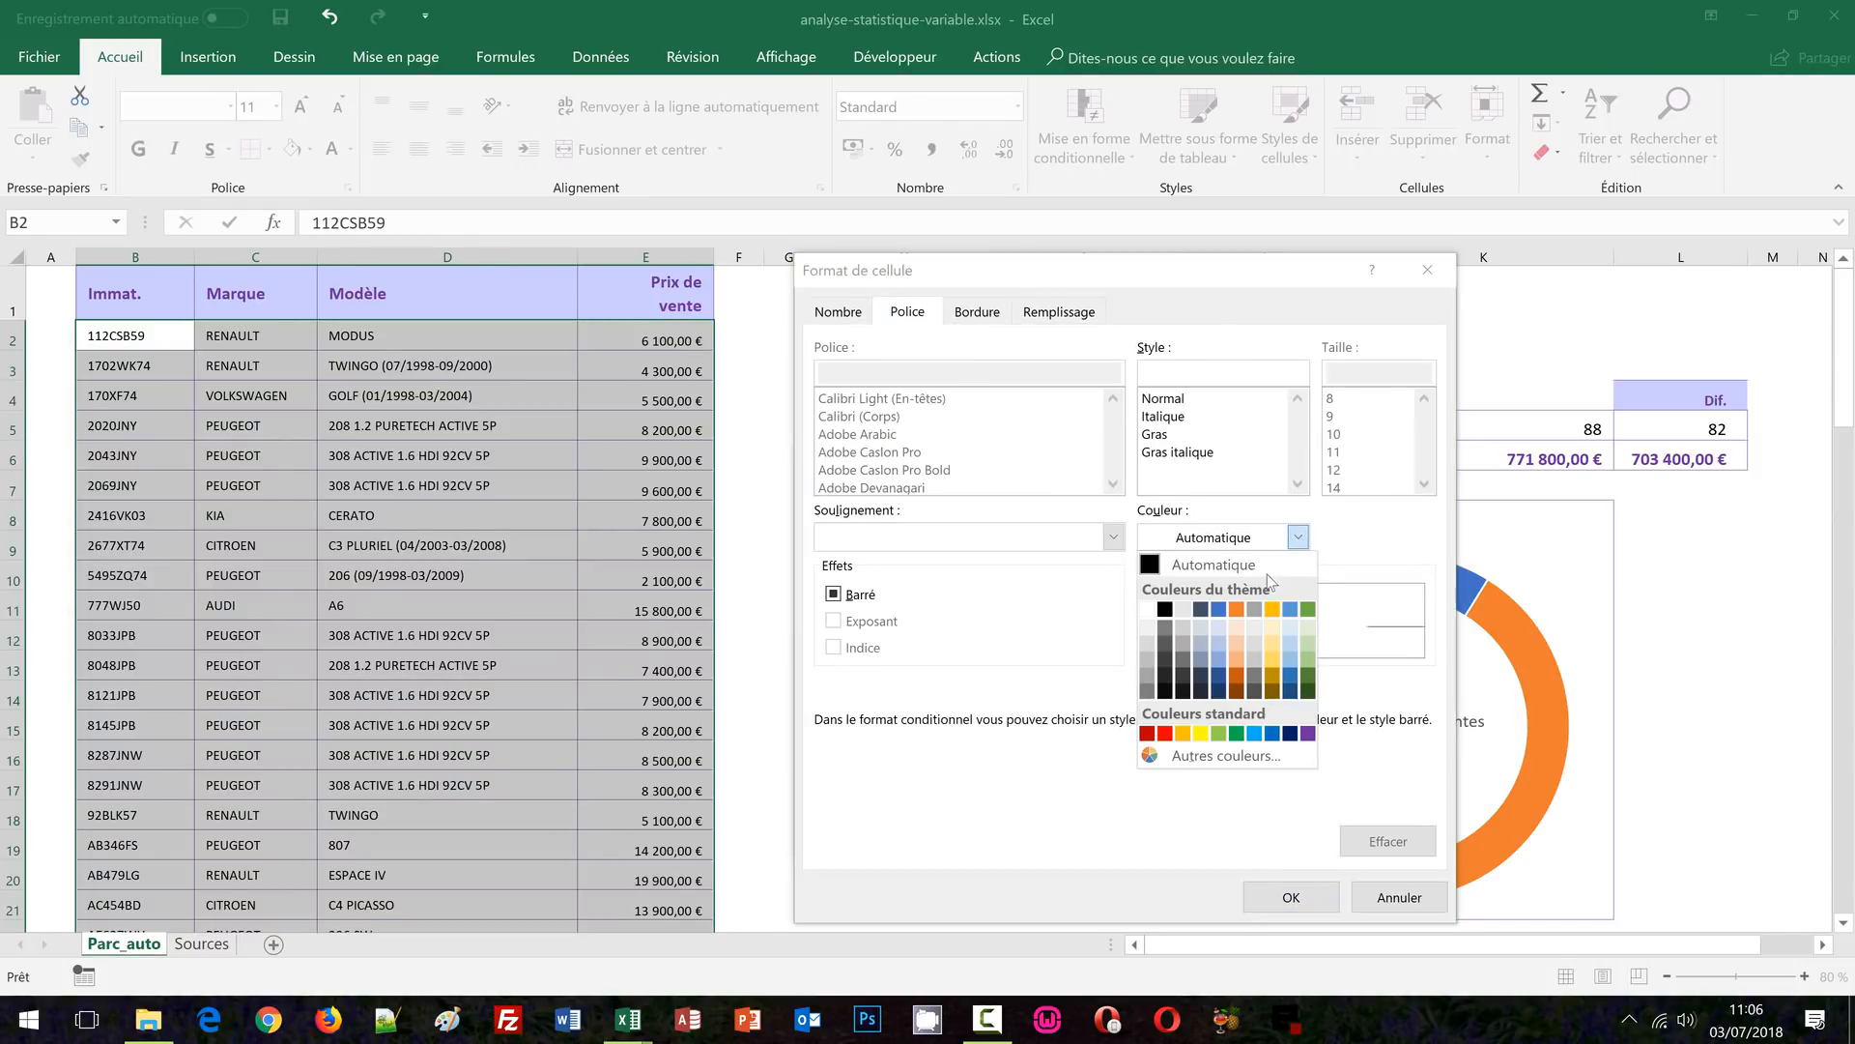
{"action": "left_click", "coordinate": [1147, 733]}
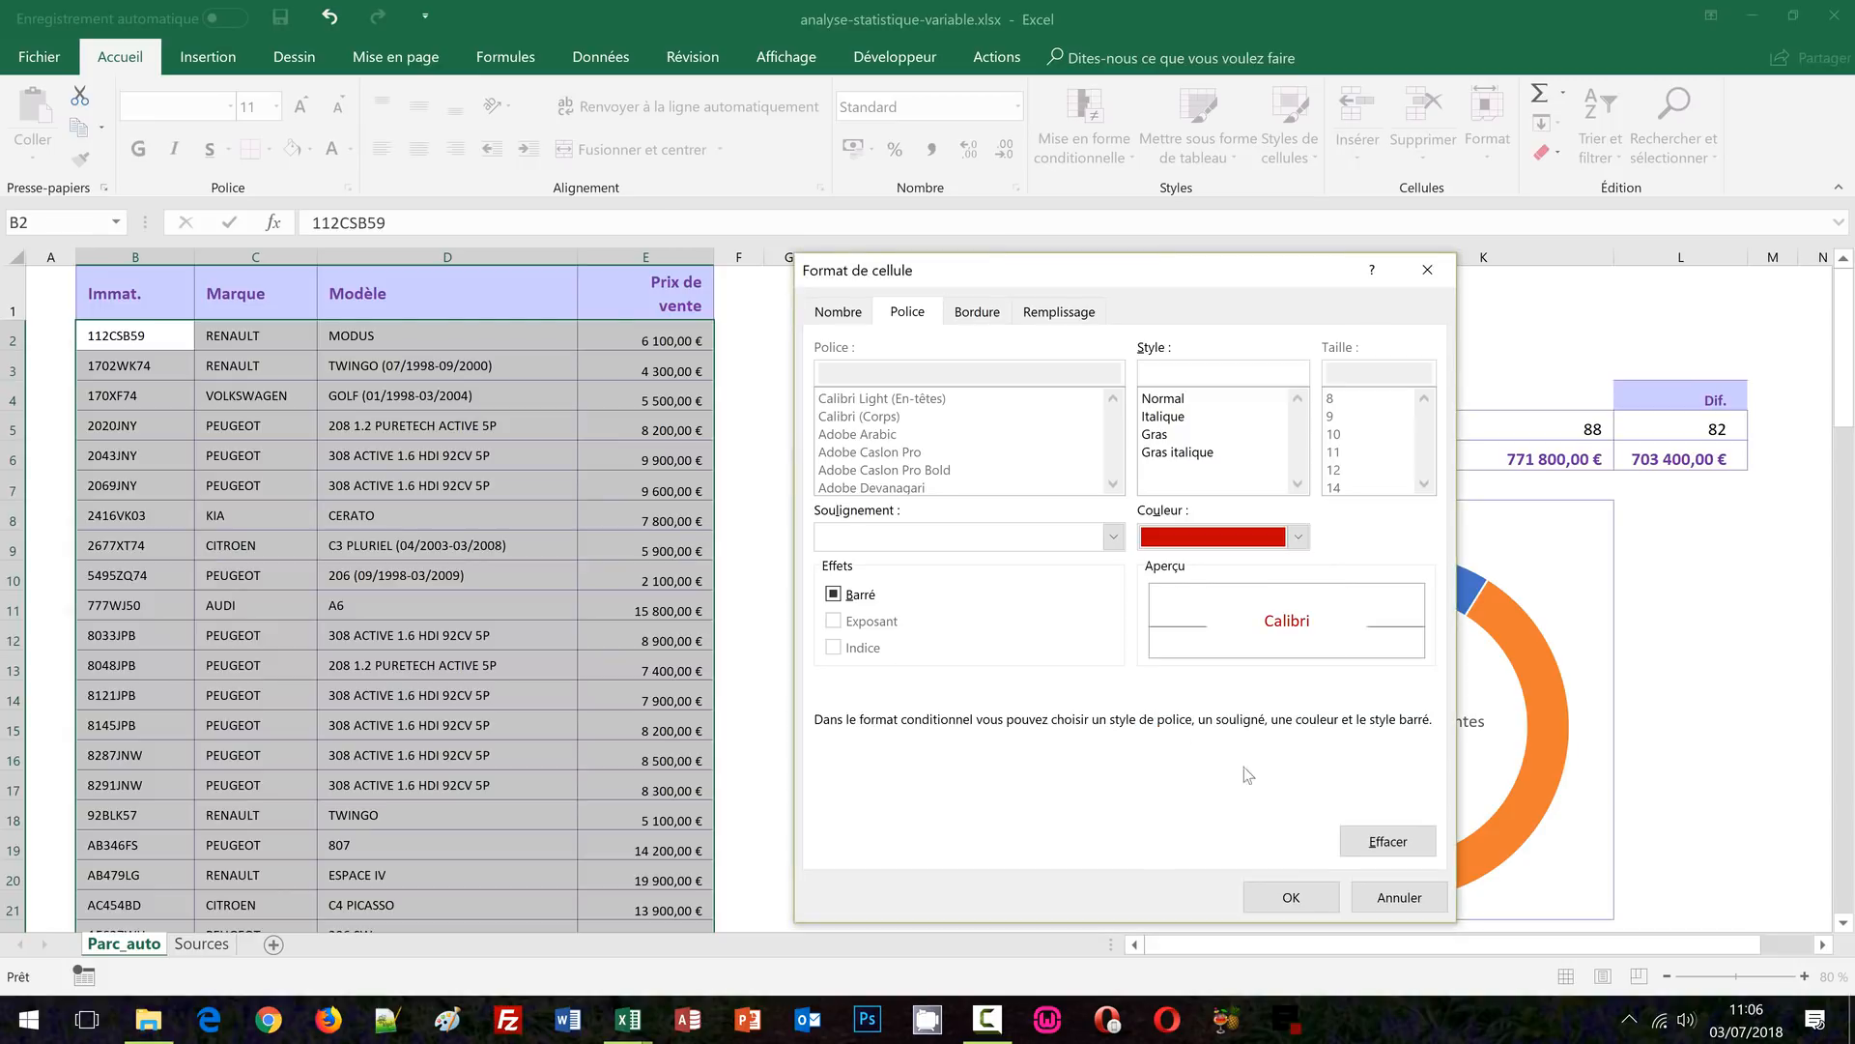
{"action": "left_click", "coordinate": [1291, 896]}
{"action": "left_click", "coordinate": [1289, 834]}
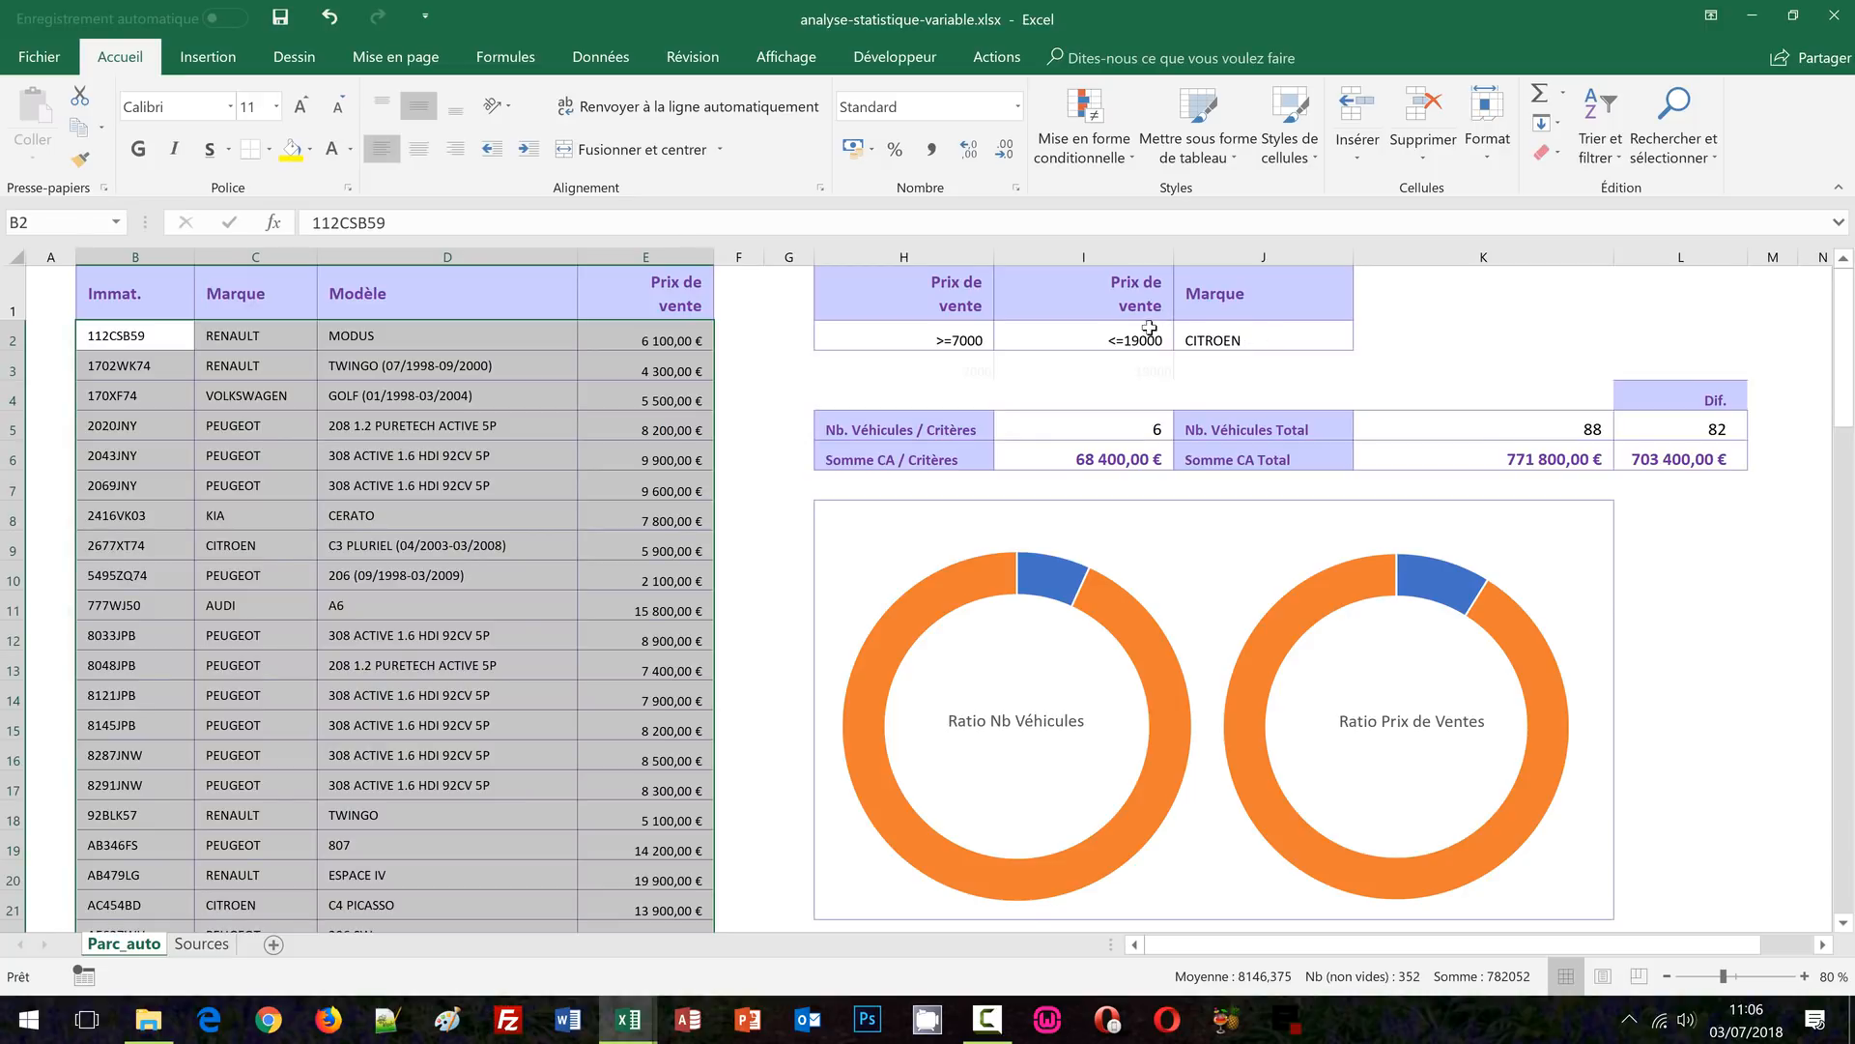
Copy the full formula of the existing rule on B2:E89 from the rule manager, leaving the rule unmodified
{"action": "left_click", "coordinate": [1105, 162]}
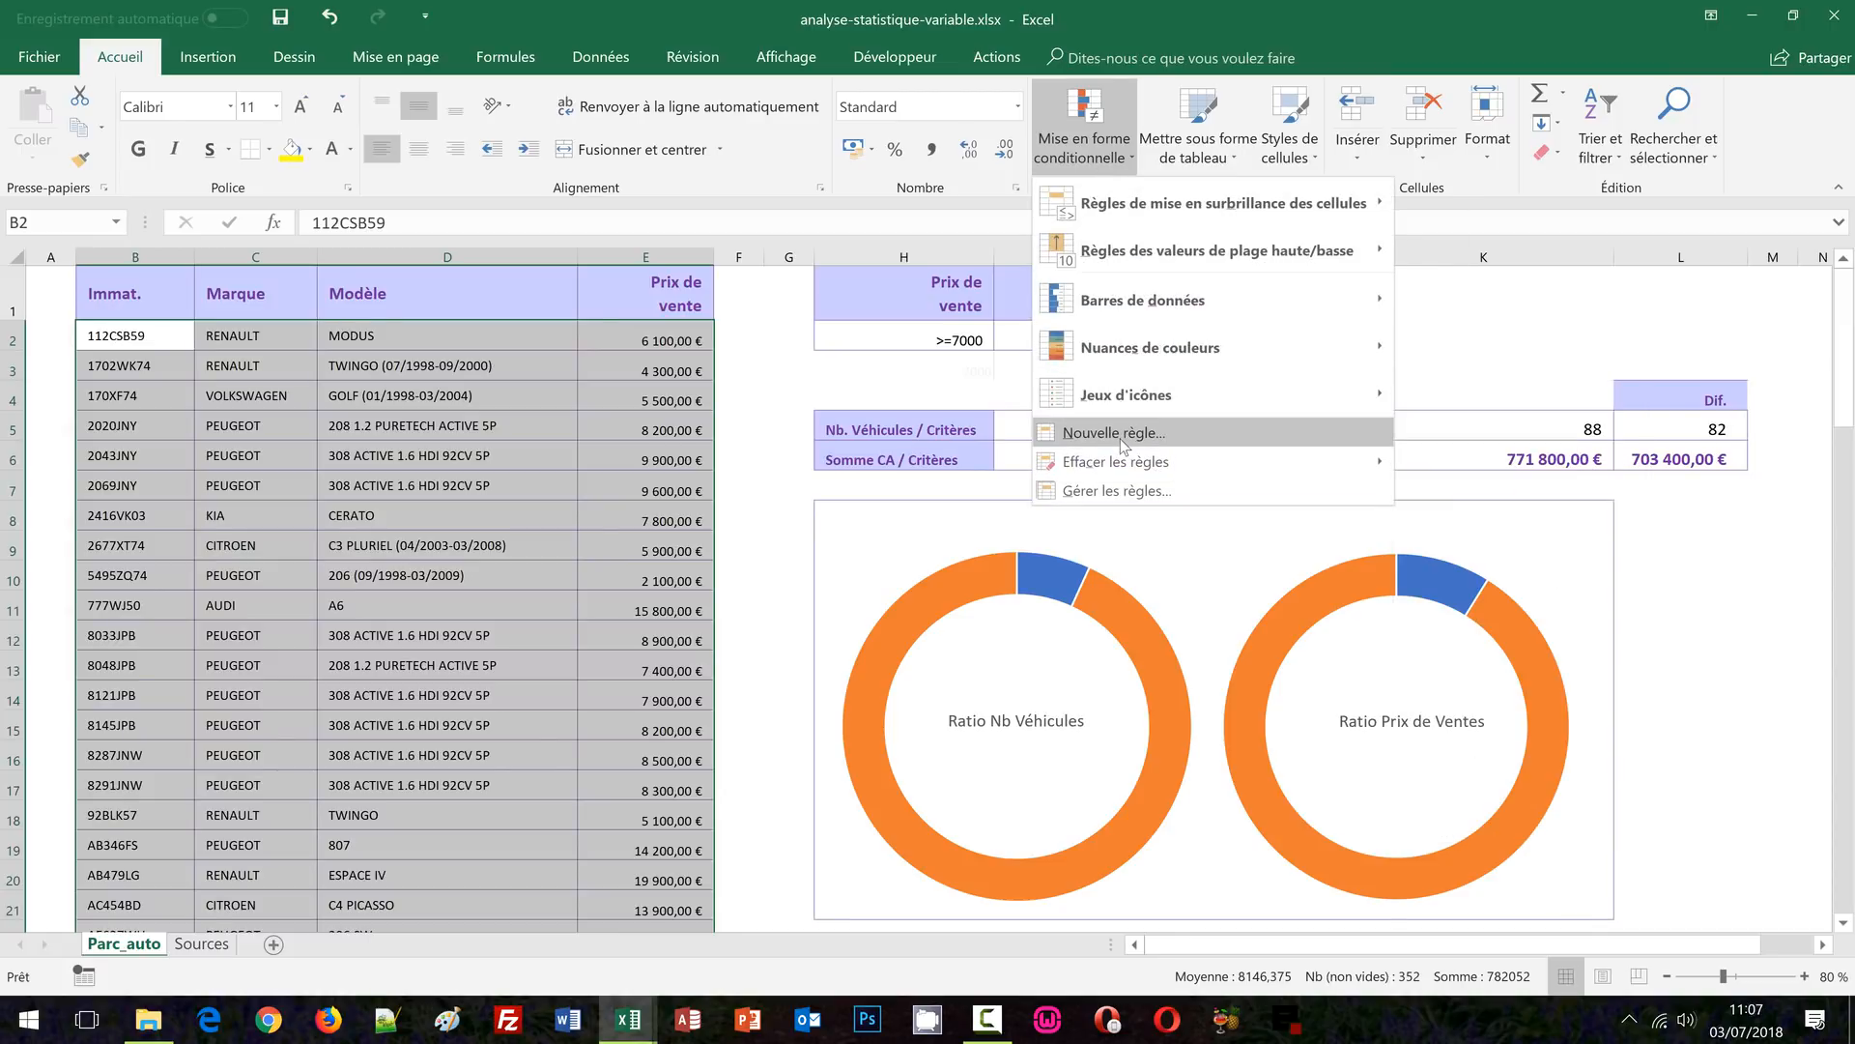
{"action": "left_click", "coordinate": [1121, 490]}
{"action": "double_click", "coordinate": [1066, 643]}
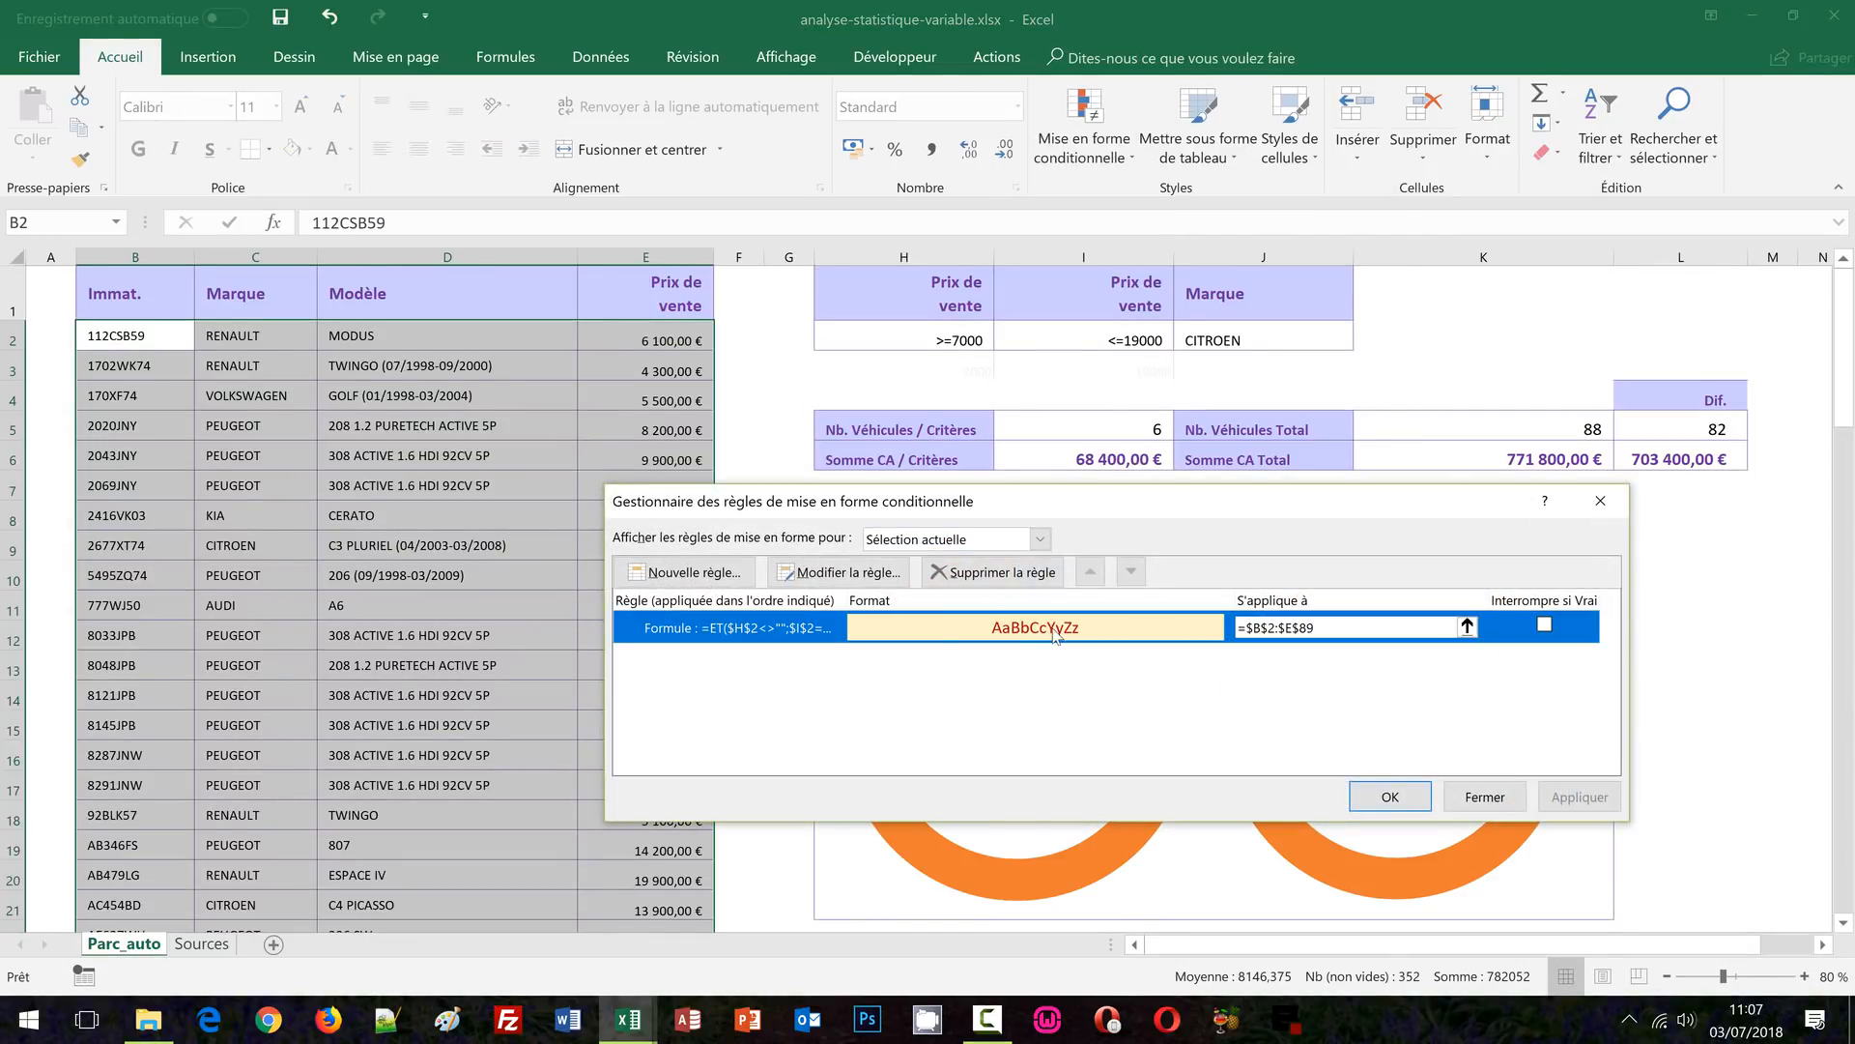
{"action": "left_click_drag", "start_coordinate": [1092, 707], "coordinate": [791, 720]}
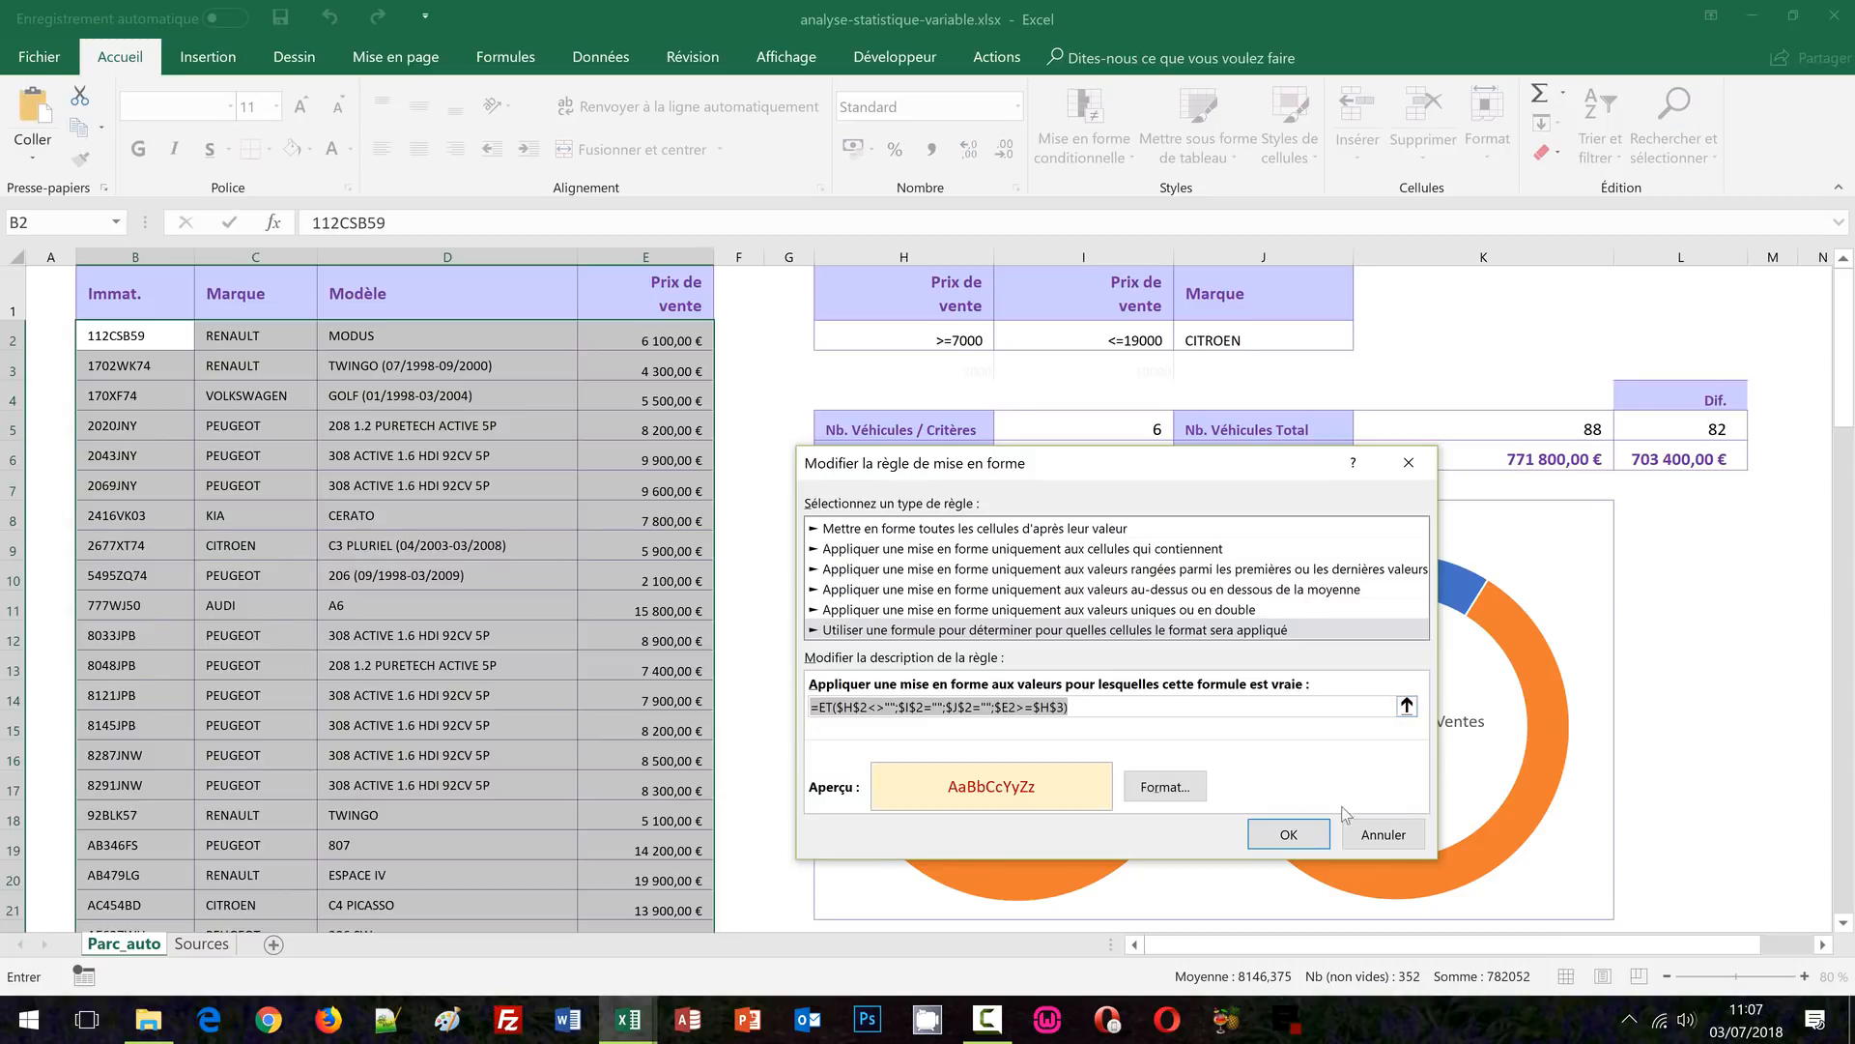
{"action": "left_click", "coordinate": [1382, 834]}
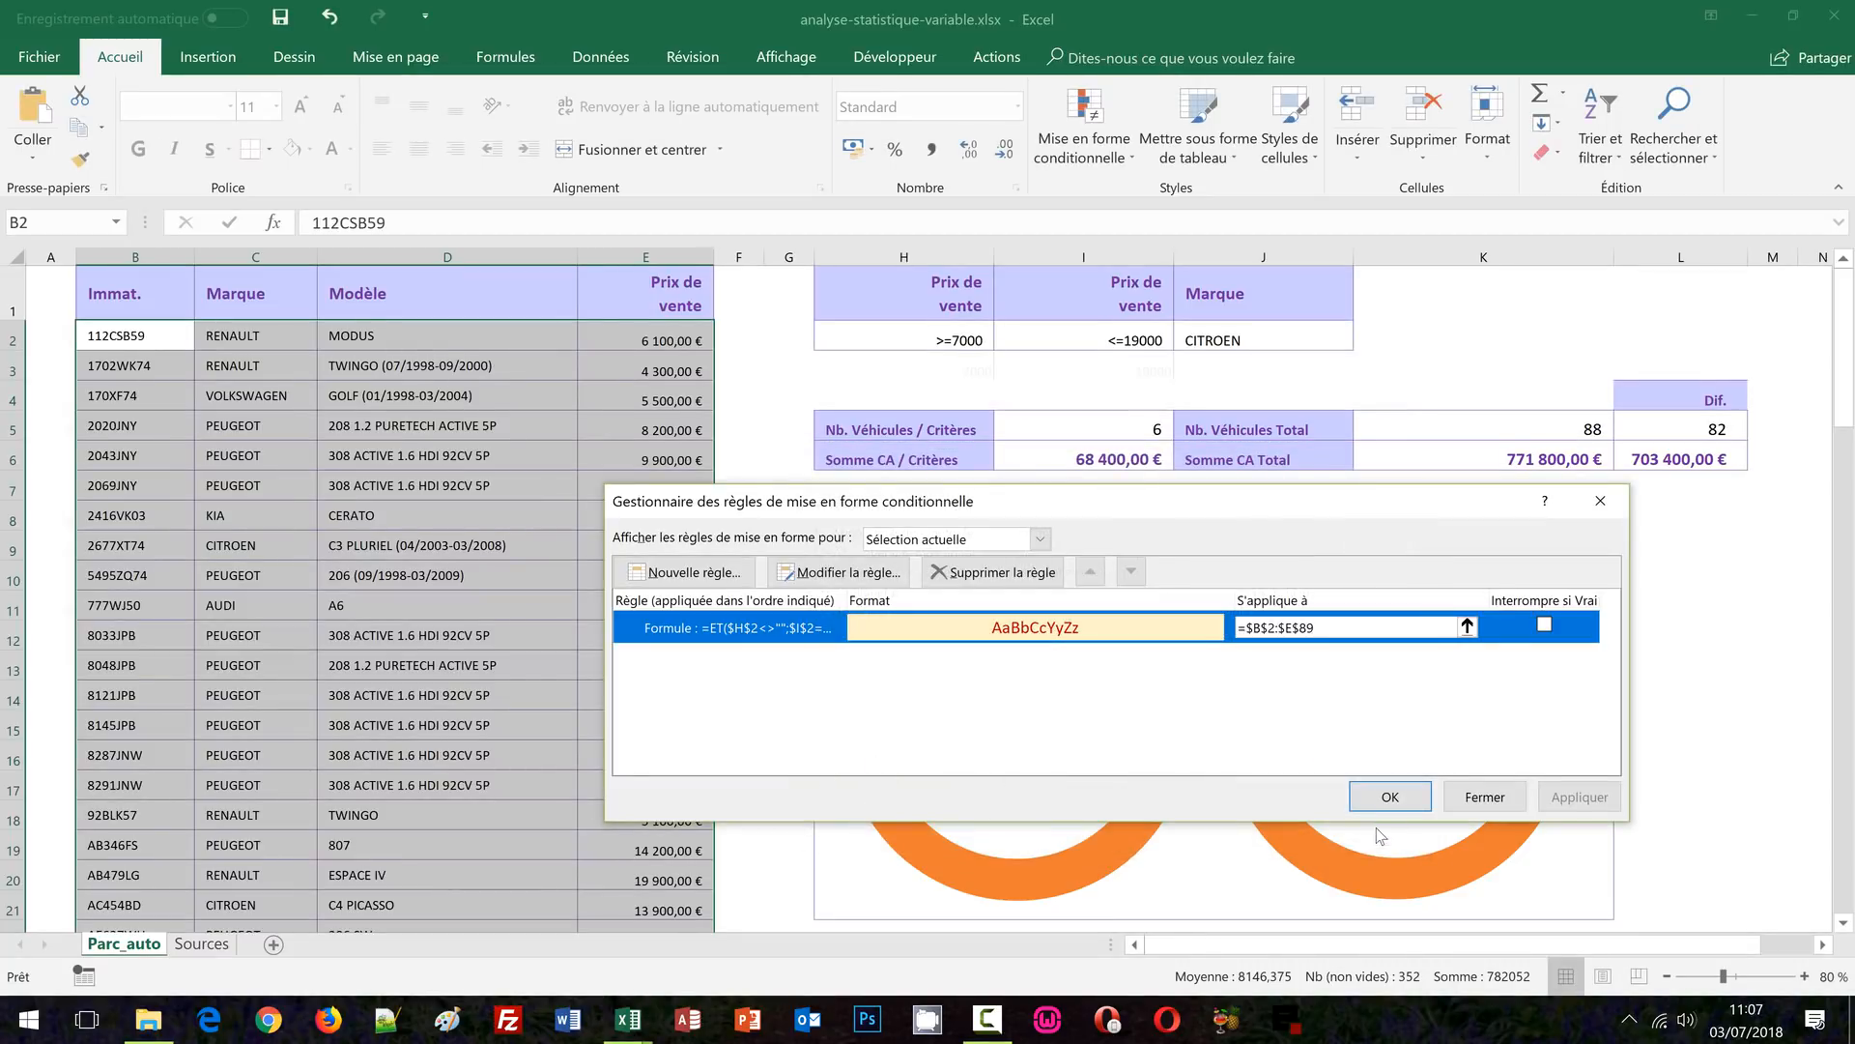
{"action": "left_click", "coordinate": [1473, 796]}
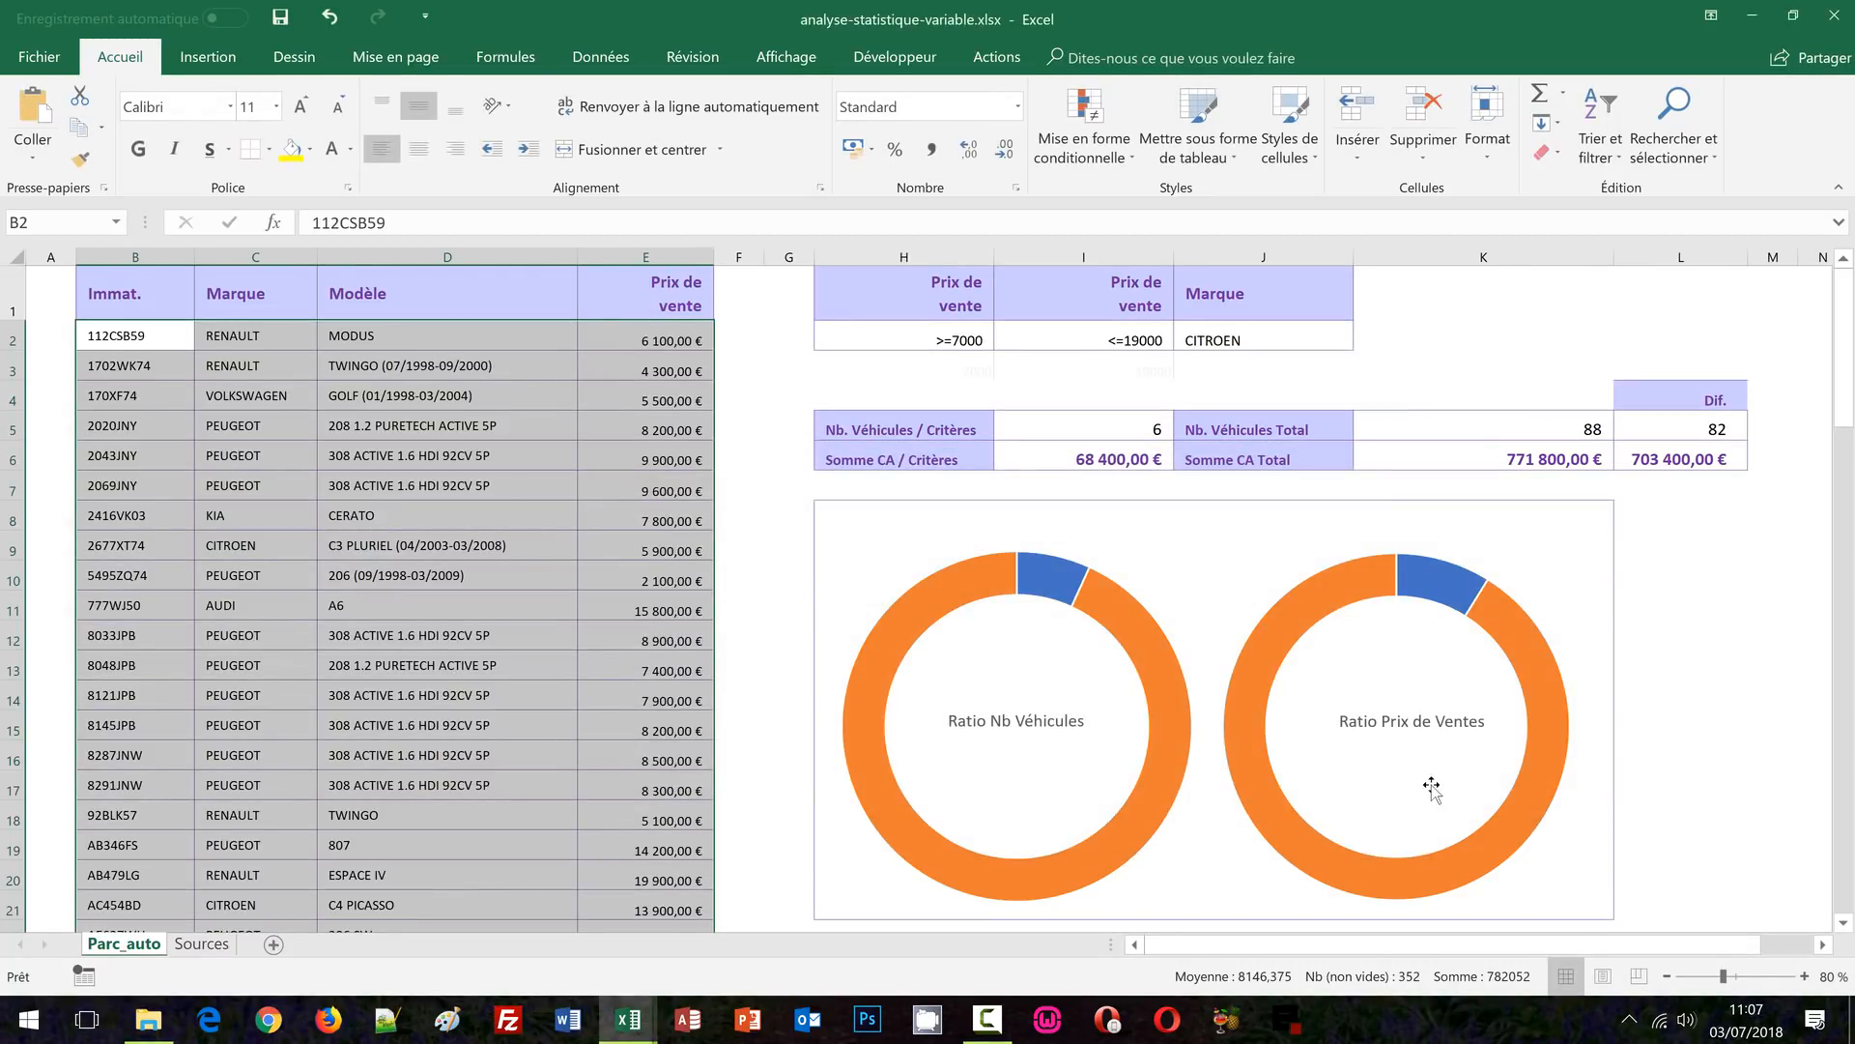
Create a new formula-based conditional formatting rule on the vehicle table and paste in =ET($H$2<>"";$I$2="";$J$2="";$E2>=$H$3)
{"action": "left_click", "coordinate": [1135, 163]}
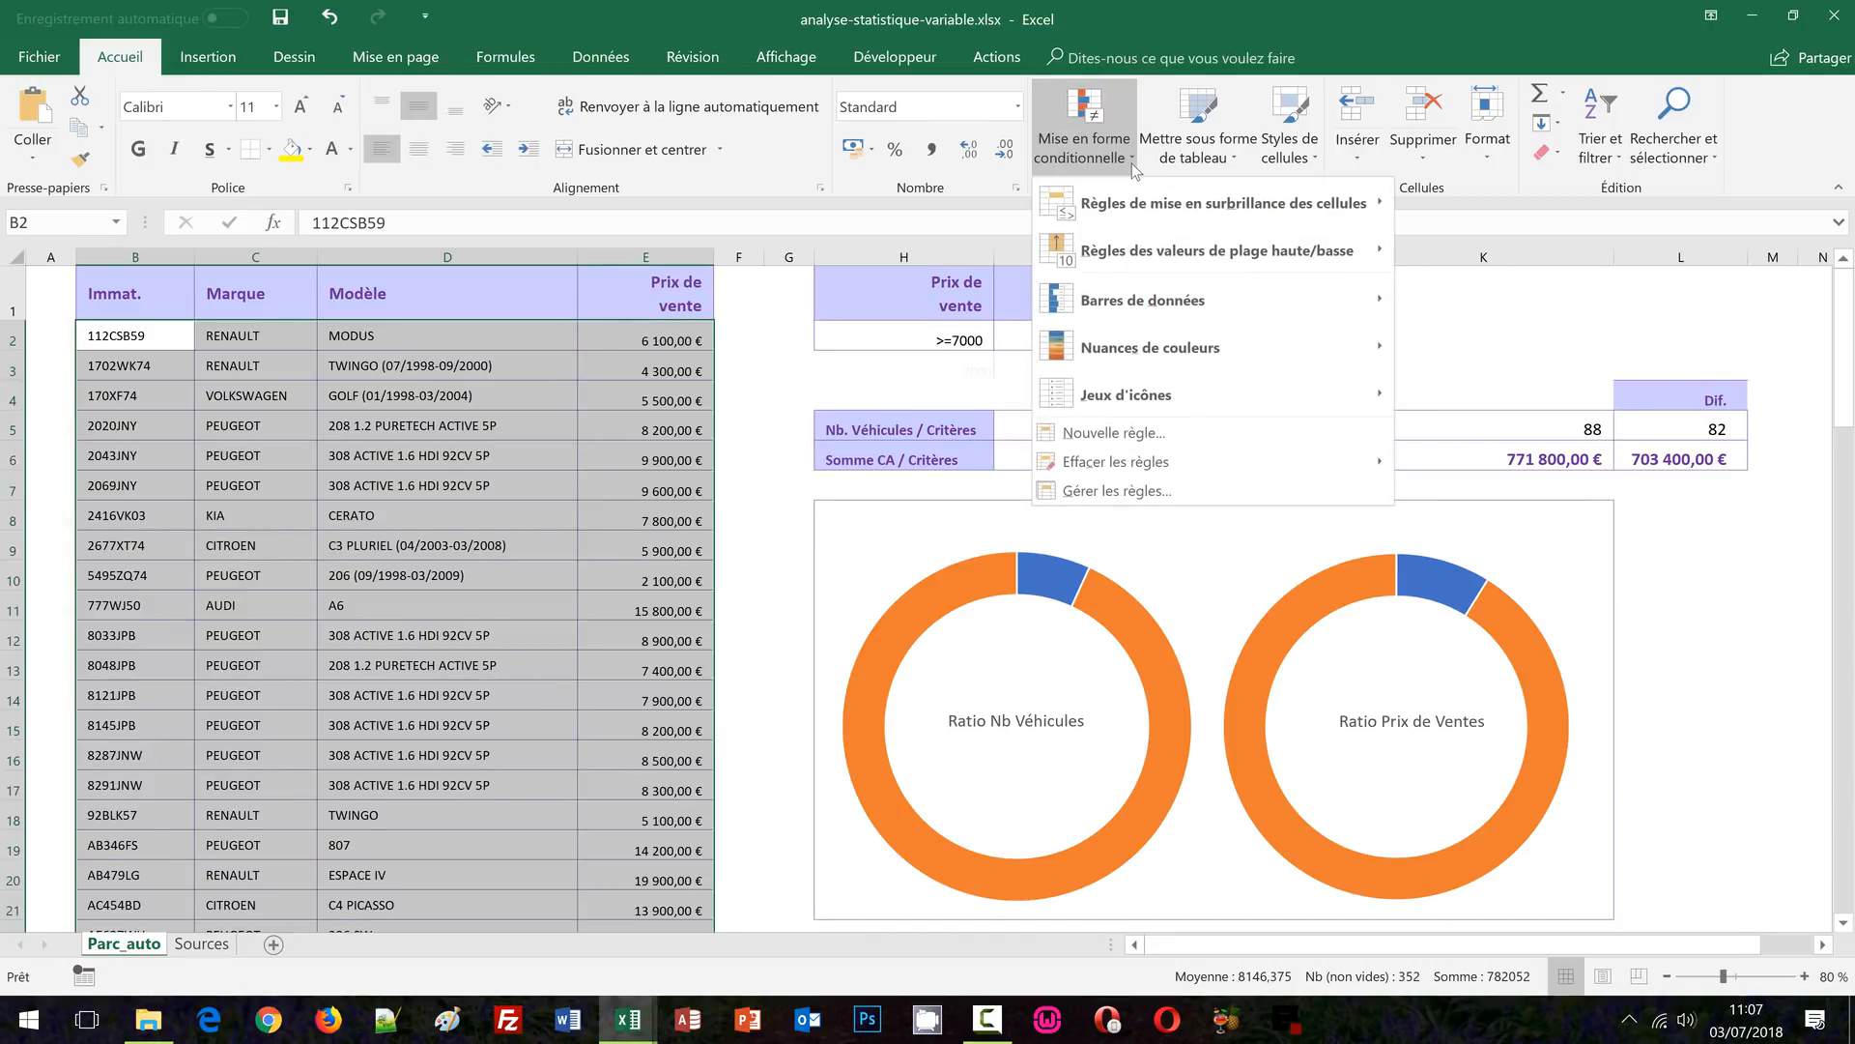
{"action": "left_click", "coordinate": [1143, 432]}
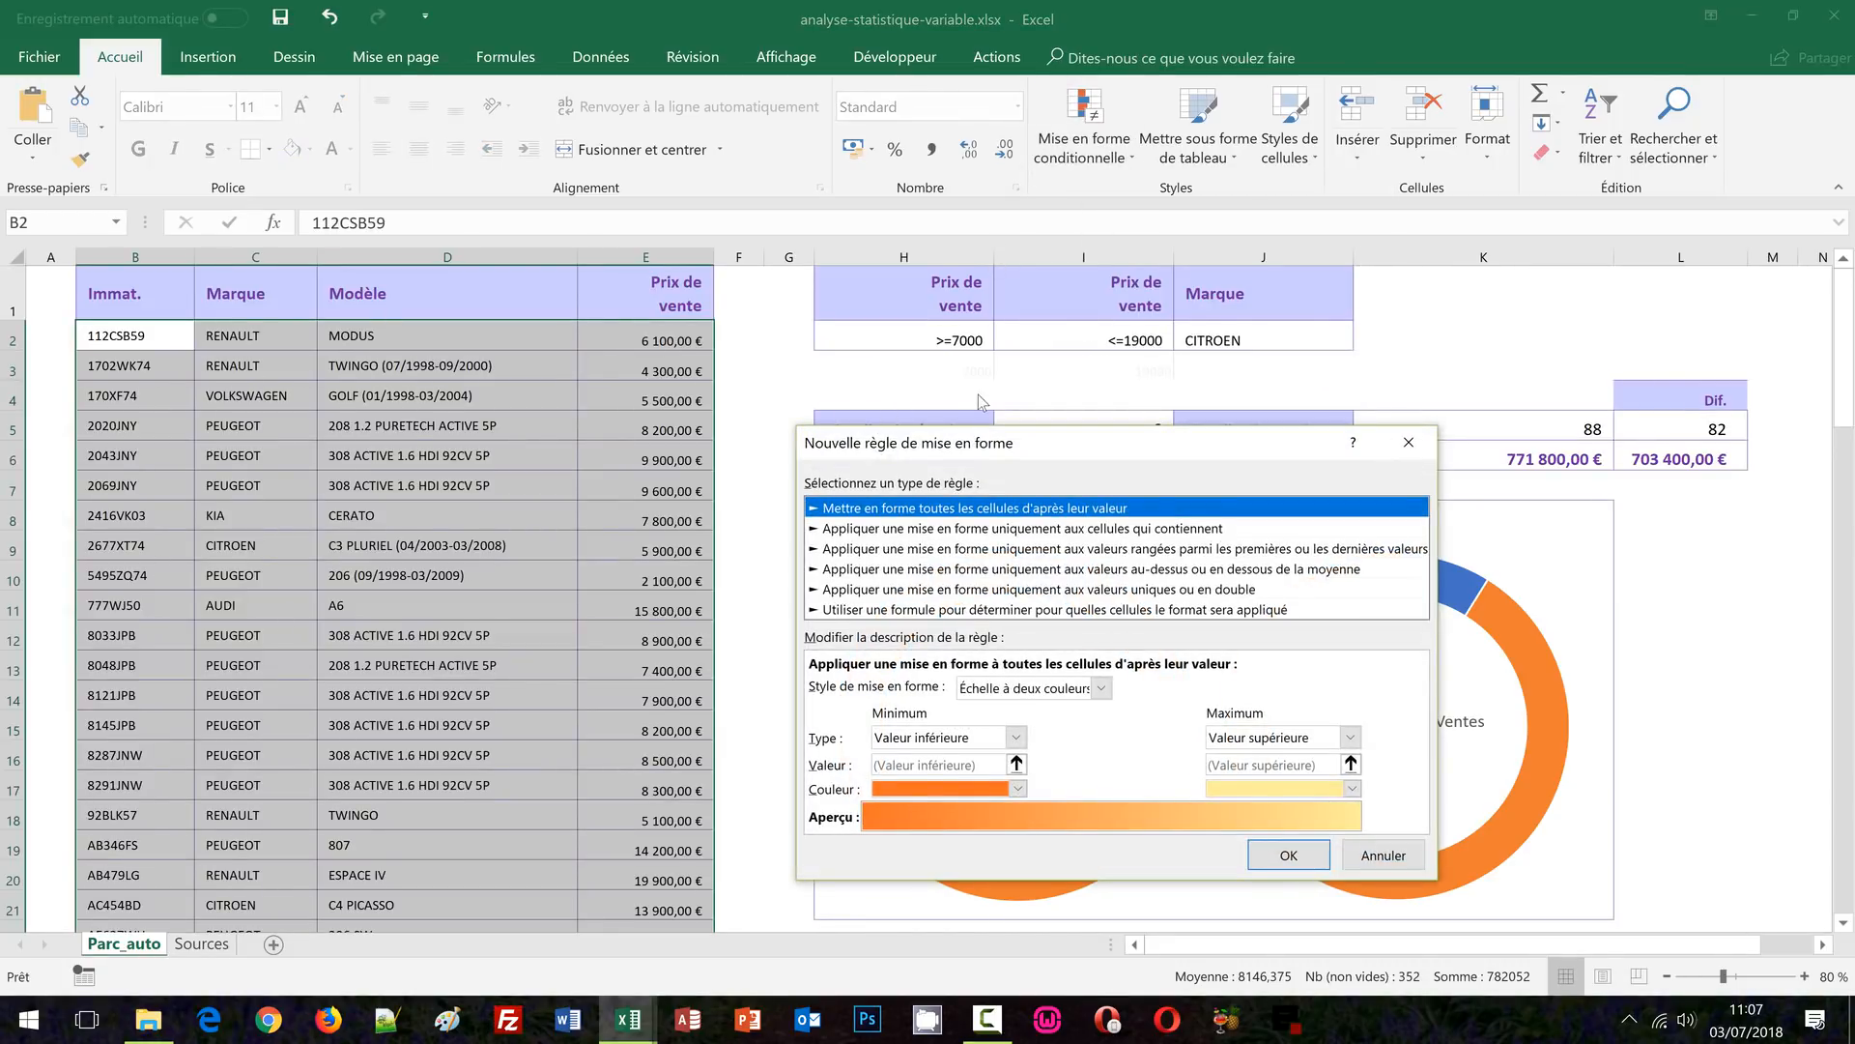
{"action": "left_click_drag", "start_coordinate": [986, 451], "coordinate": [935, 402]}
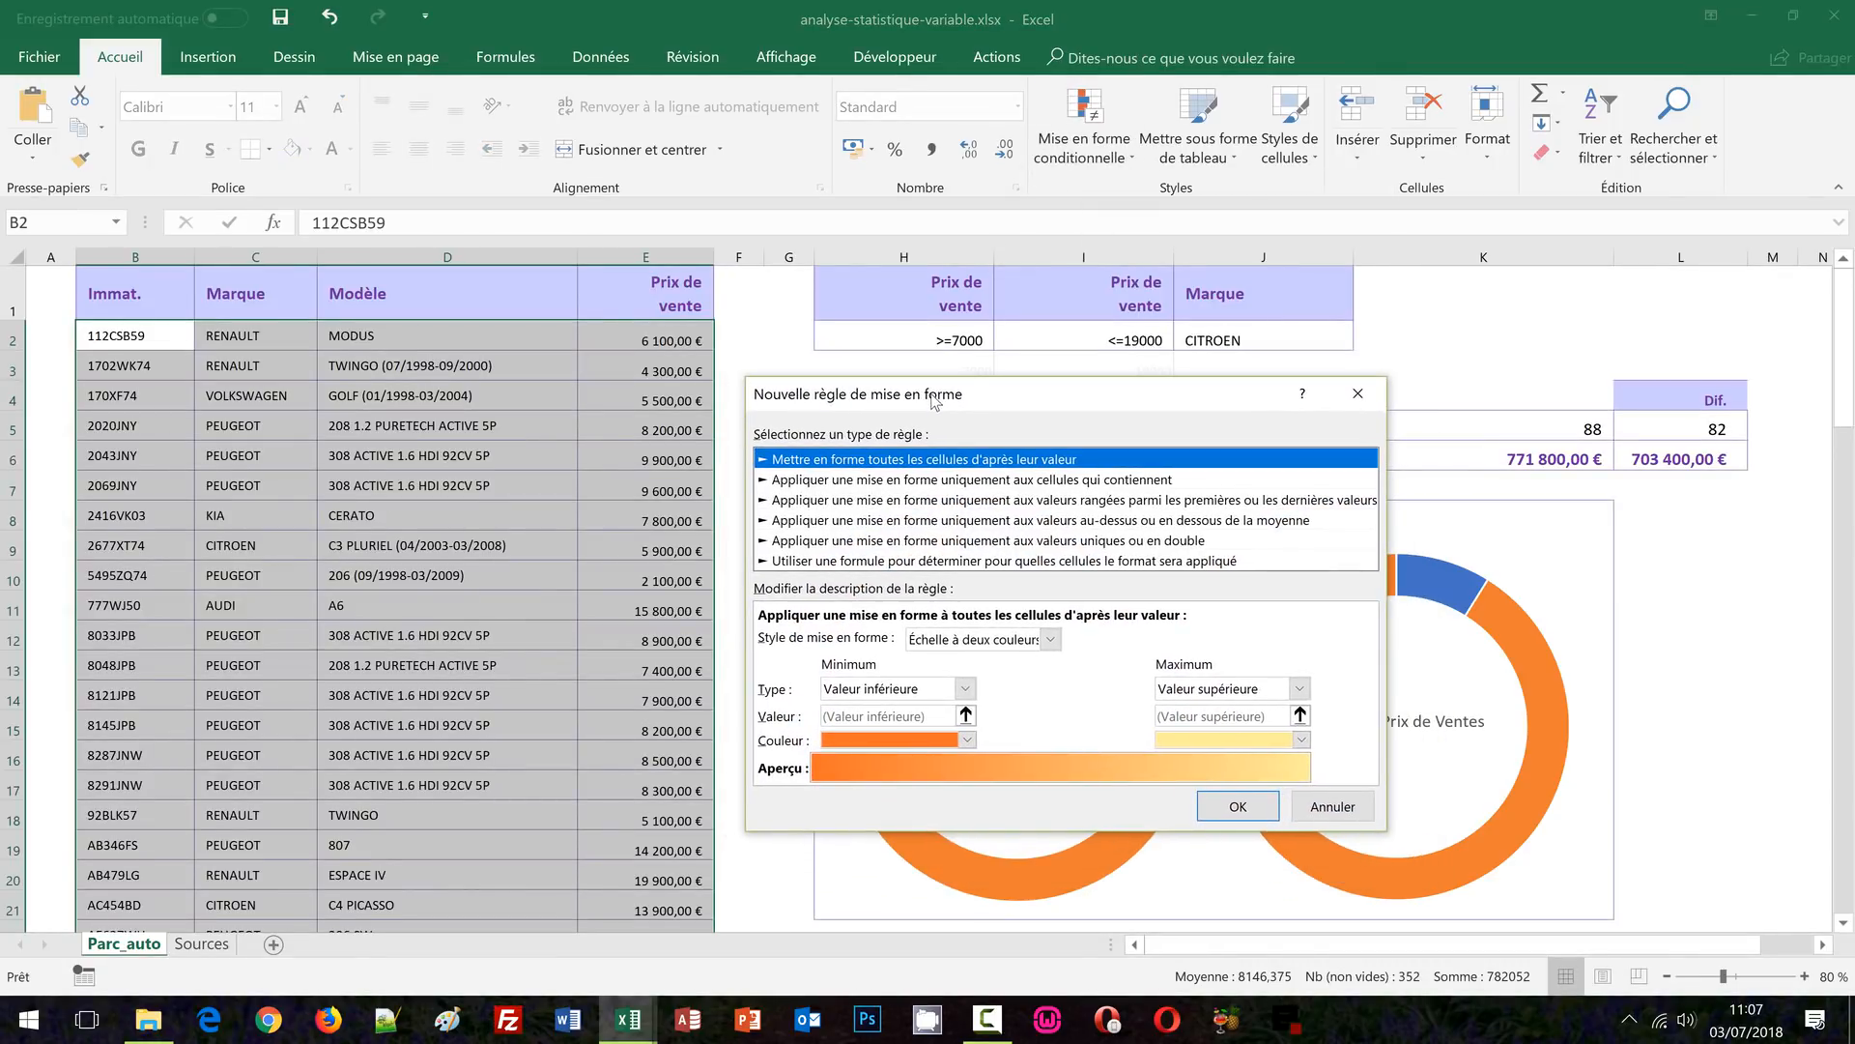
{"action": "left_click", "coordinate": [908, 561]}
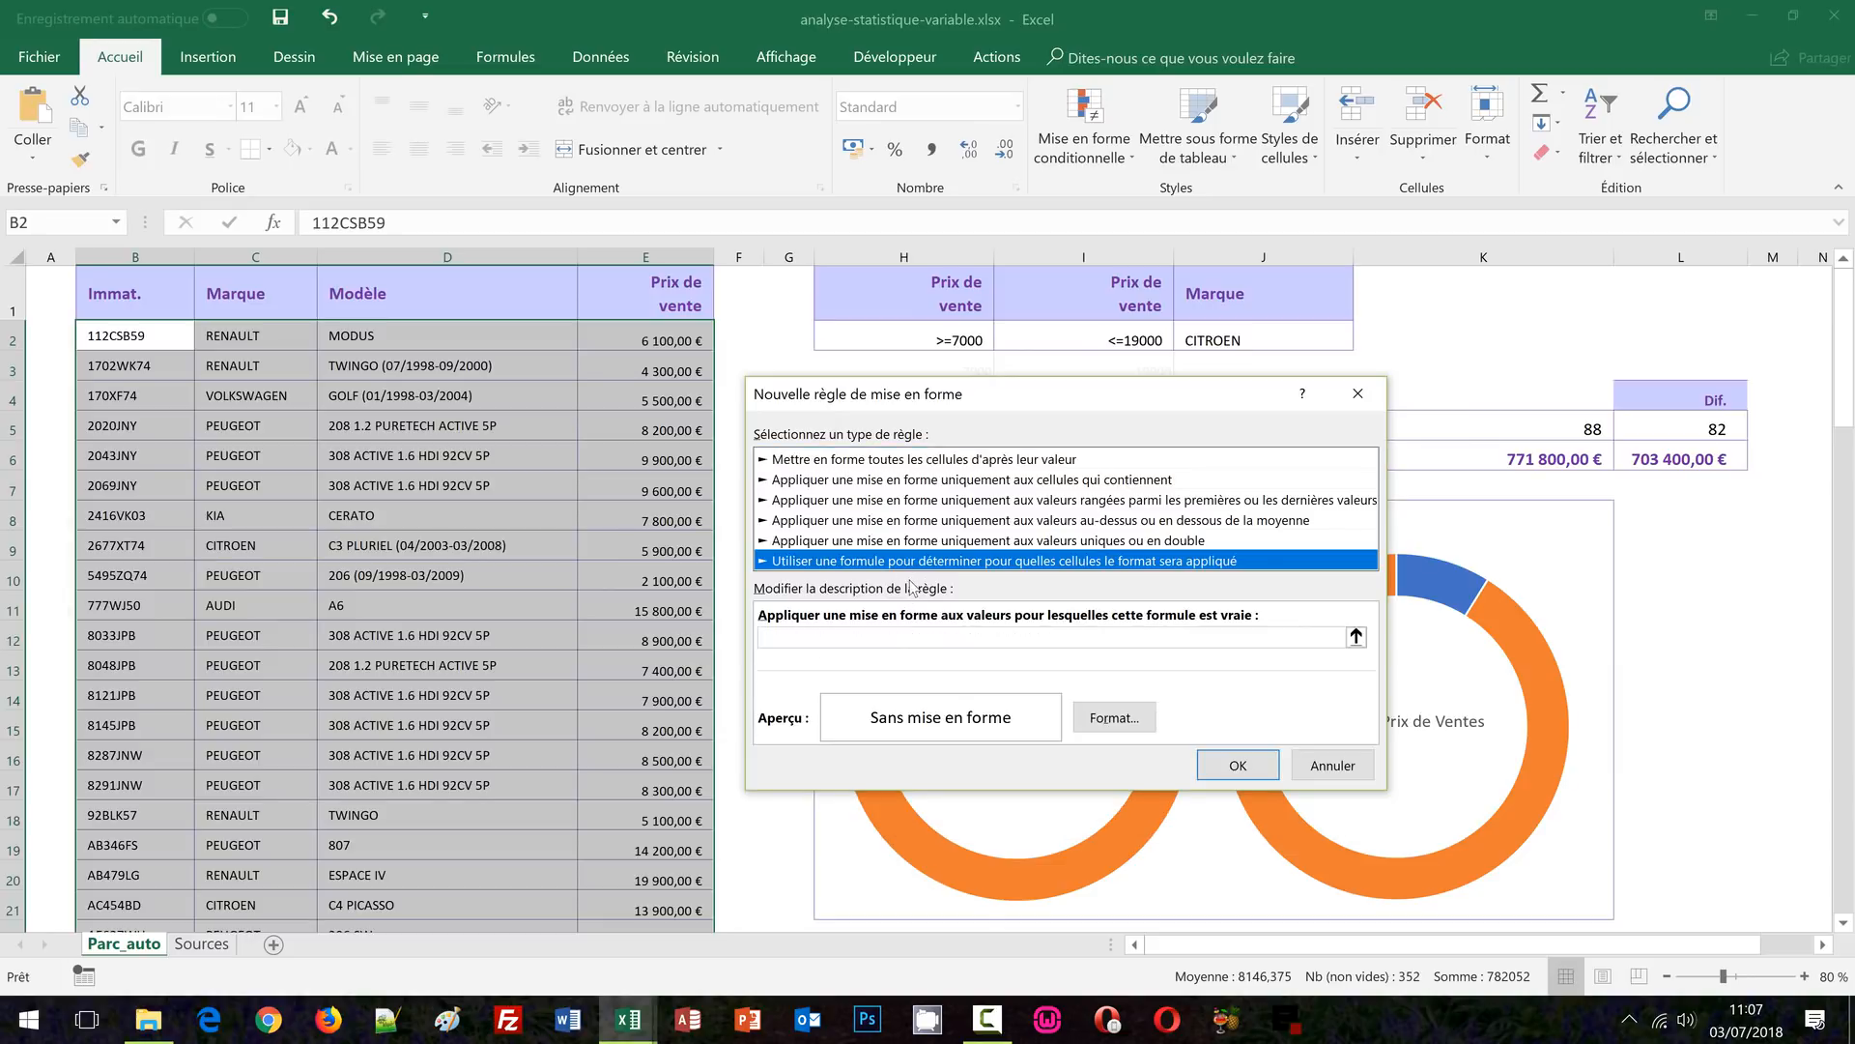
{"action": "left_click", "coordinate": [893, 637]}
{"action": "type", "text": "=ET($H$2<>\"\";$I$2=\"\";$J$2=\"\";$E2>=$H$3)"}
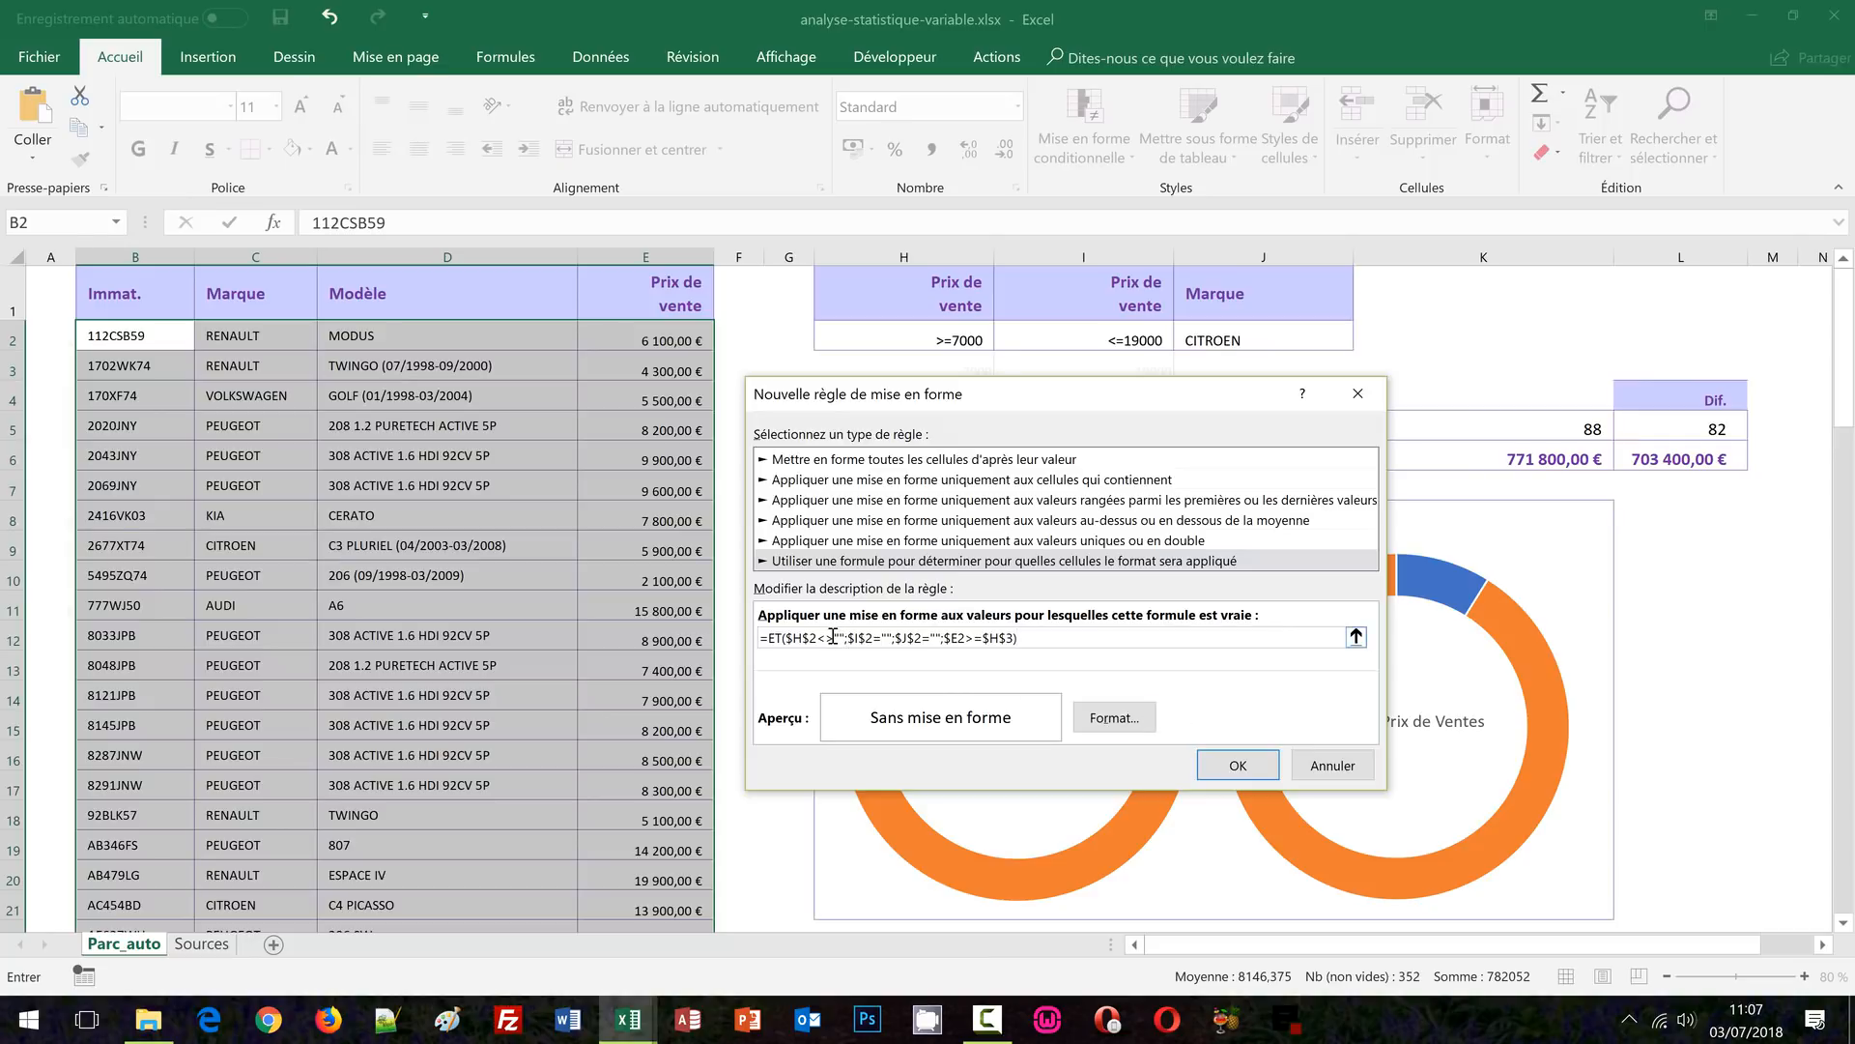
Change the formula's tests to $H$2="" and $I$2<>"" so that only the maximum price criterion is filled in
{"action": "key", "text": "BackSpace"}
{"action": "key", "text": "BackSpace"}
{"action": "type", "text": "="}
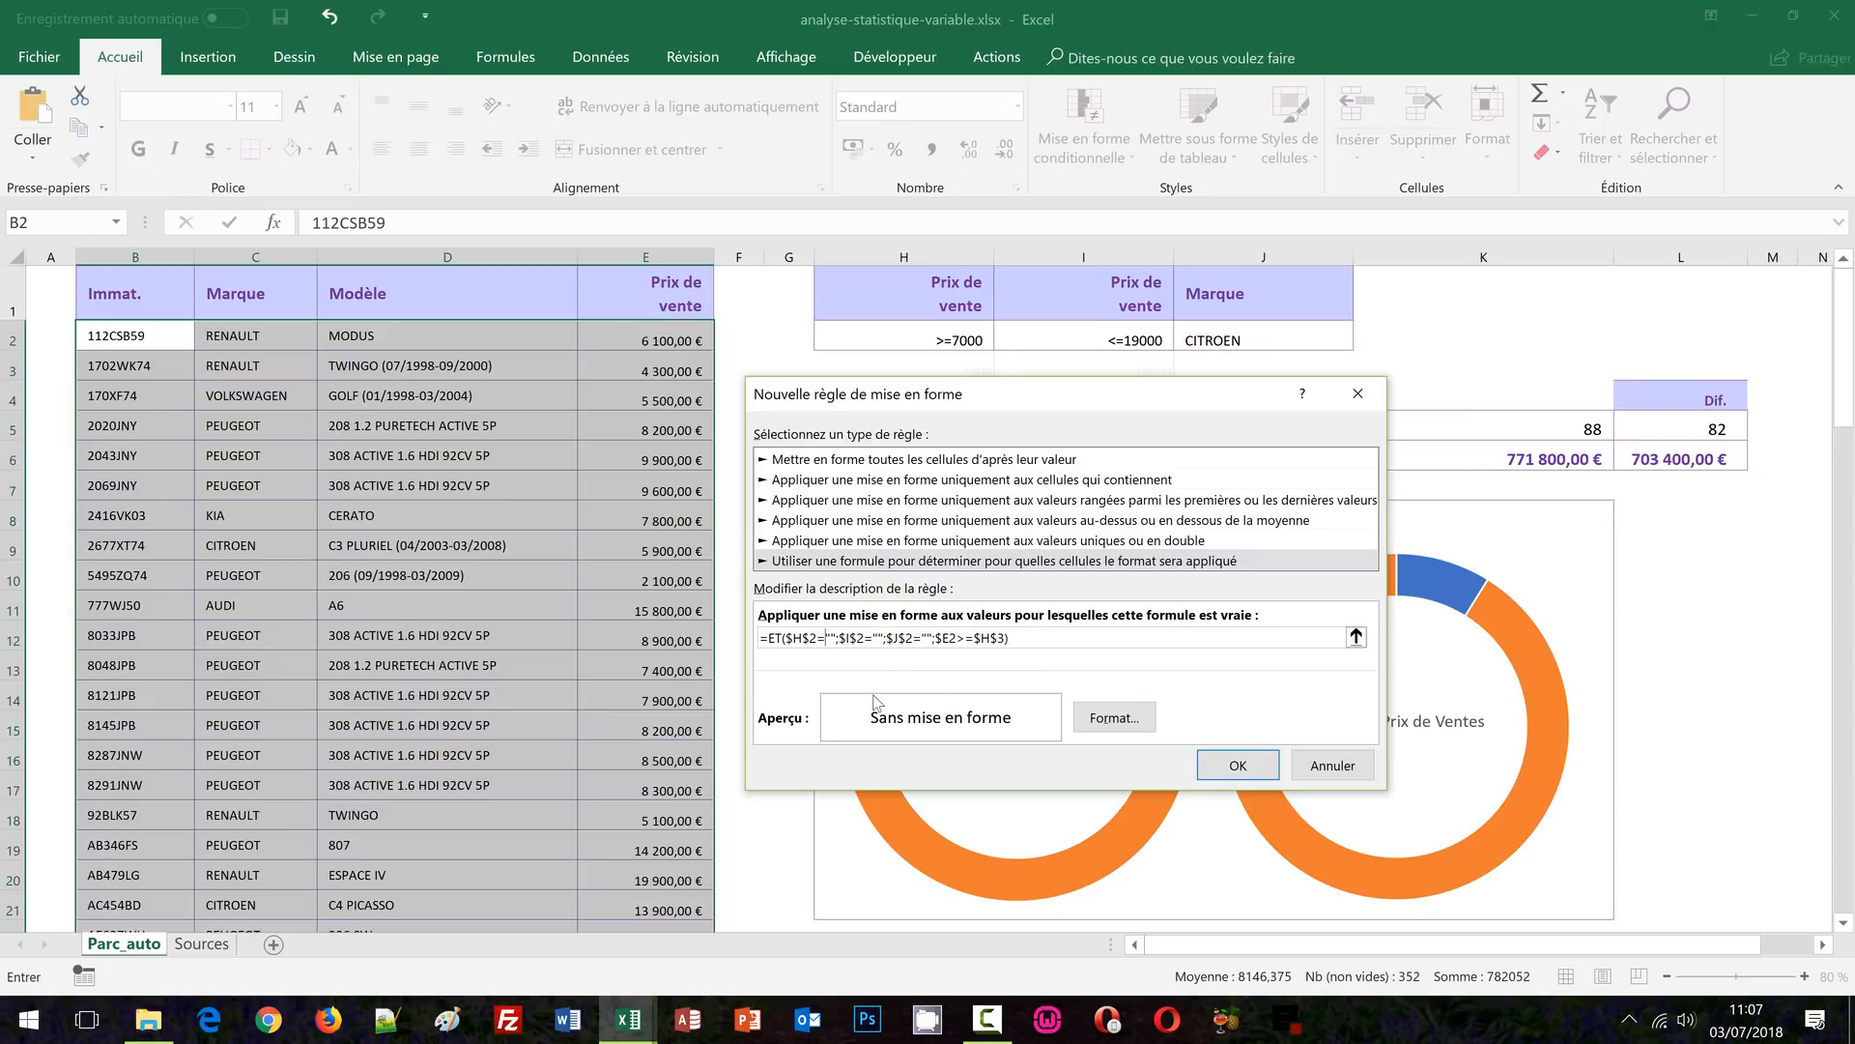
{"action": "left_click", "coordinate": [872, 641]}
{"action": "key", "text": "BackSpace"}
{"action": "type", "text": "<>"}
{"action": "left_click_drag", "start_coordinate": [1173, 407], "coordinate": [1194, 435]}
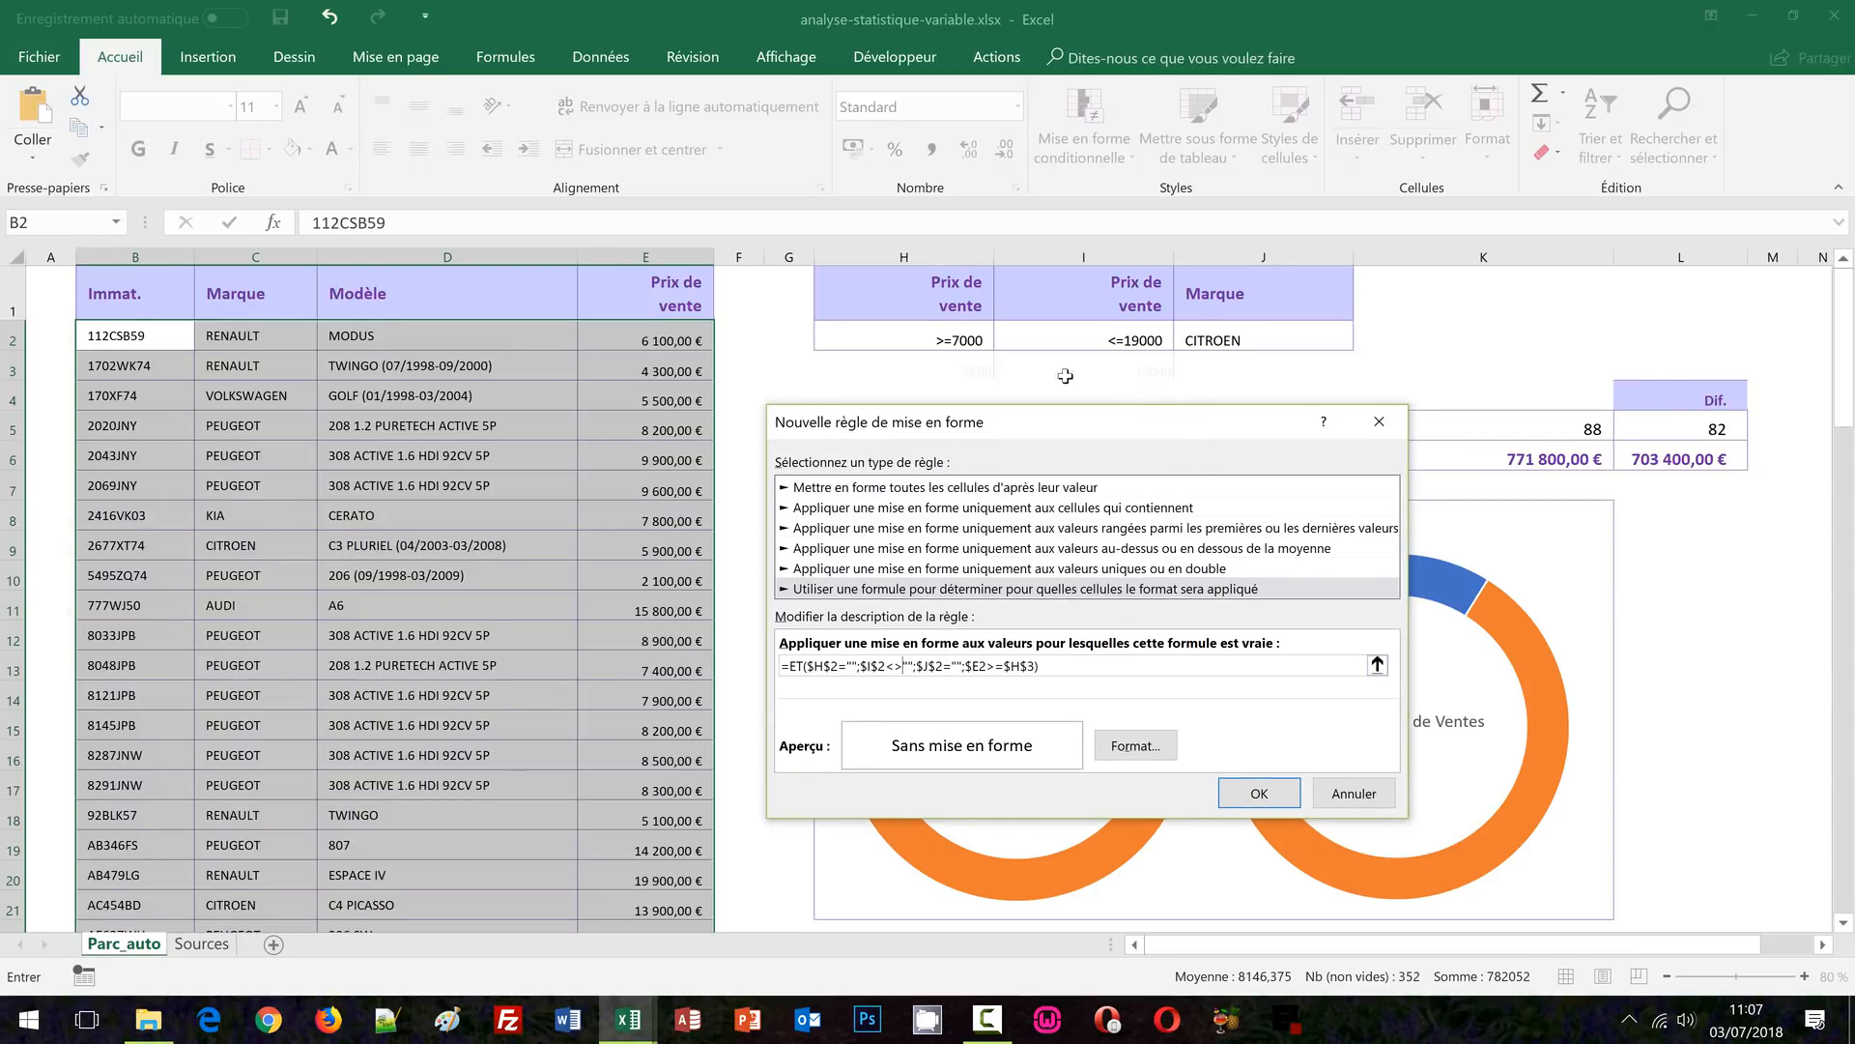
Change the formula's price comparison to $E2<=$I$3 for the maximum price bound
{"action": "left_click", "coordinate": [995, 666]}
{"action": "key", "text": "BackSpace"}
{"action": "type", "text": "<"}
{"action": "left_click_drag", "start_coordinate": [1004, 665], "coordinate": [1032, 663]}
{"action": "left_click", "coordinate": [1119, 373]}
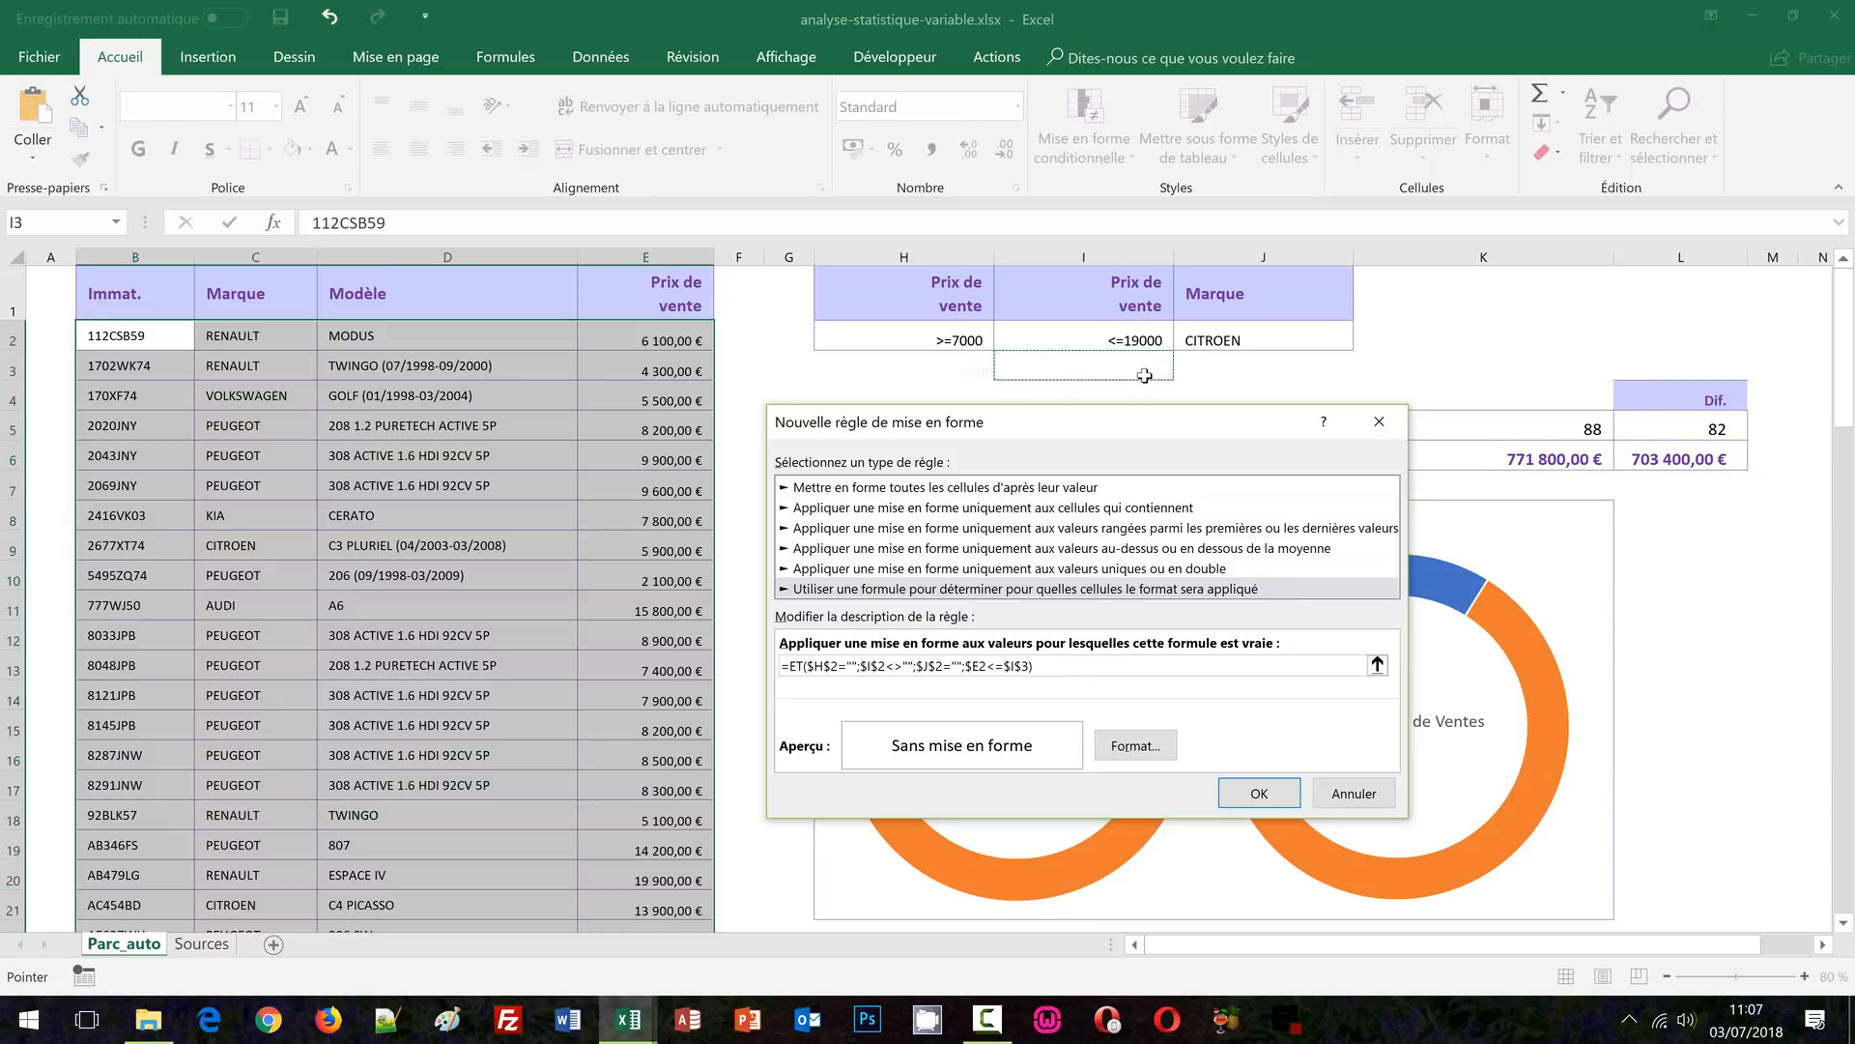
Give the maximum price rule a pale gold fill and a red font colour, and validate the rule
{"action": "left_click", "coordinate": [1131, 742]}
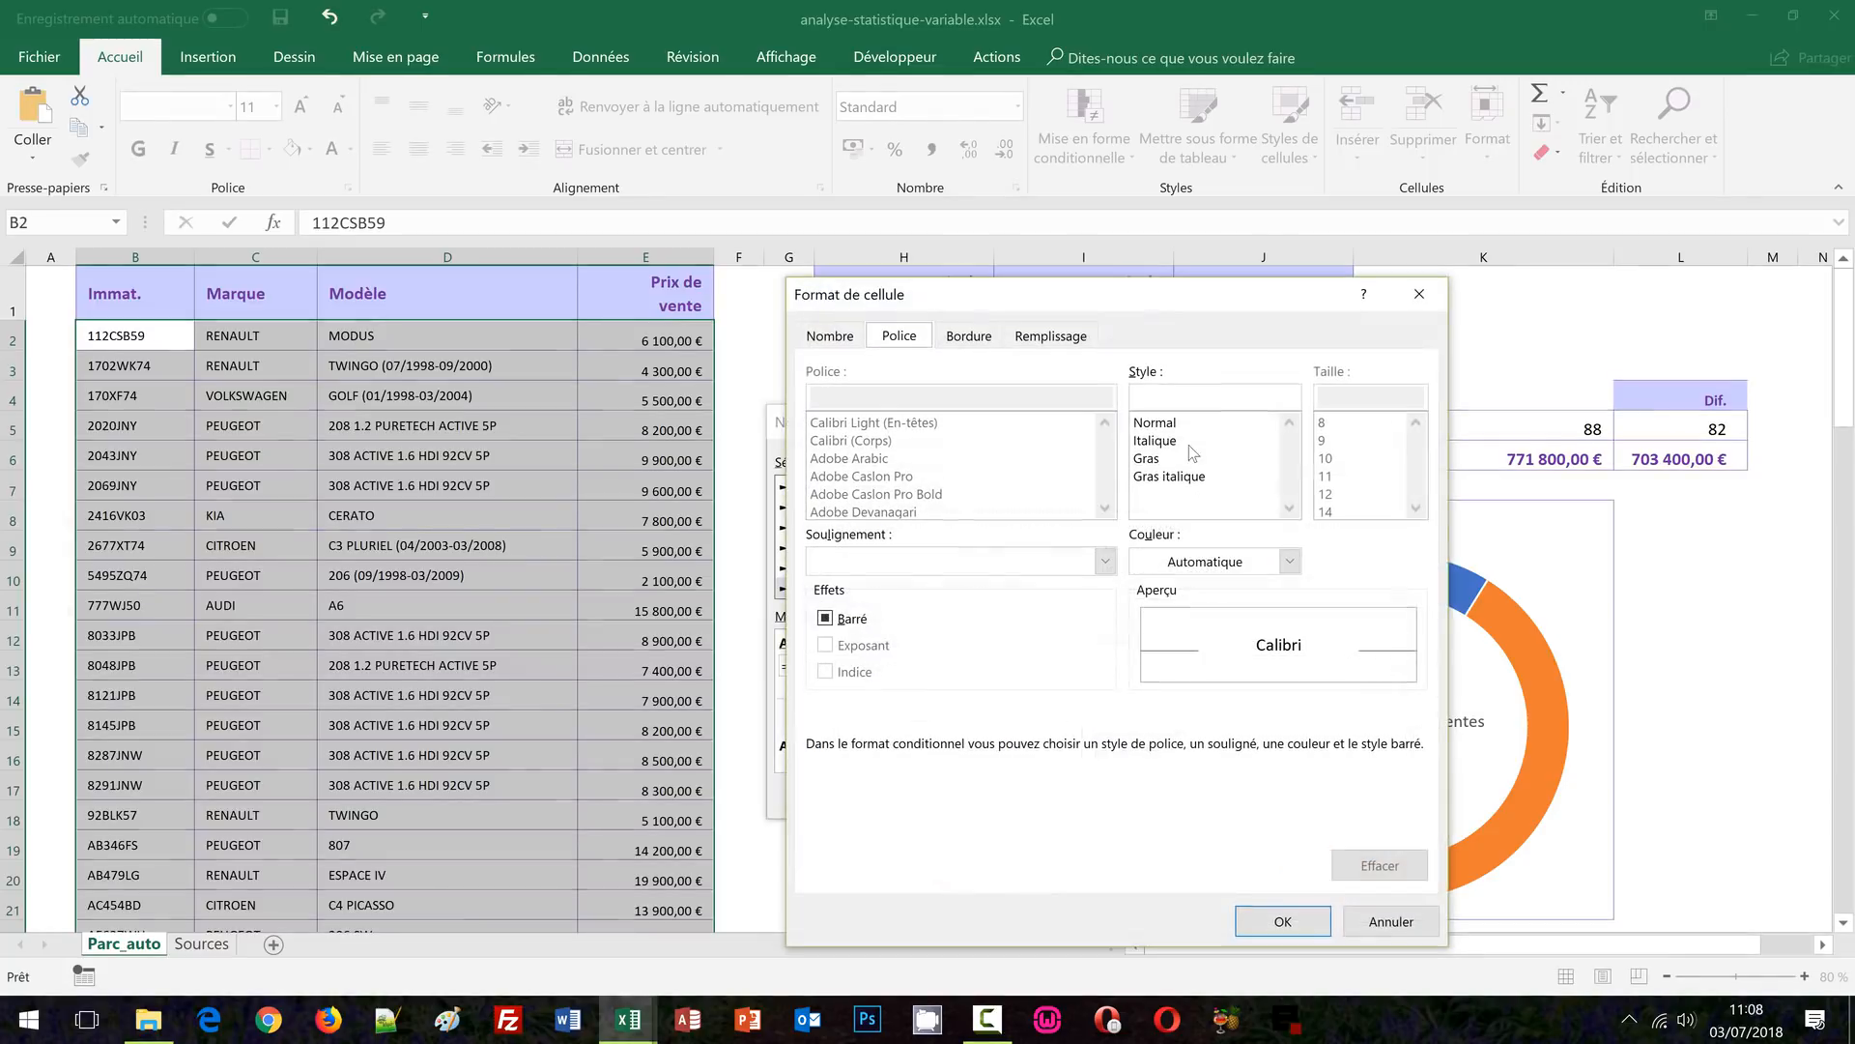
{"action": "left_click", "coordinate": [1050, 335]}
{"action": "left_click", "coordinate": [976, 442]}
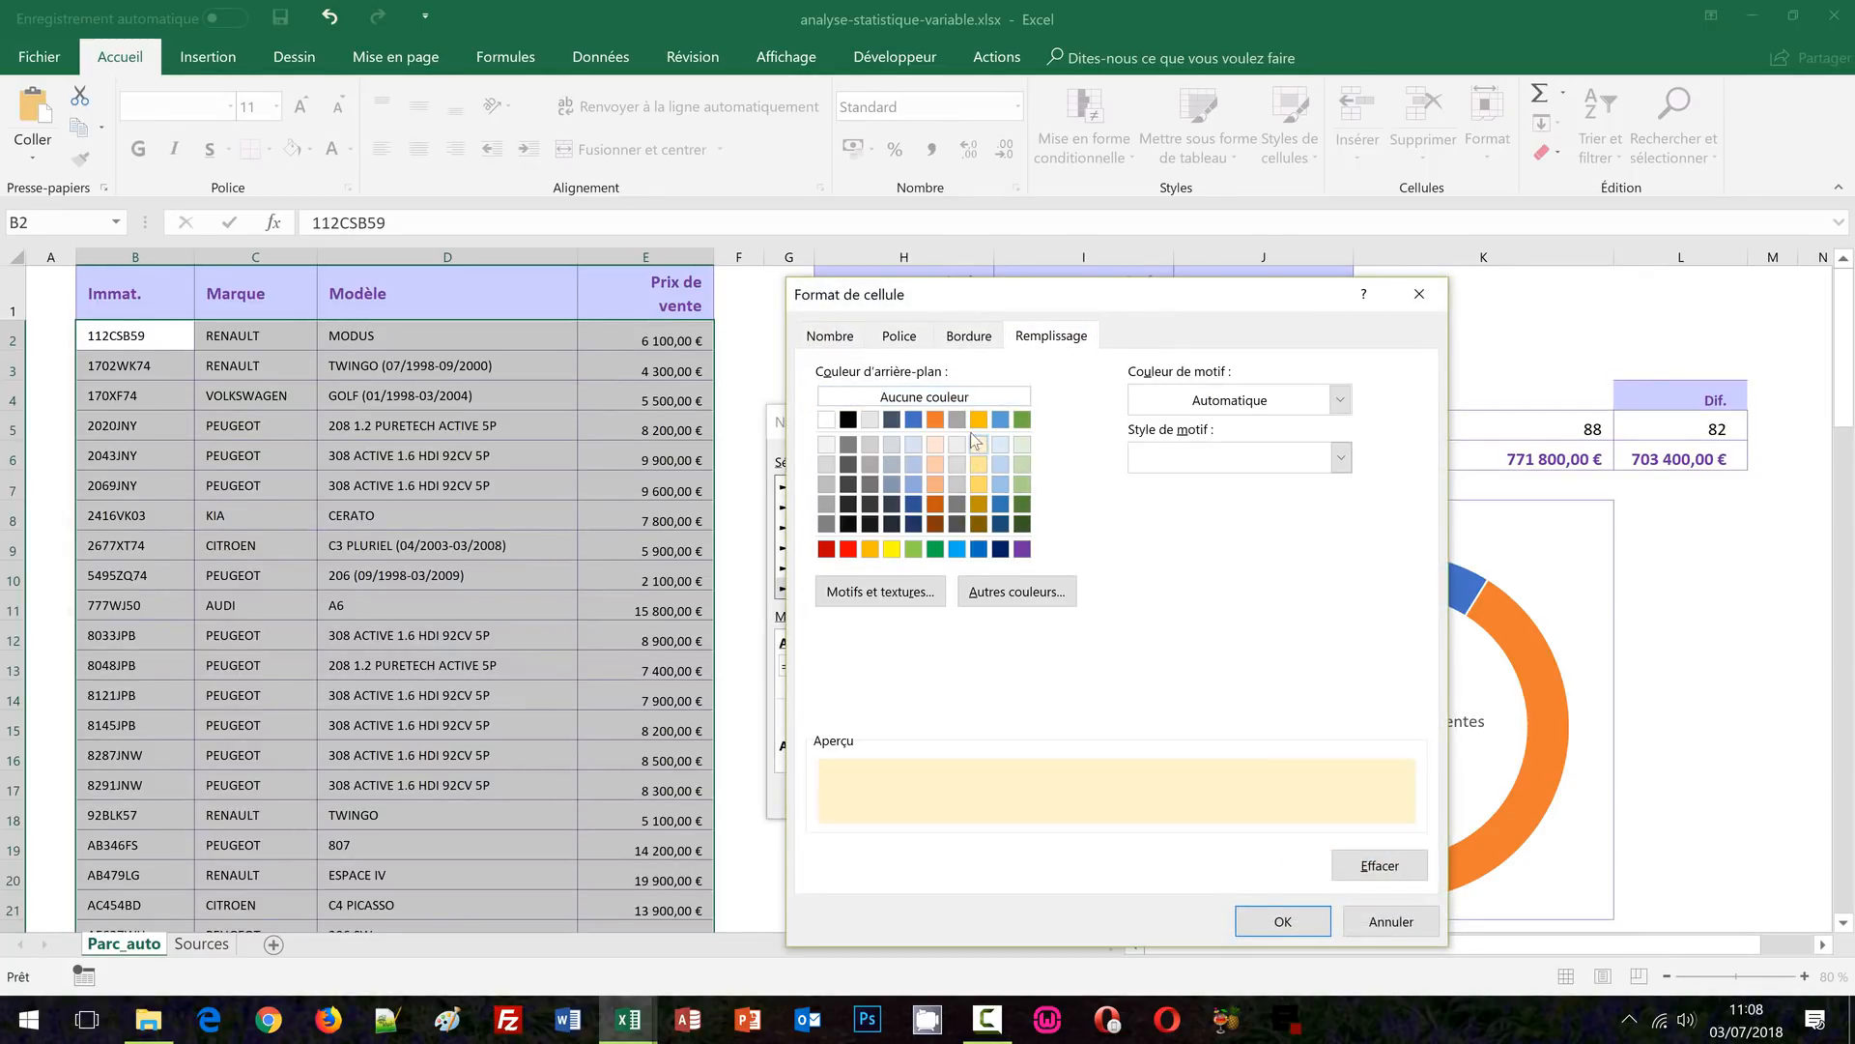
{"action": "left_click", "coordinate": [898, 335]}
{"action": "left_click", "coordinate": [1150, 559]}
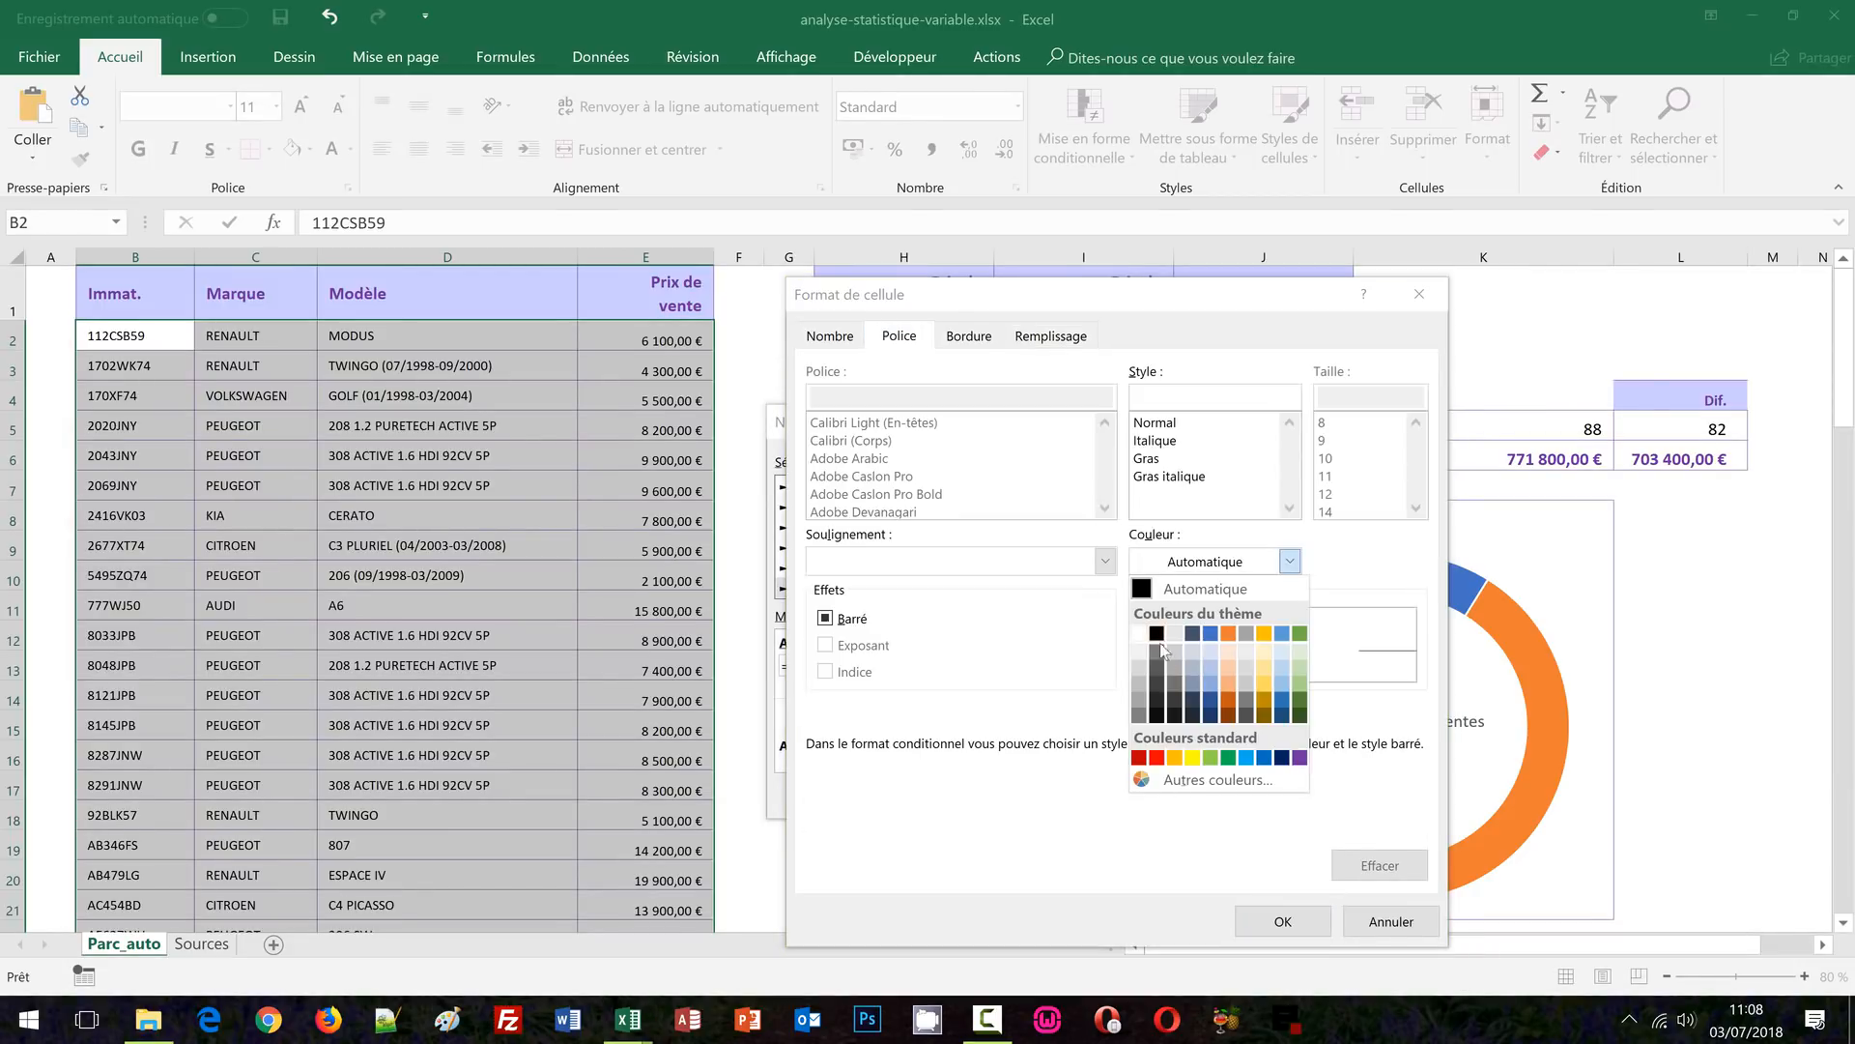
{"action": "left_click", "coordinate": [1157, 757]}
{"action": "left_click", "coordinate": [1281, 921]}
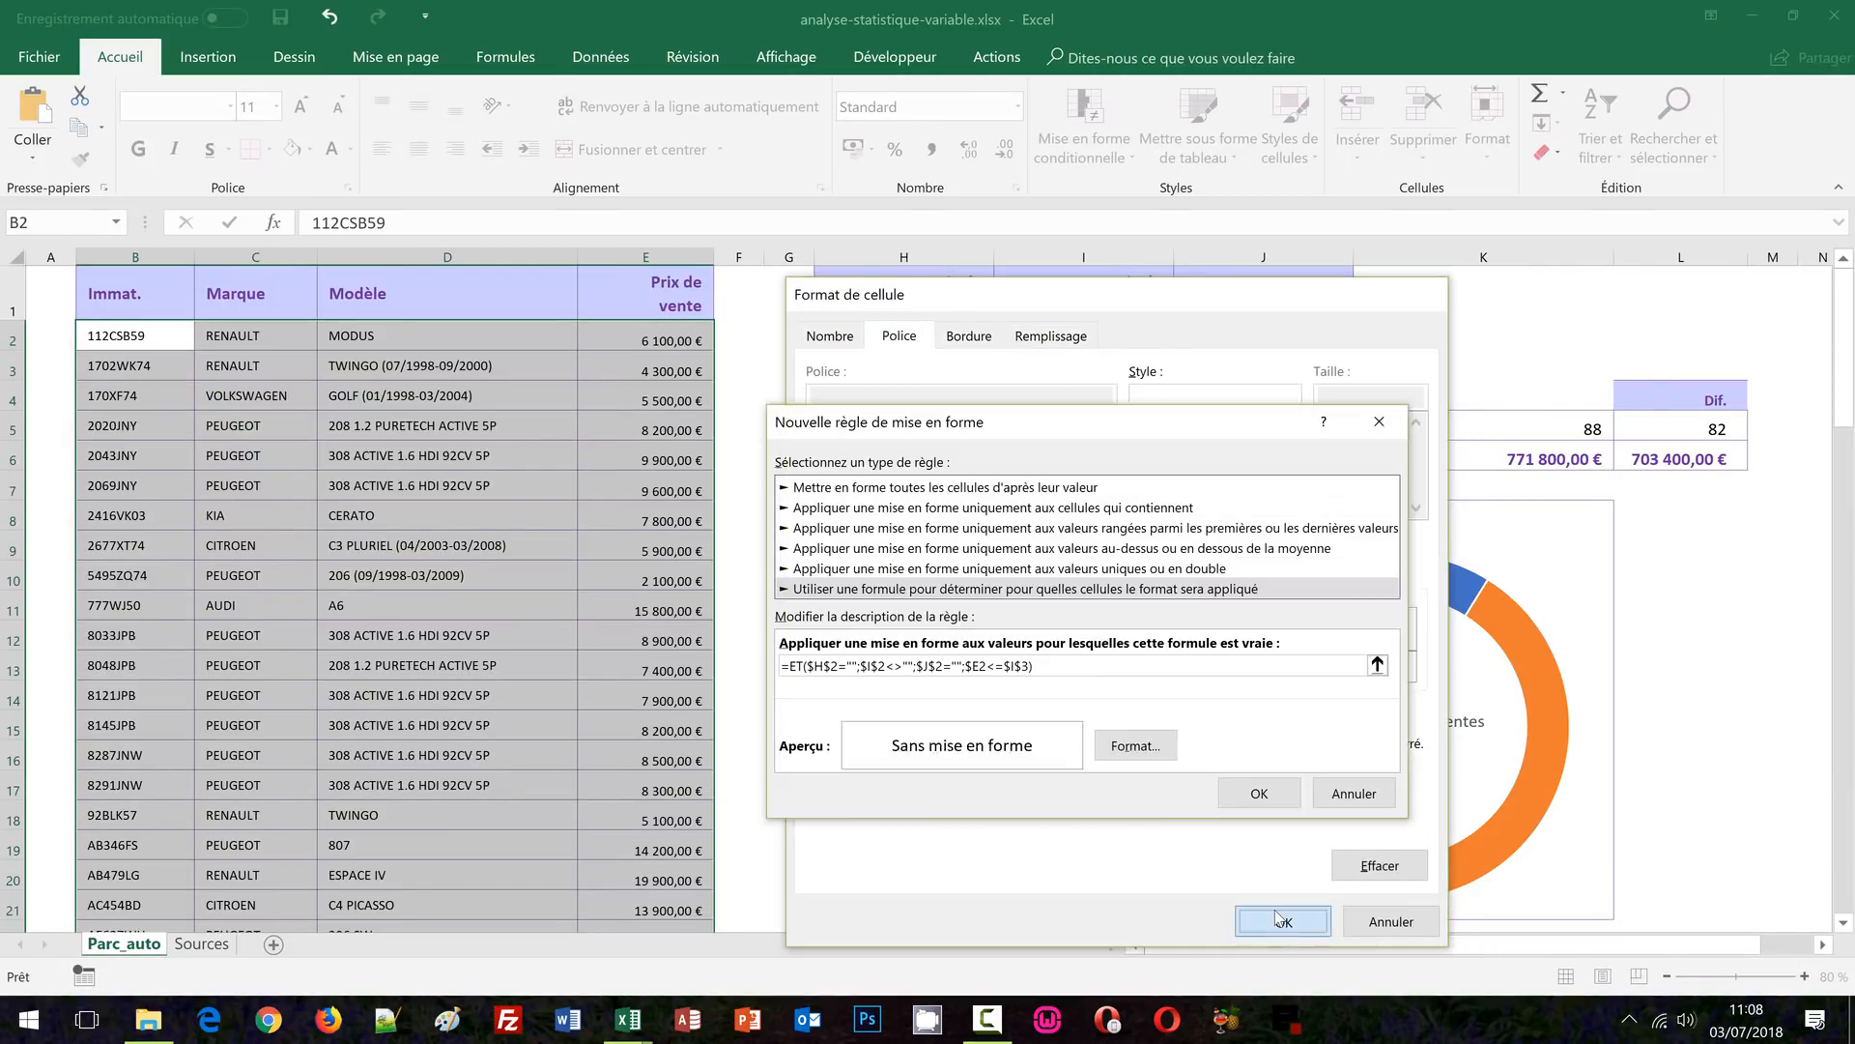
{"action": "left_click", "coordinate": [1259, 793]}
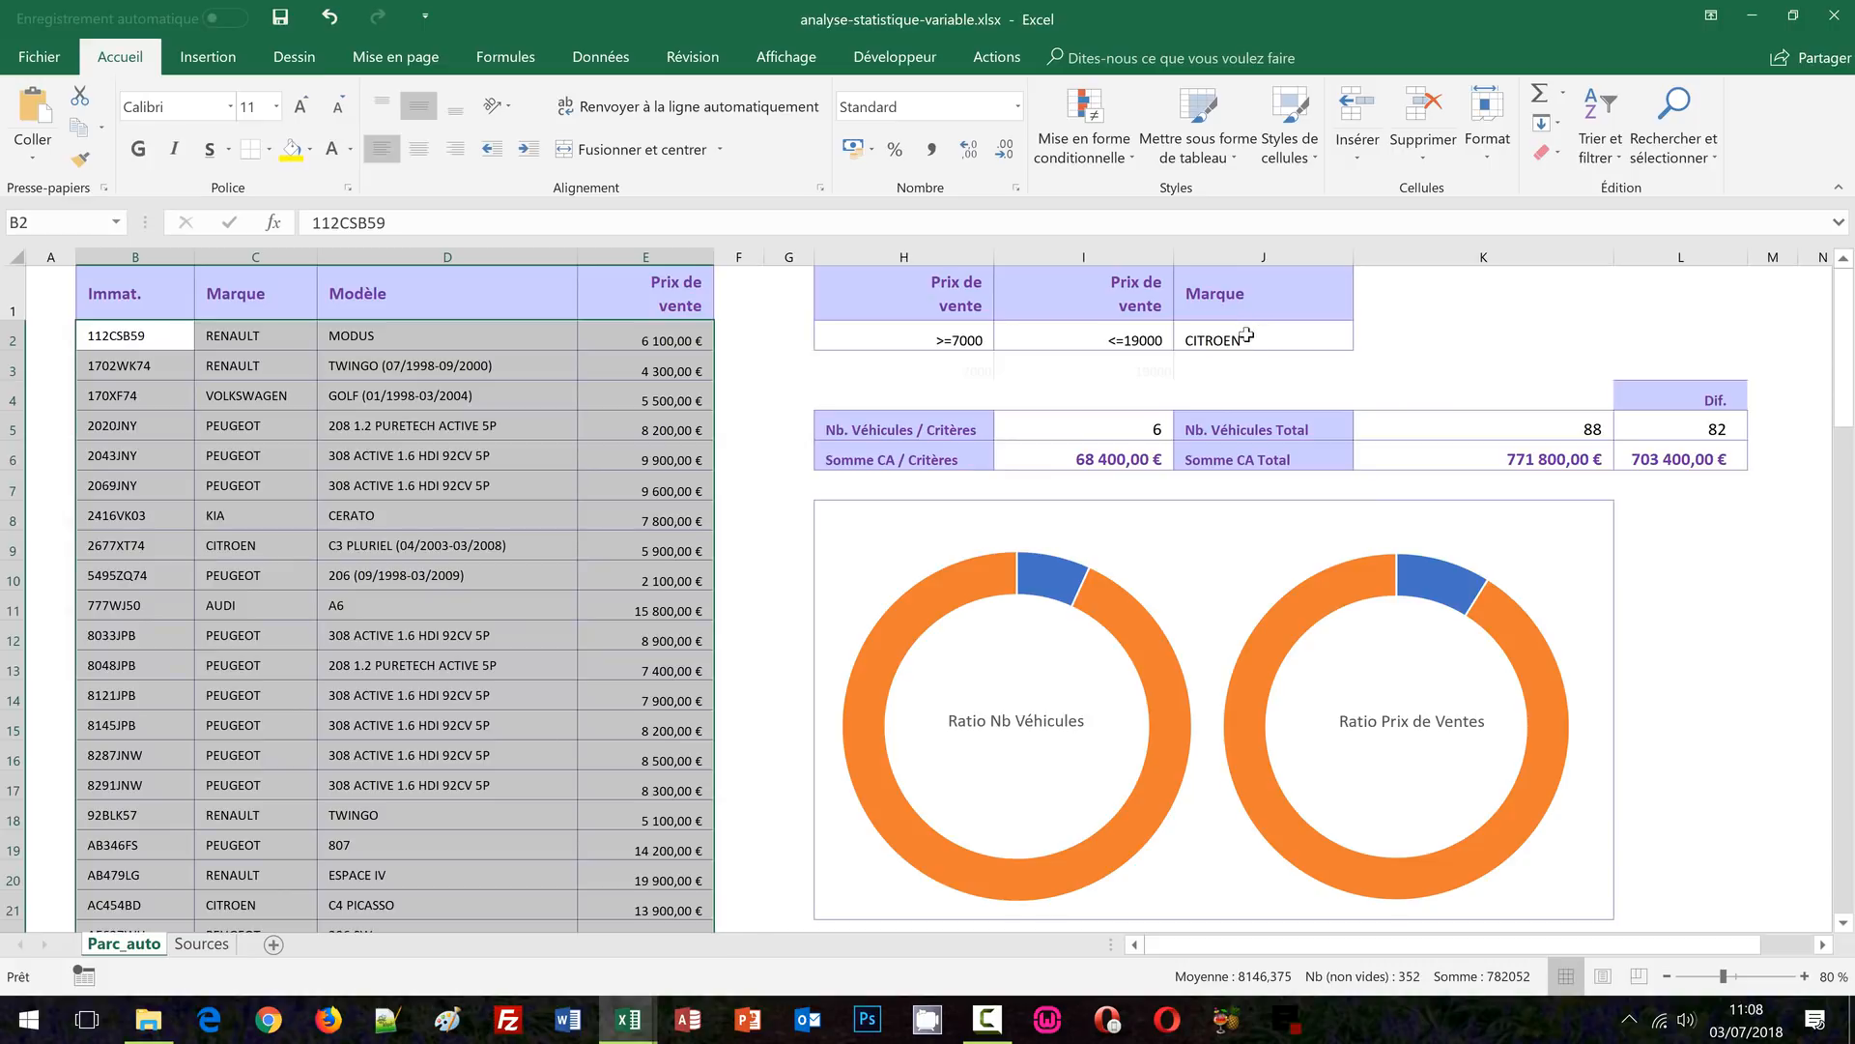
Create another formula-based rule on the same range from the copied formula =ET($H$2<>"";$I$2="";$J$2="";$E2>=$H$3)
{"action": "left_click", "coordinate": [1083, 145]}
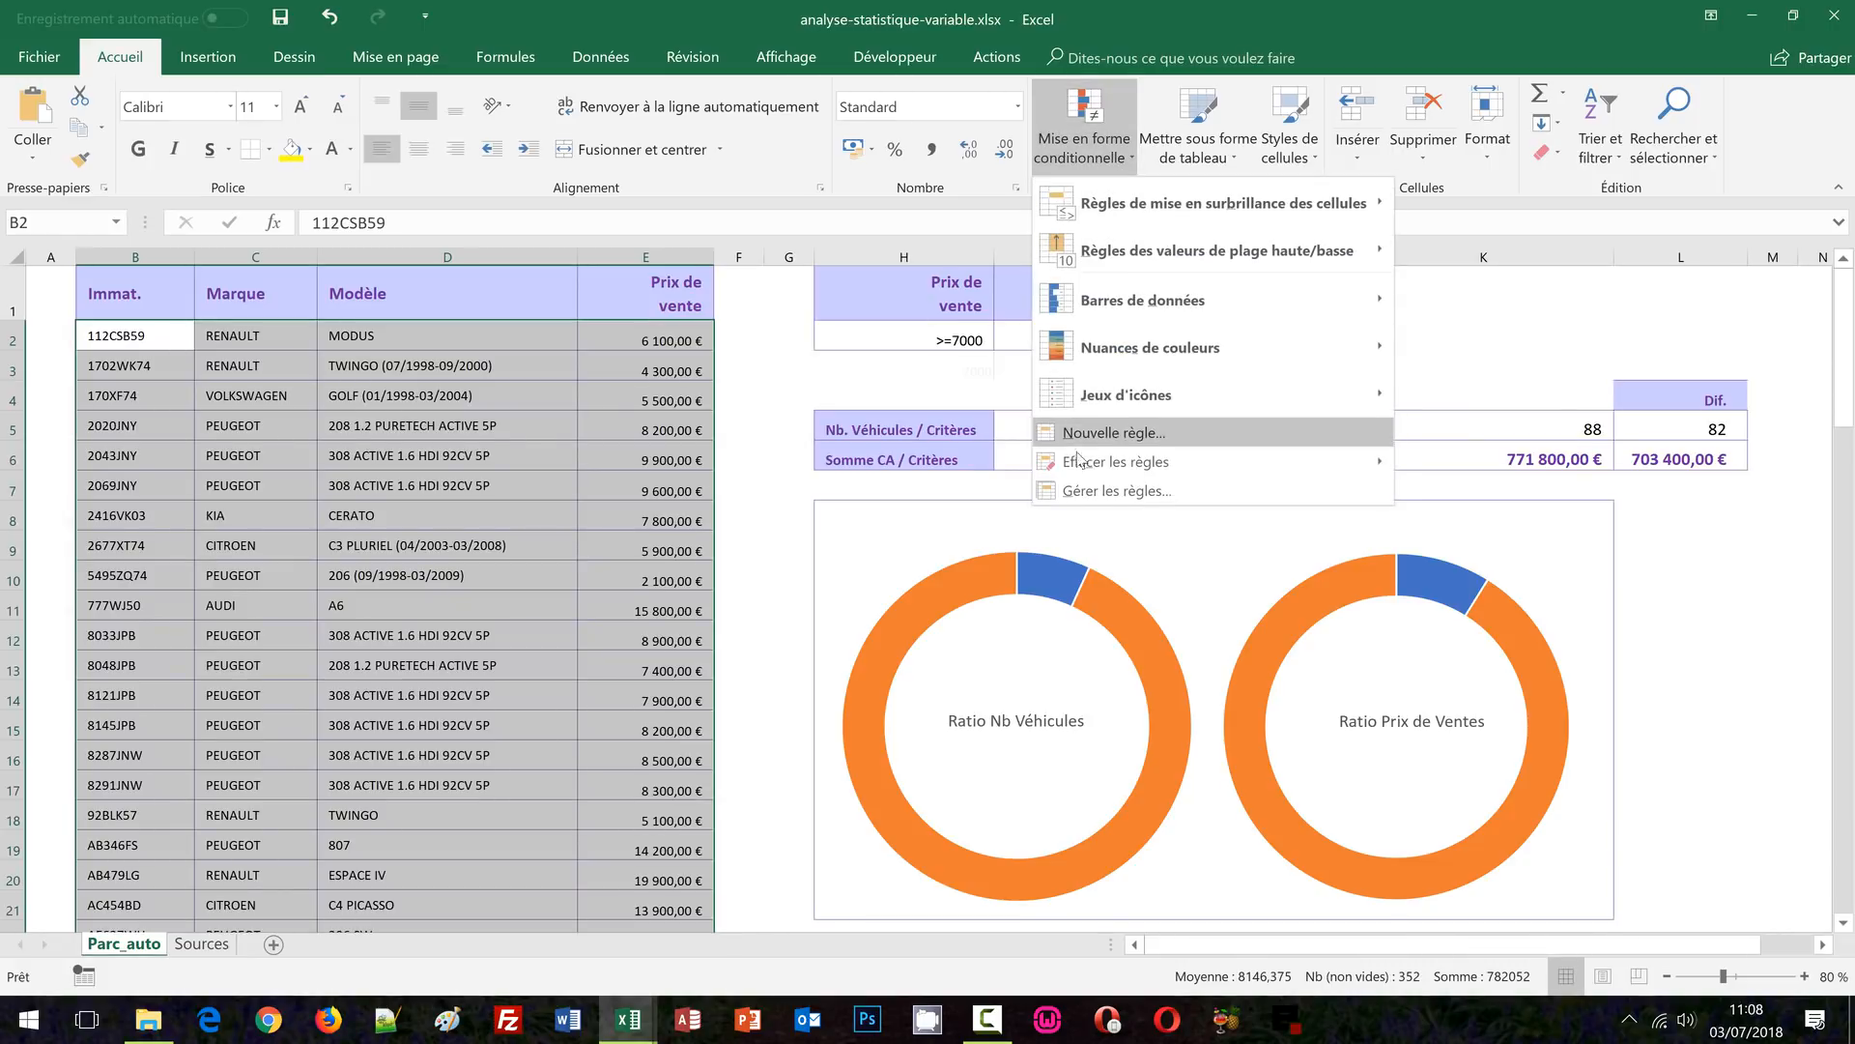
{"action": "left_click", "coordinate": [1083, 433]}
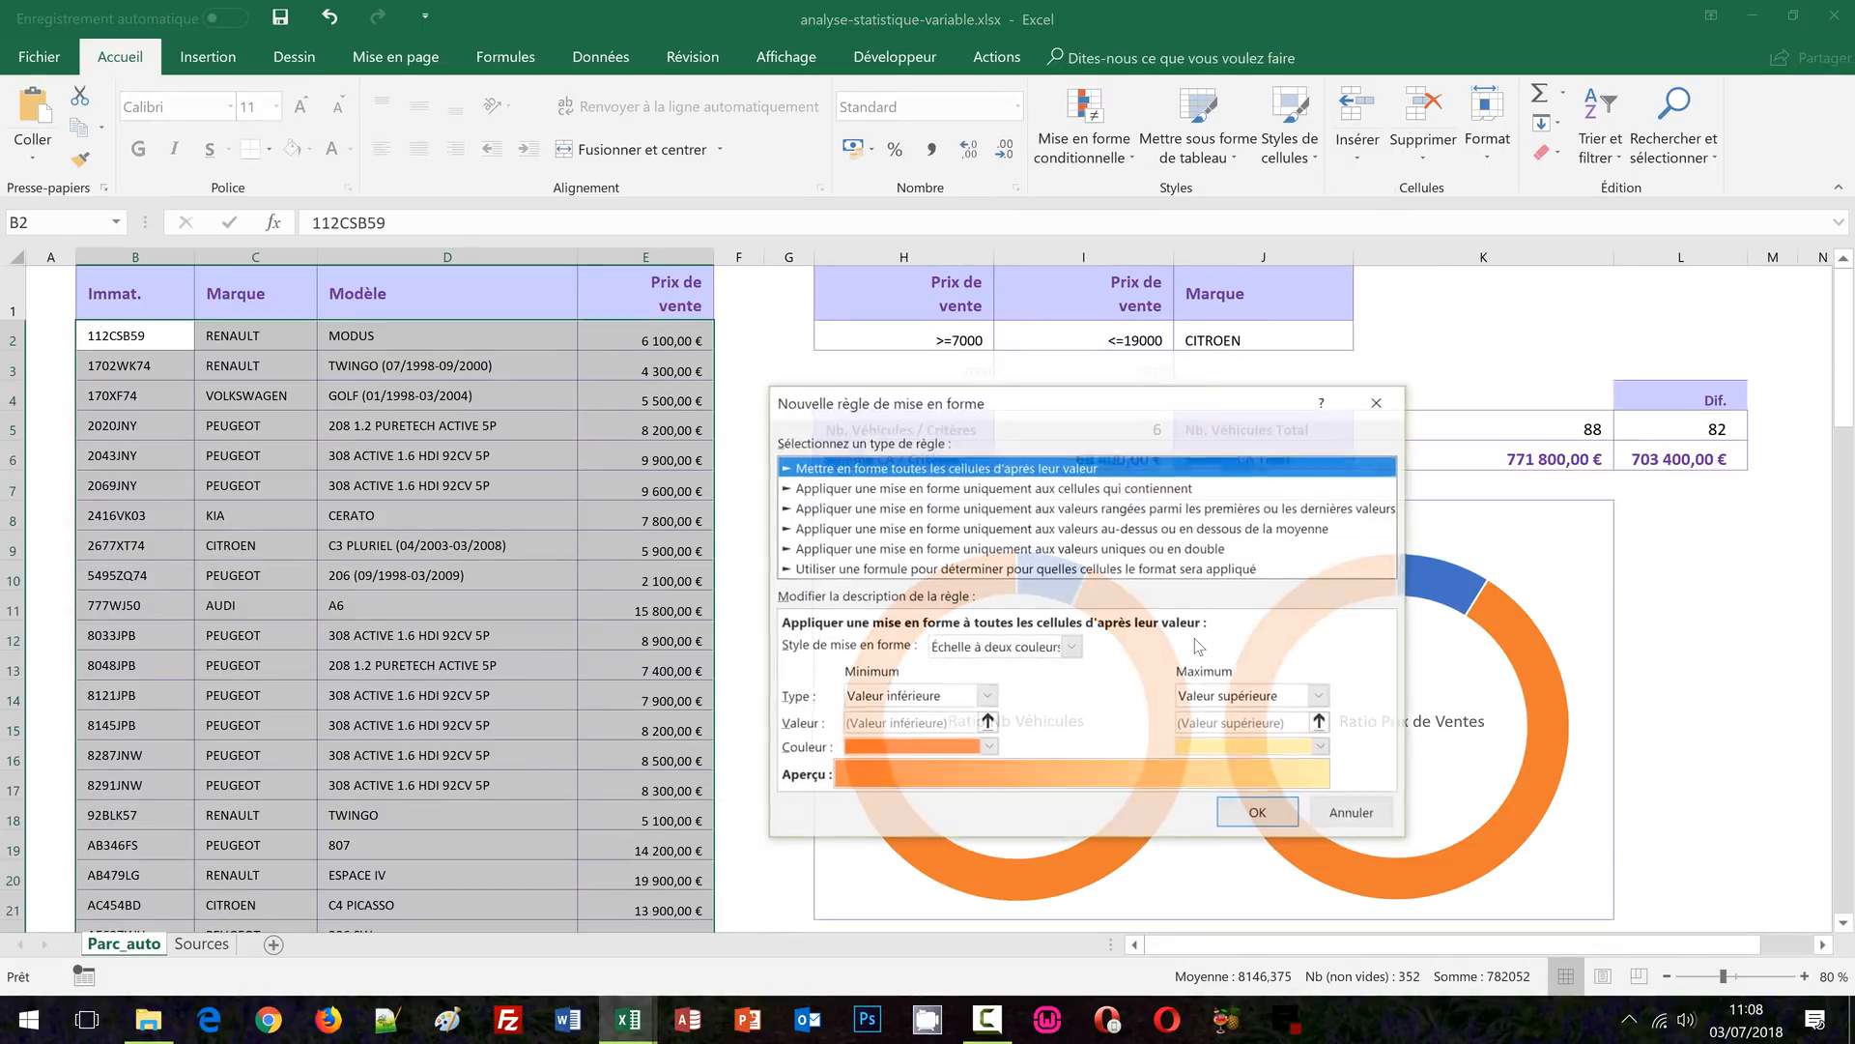
{"action": "left_click", "coordinate": [817, 571]}
{"action": "left_click", "coordinate": [846, 647]}
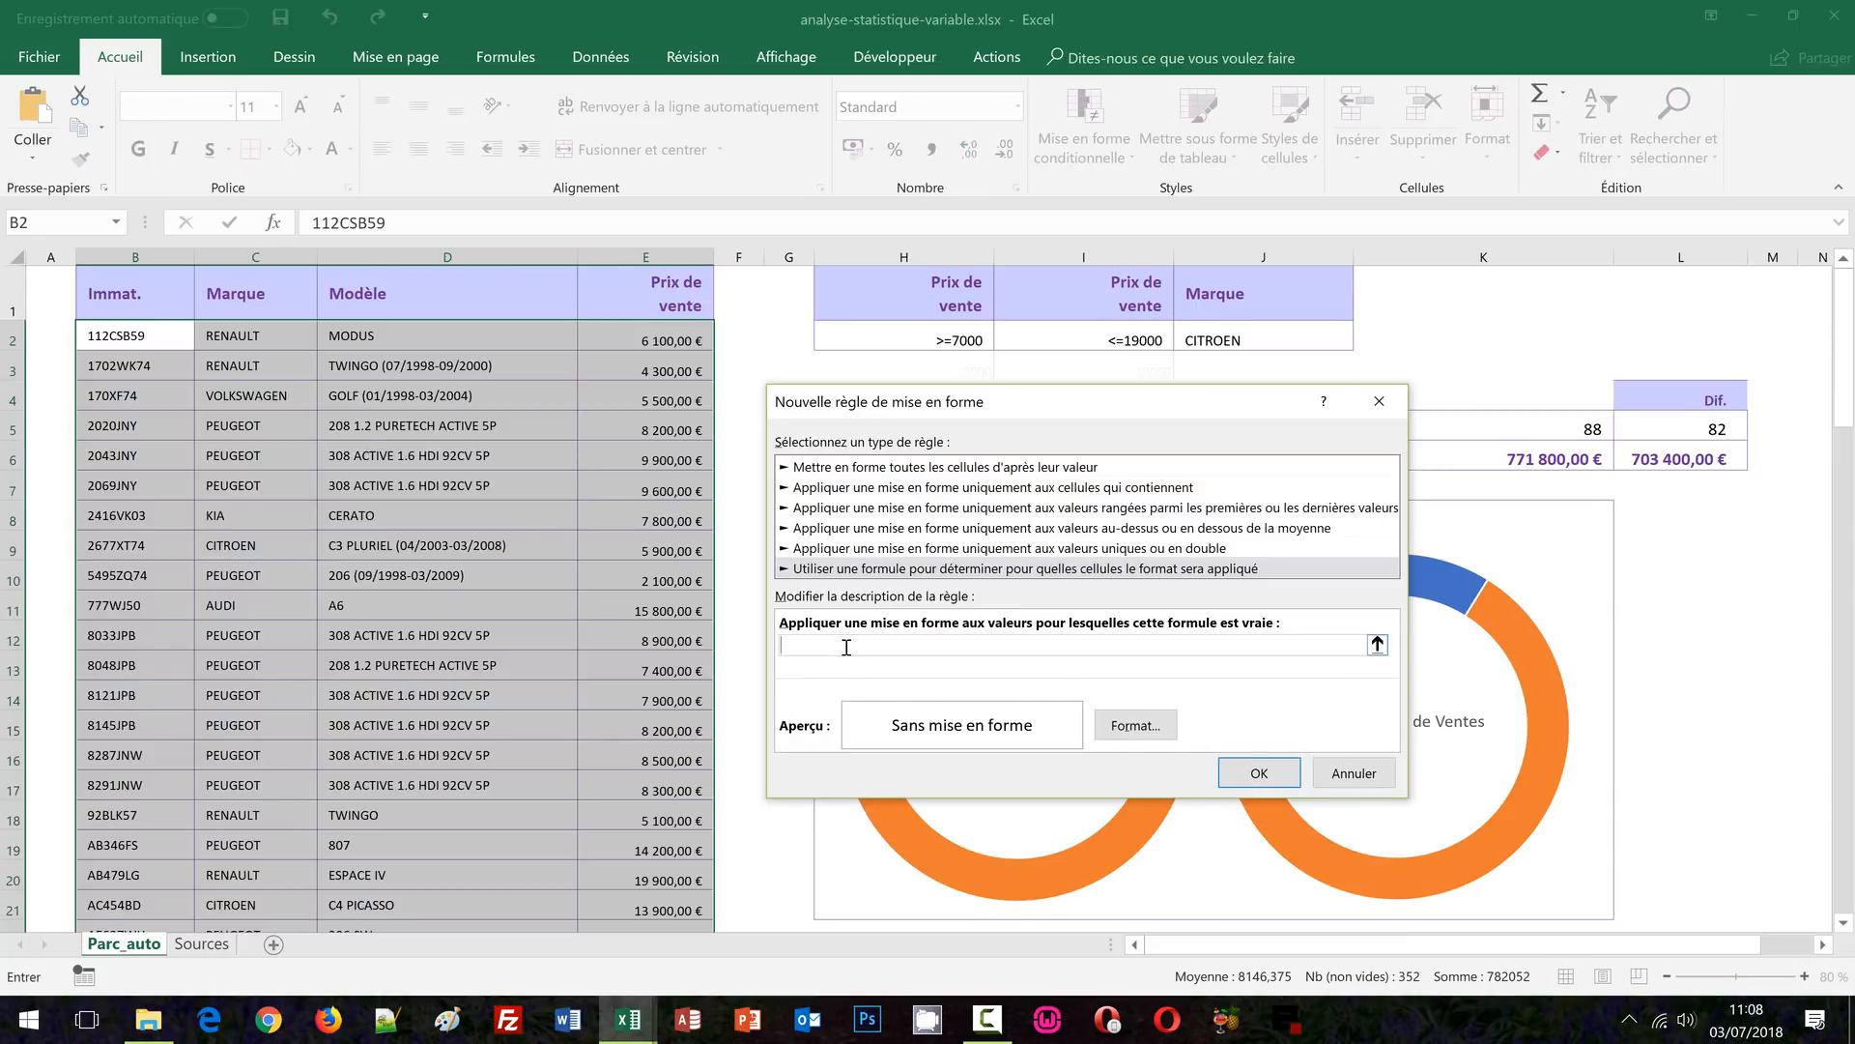
{"action": "type", "text": "=ET($H$2<>\"\";$I$2=\"\";$J$2=\"\";$E2>=$H$3)"}
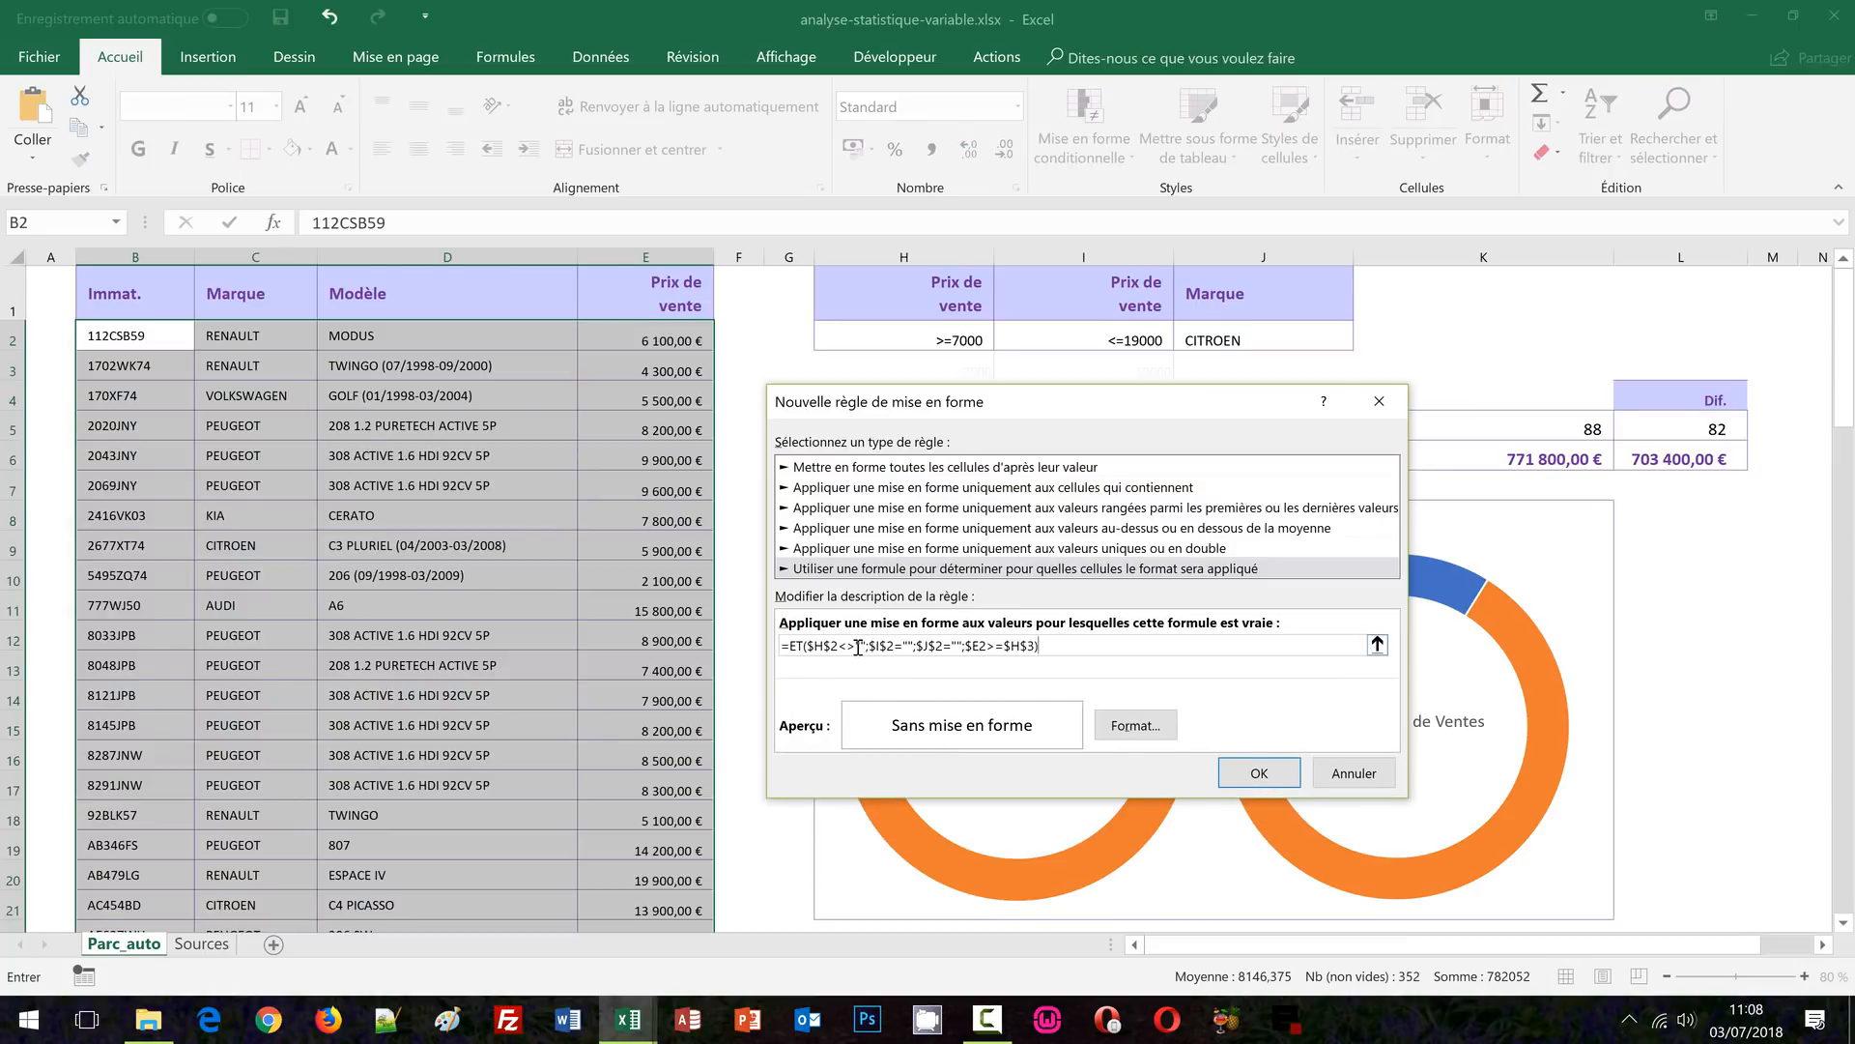
Change the formula's tests to $H$2="" and $J$2<>"" so that only the brand criterion is filled in
{"action": "key", "text": "BackSpace"}
{"action": "key", "text": "BackSpace"}
{"action": "type", "text": "="}
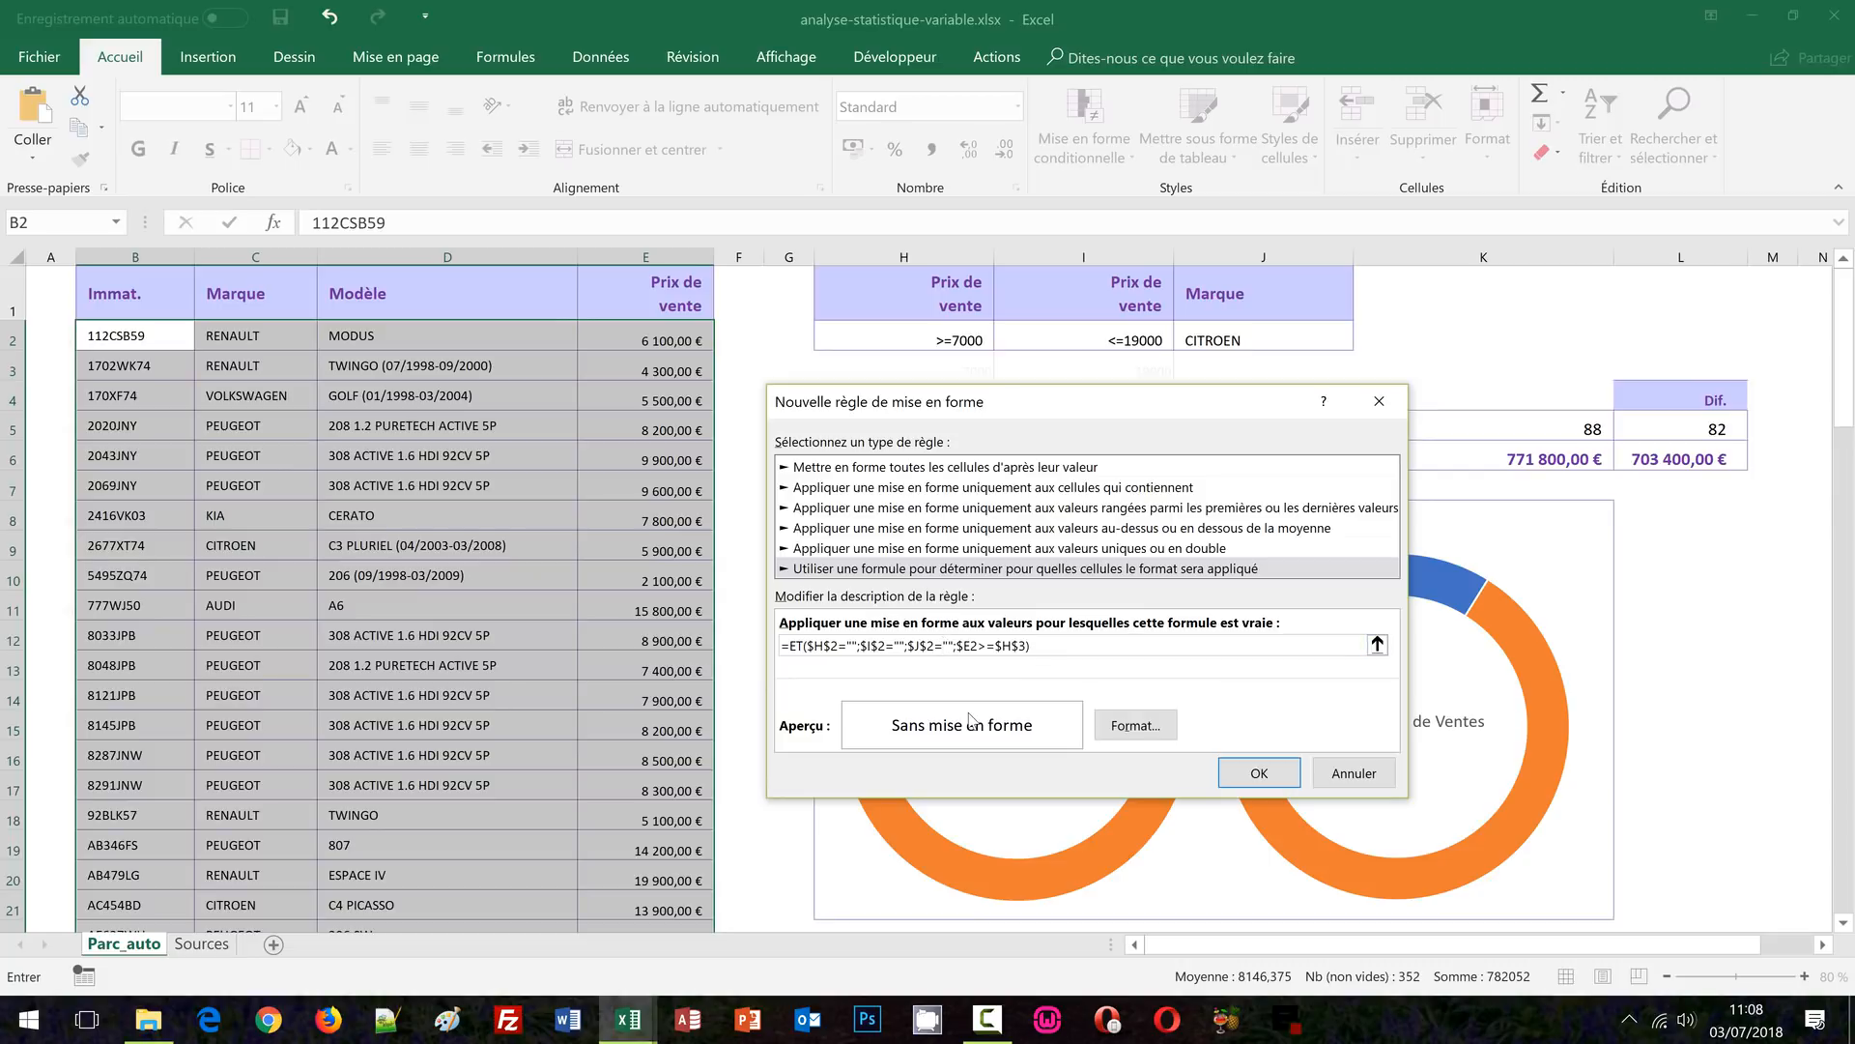
{"action": "key", "text": "BackSpace"}
{"action": "type", "text": "<>"}
Replace the price comparison in the formula with the brand match $C2=$J$2, locking only column C of the table reference
{"action": "left_click_drag", "start_coordinate": [966, 648], "coordinate": [1034, 646]}
{"action": "key", "text": "Delete"}
{"action": "left_click", "coordinate": [247, 344]}
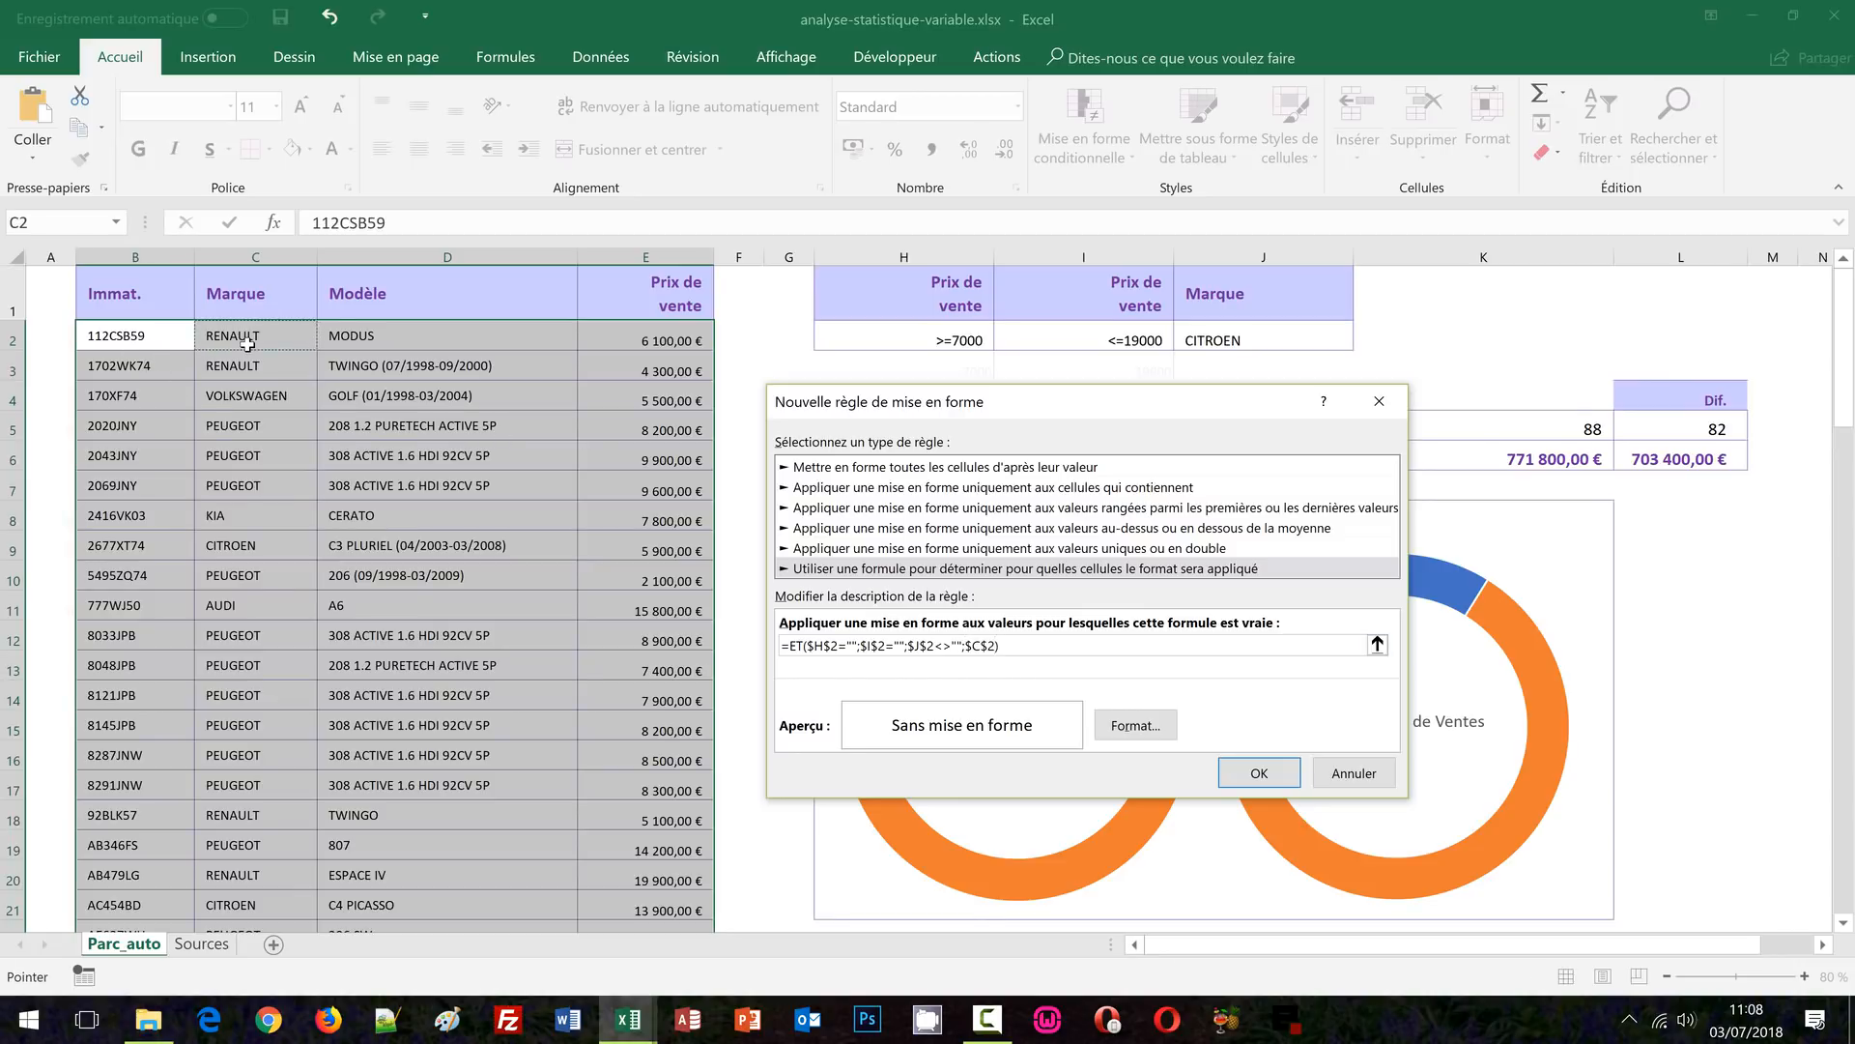
{"action": "key", "text": "F4"}
{"action": "key", "text": "F4"}
{"action": "type", "text": "="}
{"action": "left_click", "coordinate": [1246, 338]}
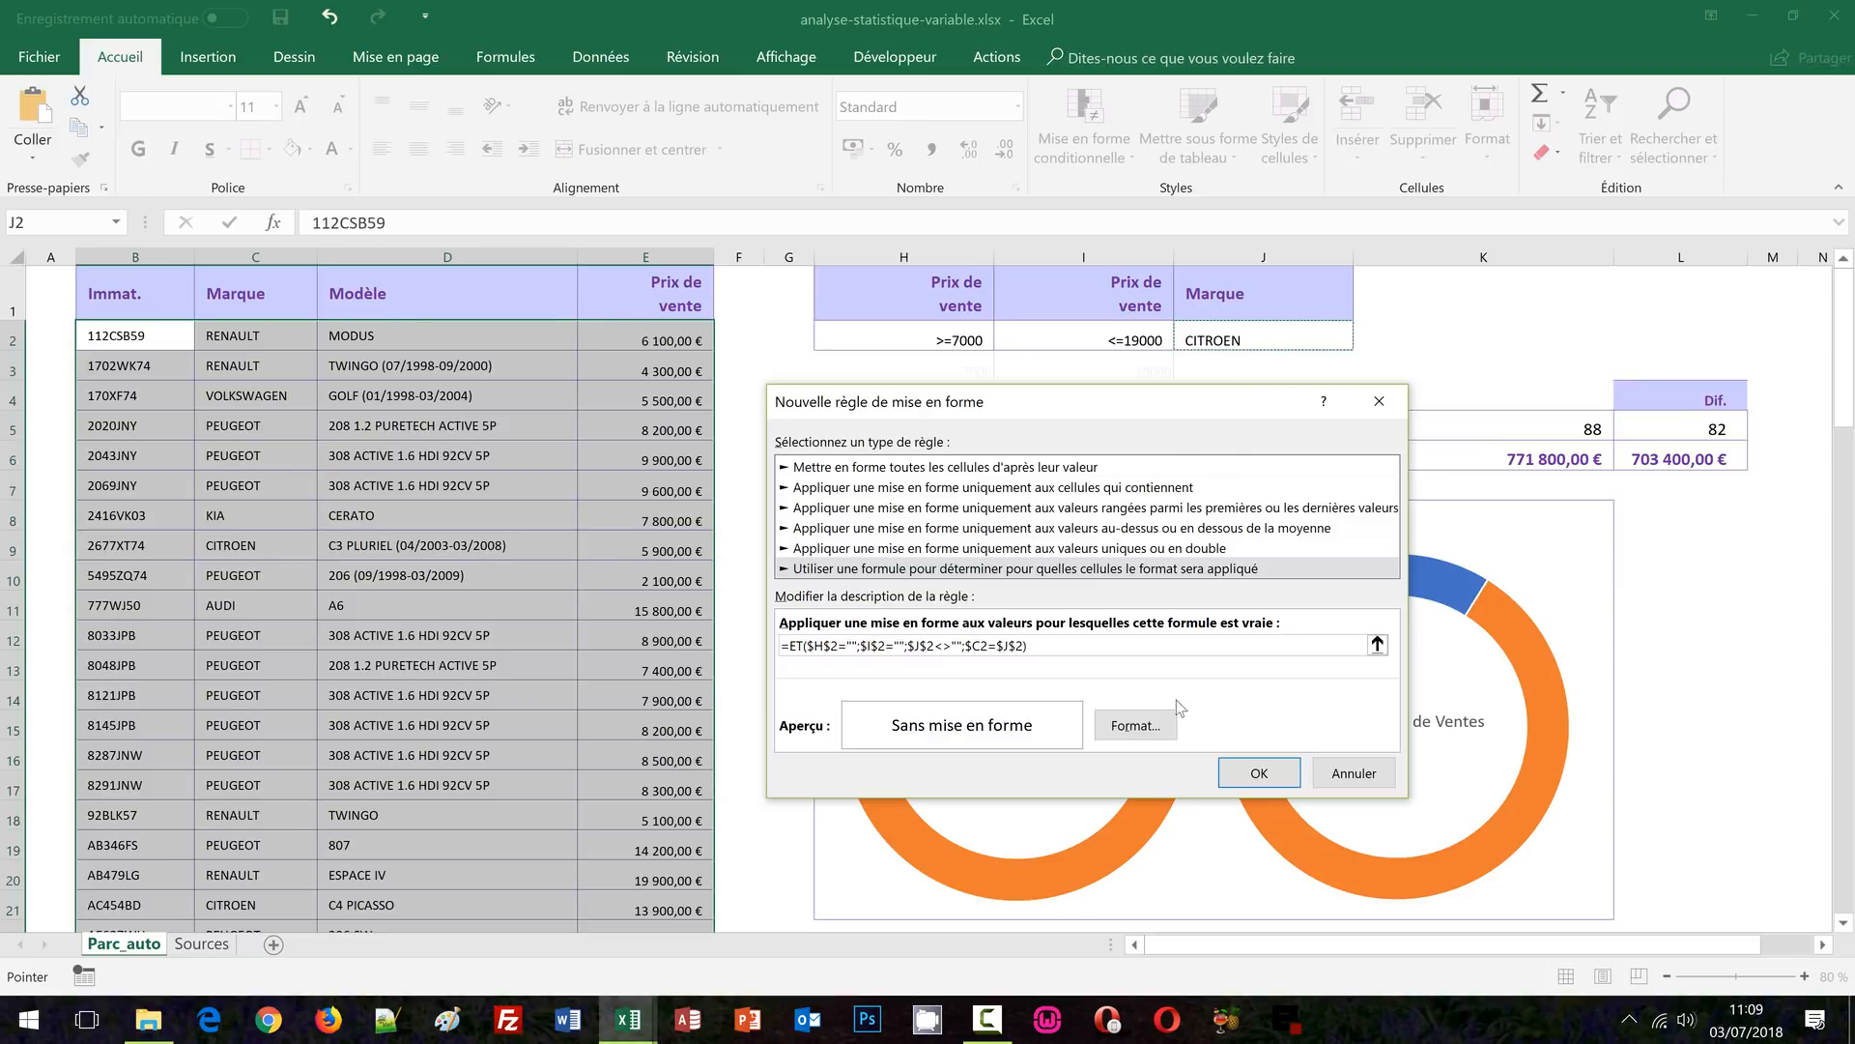
Give the brand rule a pale gold fill and a dark red font colour, and validate the rule
{"action": "left_click", "coordinate": [1124, 730]}
{"action": "left_click", "coordinate": [1022, 294]}
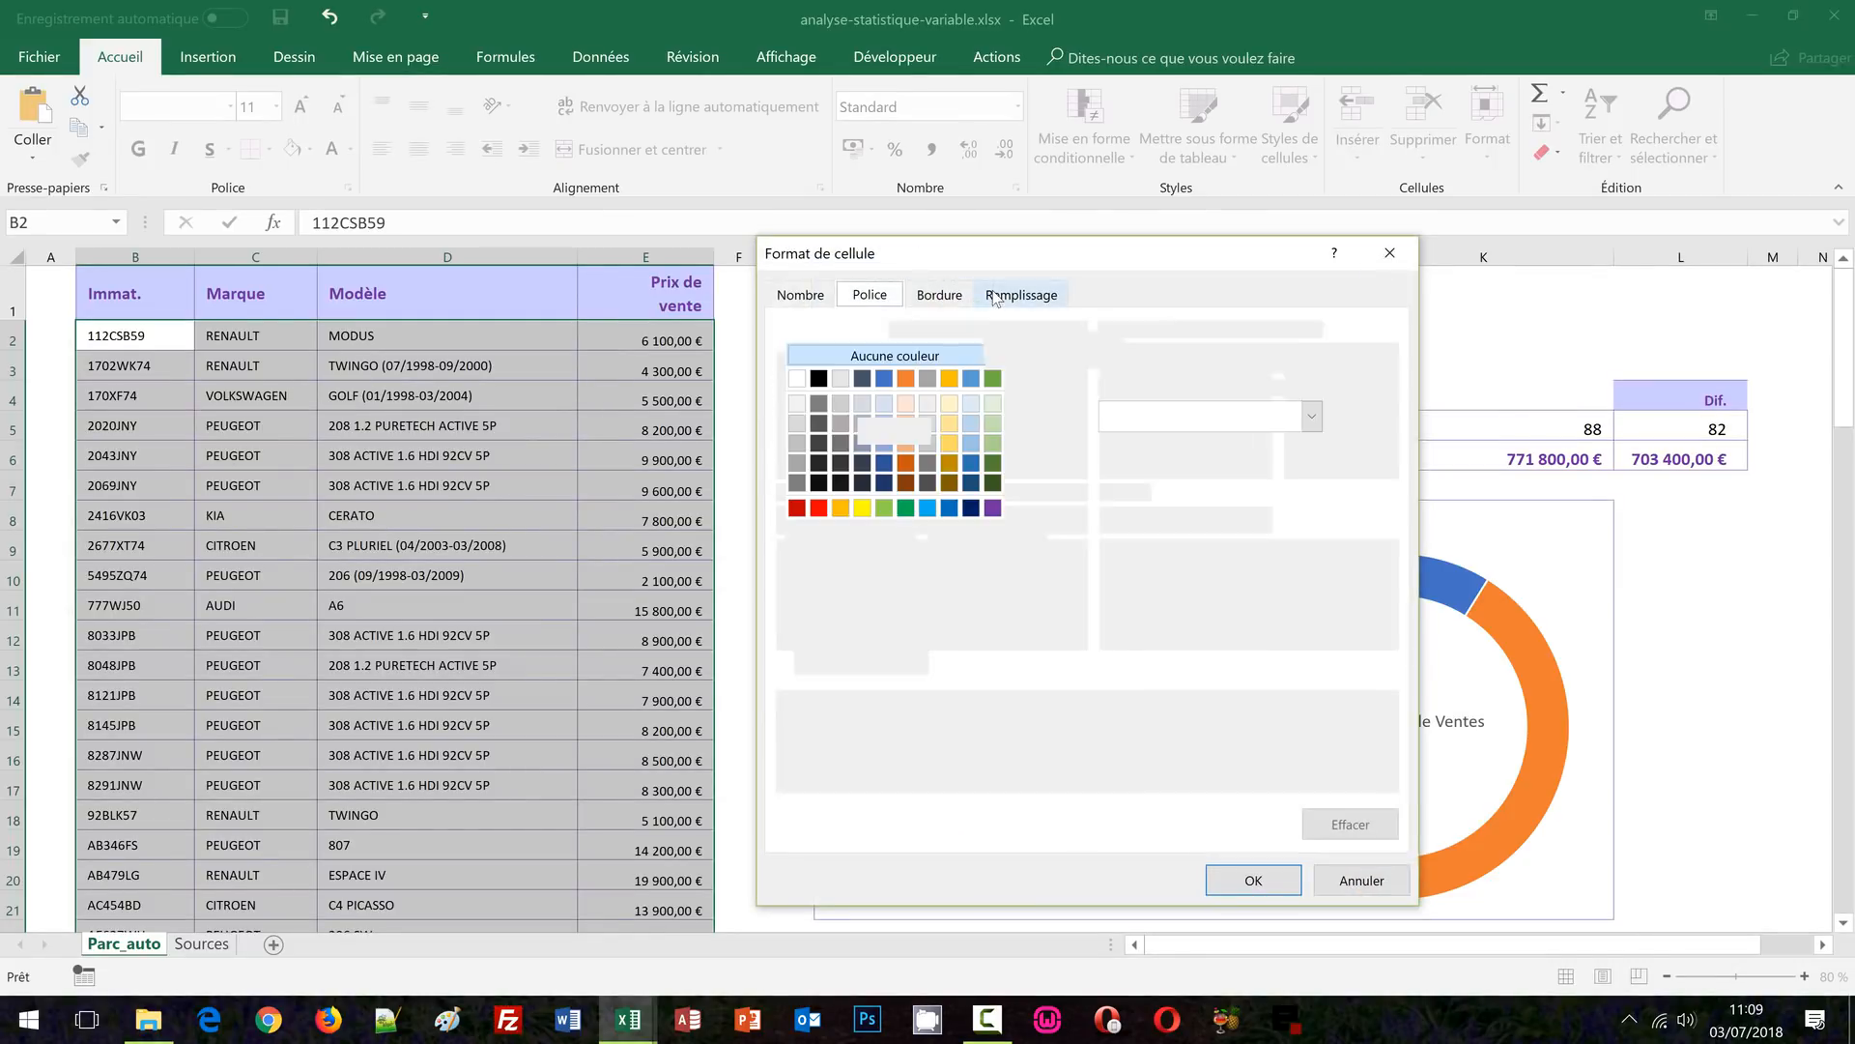
{"action": "left_click", "coordinate": [949, 404]}
{"action": "left_click", "coordinate": [870, 295]}
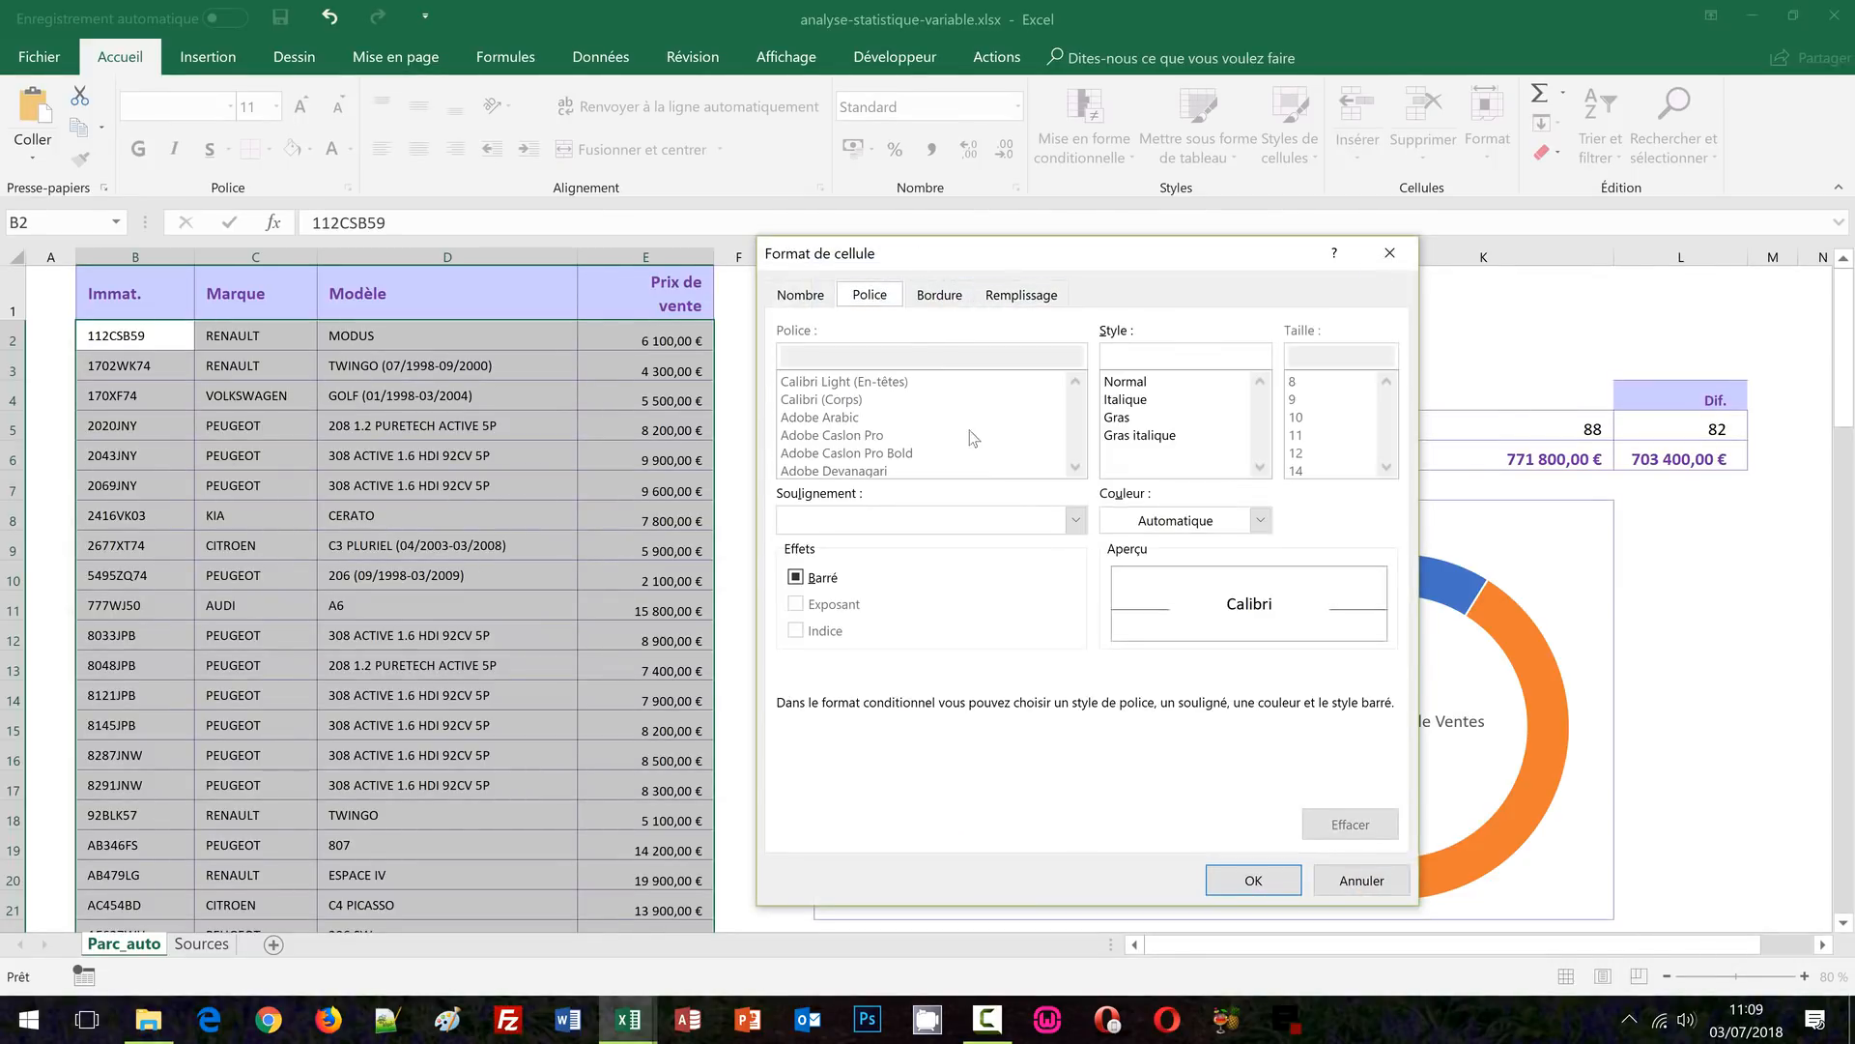
{"action": "left_click", "coordinate": [1260, 520]}
{"action": "left_click", "coordinate": [1111, 716]}
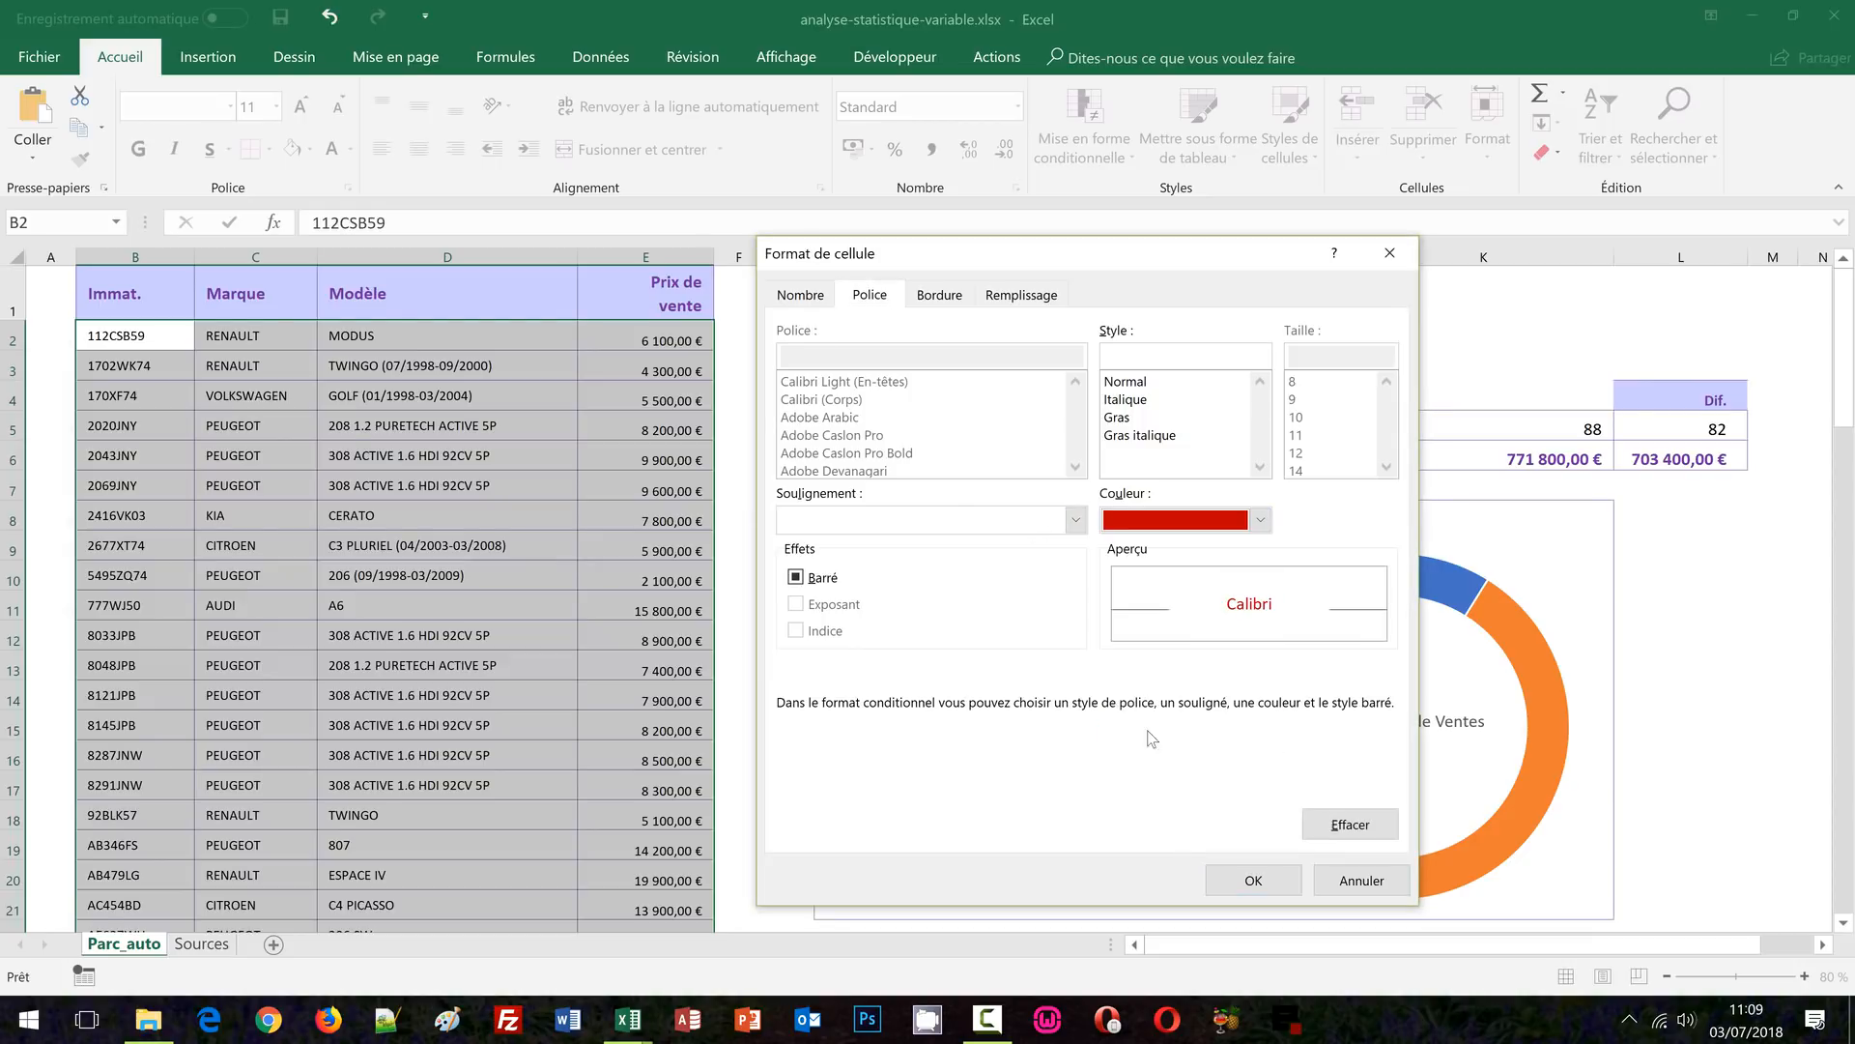
{"action": "left_click", "coordinate": [1240, 882]}
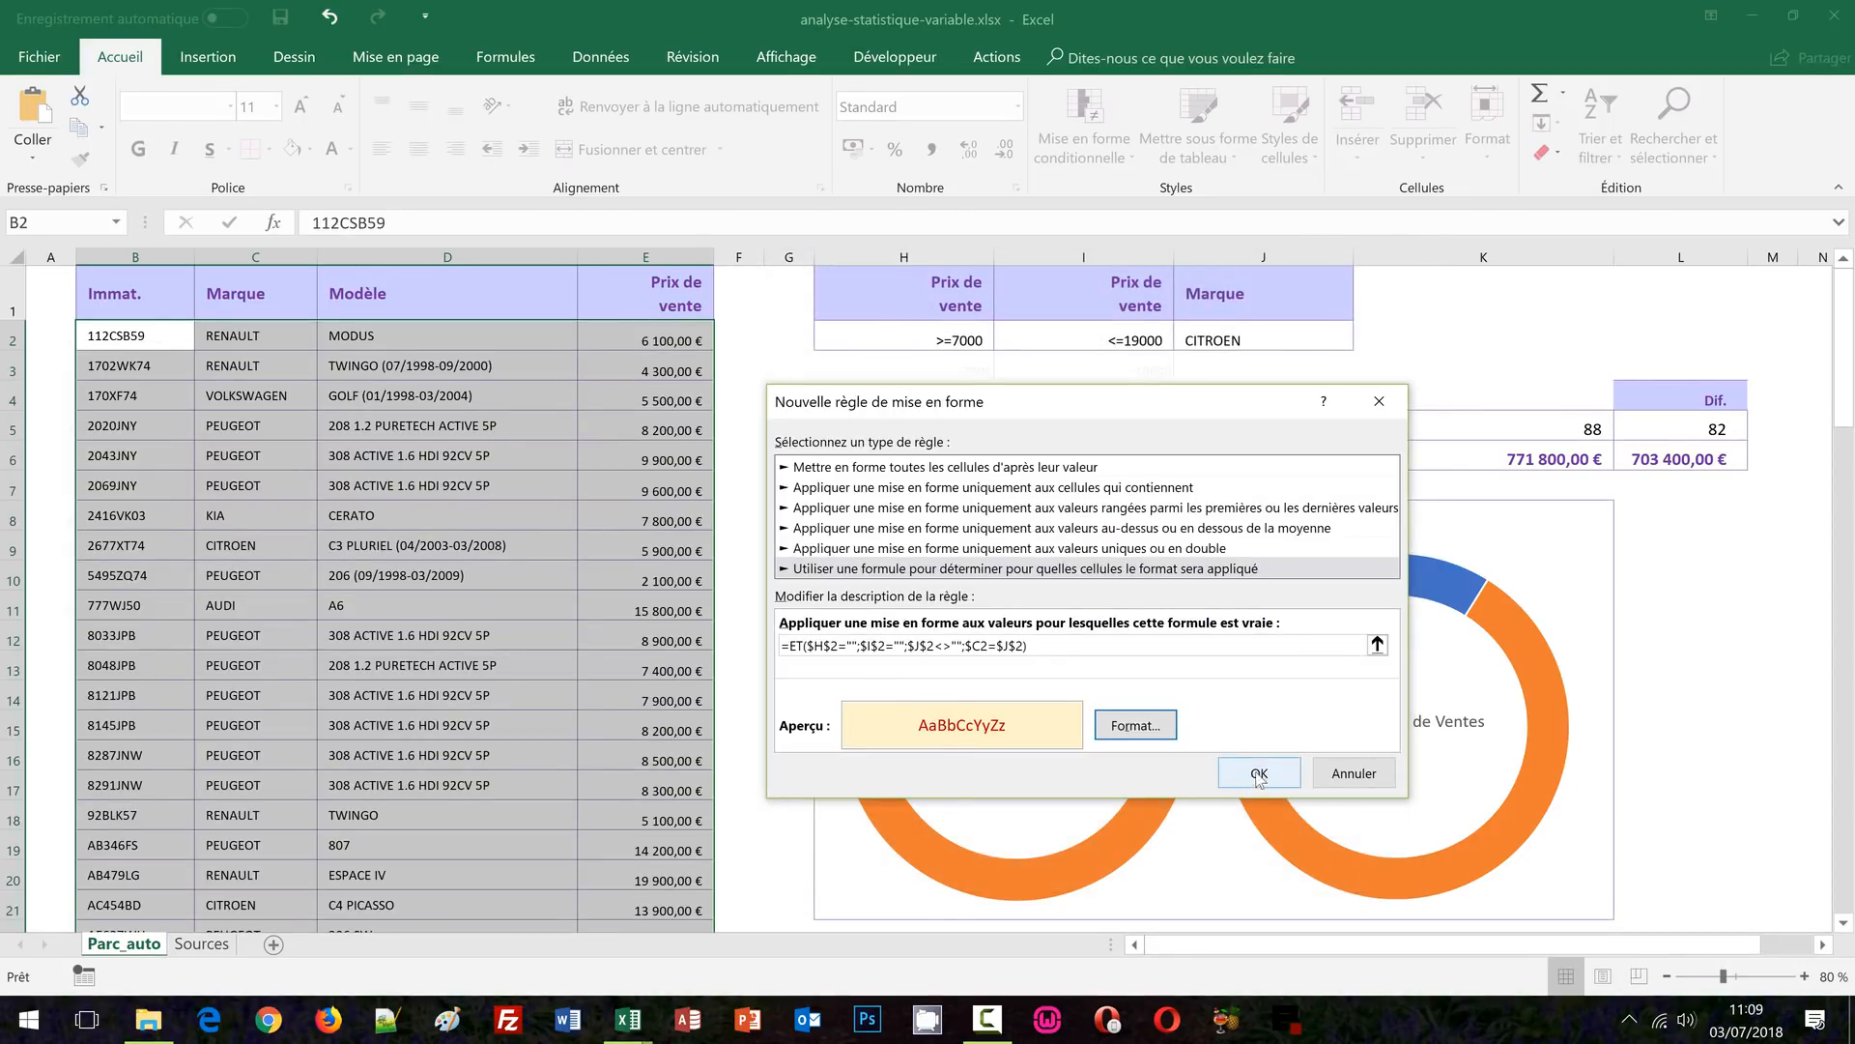
{"action": "left_click", "coordinate": [1255, 768]}
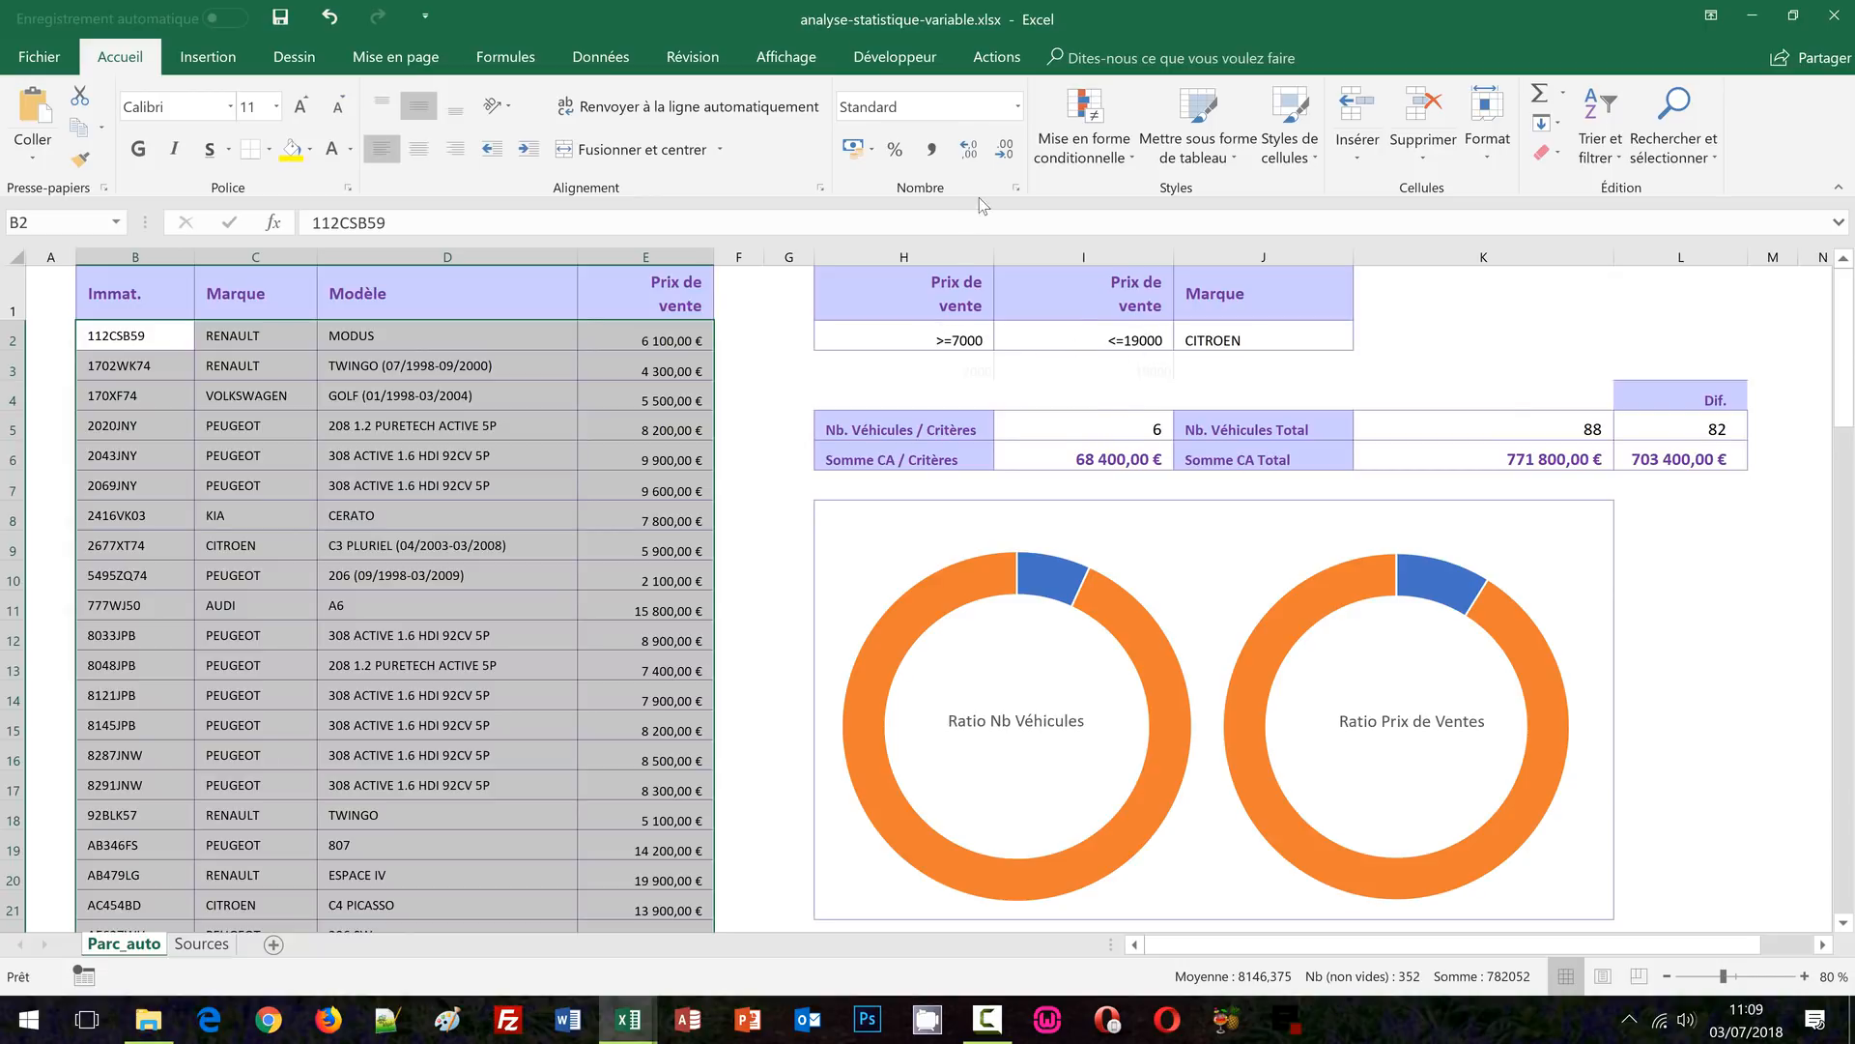
Create a further formula-based rule on the vehicle table, pasting the copied formula =ET($H$2<>"";$I$2="";$J$2="";$E2>=$H$3) as its starting point
{"action": "left_click", "coordinate": [1082, 135]}
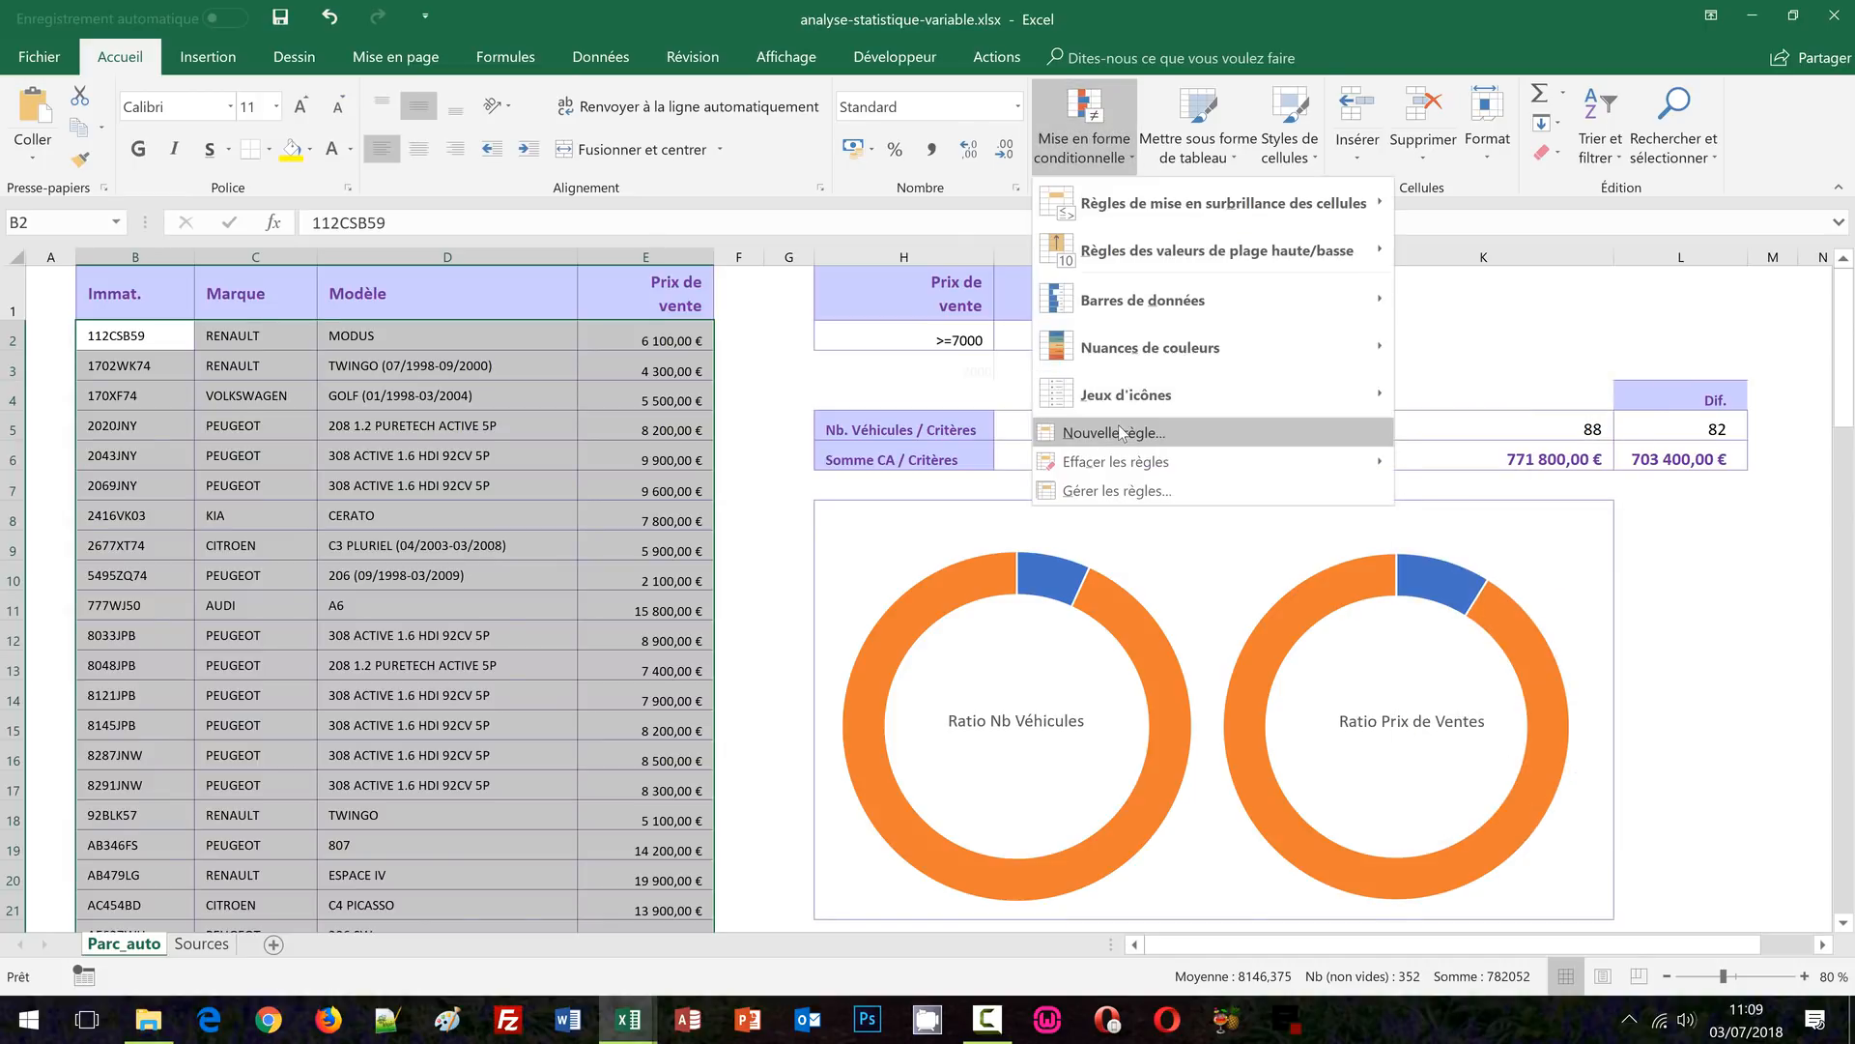
{"action": "left_click", "coordinate": [1117, 431]}
{"action": "left_click", "coordinate": [852, 550]}
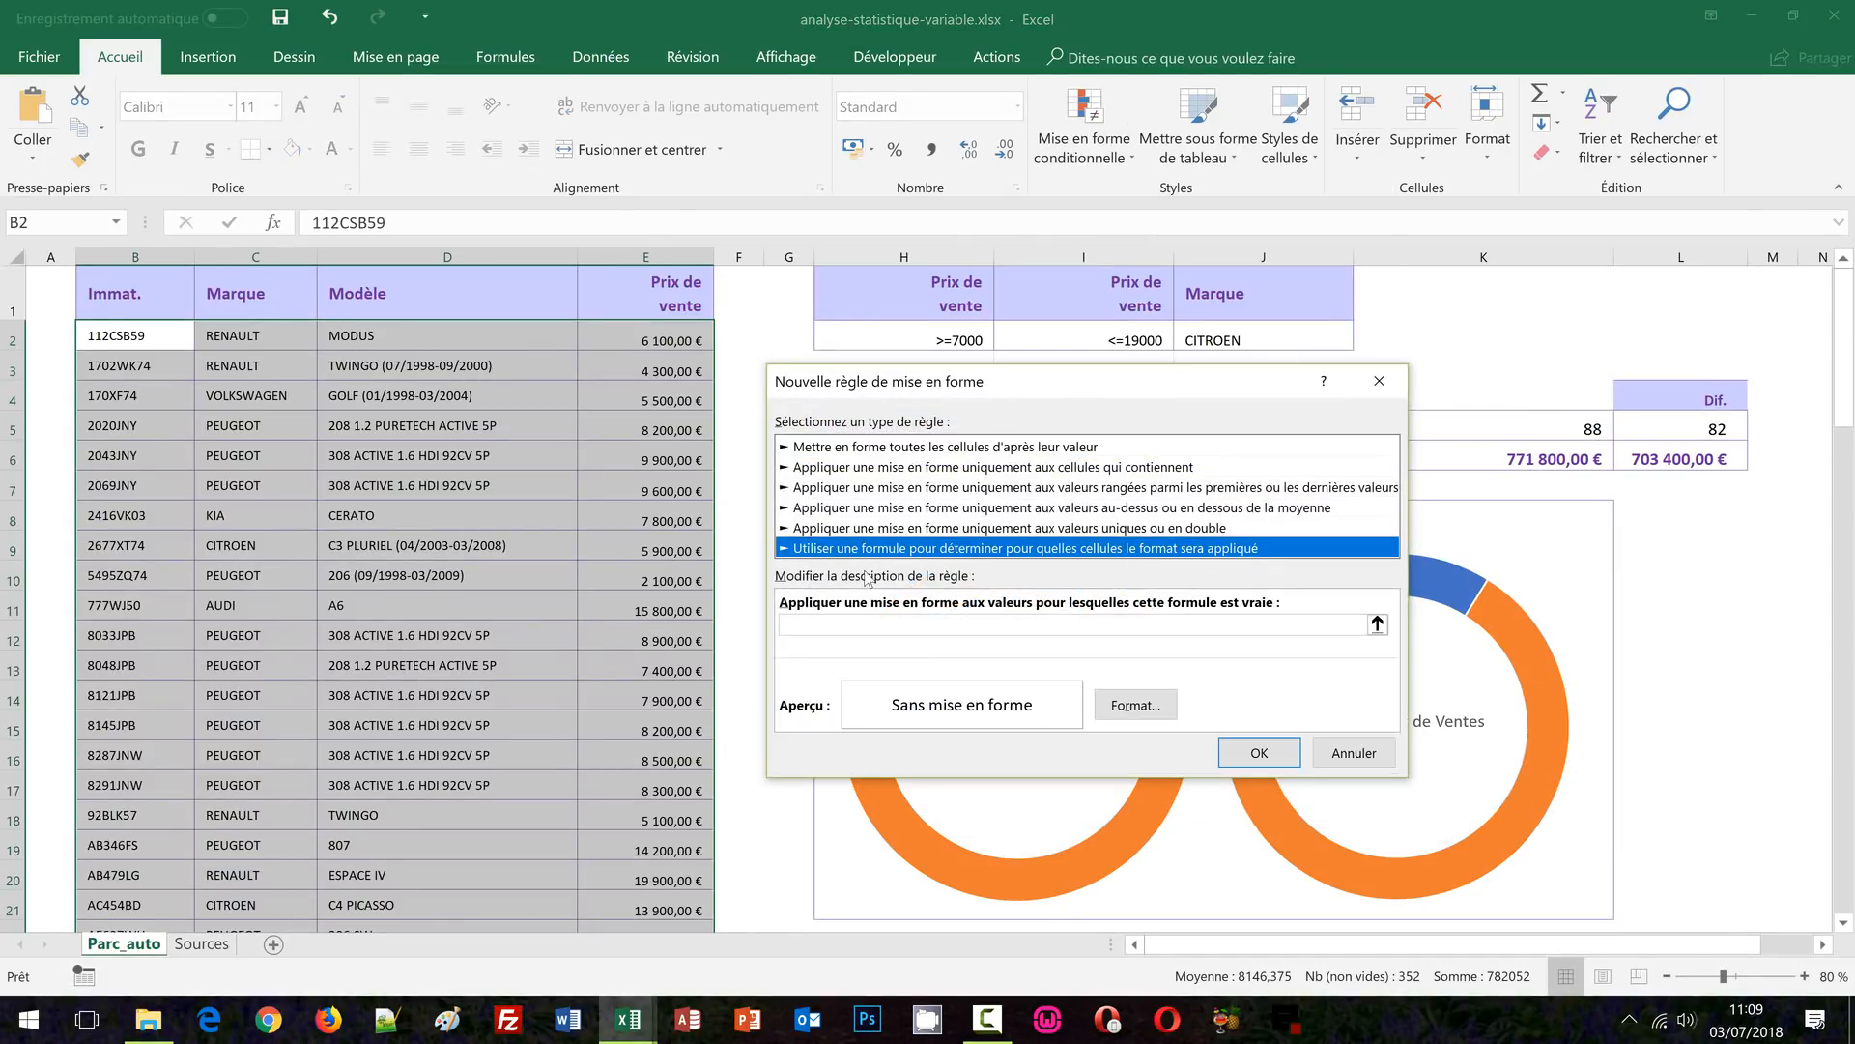
{"action": "left_click", "coordinate": [875, 622]}
{"action": "type", "text": "=ET($H$2<>\"\";$I$2=\"\";$J$2=\"\";$E2>=$H$3)"}
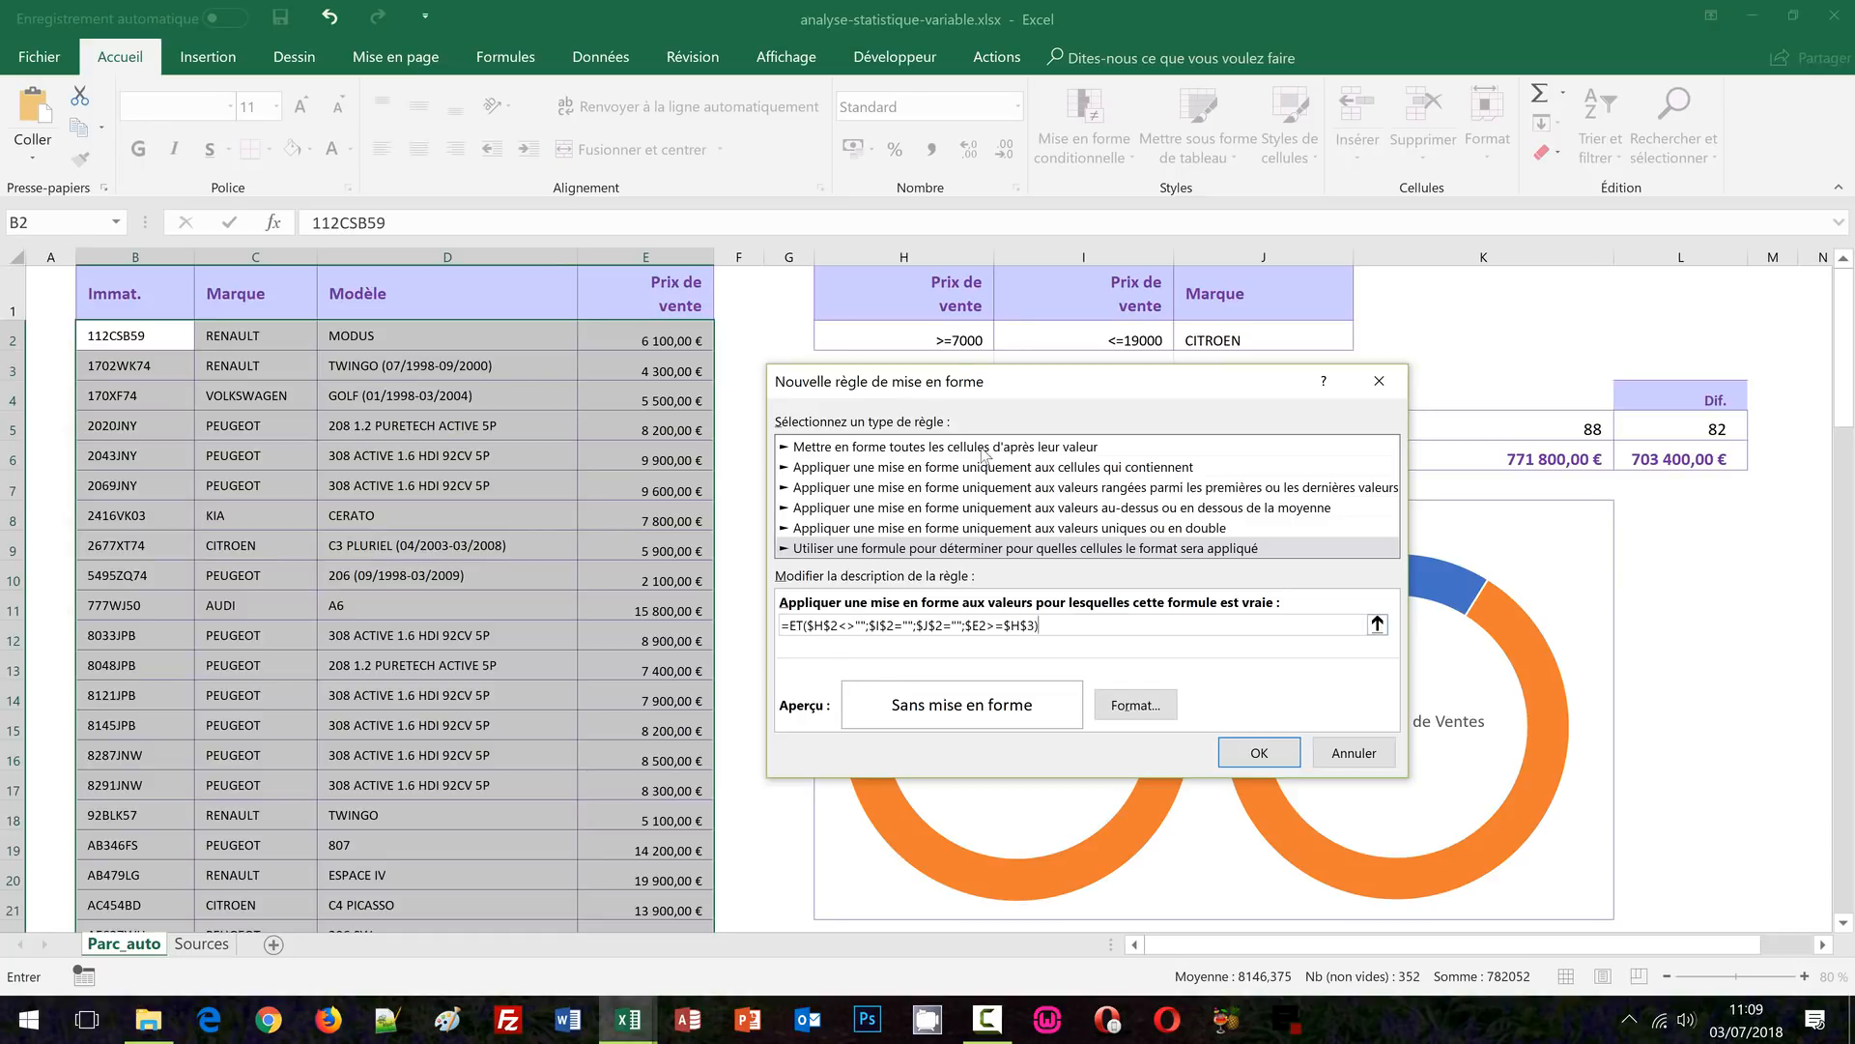
Change the maximum price test to $I$2<>"" so that both price criteria must be filled in
{"action": "left_click", "coordinate": [897, 625]}
{"action": "type", "text": "<>"}
{"action": "left_click_drag", "start_coordinate": [978, 402], "coordinate": [992, 441]}
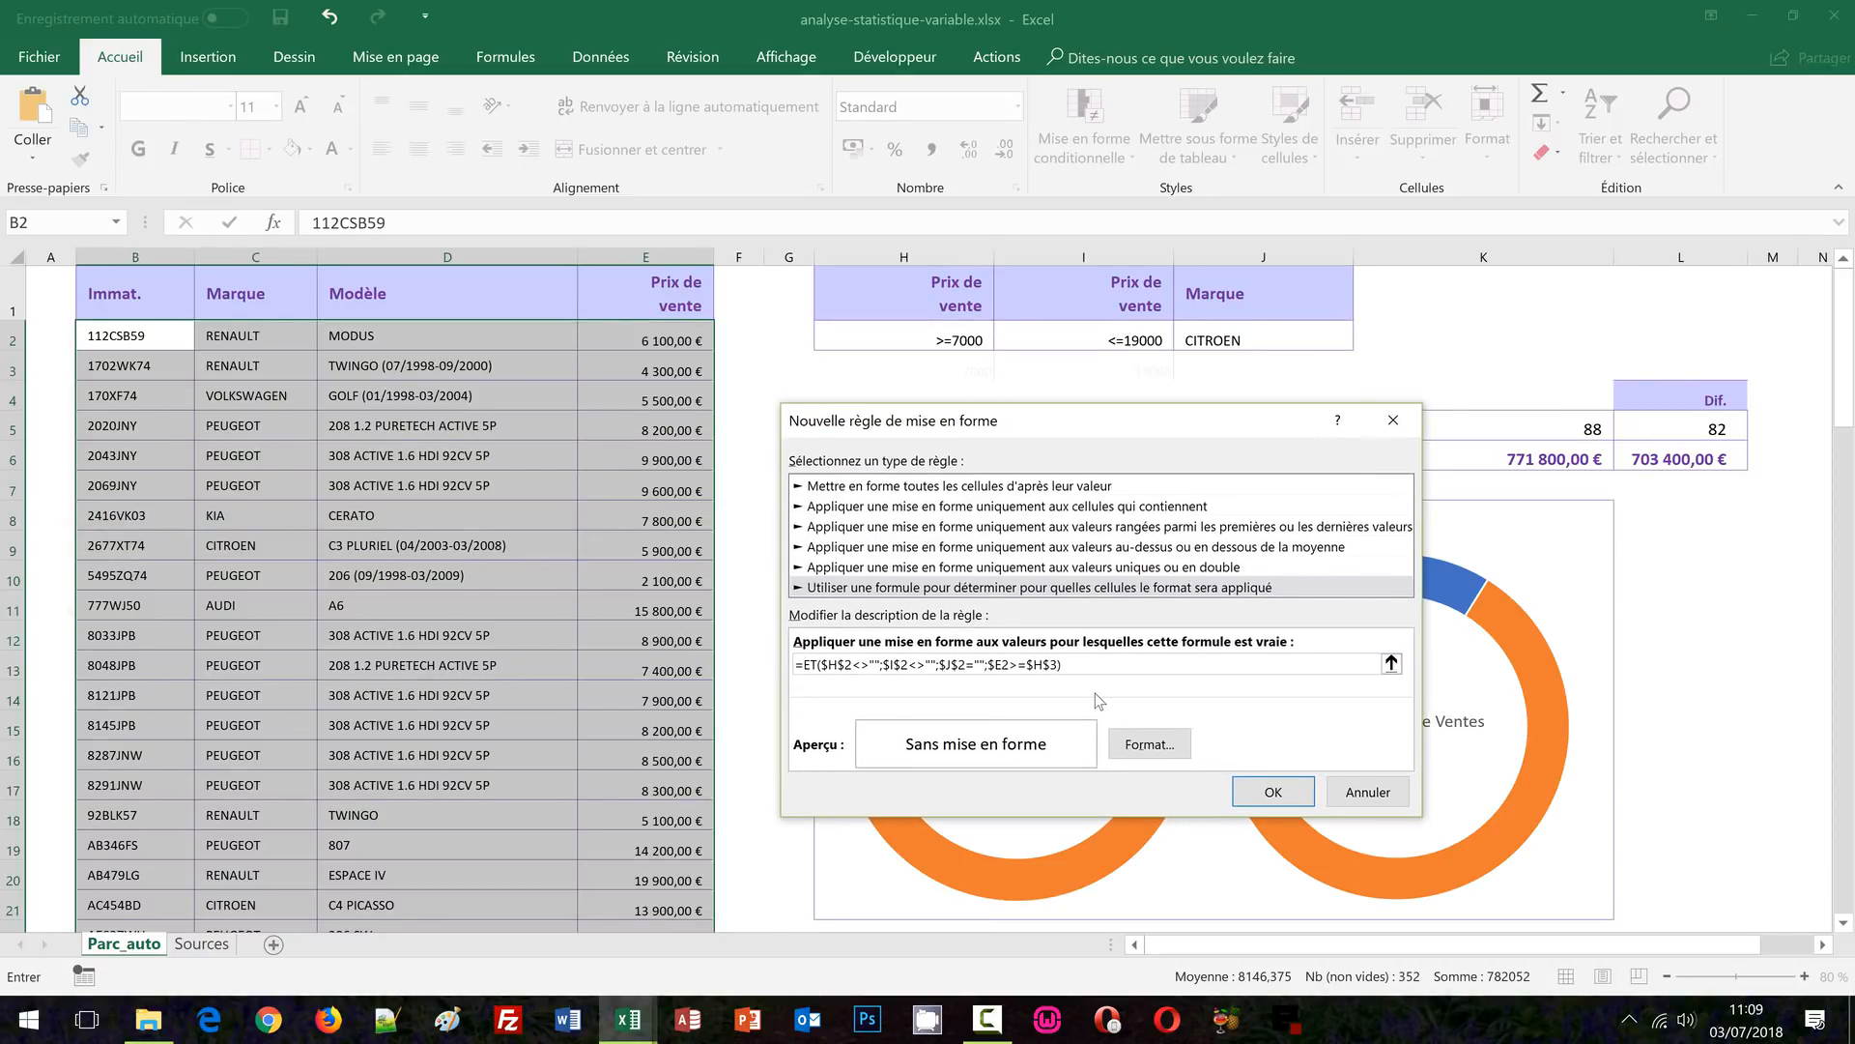
Add the upper bound comparison $E2<=$I$3 at the end of the formula, locking only column E of the table reference
{"action": "left_click", "coordinate": [670, 341]}
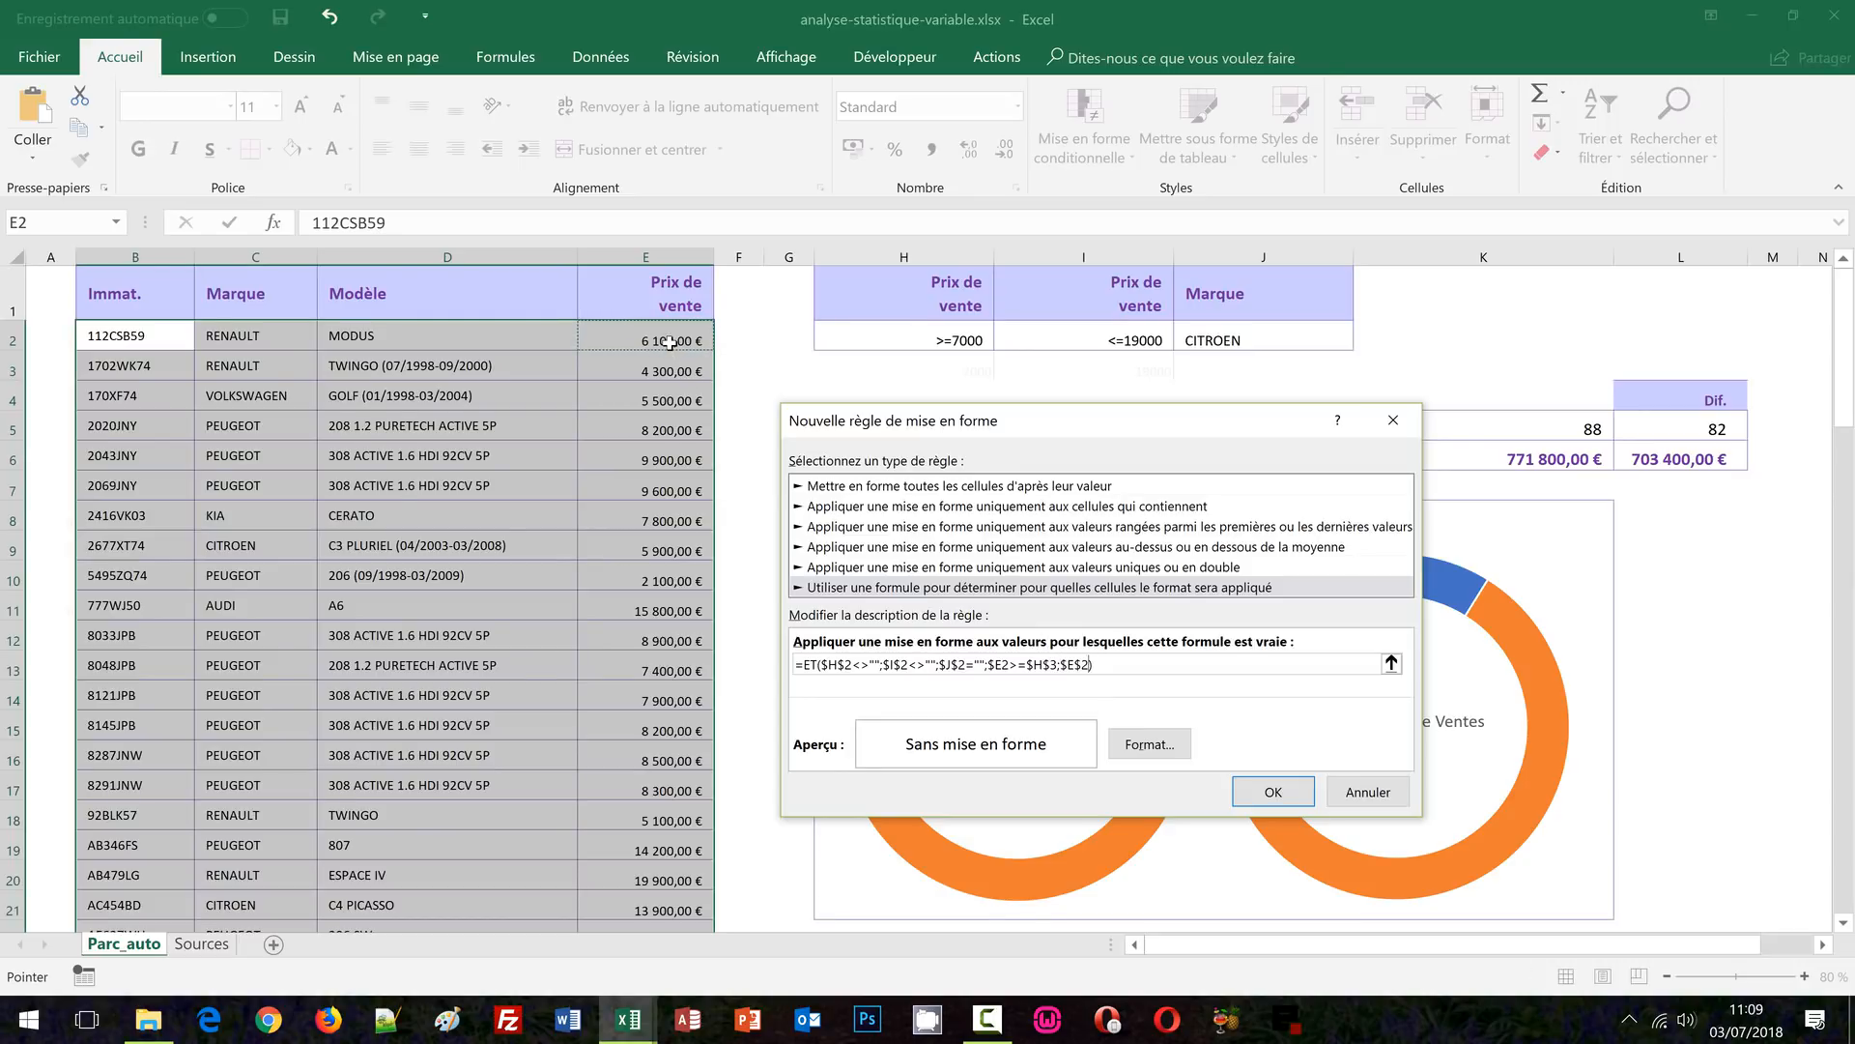
{"action": "key", "text": "F4"}
{"action": "key", "text": "F4"}
{"action": "type", "text": "<="}
{"action": "left_click", "coordinate": [1104, 360]}
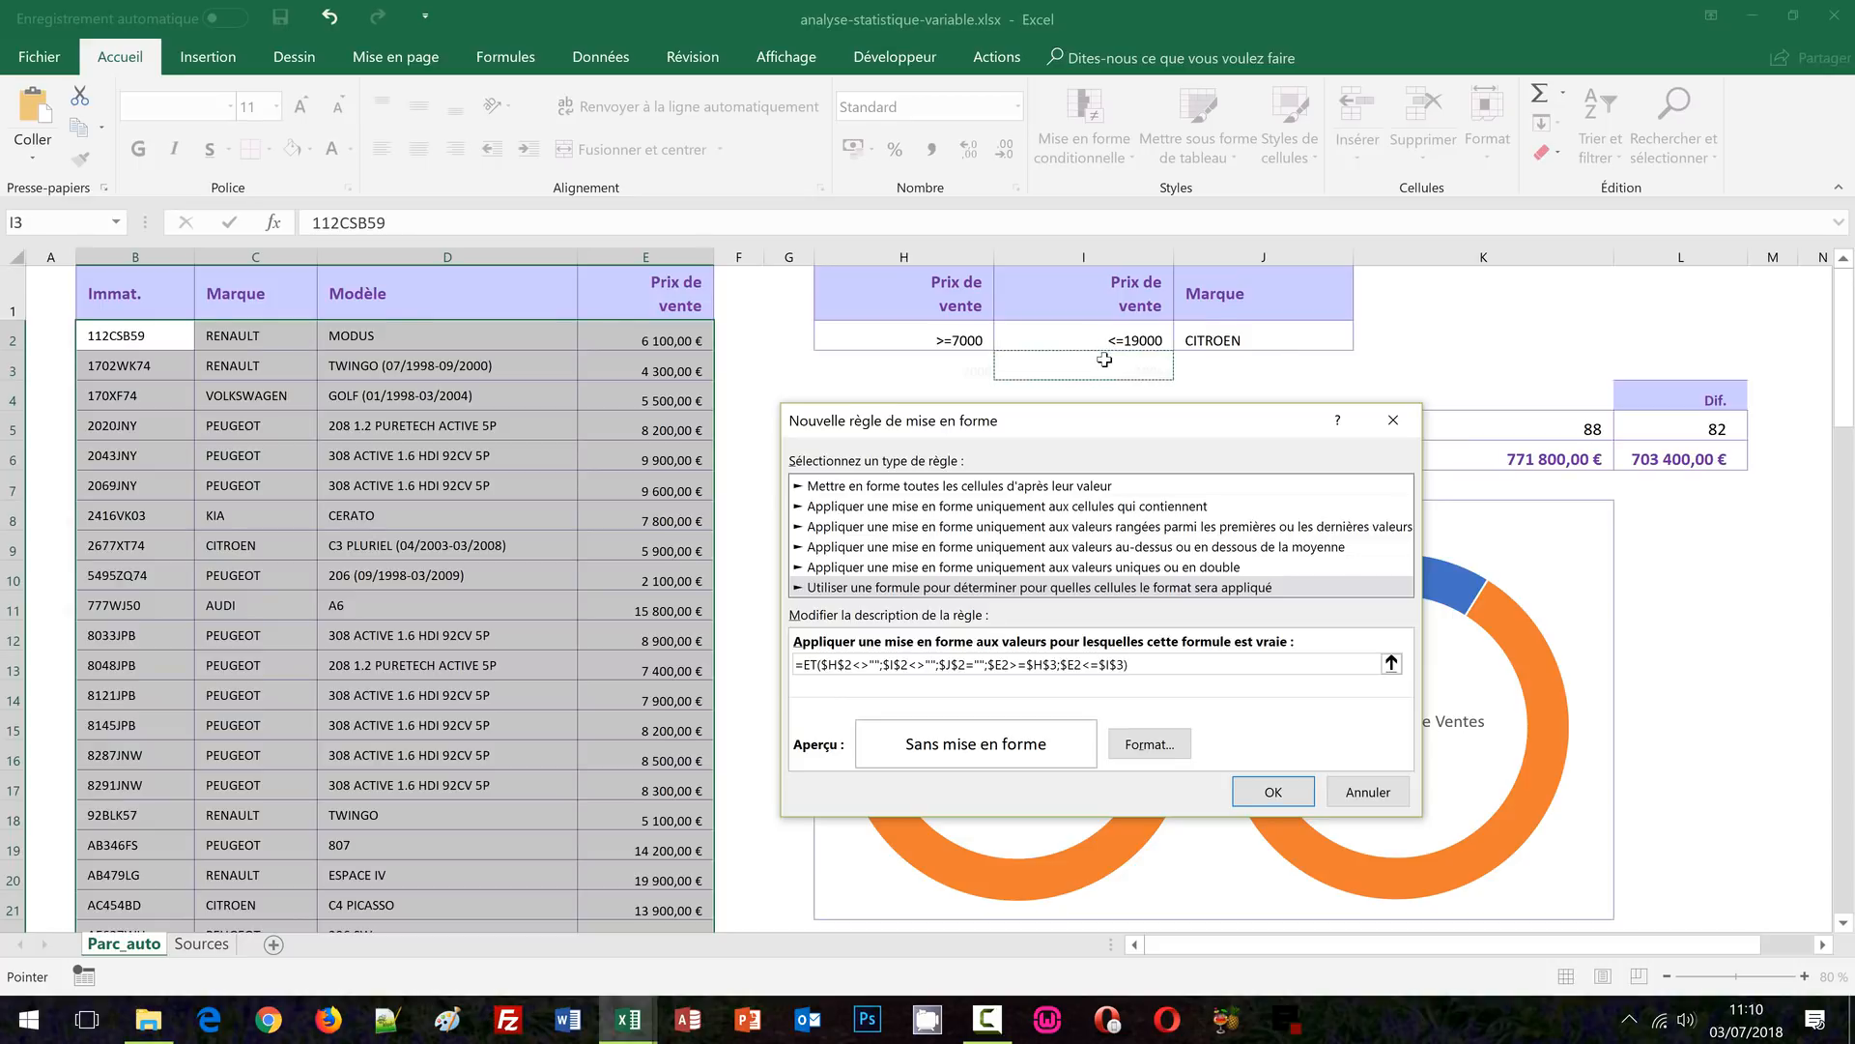
Give the two-price-bounds rule a pale gold fill and a dark red font colour
{"action": "left_click", "coordinate": [1150, 744]}
{"action": "left_click", "coordinate": [1049, 278]}
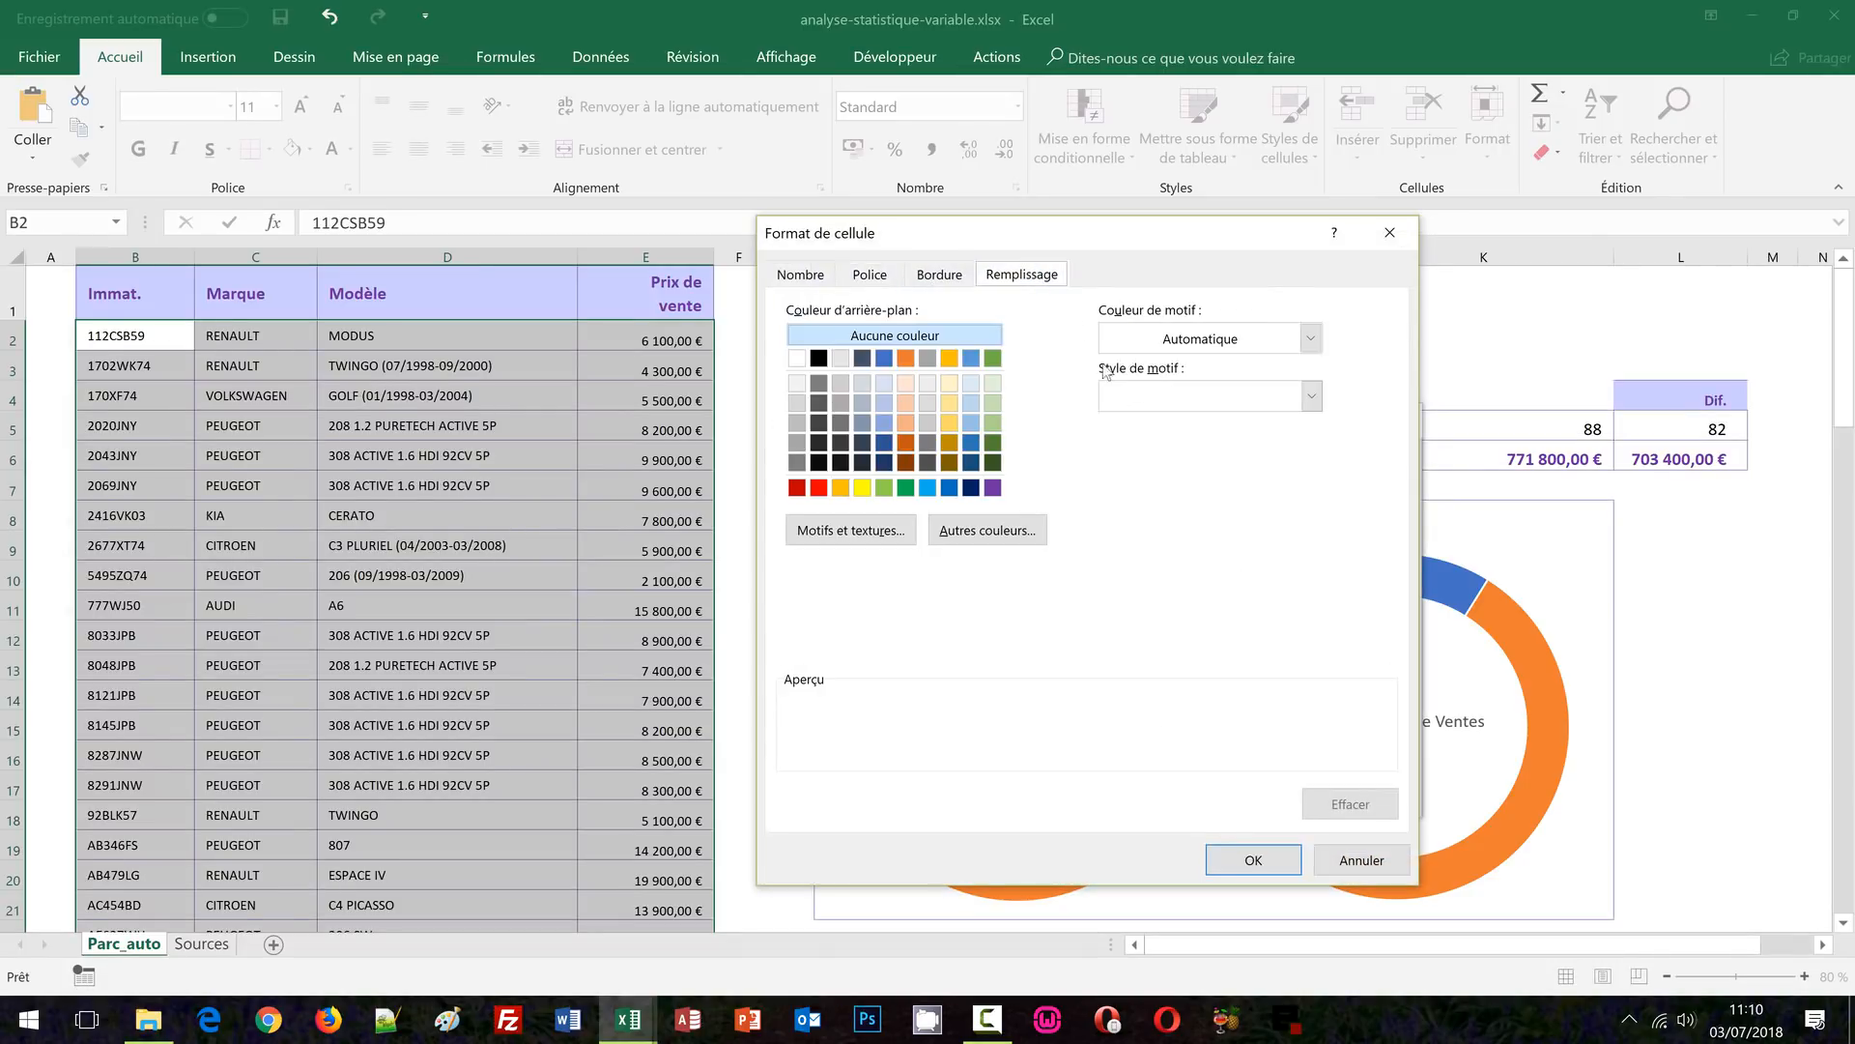
{"action": "left_click", "coordinate": [950, 391]}
{"action": "left_click", "coordinate": [870, 274]}
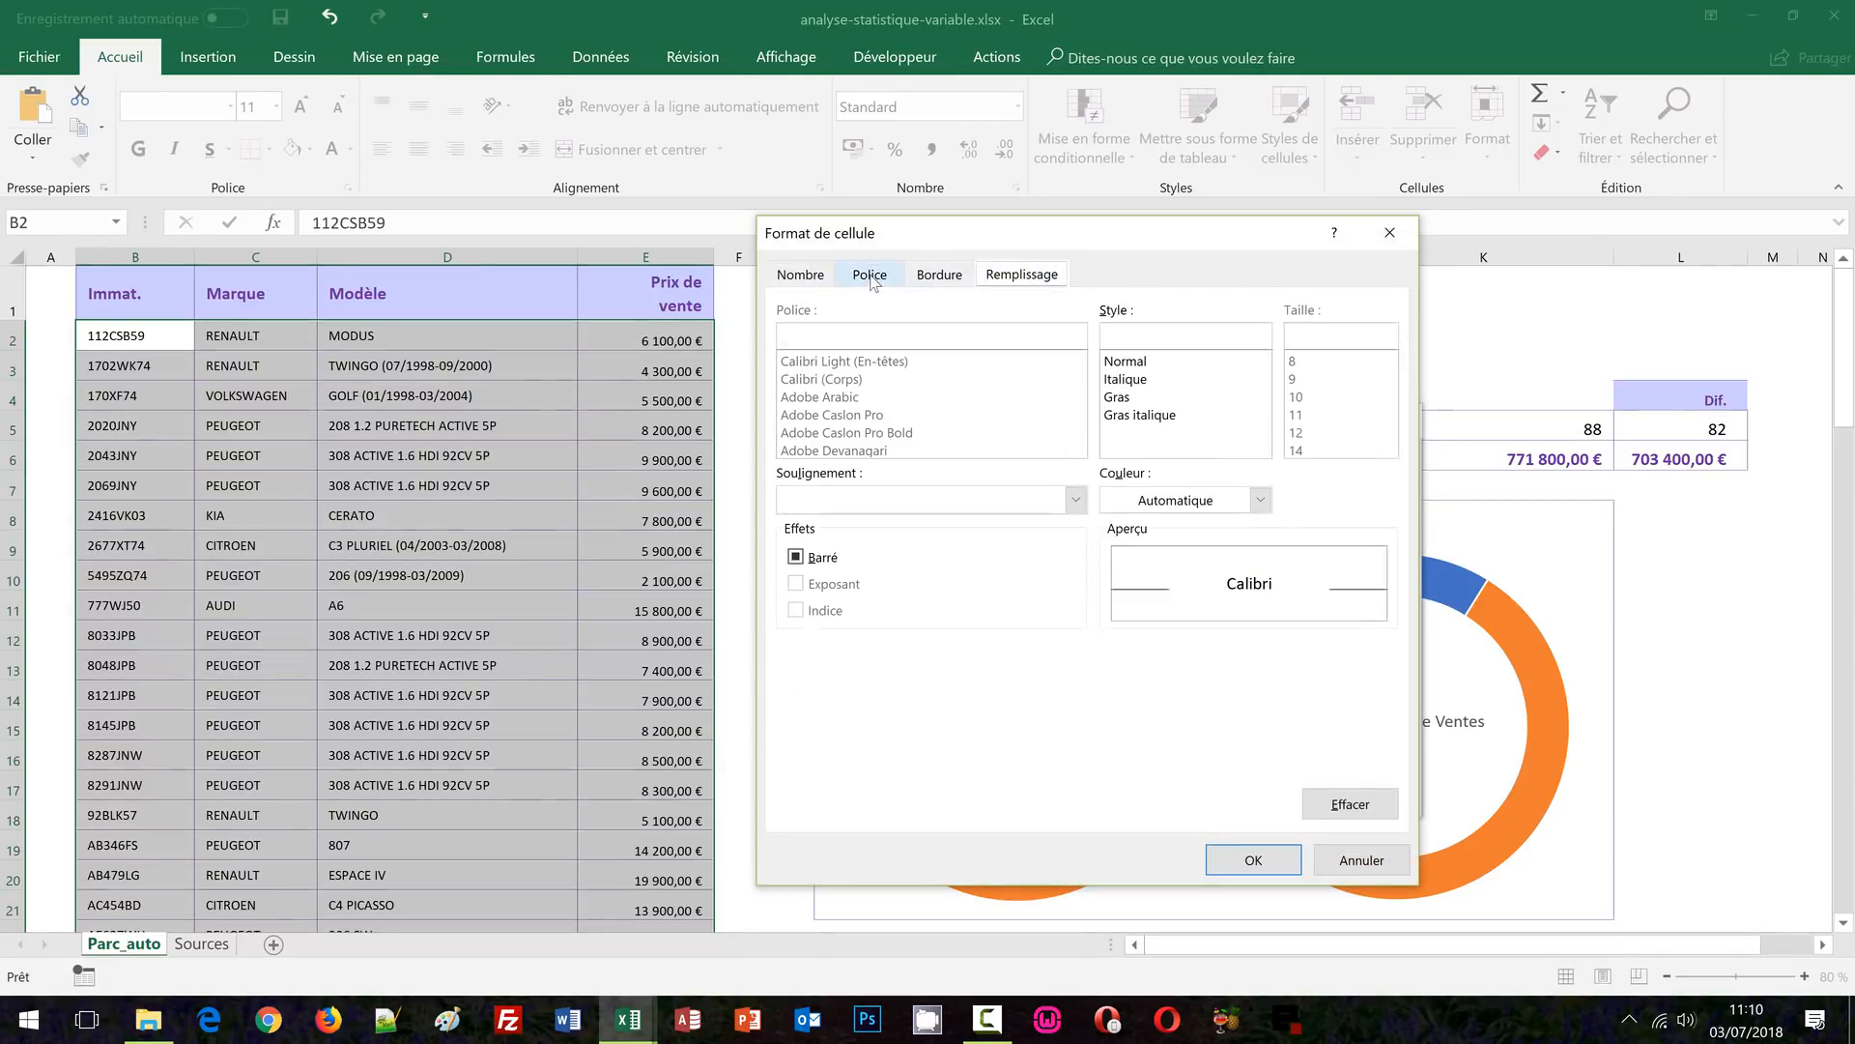
{"action": "left_click", "coordinate": [1162, 500]}
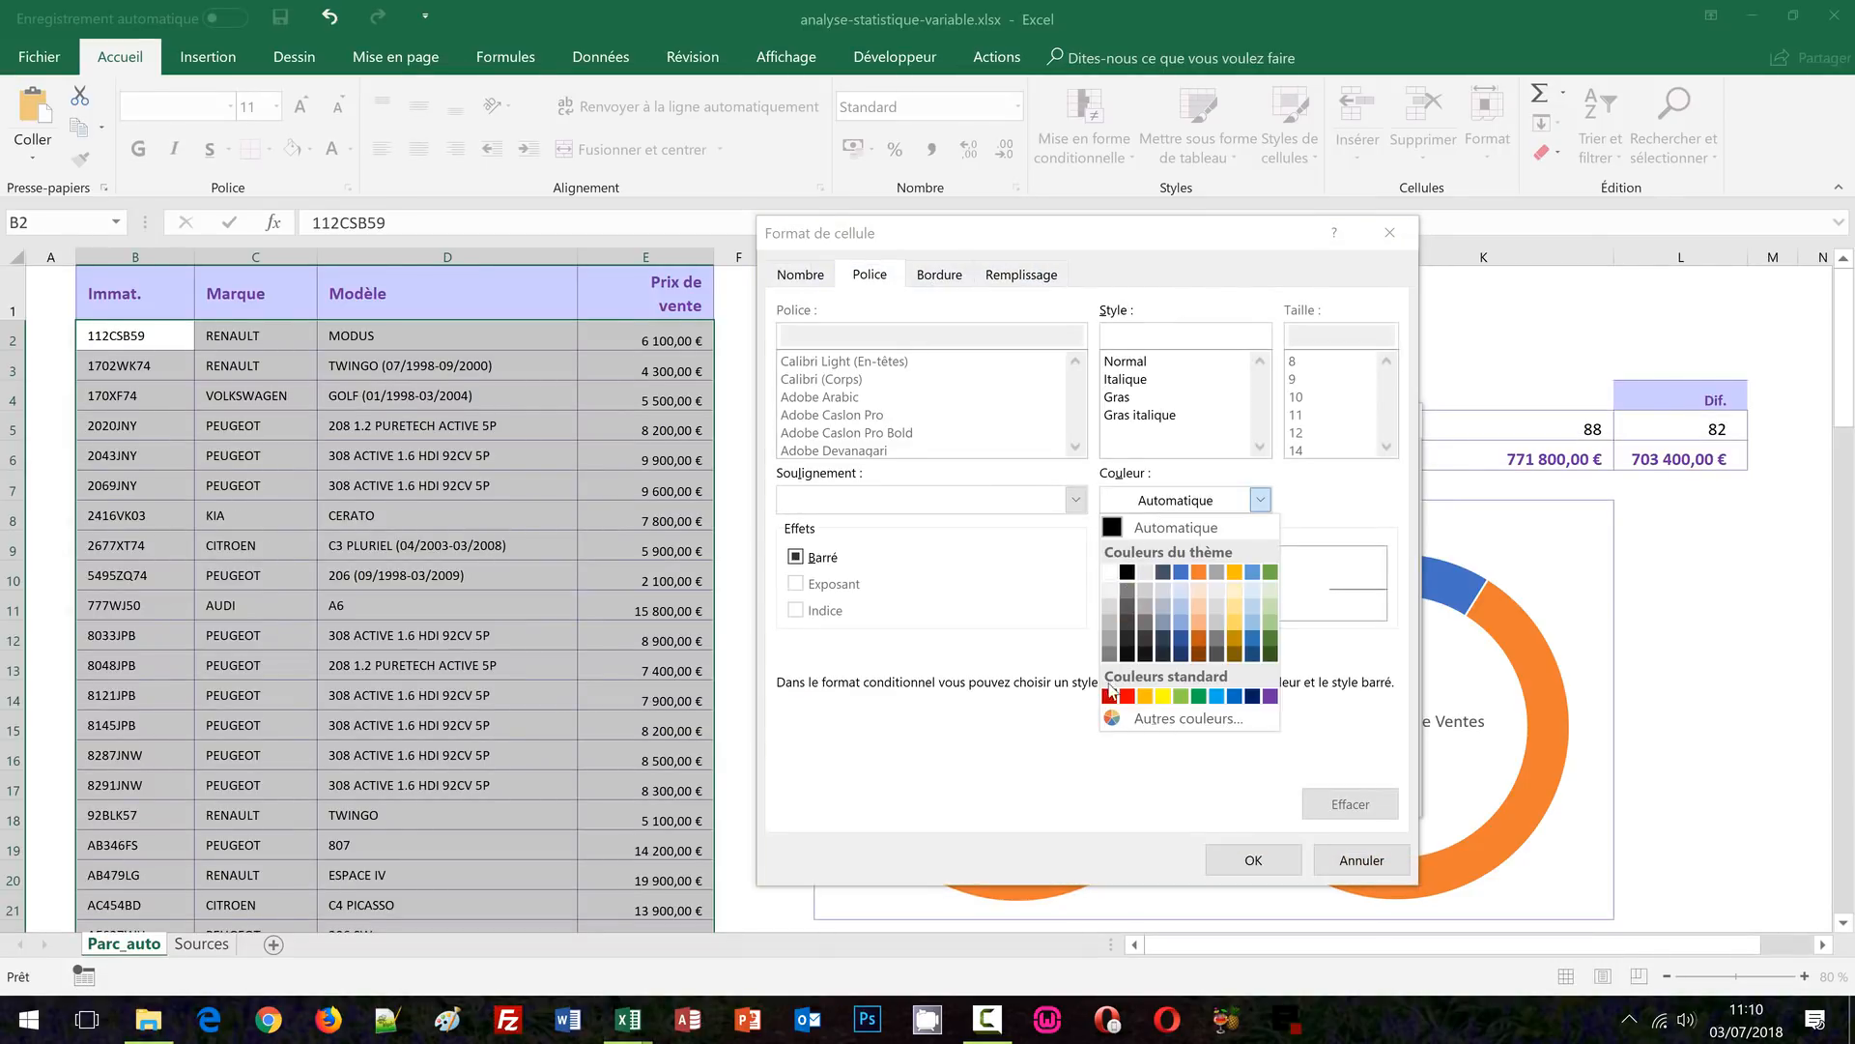
{"action": "left_click", "coordinate": [1109, 688]}
{"action": "left_click", "coordinate": [1247, 859]}
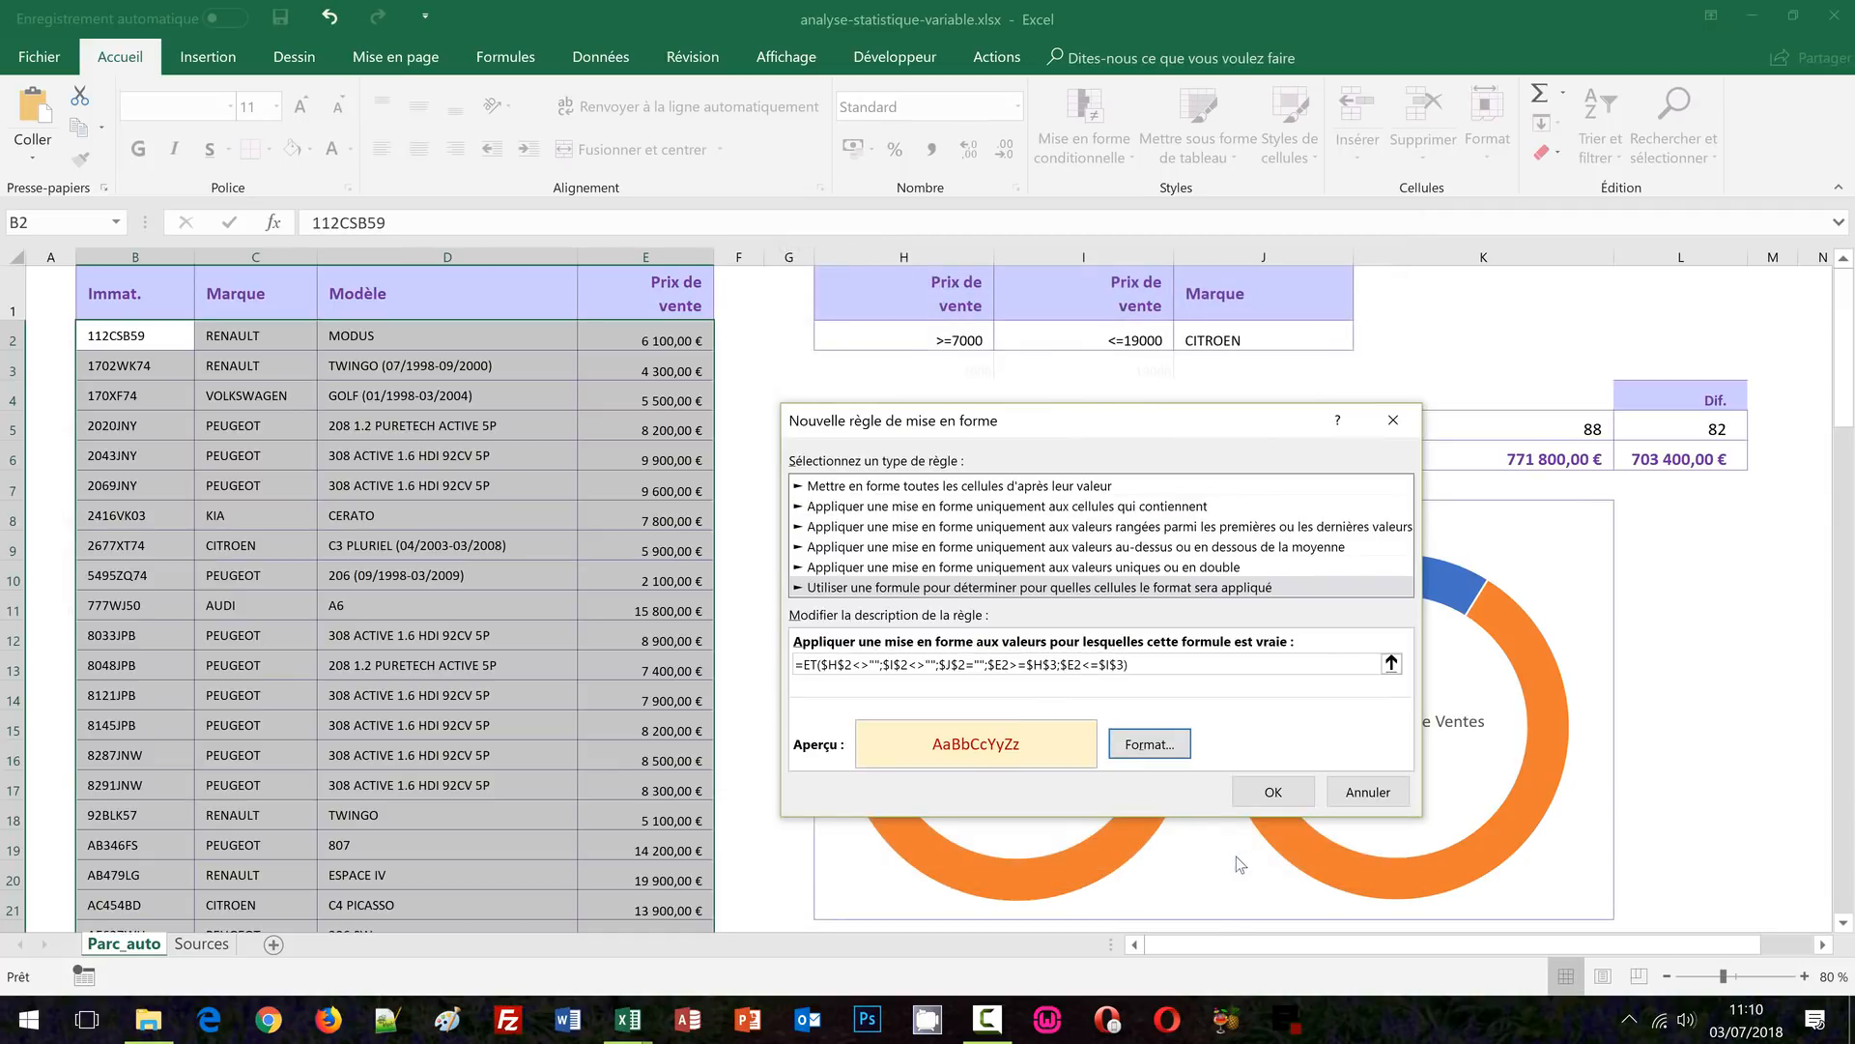
Confirm the two-price-bounds rule and create another formula-based rule, pasting =ET($H$2<>"";$I$2="";$J$2="";$E2>=$H$3) as its starting point
{"action": "left_click", "coordinate": [1261, 787]}
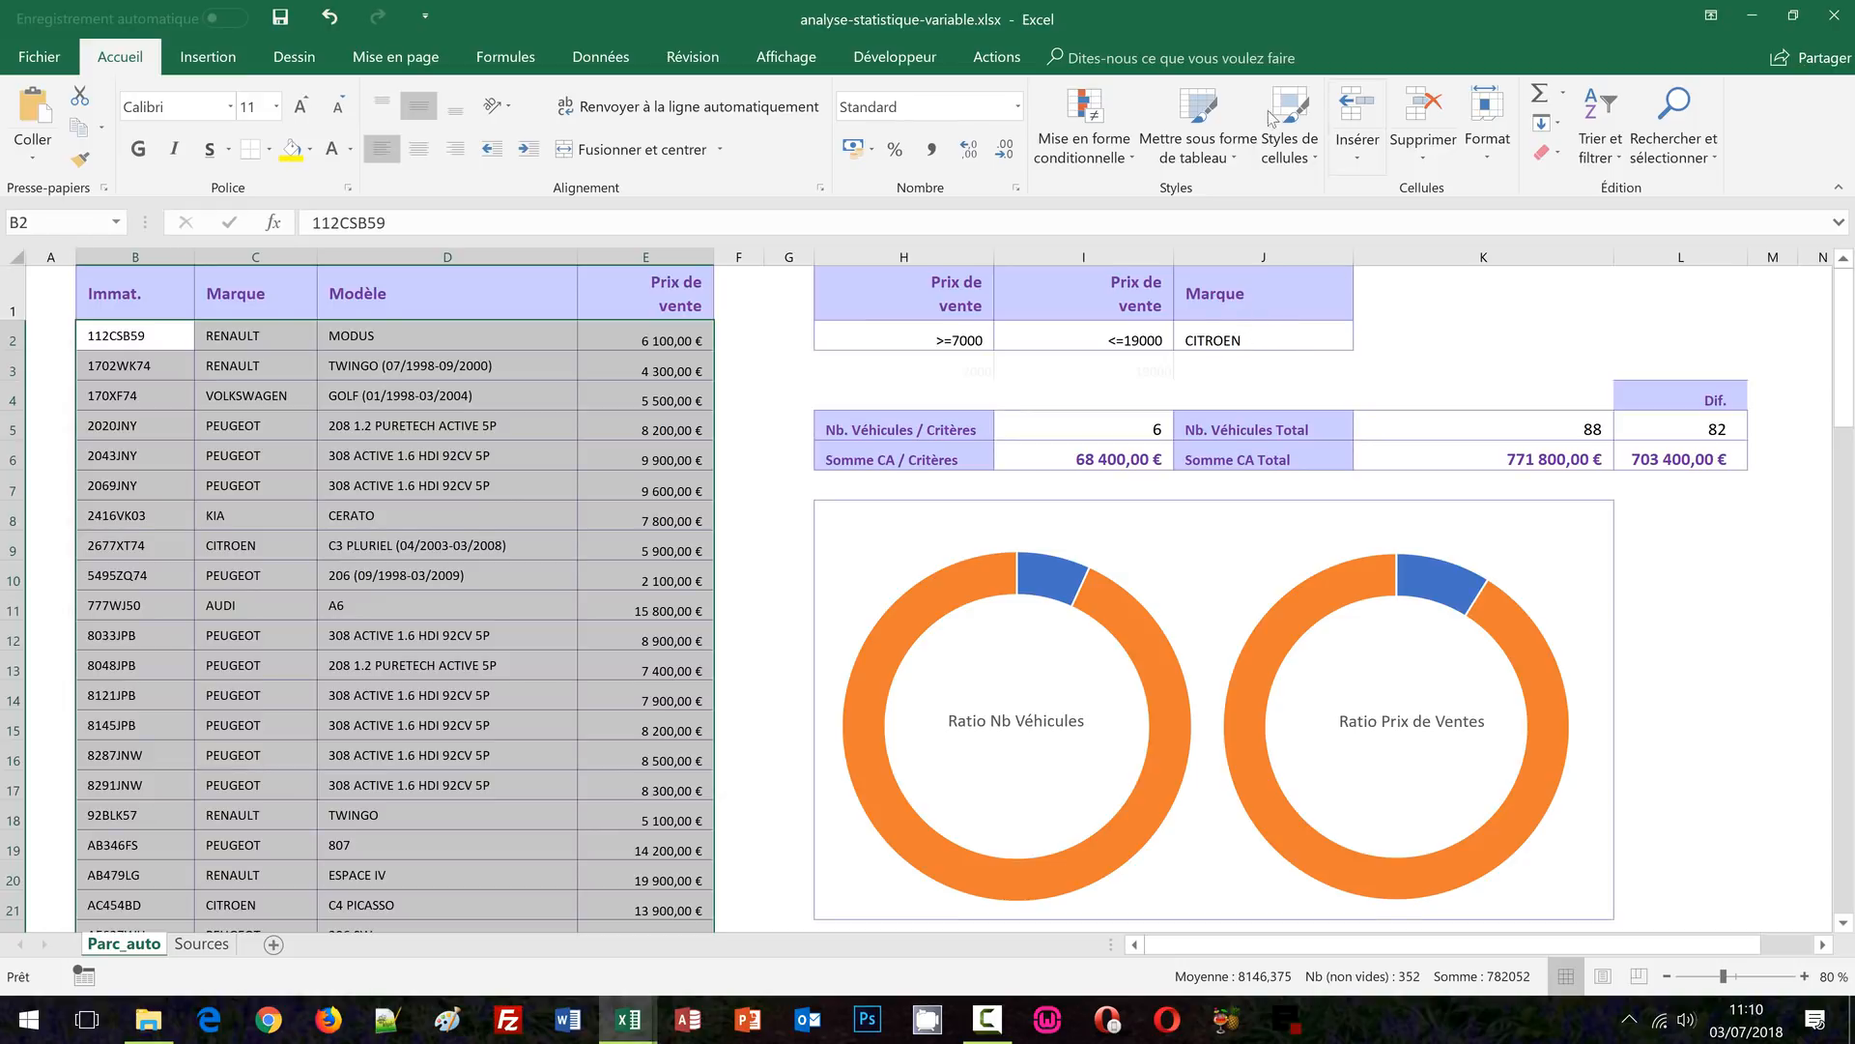
{"action": "left_click", "coordinate": [1083, 130]}
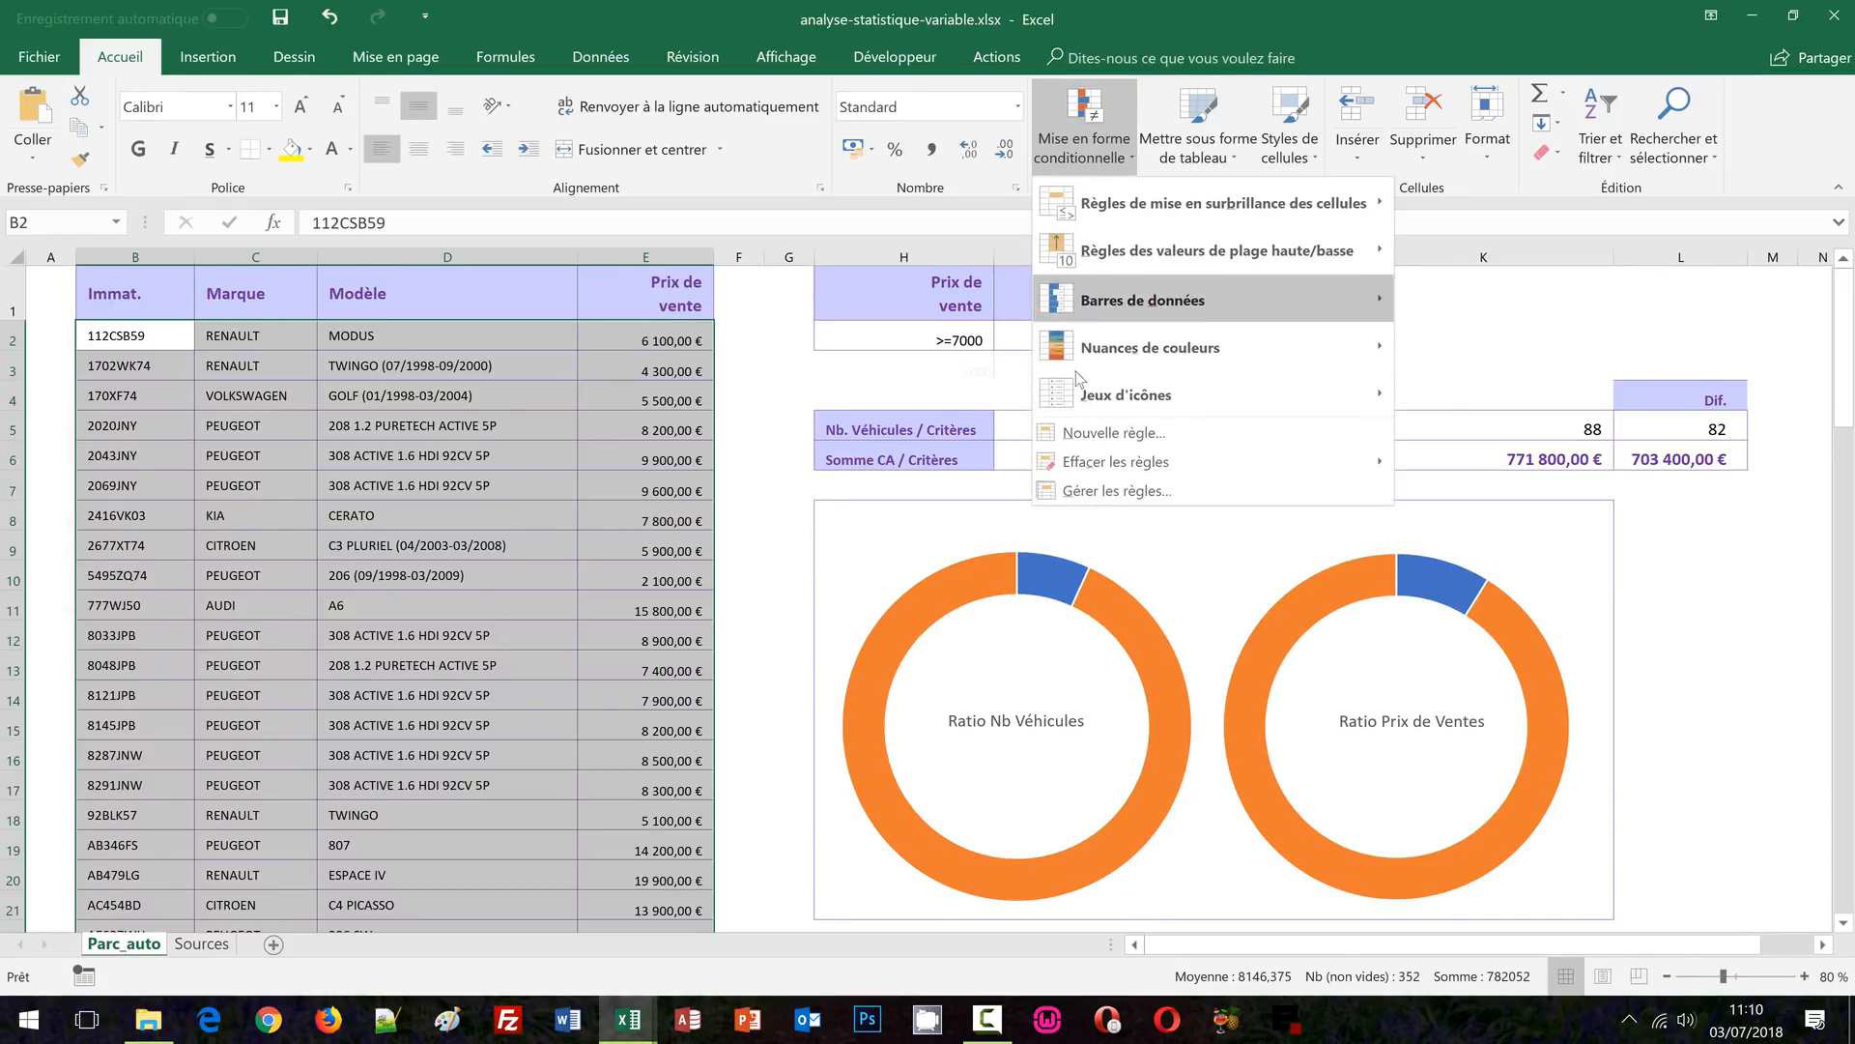
{"action": "left_click", "coordinate": [1087, 432]}
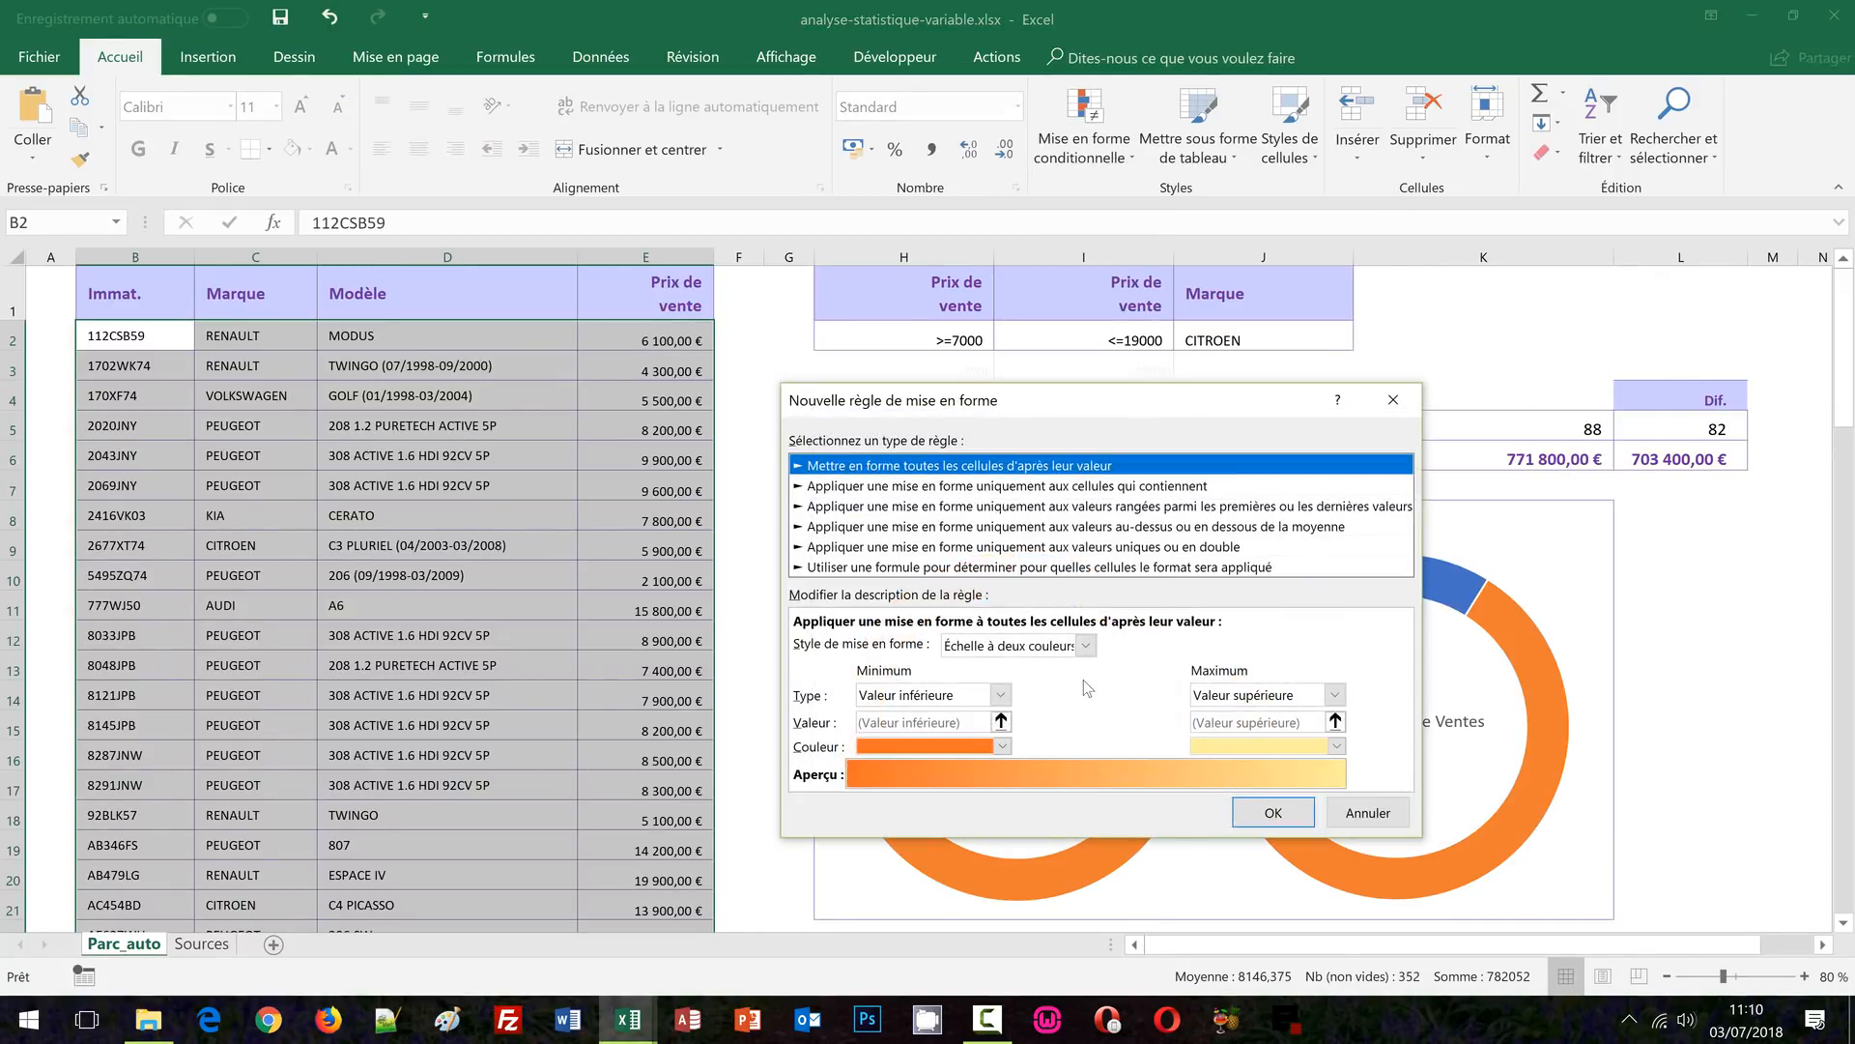
{"action": "left_click", "coordinate": [911, 570]}
{"action": "left_click", "coordinate": [906, 643]}
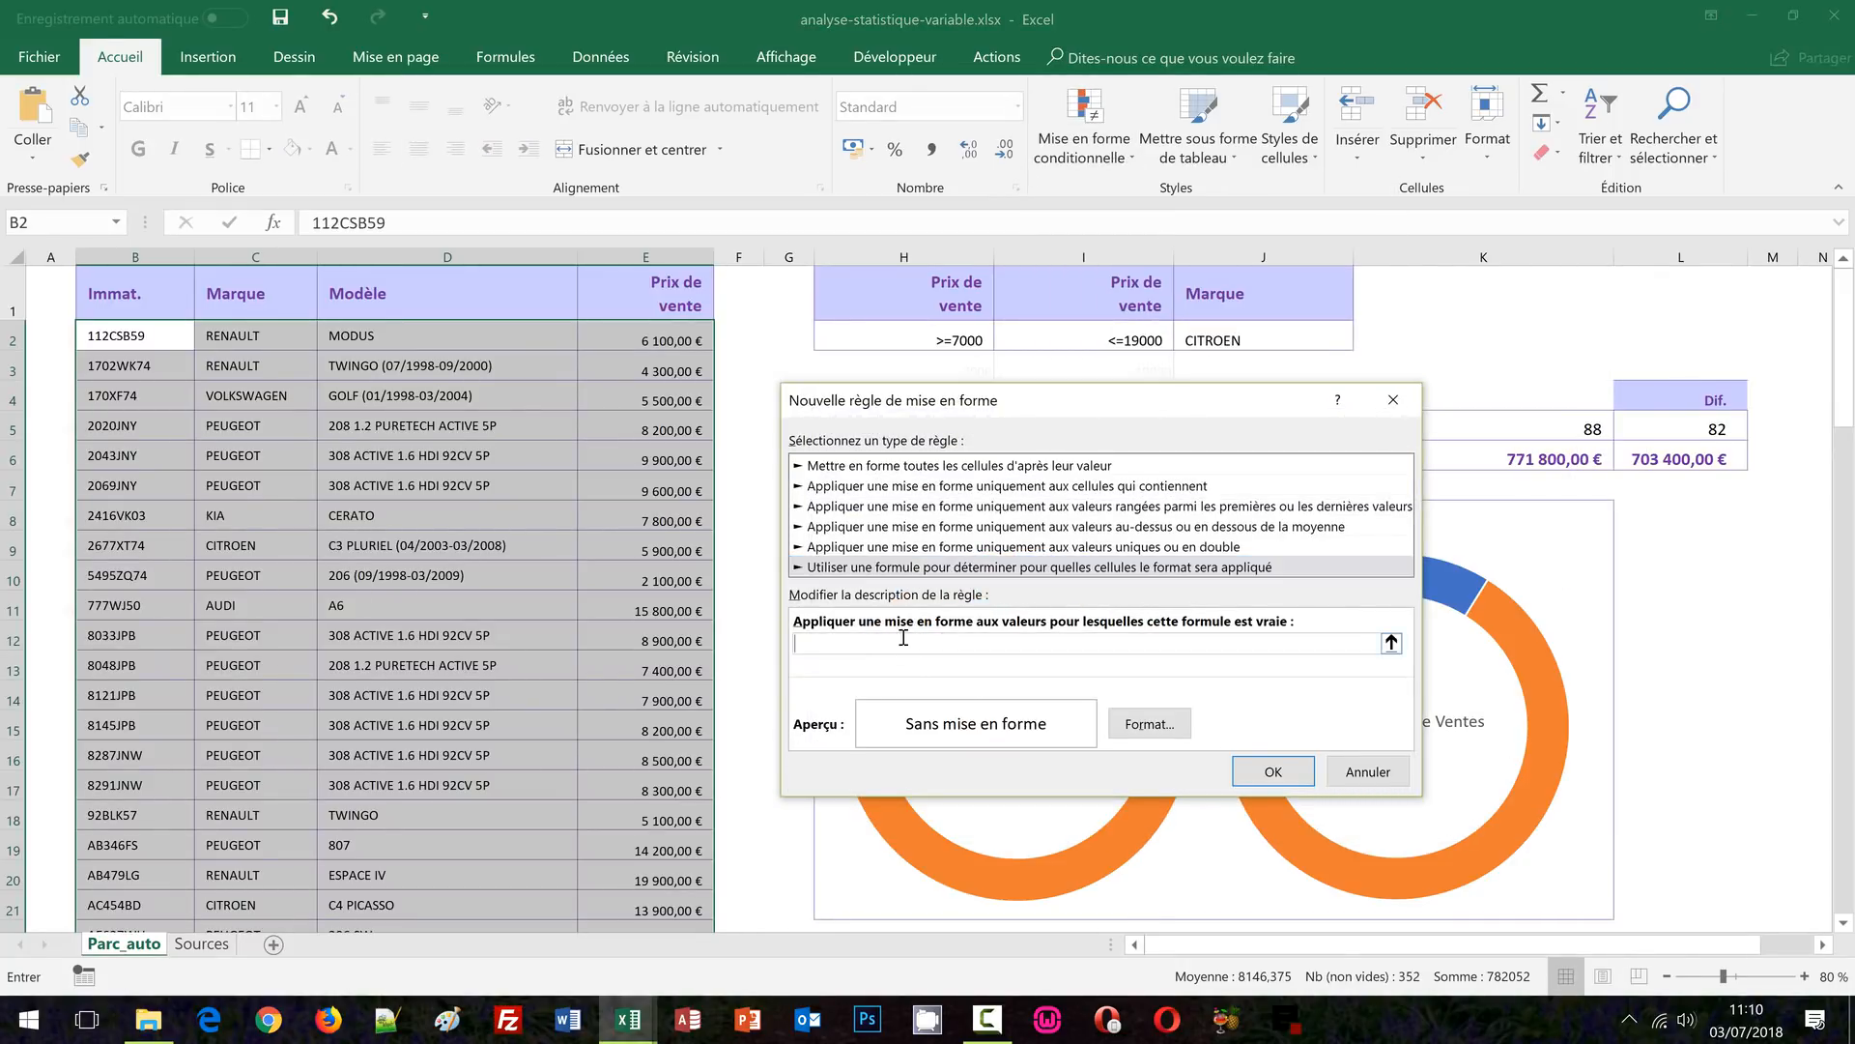
{"action": "type", "text": "=ET($H$2<>\"\";$I$2=\"\";$J$2=\"\";$E2>=$H$3)"}
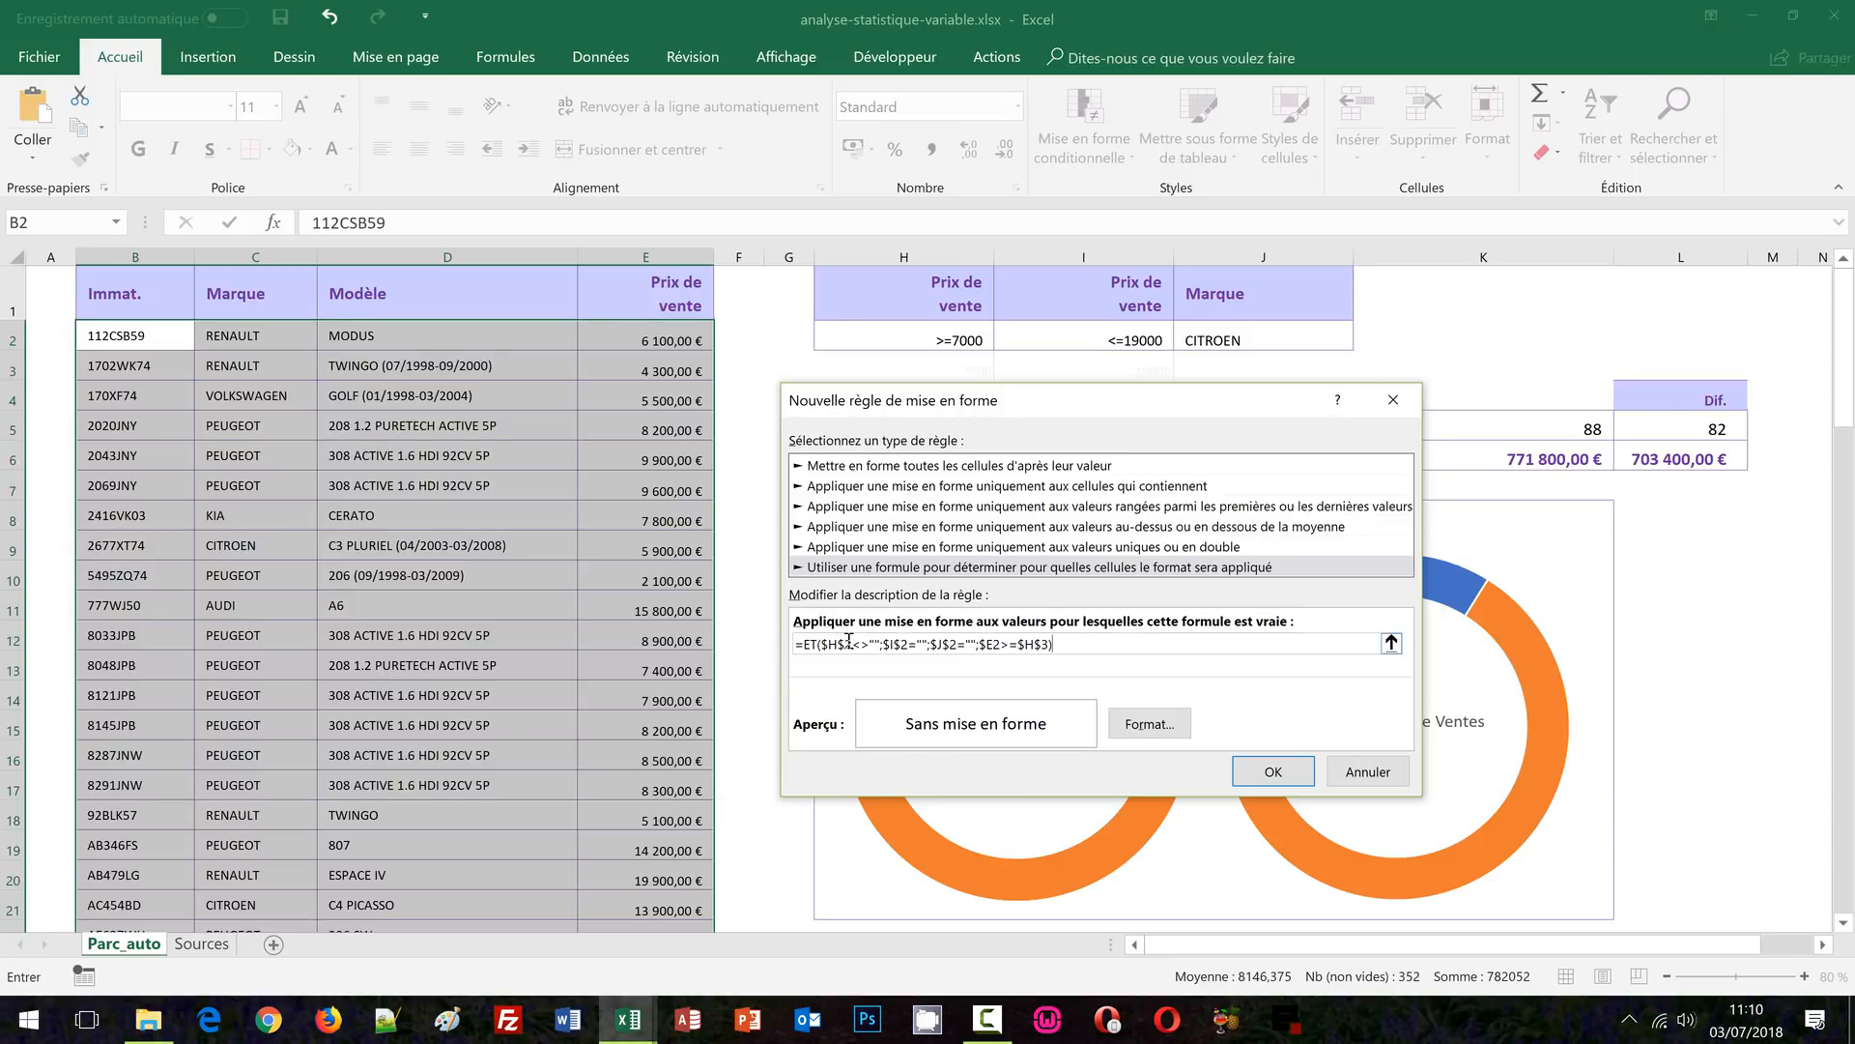
Change the brand test to $J$2<>"" so that the minimum price and brand criteria must both be filled in
{"action": "left_click", "coordinate": [957, 644]}
{"action": "key", "text": "Delete"}
{"action": "type", "text": "<>"}
Add the brand comparison $C2=$J$2 at the end of the formula, locking only column C of the table reference
{"action": "type", "text": ";"}
{"action": "left_click", "coordinate": [242, 337]}
{"action": "key", "text": "F4"}
{"action": "key", "text": "F4"}
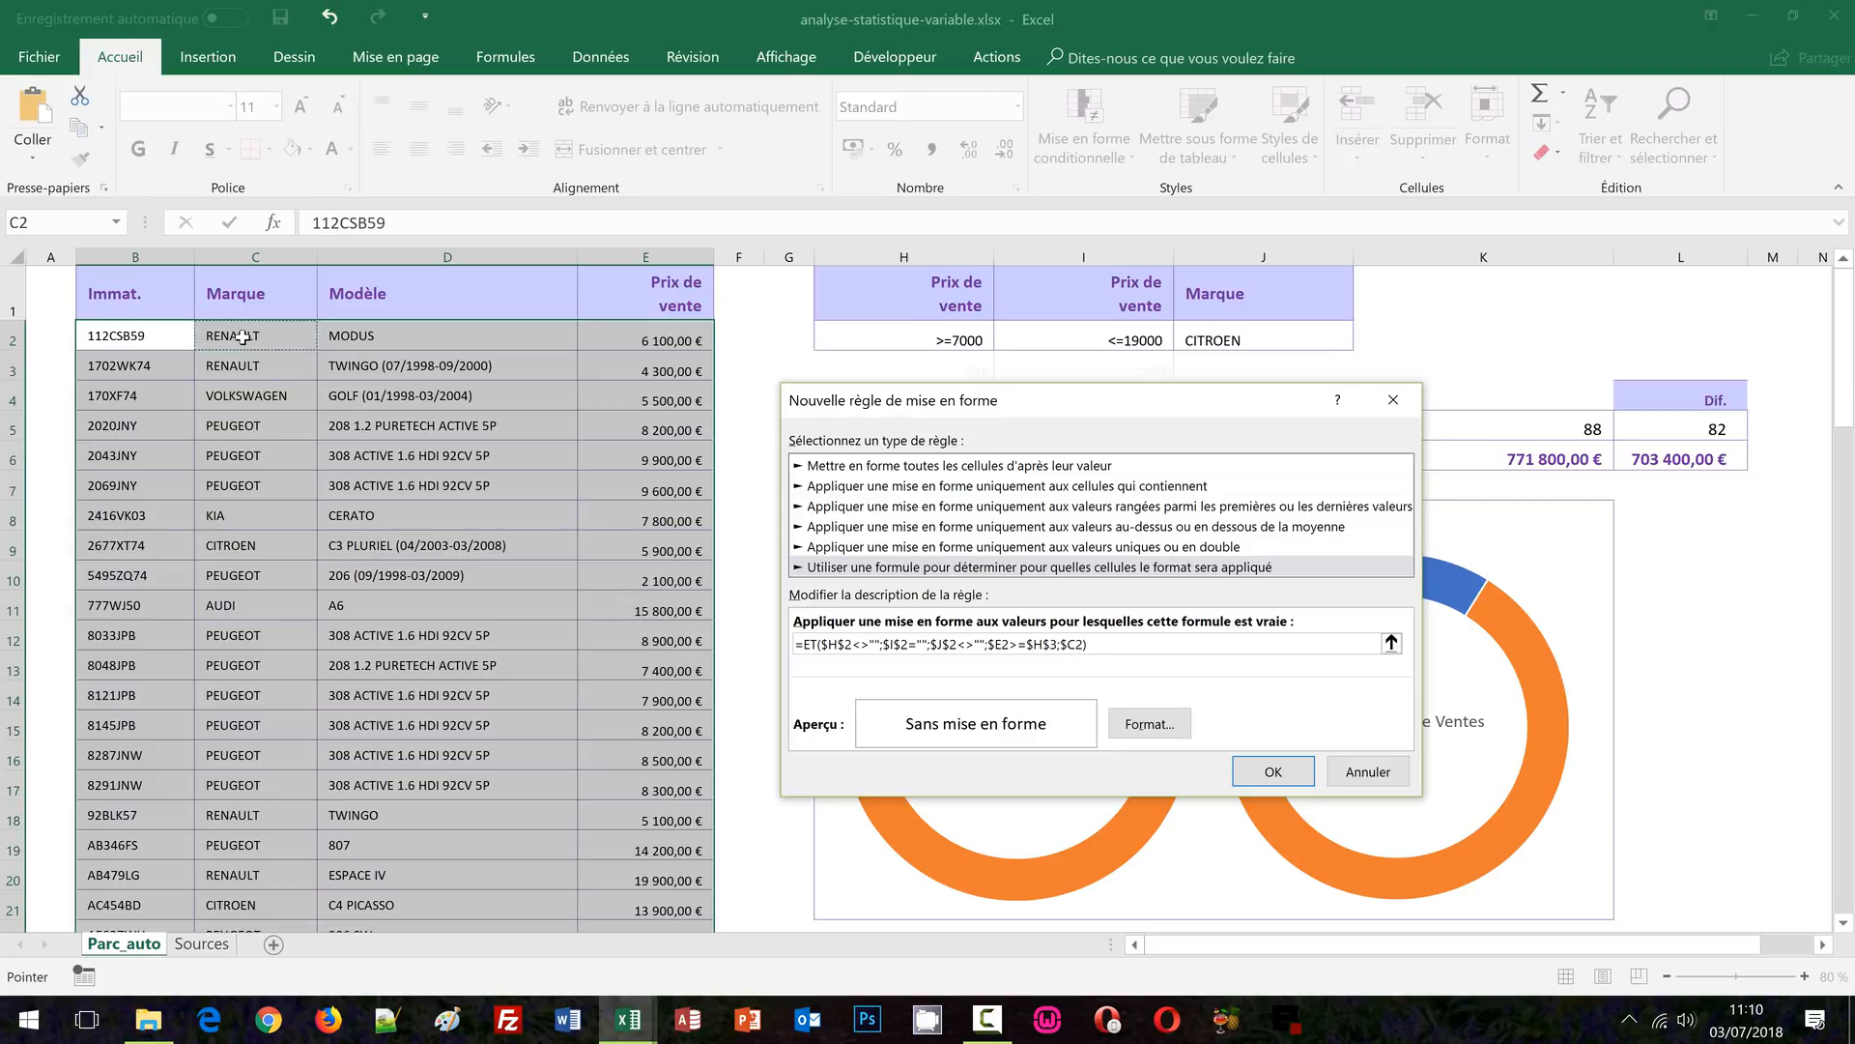
{"action": "type", "text": "="}
{"action": "left_click", "coordinate": [1243, 341]}
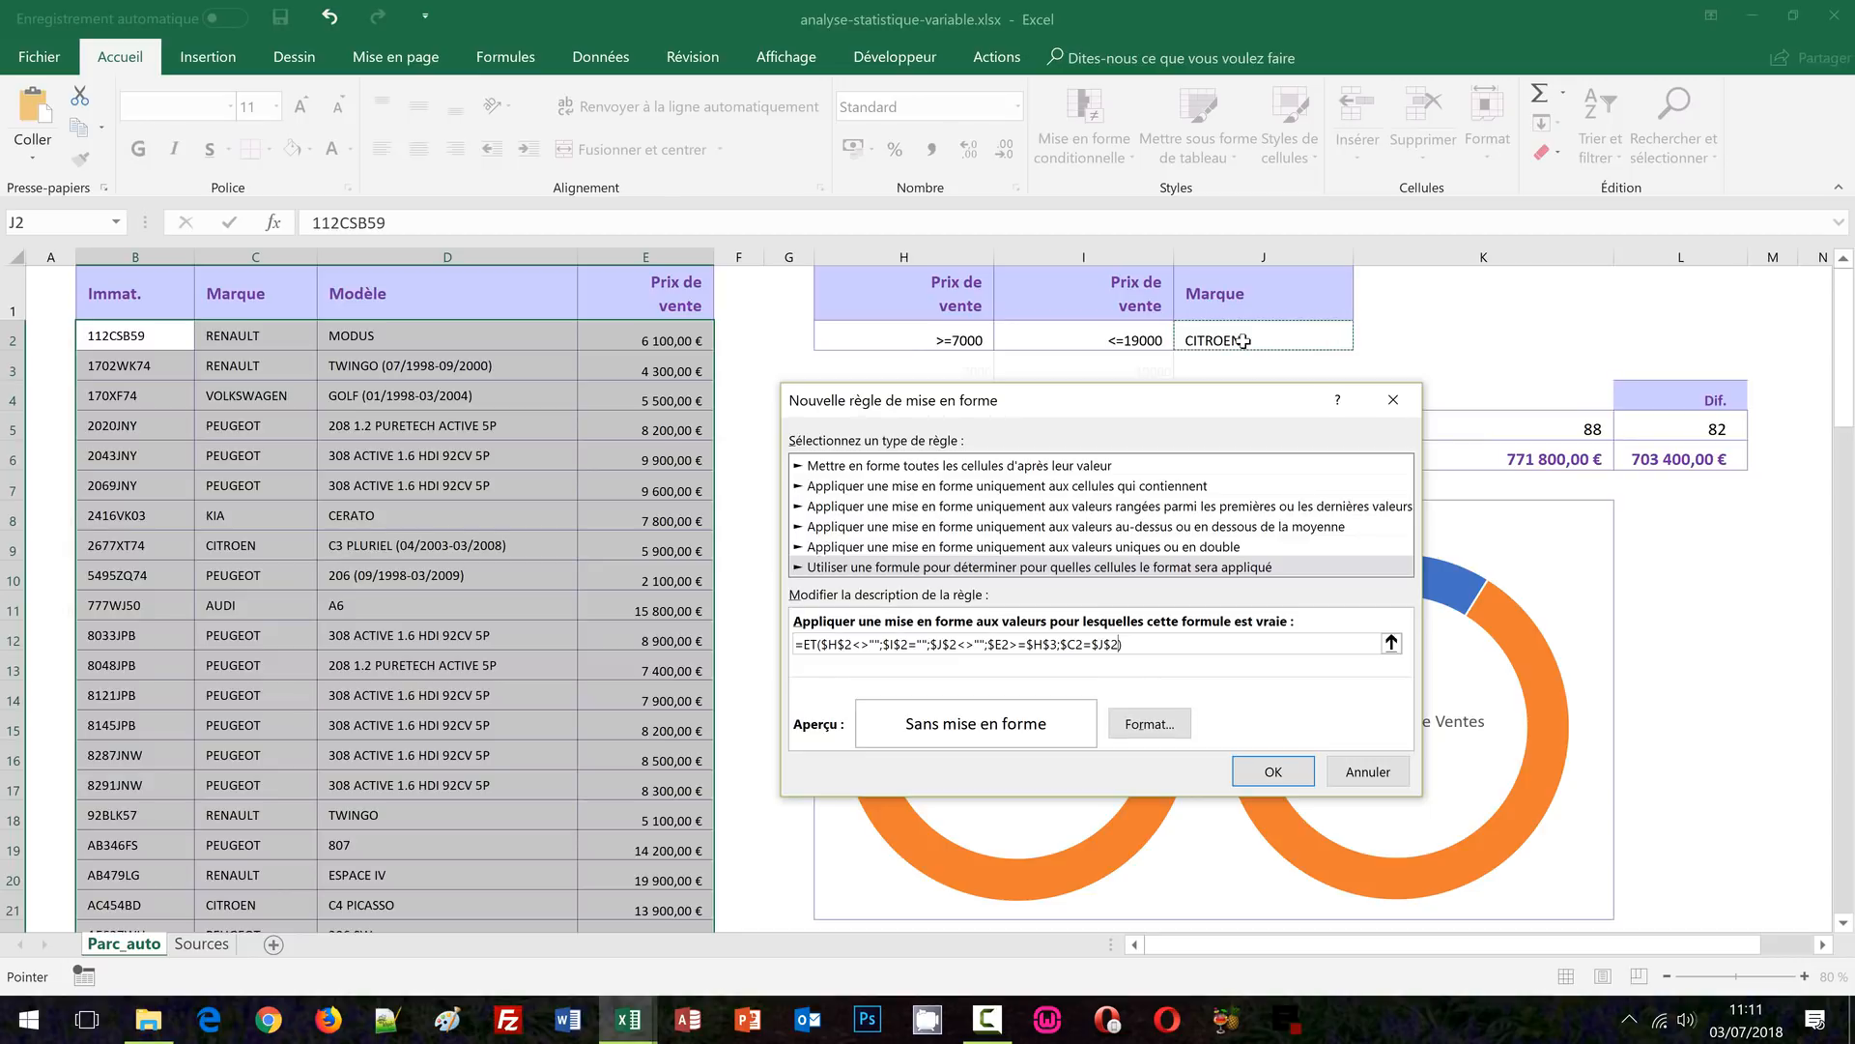
Give the minimum-price-and-brand rule a pale gold fill and a dark red font colour, and validate the rule
{"action": "left_click", "coordinate": [1171, 722]}
{"action": "left_click", "coordinate": [1035, 293]}
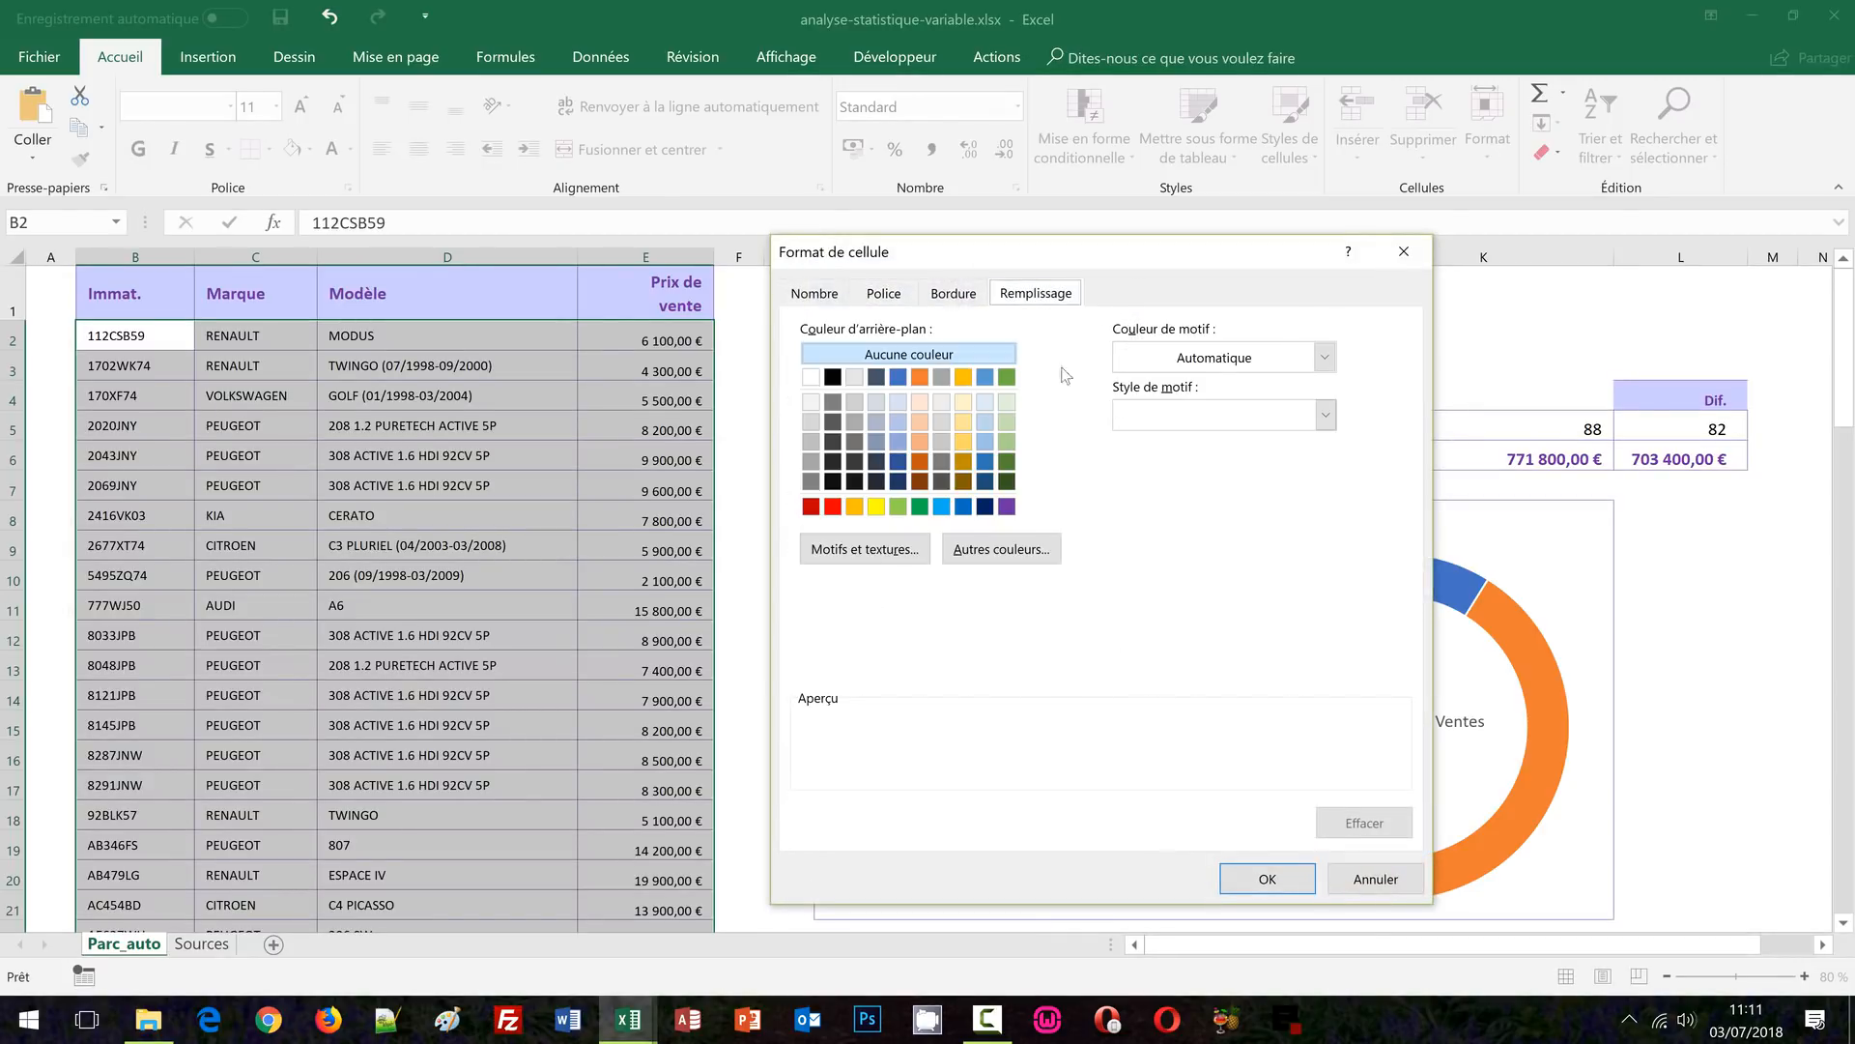
{"action": "left_click", "coordinate": [963, 402]}
{"action": "left_click", "coordinate": [883, 293]}
{"action": "left_click", "coordinate": [1274, 518]}
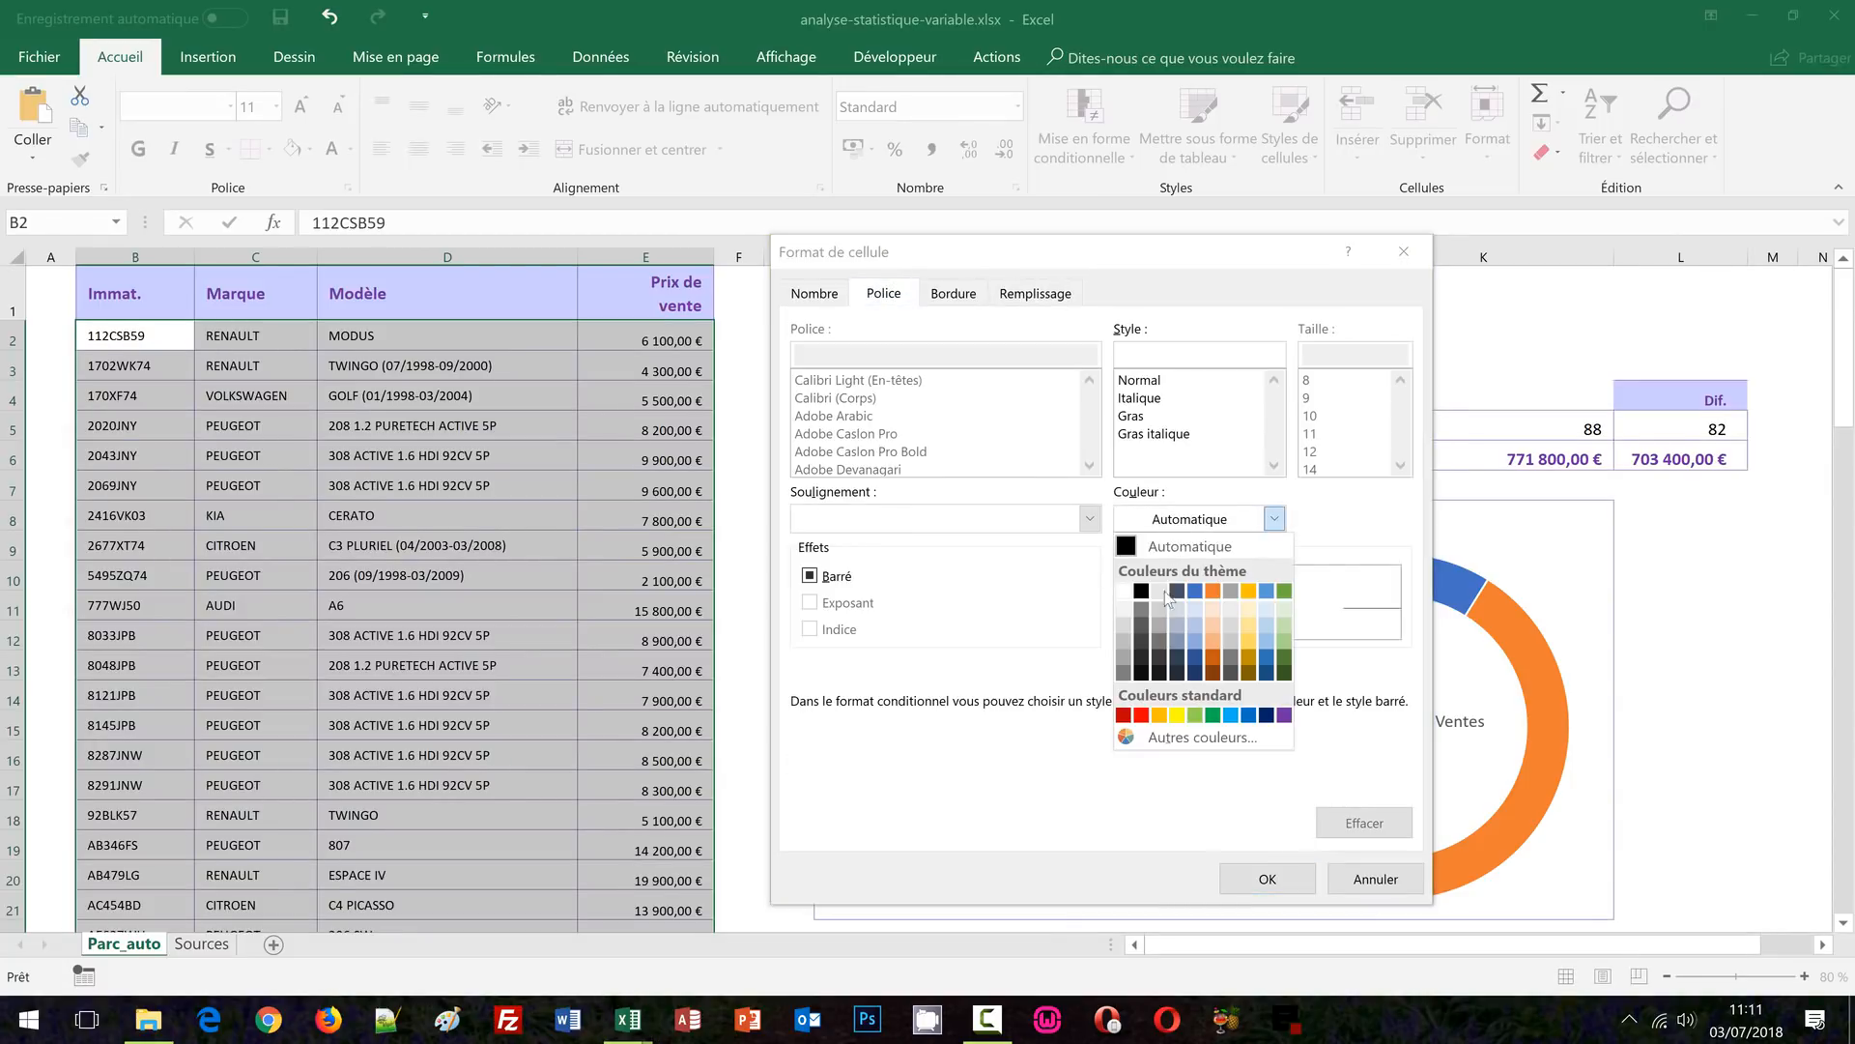
{"action": "left_click", "coordinate": [1124, 715]}
{"action": "left_click", "coordinate": [1261, 880]}
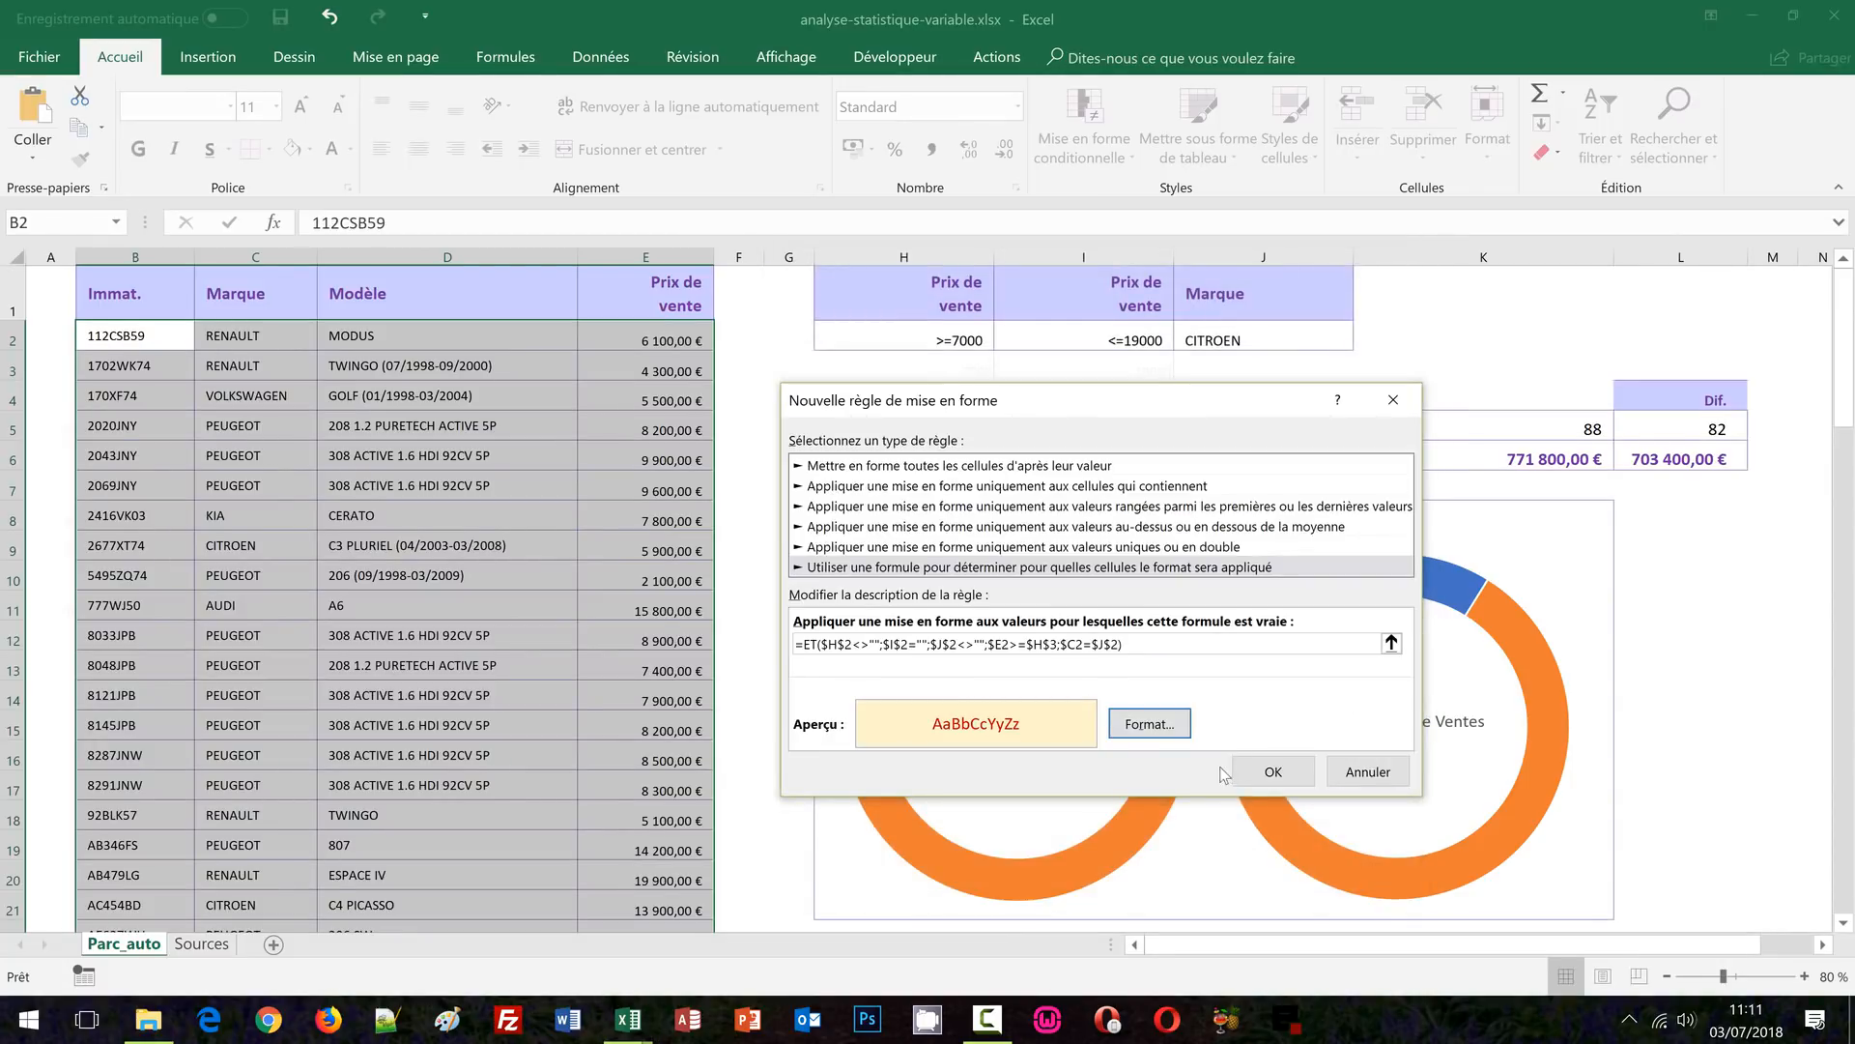
{"action": "left_click", "coordinate": [1273, 771]}
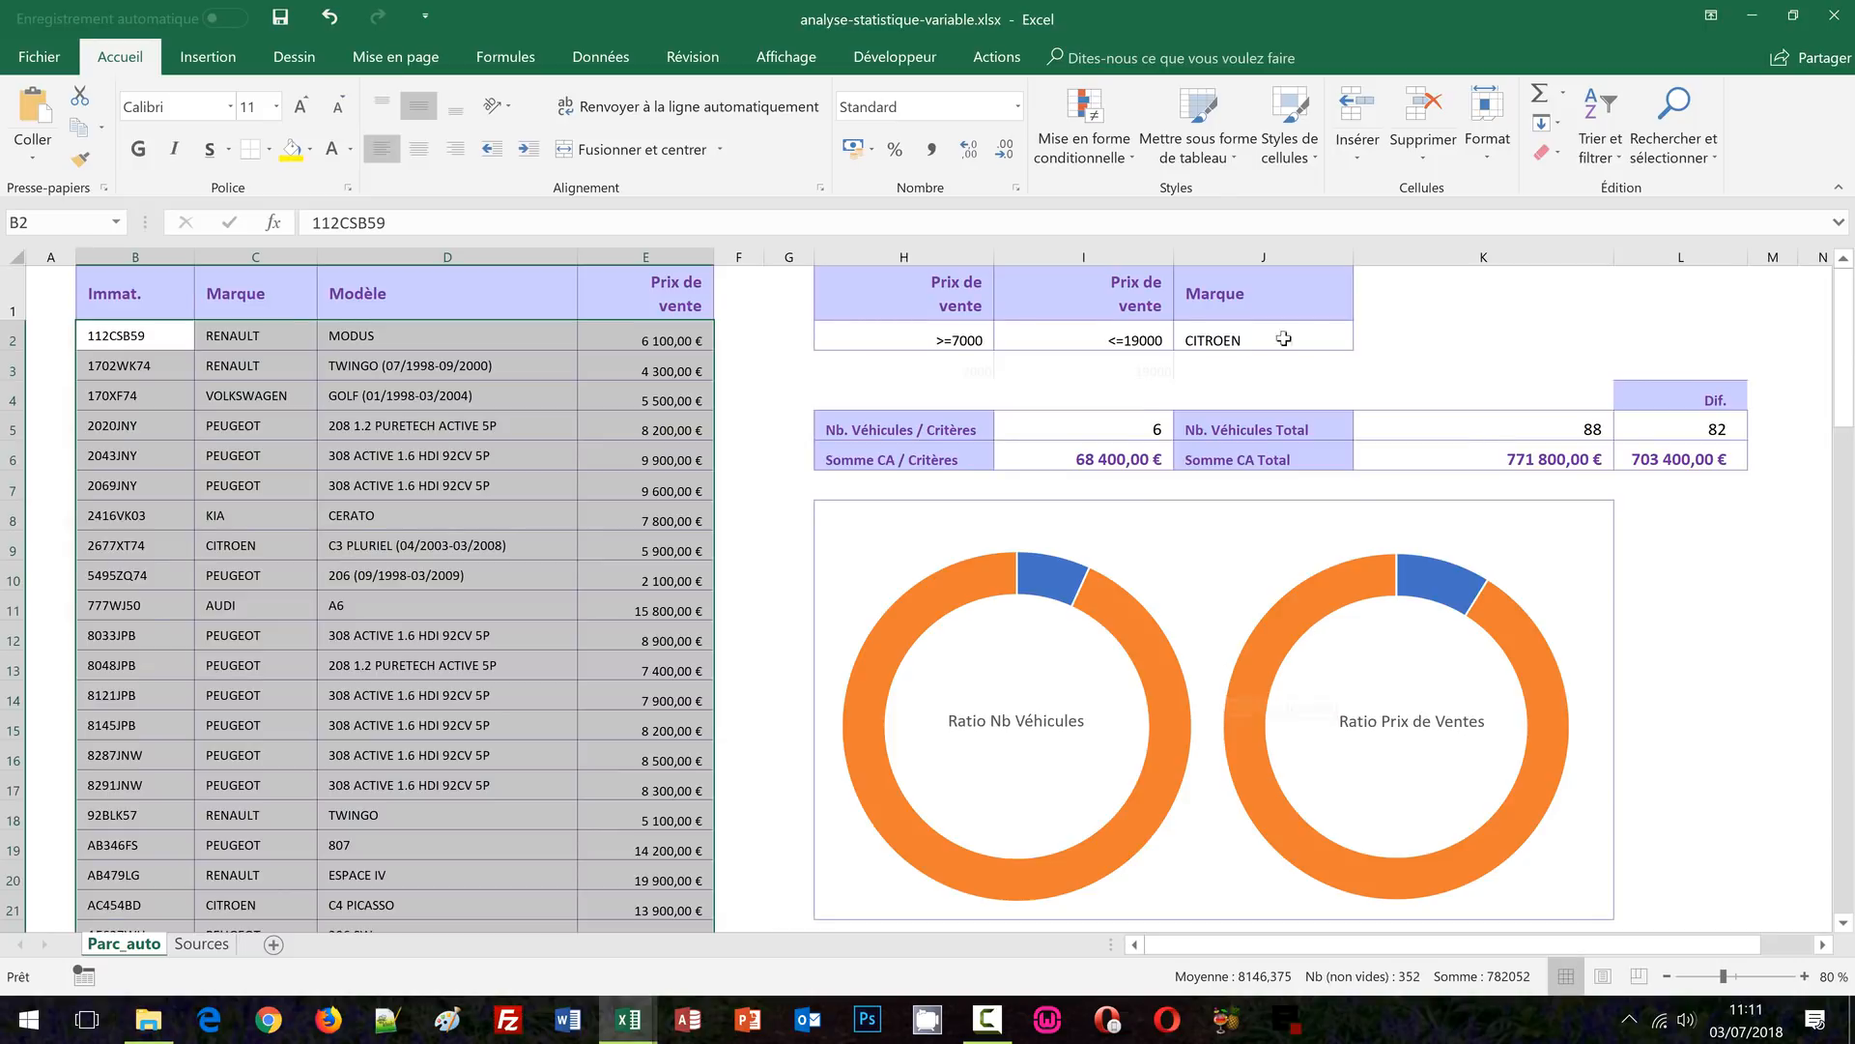
Create a new formula-based rule for the maximum price and brand combination, starting from the pasted formula =ET($H$2<>"";$I$2="";$J$2="";$E2>=$H$3)
{"action": "left_click", "coordinate": [1121, 159]}
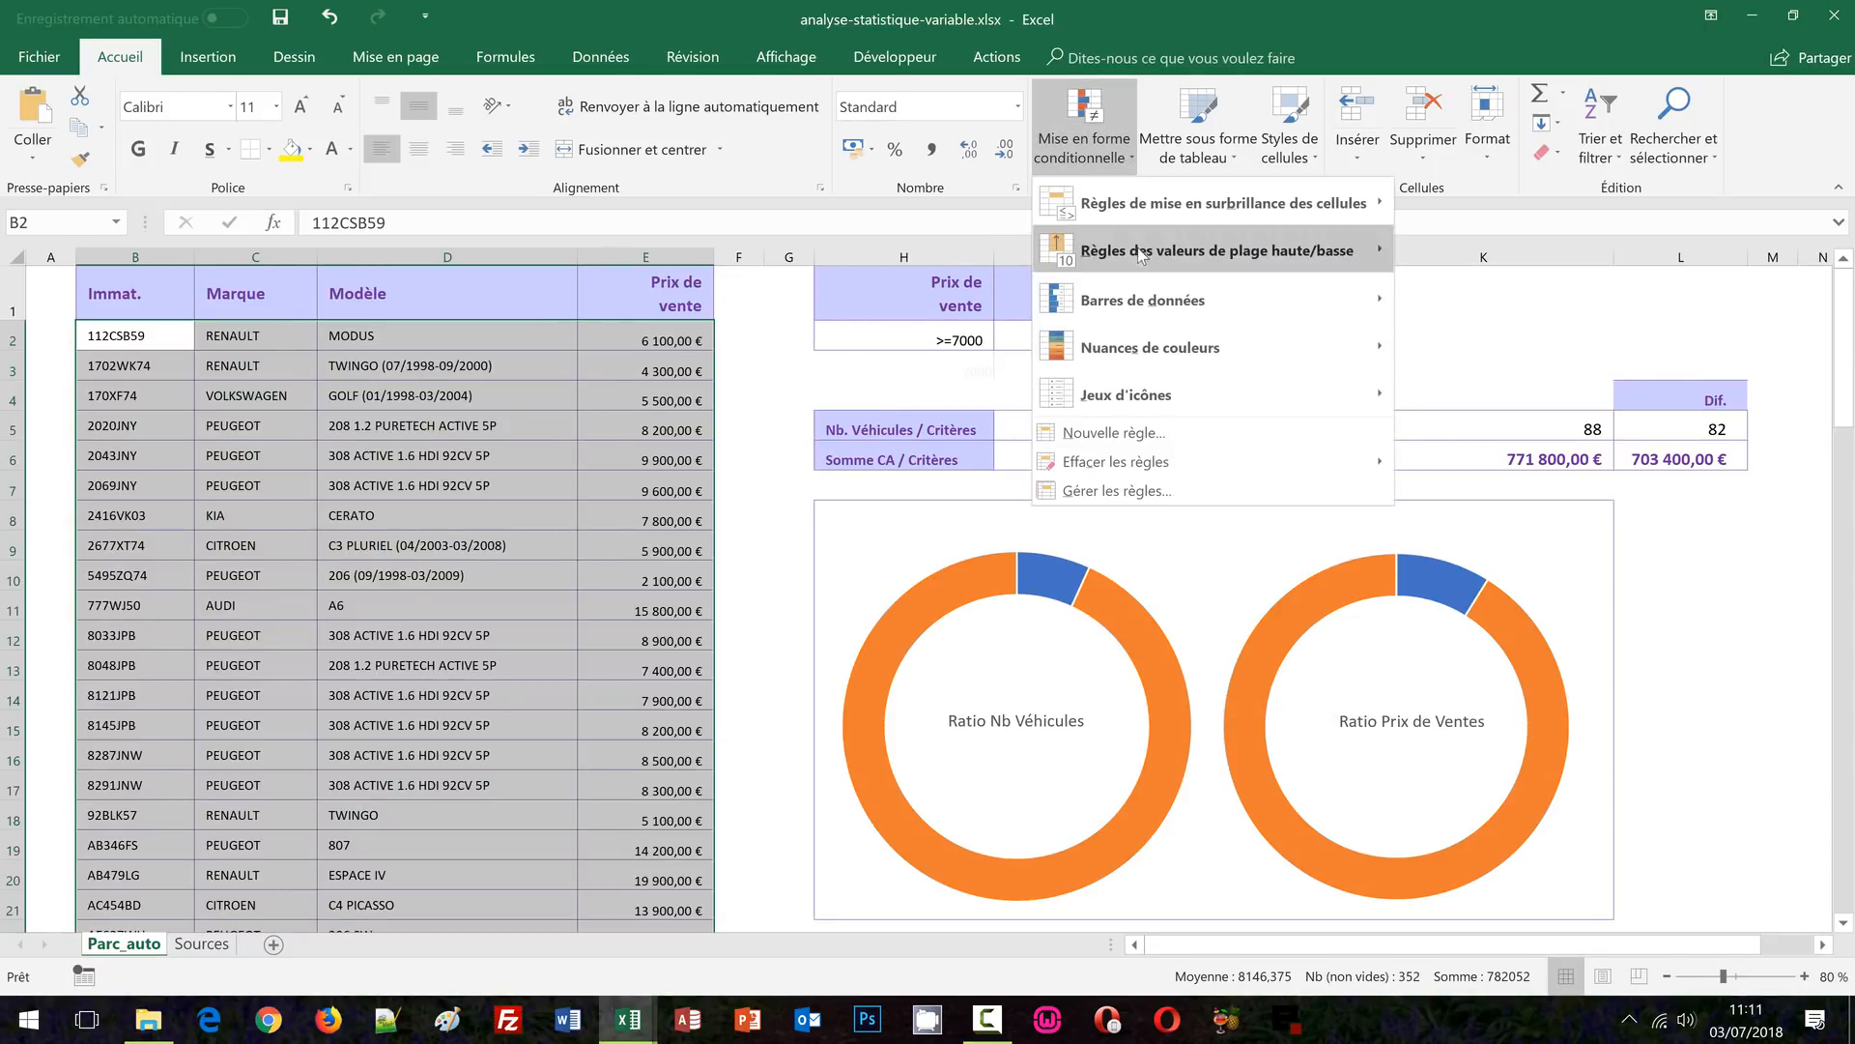
{"action": "left_click", "coordinate": [1116, 434]}
{"action": "left_click", "coordinate": [956, 548]}
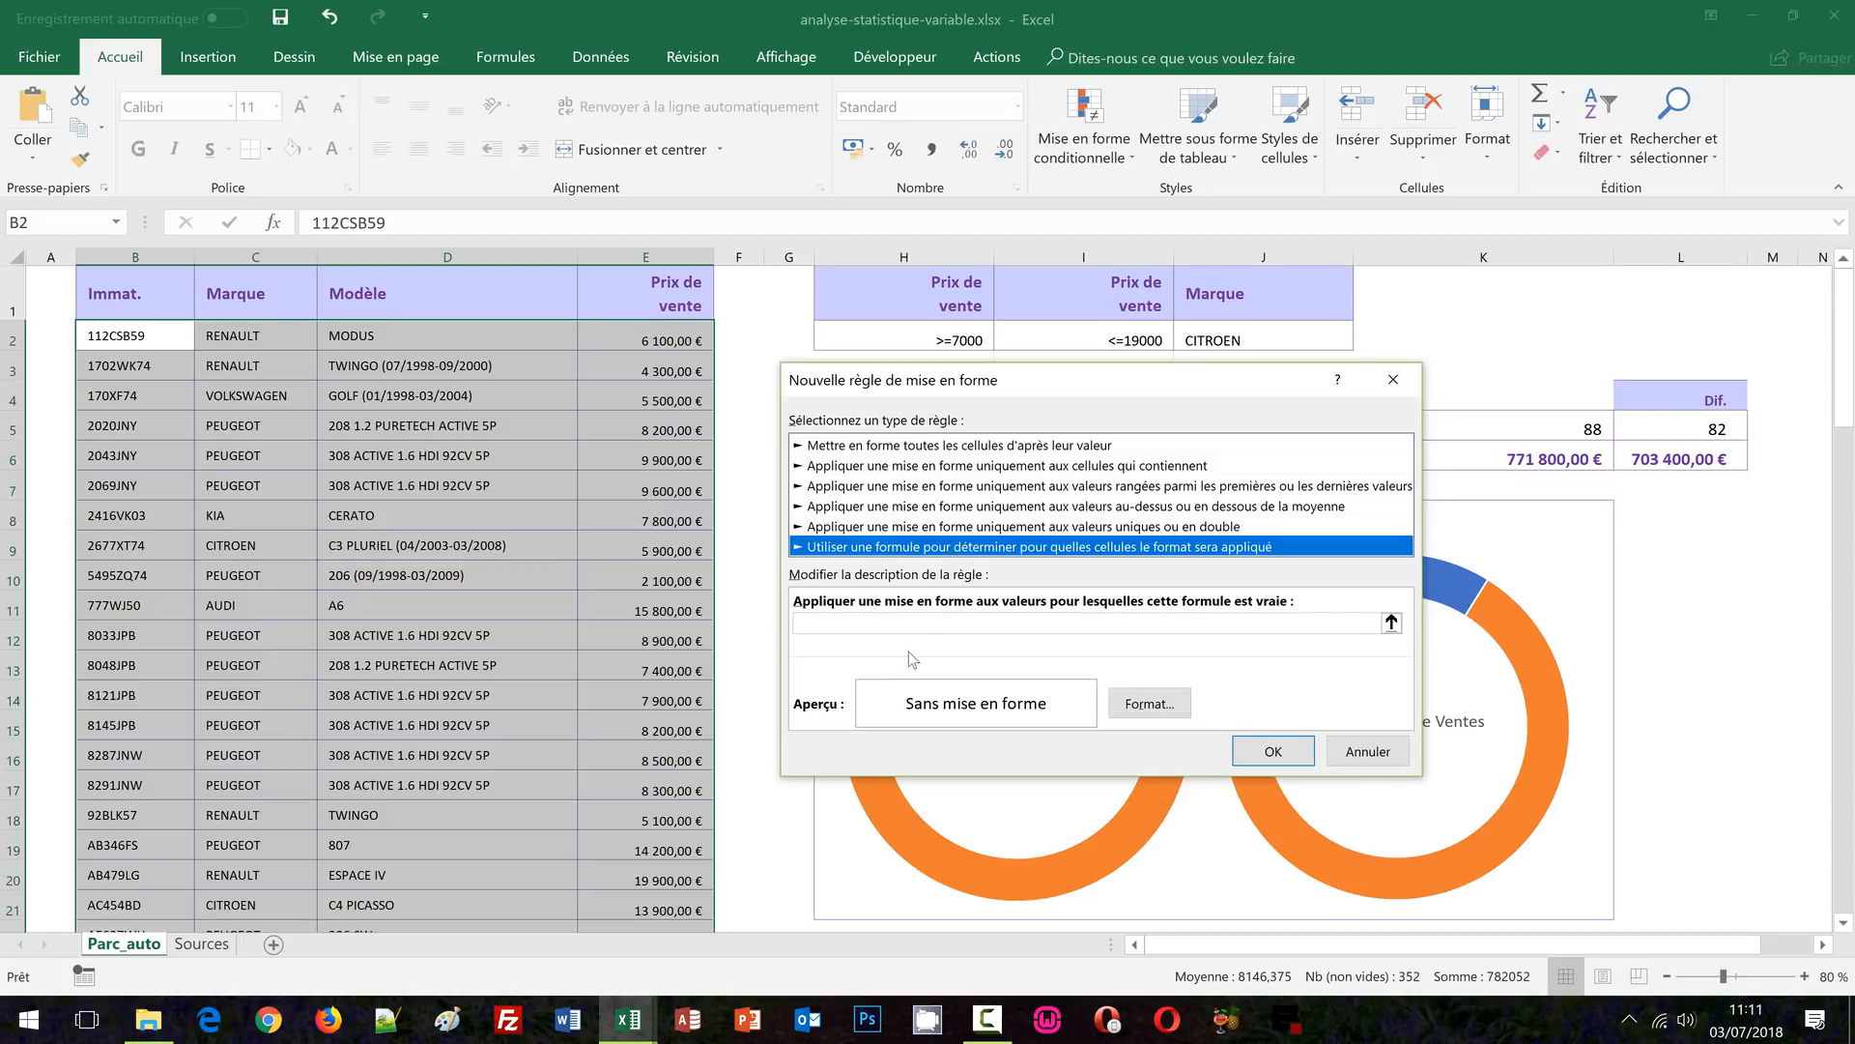
{"action": "left_click", "coordinate": [892, 623]}
{"action": "type", "text": "=ET($H$2<>\"\";$I$2=\"\";$J$2=\"\";$E2>=$H$3)"}
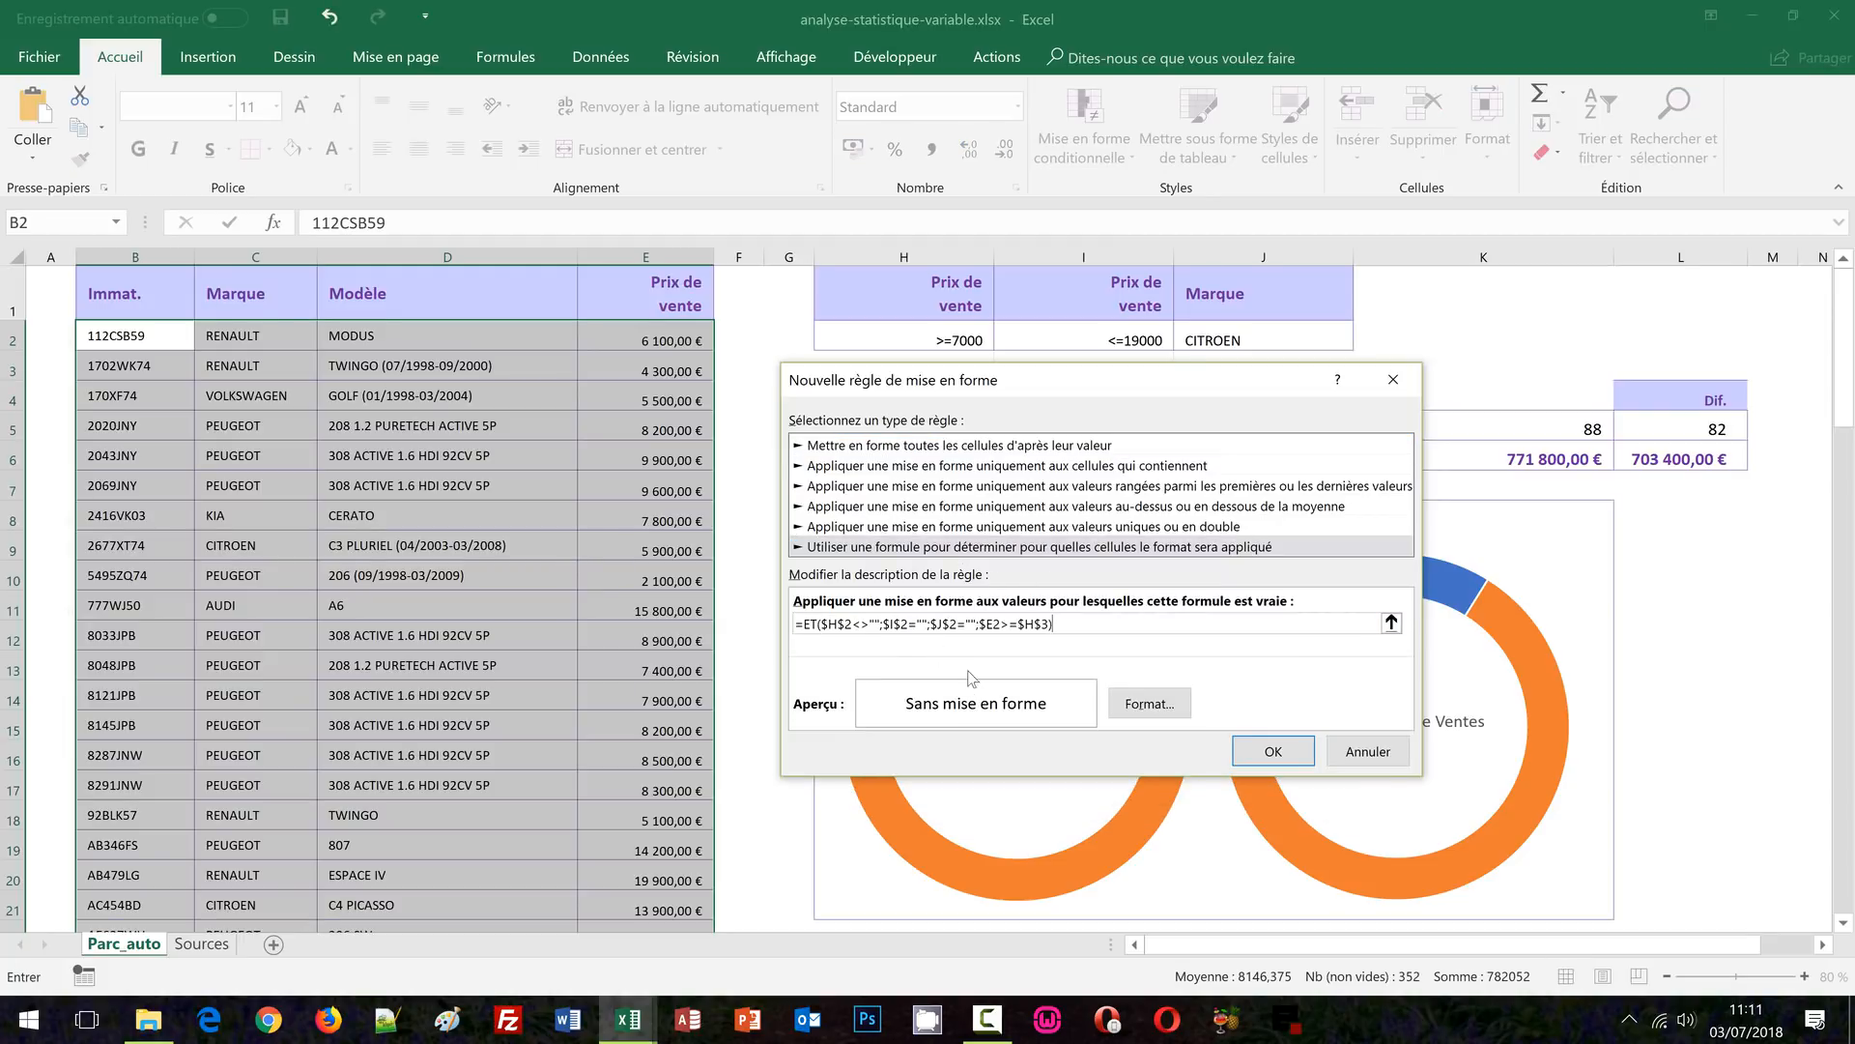
Change the price tests to $H$2="" and $I$2<>"" so that only the maximum price criterion must be filled in
{"action": "left_click", "coordinate": [870, 623]}
{"action": "key", "text": "BackSpace"}
{"action": "key", "text": "BackSpace"}
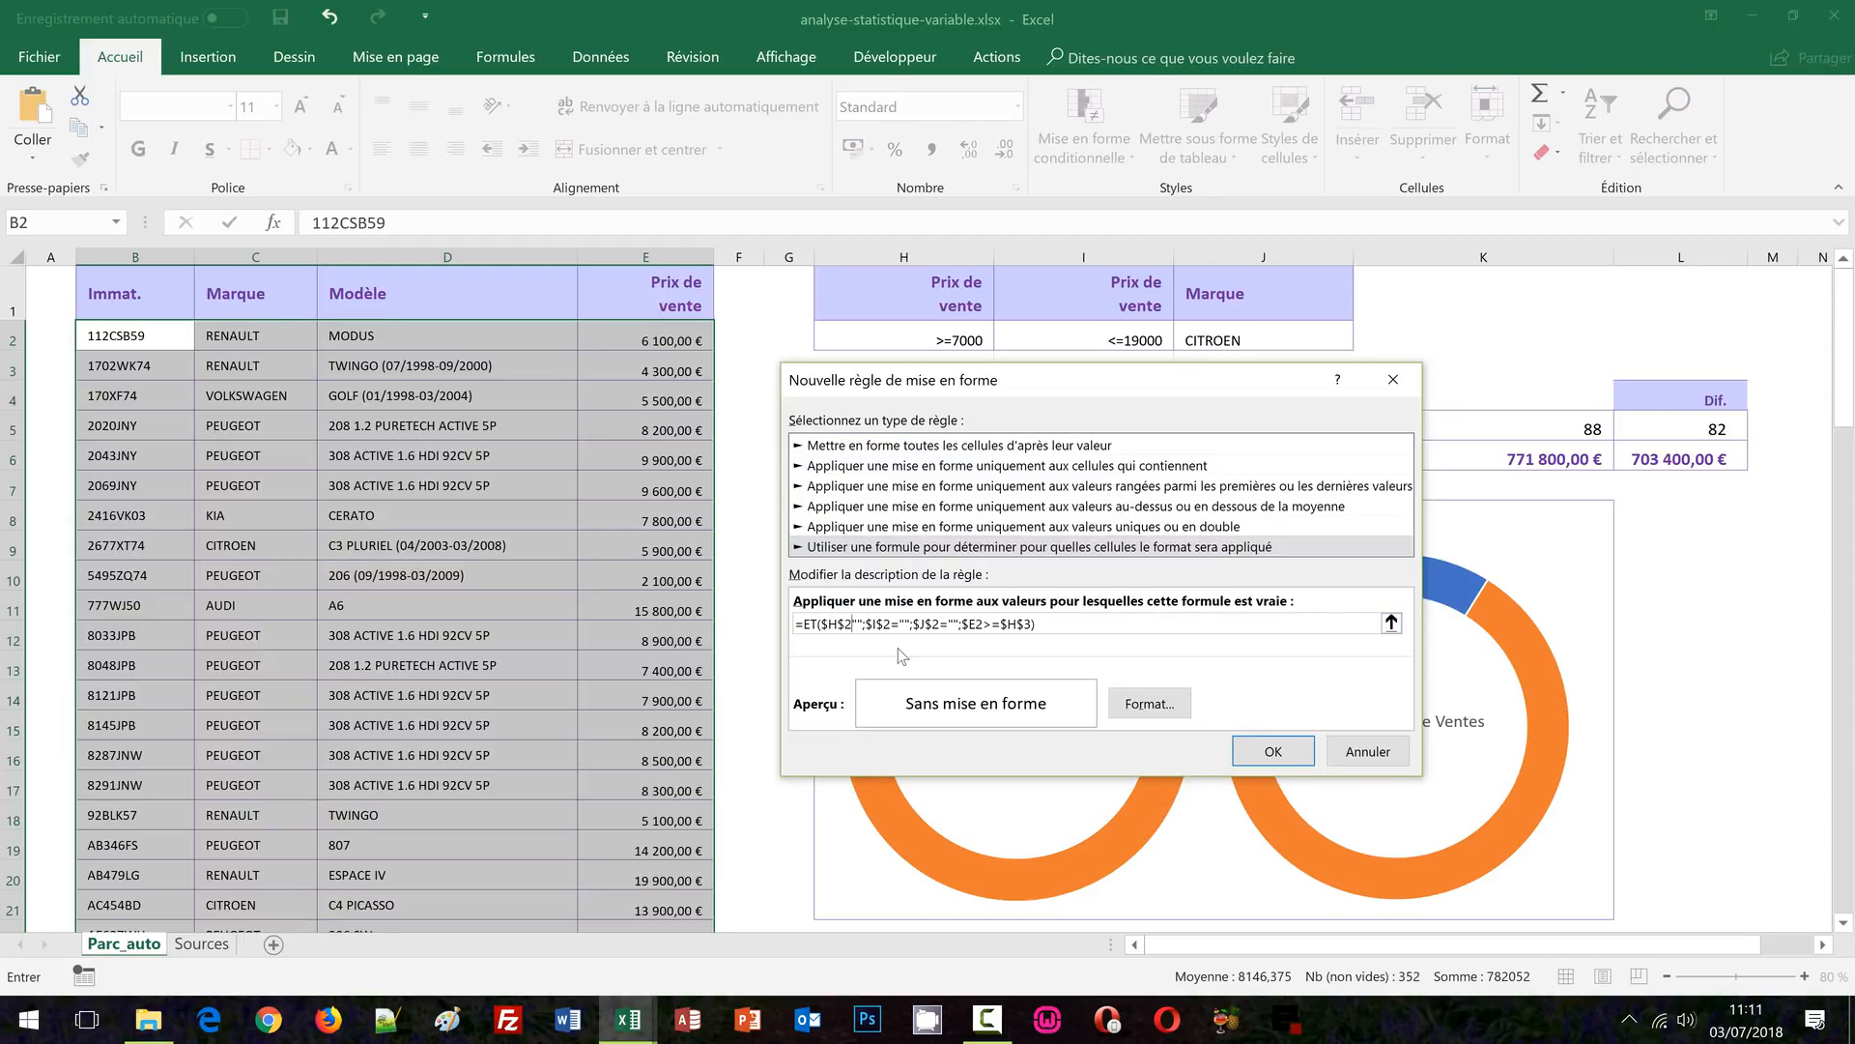
{"action": "type", "text": "="}
{"action": "left_click", "coordinate": [909, 624]}
{"action": "key", "text": "BackSpace"}
{"action": "type", "text": "<"}
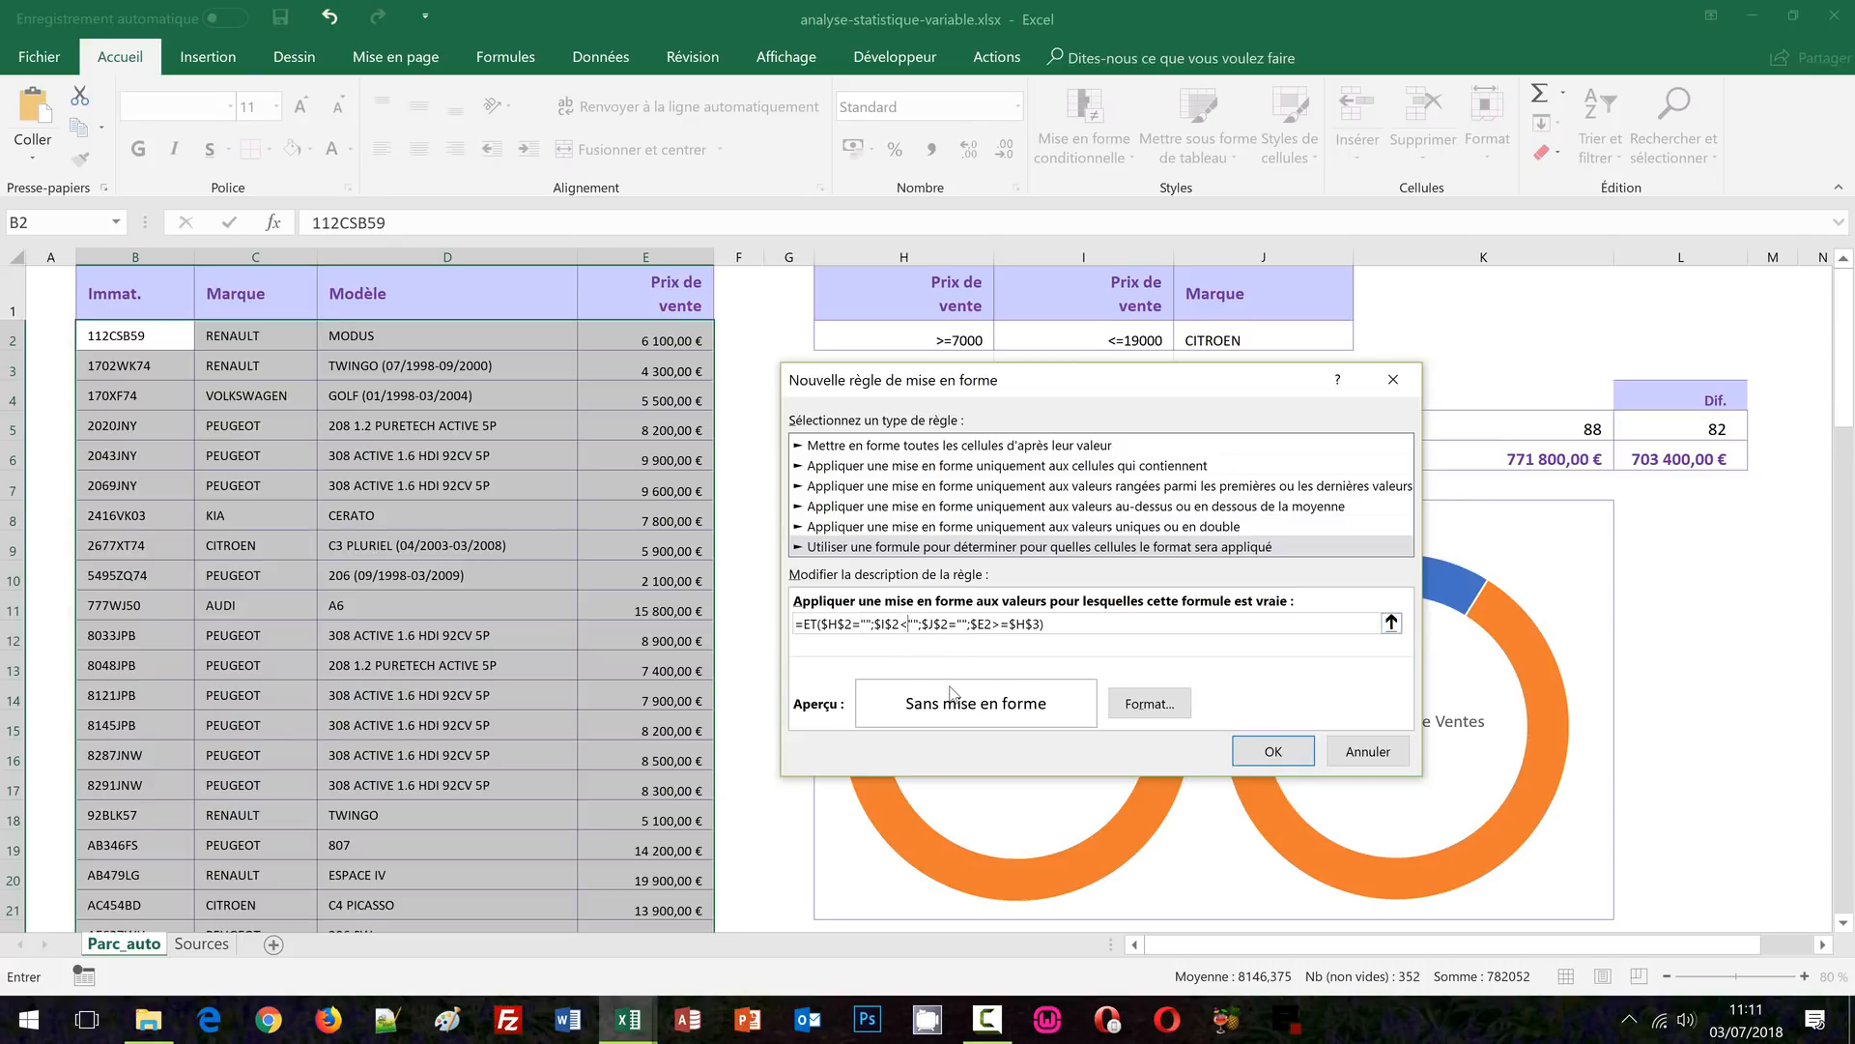
{"action": "type", "text": ">"}
Set the brand test to $J$2<>"" and replace the price comparison with $E2<=$I$3
{"action": "key", "text": "Delete"}
{"action": "key", "text": "Delete"}
{"action": "key", "text": "Delete"}
{"action": "left_click_drag", "start_coordinate": [1114, 393], "coordinate": [1135, 502]}
{"action": "left_click", "coordinate": [1098, 364]}
{"action": "left_click", "coordinate": [1101, 372]}
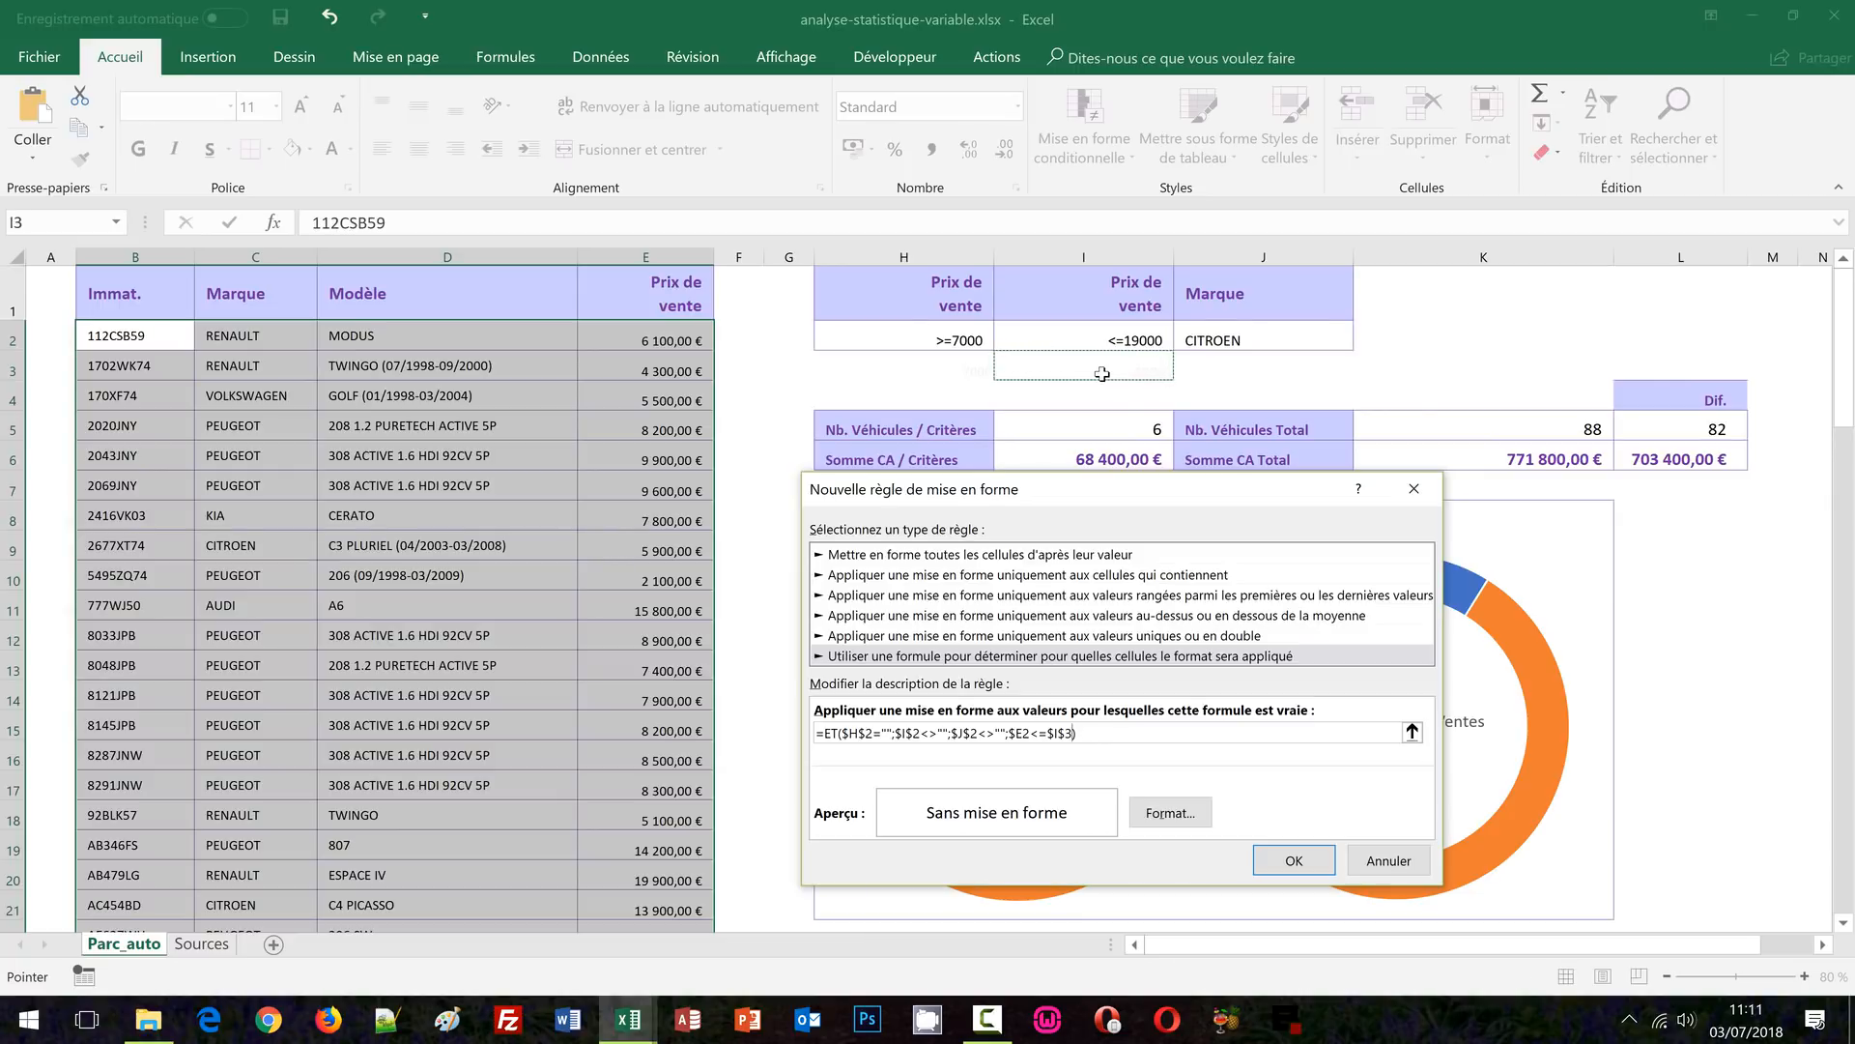
Append the brand comparison $C2=$J$2 to the maximum price rule's formula, keeping the table row relative
{"action": "type", "text": ";"}
{"action": "left_click", "coordinate": [230, 336]}
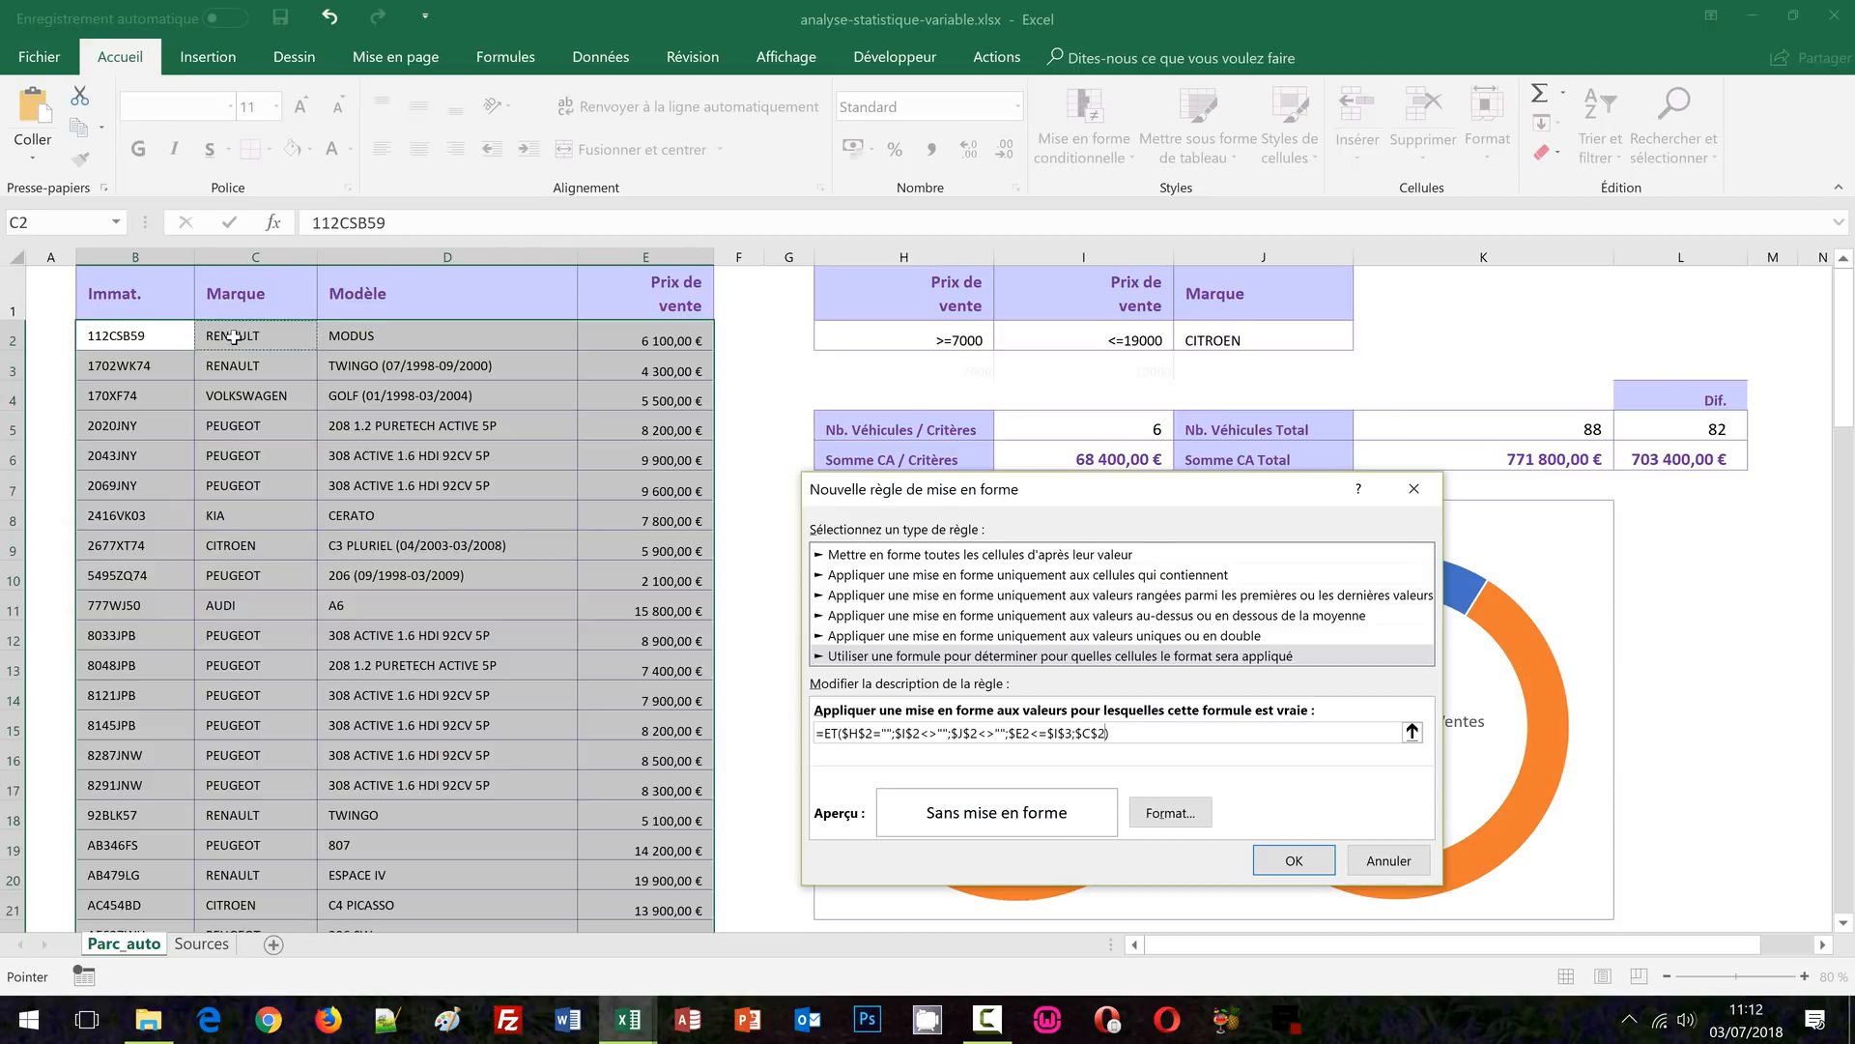
{"action": "key", "text": "F4"}
{"action": "left_click", "coordinate": [1218, 337]}
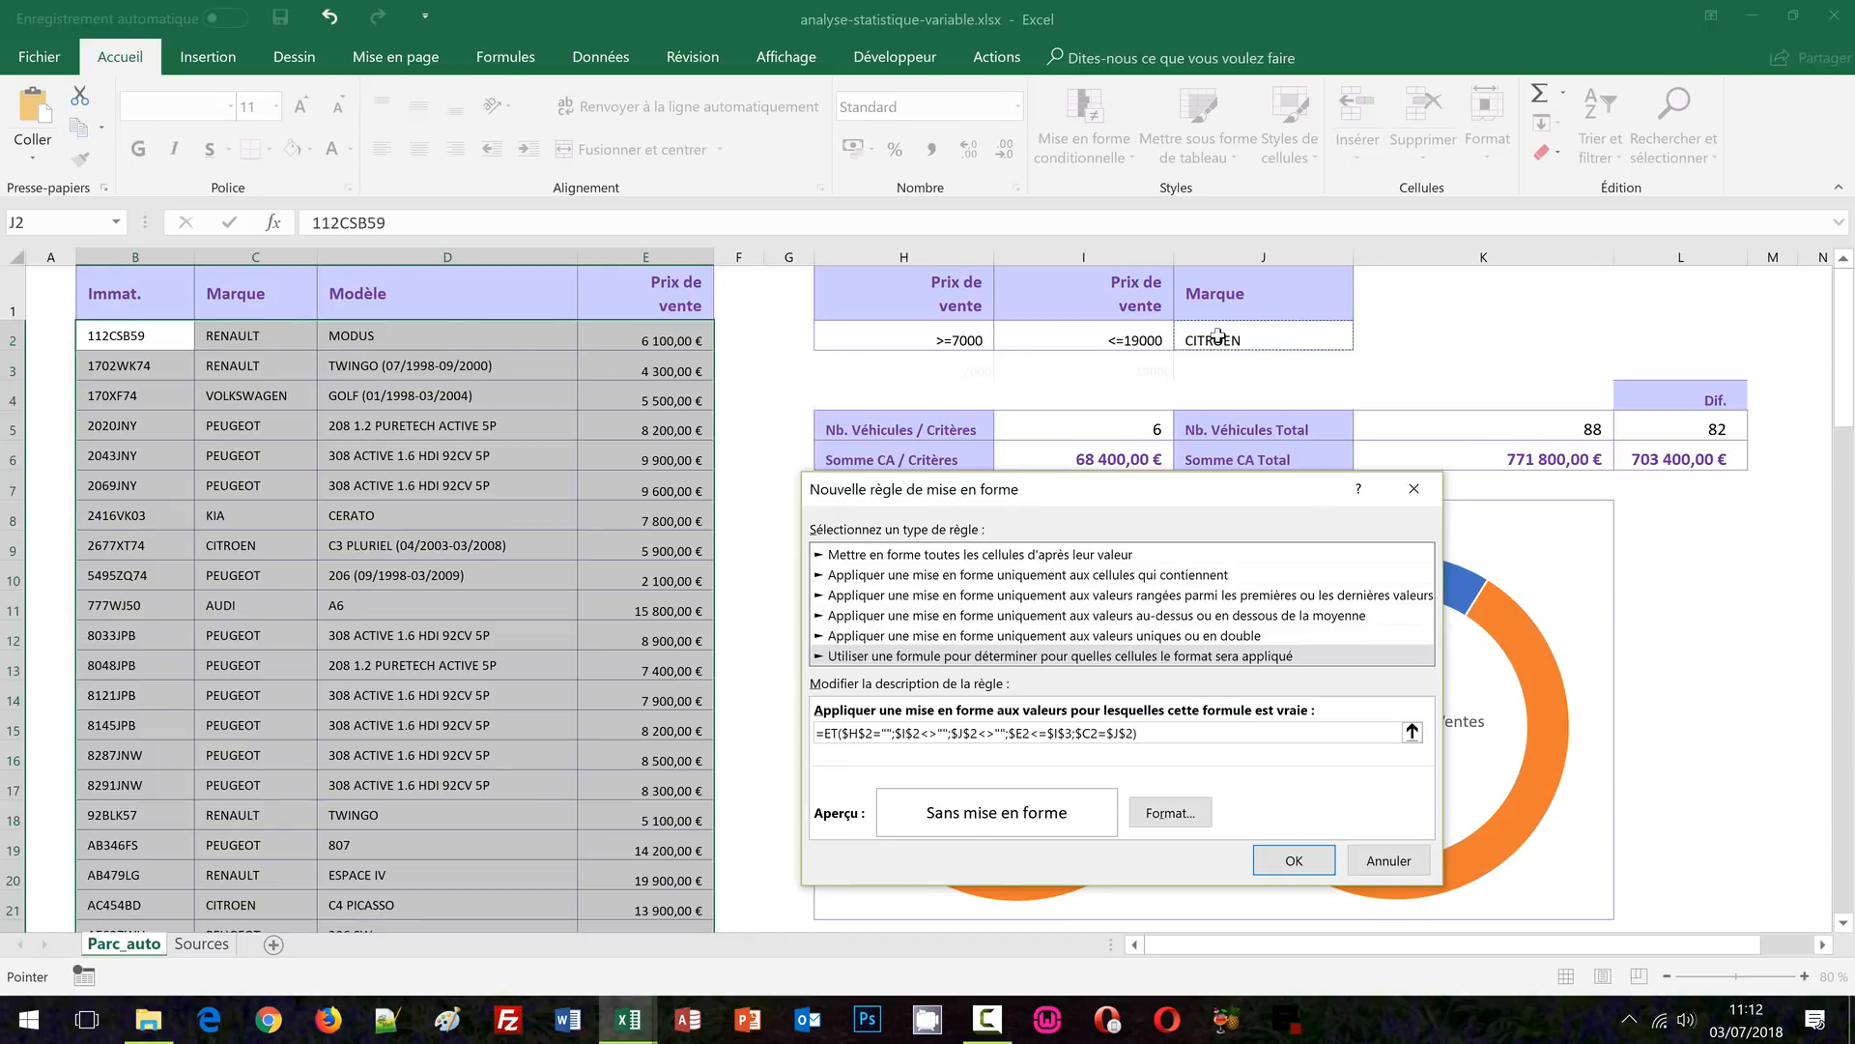
Give the maximum-price-and-brand rule a pale gold fill and a dark red font colour, and validate the rule
{"action": "left_click", "coordinate": [1170, 812]}
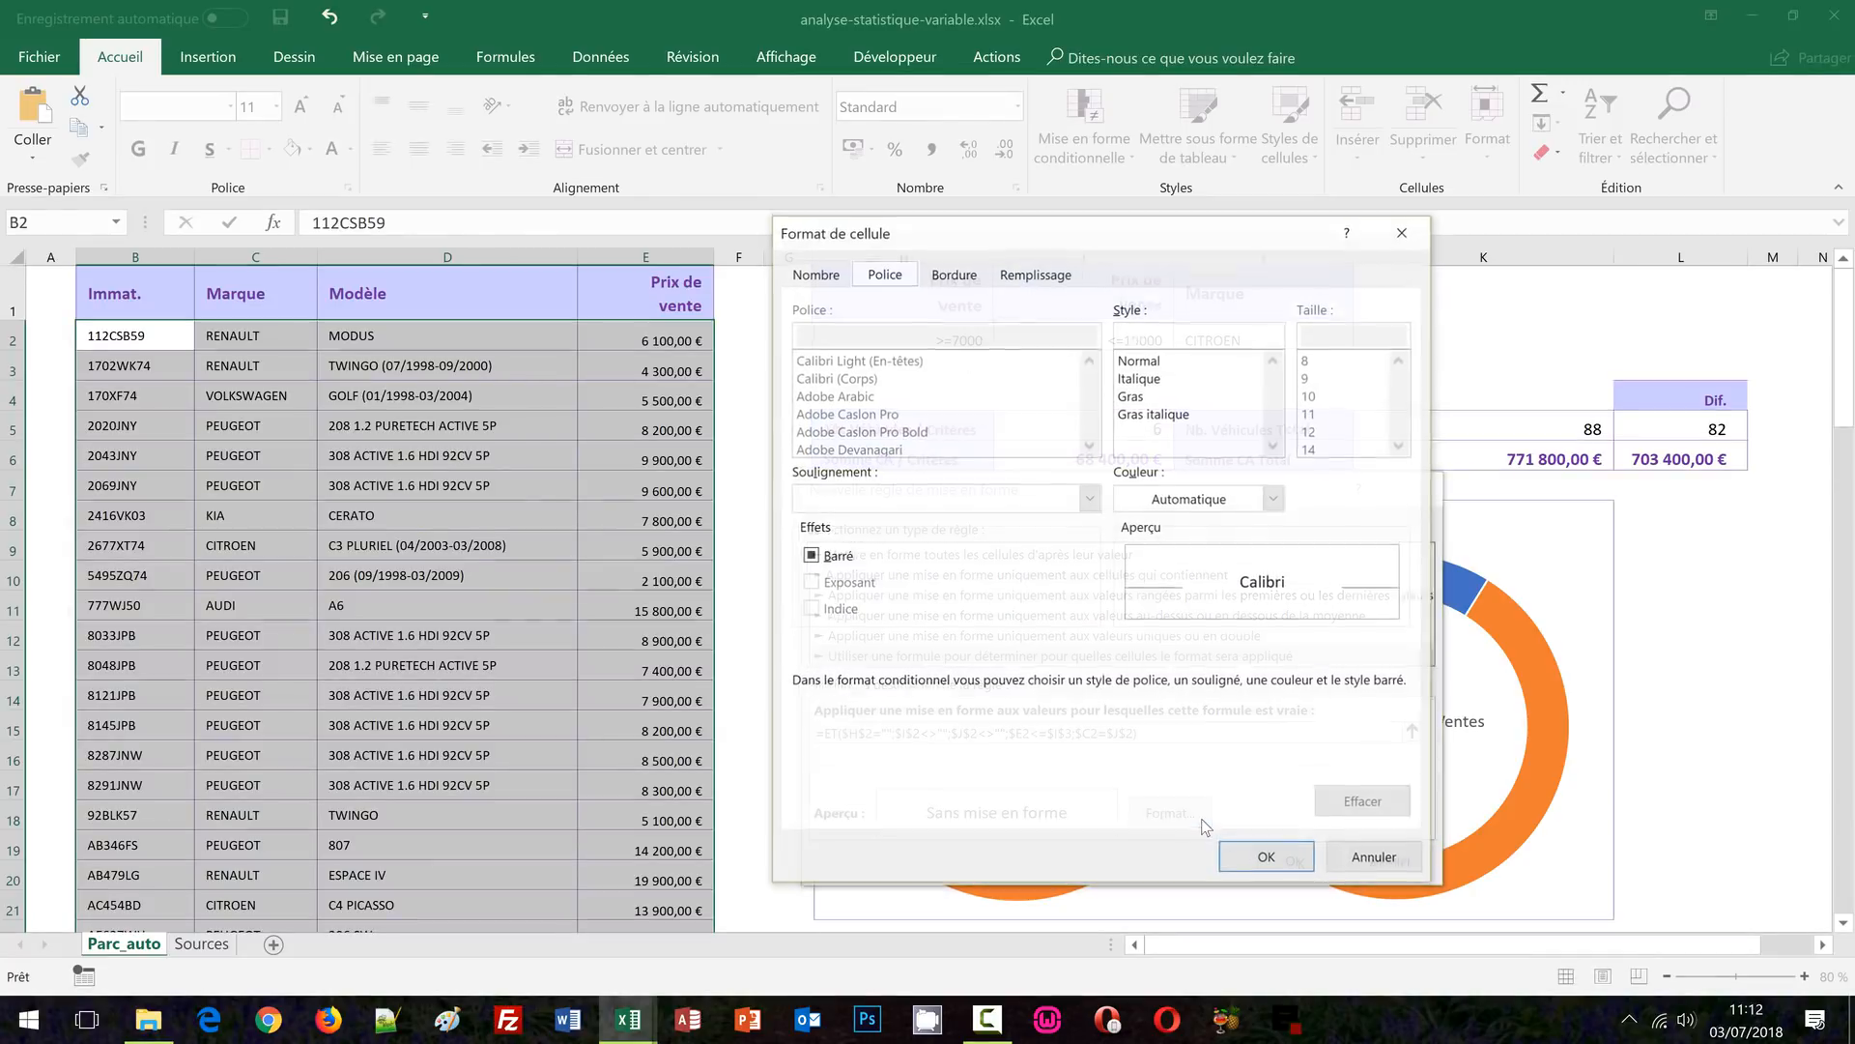
{"action": "left_click", "coordinate": [1035, 273]}
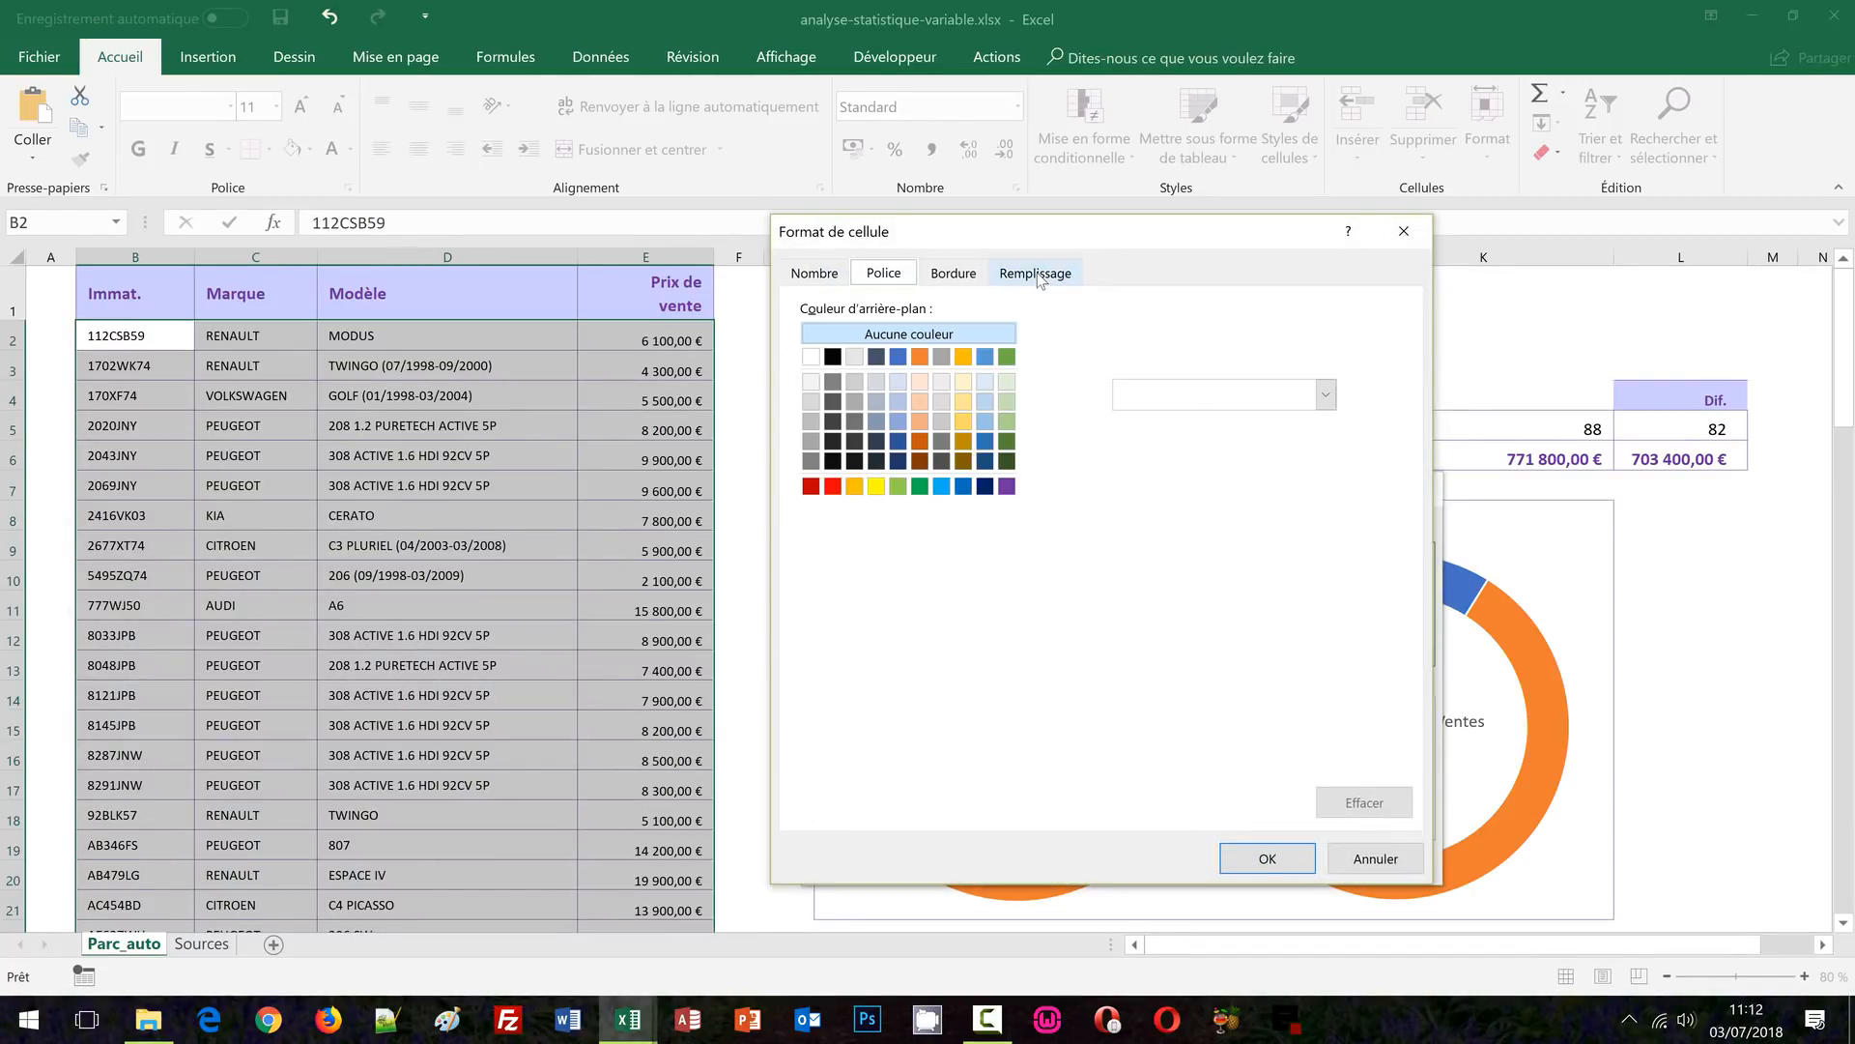
{"action": "left_click", "coordinate": [963, 381]}
{"action": "left_click", "coordinate": [905, 281]}
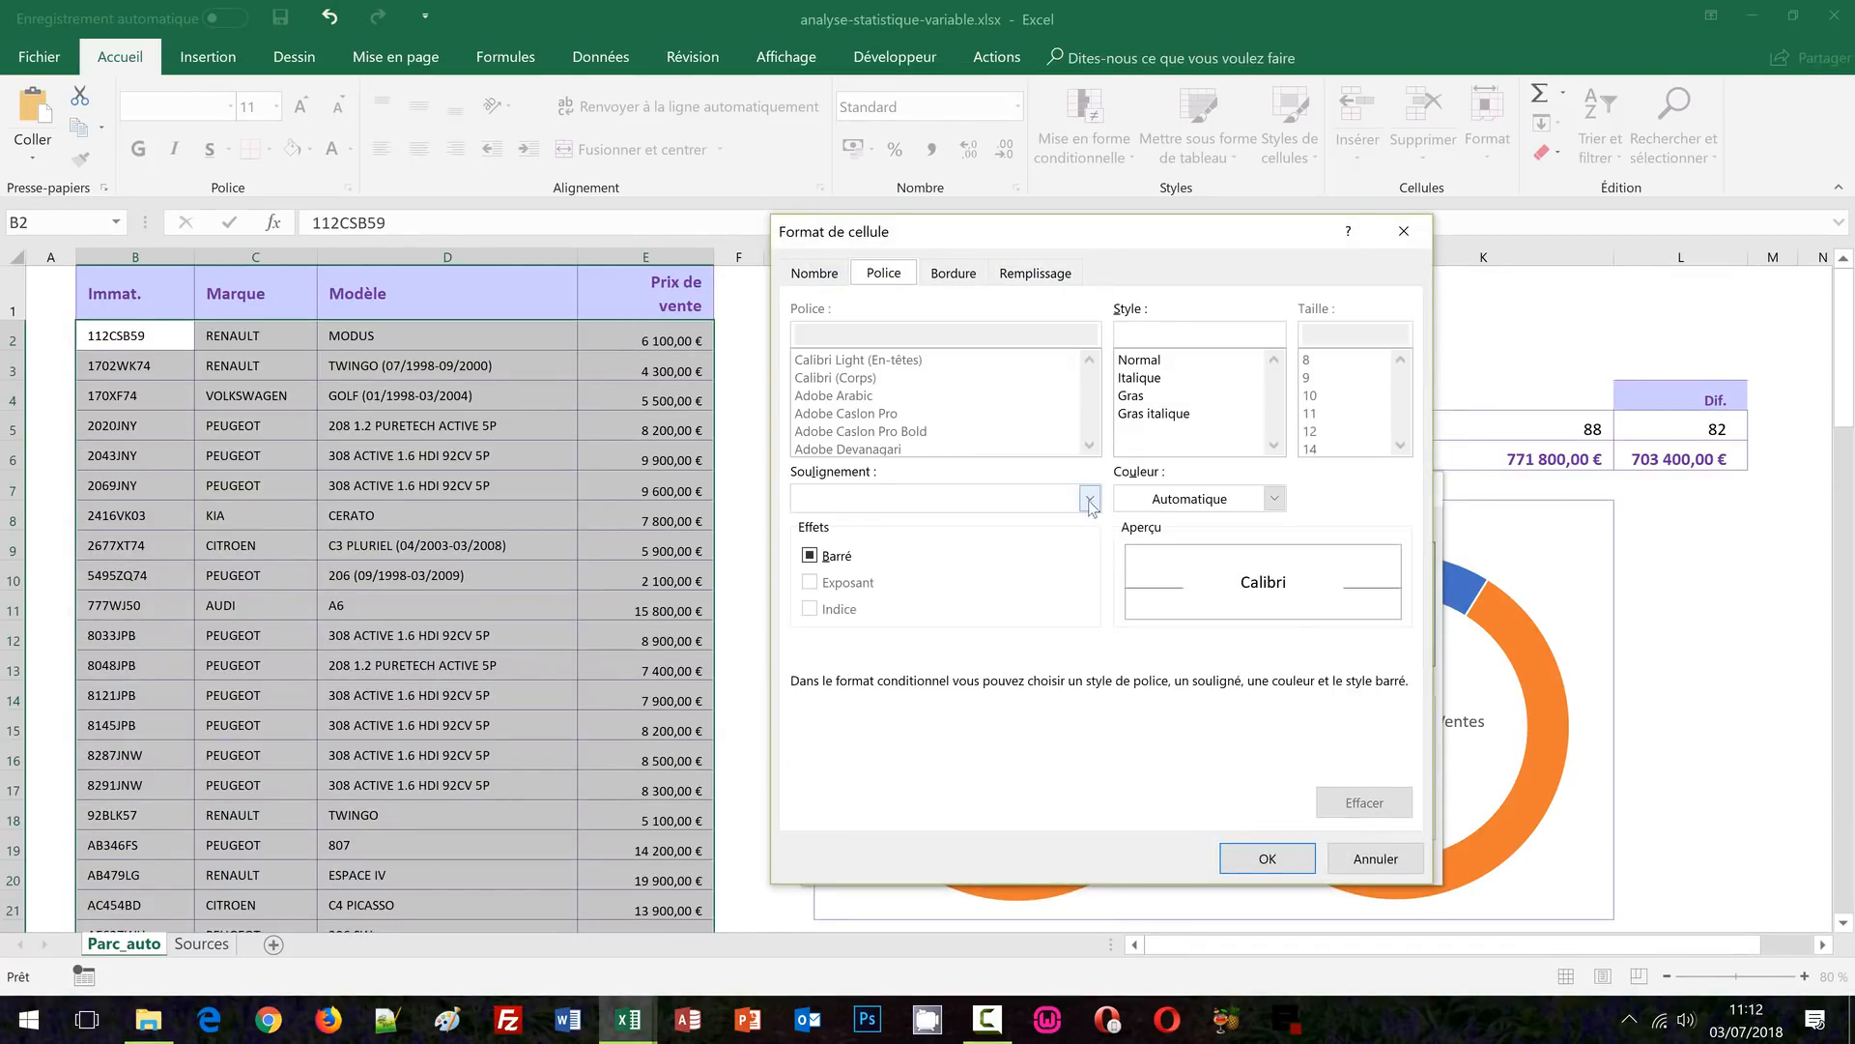
{"action": "left_click", "coordinate": [1174, 499]}
{"action": "left_click", "coordinate": [1123, 694]}
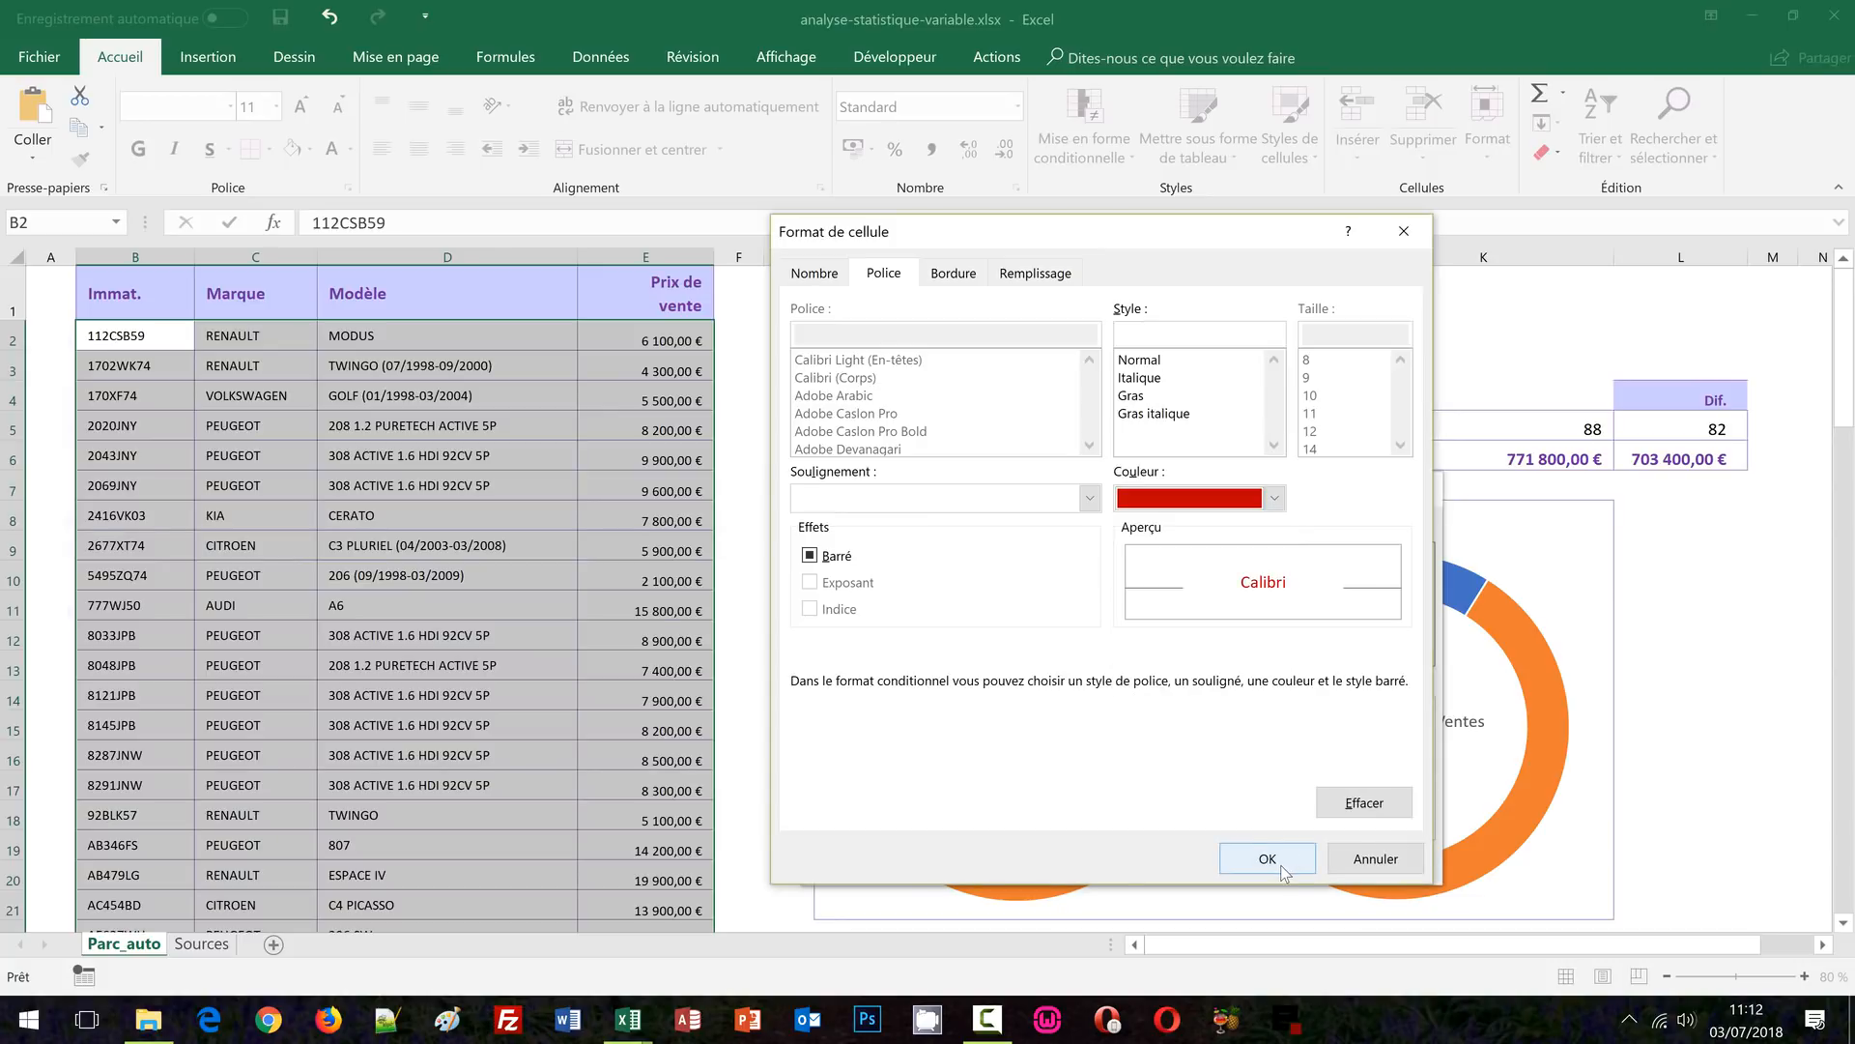
{"action": "left_click", "coordinate": [1266, 858]}
{"action": "left_click", "coordinate": [1276, 858]}
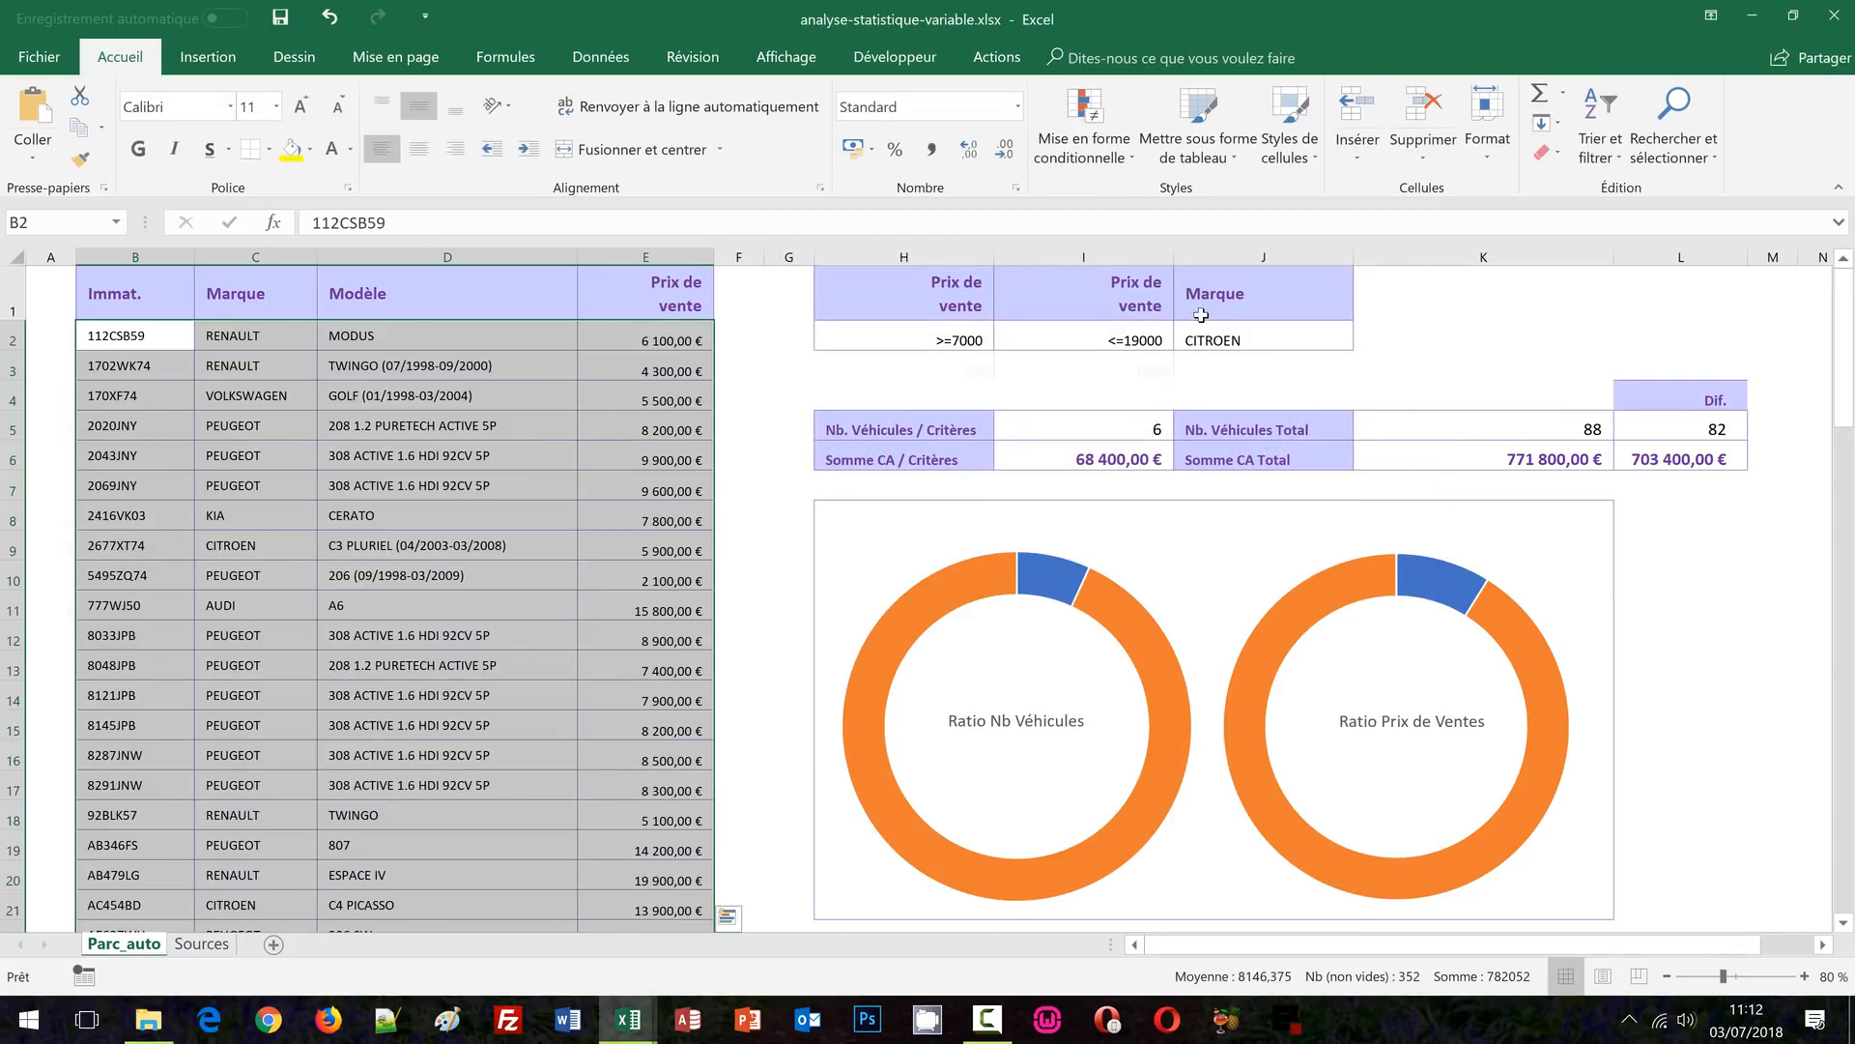
Create a formula-based rule for all three criteria combined, pasting =ET($H$2<>"";$I$2="";$J$2="";$E2>=$H$3) as its starting point
{"action": "left_click", "coordinate": [1132, 156]}
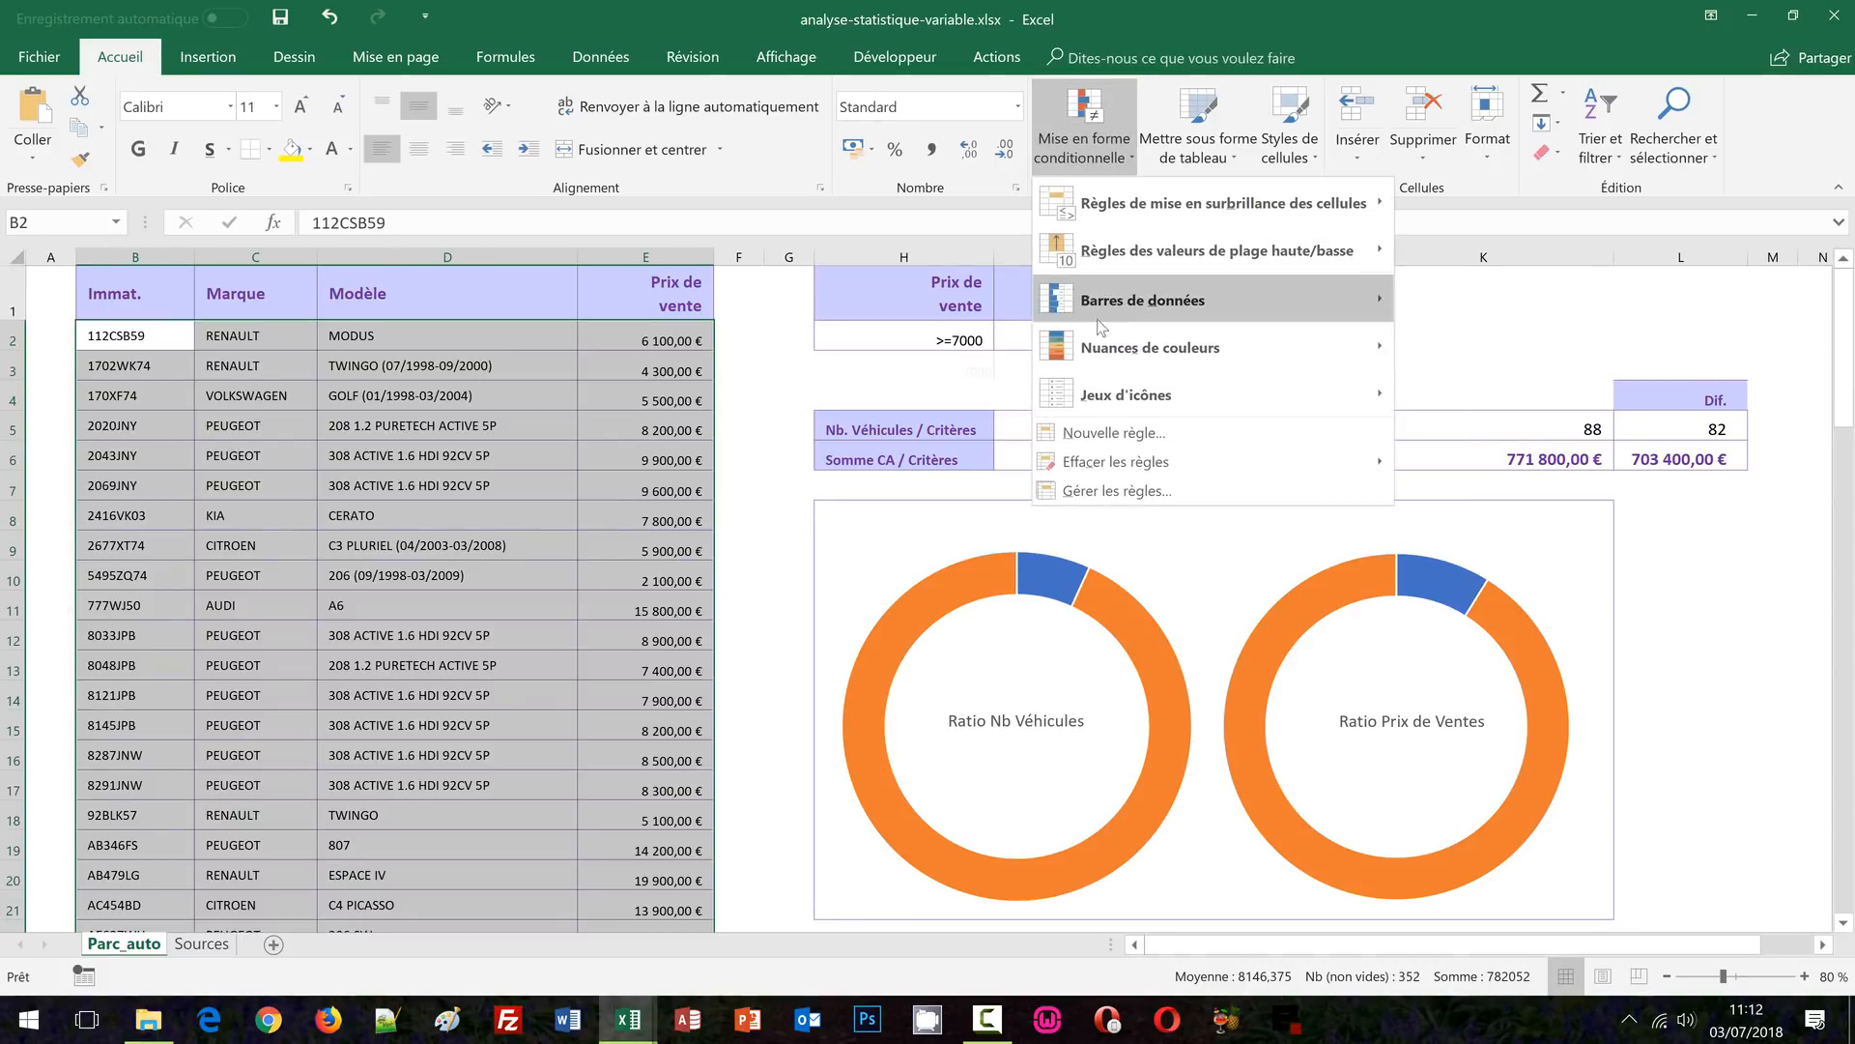
{"action": "left_click", "coordinate": [1104, 432]}
{"action": "left_click_drag", "start_coordinate": [1030, 473], "coordinate": [989, 478]}
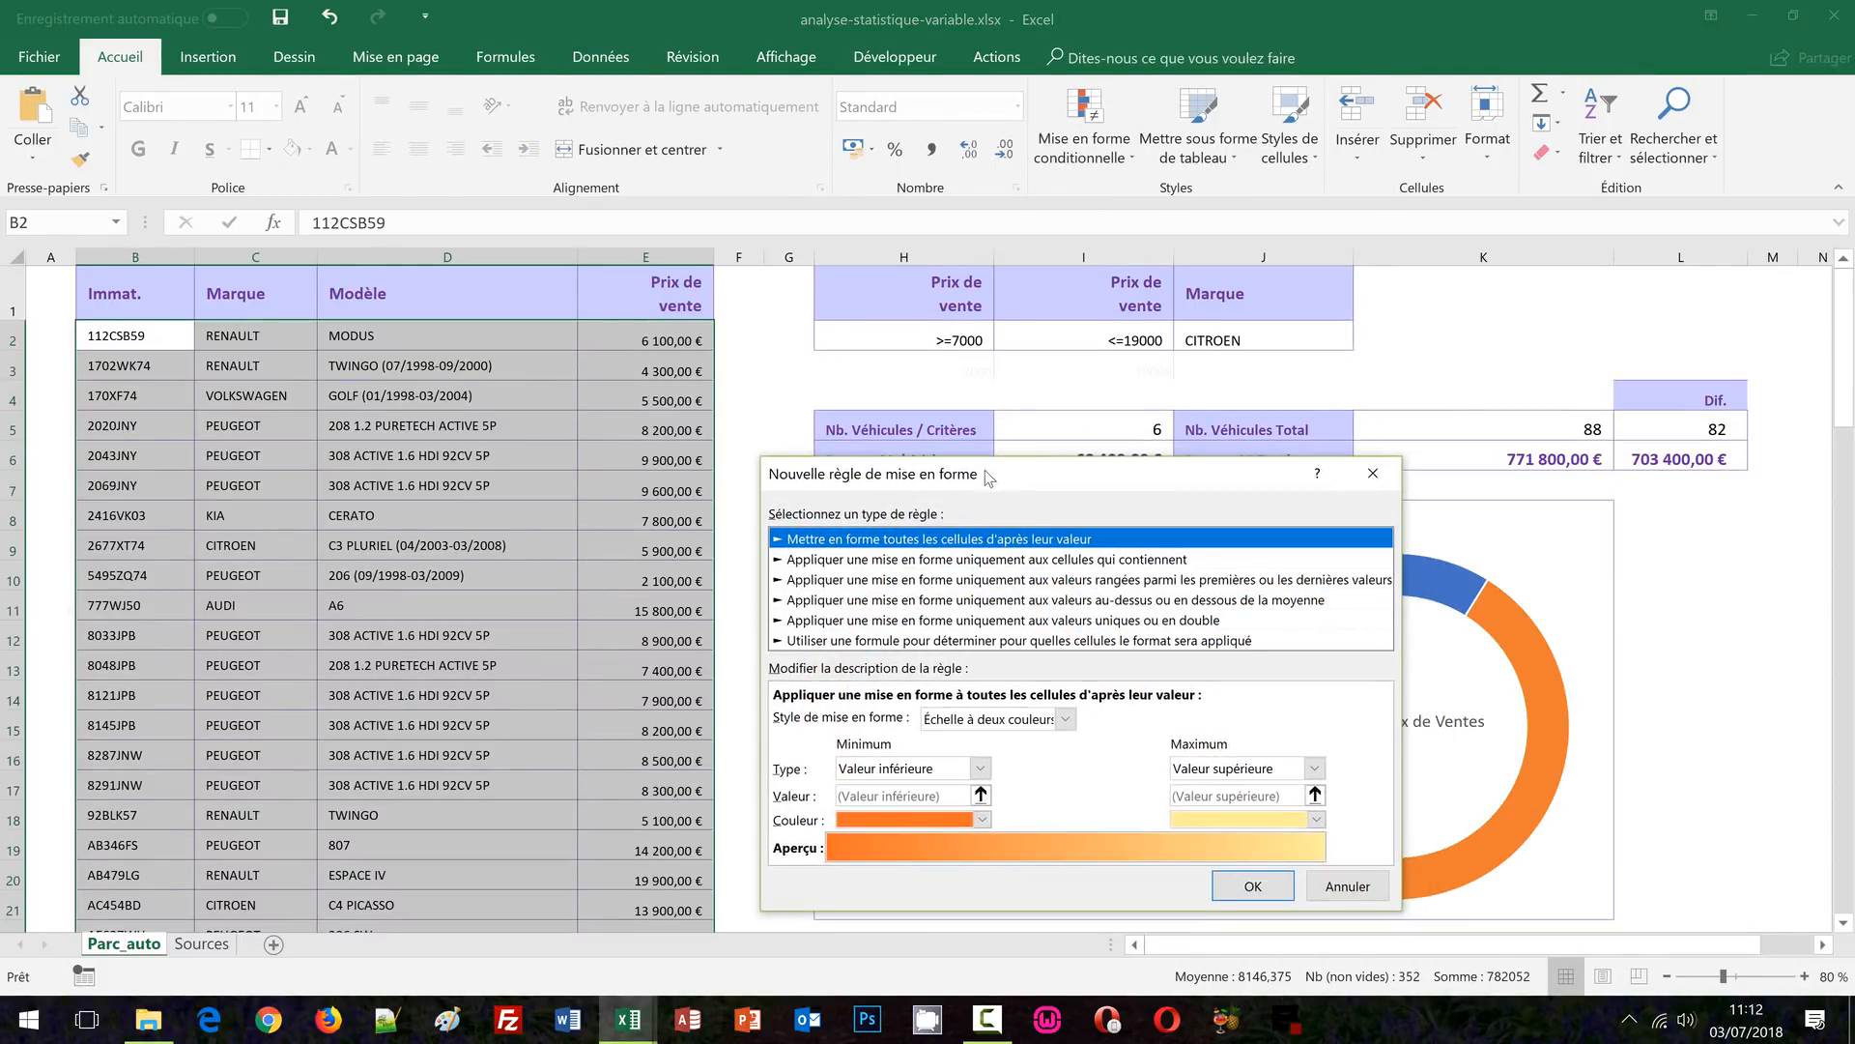
{"action": "left_click", "coordinate": [949, 640]}
{"action": "left_click", "coordinate": [870, 717]}
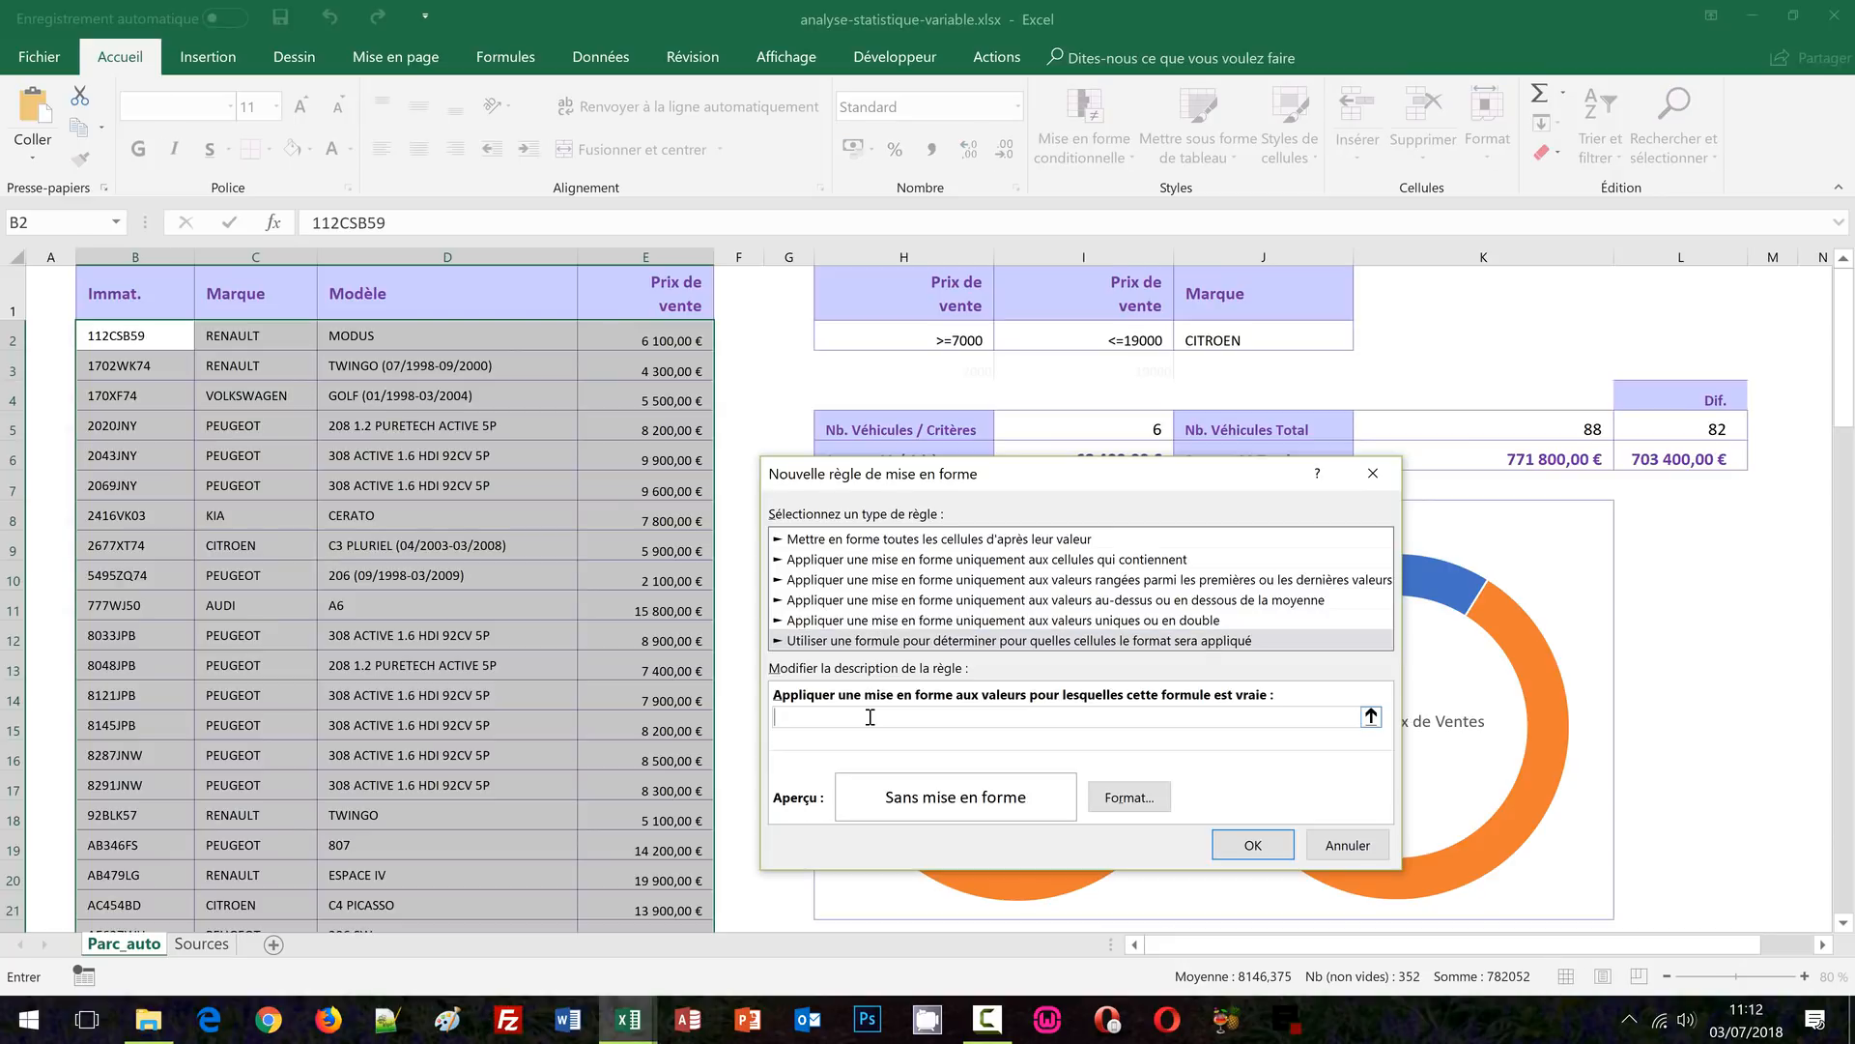
{"action": "type", "text": "=ET($H$2<>\"\";$I$2=\"\";$J$2=\"\";$E2>=$H$3)"}
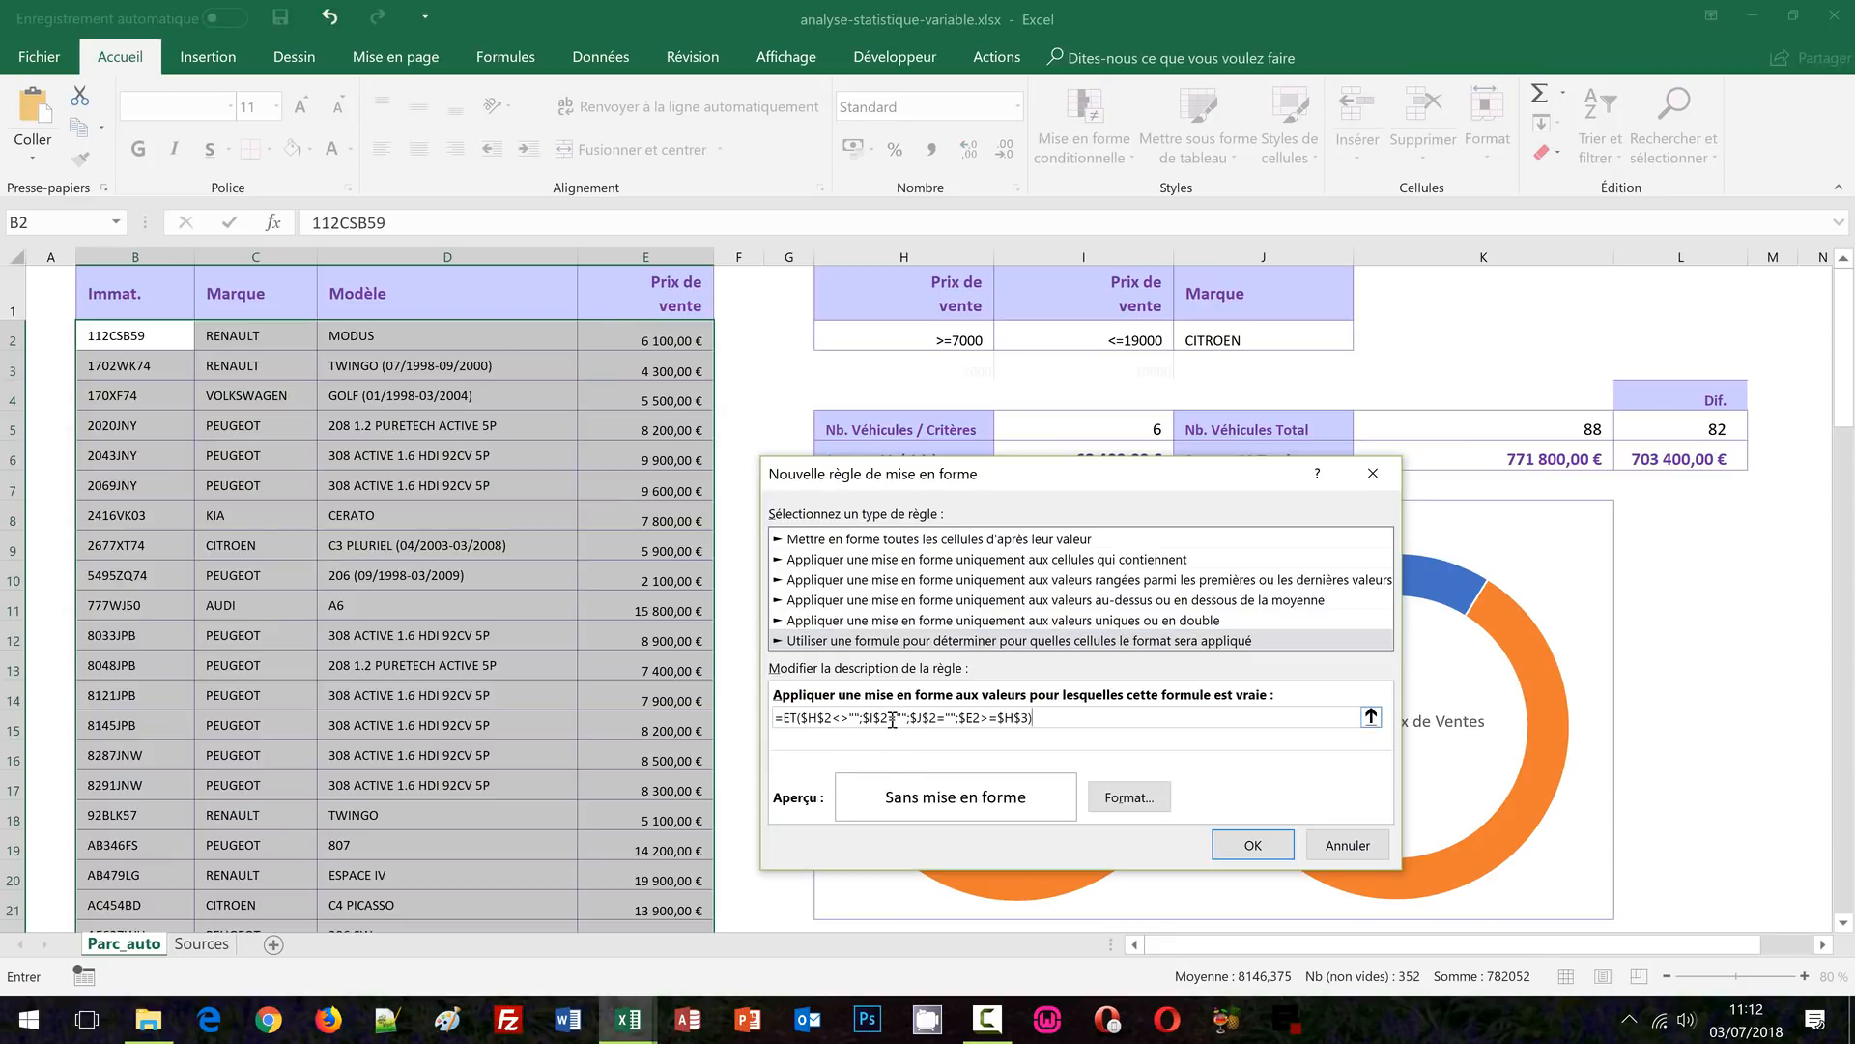
Change the maximum price and brand tests to $I$2<>"" and $J$2<>"" so that all three criteria must be filled in
{"action": "key", "text": "BackSpace"}
{"action": "type", "text": "<>"}
{"action": "key", "text": "BackSpace"}
{"action": "type", "text": "<>"}
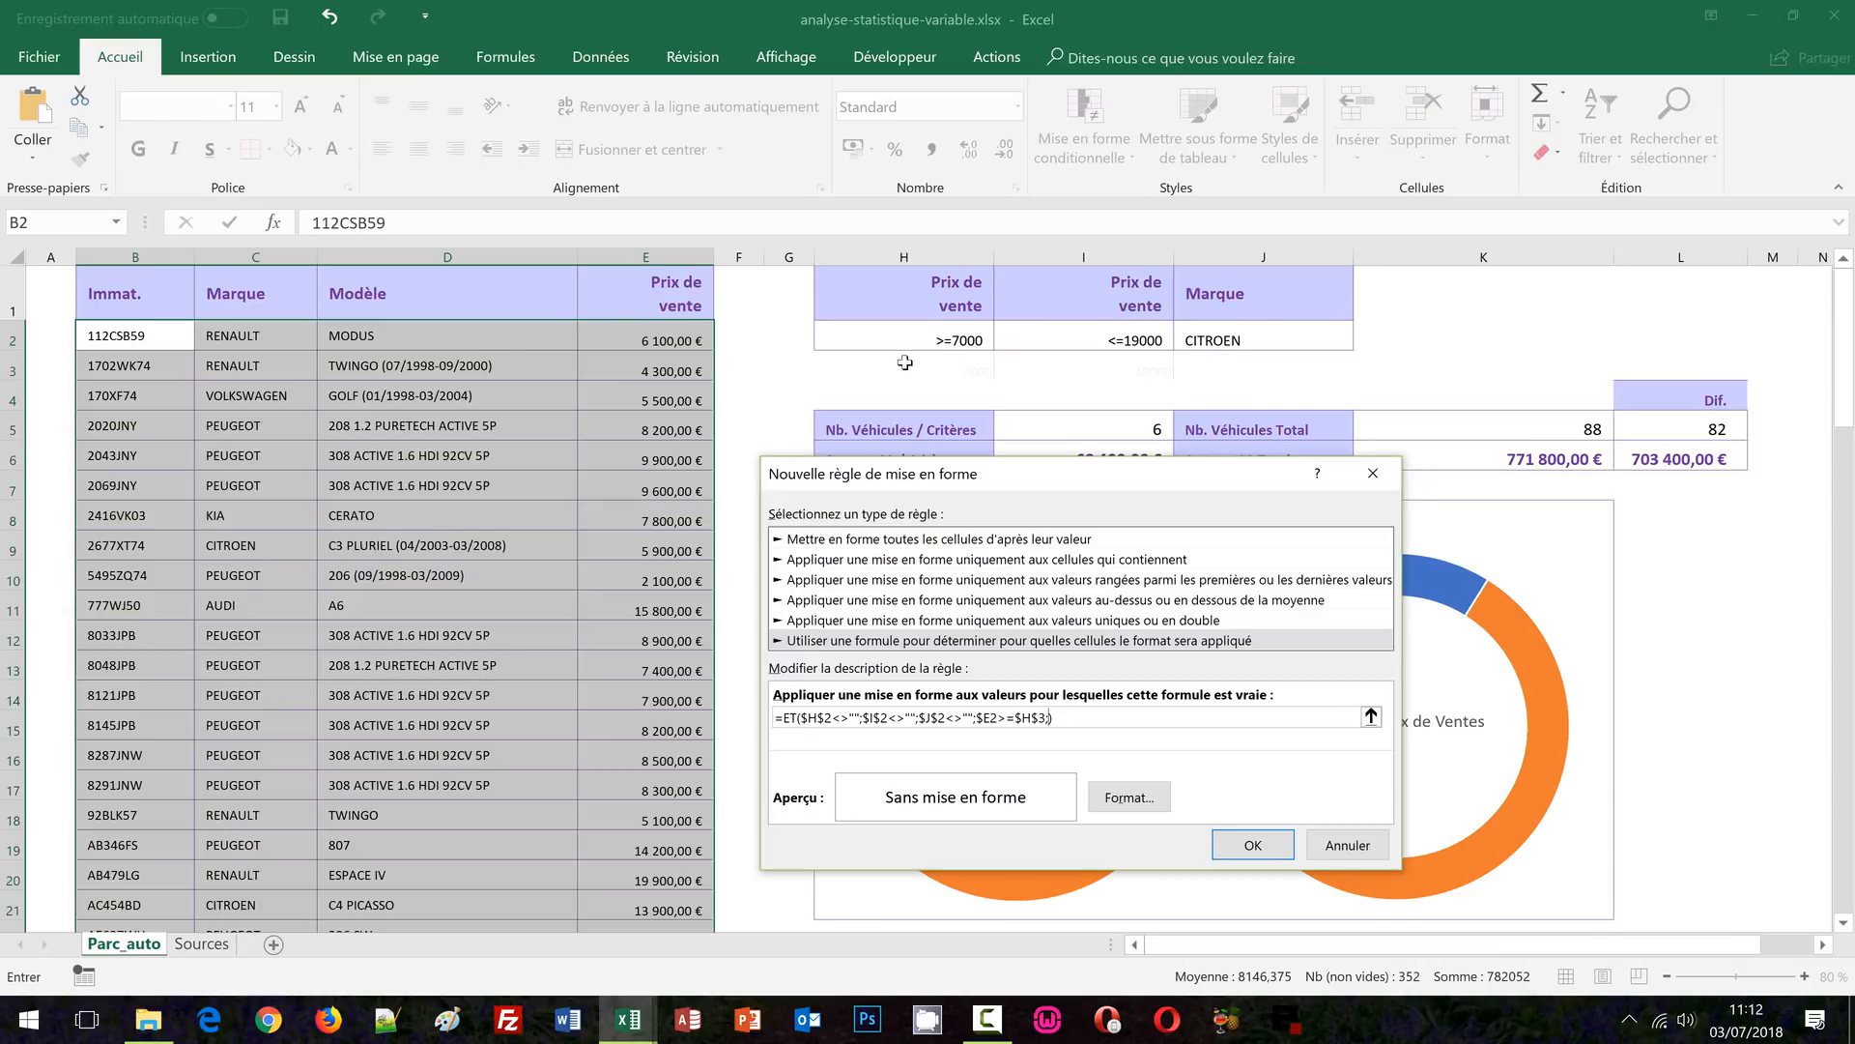
Add the upper price bound comparison $E2<=$I$3 to the three-criteria formula, locking only column E of the table reference
{"action": "left_click", "coordinate": [681, 337]}
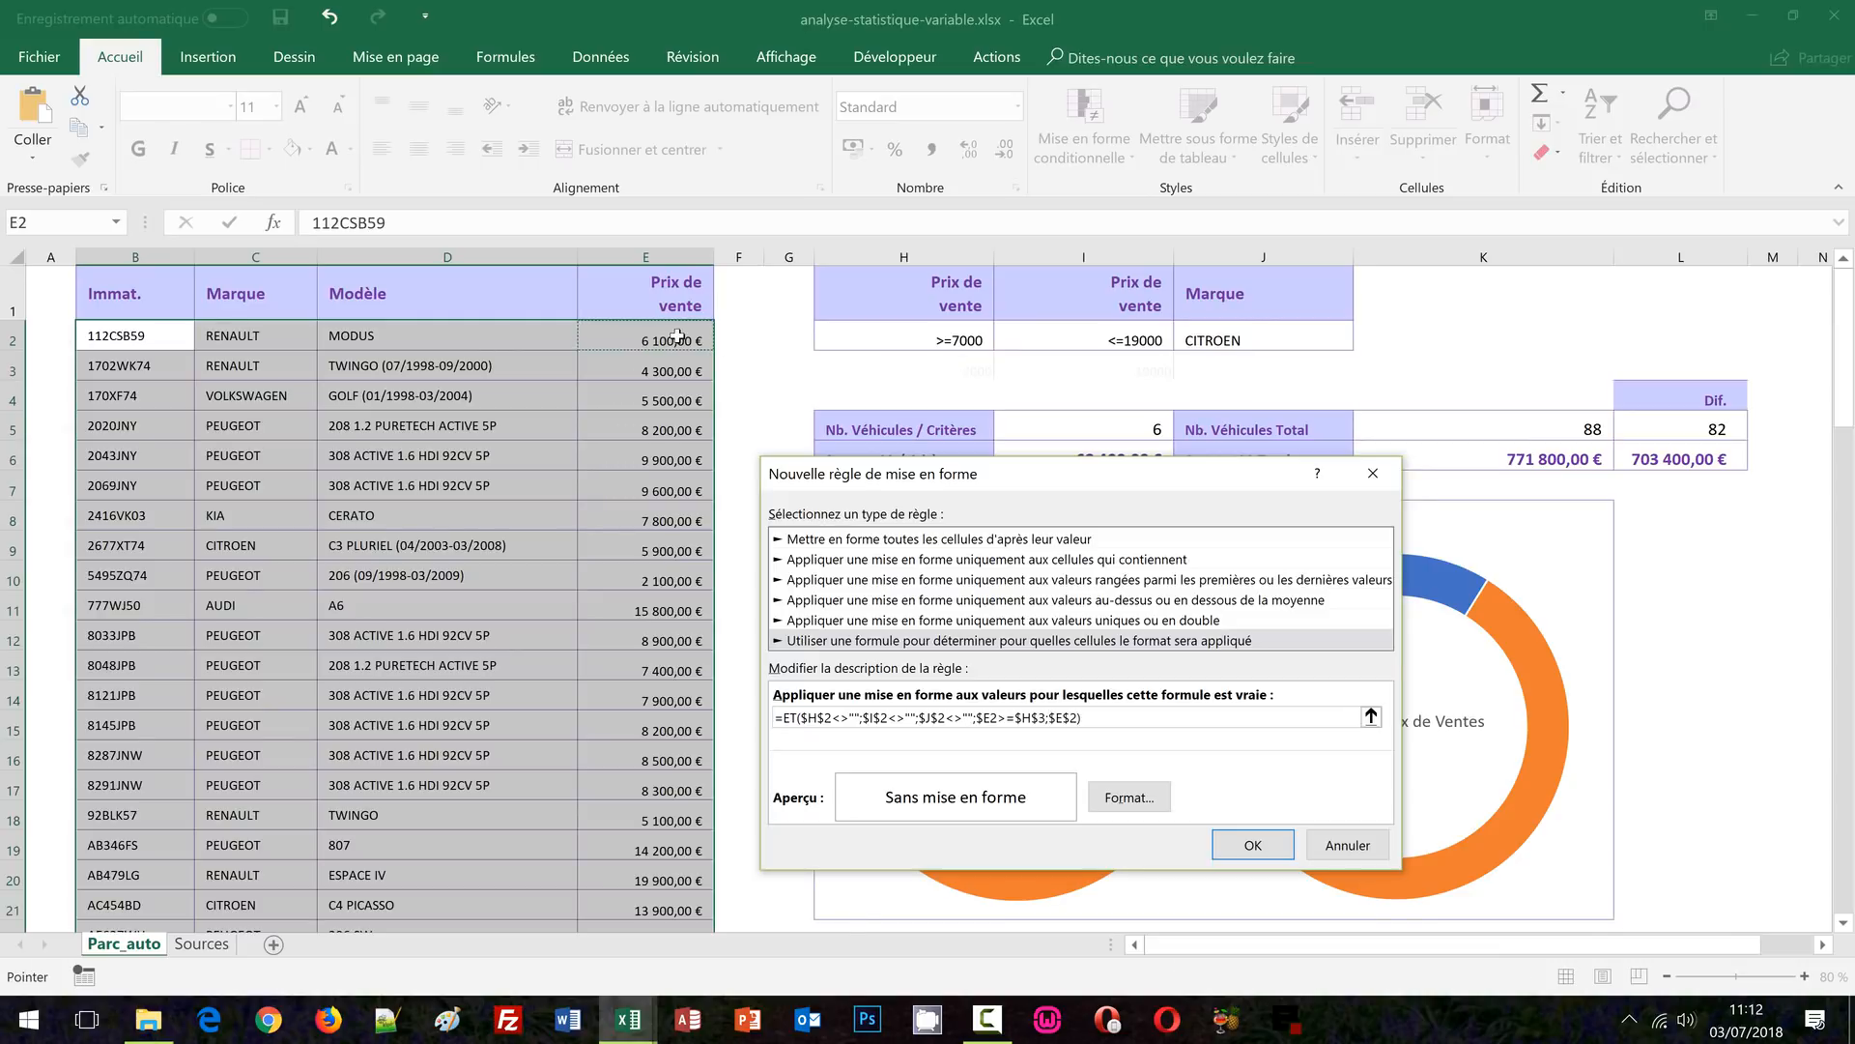
{"action": "key", "text": "F4"}
{"action": "type", "text": "<="}
{"action": "left_click", "coordinate": [1147, 368]}
Complete the three-criteria formula with the brand comparison $C2=$J$2, locking only column C of the table reference
{"action": "type", "text": ";"}
{"action": "left_click", "coordinate": [252, 334]}
{"action": "key", "text": "F4"}
{"action": "type", "text": "="}
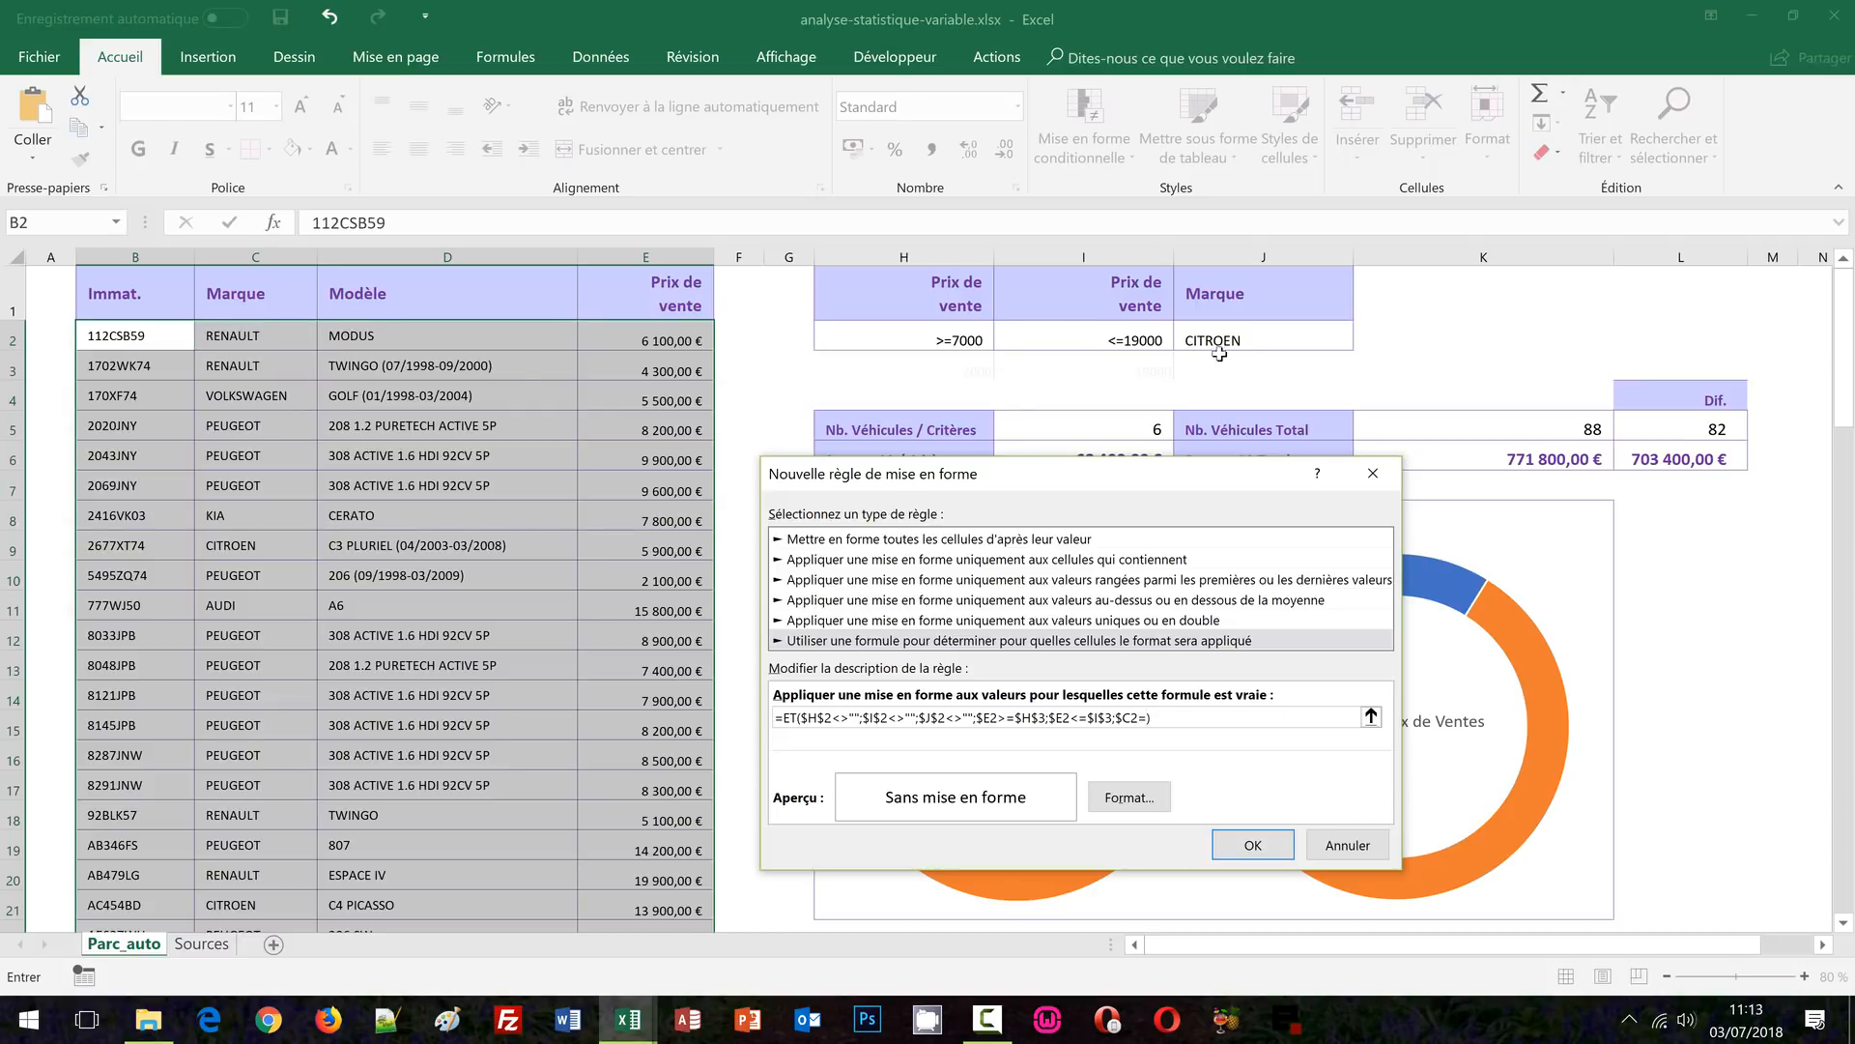
{"action": "left_click", "coordinate": [1250, 334]}
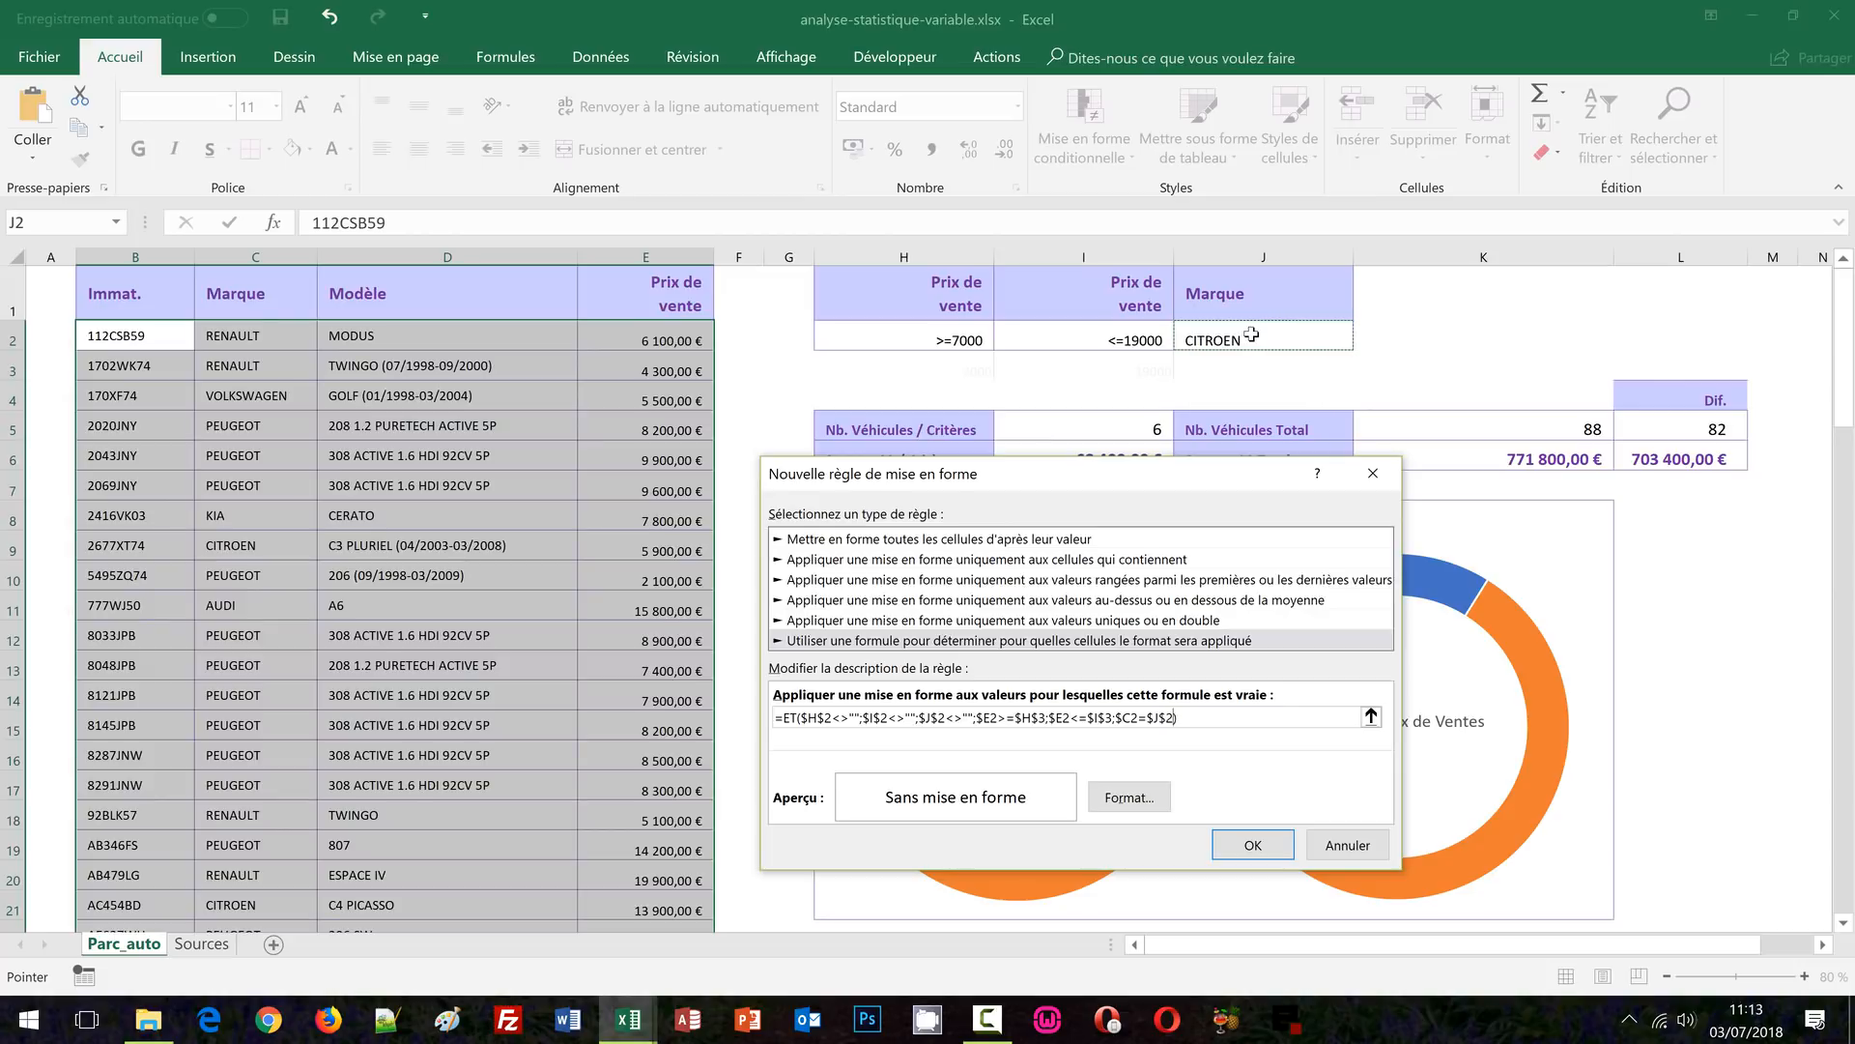
Give the three-criteria rule a light gold fill and dark red font, apply it to the vehicle table, and check the highlighted rows
{"action": "left_click", "coordinate": [1128, 797]}
{"action": "left_click", "coordinate": [1081, 367]}
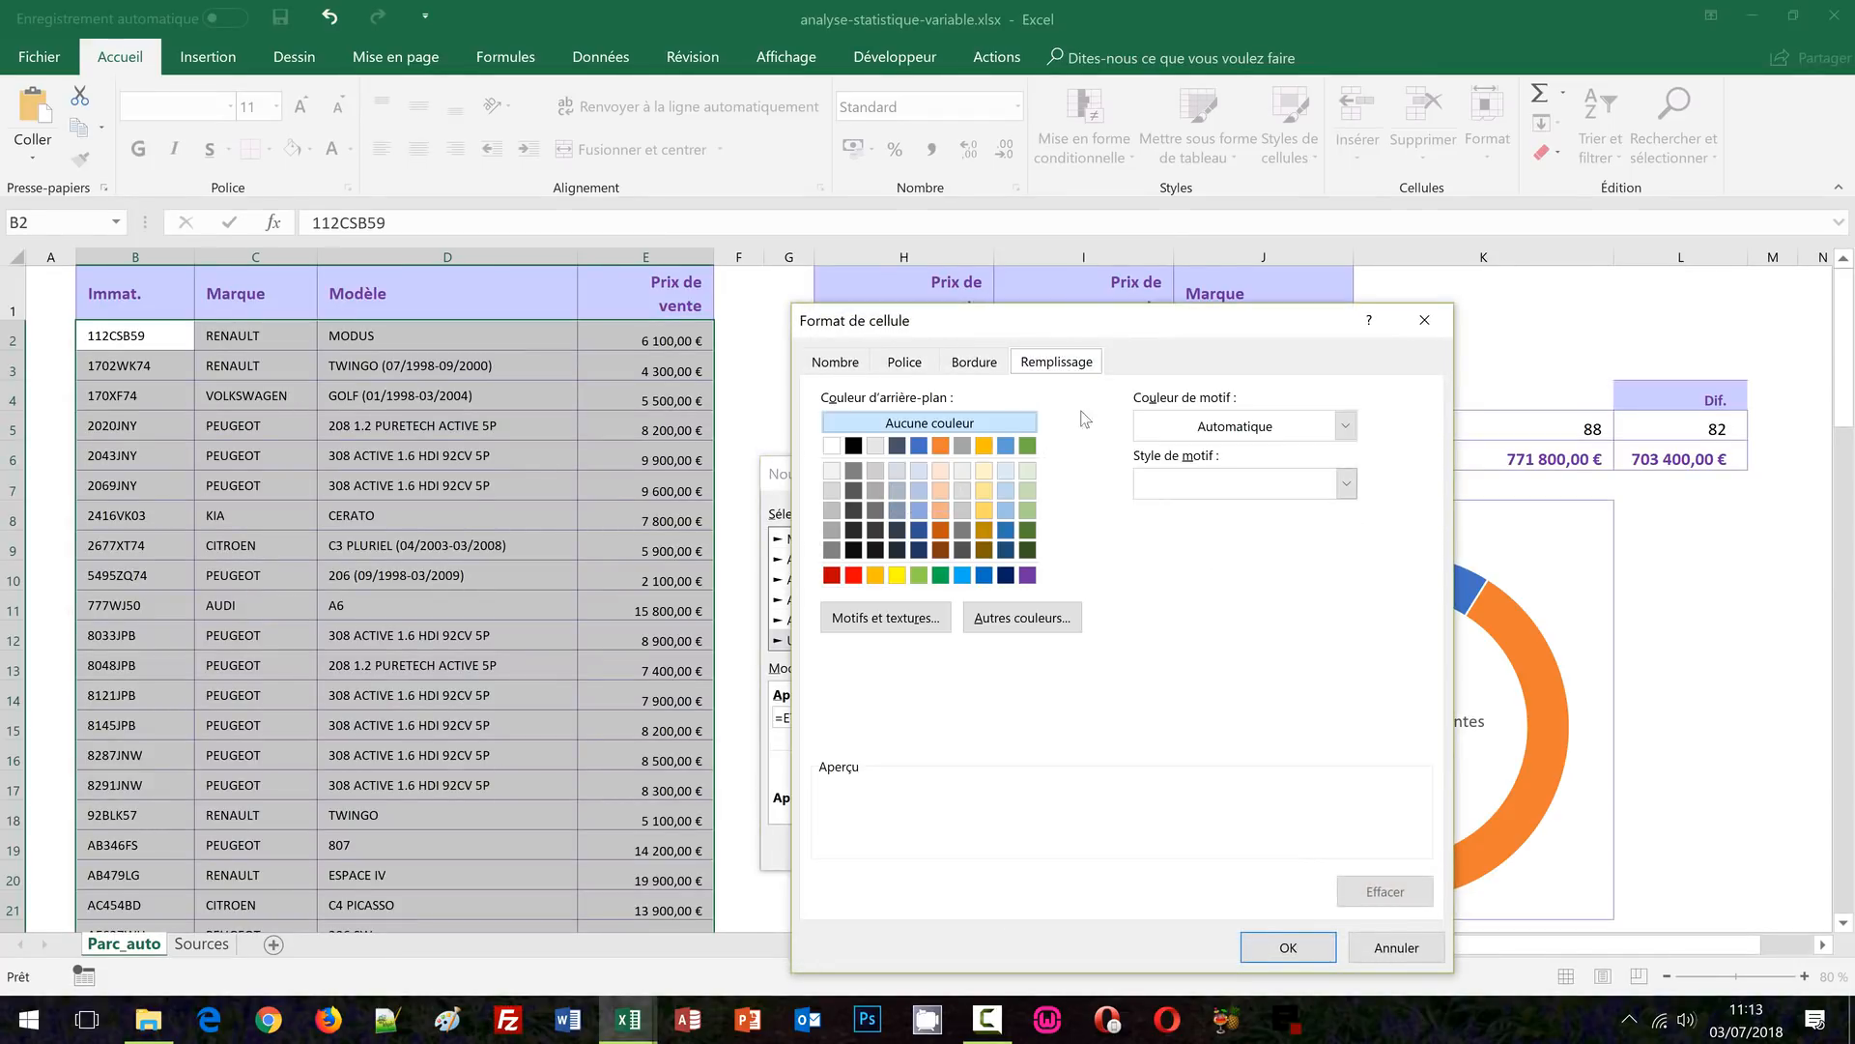
{"action": "left_click", "coordinate": [985, 470]}
{"action": "left_click", "coordinate": [904, 361]}
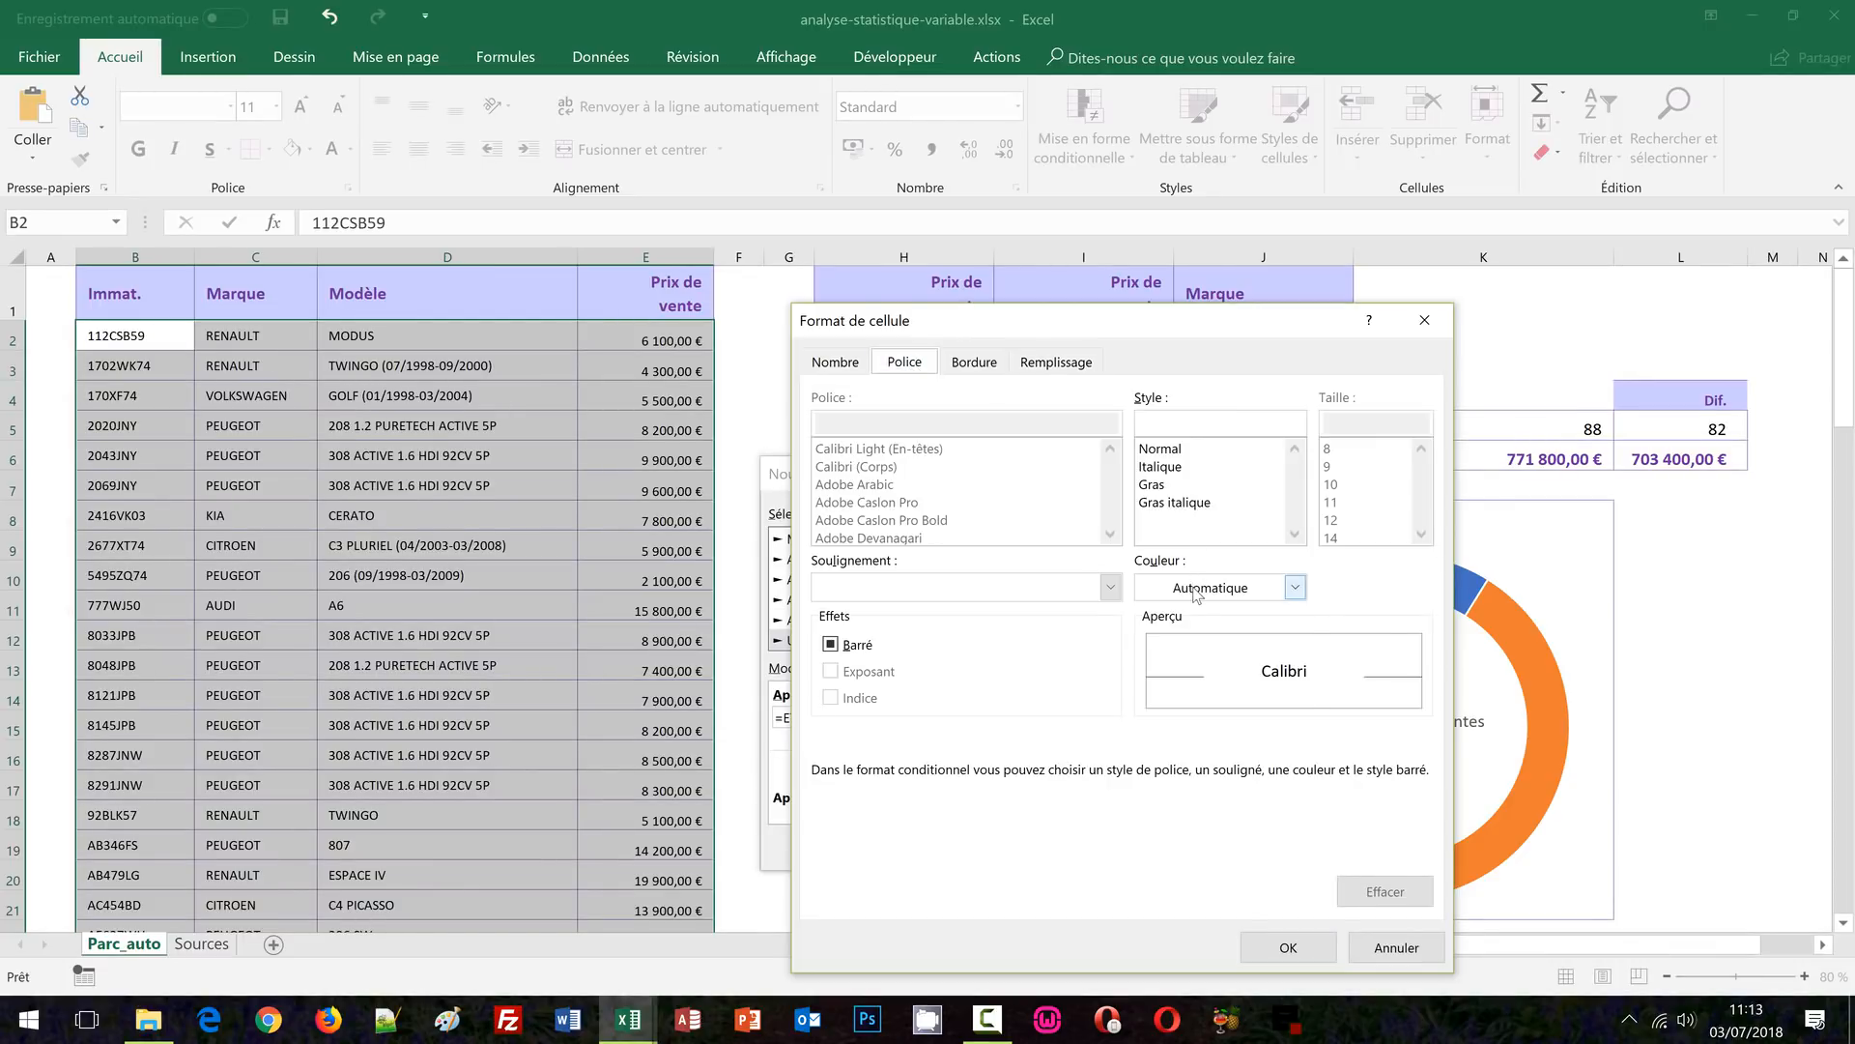
{"action": "left_click", "coordinate": [1295, 587]}
{"action": "left_click", "coordinate": [1144, 783]}
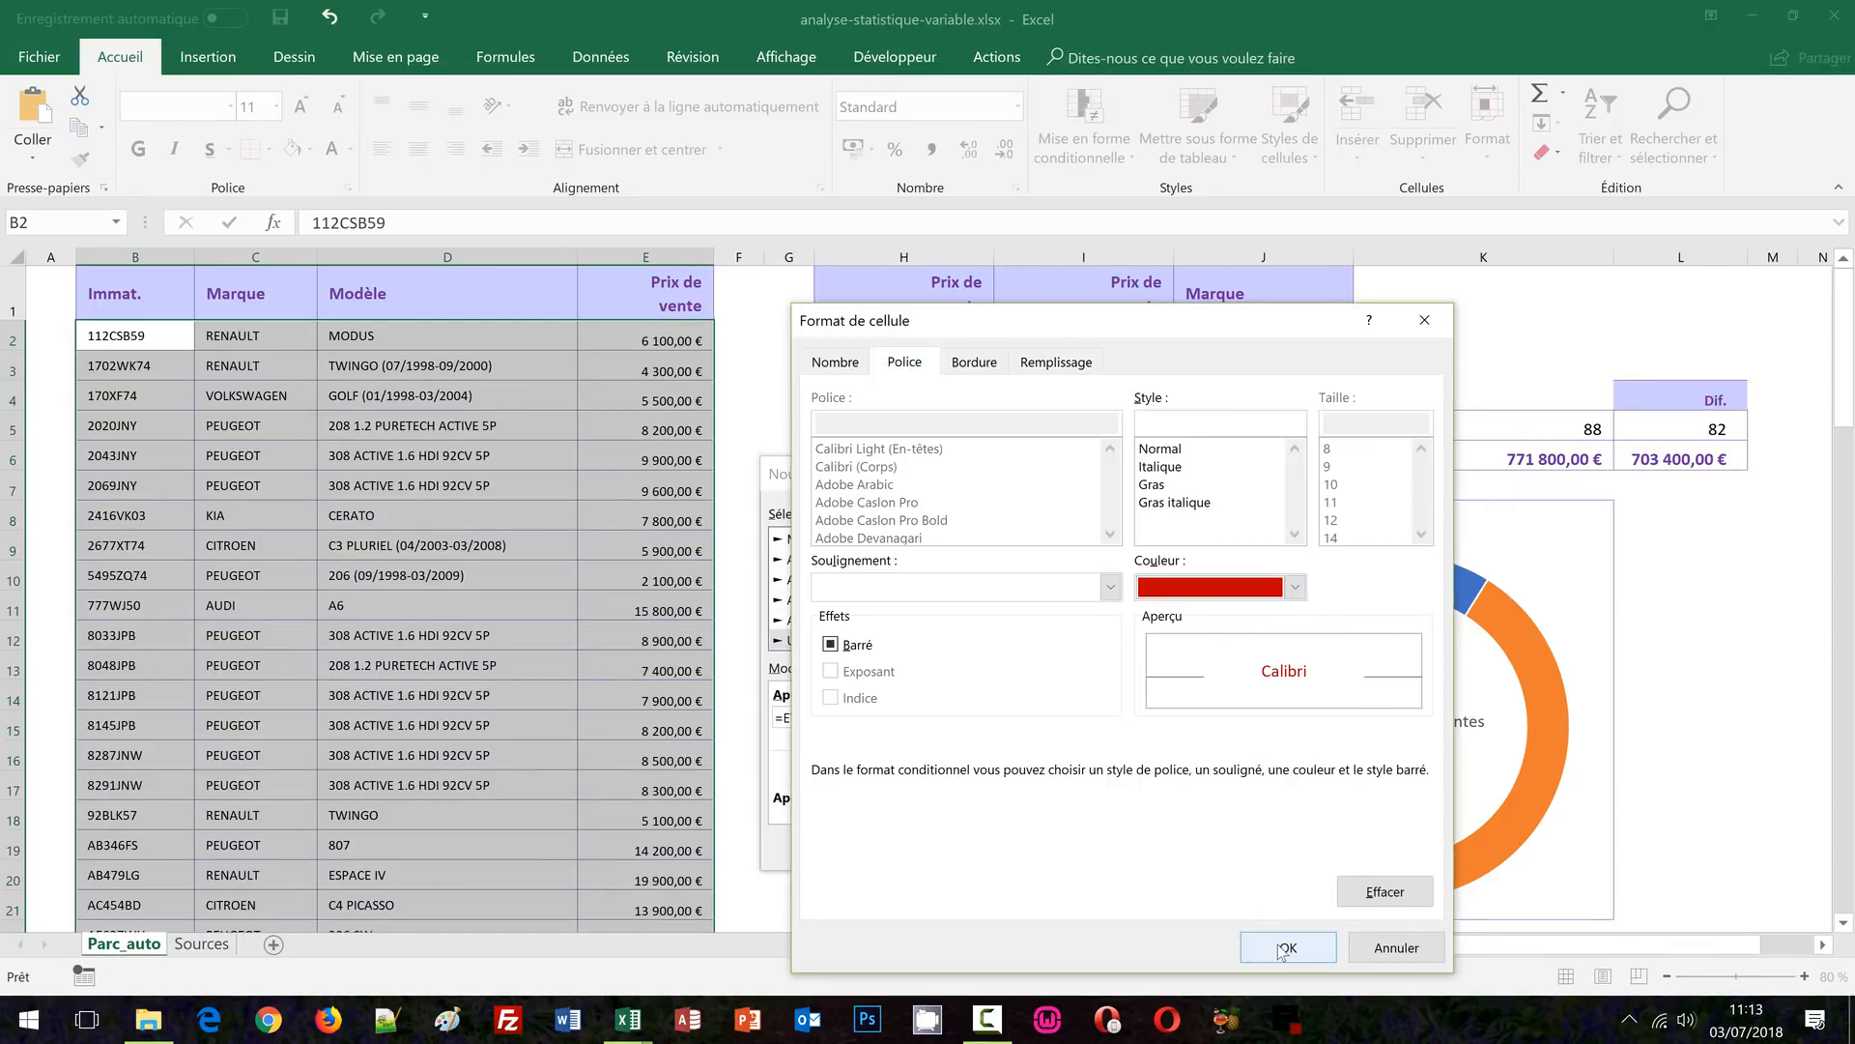
{"action": "left_click", "coordinate": [1288, 947]}
{"action": "left_click", "coordinate": [1248, 843]}
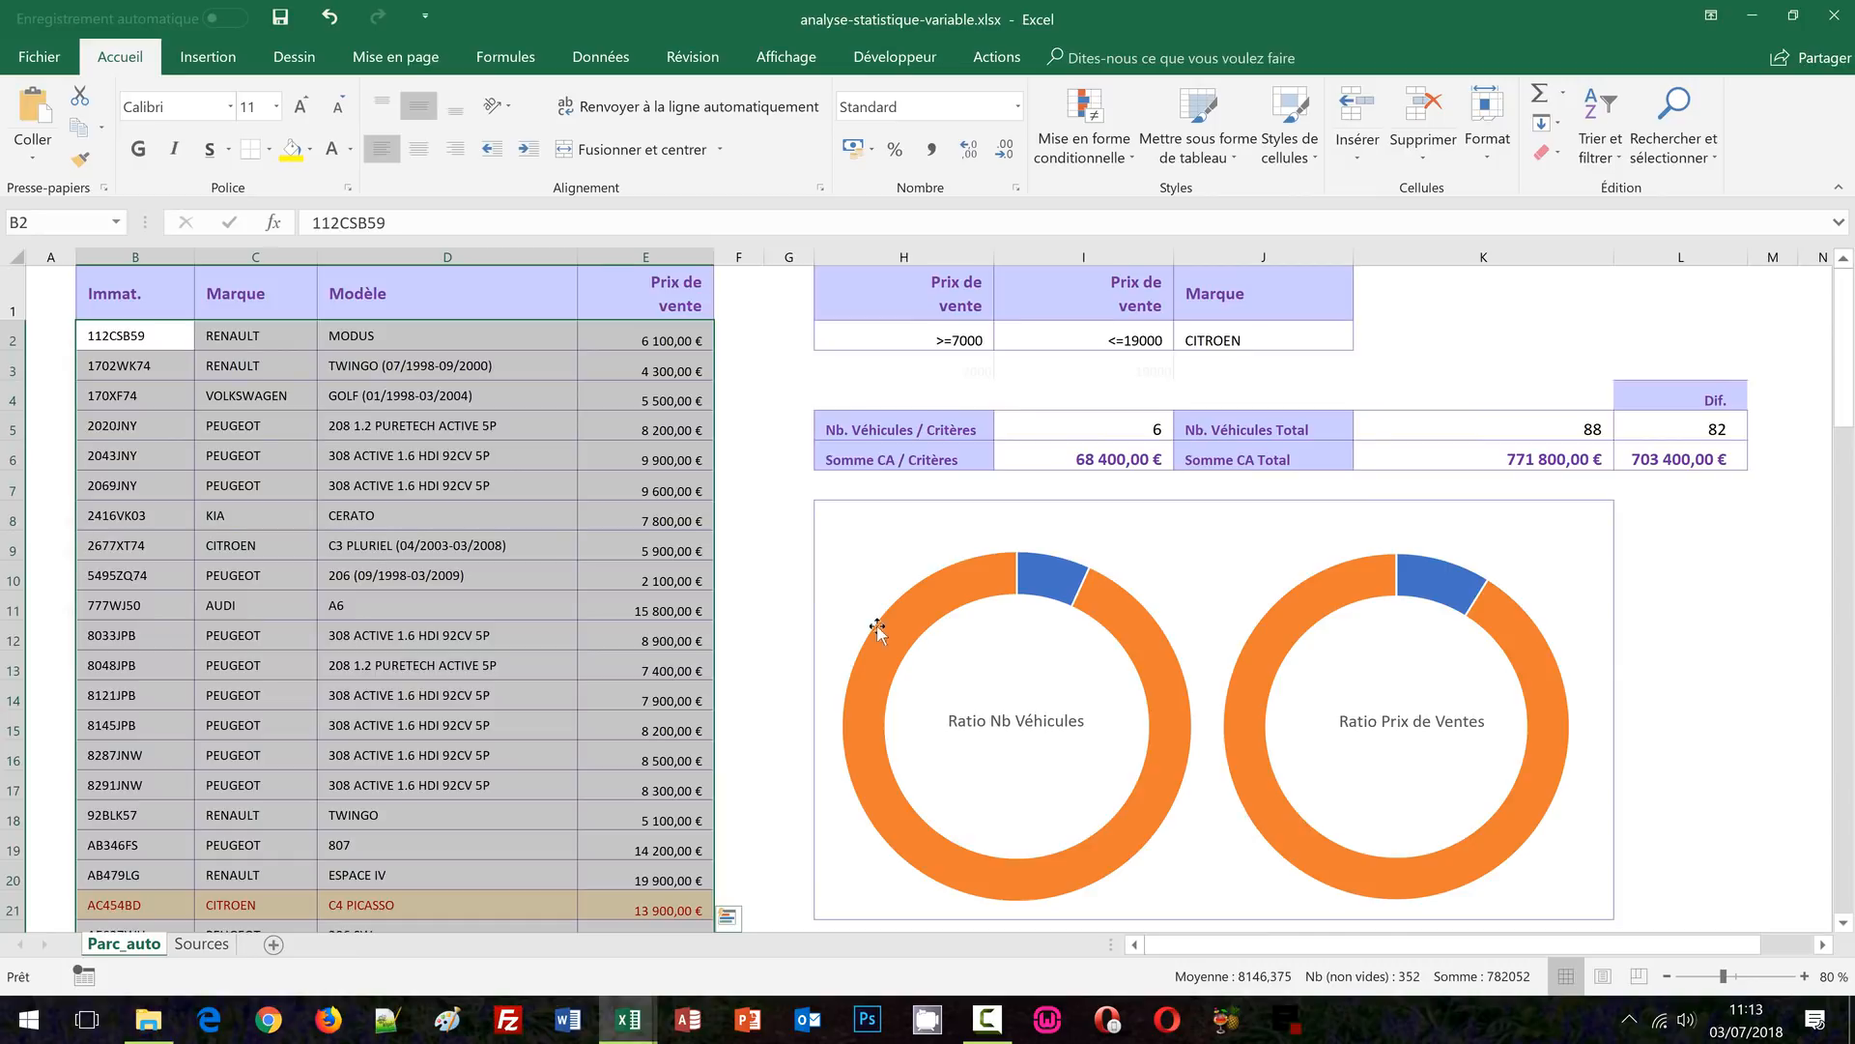
{"action": "left_click", "coordinate": [793, 619]}
{"action": "scroll", "coordinate": [793, 620], "scroll_direction": "down", "scroll_amount": 6}
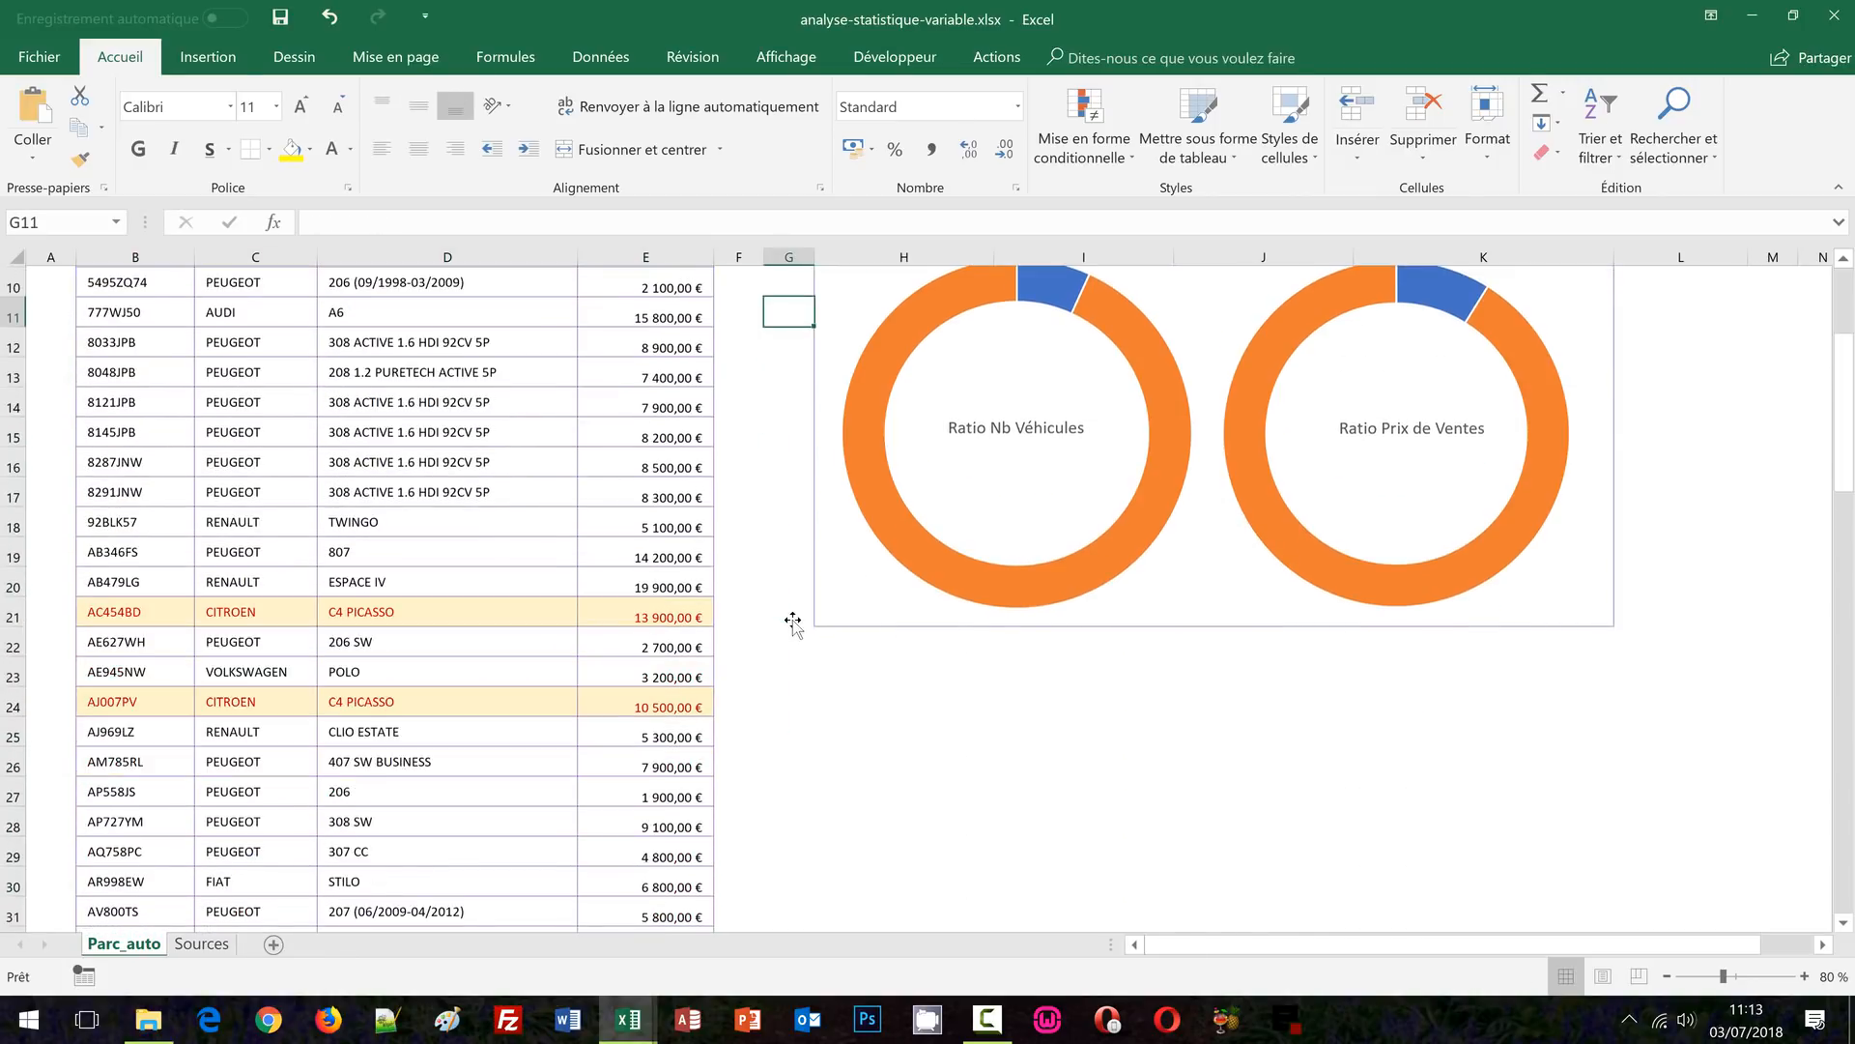
{"action": "scroll", "coordinate": [793, 619], "scroll_direction": "up", "scroll_amount": 6}
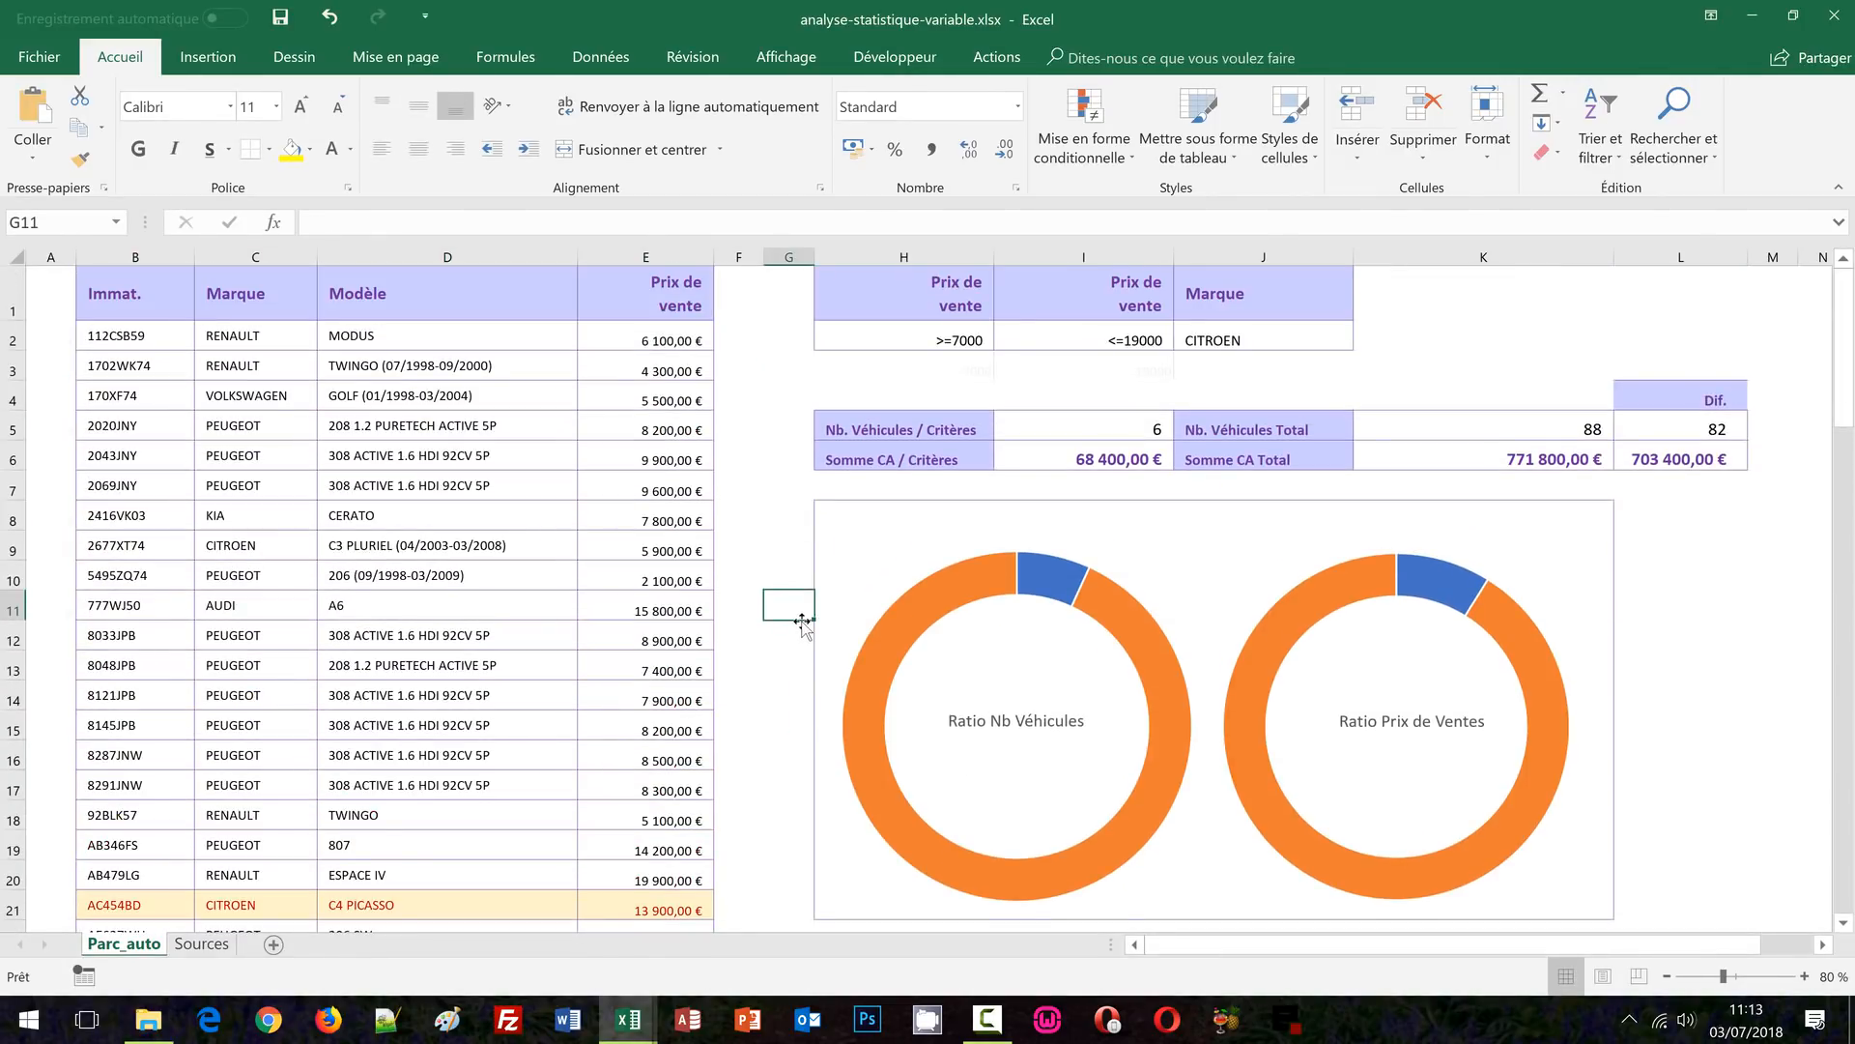
Clear all three criteria in H2:J2 and inspect the minimum price extraction formula in H3
{"action": "left_click", "coordinate": [1616, 311]}
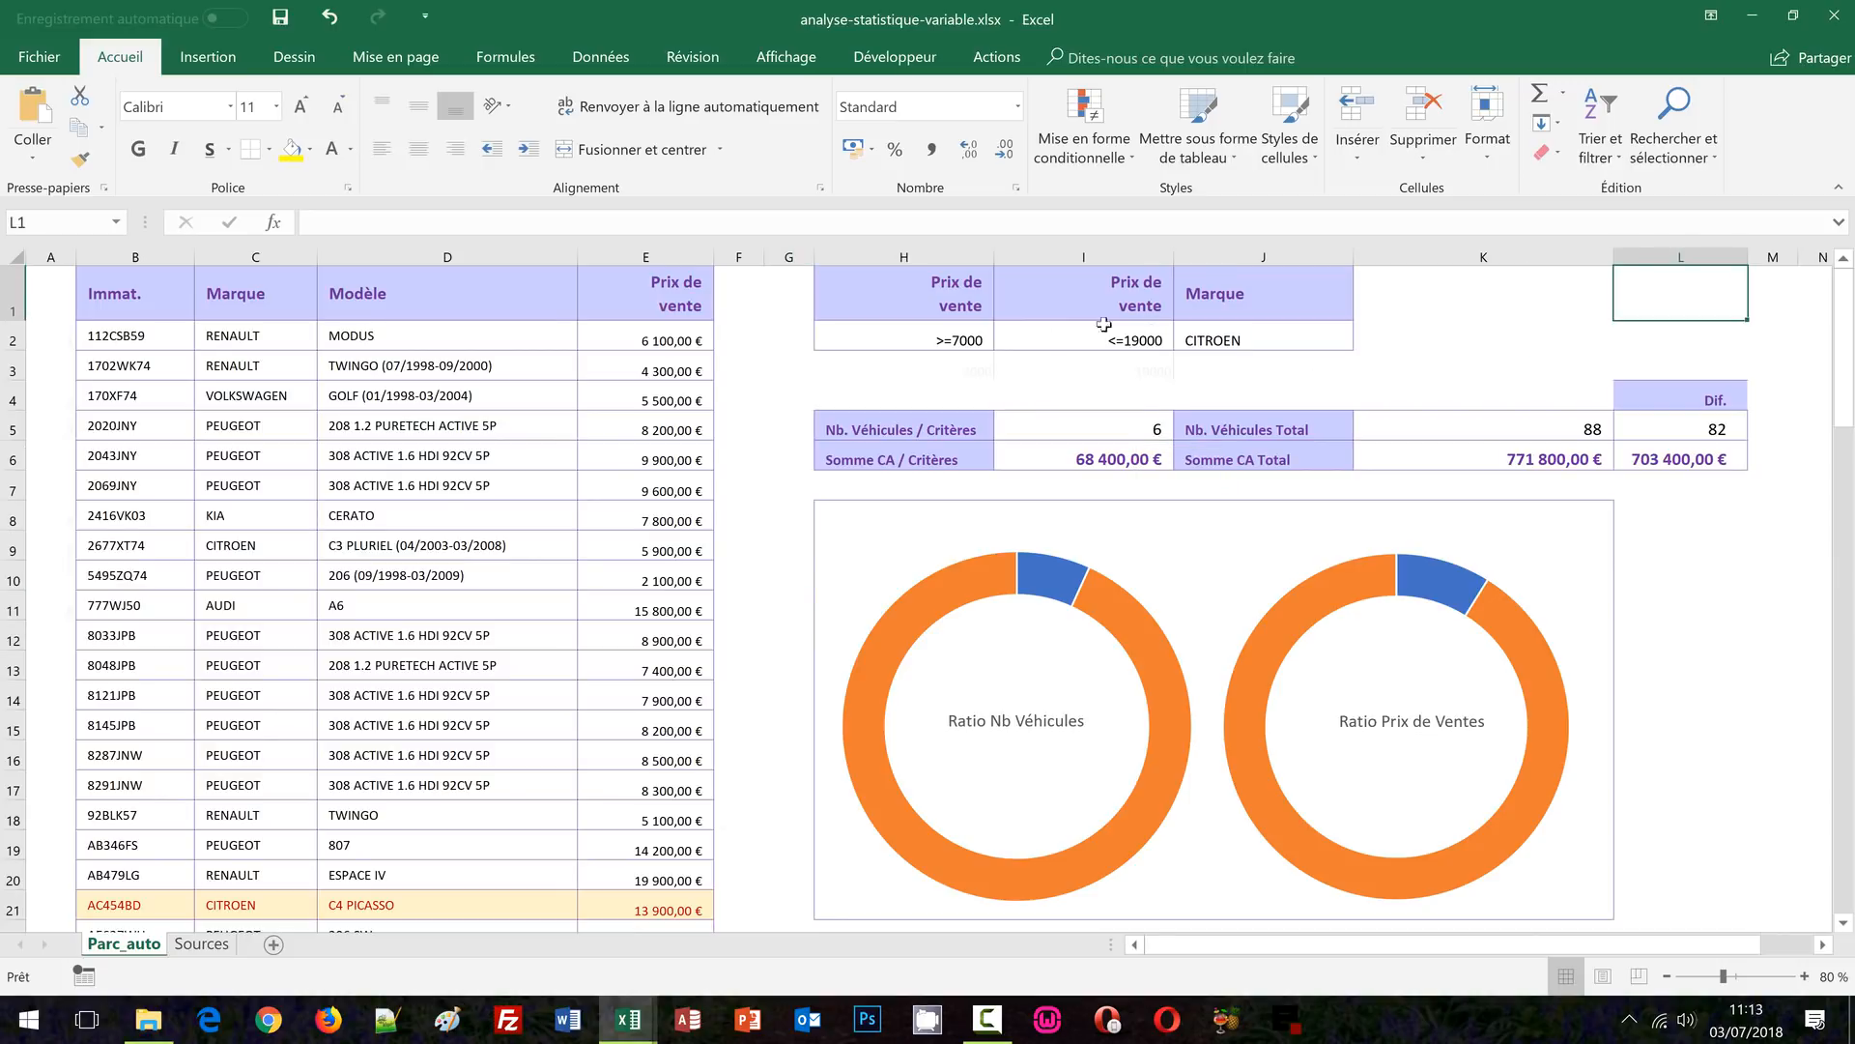
{"action": "left_click_drag", "start_coordinate": [968, 335], "coordinate": [1191, 340]}
{"action": "key", "text": "Delete"}
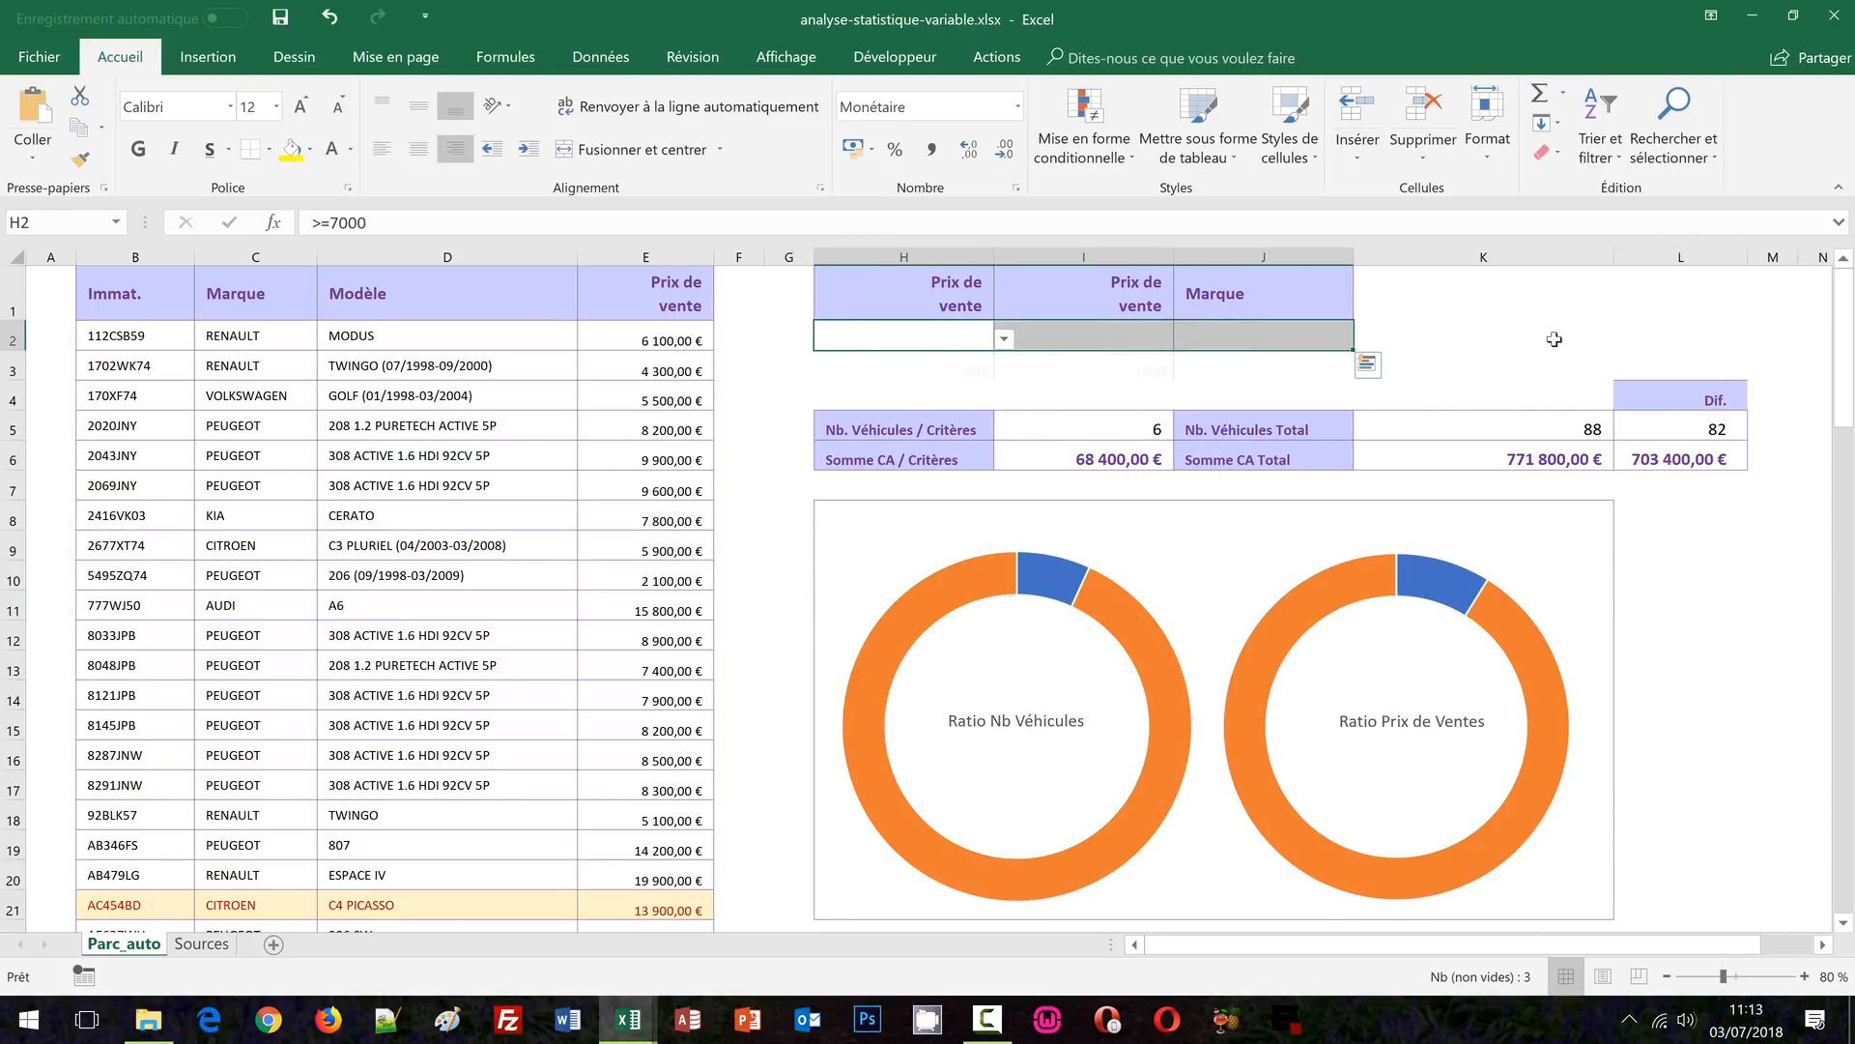
{"action": "left_click", "coordinate": [1540, 331]}
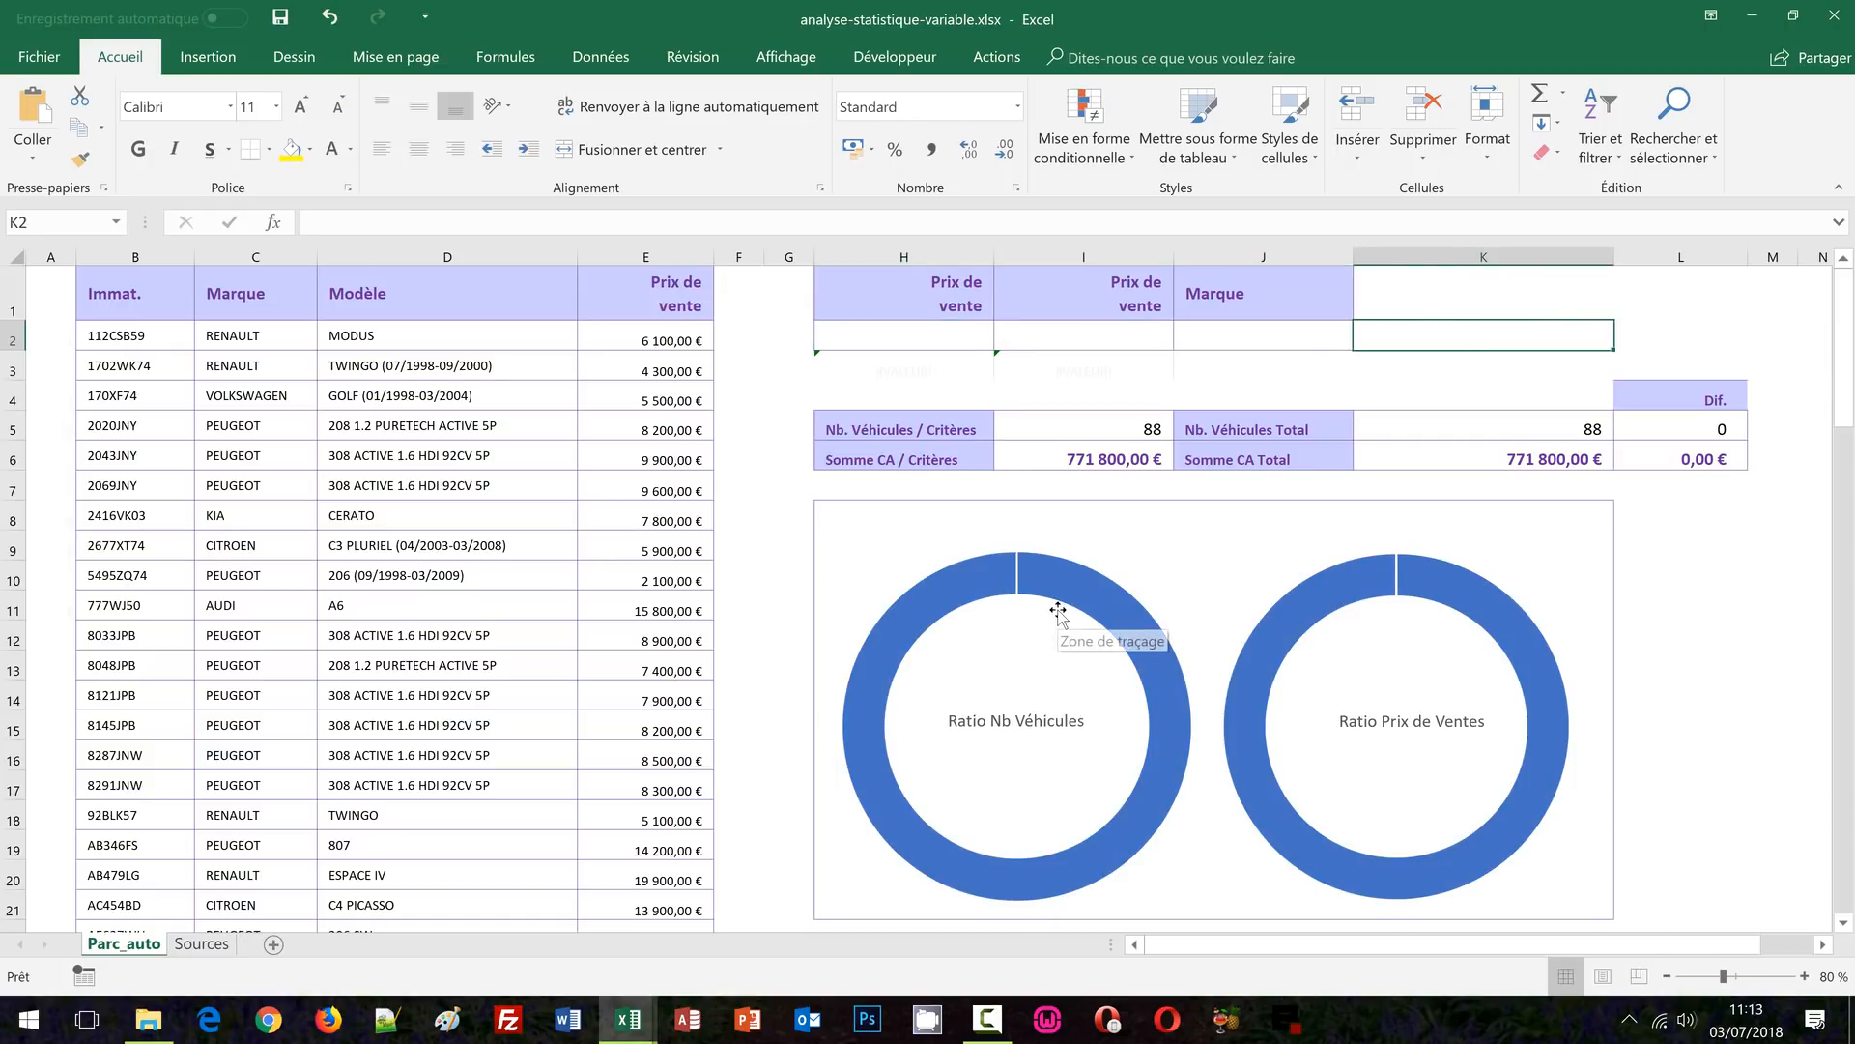
{"action": "left_click", "coordinate": [918, 369]}
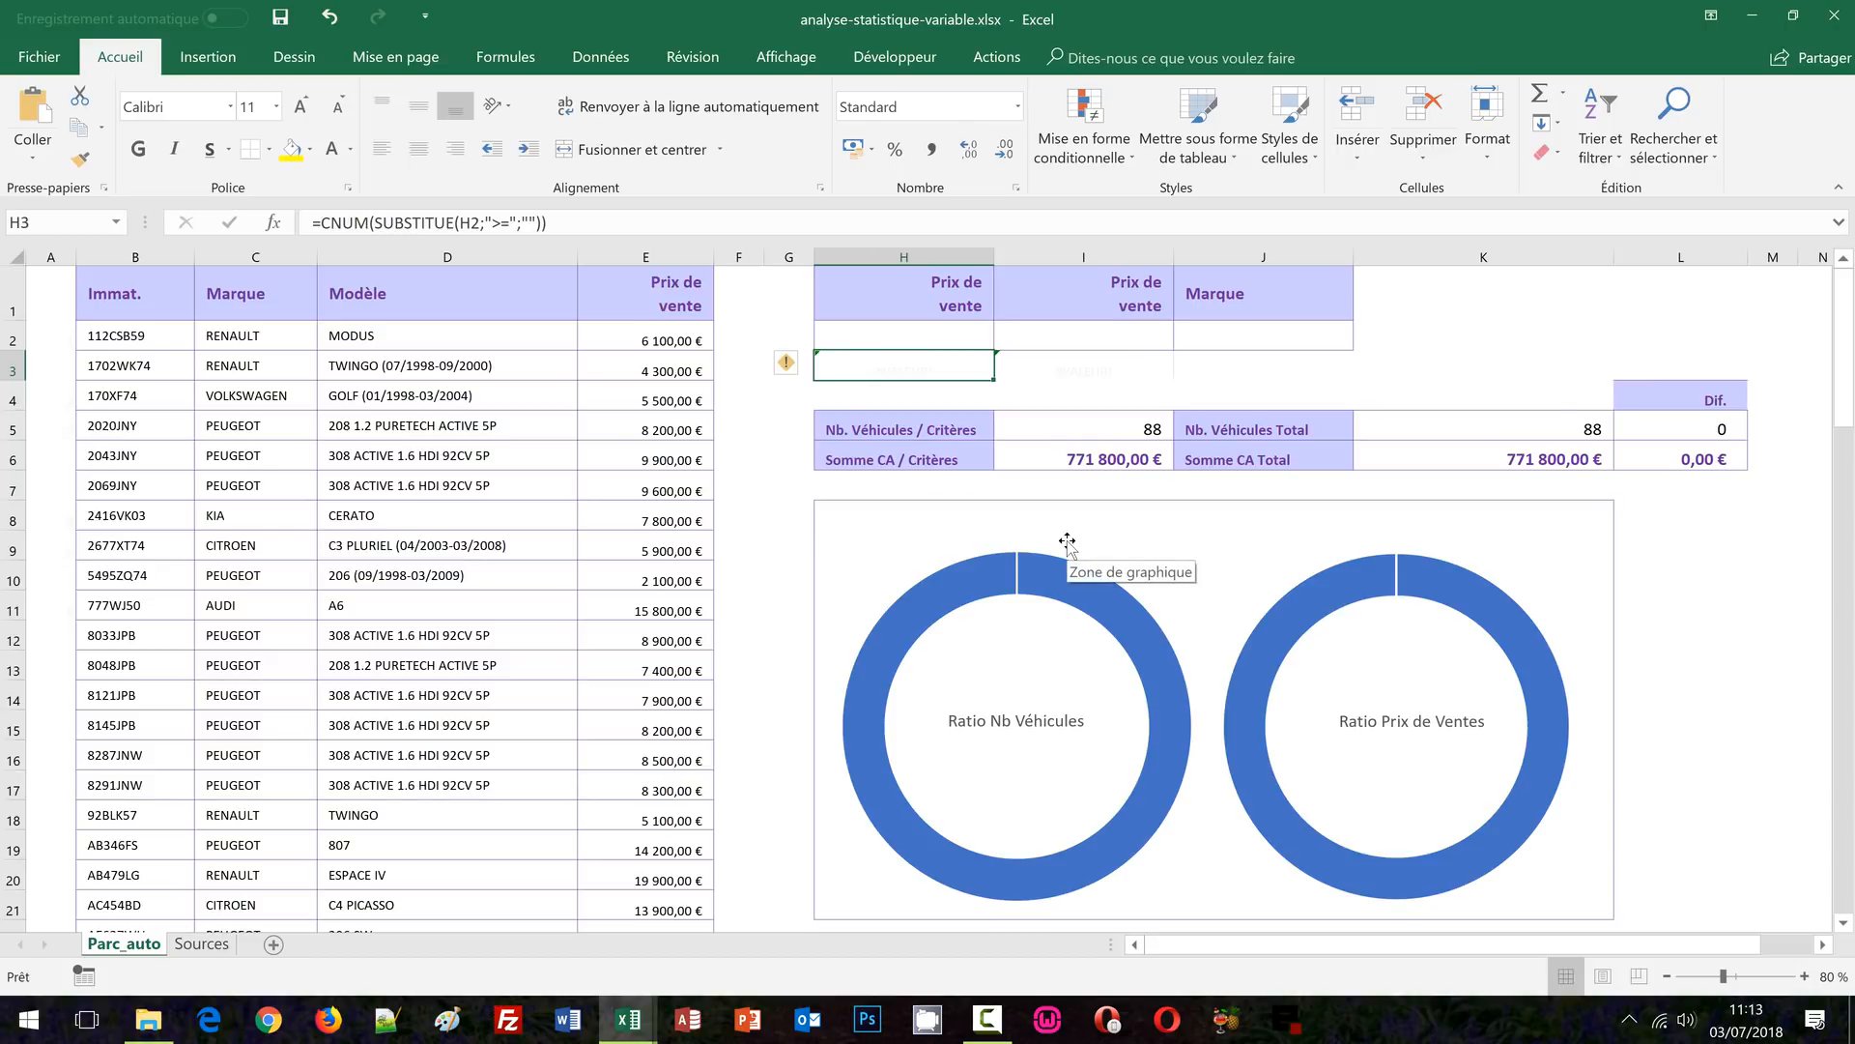
{"action": "left_click", "coordinate": [1664, 602]}
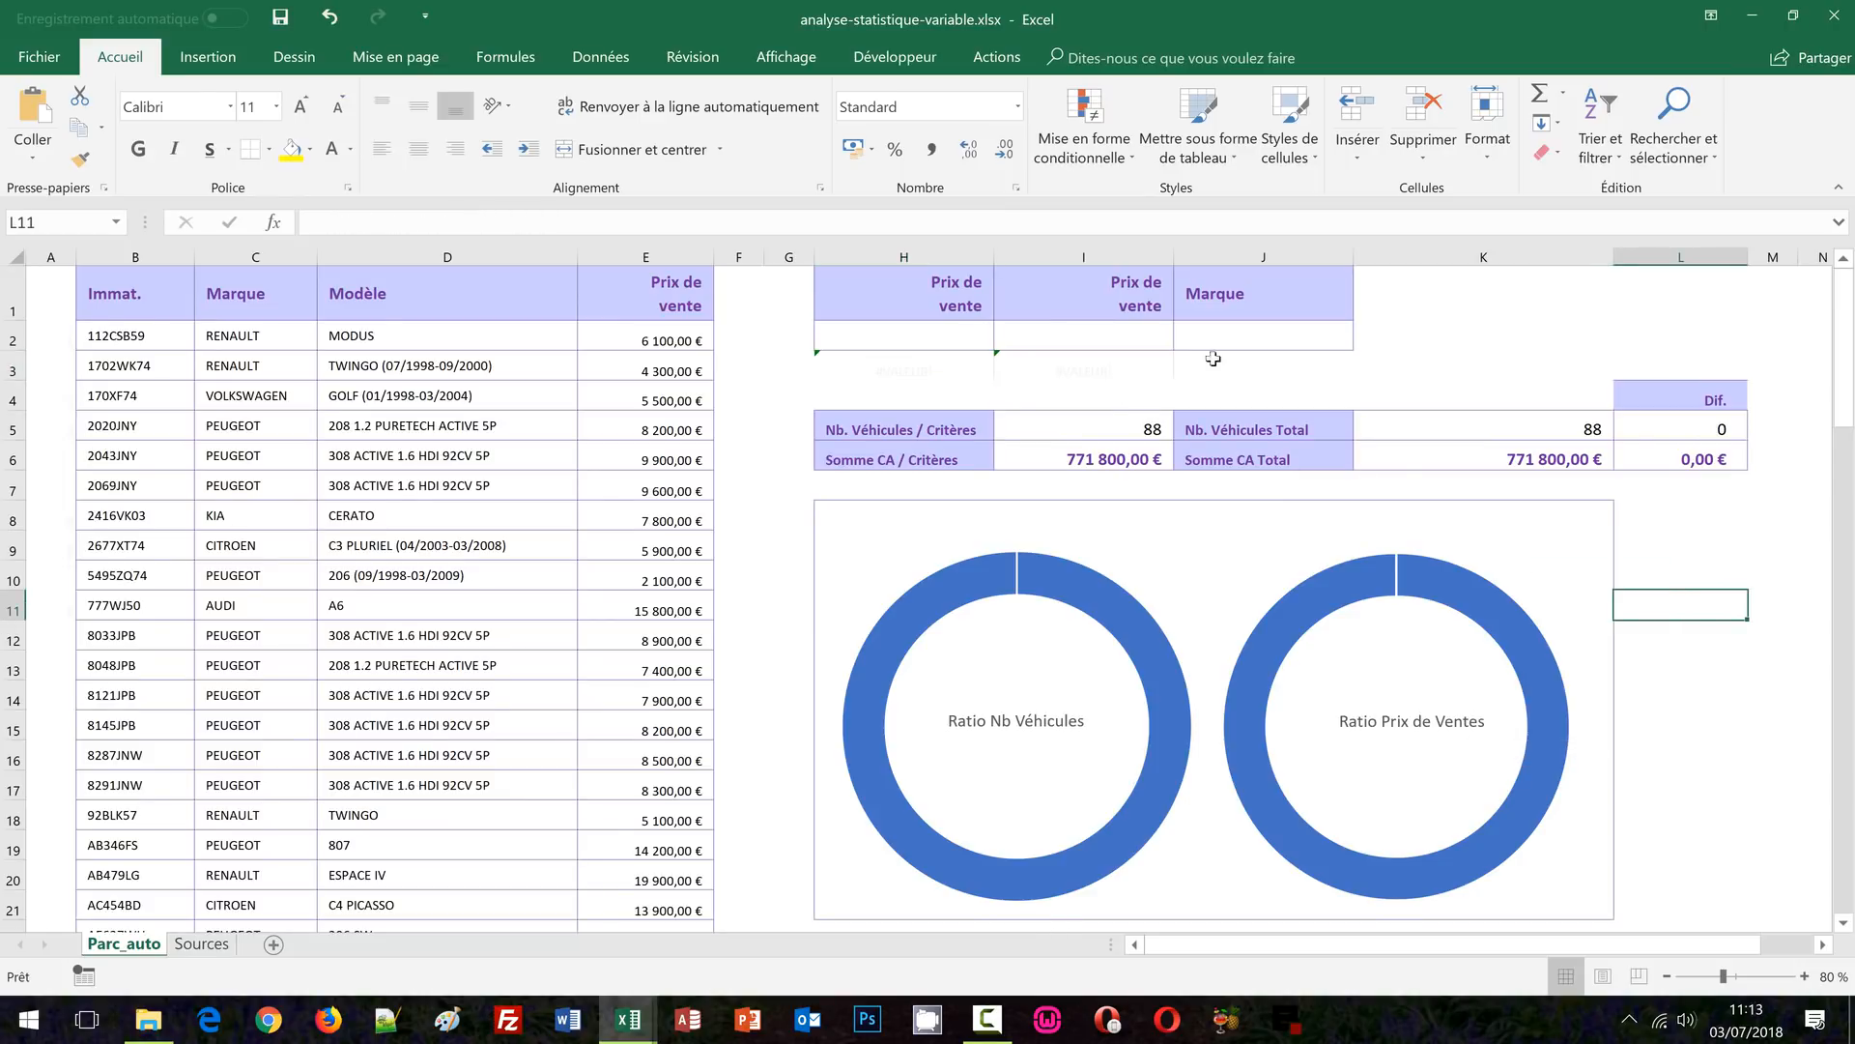
Test the brand criterion alone by choosing PEUGEOT in J2, review the highlighted rows, and clear the brand
{"action": "left_click", "coordinate": [1324, 340]}
{"action": "left_click", "coordinate": [1364, 344]}
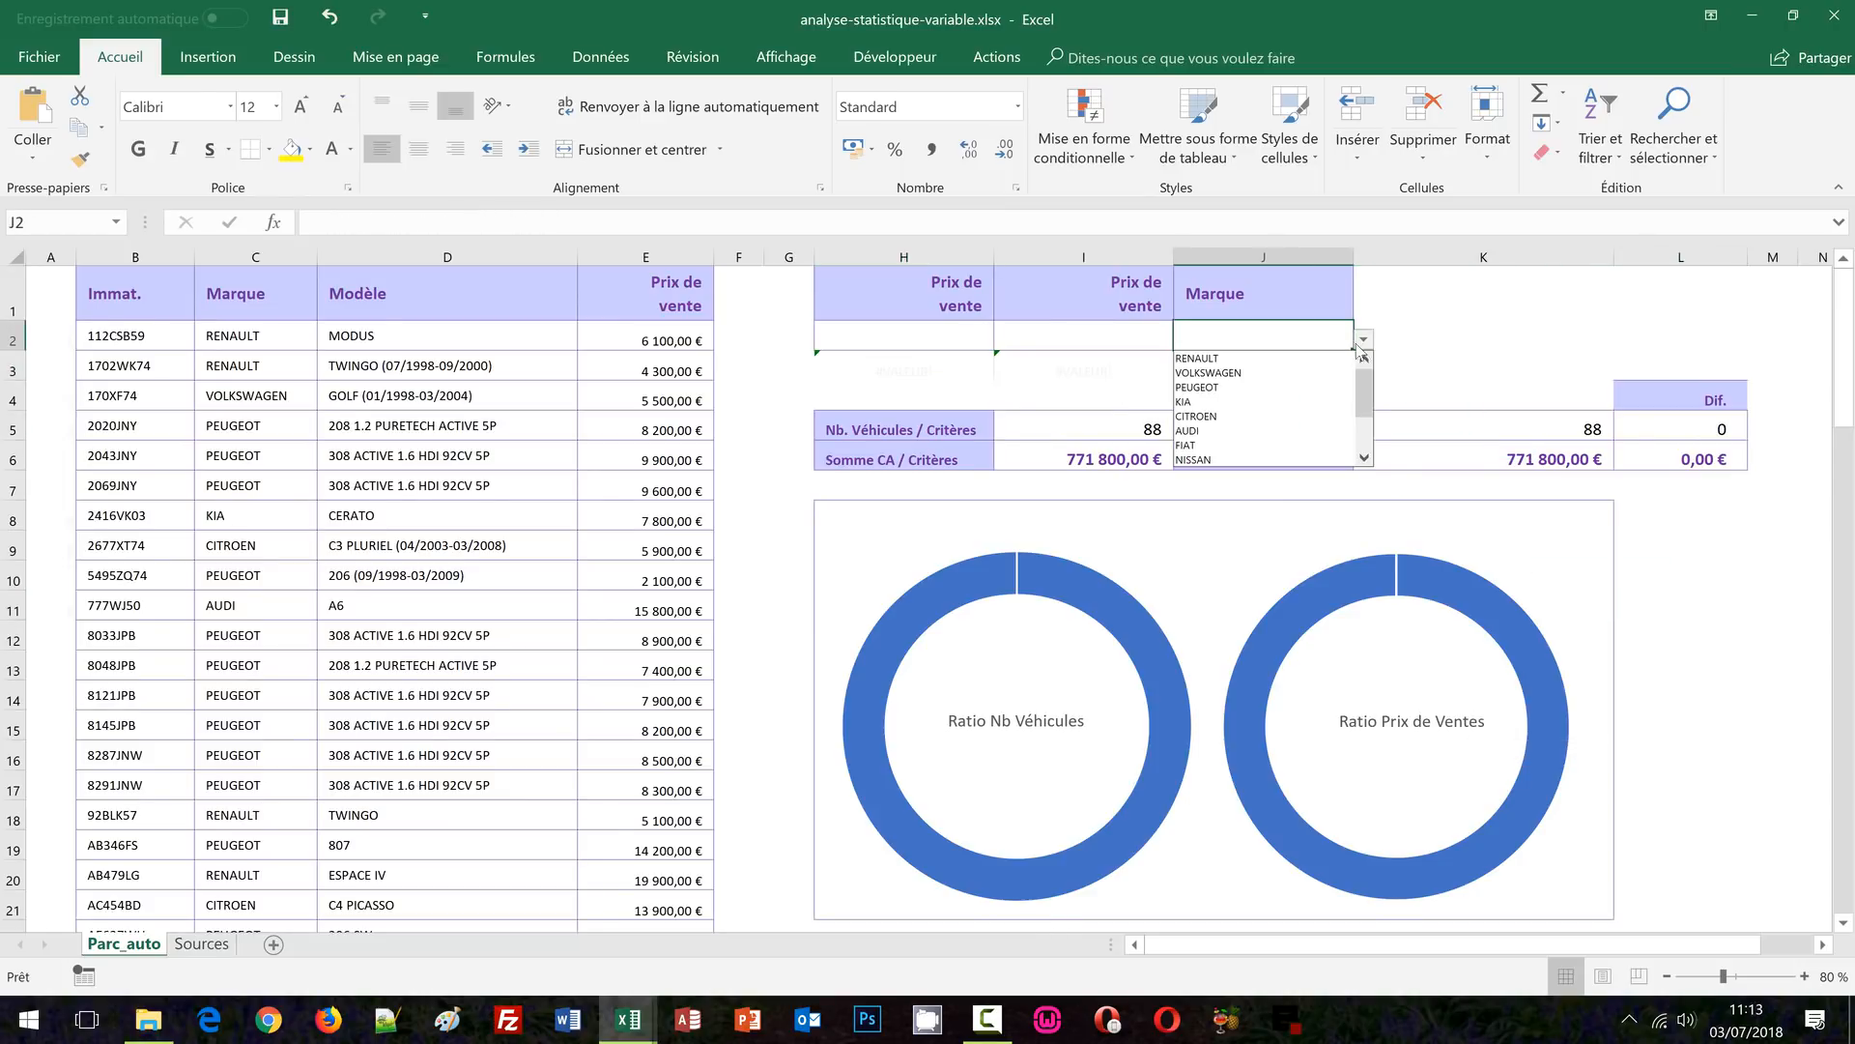
{"action": "left_click", "coordinate": [1271, 398]}
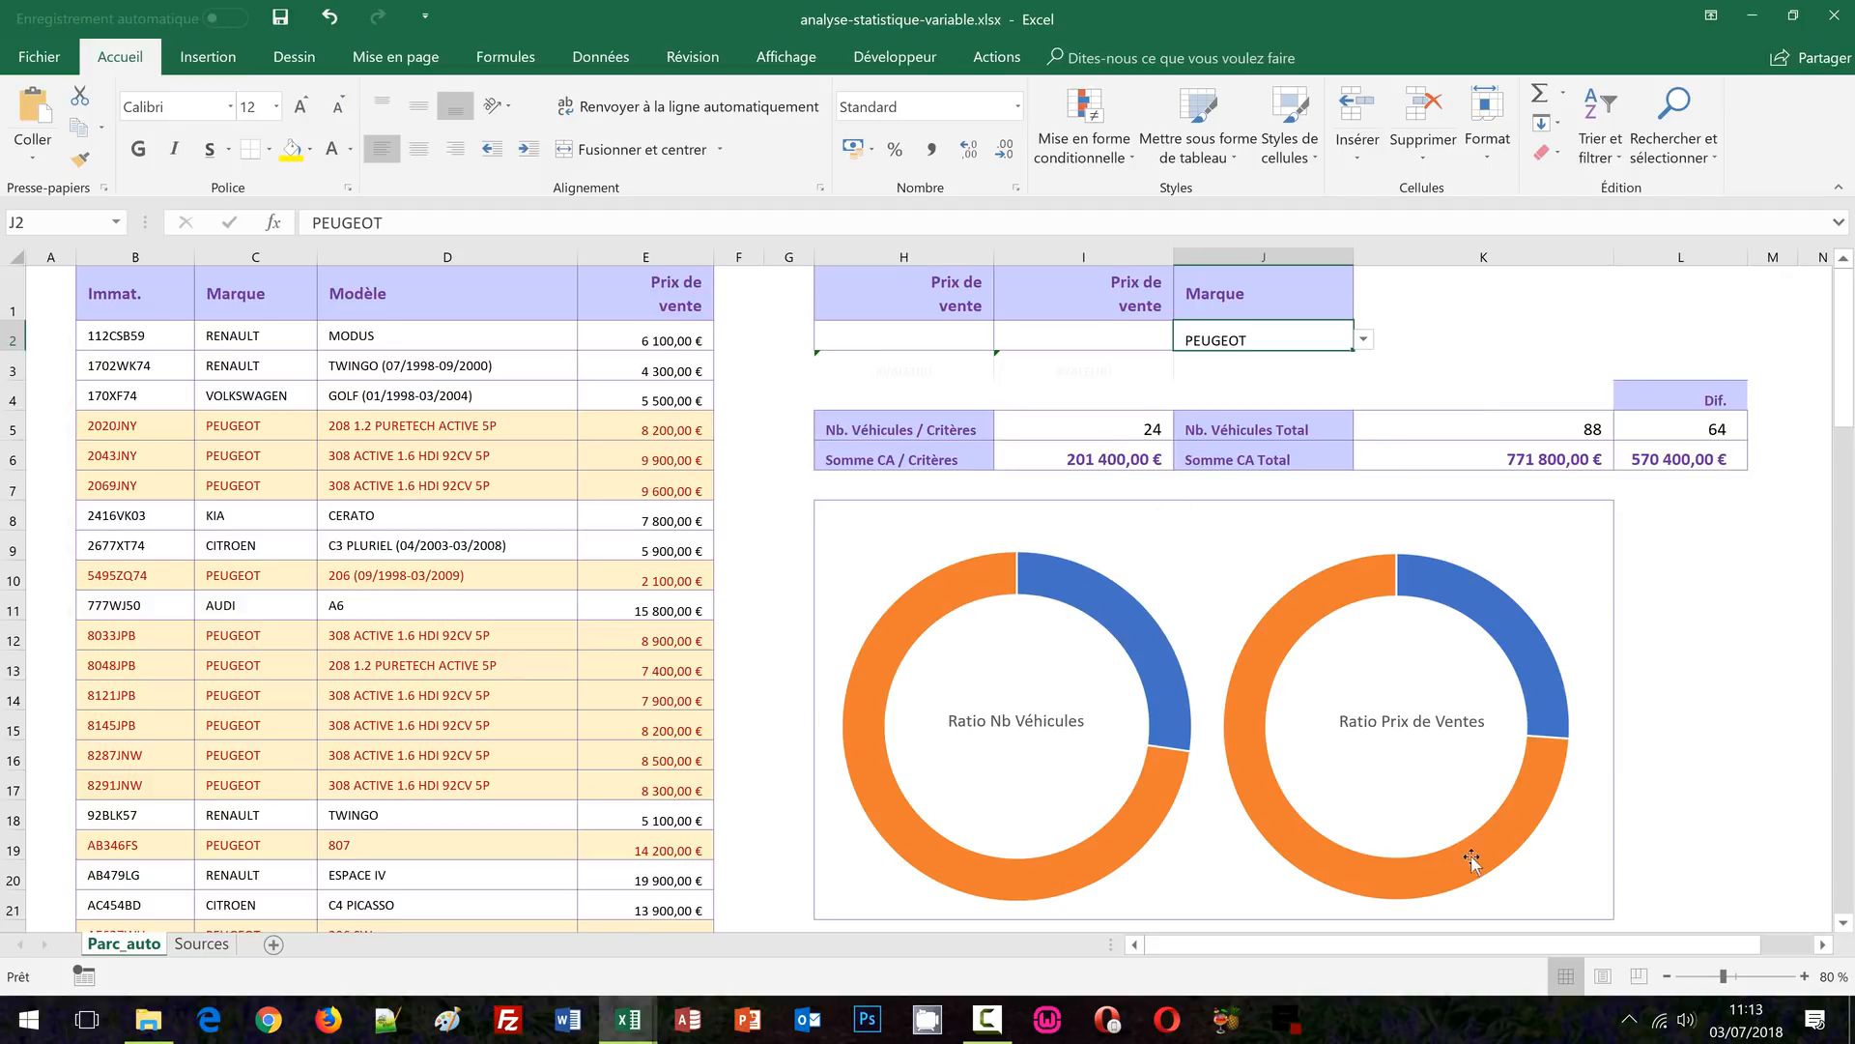
{"action": "mouse_move", "coordinate": [1457, 867]}
{"action": "scroll", "coordinate": [471, 802], "scroll_direction": "down", "scroll_amount": 2}
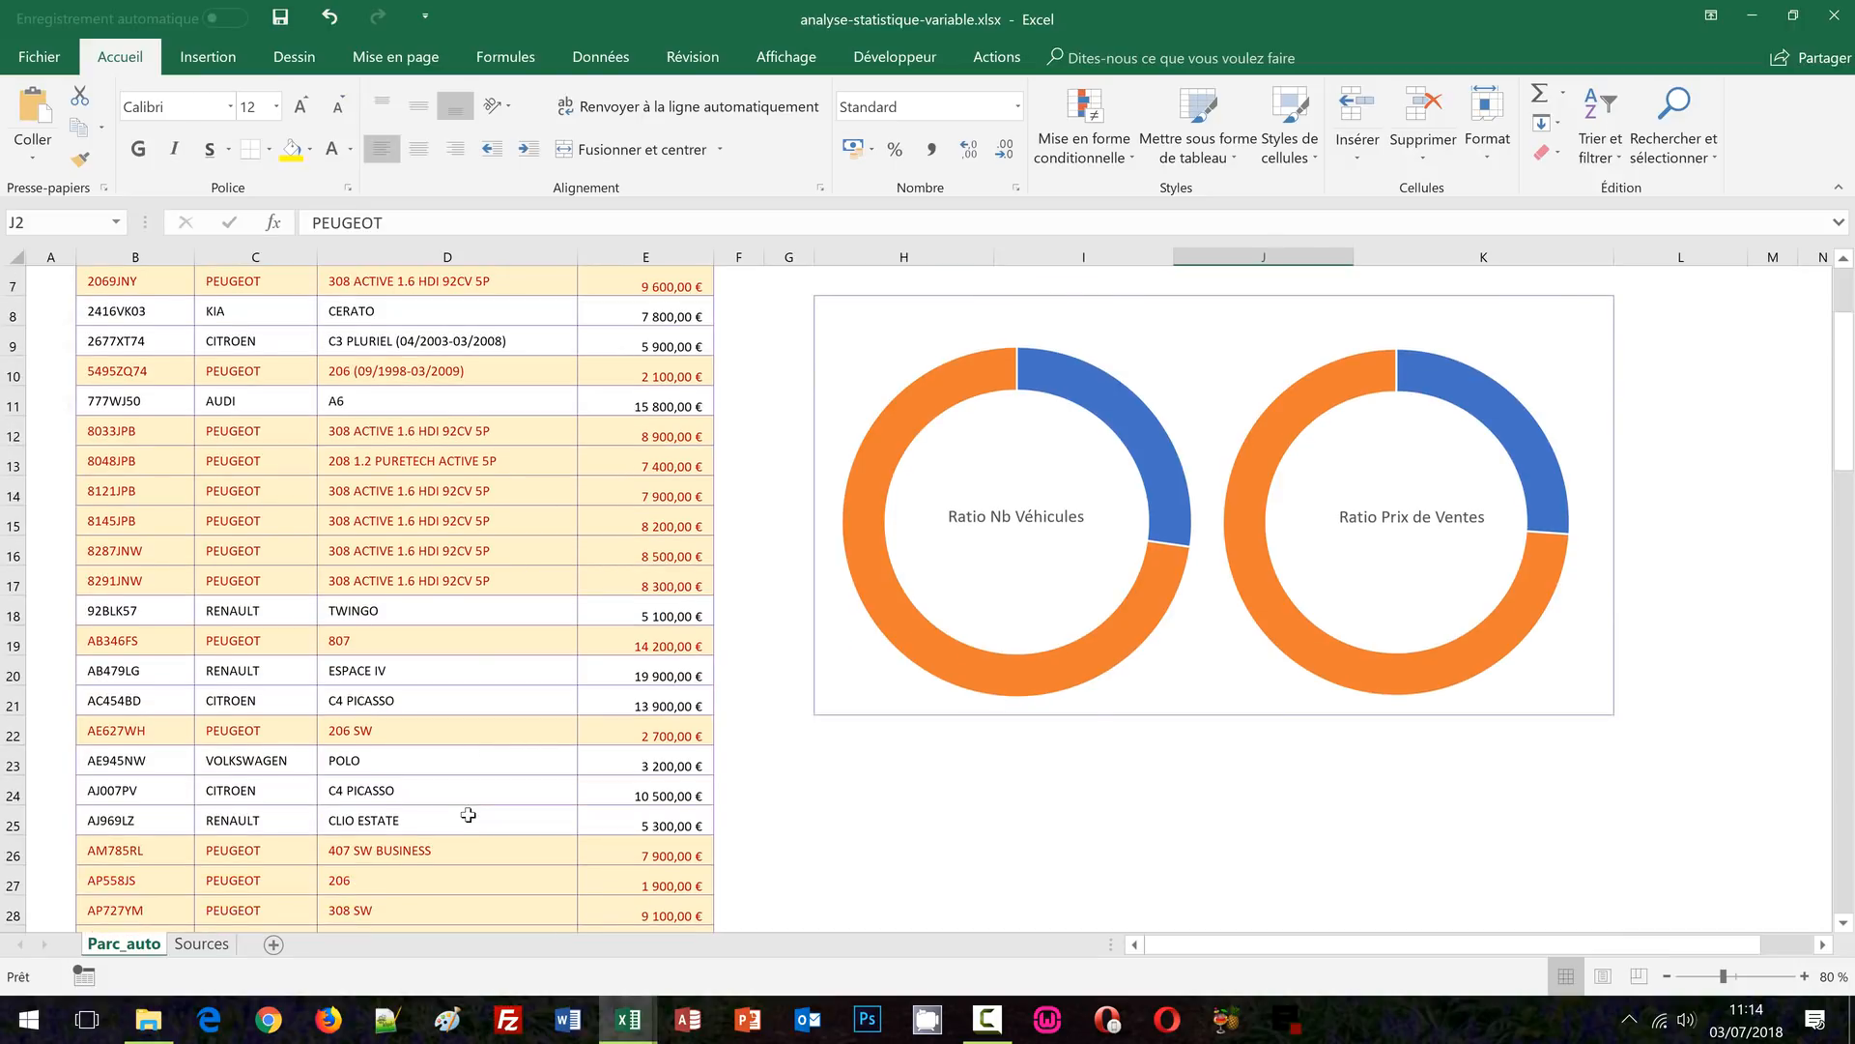
{"action": "scroll", "coordinate": [468, 814], "scroll_direction": "up", "scroll_amount": 2}
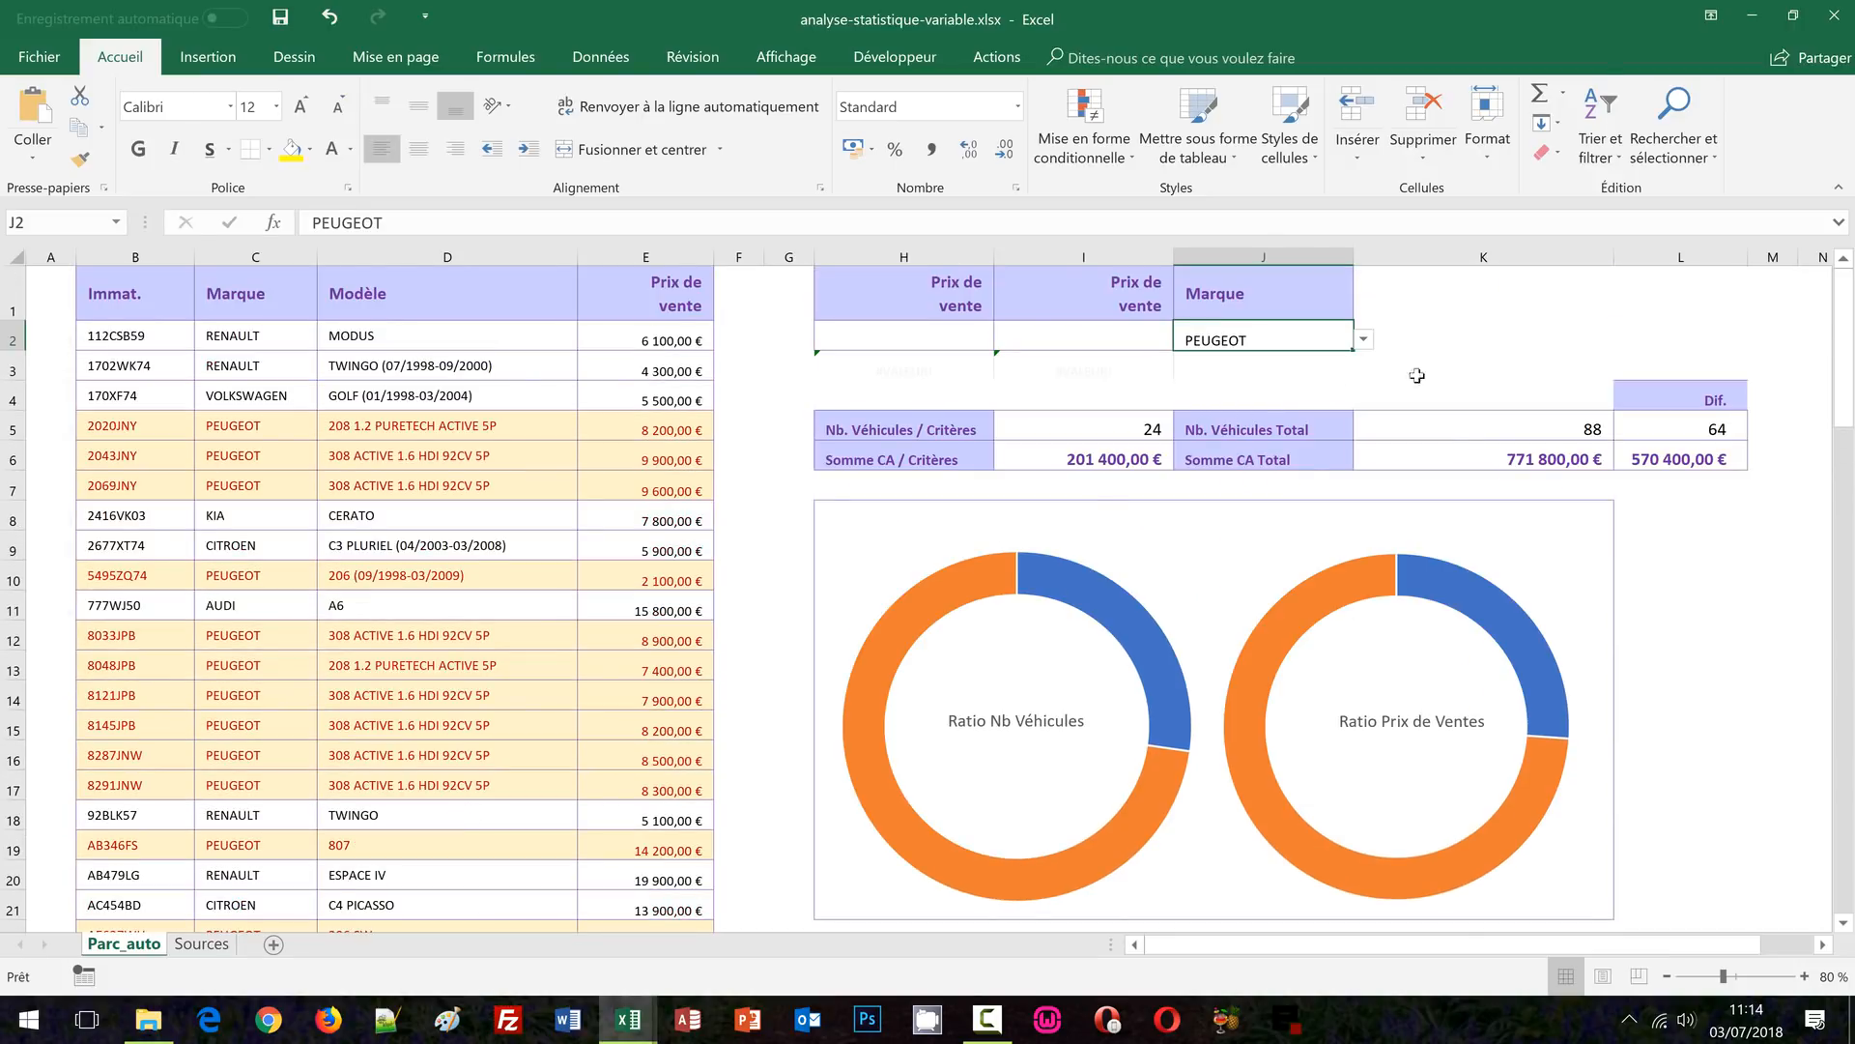
{"action": "key", "text": "Delete"}
Set the minimum price criterion in H2 to >=11000 and review which vehicle rows are highlighted
{"action": "left_click", "coordinate": [955, 343]}
{"action": "left_click", "coordinate": [1004, 338]}
{"action": "scroll", "coordinate": [966, 396], "scroll_direction": "down", "scroll_amount": 3}
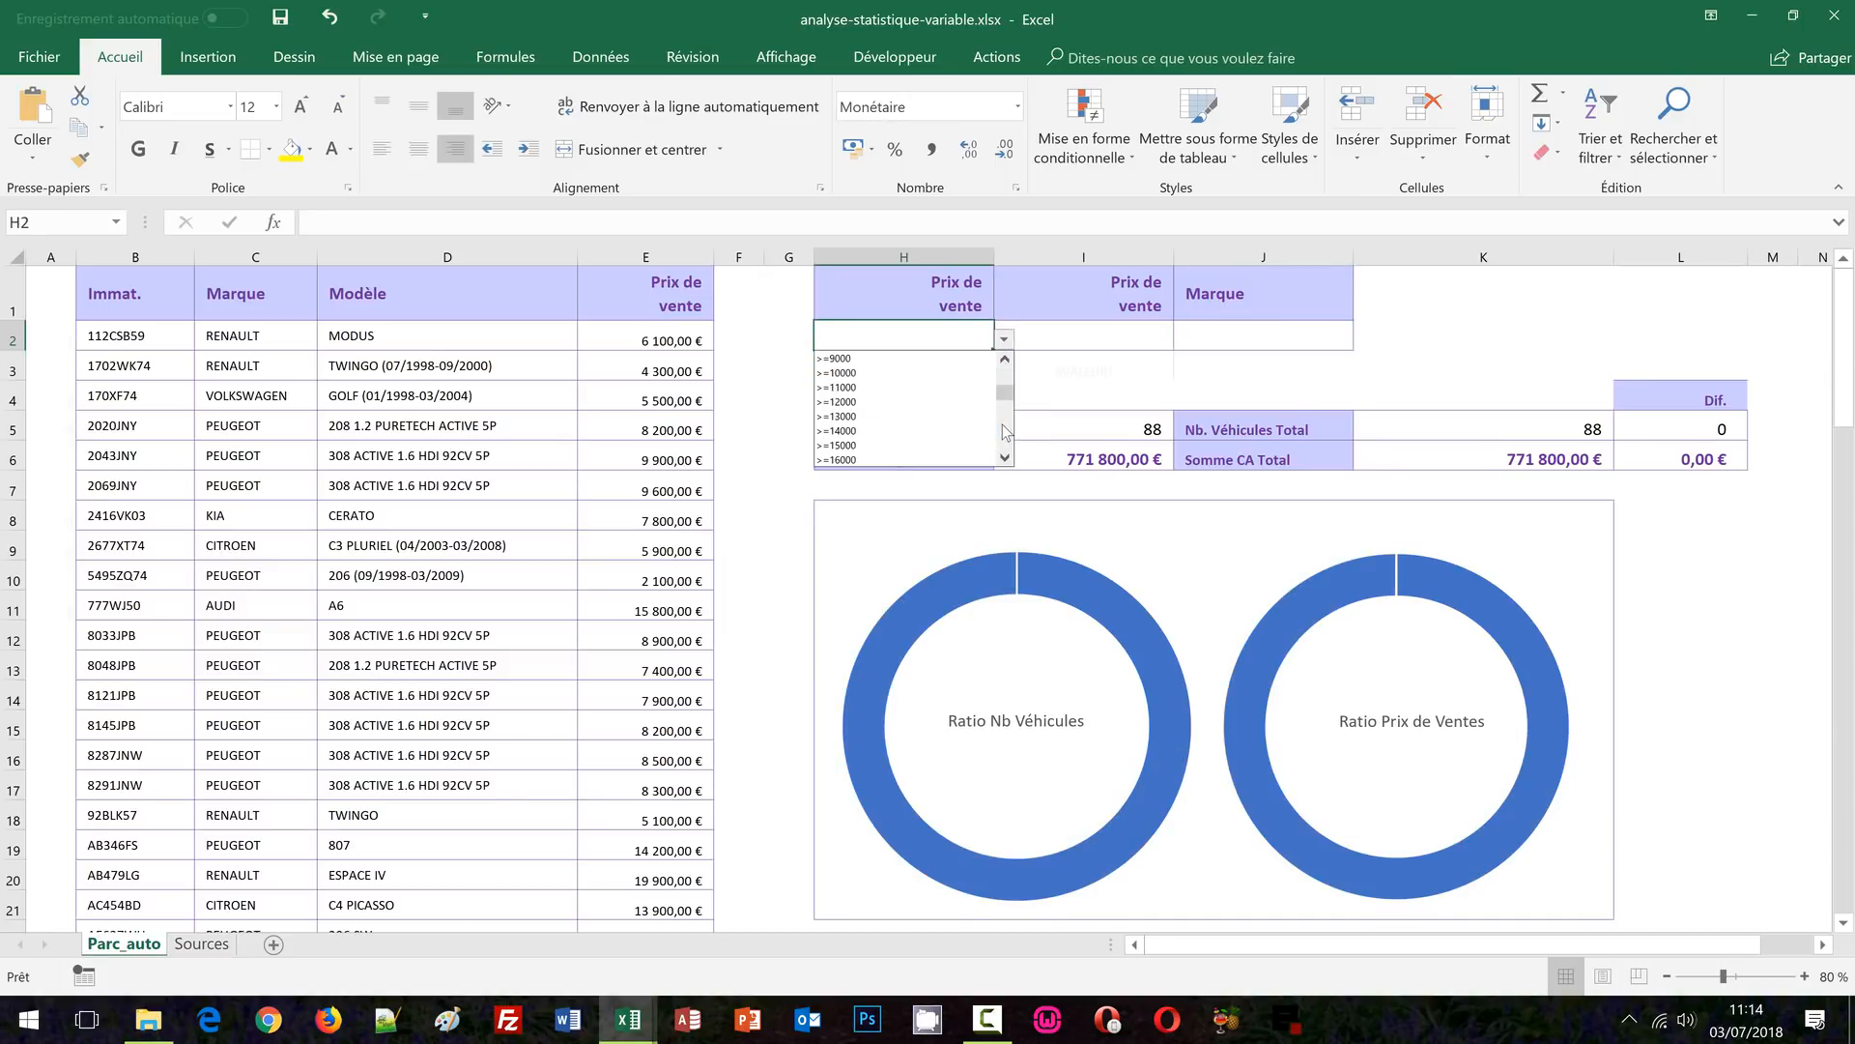
{"action": "left_click", "coordinate": [890, 389]}
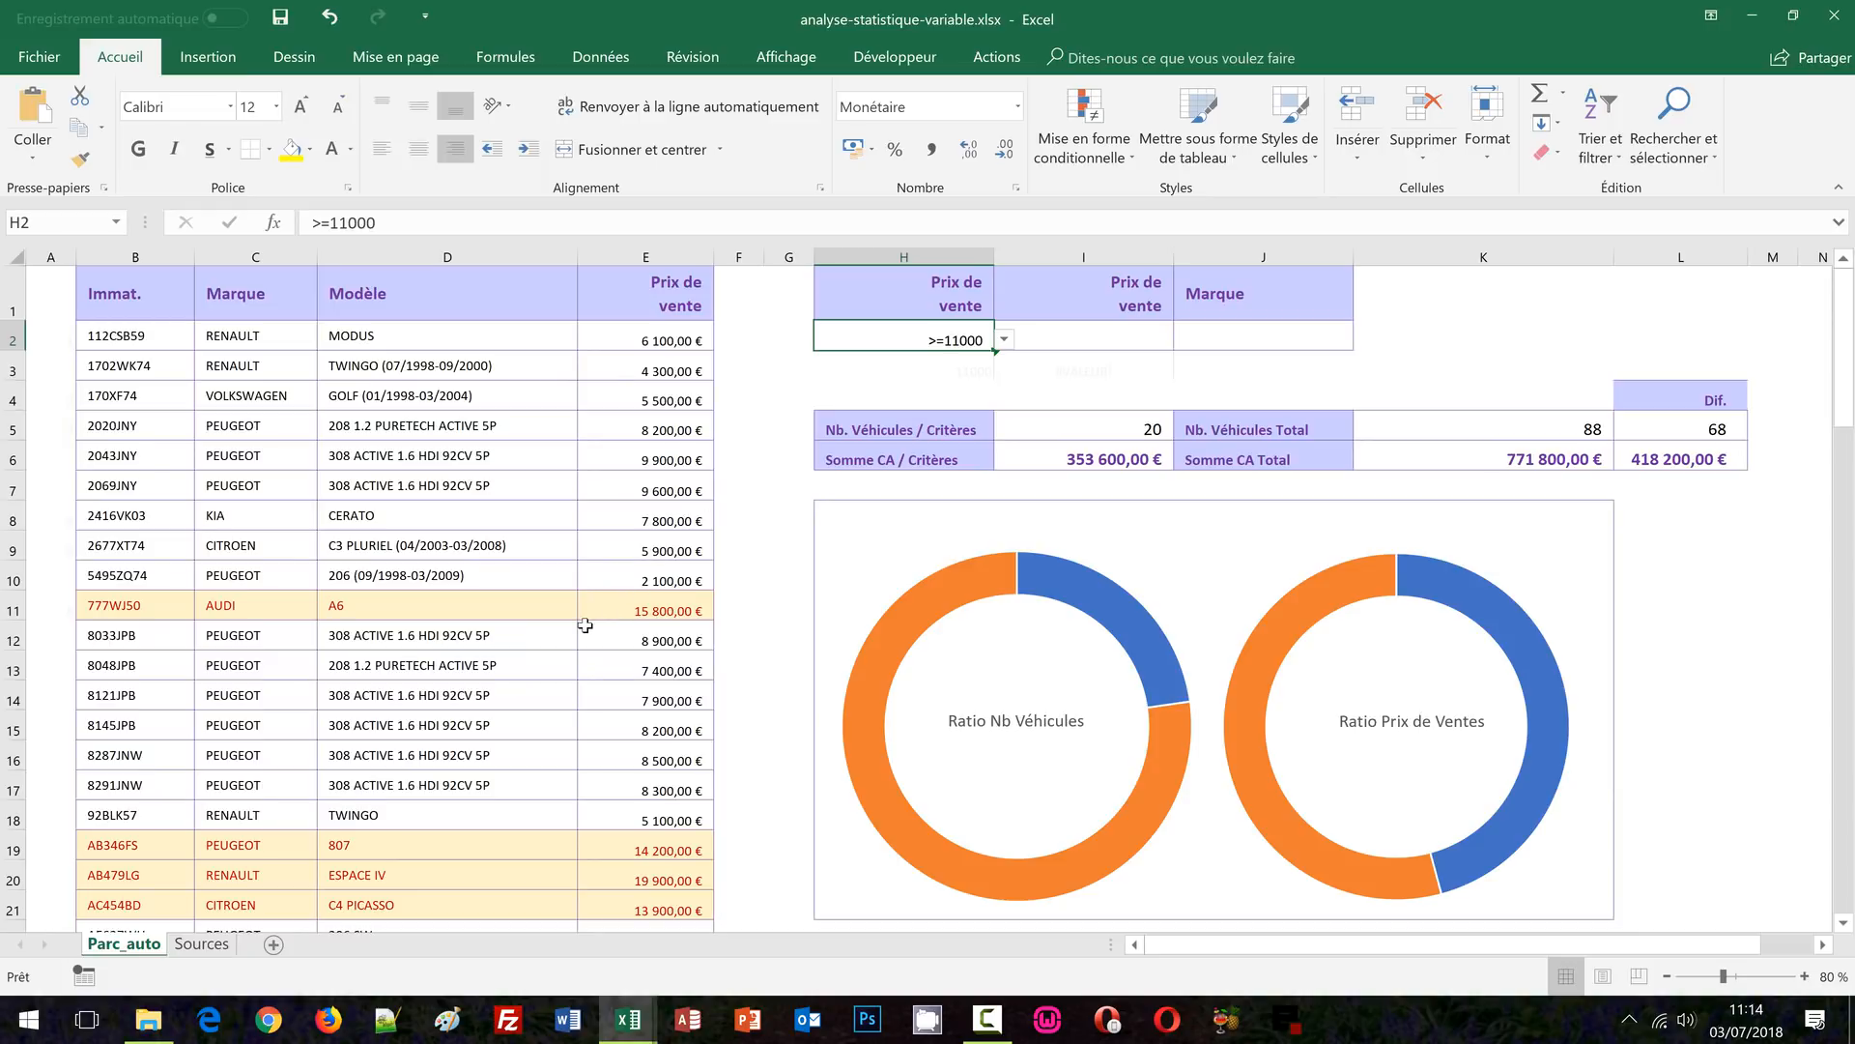
{"action": "scroll", "coordinate": [586, 625], "scroll_direction": "down", "scroll_amount": 1}
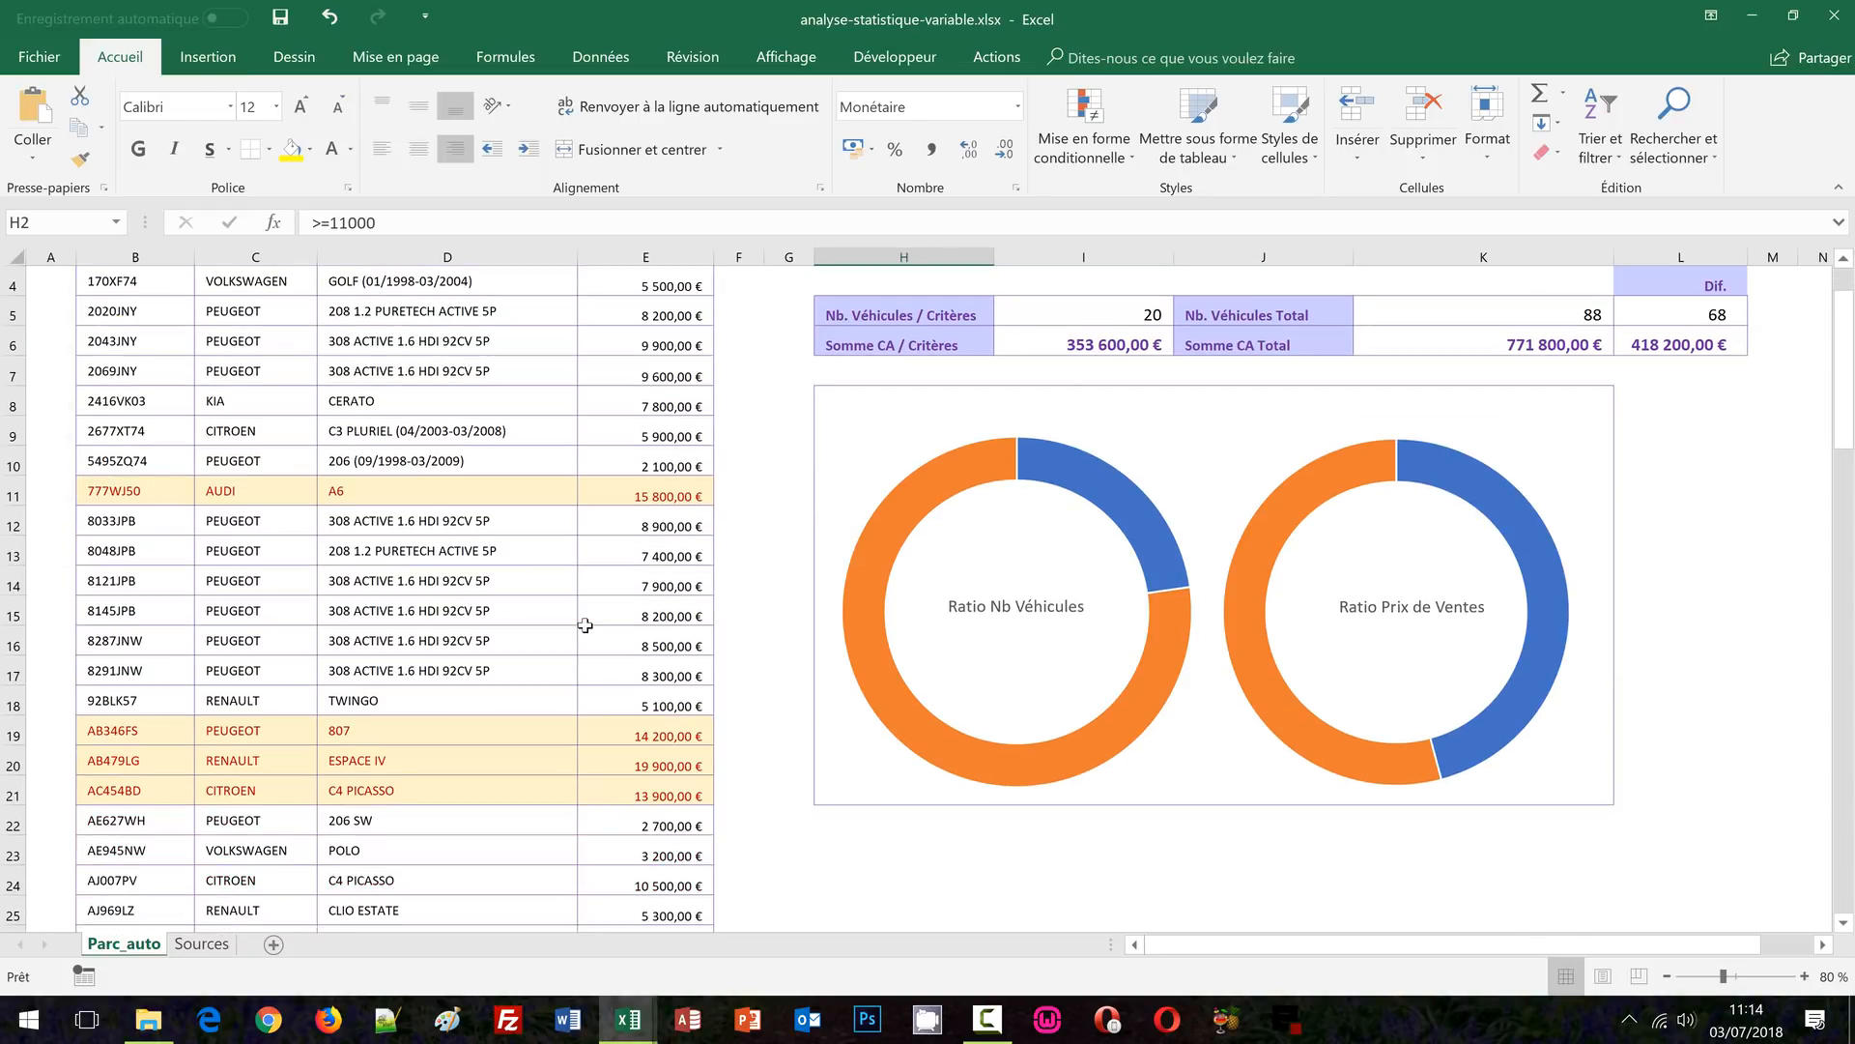
{"action": "scroll", "coordinate": [585, 625], "scroll_direction": "up", "scroll_amount": 1}
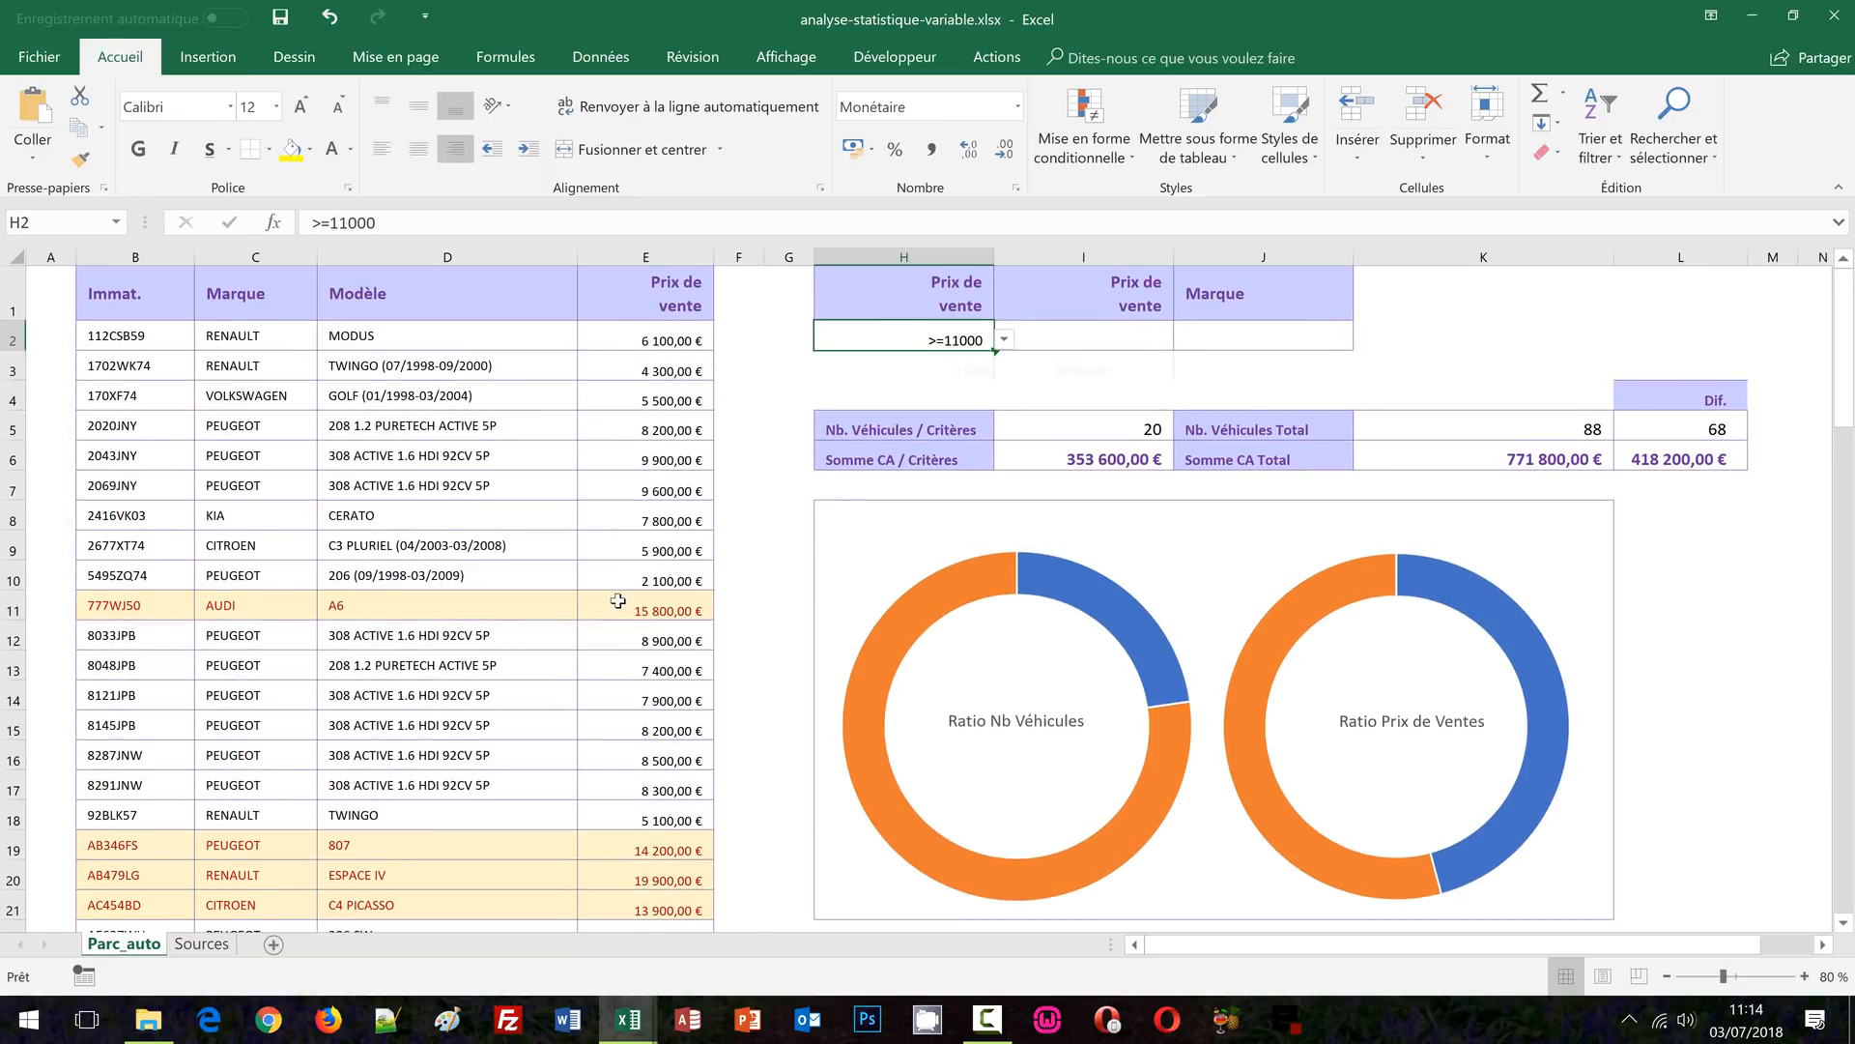
{"action": "scroll", "coordinate": [619, 601], "scroll_direction": "down", "scroll_amount": 4}
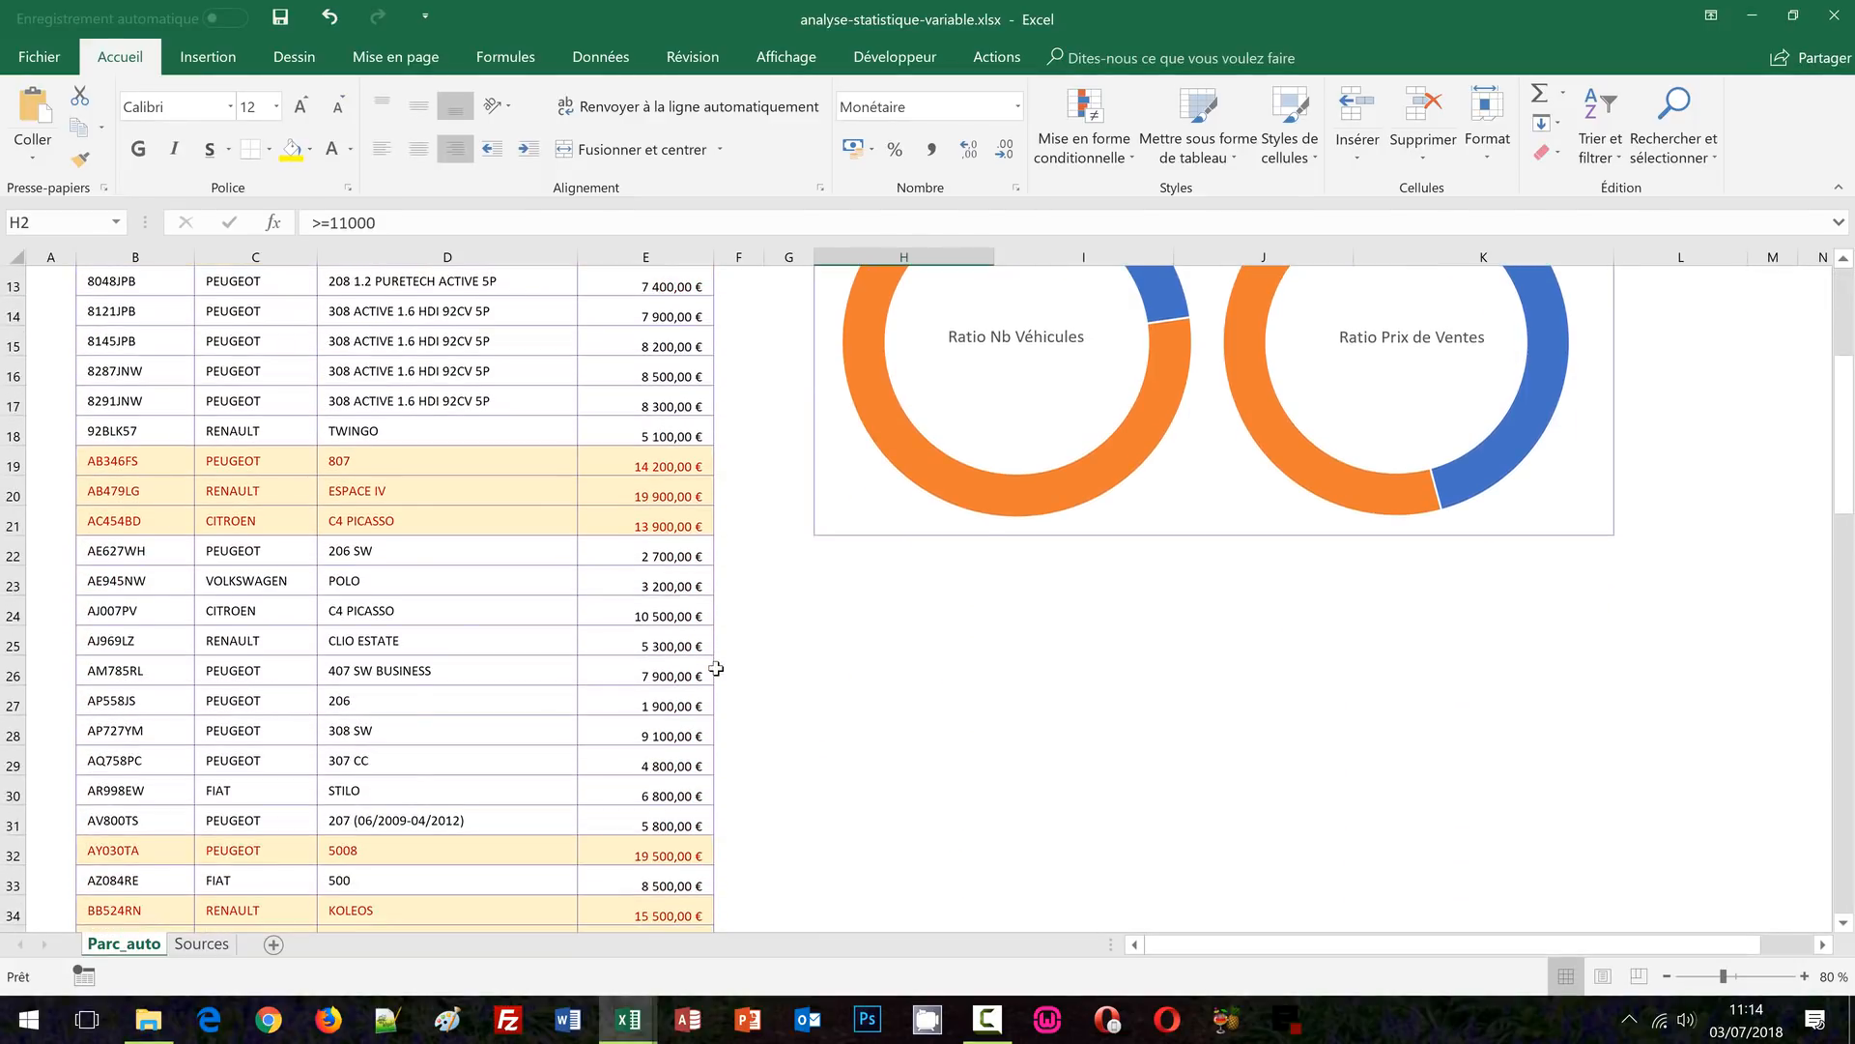
{"action": "scroll", "coordinate": [716, 669], "scroll_direction": "down", "scroll_amount": 1}
{"action": "scroll", "coordinate": [716, 669], "scroll_direction": "up", "scroll_amount": 5}
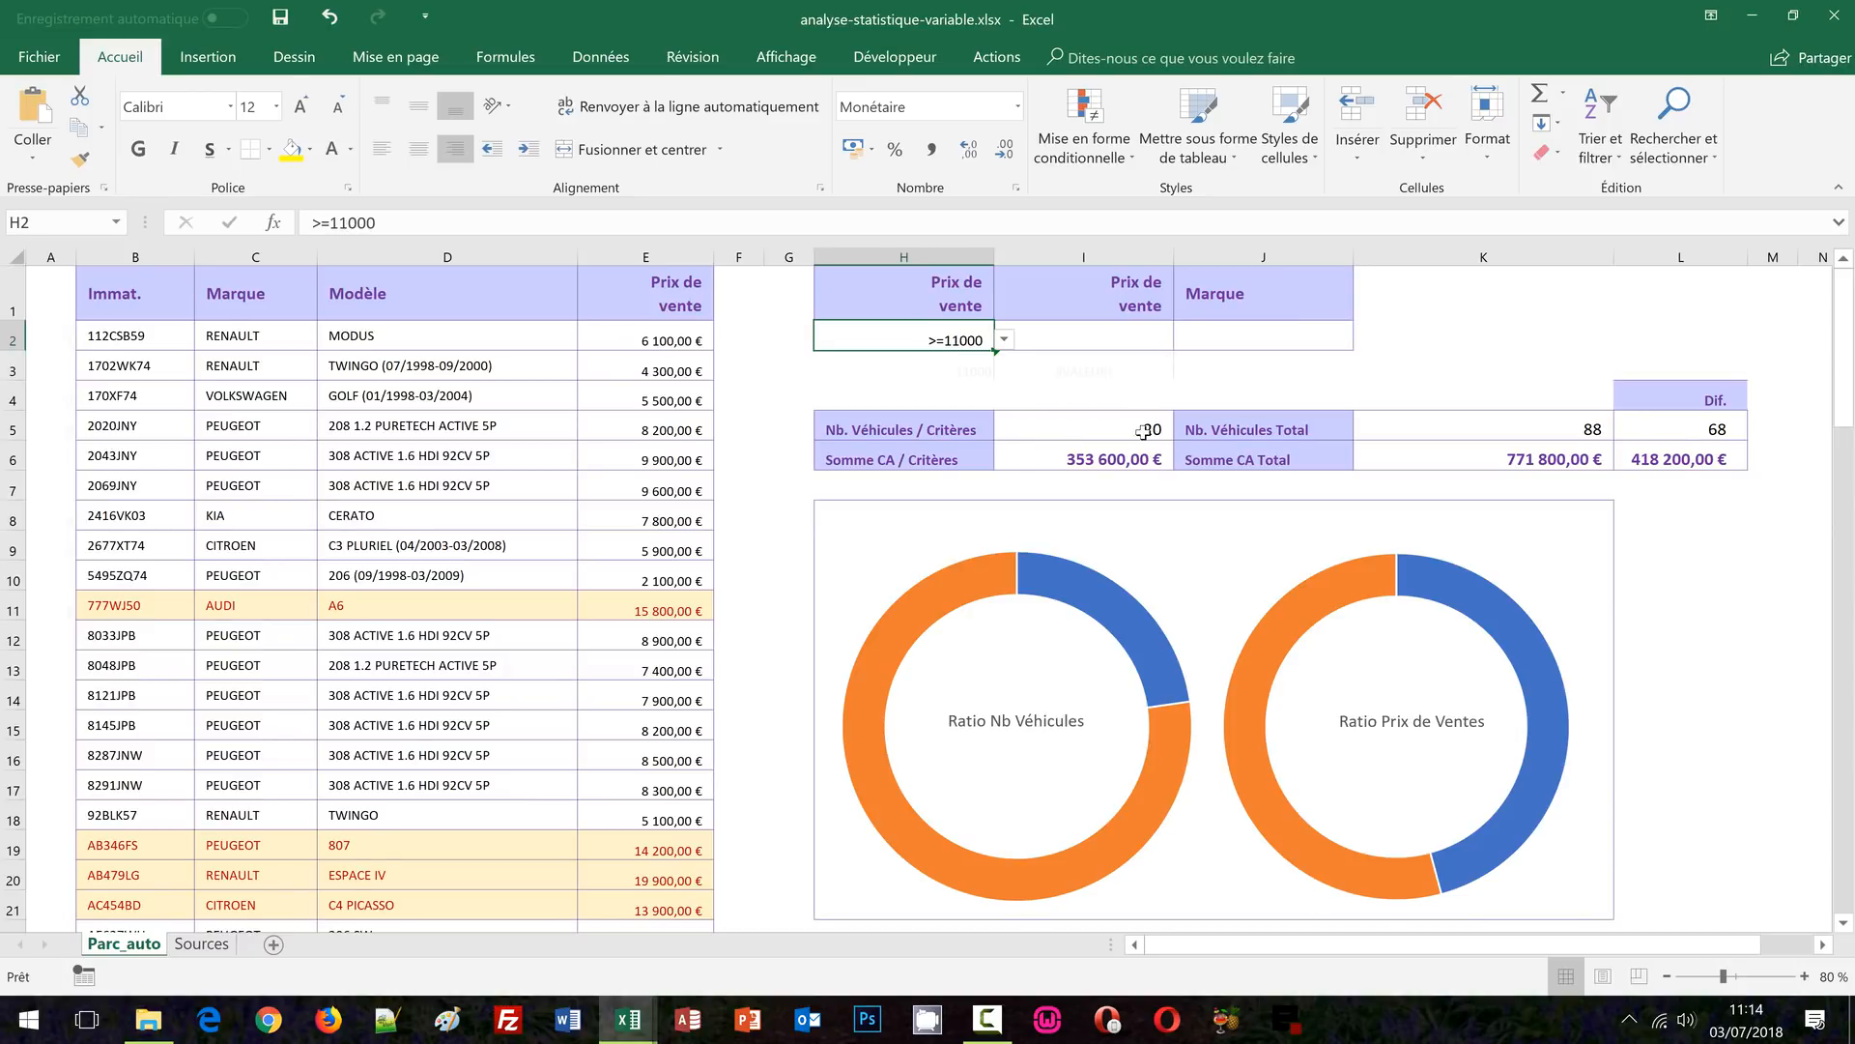
Add a maximum price criterion of <=25000 in I2
{"action": "left_click", "coordinate": [1113, 334]}
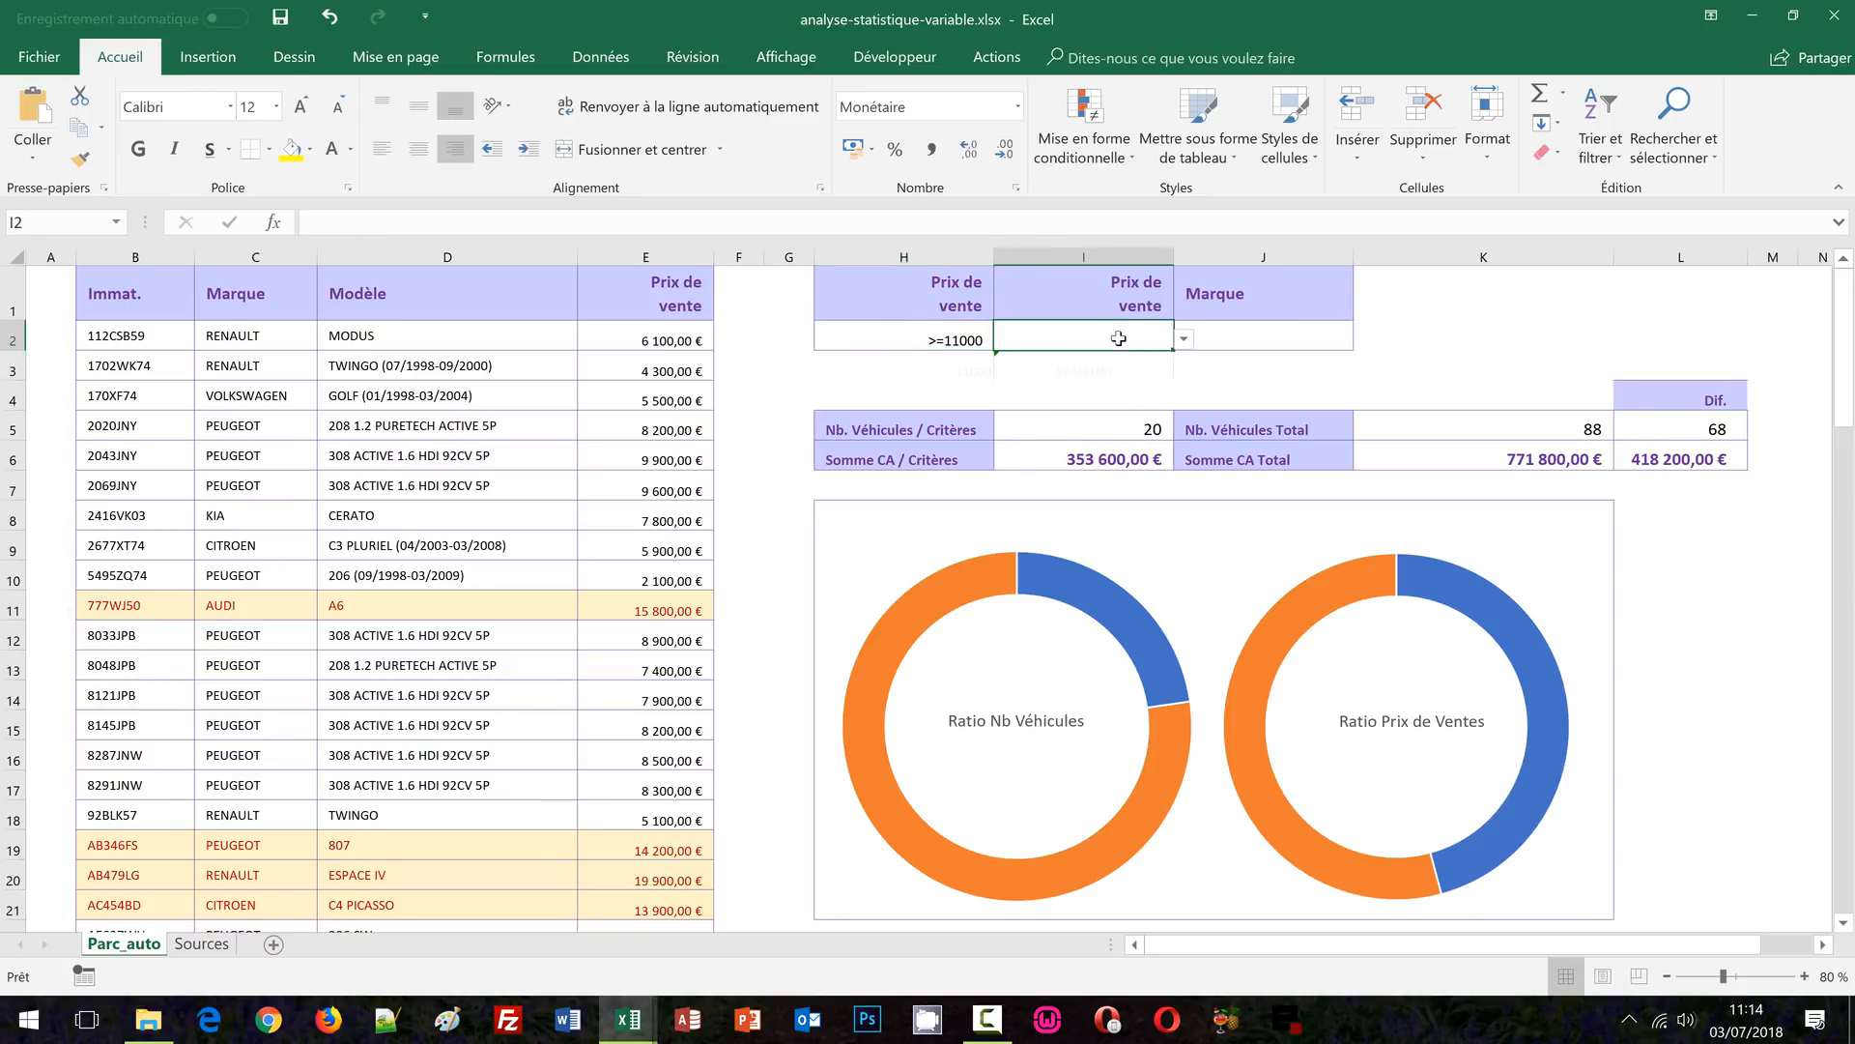
{"action": "left_click", "coordinate": [1185, 340]}
{"action": "left_click", "coordinate": [1190, 425]}
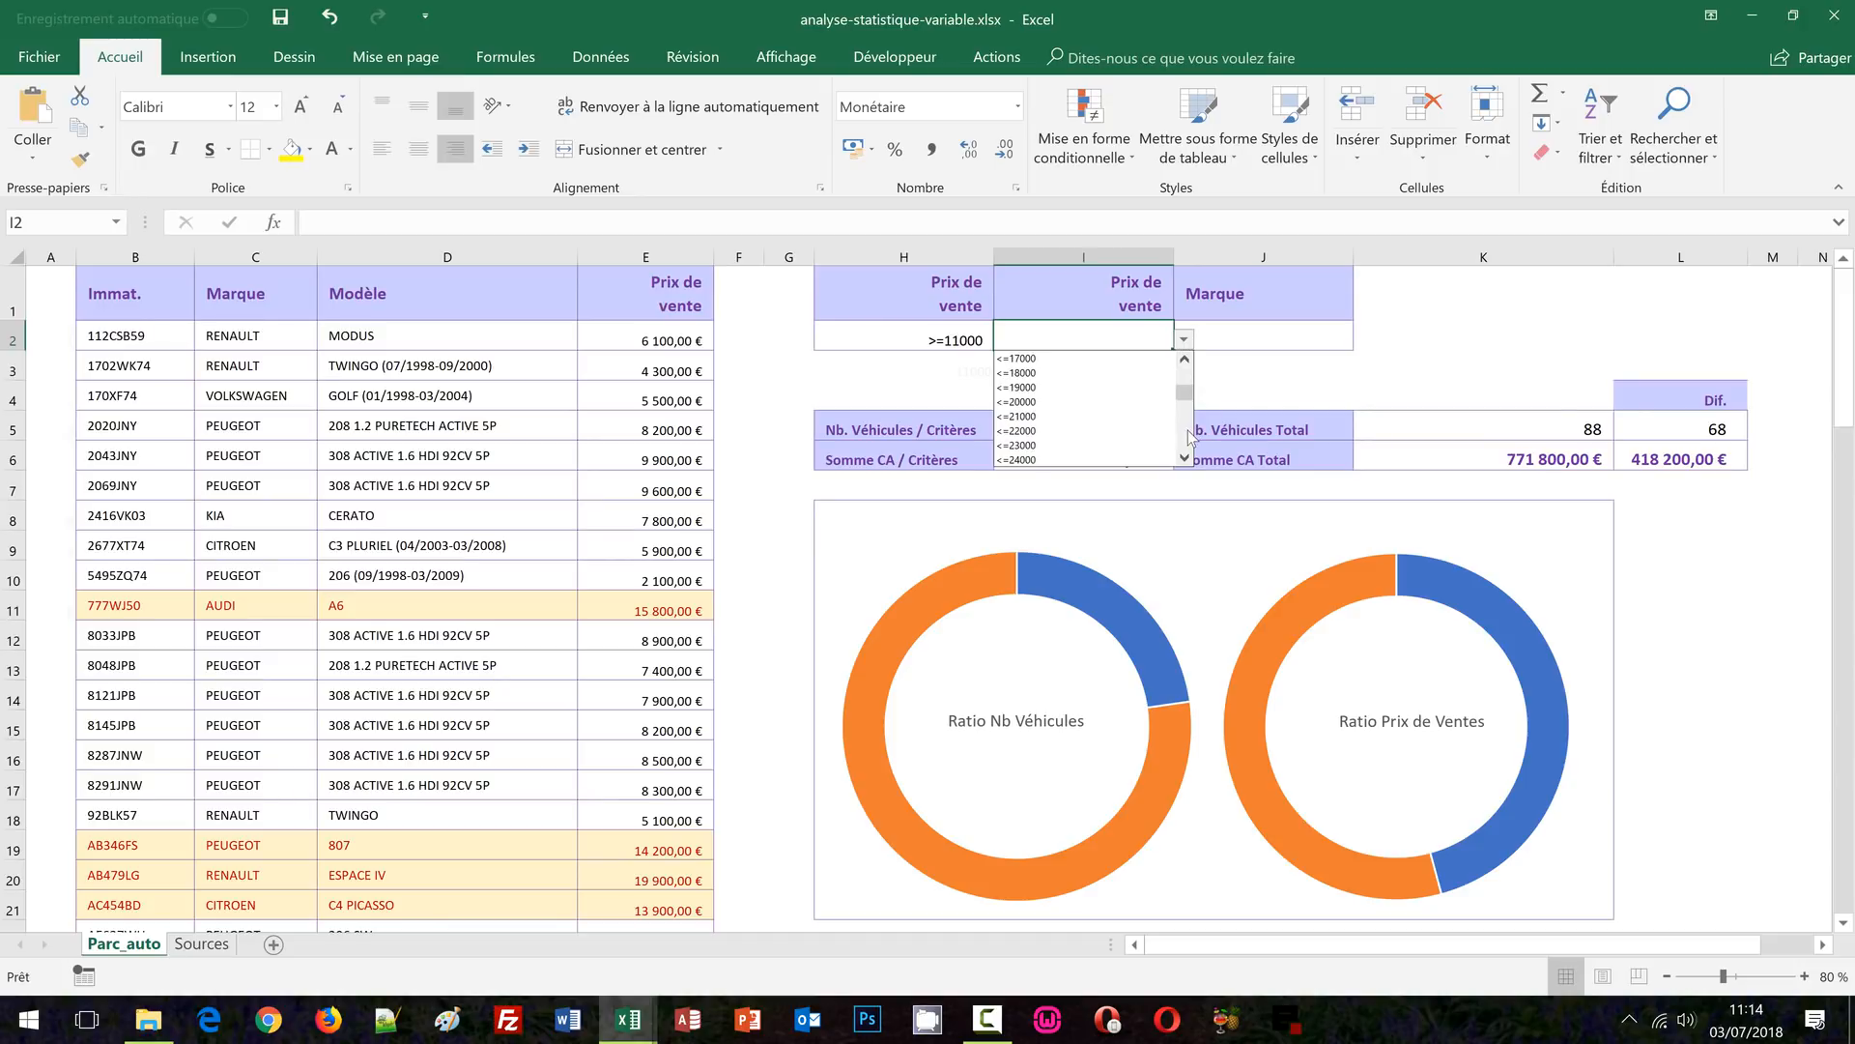
{"action": "left_click", "coordinate": [1185, 459]}
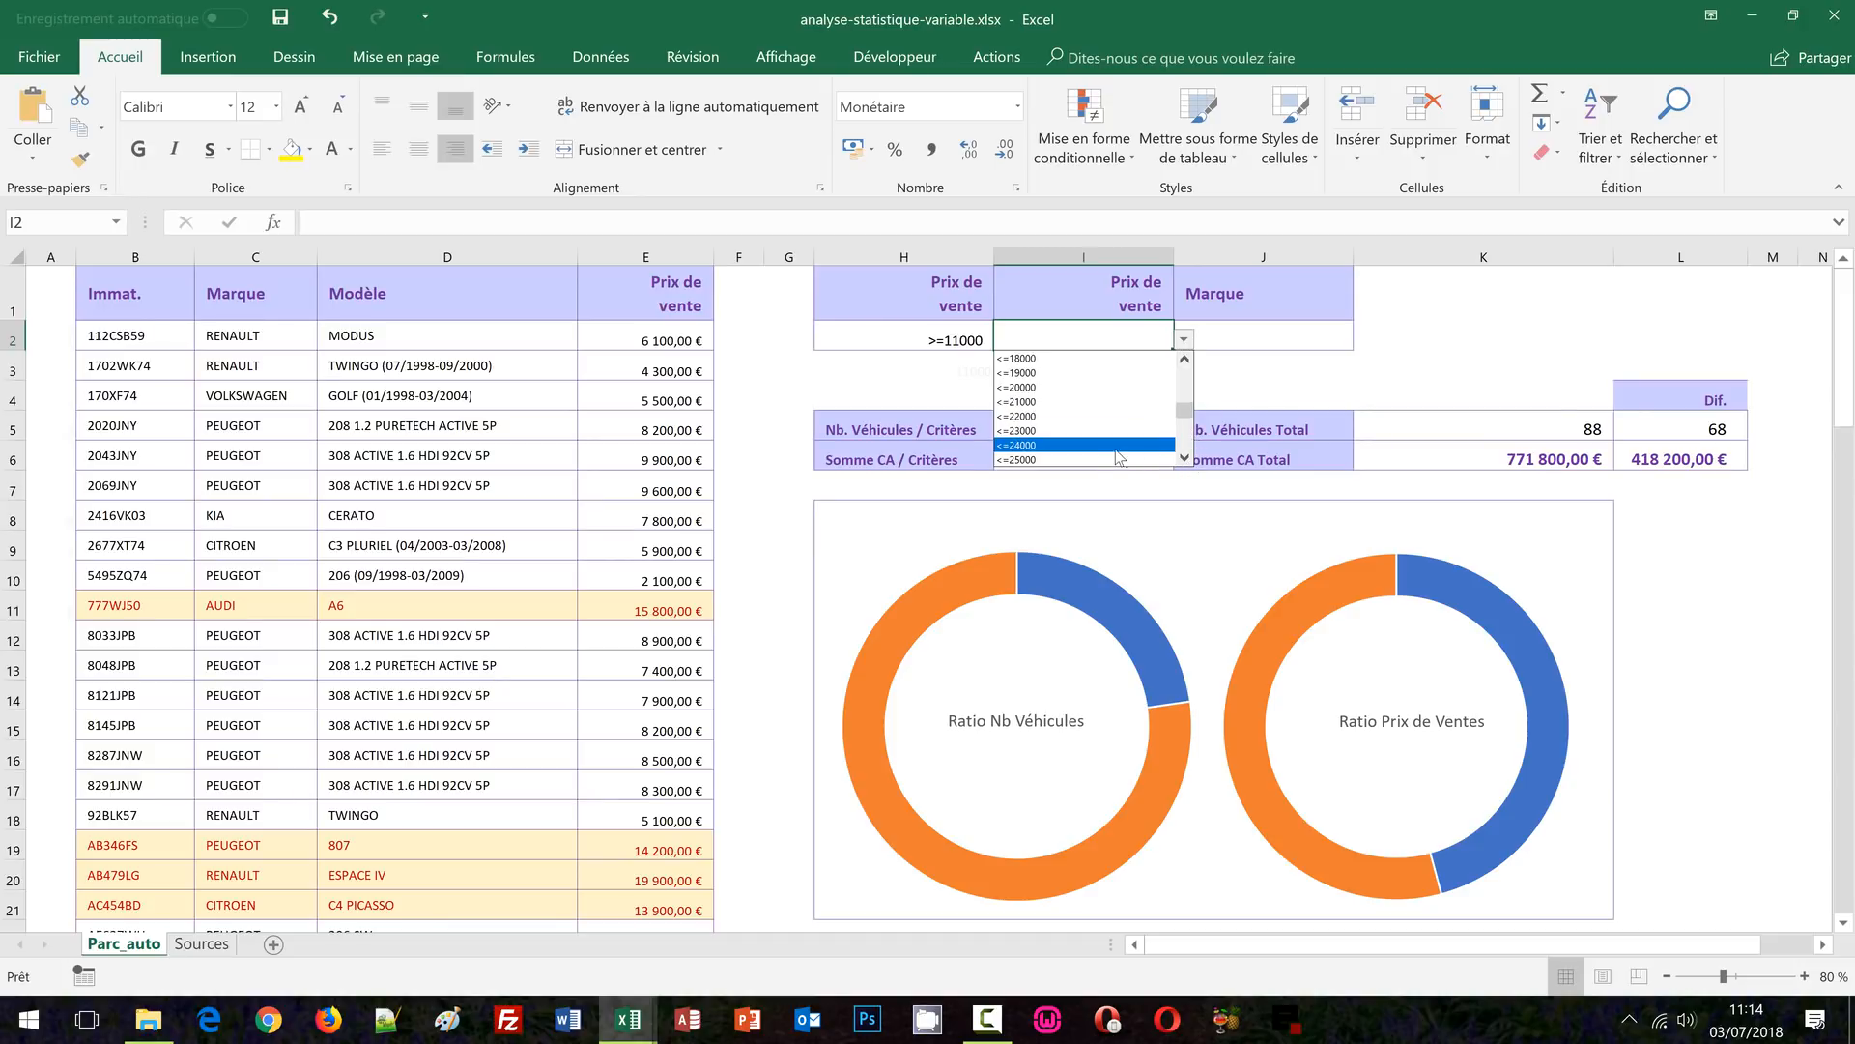
{"action": "left_click", "coordinate": [1117, 460]}
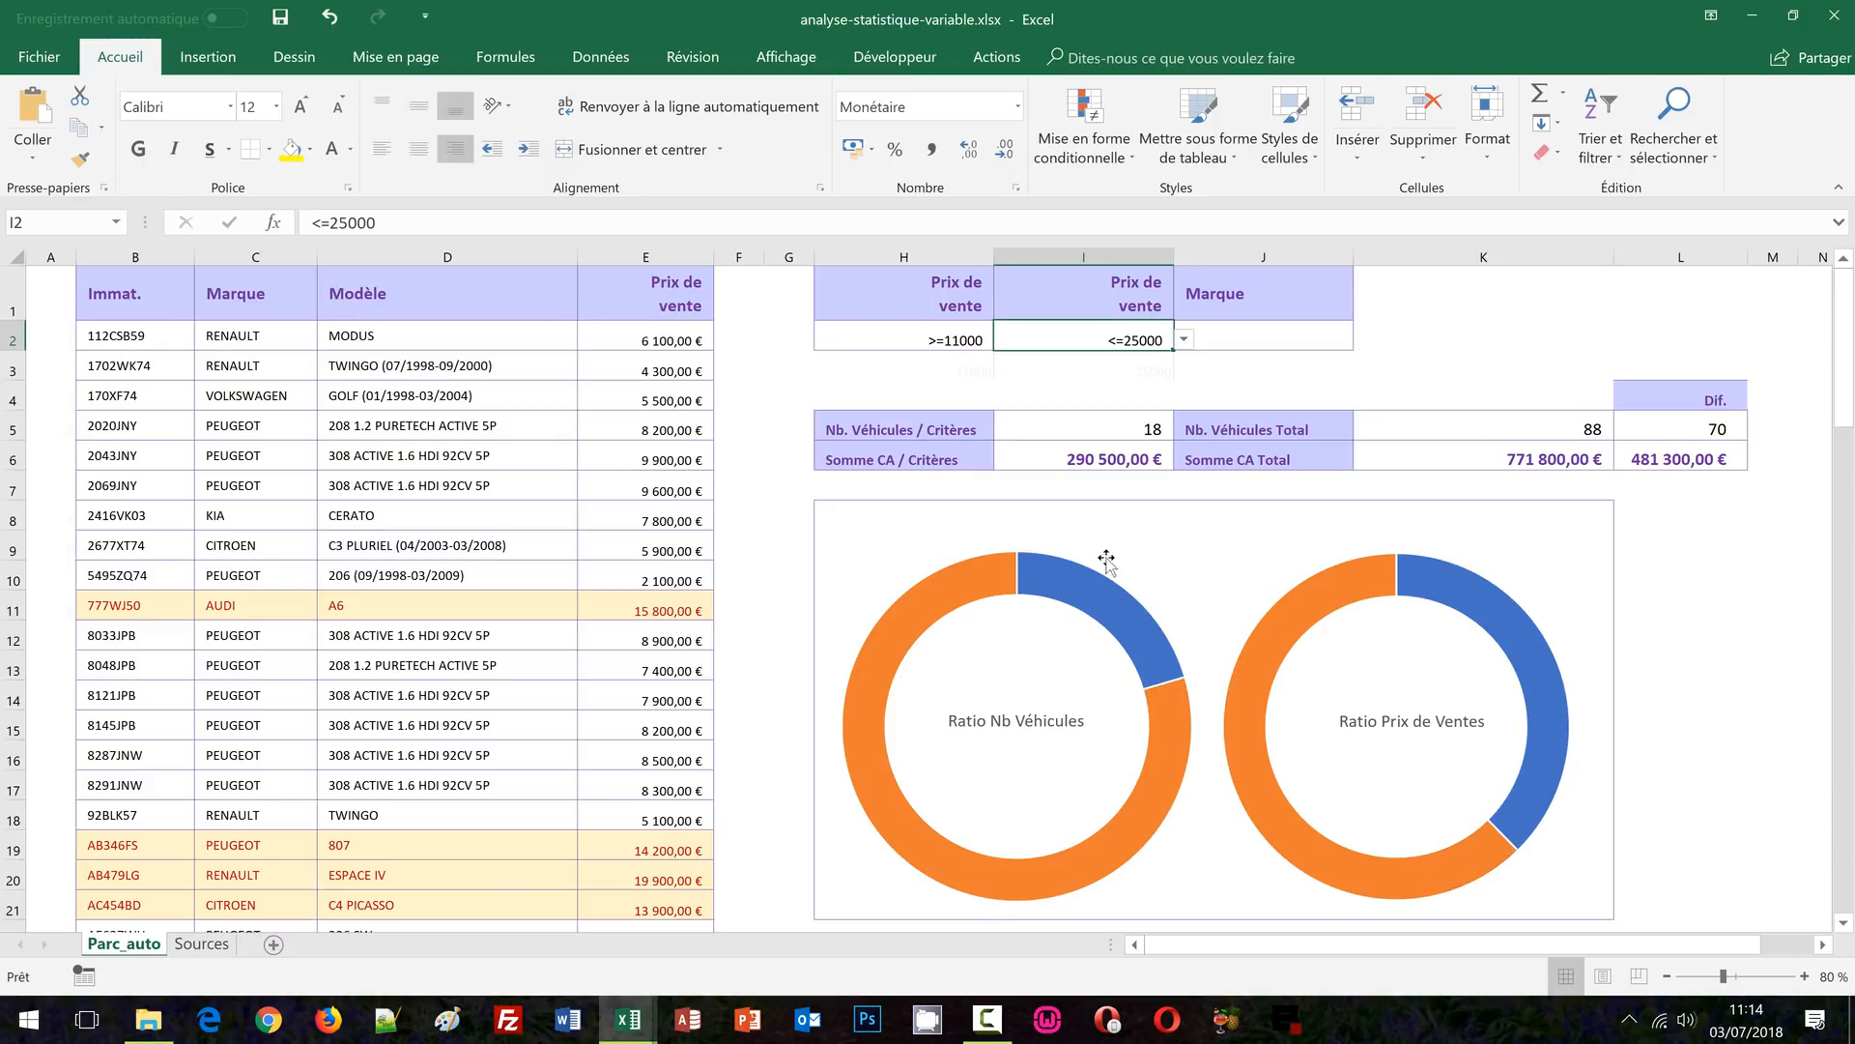
Choose MERCEDES as the brand criterion in J2 and check the highlighted rows through the whole vehicle table
{"action": "left_click", "coordinate": [1256, 337]}
{"action": "left_click", "coordinate": [1362, 341]}
{"action": "scroll", "coordinate": [1367, 442], "scroll_direction": "down", "scroll_amount": 2}
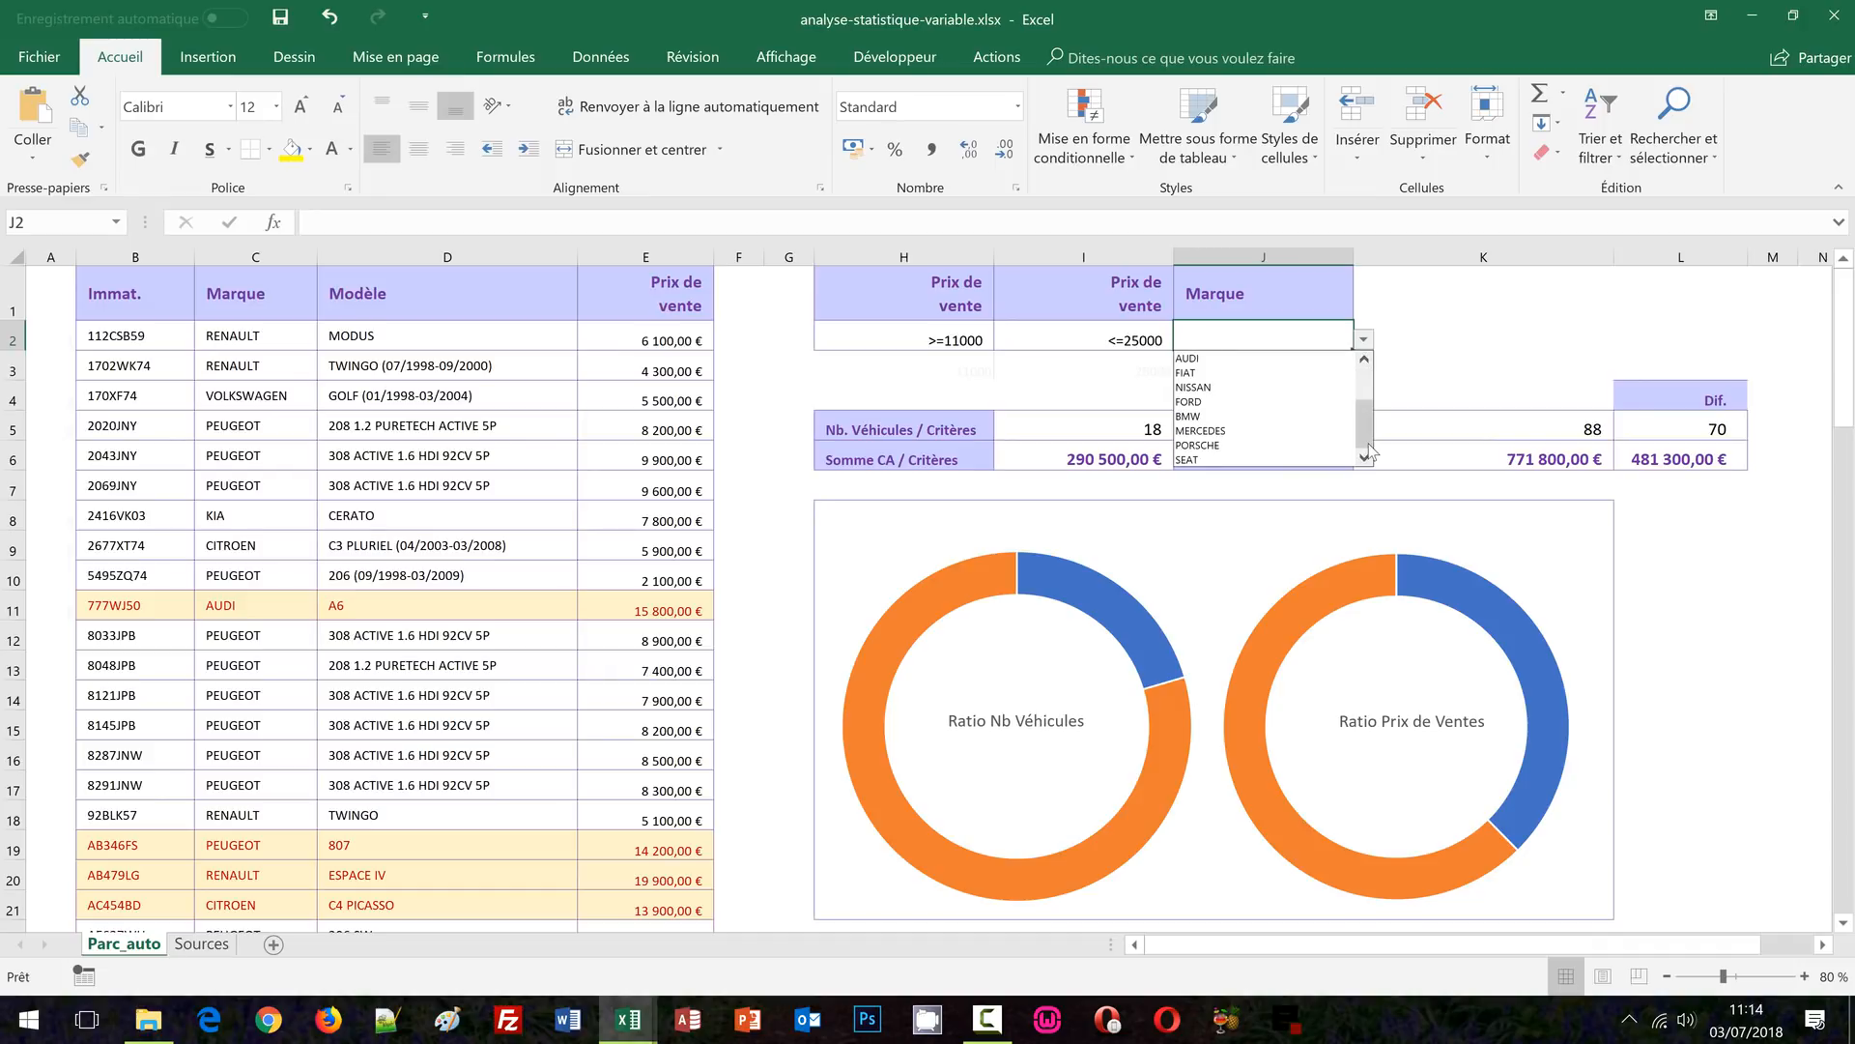
{"action": "left_click", "coordinate": [1273, 432]}
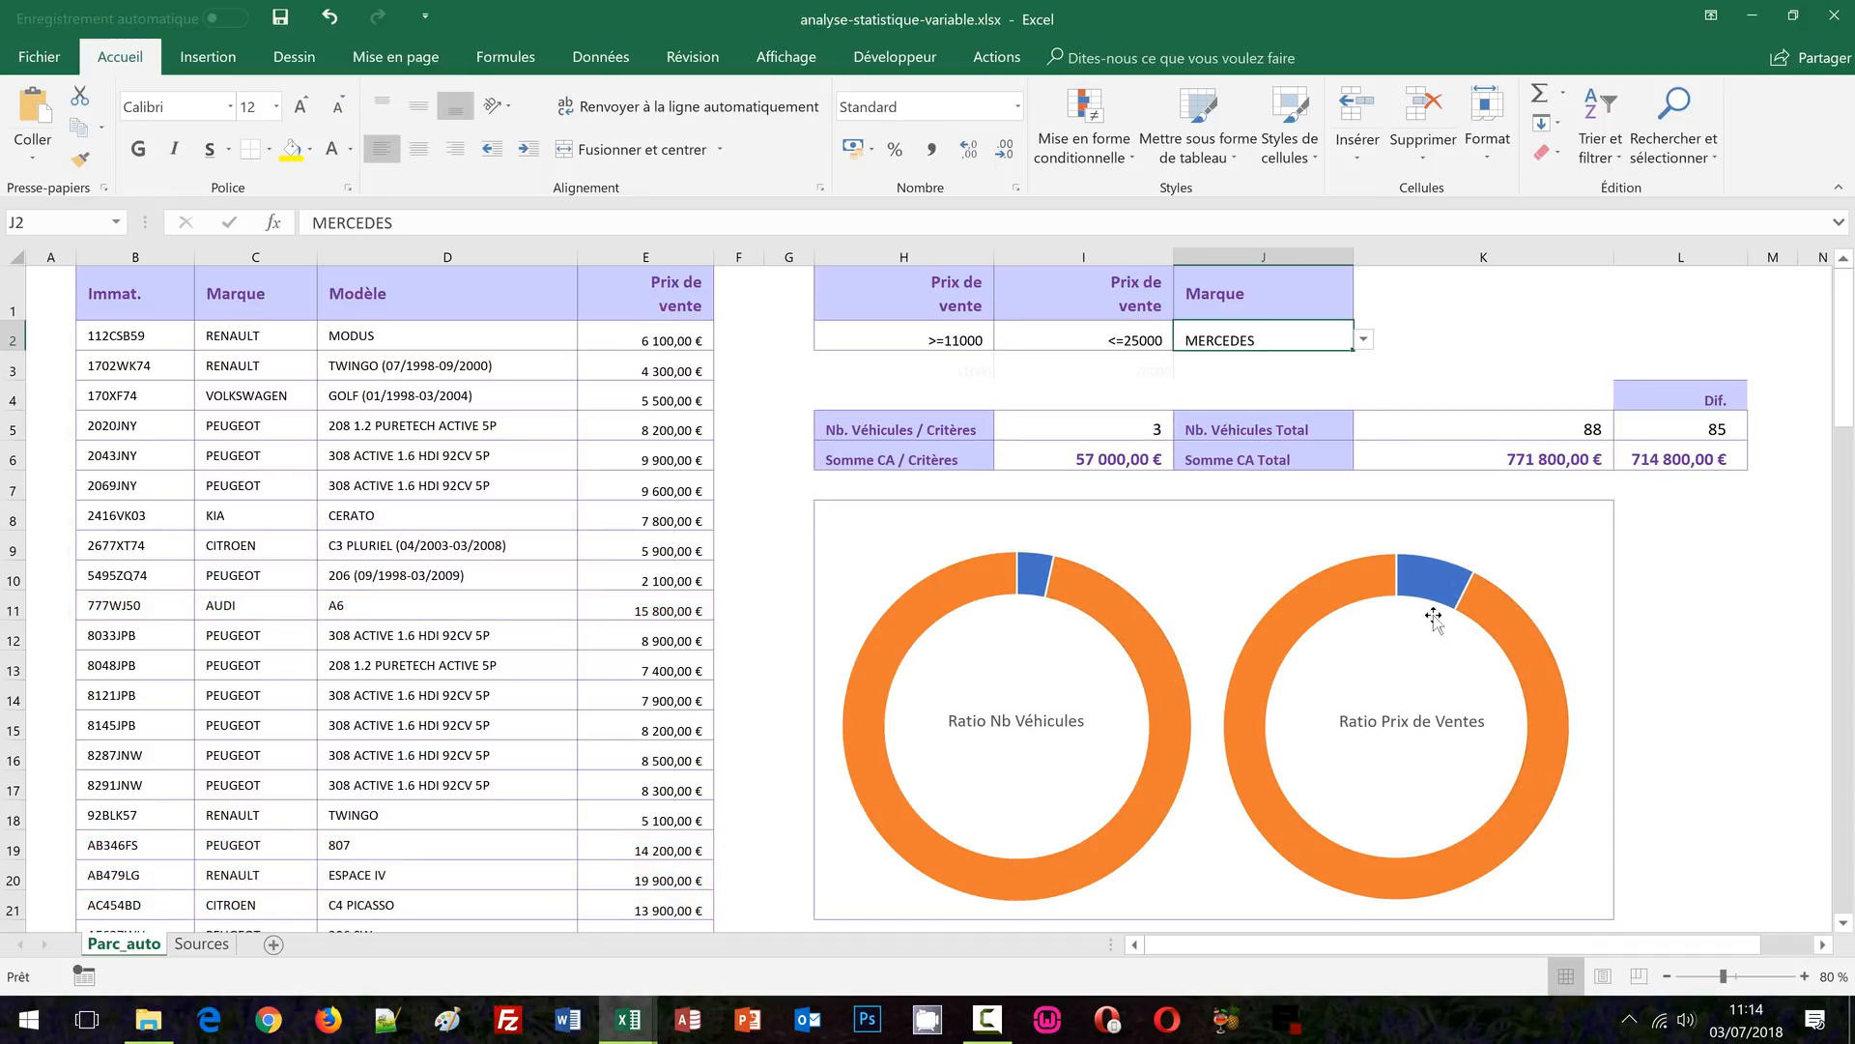
{"action": "scroll", "coordinate": [830, 538], "scroll_direction": "down", "scroll_amount": 6}
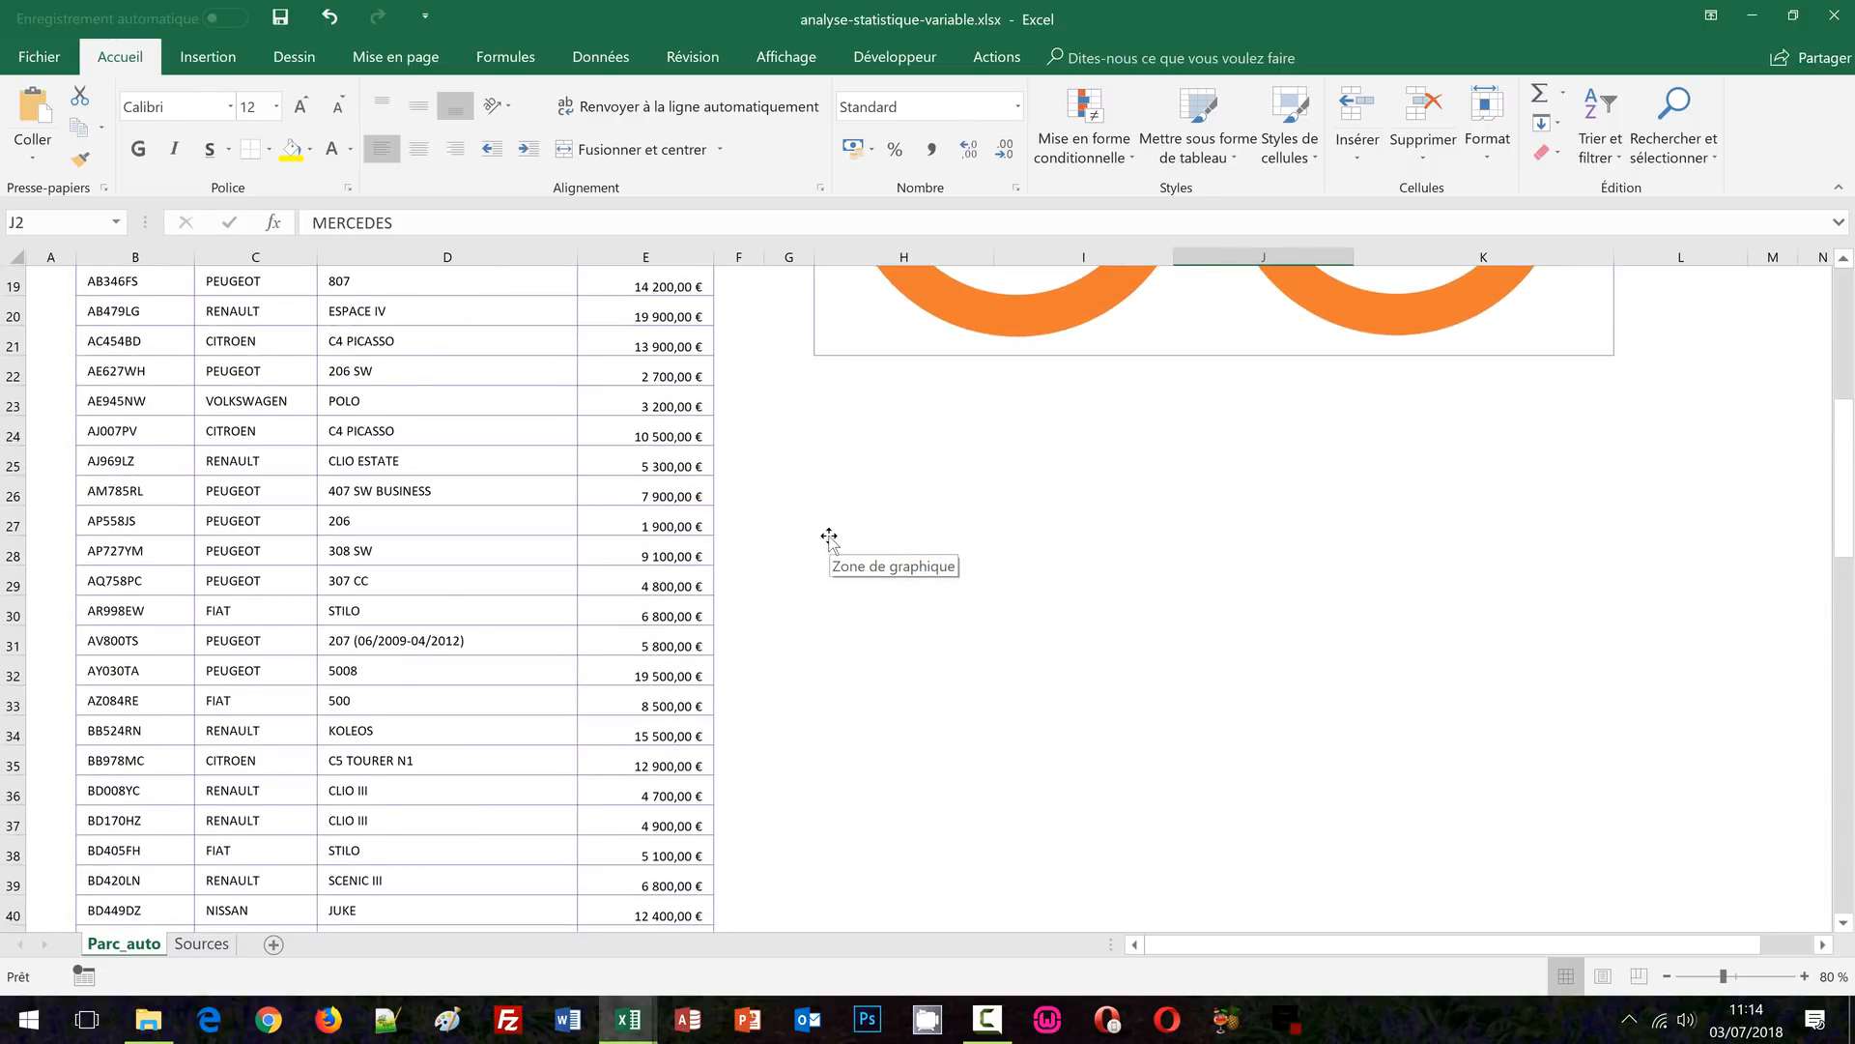
{"action": "scroll", "coordinate": [829, 538], "scroll_direction": "down", "scroll_amount": 6}
{"action": "scroll", "coordinate": [829, 537], "scroll_direction": "down", "scroll_amount": 6}
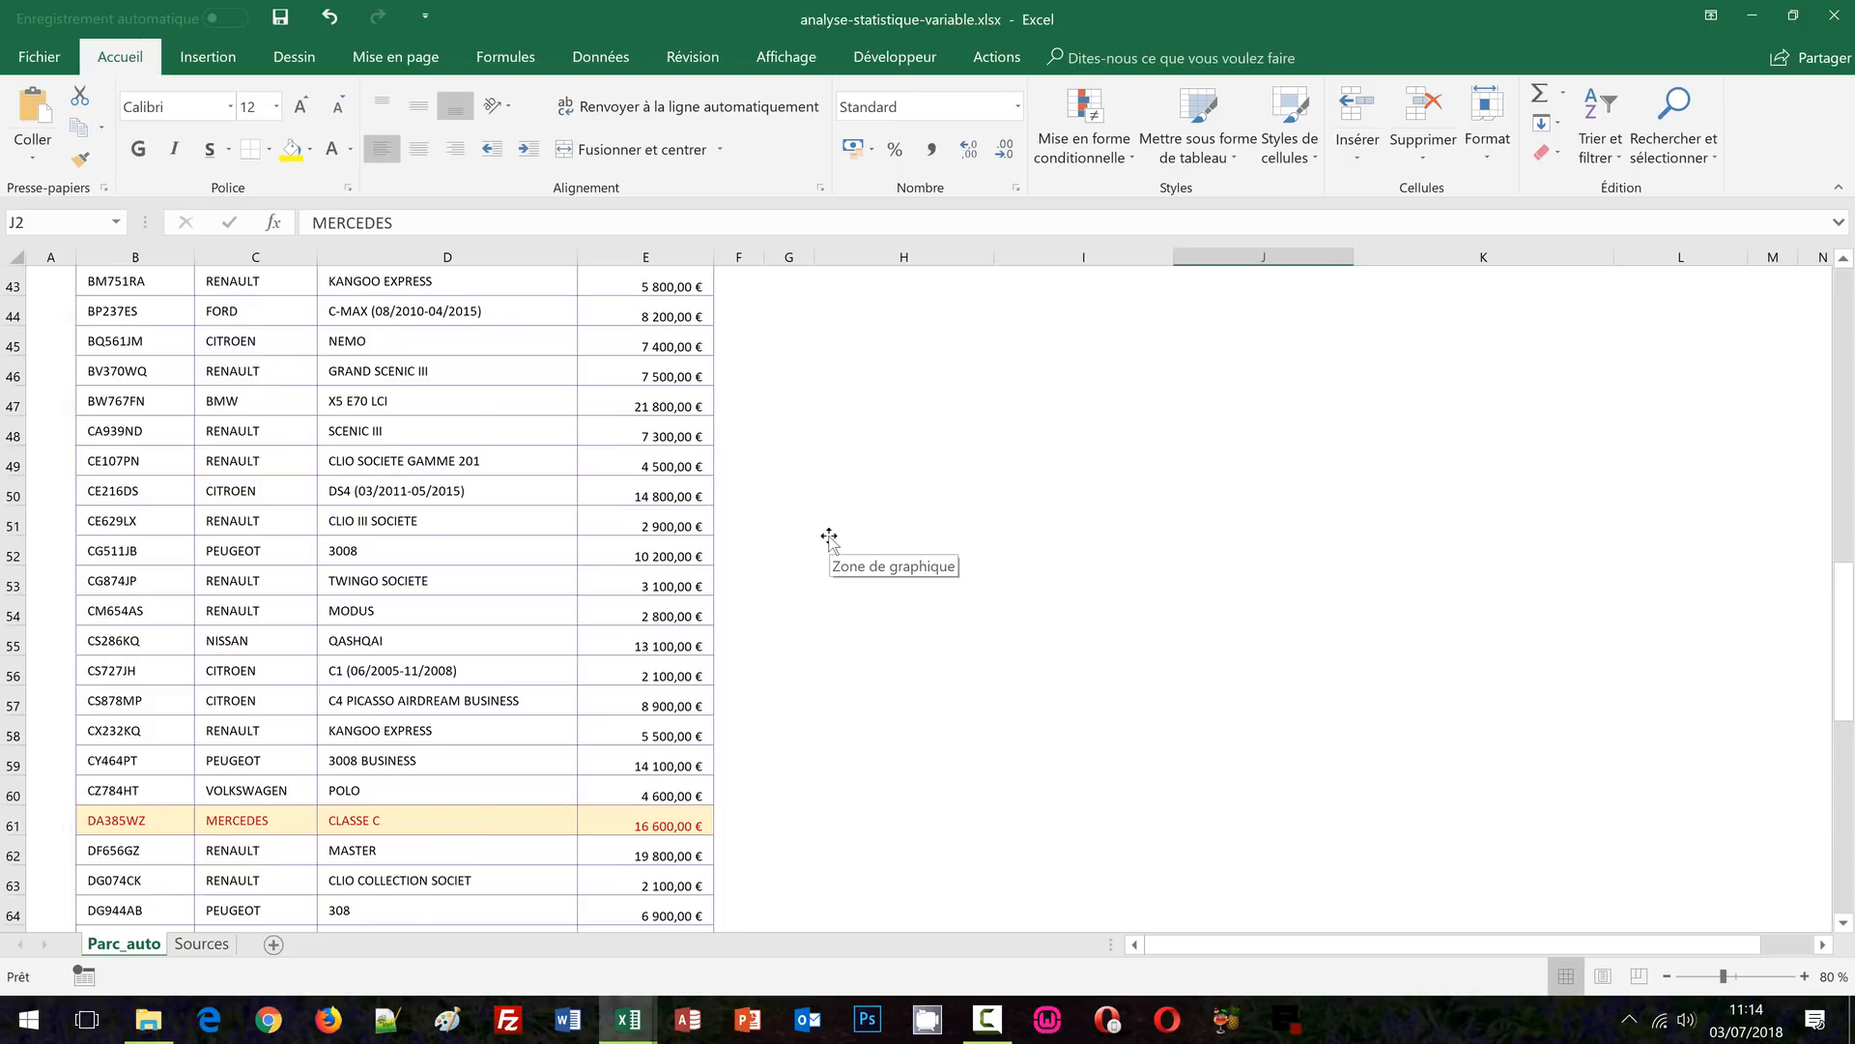
{"action": "scroll", "coordinate": [829, 537], "scroll_direction": "down", "scroll_amount": 1}
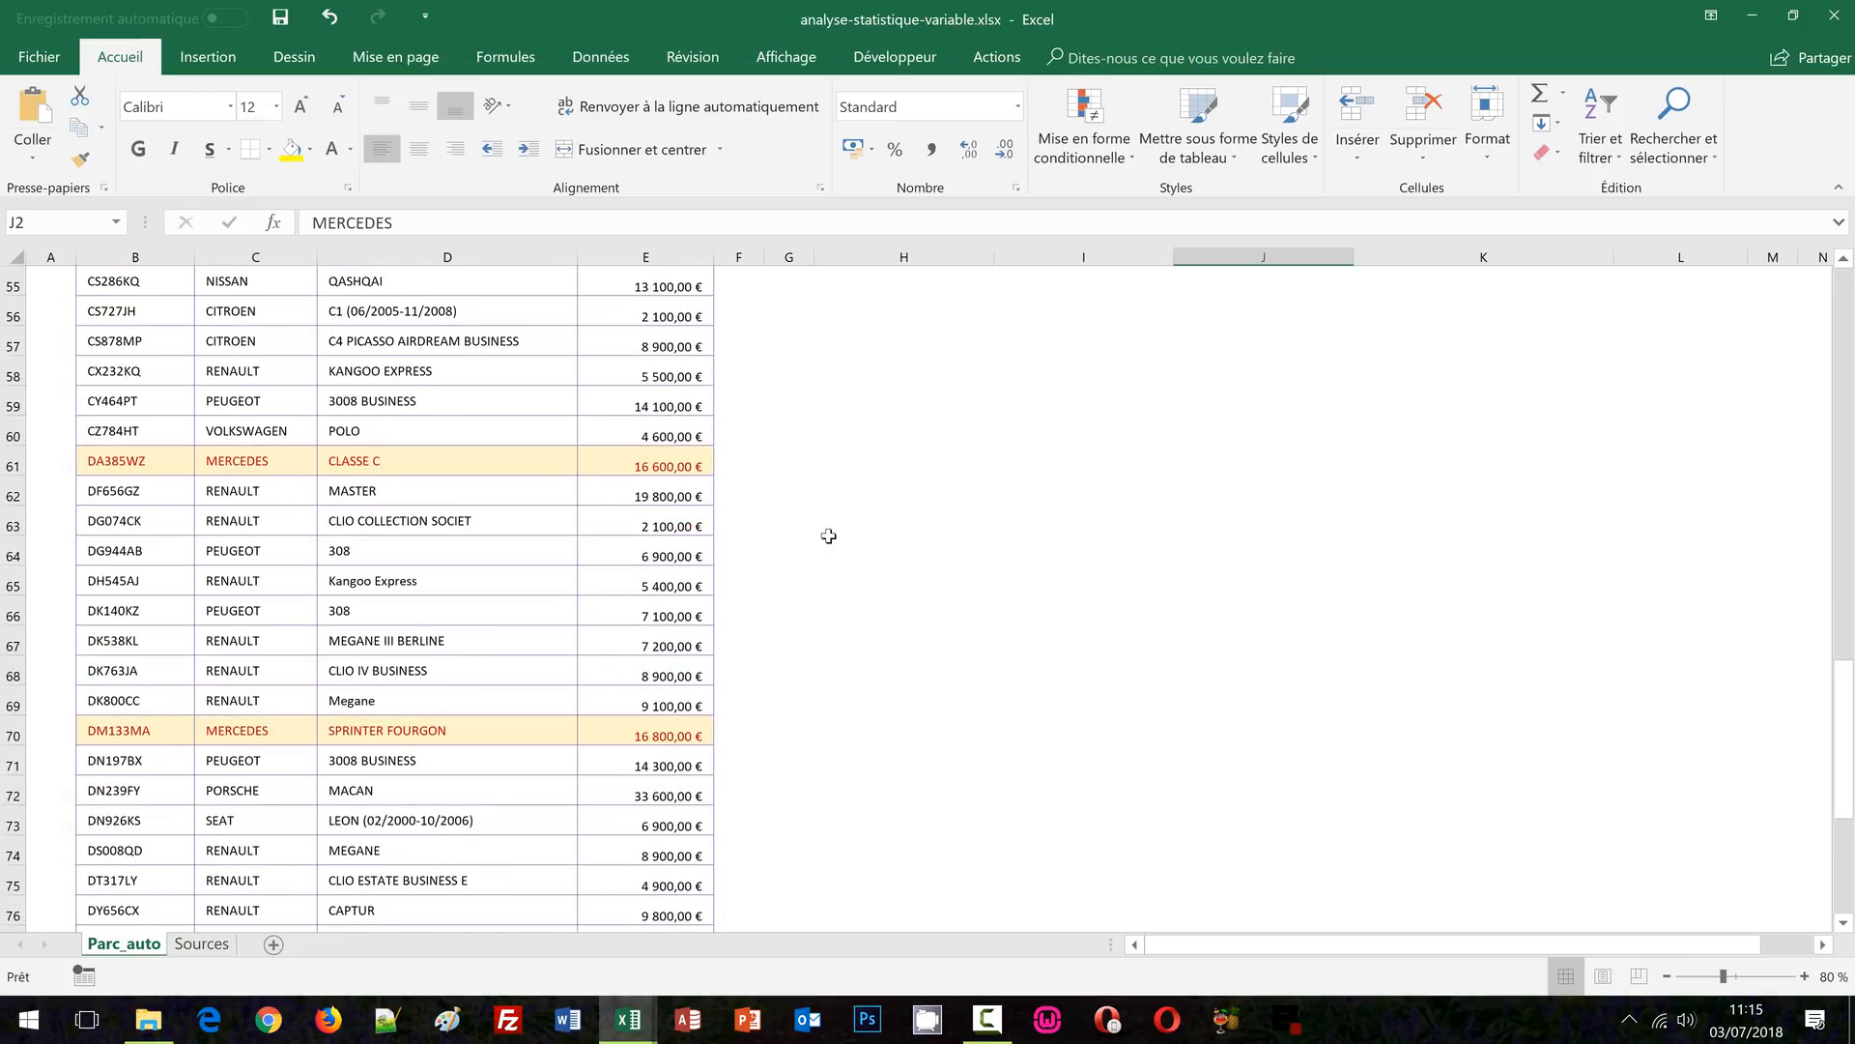
{"action": "scroll", "coordinate": [829, 535], "scroll_direction": "down", "scroll_amount": 1}
{"action": "left_click", "coordinate": [826, 394]}
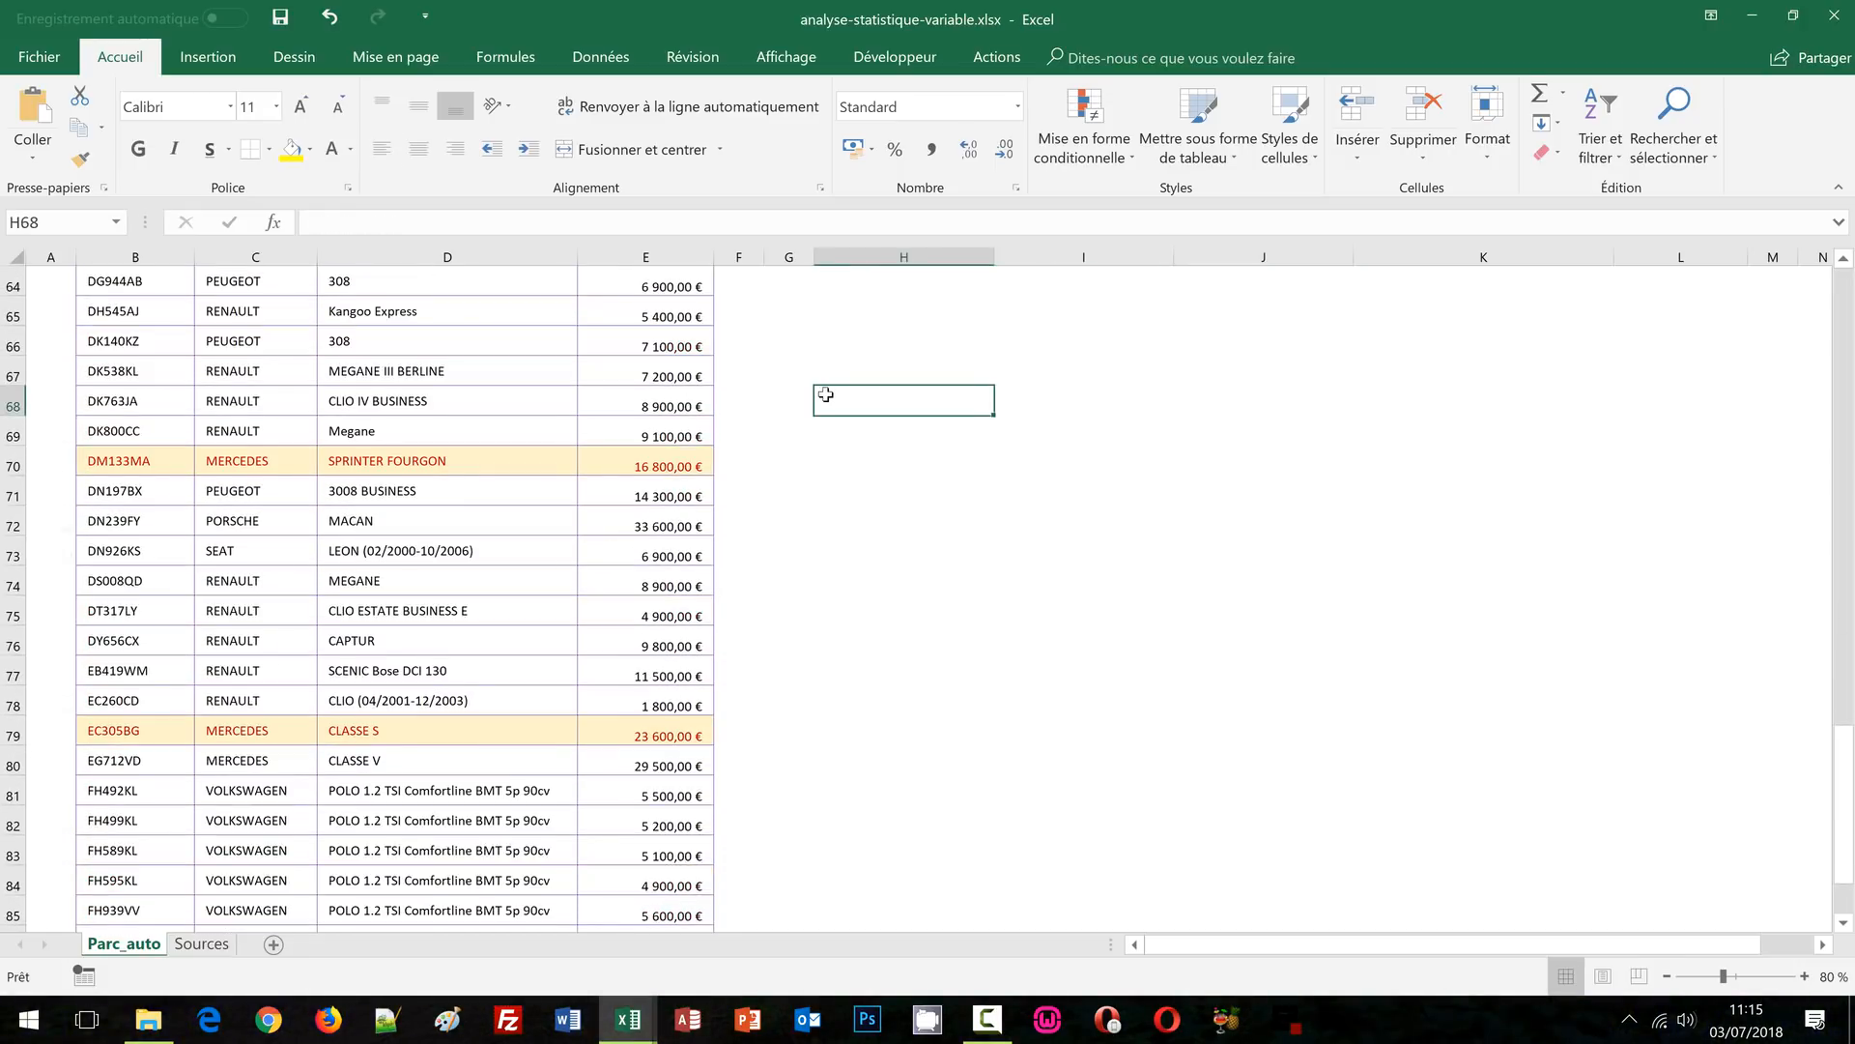
{"action": "key", "text": "ctrl+Home"}
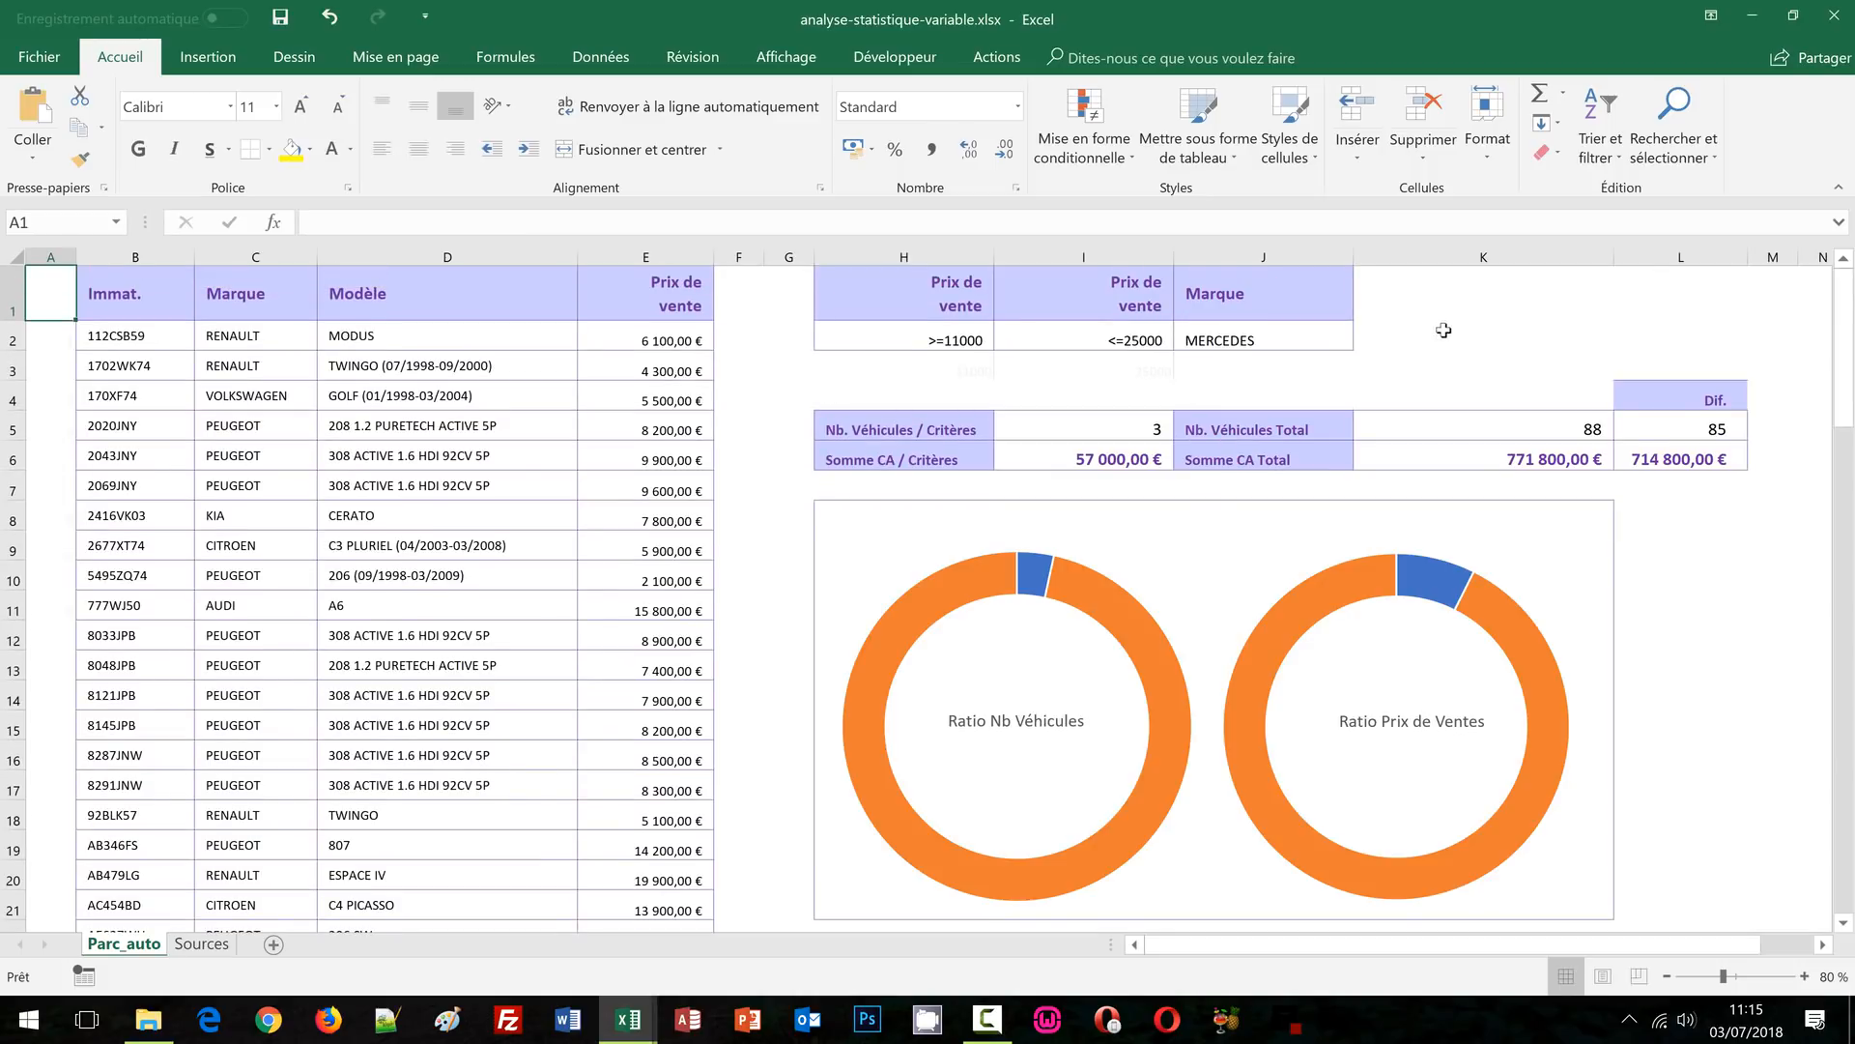
Clear the brand criterion in J2, keeping the two price criteria
{"action": "left_click", "coordinate": [1460, 329]}
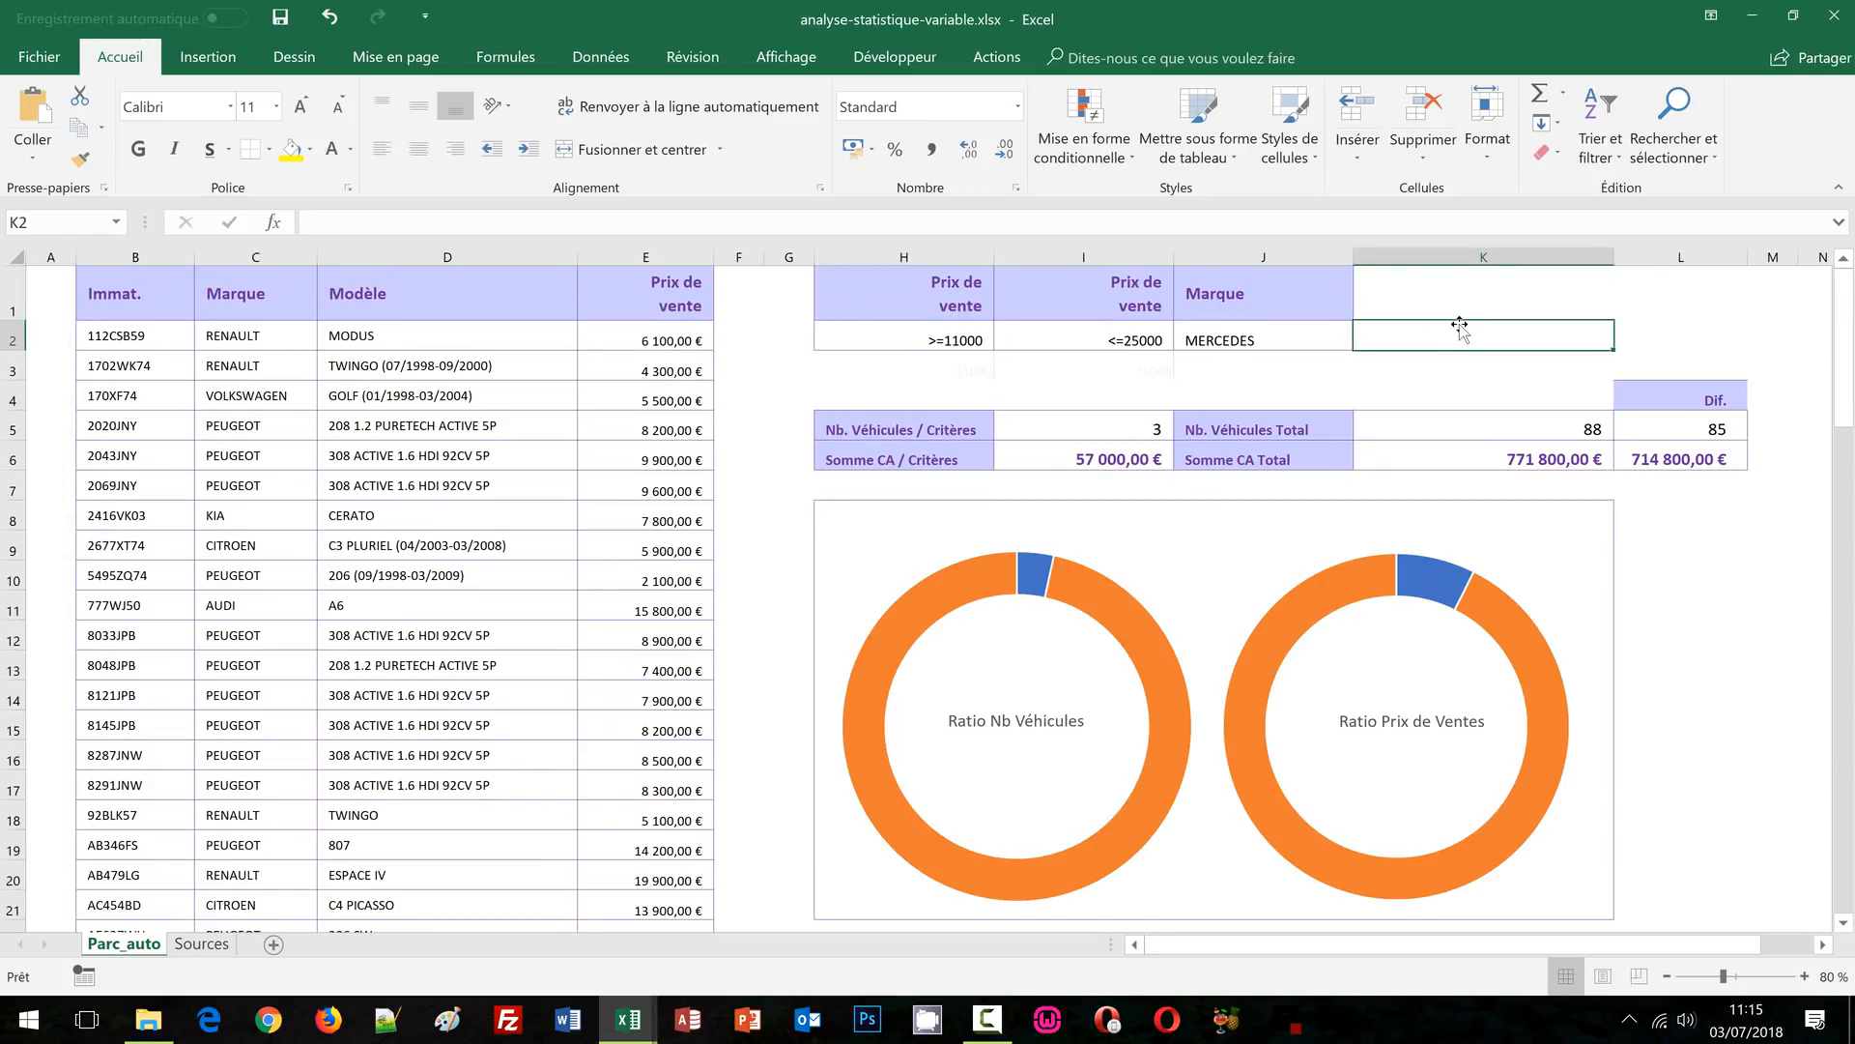
{"action": "left_click", "coordinate": [1256, 337]}
{"action": "left_click", "coordinate": [1111, 336]}
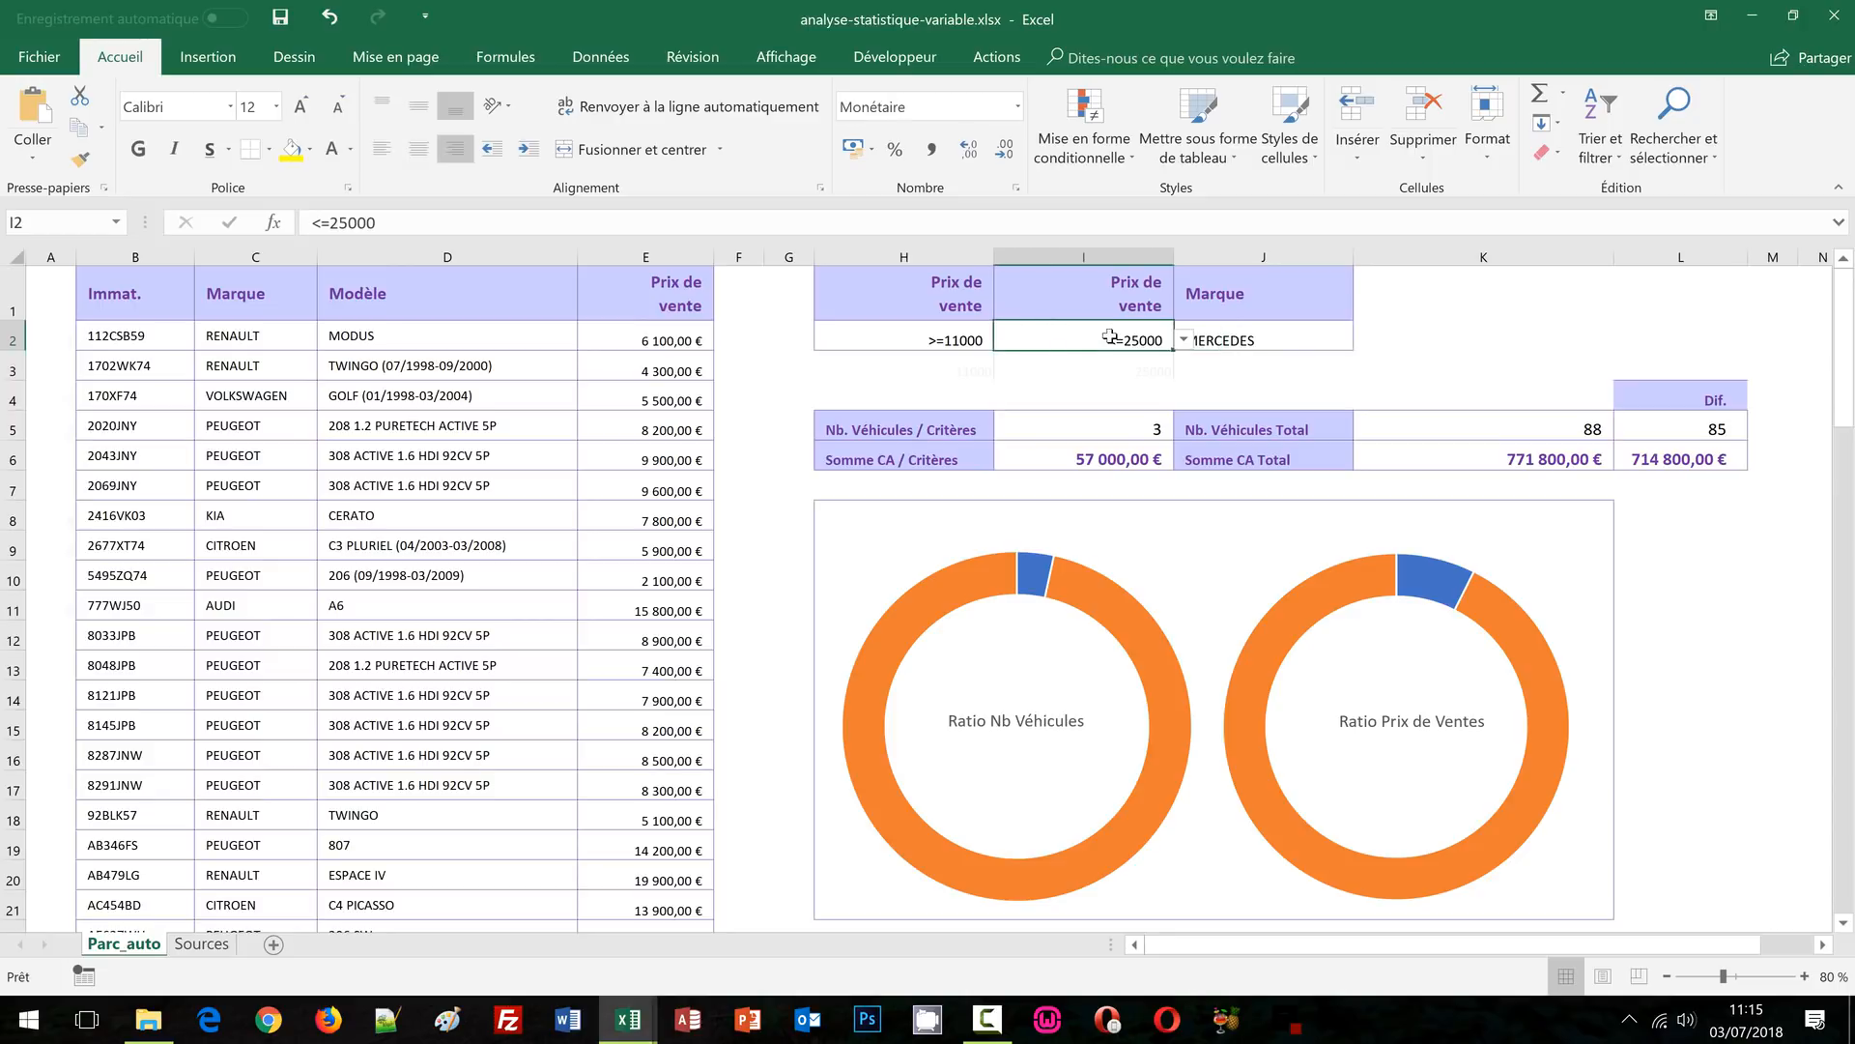
{"action": "left_click", "coordinate": [1300, 334]}
{"action": "key", "text": "Delete"}
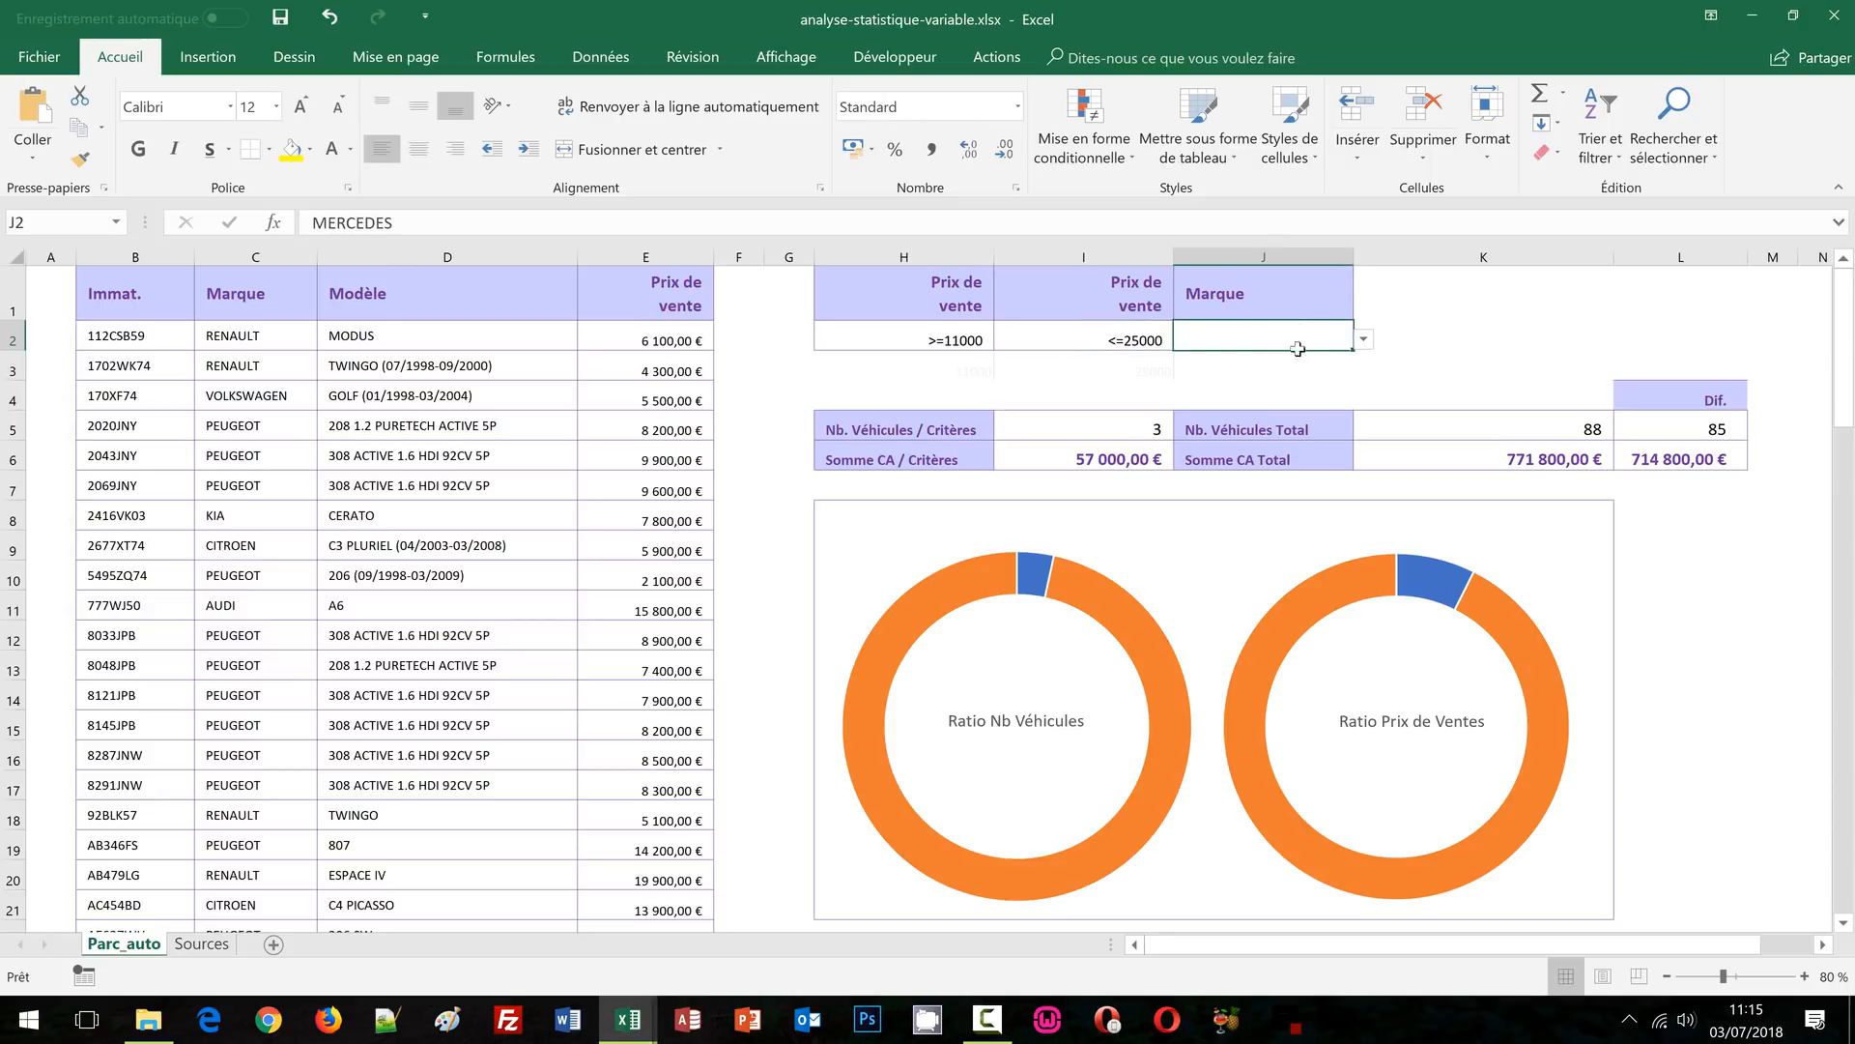
Clear the maximum price criterion in I2 and set the minimum price criterion in H2 to >=4000
{"action": "left_click", "coordinate": [1063, 338]}
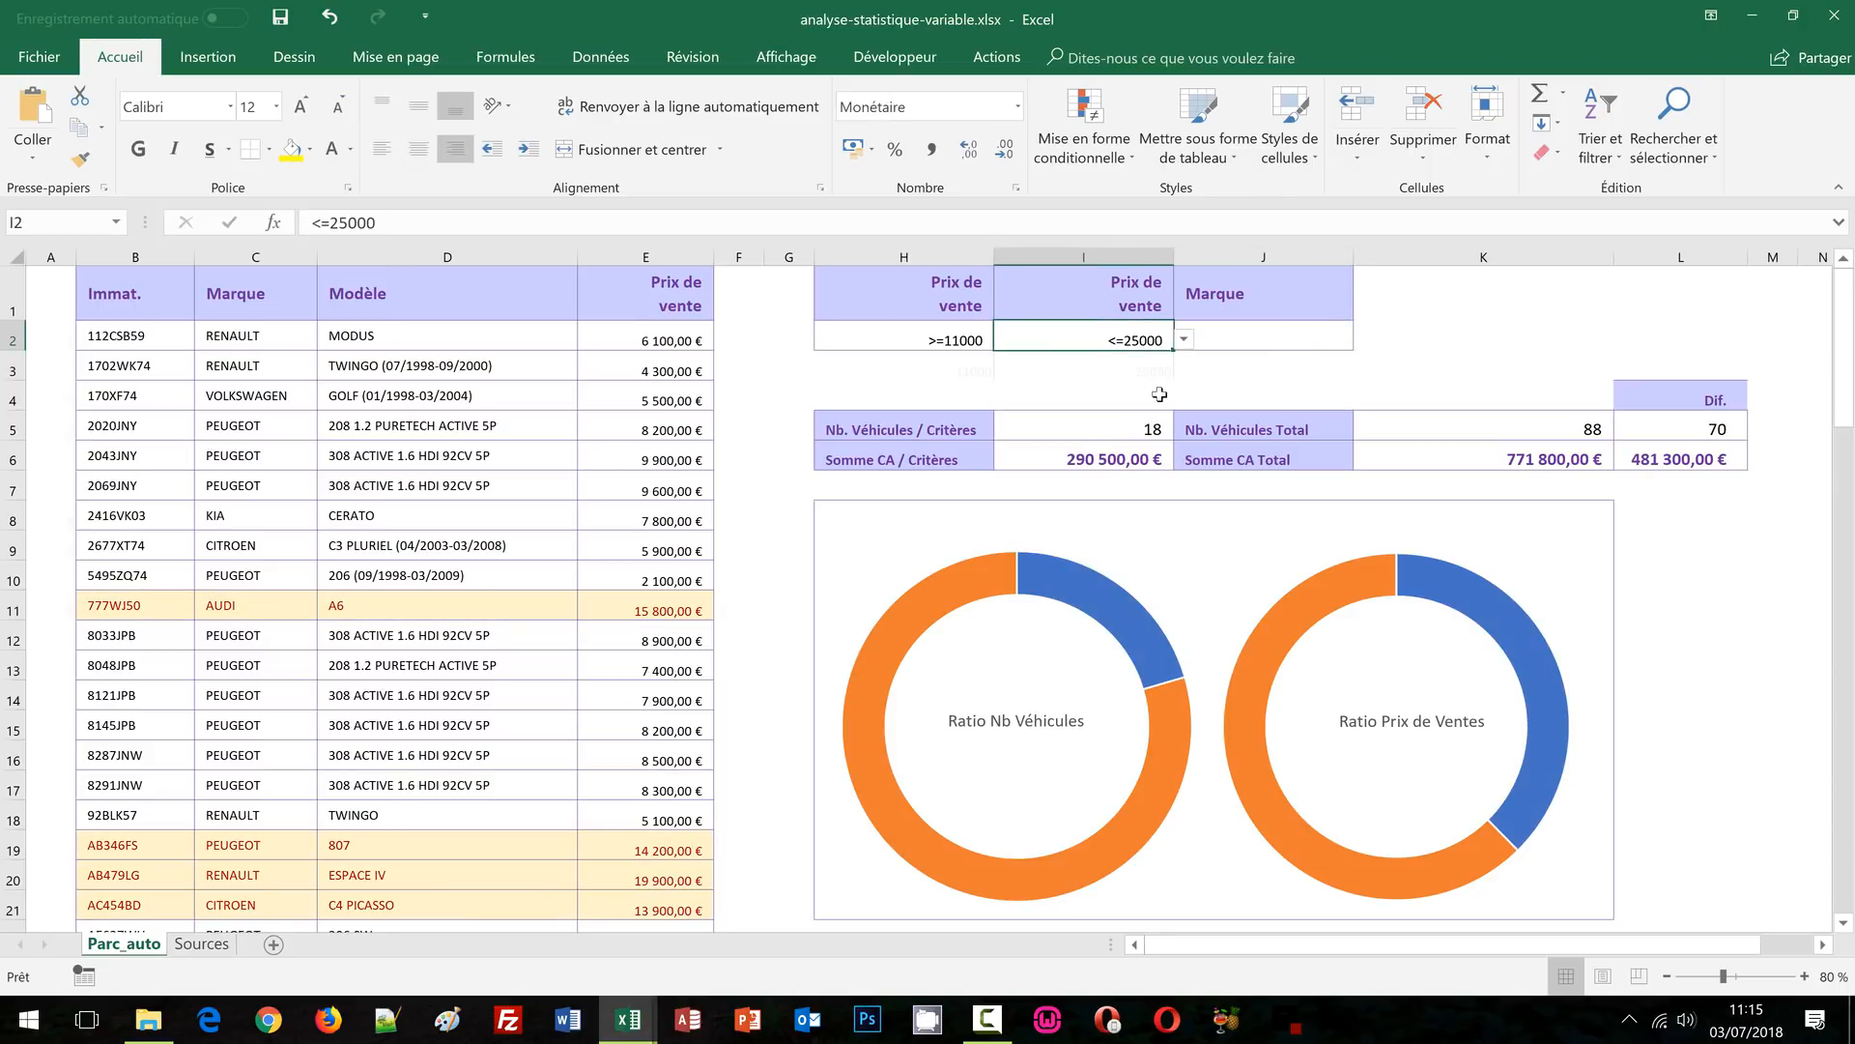
{"action": "key", "text": "Delete"}
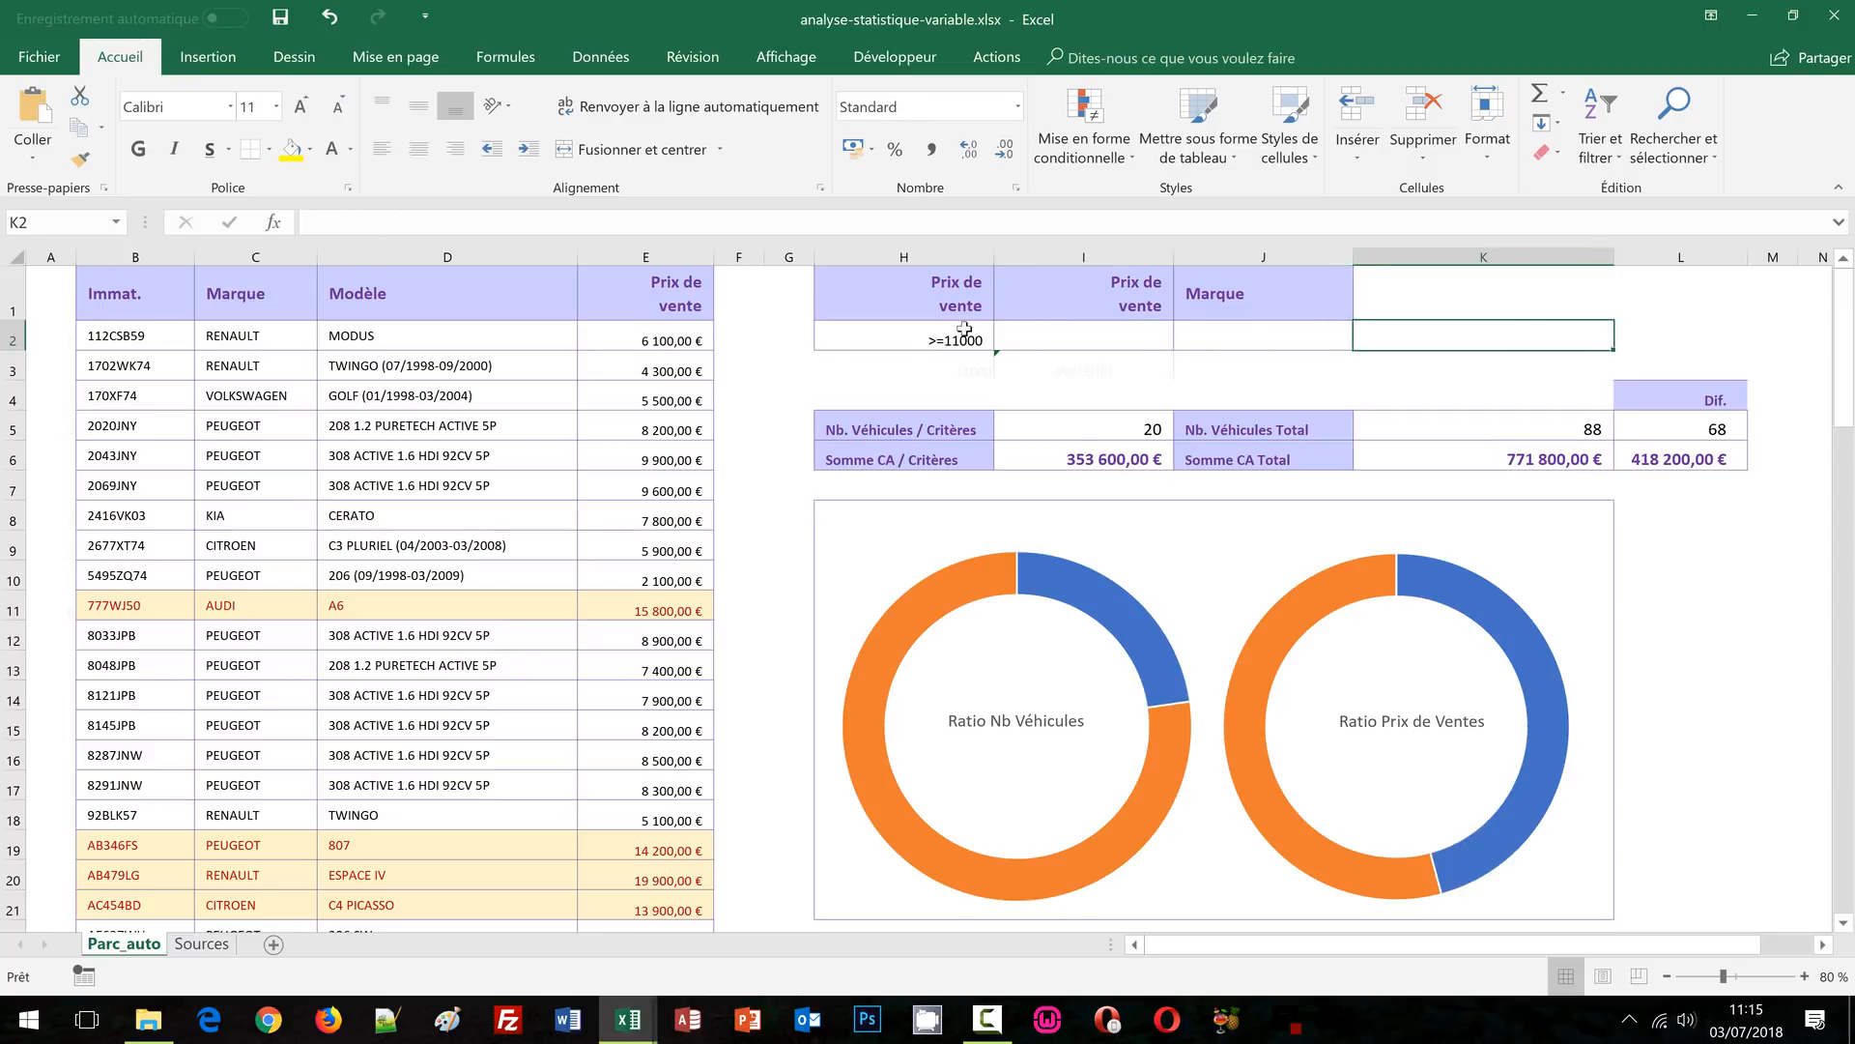
{"action": "left_click", "coordinate": [961, 338]}
{"action": "left_click", "coordinate": [1004, 340]}
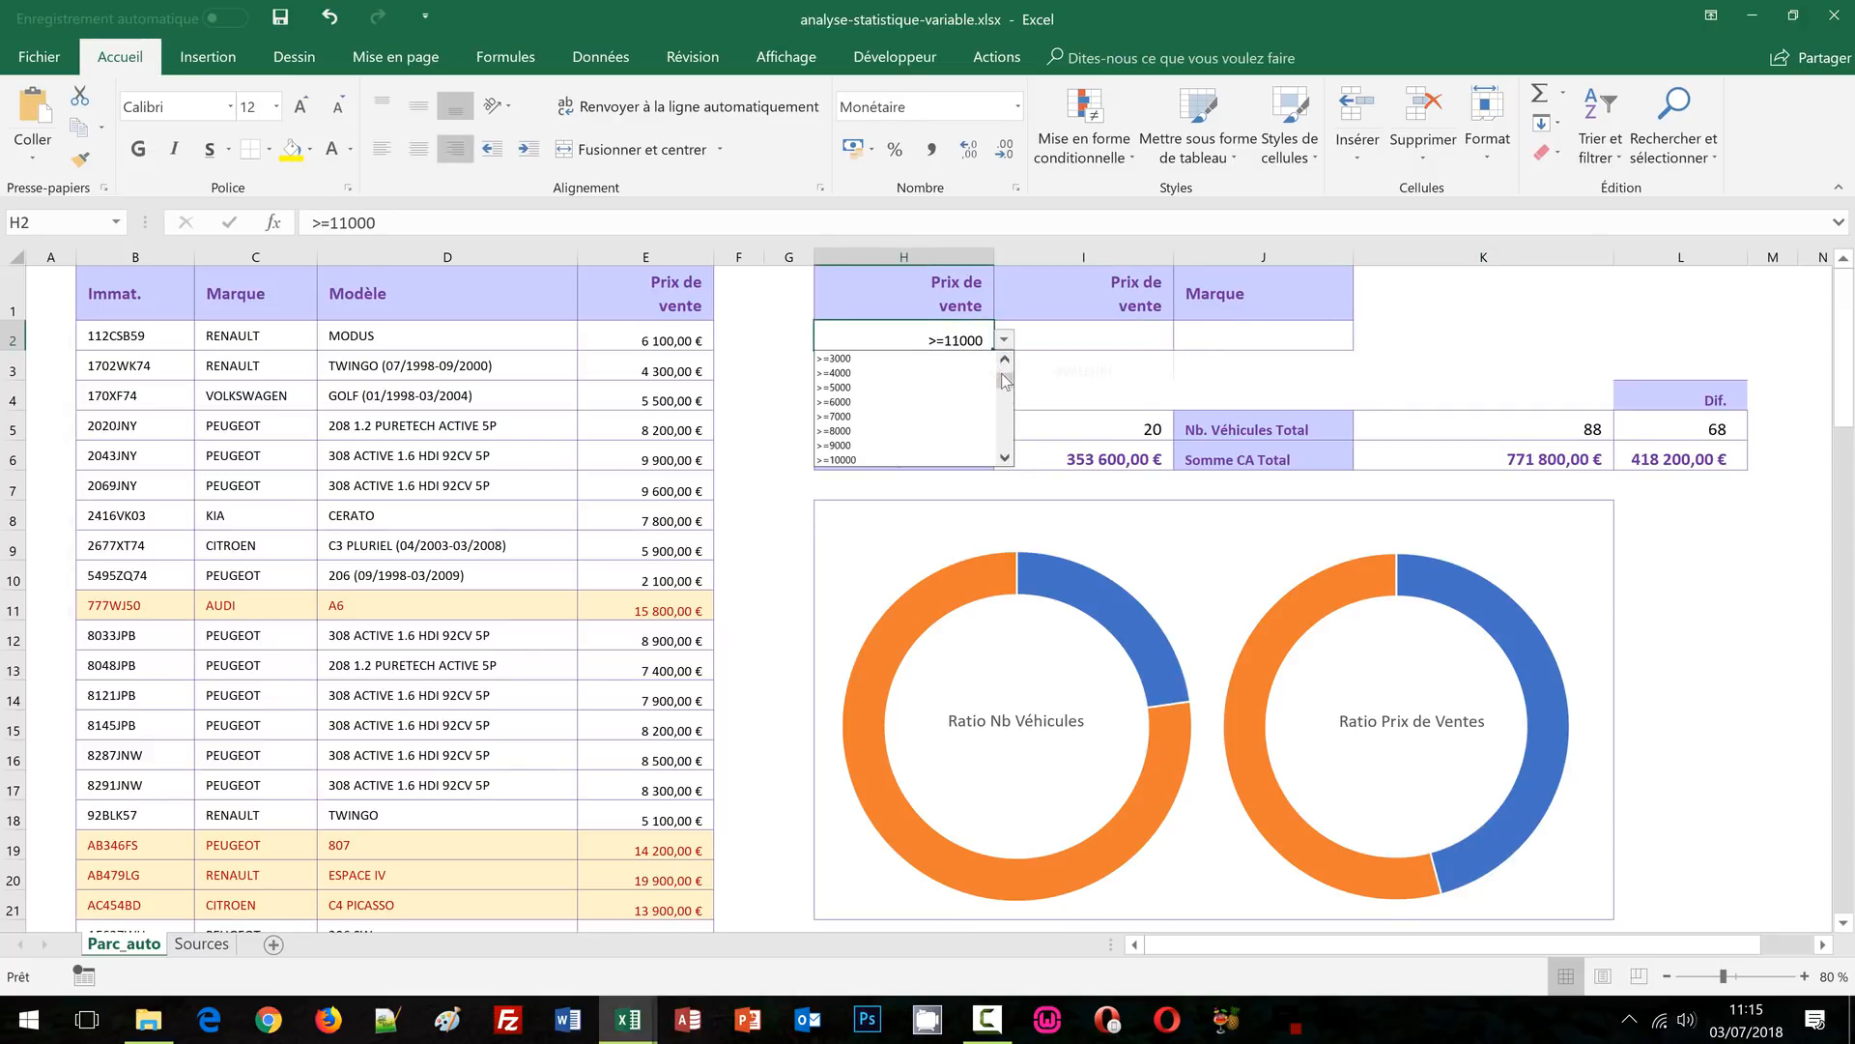
{"action": "left_click", "coordinate": [961, 380]}
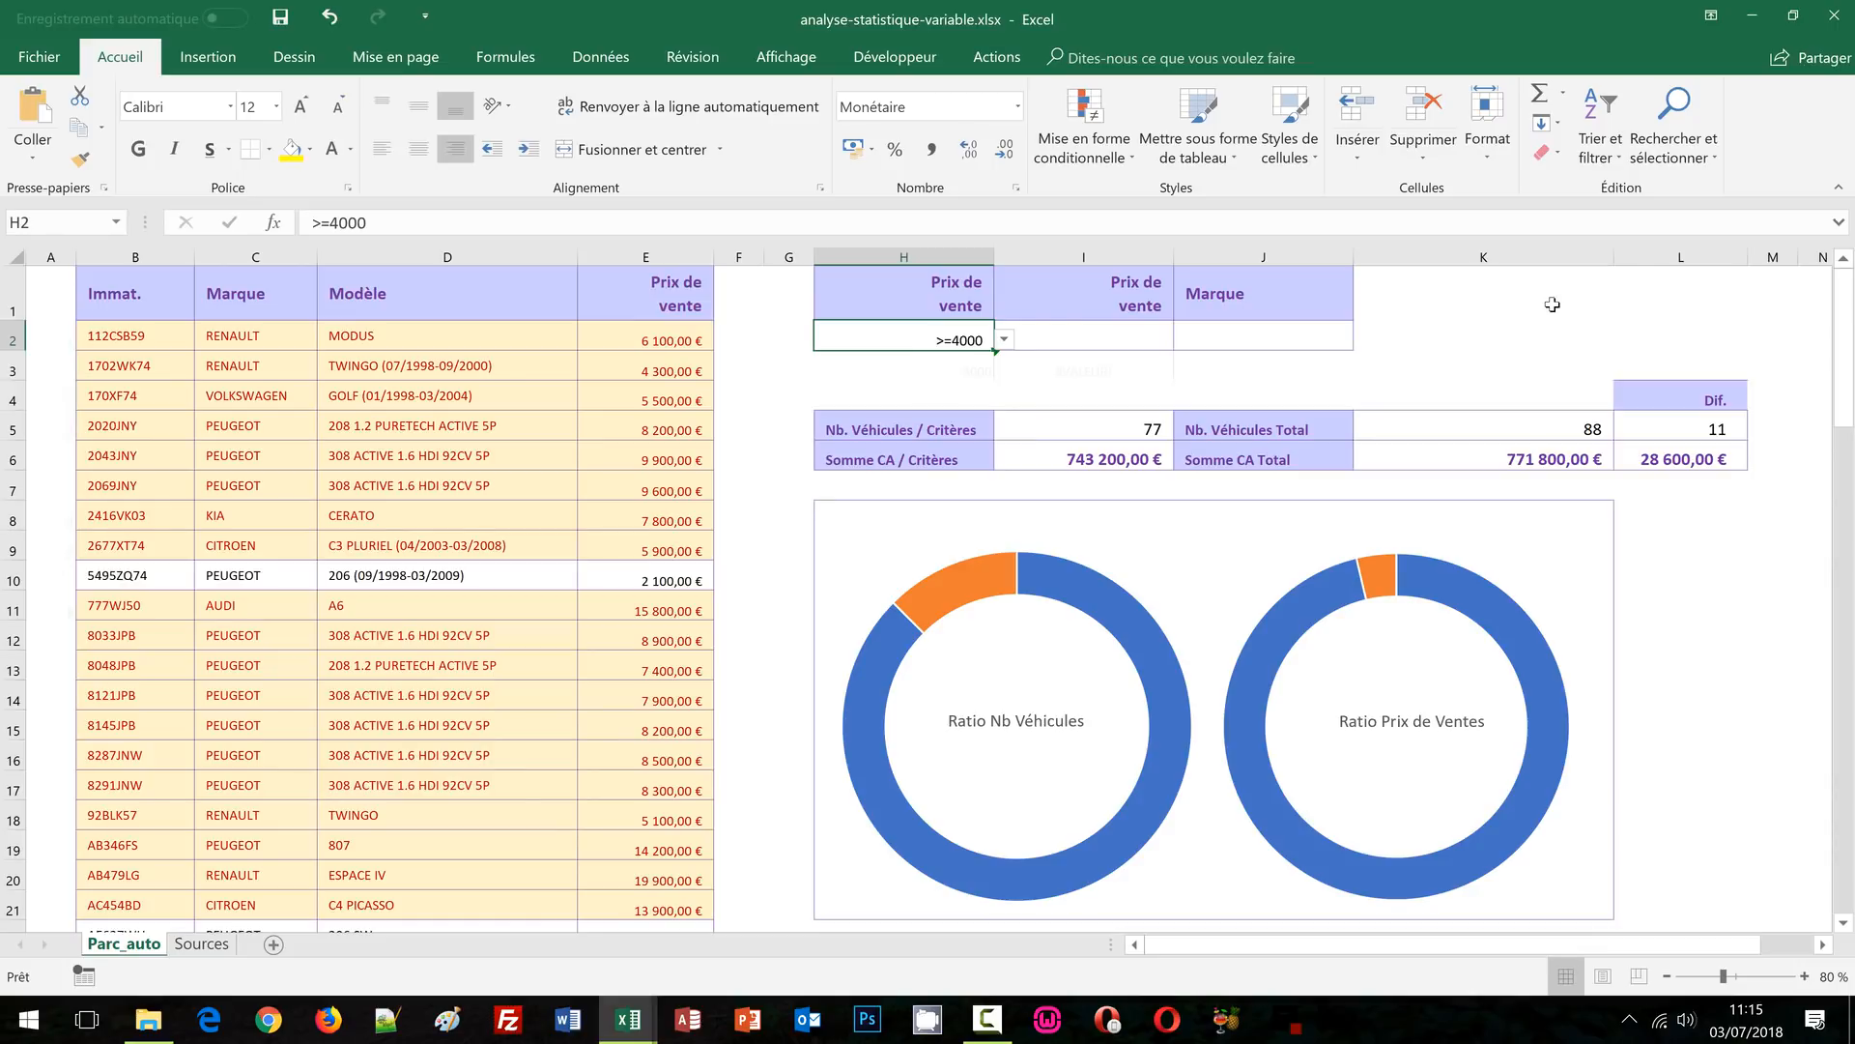
Change the minimum price criterion in H2 to >=9000, leaving the maximum price and brand criteria empty
{"action": "left_click", "coordinate": [1004, 339]}
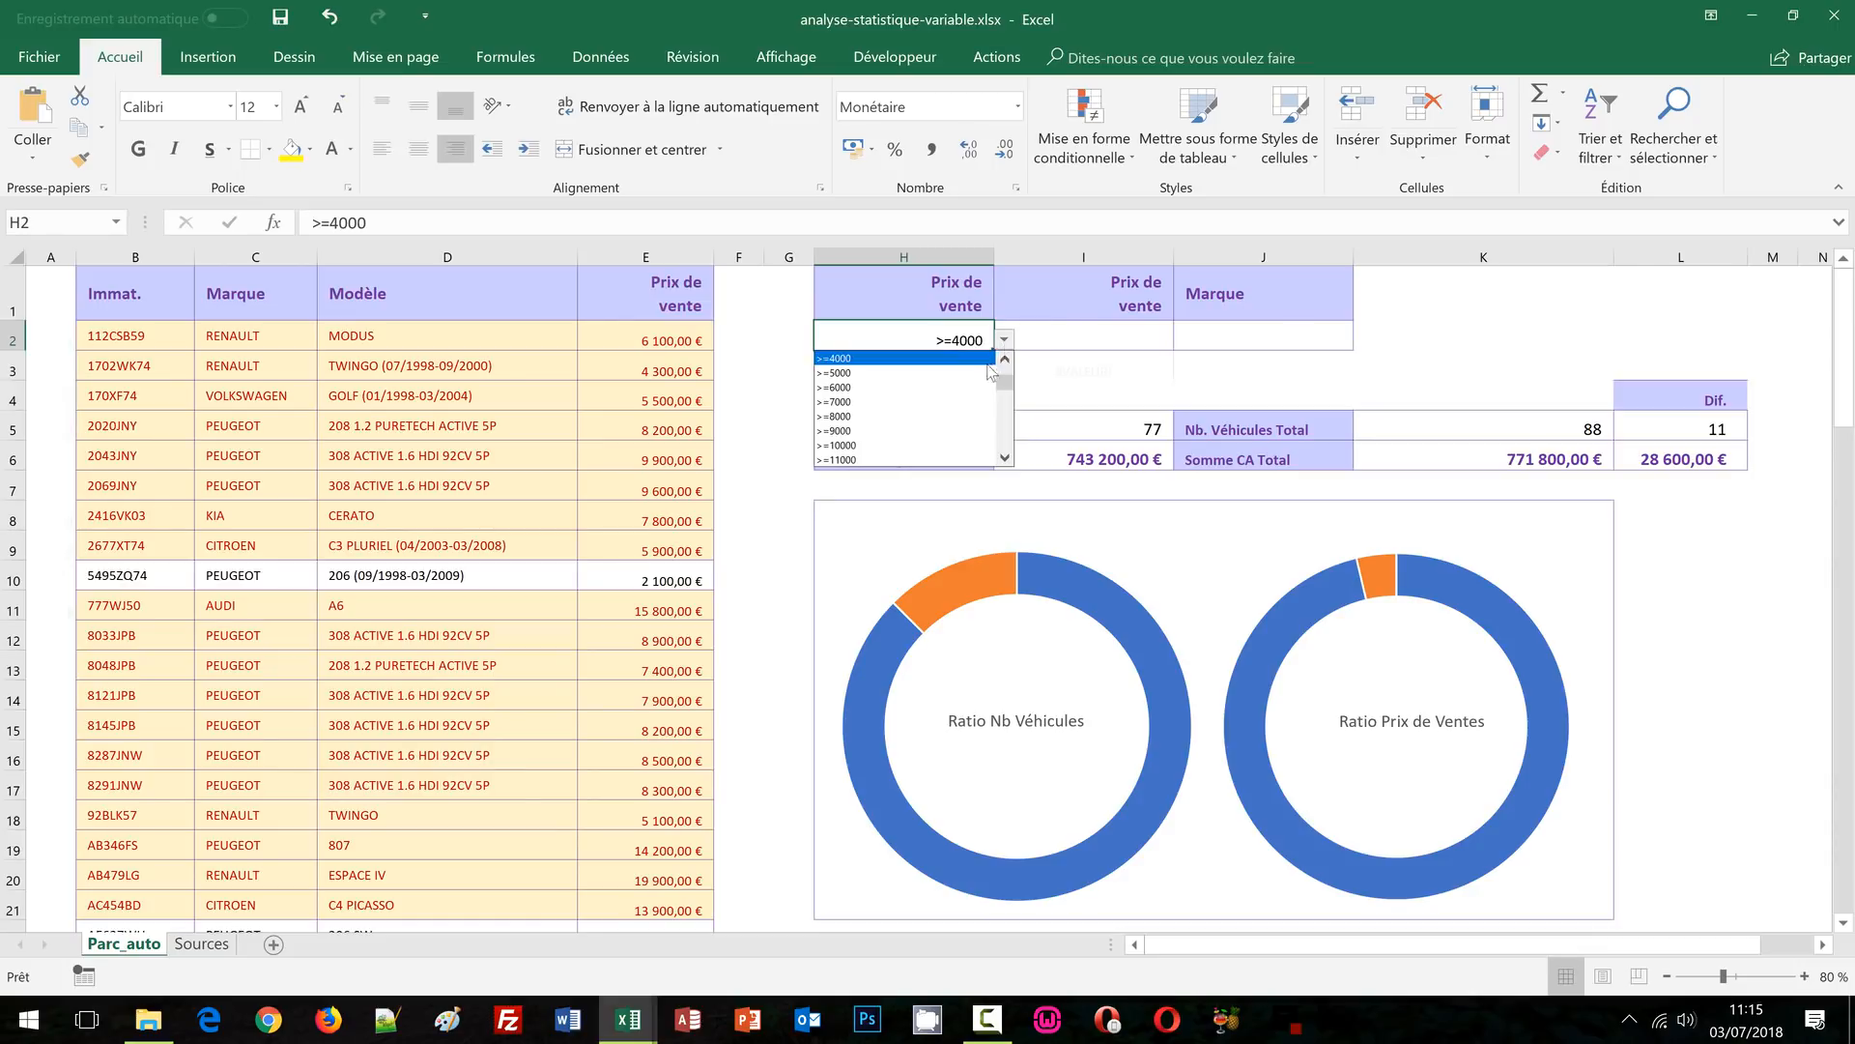
{"action": "left_click", "coordinate": [957, 452]}
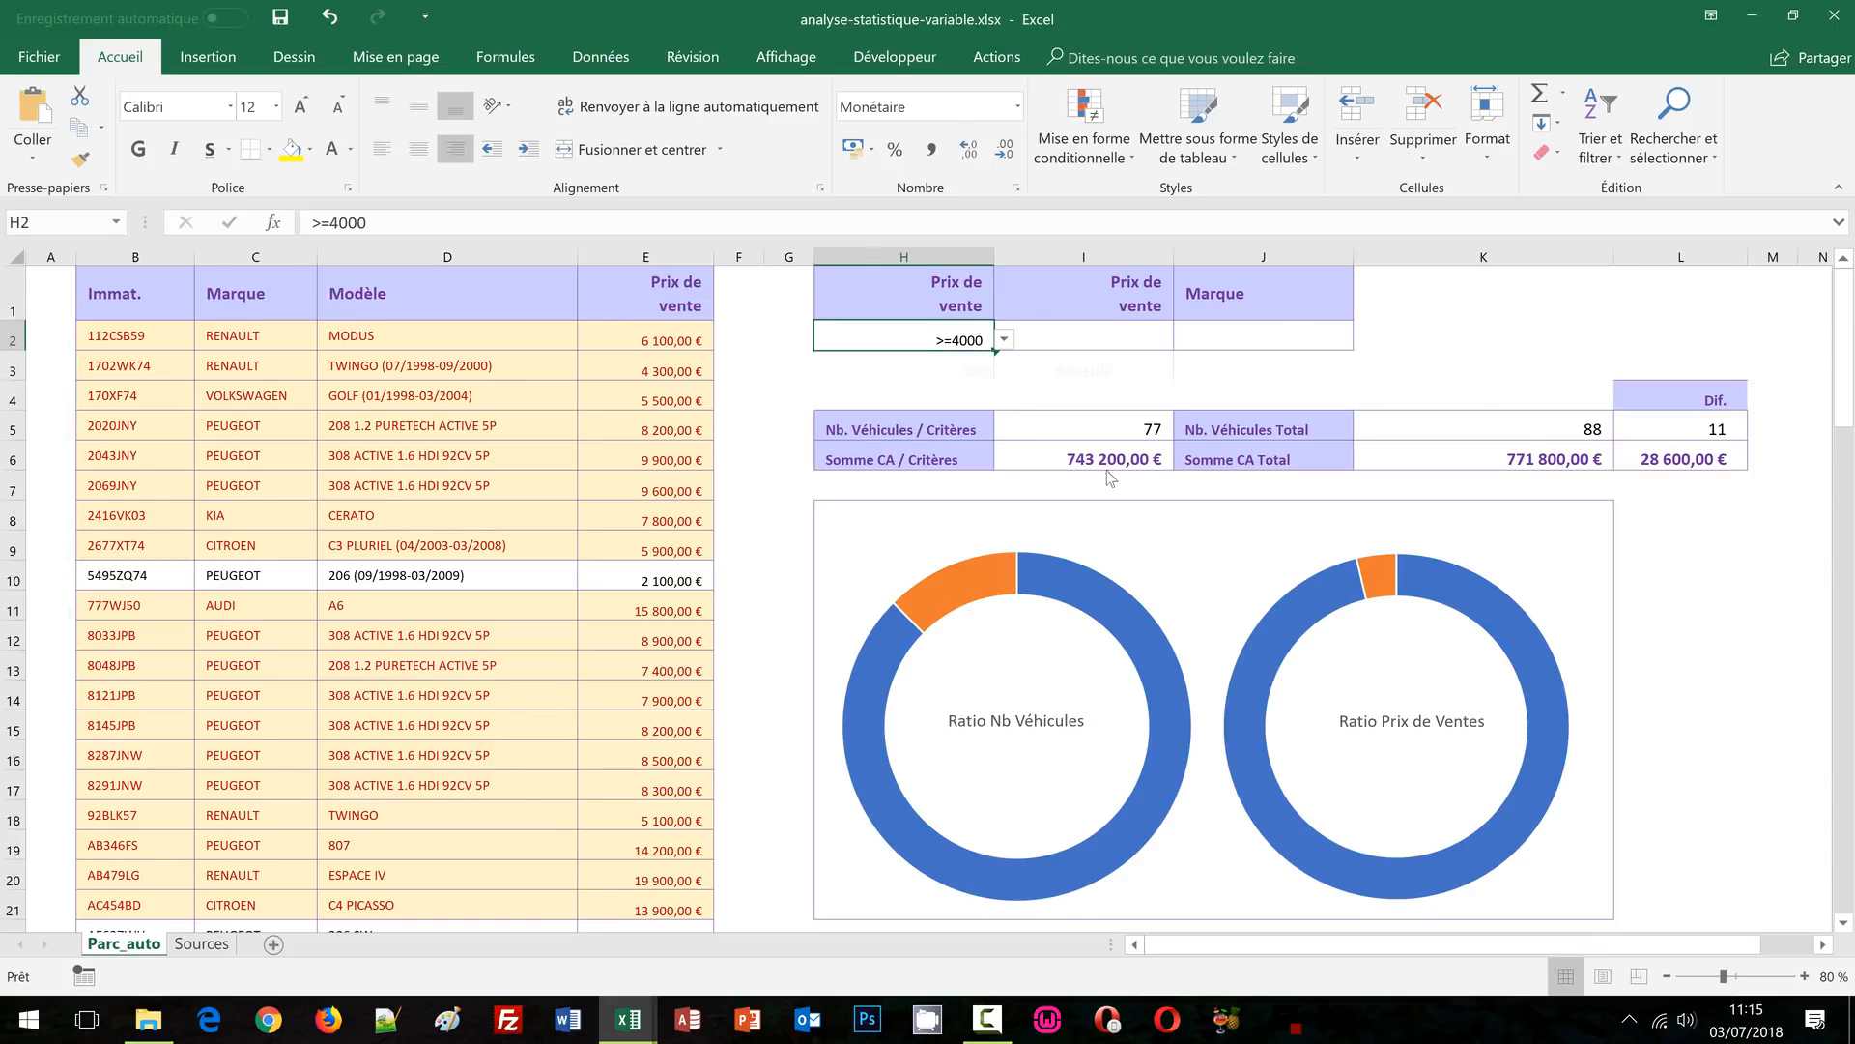
{"action": "left_click", "coordinate": [1524, 328]}
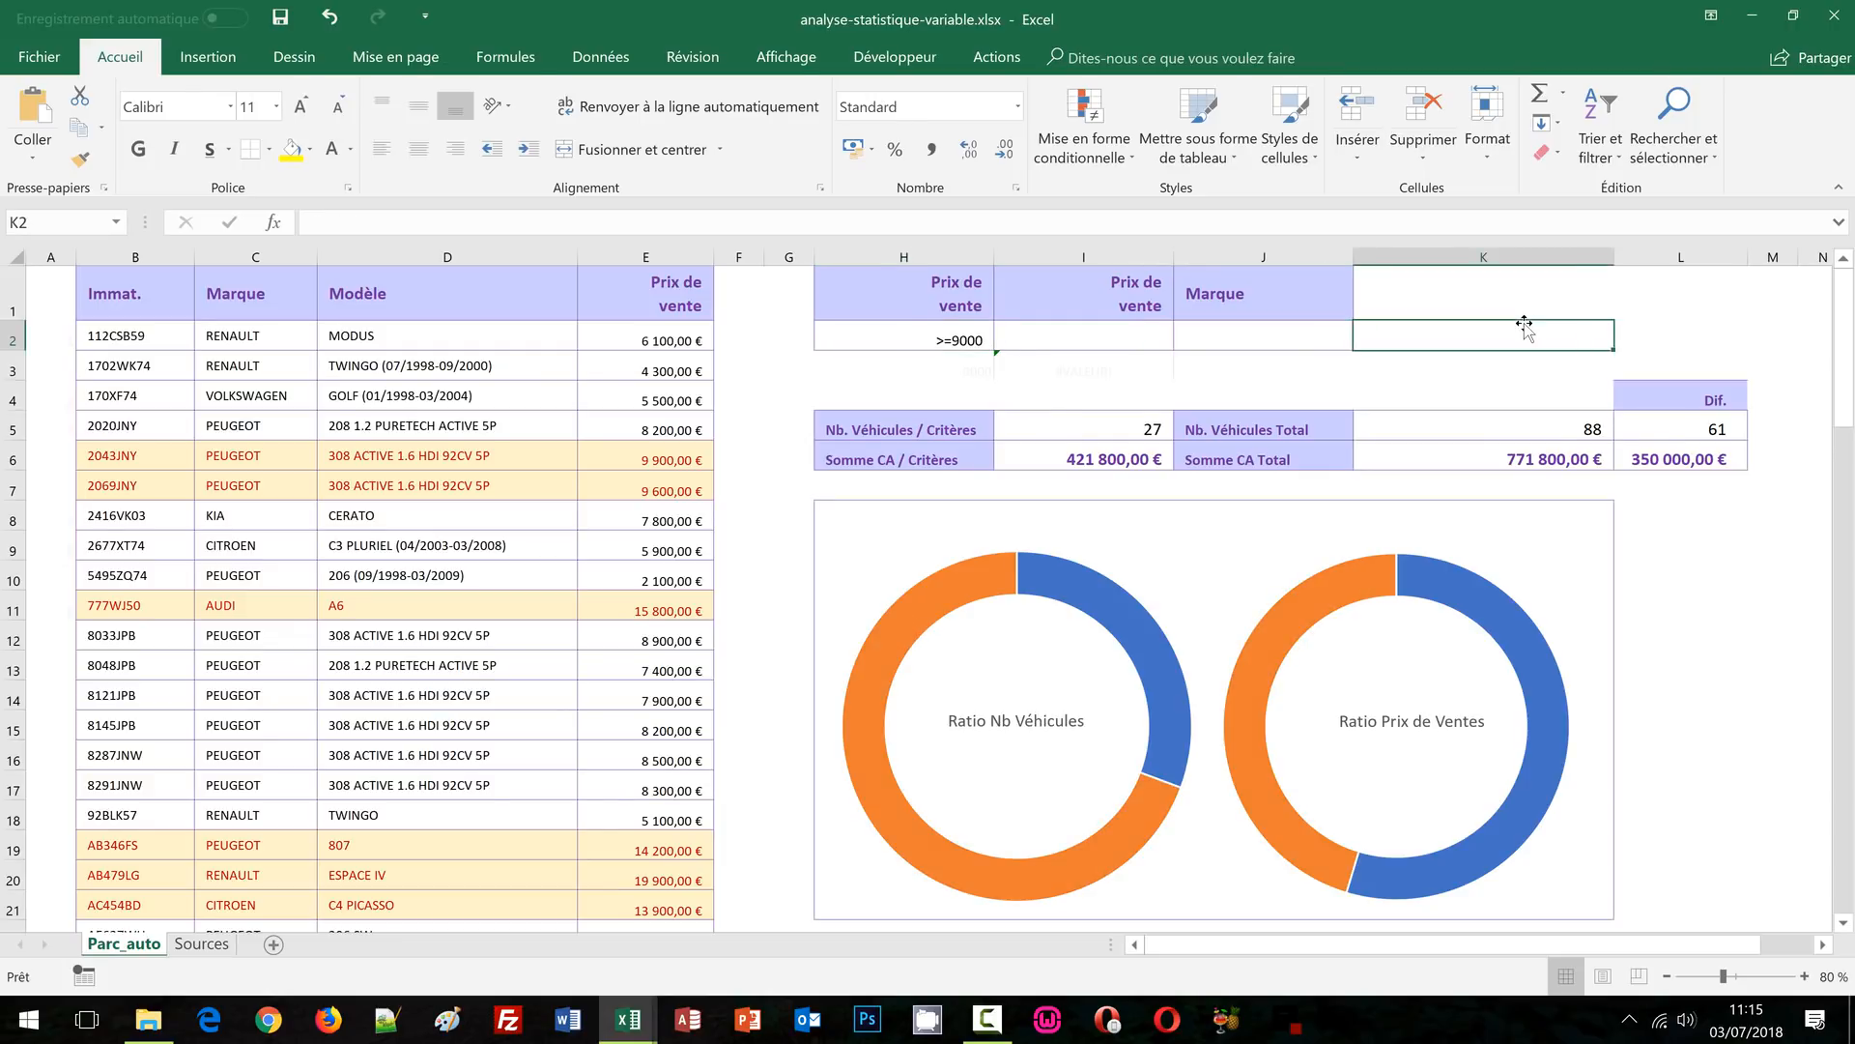